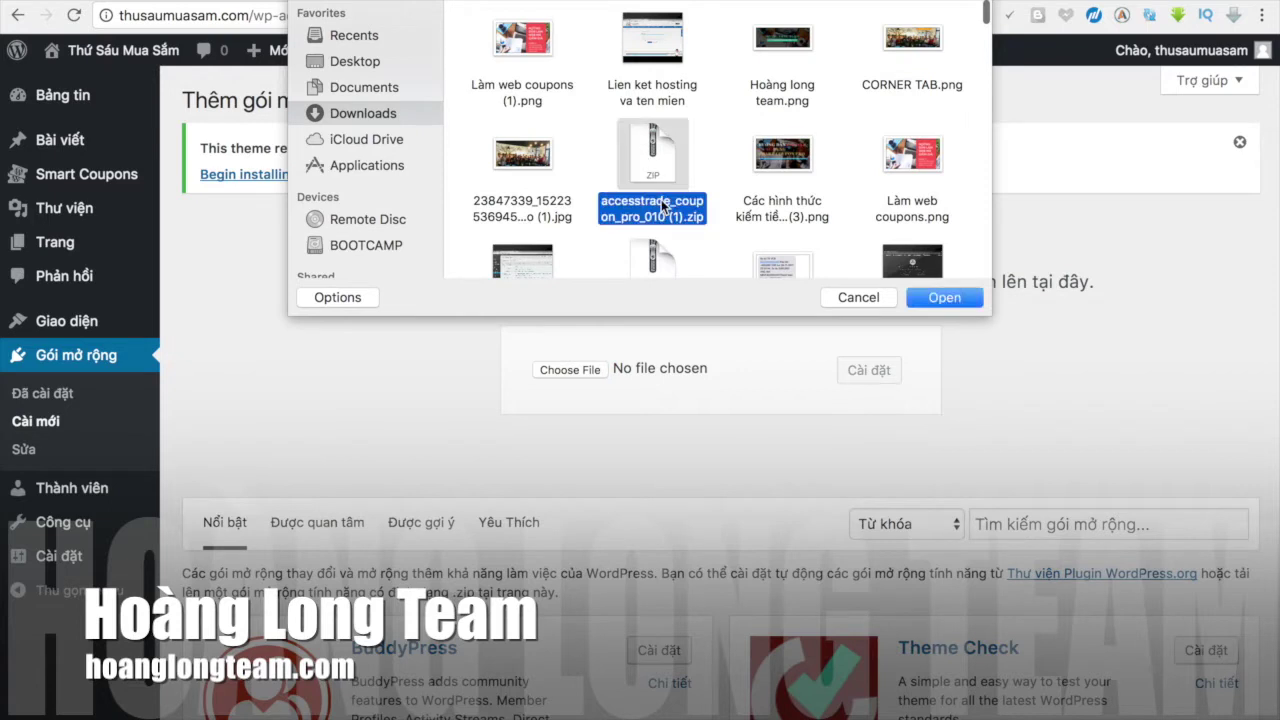
Step: Upload accesstrade_coupon_pro_010 (1).zip, install it as a plugin and activate it
click(940, 298)
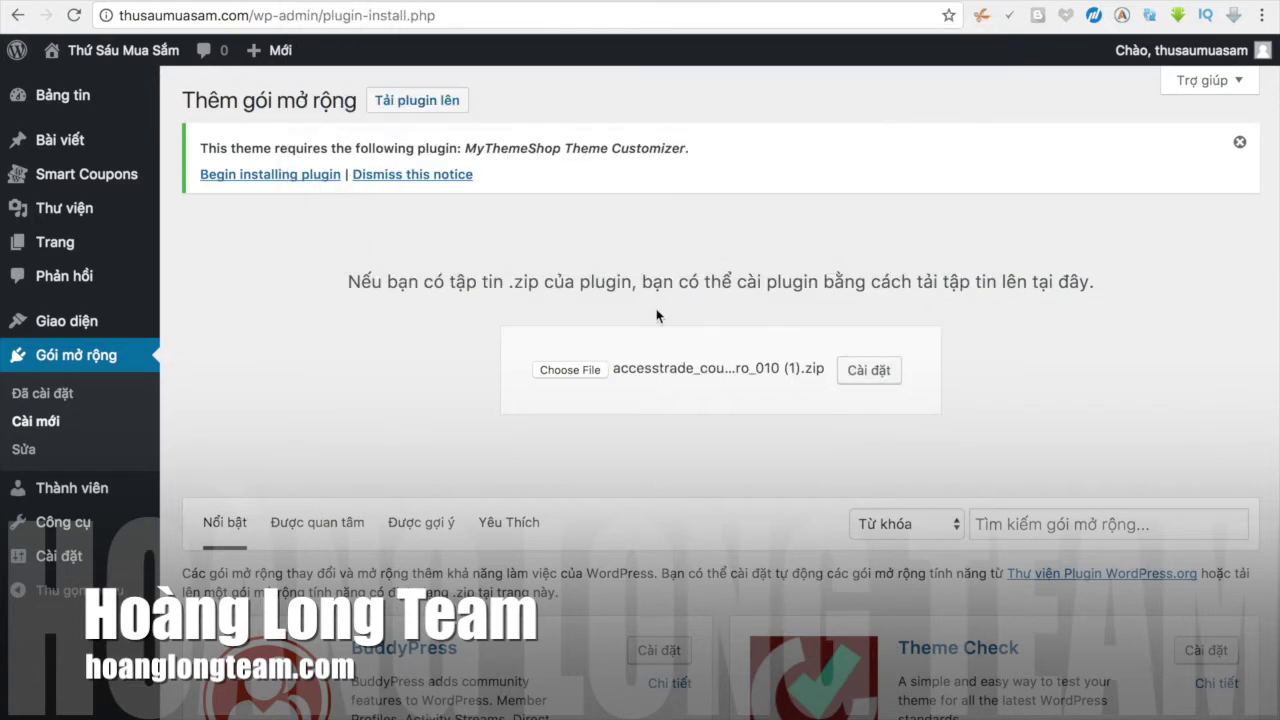
click(862, 368)
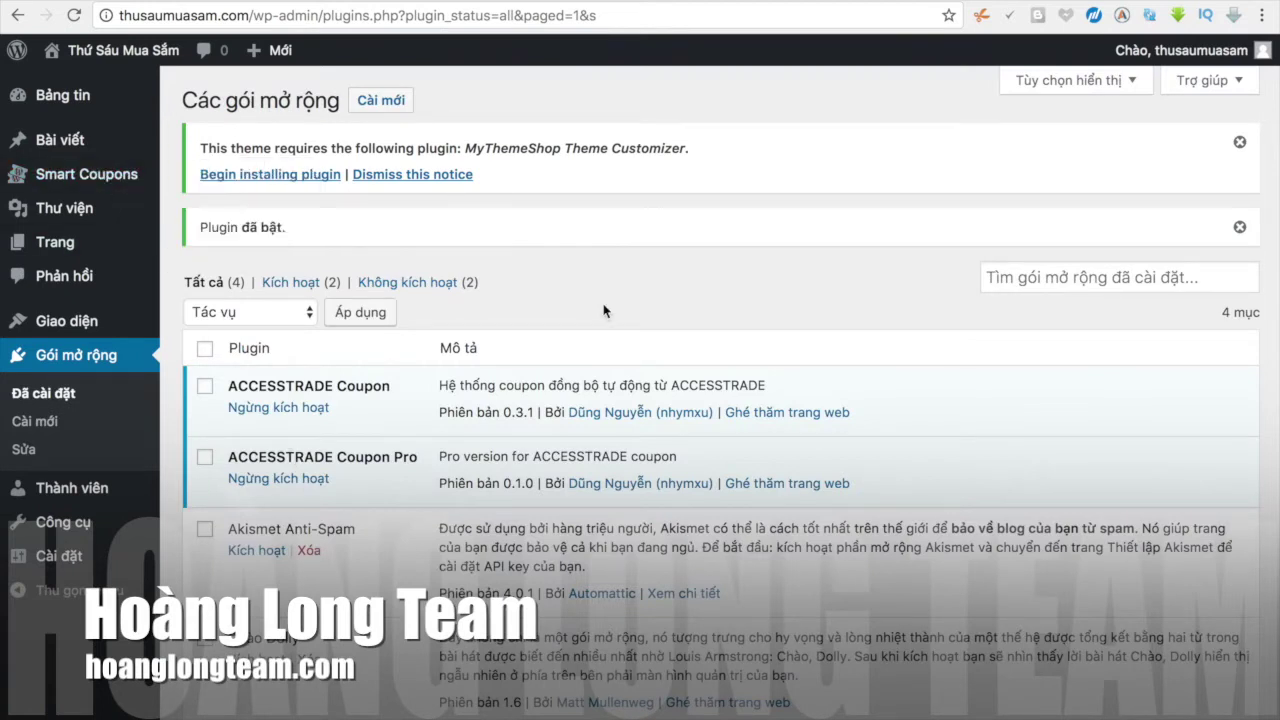
Step: Open the thusaumuasam.com home page in a new browser tab and examine the Hello World post's publication date
key(ctrl+t)
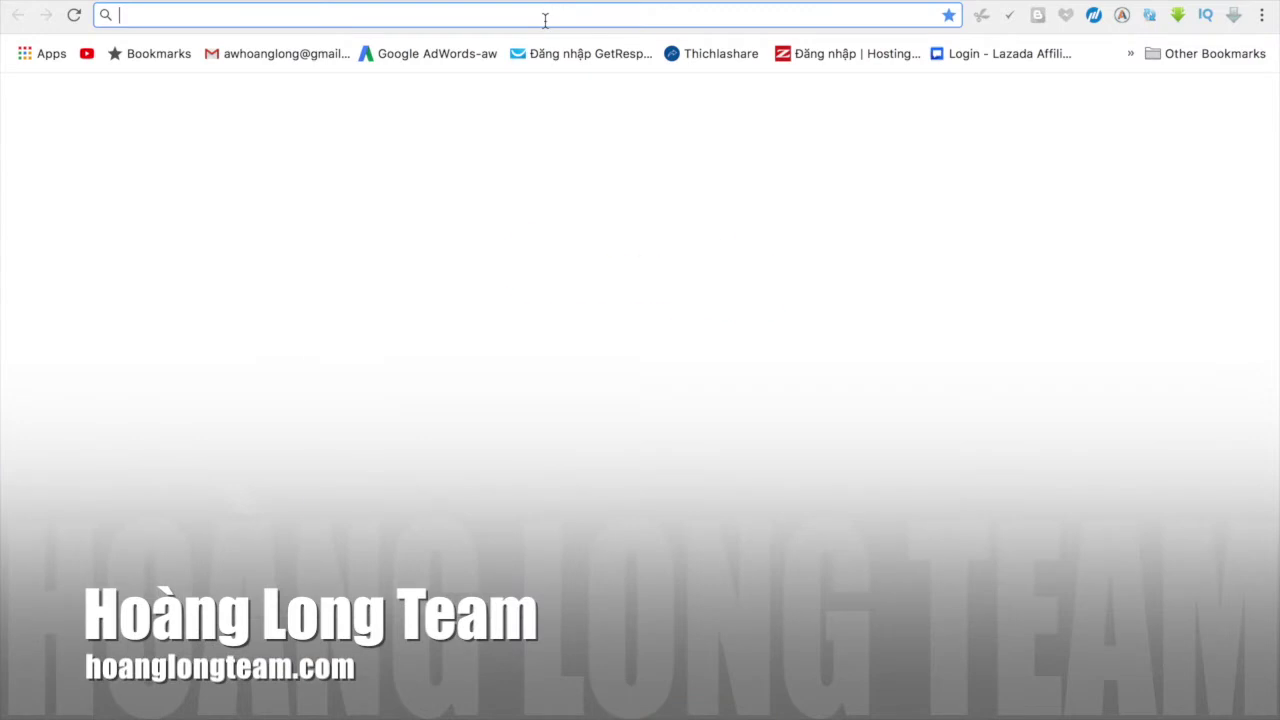
text(th)
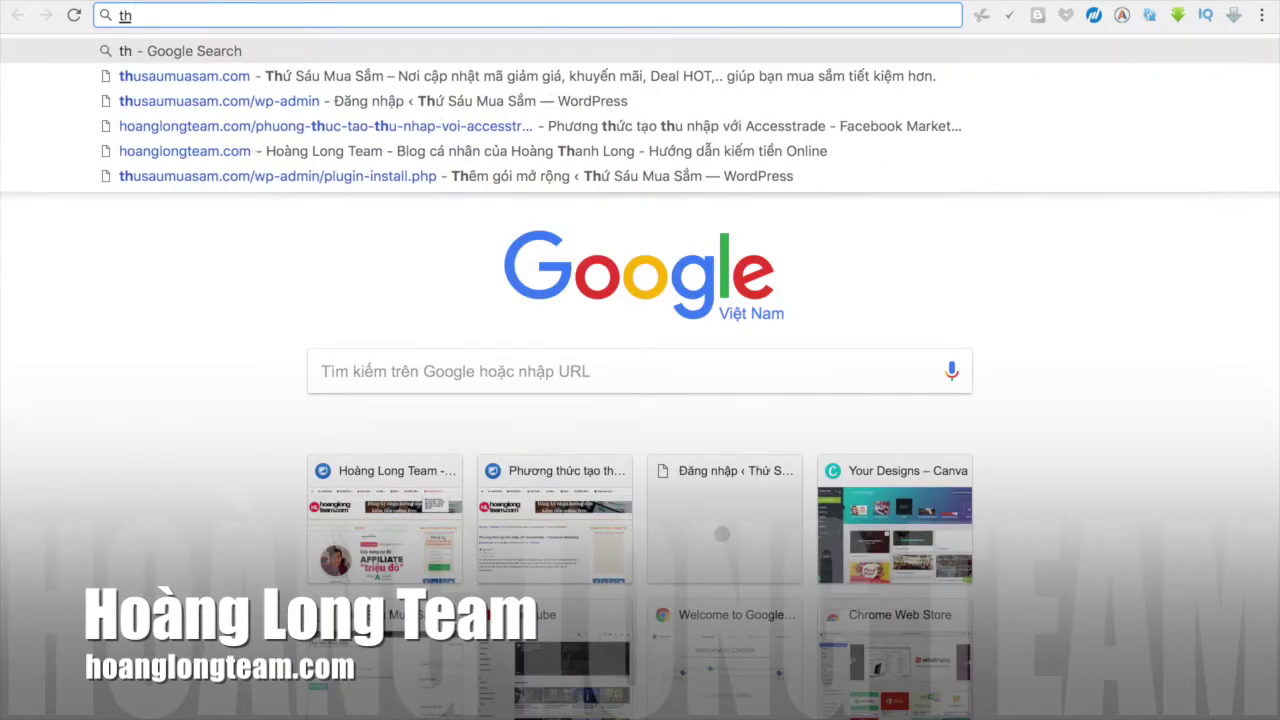
key(Down)
key(Return)
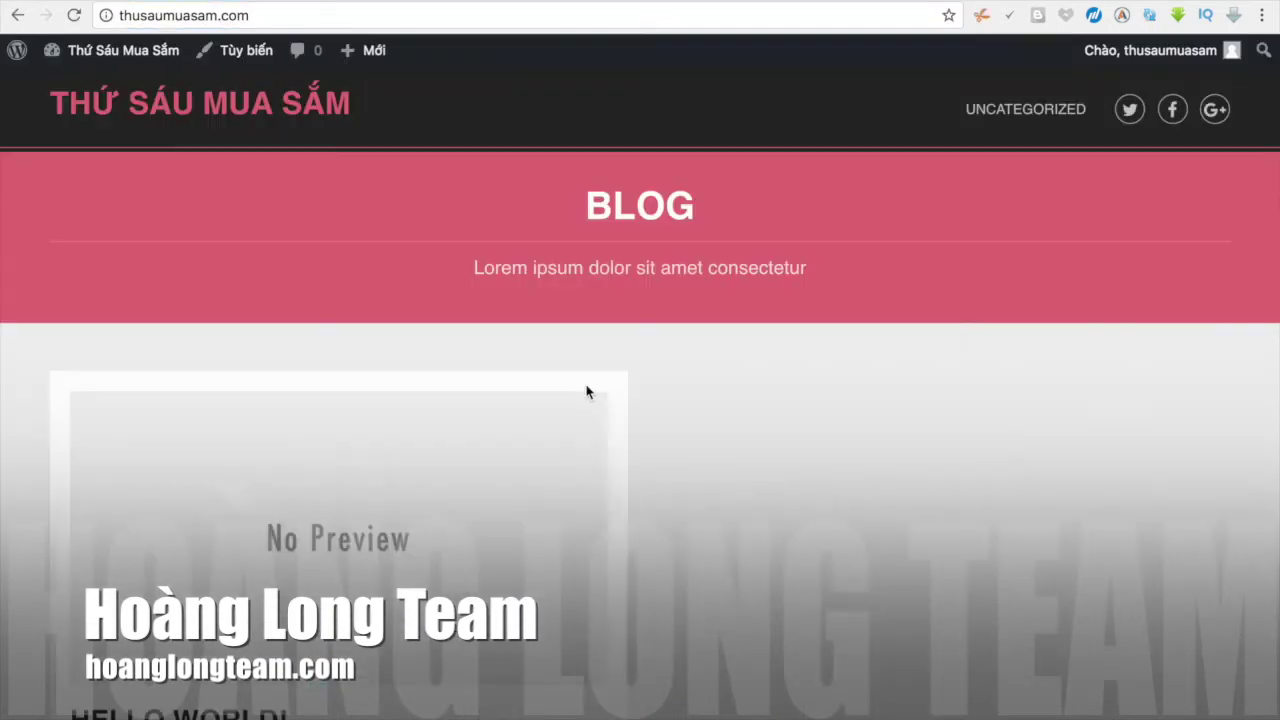
scroll(519, 569, down, 4)
scroll(519, 569, up, 4)
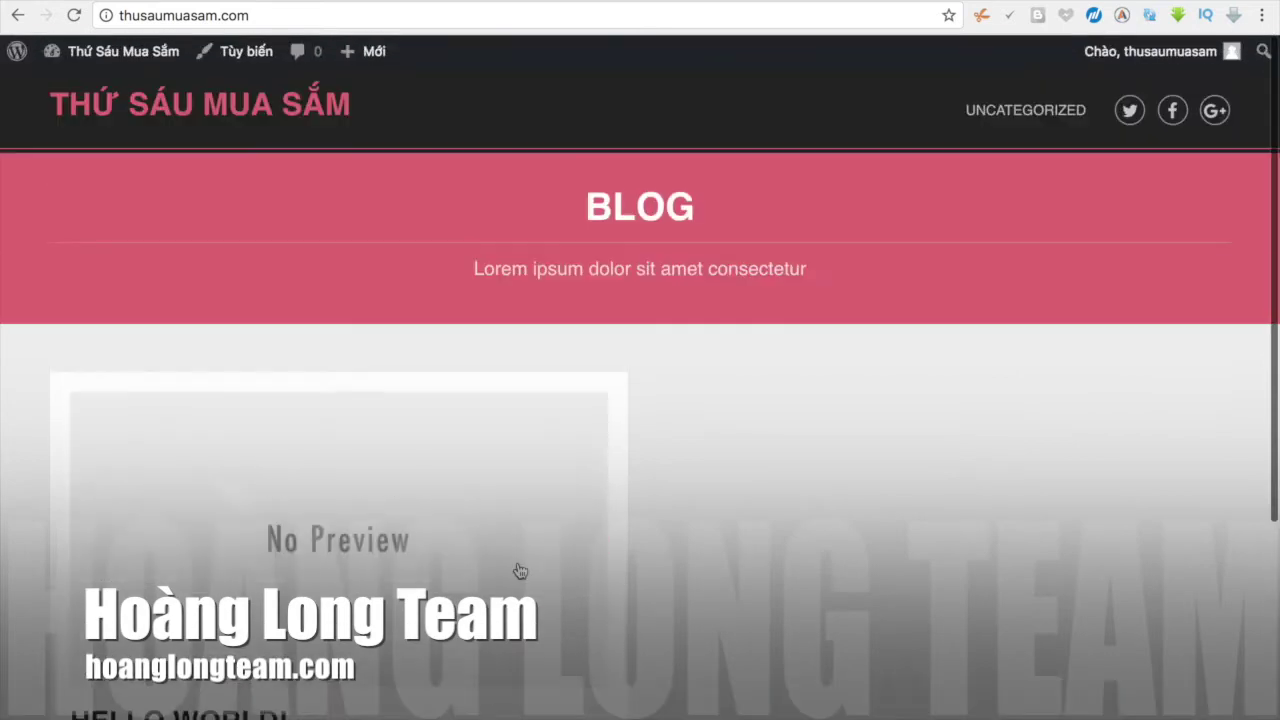
scroll(519, 569, down, 4)
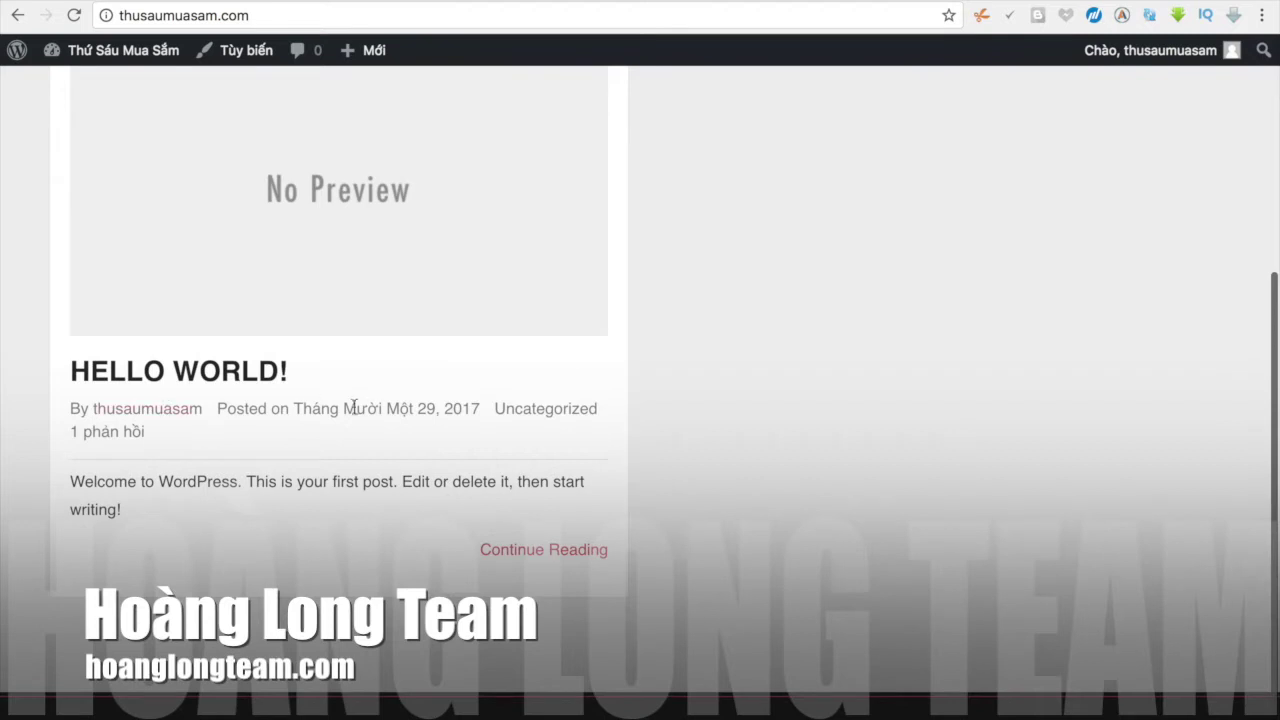
drag(299, 409, 486, 410)
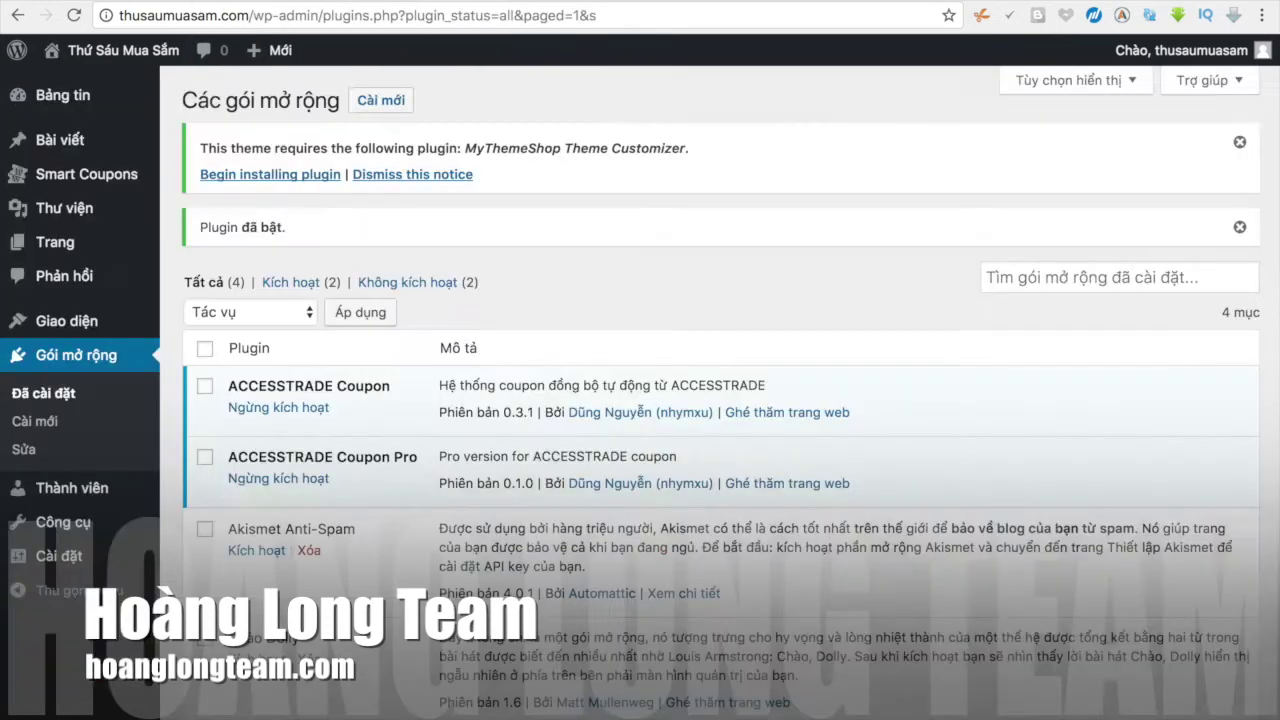
Step: Open the site's general settings and examine the language, time zone and date format options against the published post
mouse_move(1253, 55)
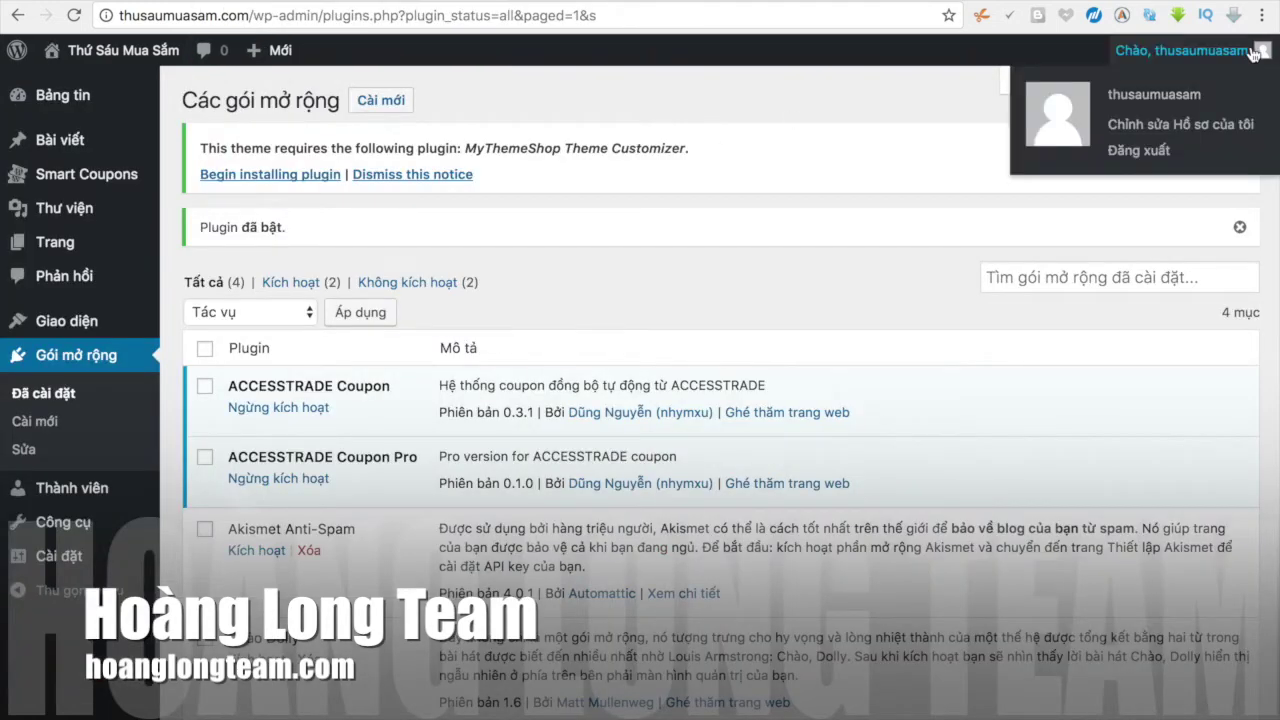
click(62, 558)
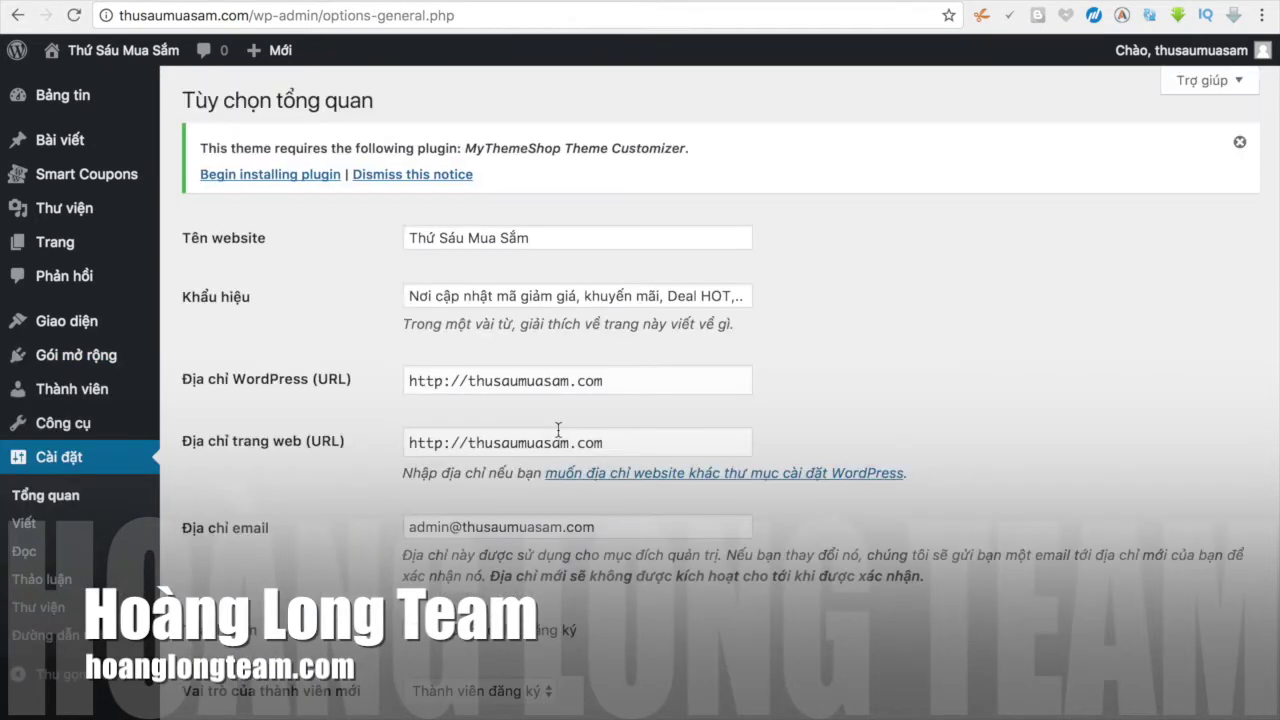
scroll(559, 437, down, 5)
scroll(643, 545, down, 1)
click(574, 488)
click(767, 474)
scroll(767, 474, down, 3)
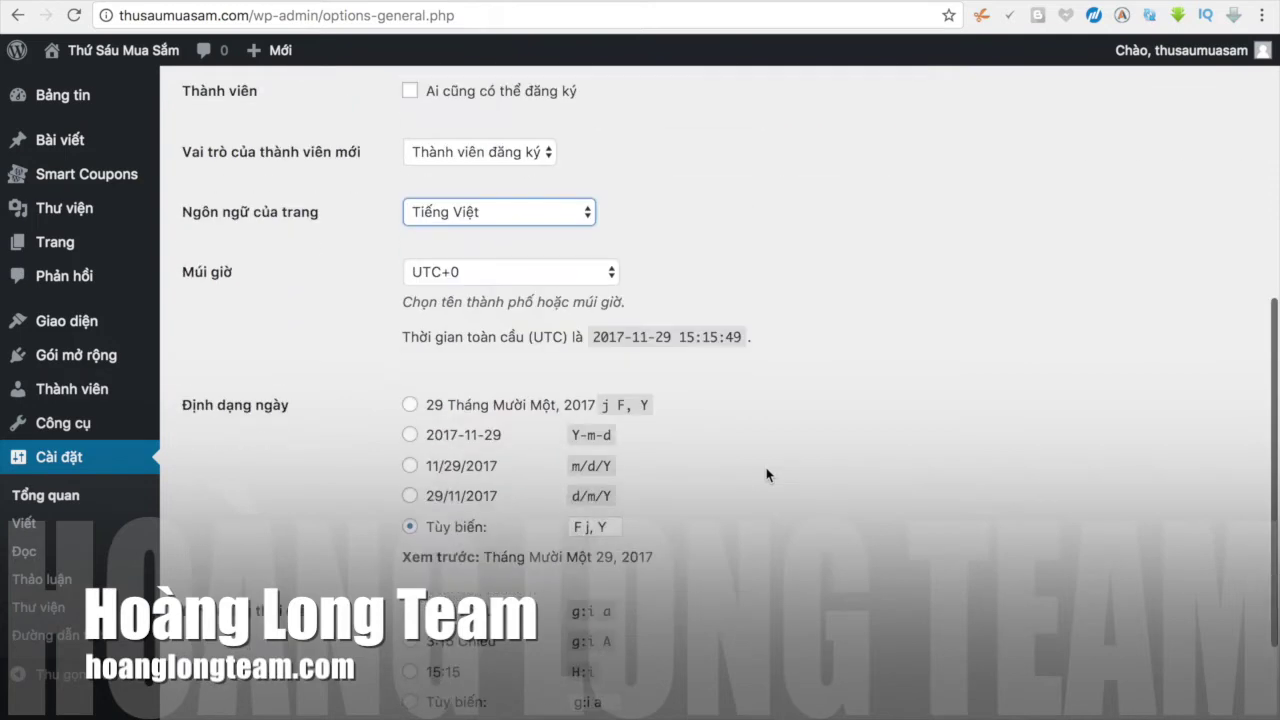
scroll(640, 282, down, 2)
scroll(867, 364, up, 15)
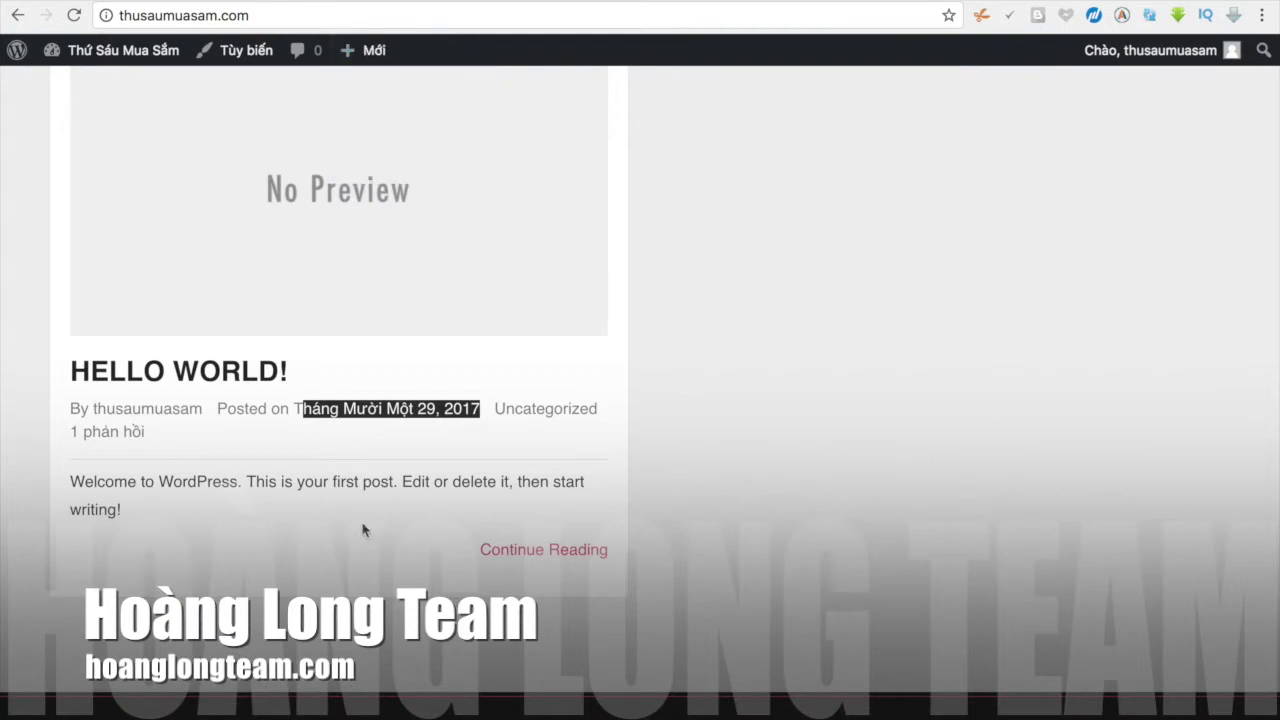
click(363, 530)
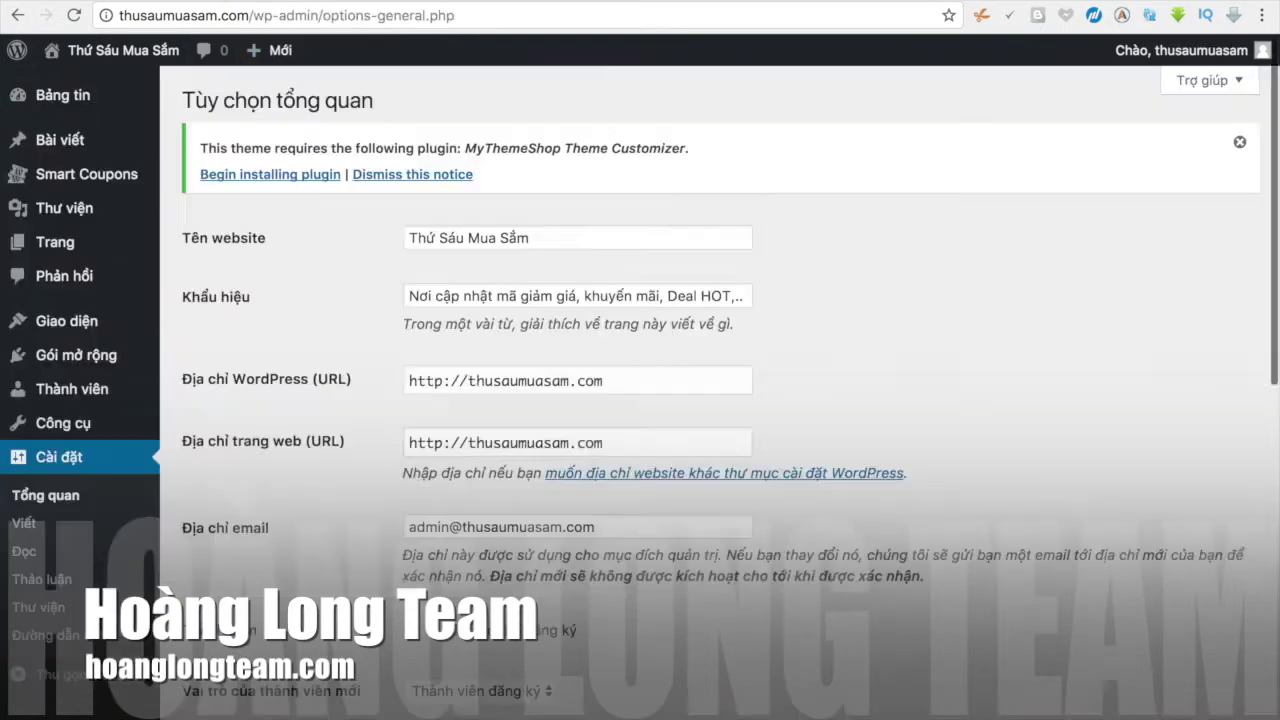
Step: Open the account's own profile page and examine its language, name and account options
mouse_move(1190, 50)
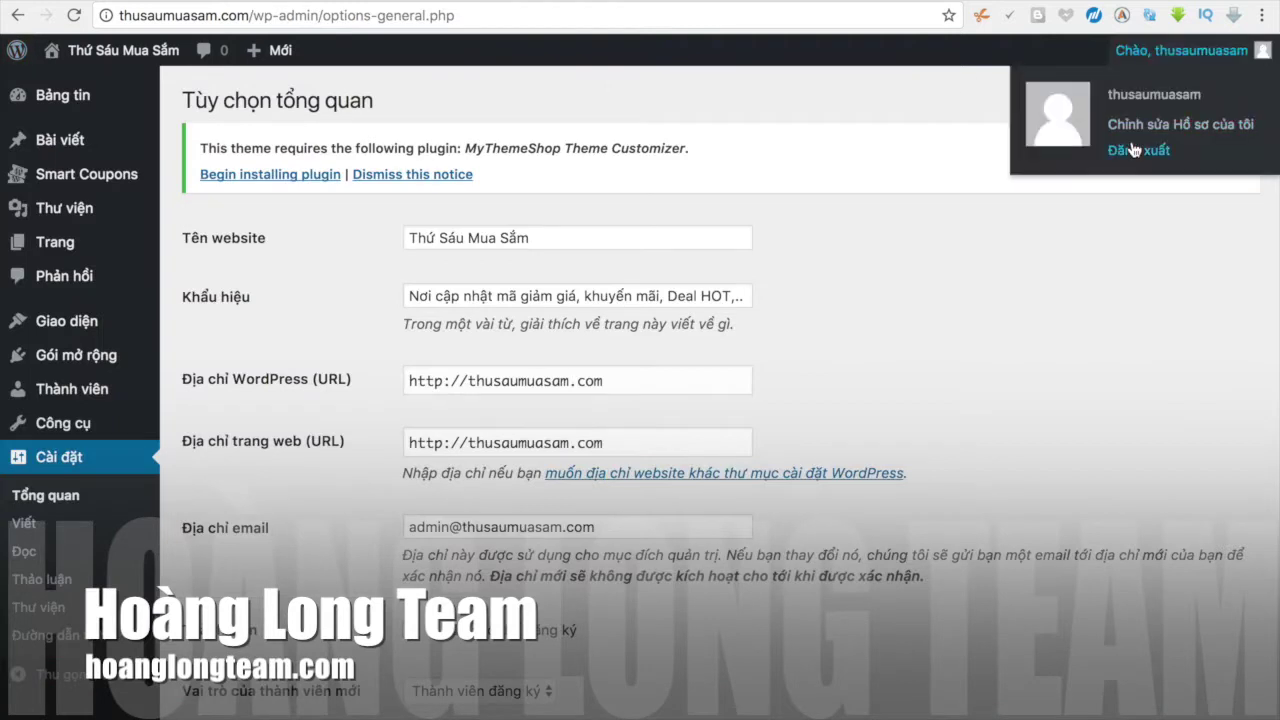
click(1135, 104)
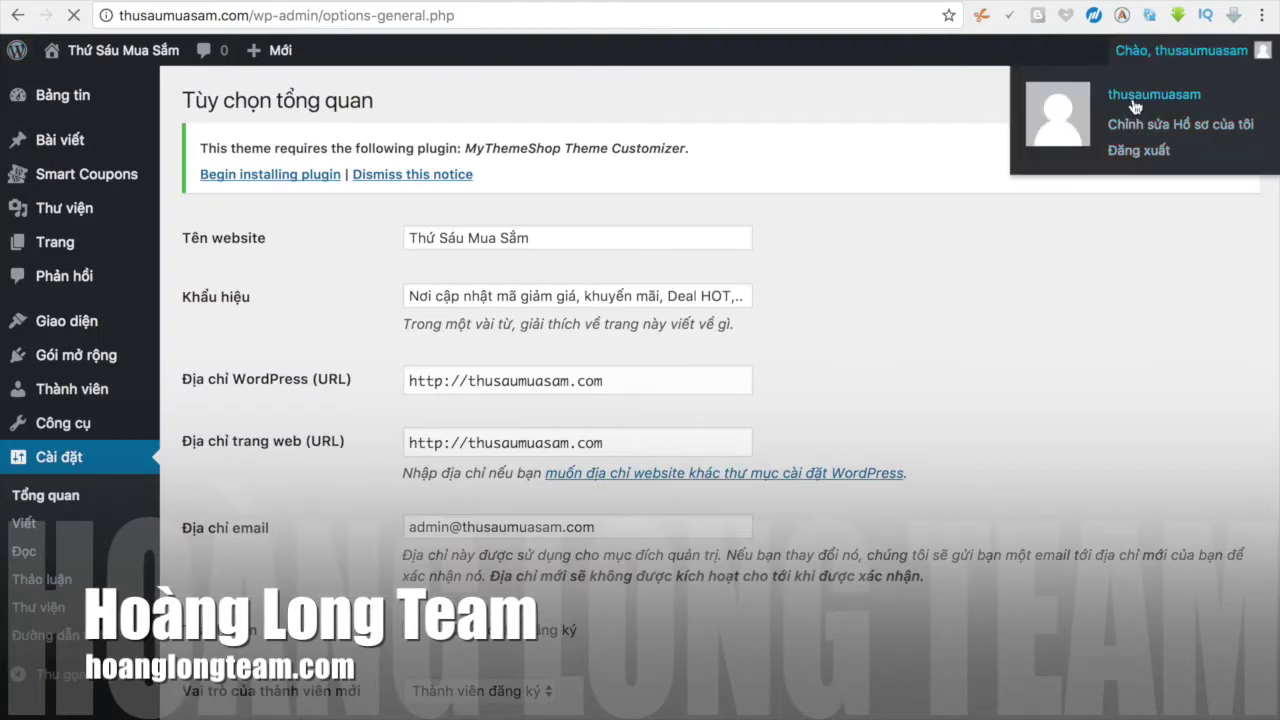
scroll(757, 391, down, 6)
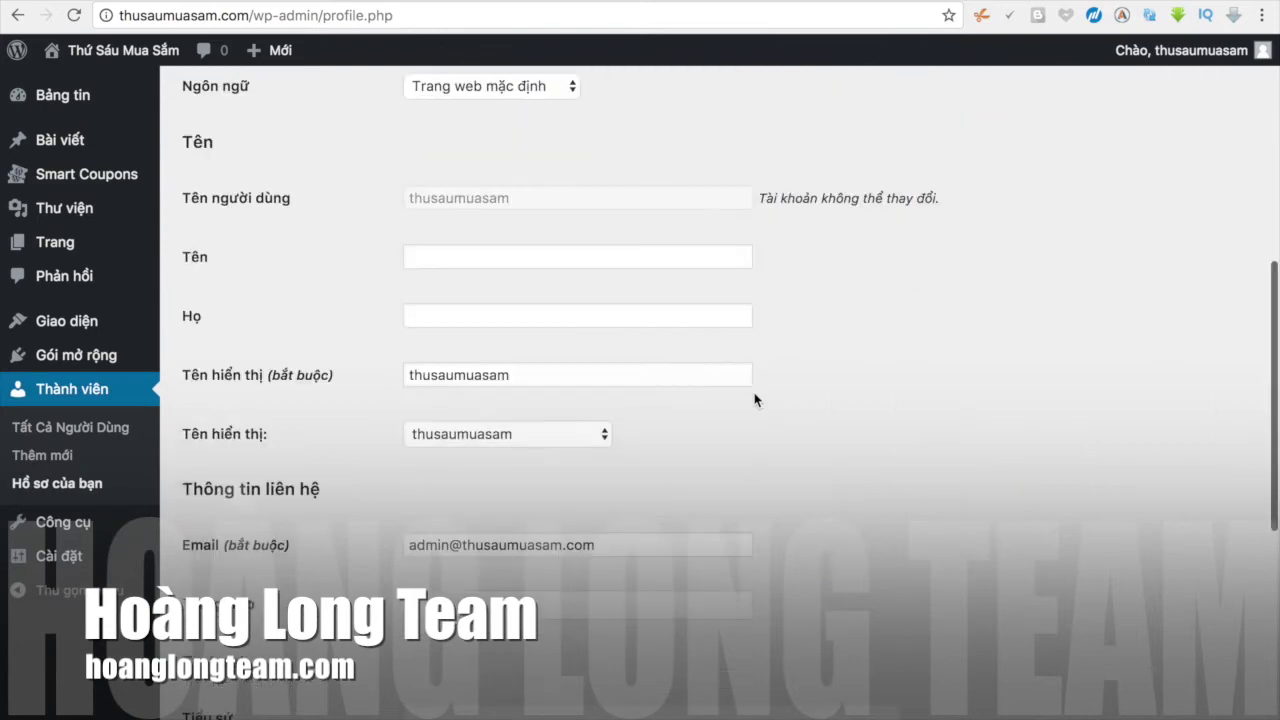
scroll(755, 399, down, 10)
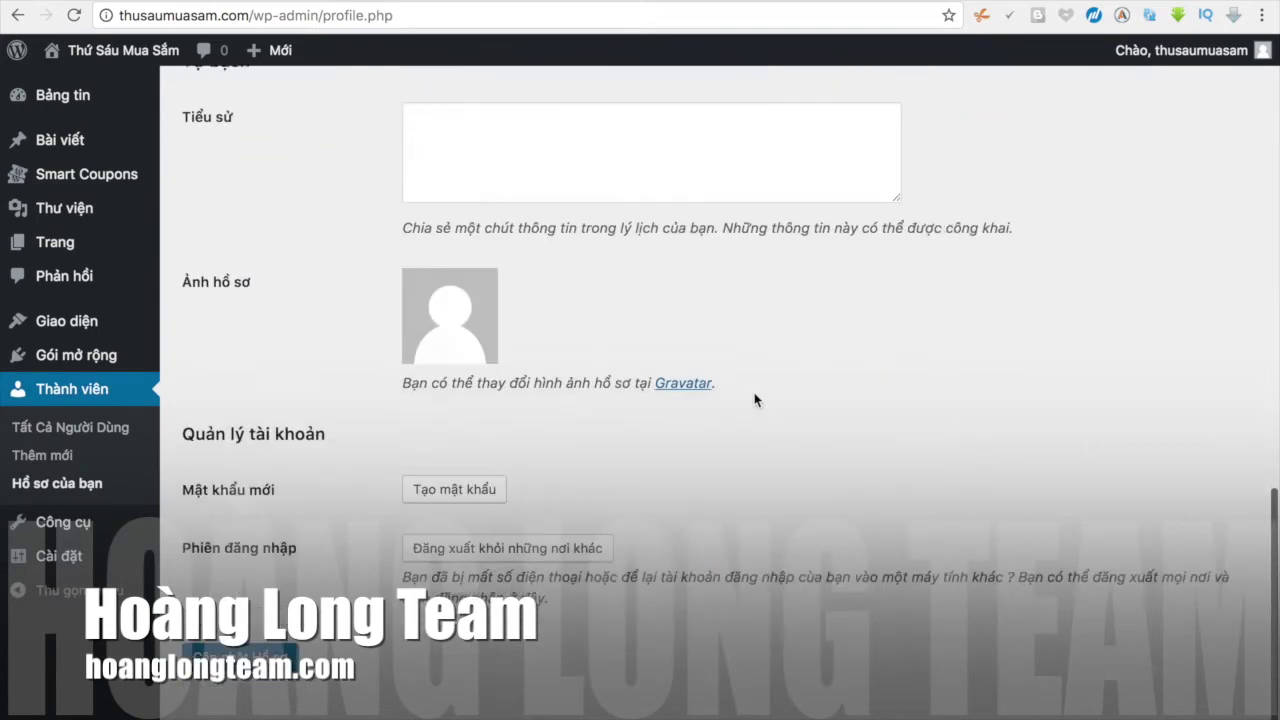
scroll(755, 399, up, 10)
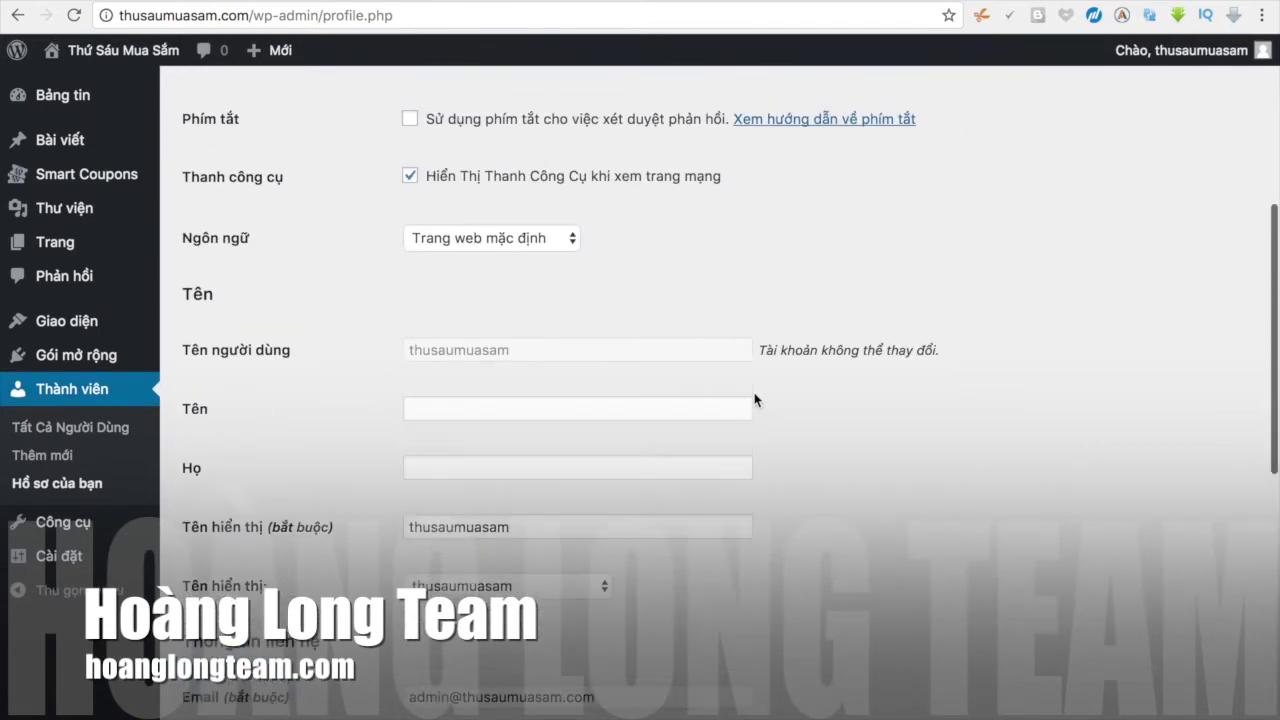
scroll(755, 399, up, 4)
scroll(755, 399, down, 4)
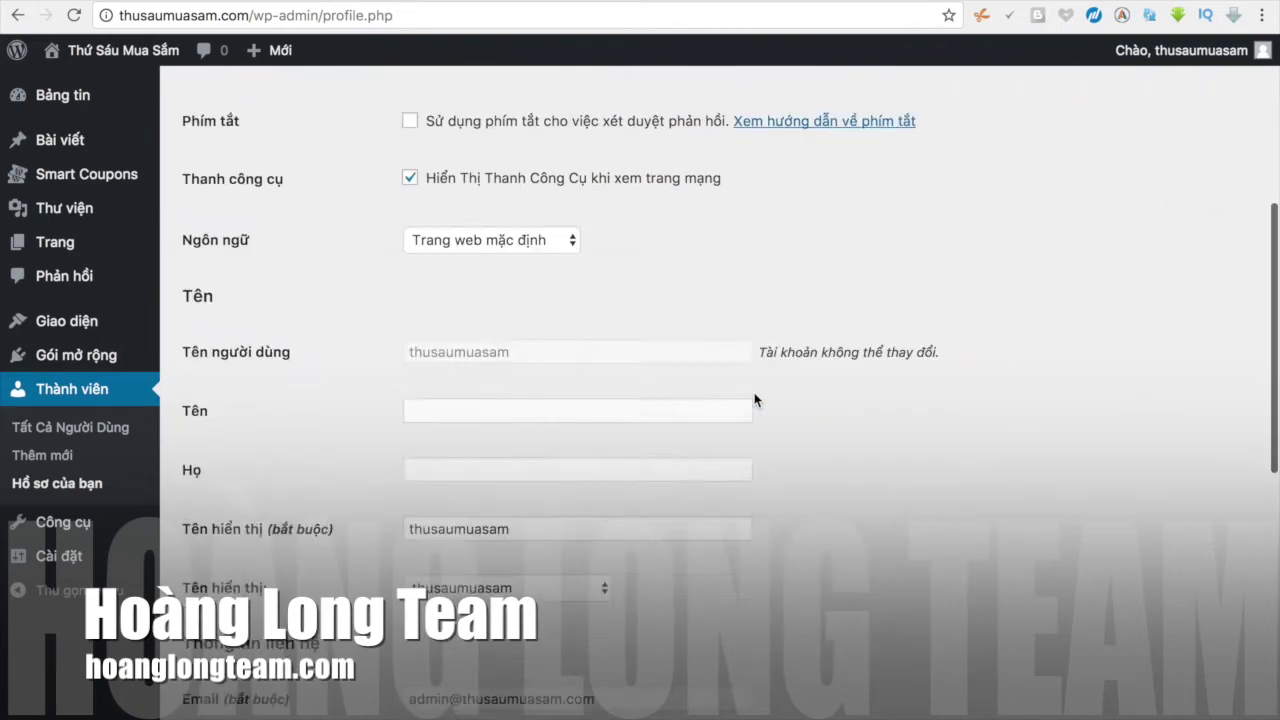
scroll(755, 399, down, 10)
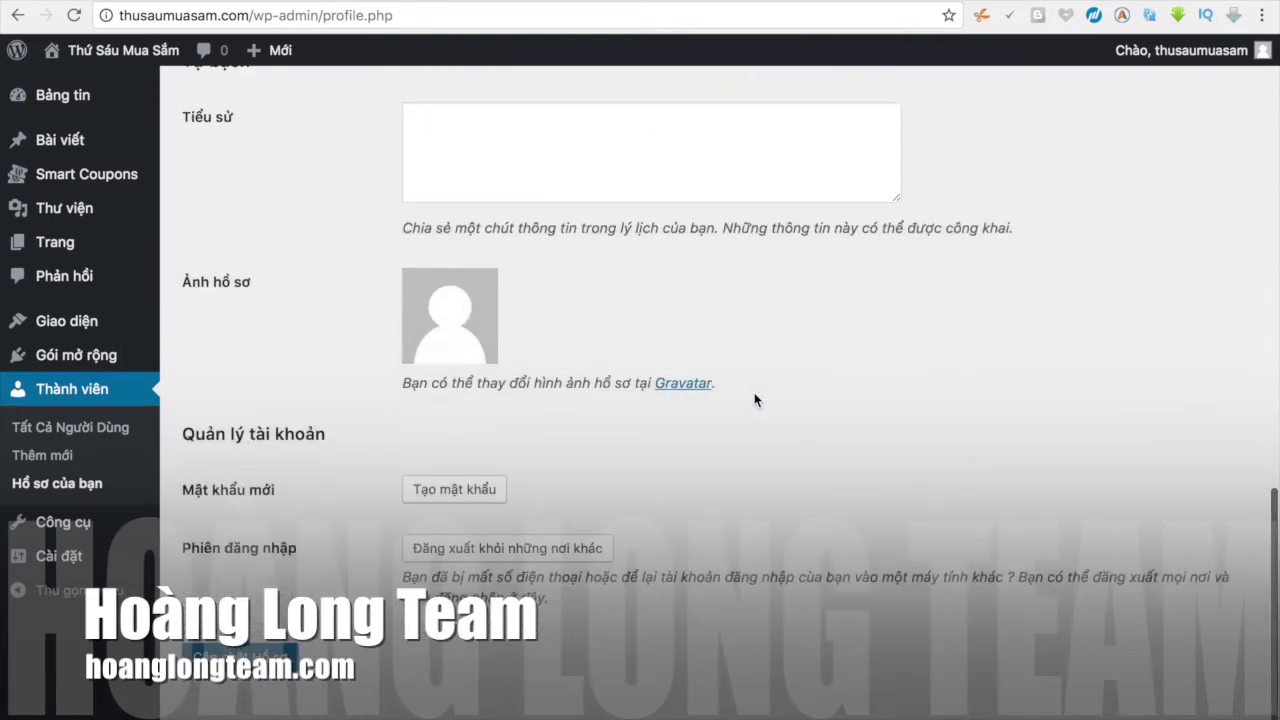
scroll(755, 399, up, 15)
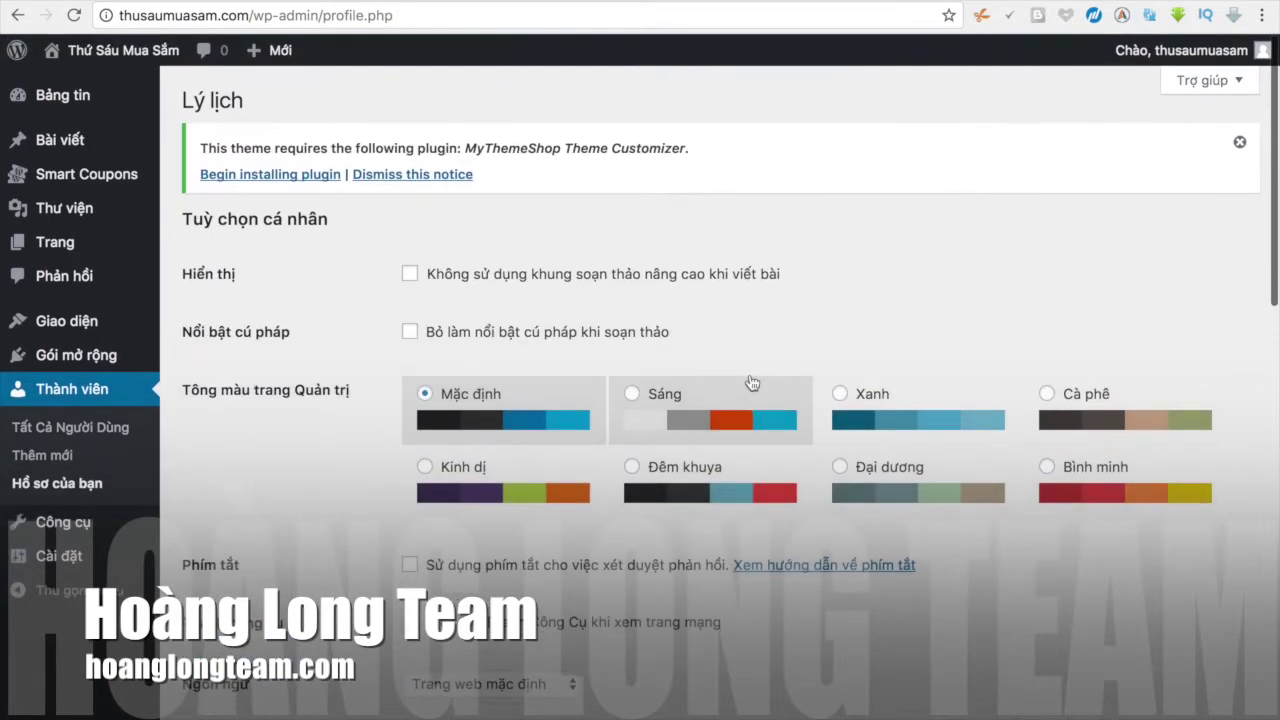
Step: Open the existing "Hello world!" post for editing and change its title to "Mã giảm giá Lazada"
mouse_move(88, 176)
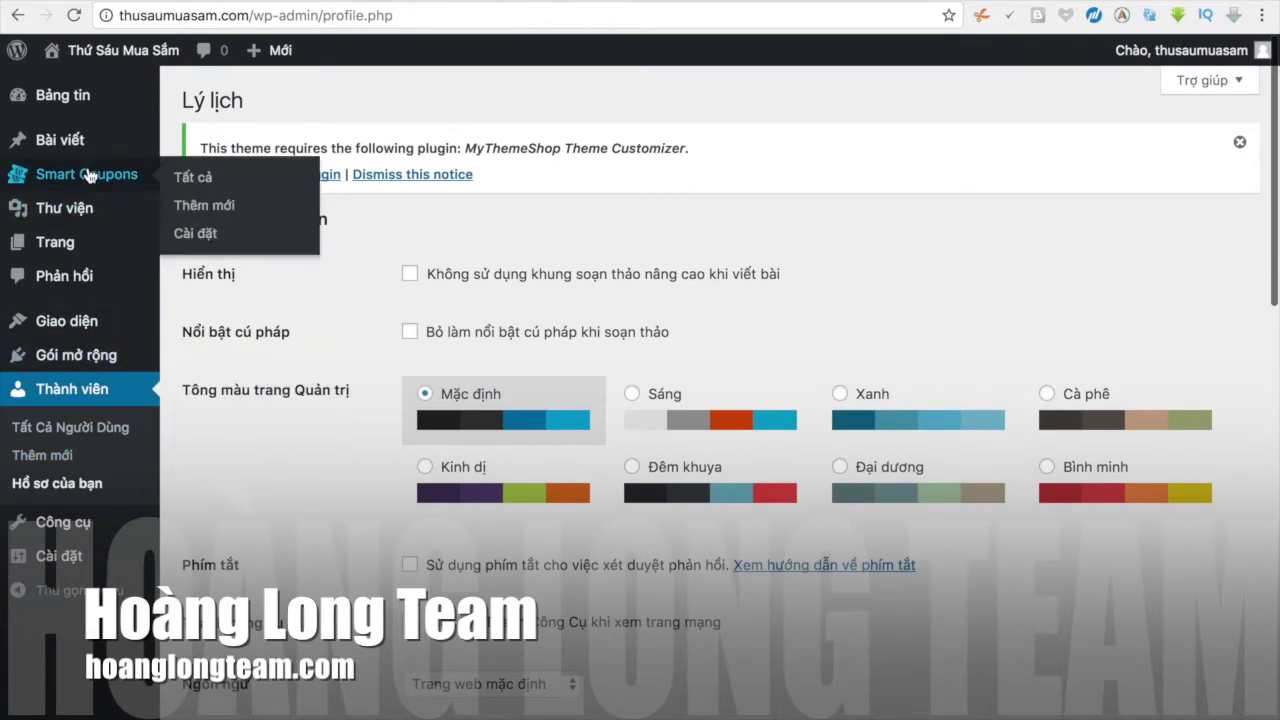
click(80, 136)
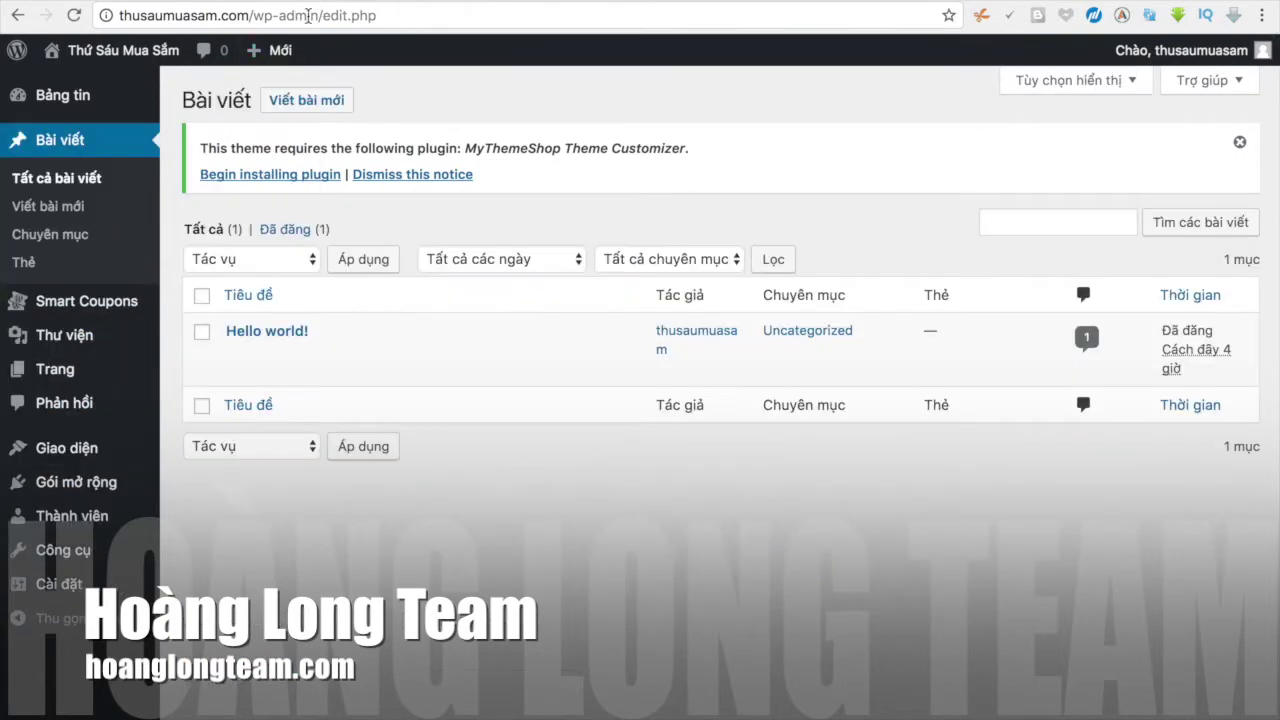
mouse_move(364, 382)
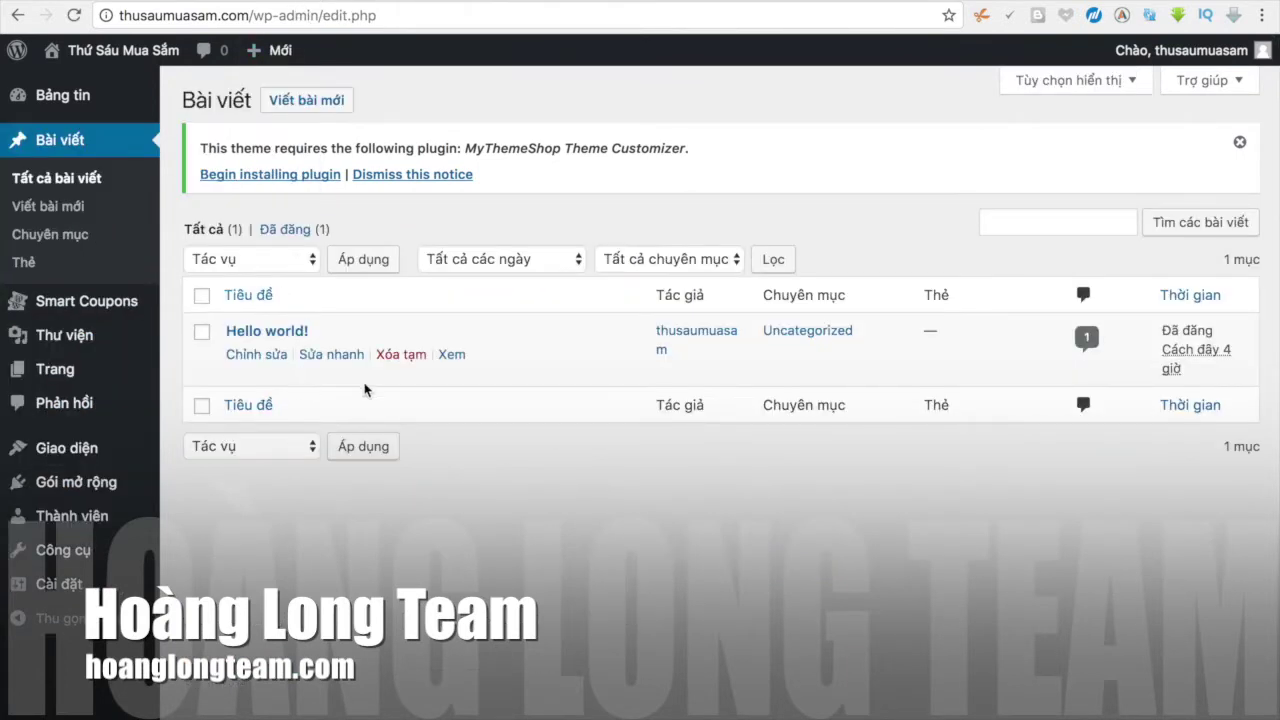
click(272, 357)
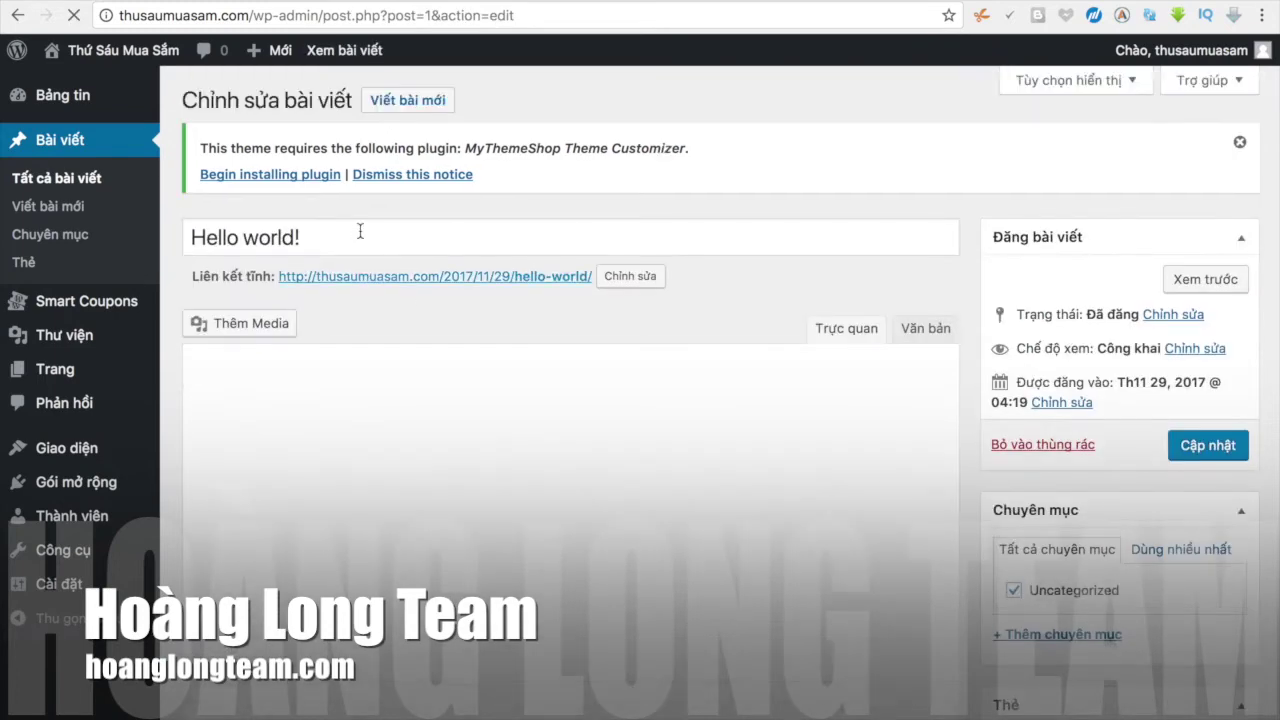
click(292, 240)
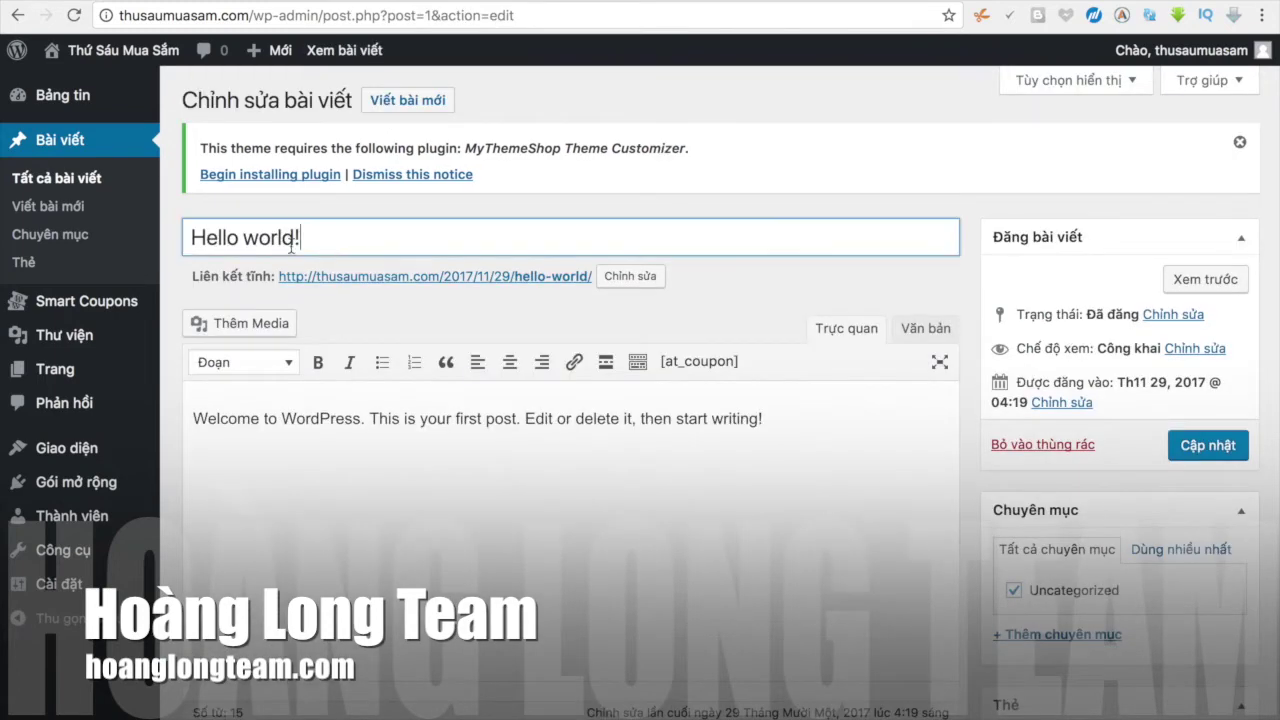
key(ctrl+a)
text(Mã giaảm giá Lazada)
Step: Delete the default WordPress welcome sentence from the post's body
click(257, 523)
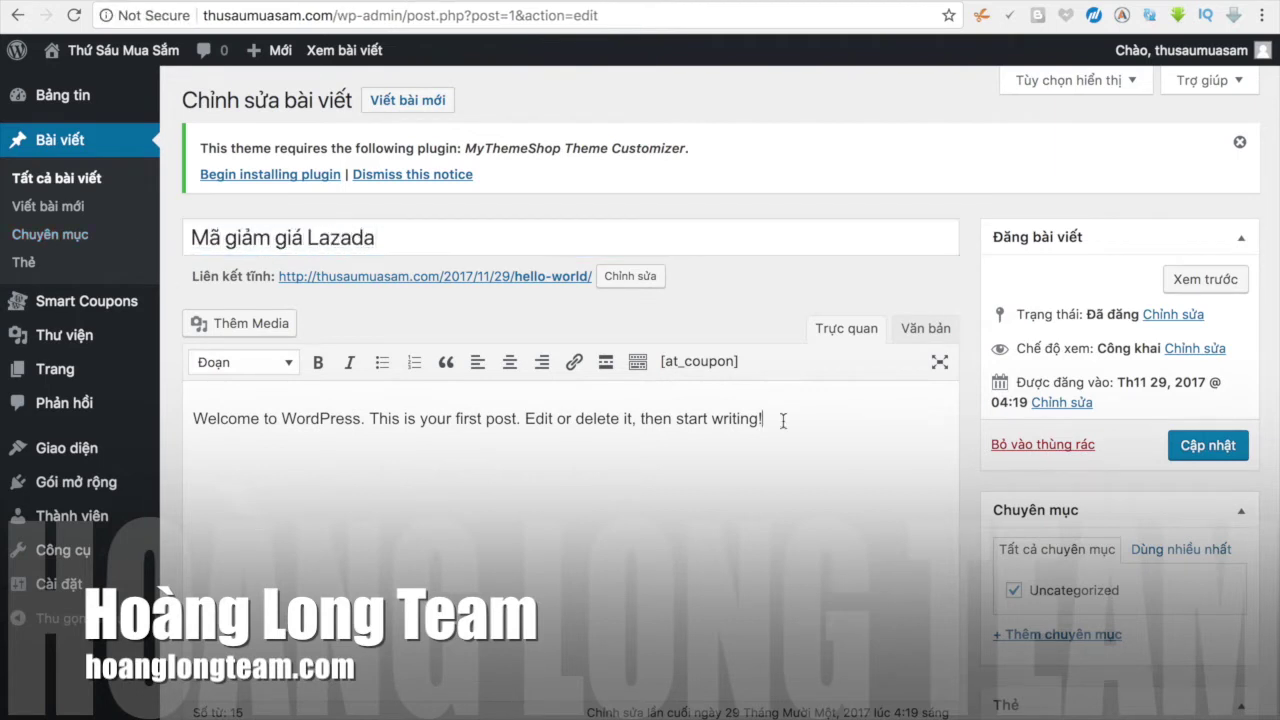
drag(834, 414, 191, 422)
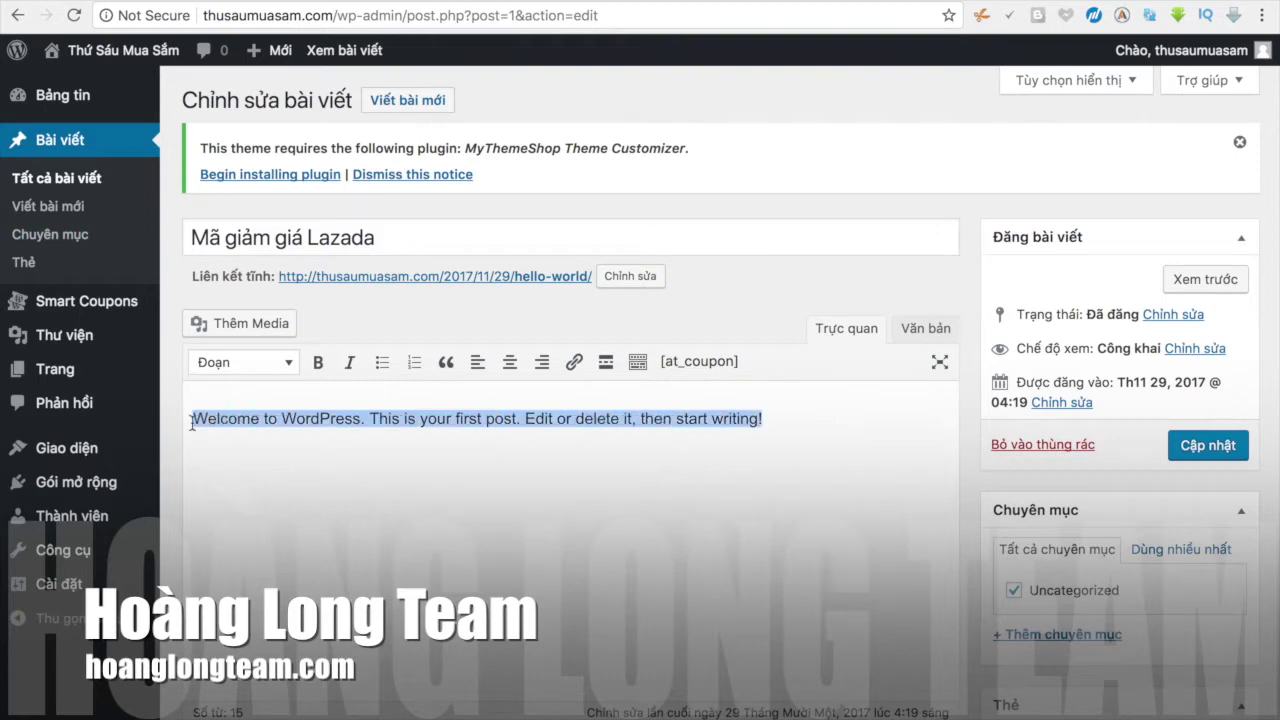
key(BackSpace)
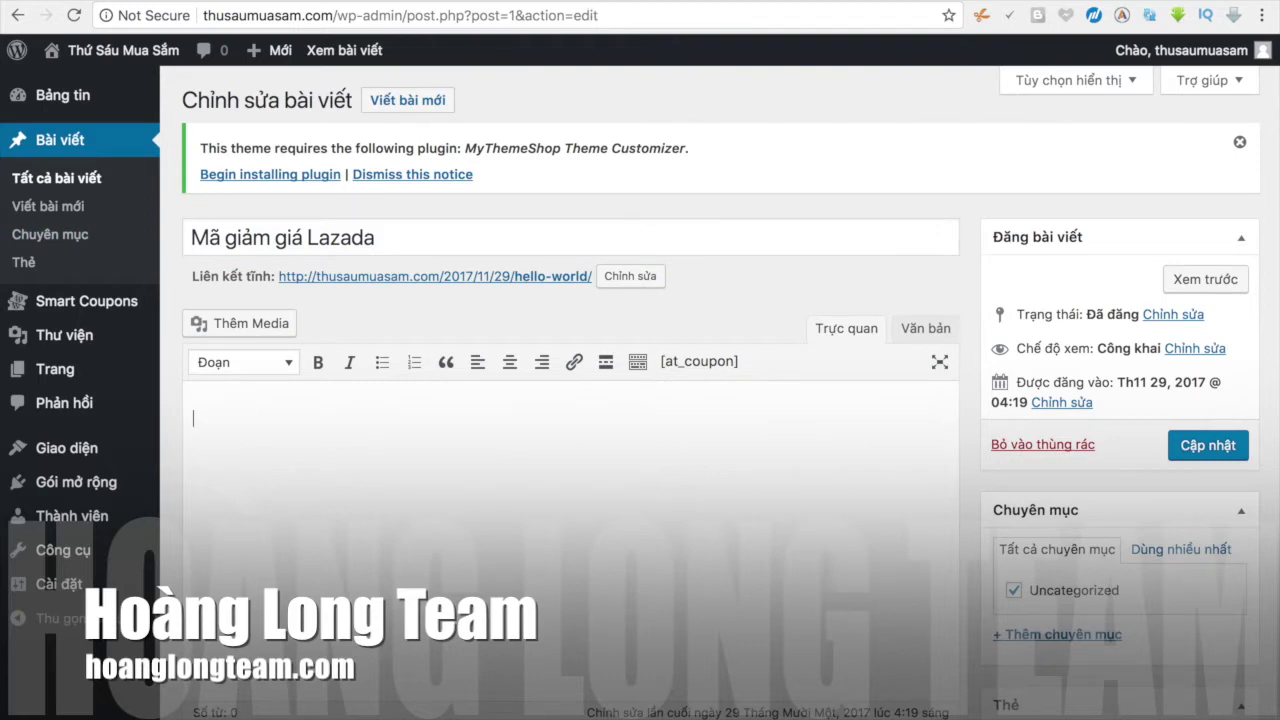
Step: Open the coupon website magiamgia.com in a new browser tab
key(ctrl+t)
text(ma)
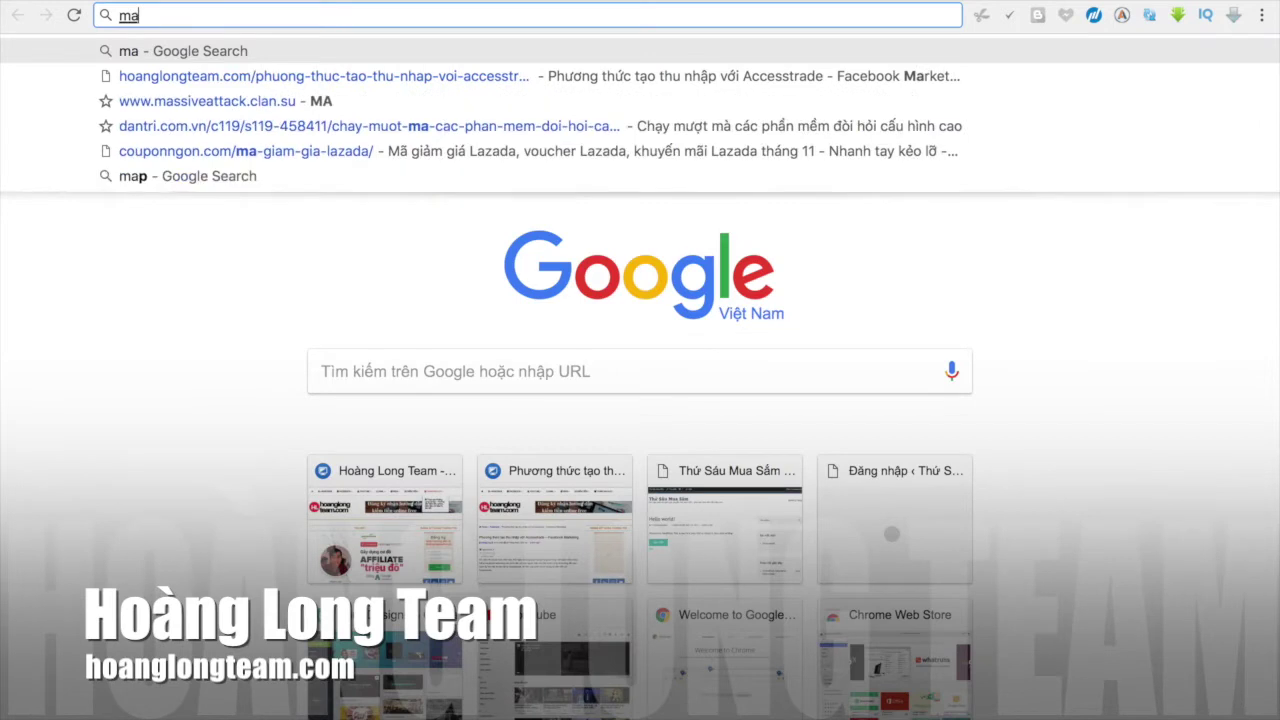
key(Down)
key(Down)
key(Up)
key(Up)
text(giamgia.com)
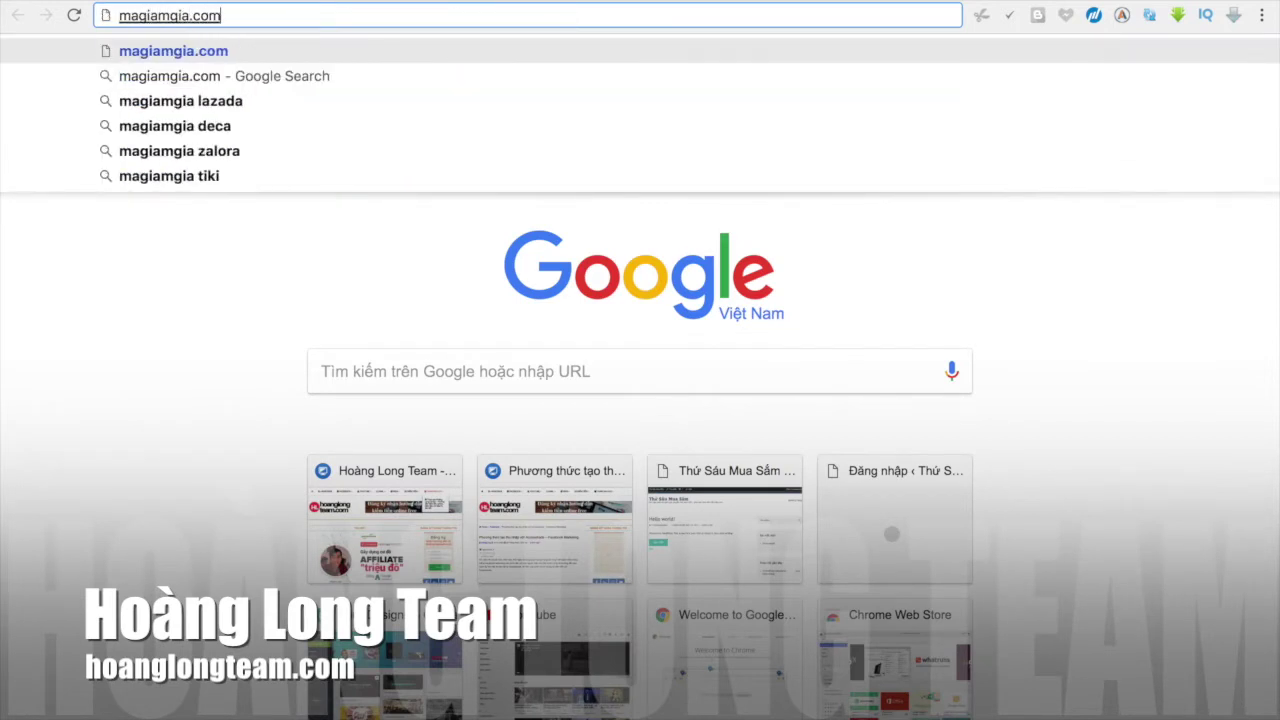
key(Return)
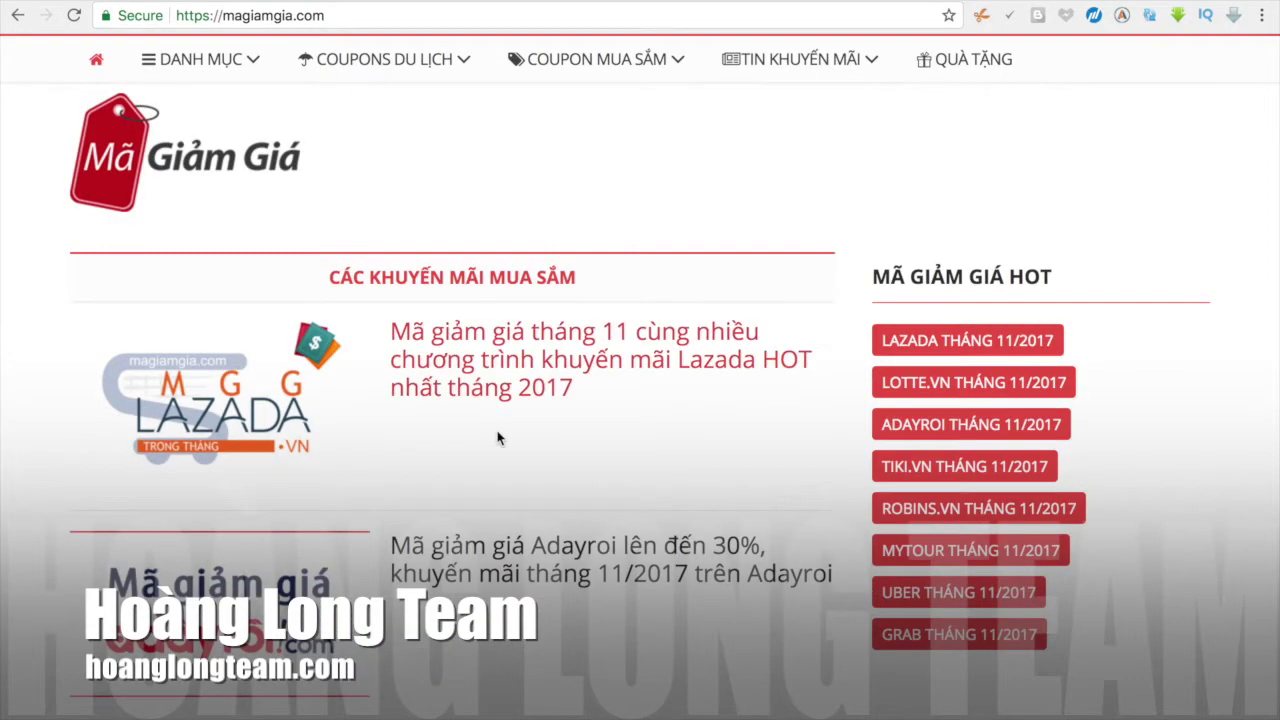
Step: Open the Lazada November 2017 promotion article on magiamgia.com and examine its title, introduction and banner
click(510, 374)
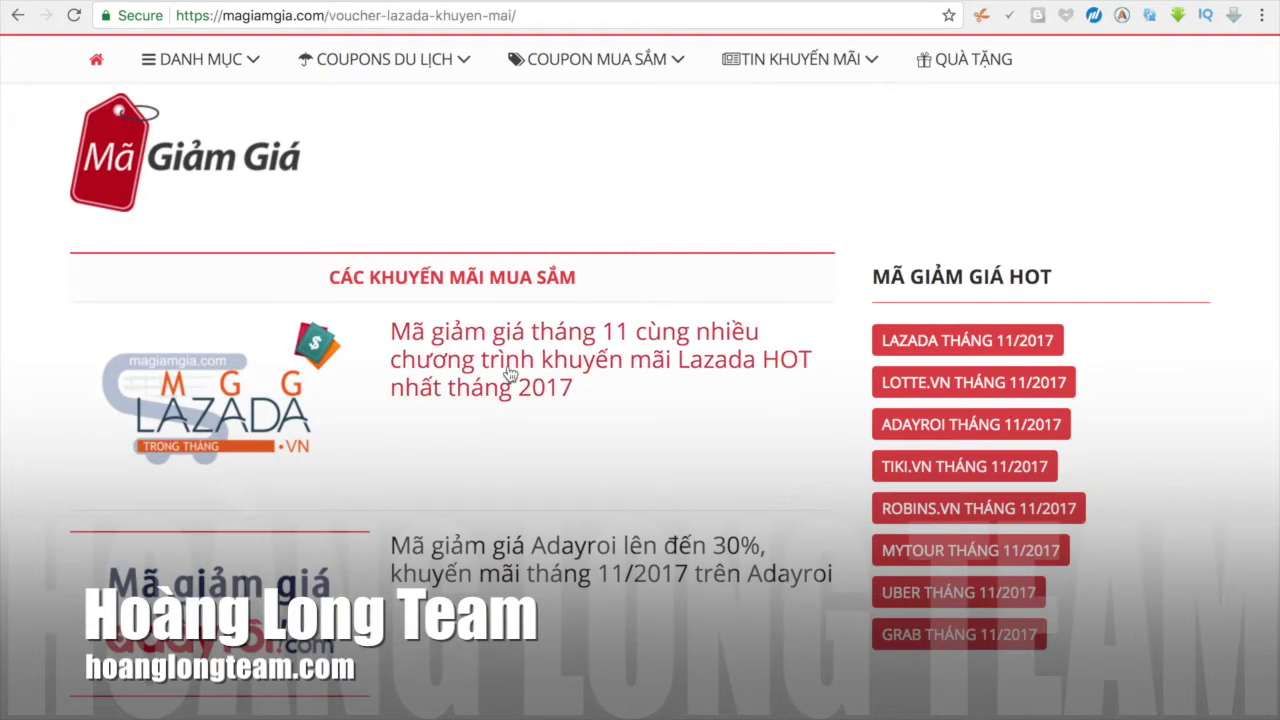
scroll(510, 374, down, 3)
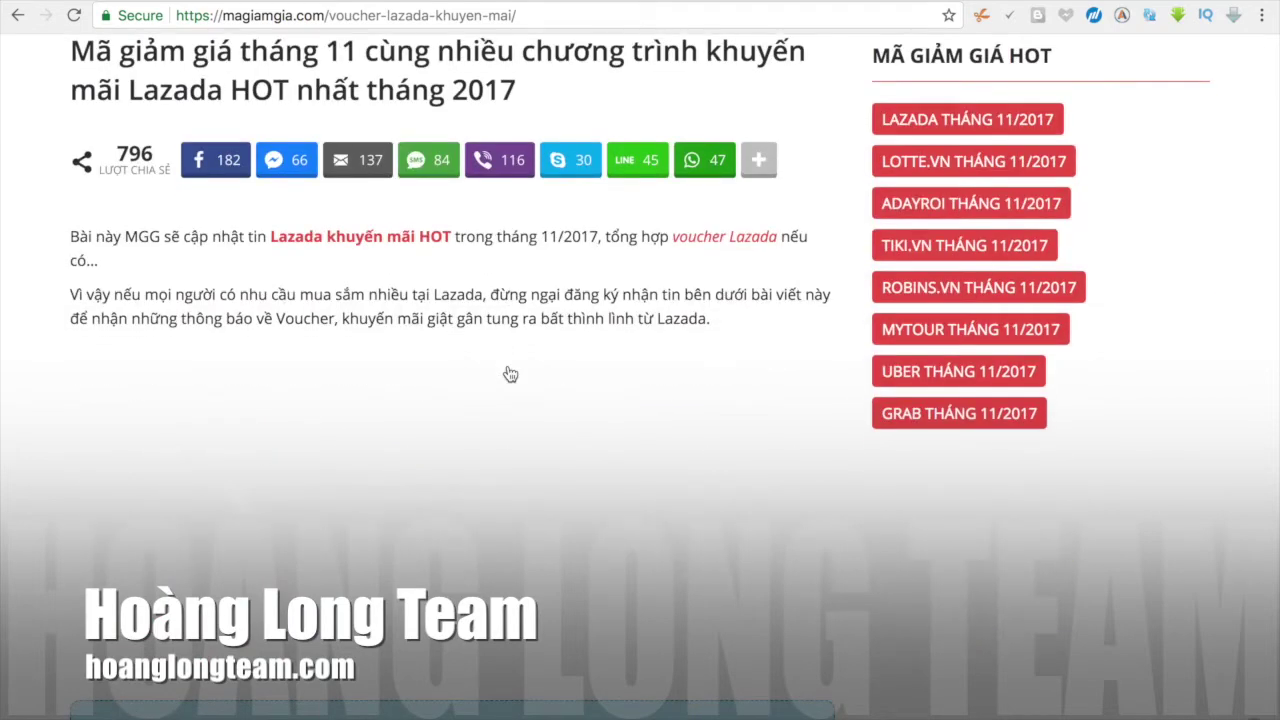
scroll(510, 374, down, 3)
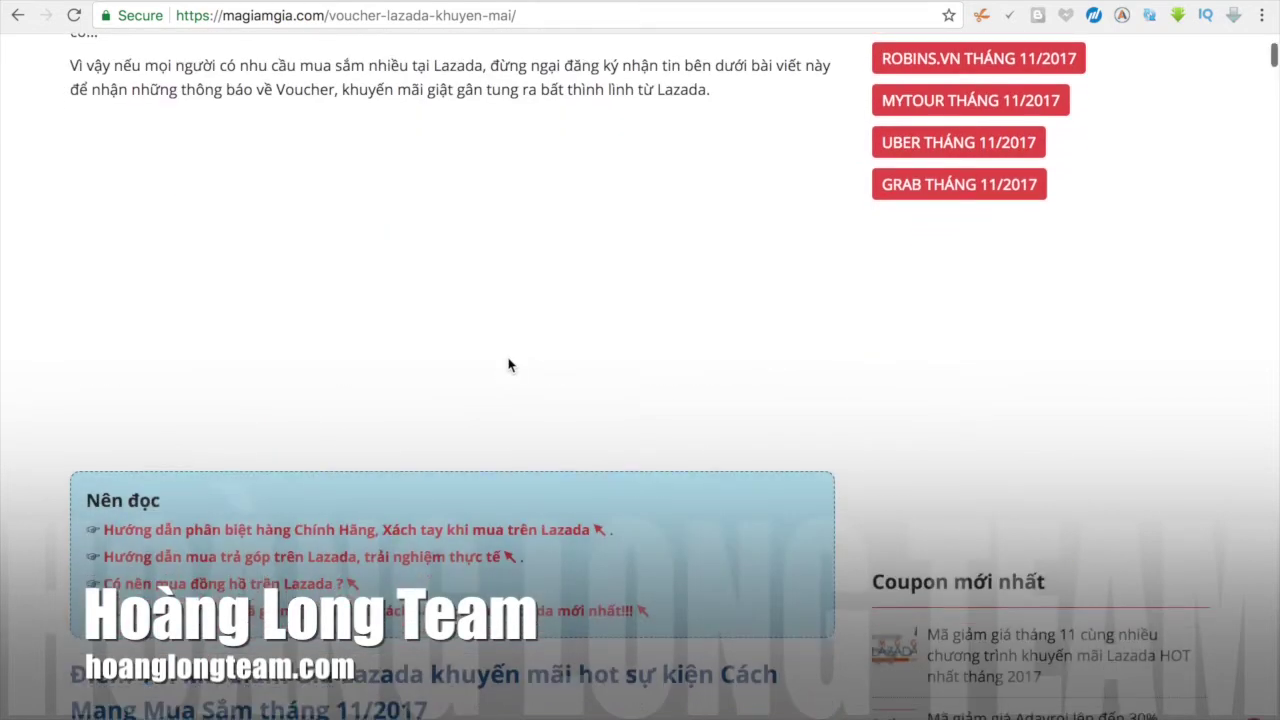
scroll(508, 365, down, 3)
scroll(508, 365, up, 4)
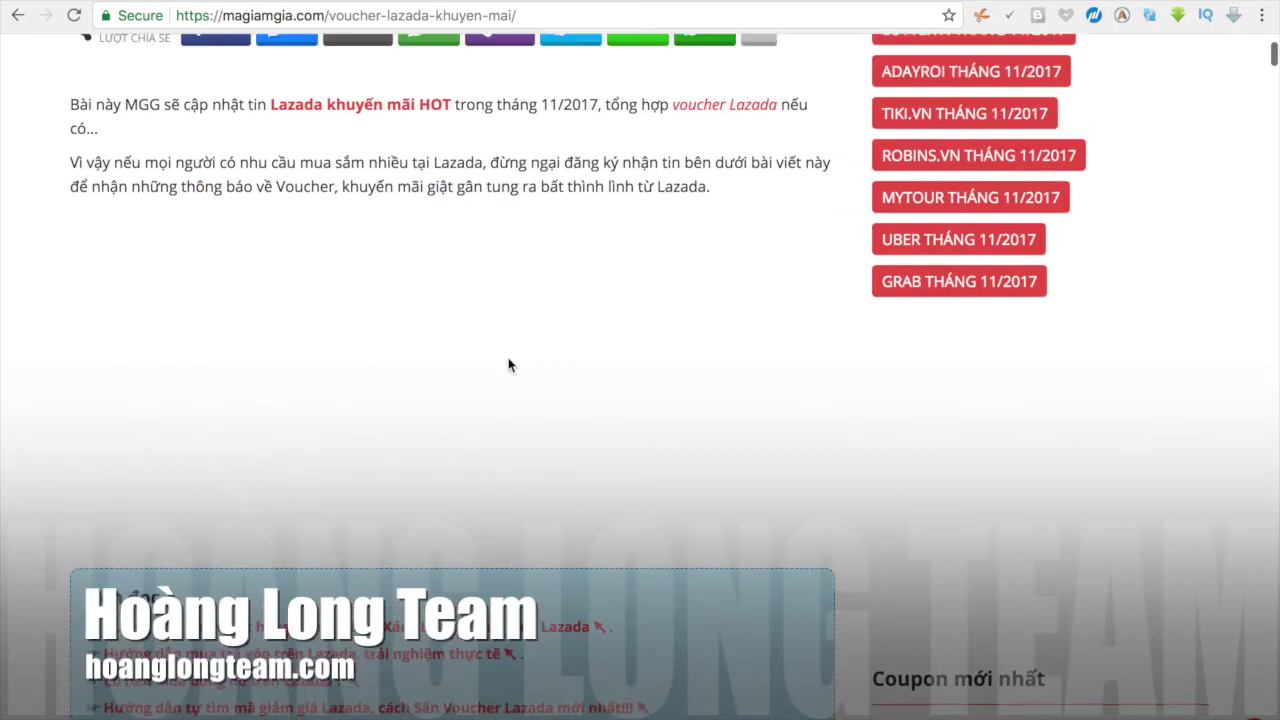
scroll(508, 365, up, 3)
scroll(508, 365, down, 2)
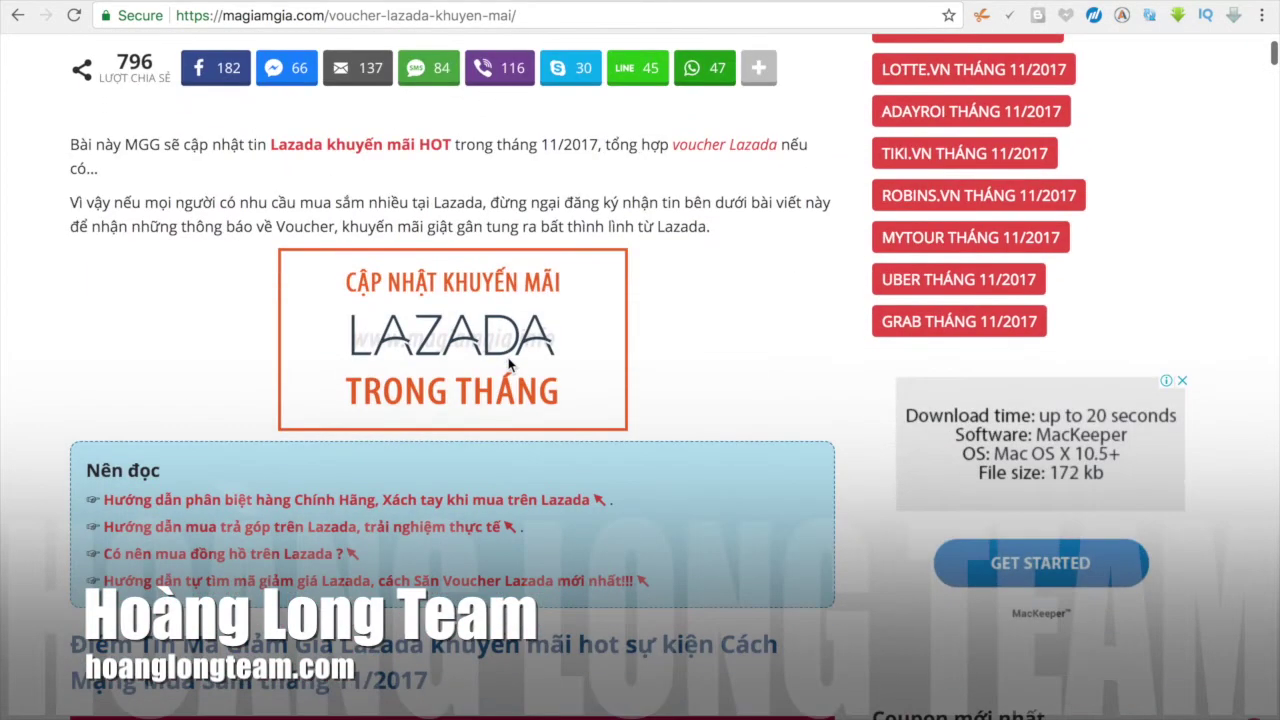
scroll(508, 365, up, 2)
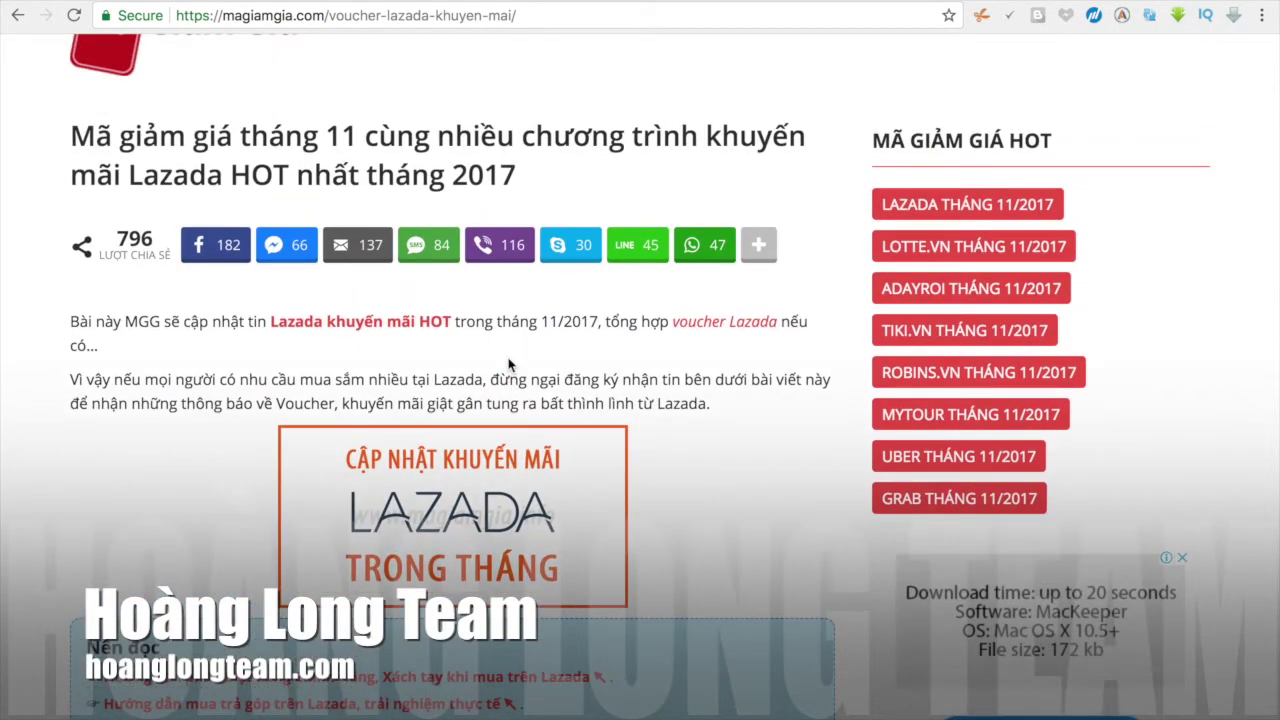
drag(70, 135, 521, 180)
click(520, 180)
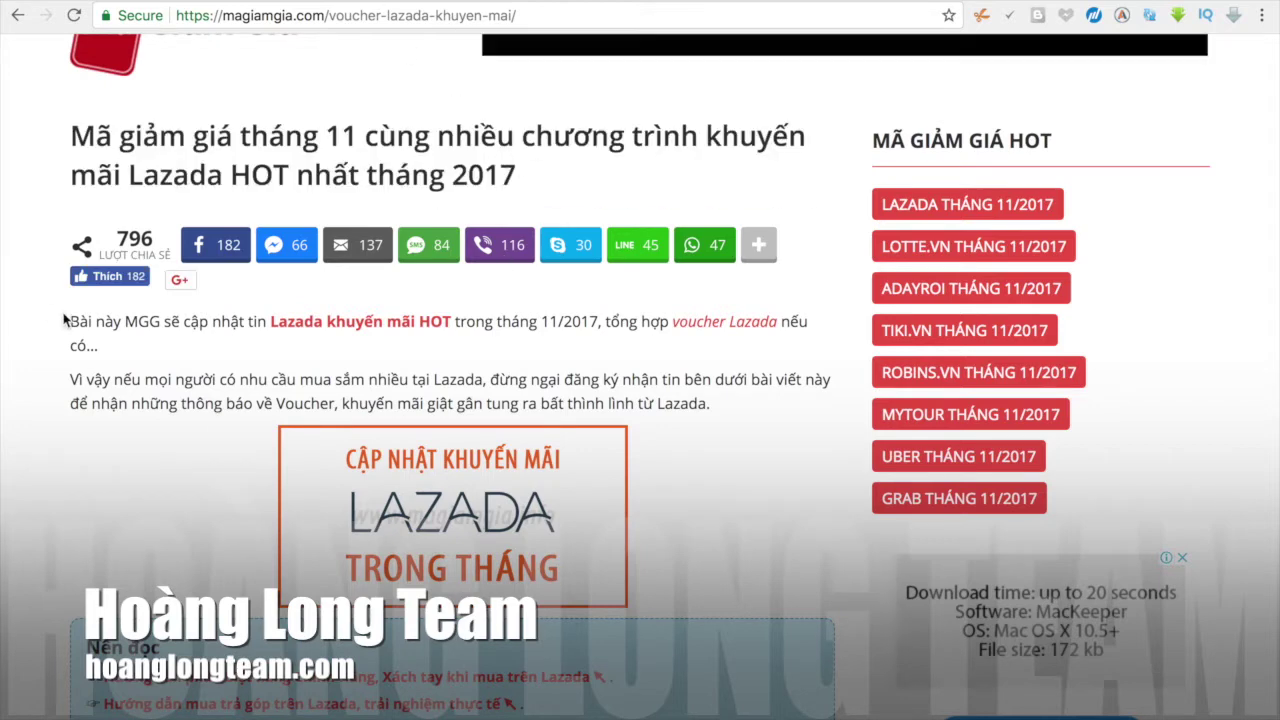
drag(72, 321, 534, 450)
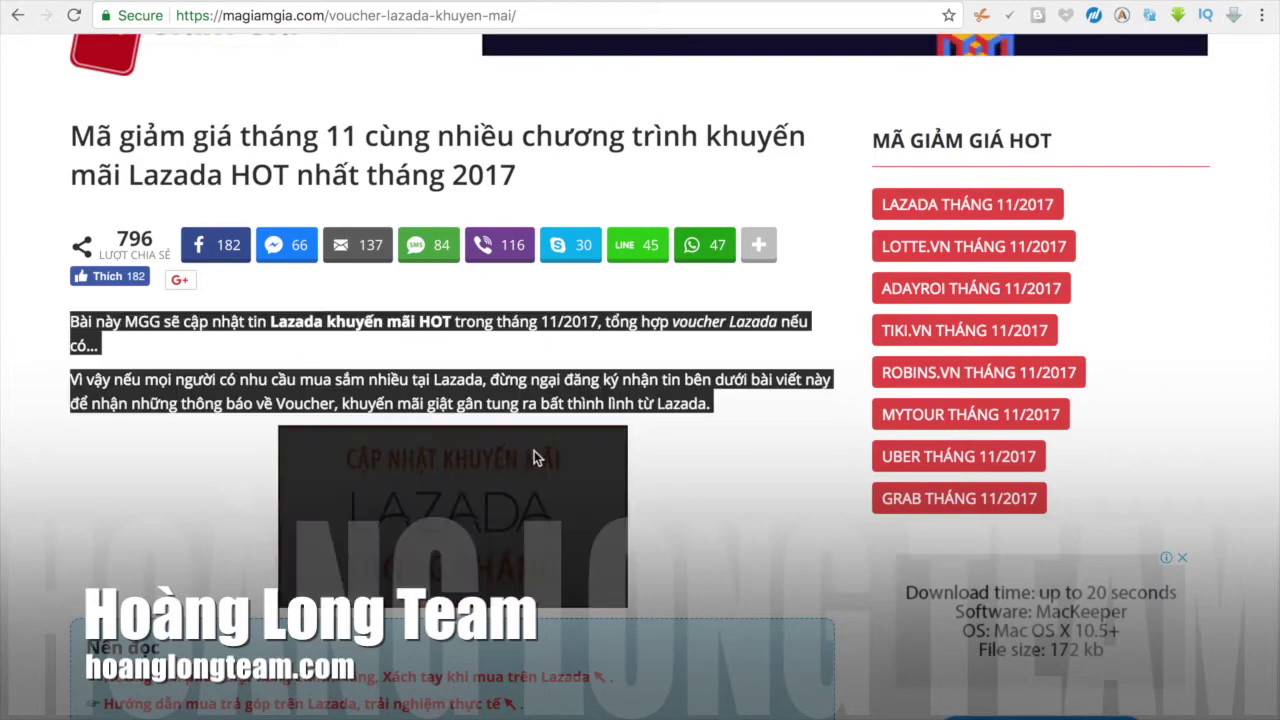
click(648, 536)
Step: Examine the article's Lazada voucher section, including the "Lưu Ý" note and the coupon entries
scroll(647, 536, down, 10)
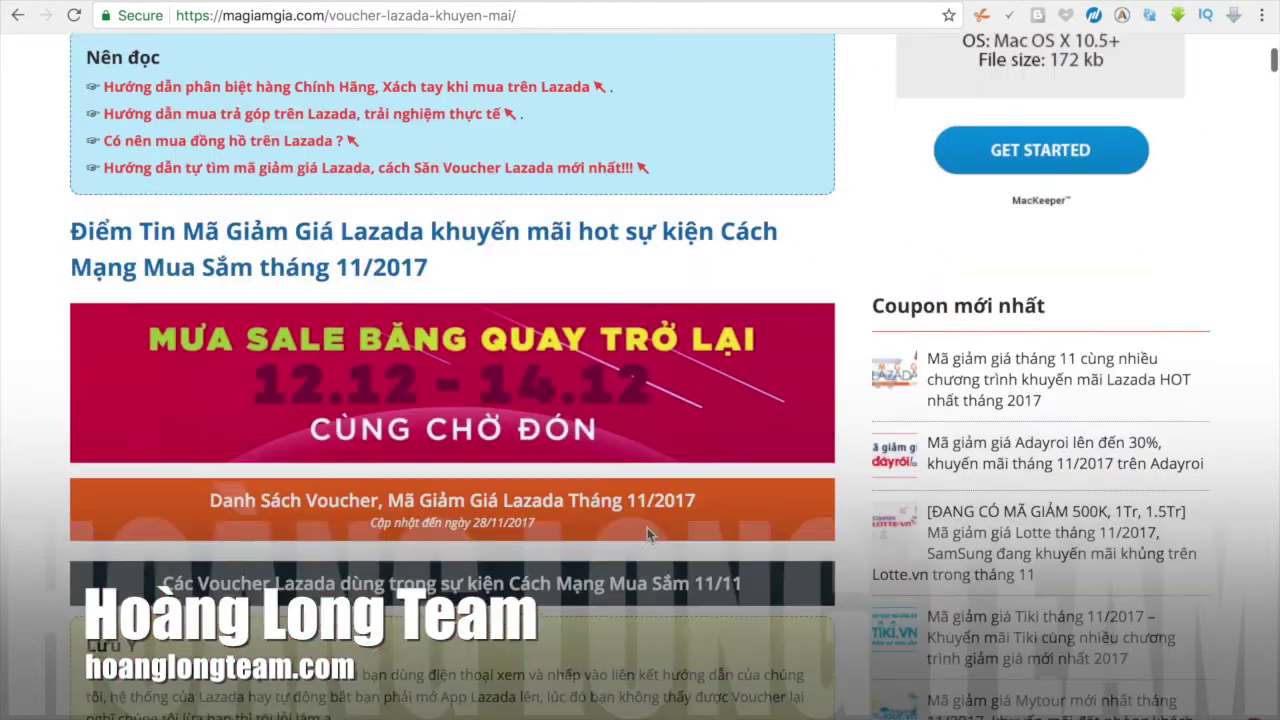
scroll(647, 533, down, 5)
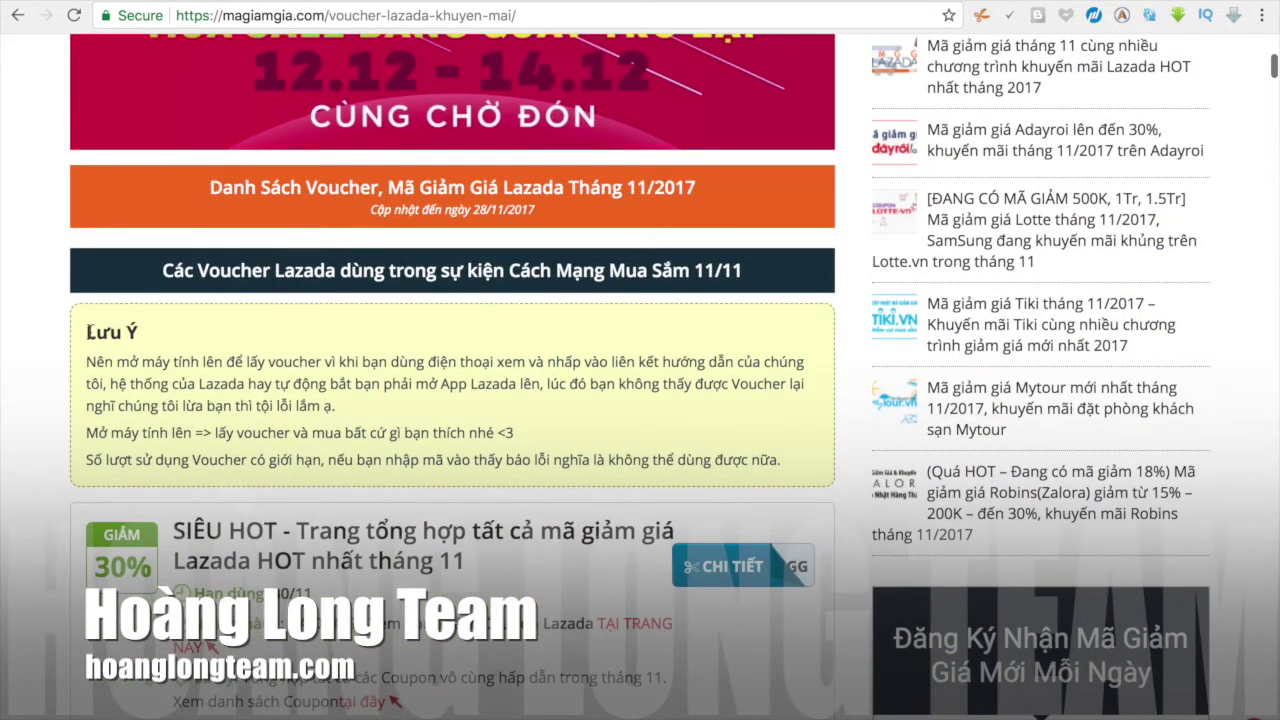
drag(90, 333, 228, 343)
scroll(255, 640, down, 1)
scroll(258, 640, down, 3)
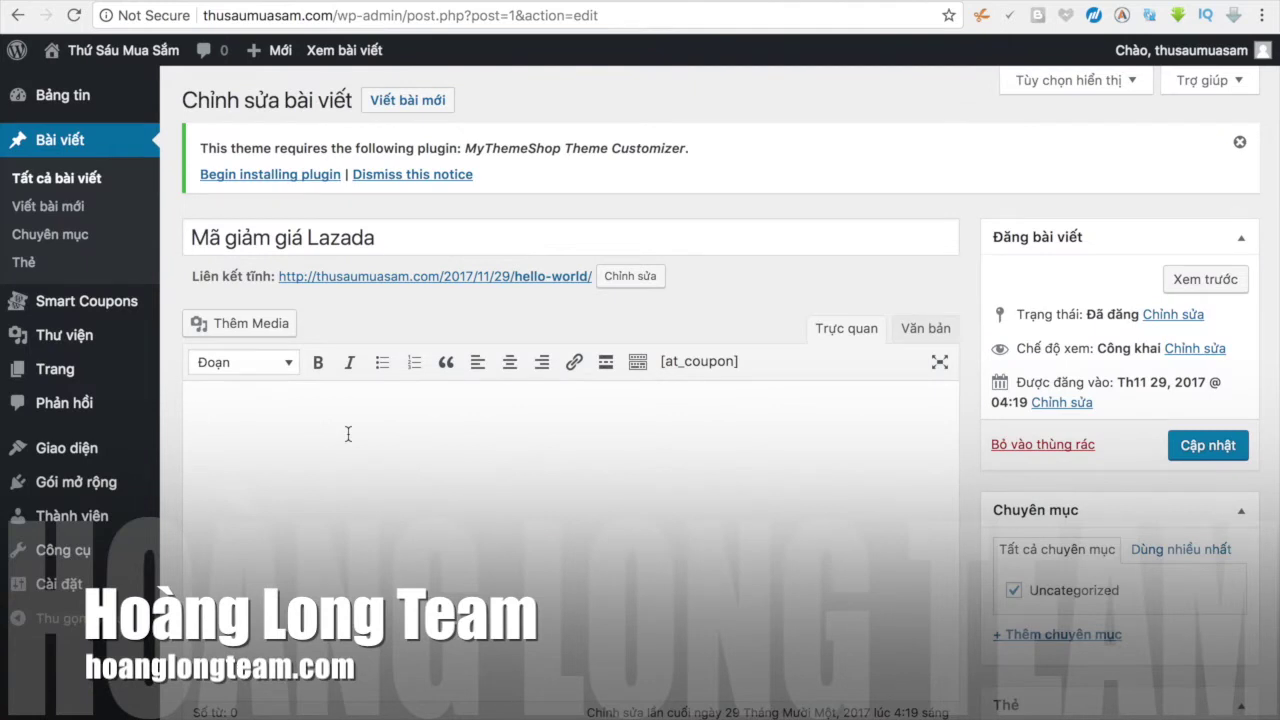
Step: Insert an at_coupon shortcode into the body of the "Mã giảm giá Lazada" post with merchant lazada and all product categories
click(247, 432)
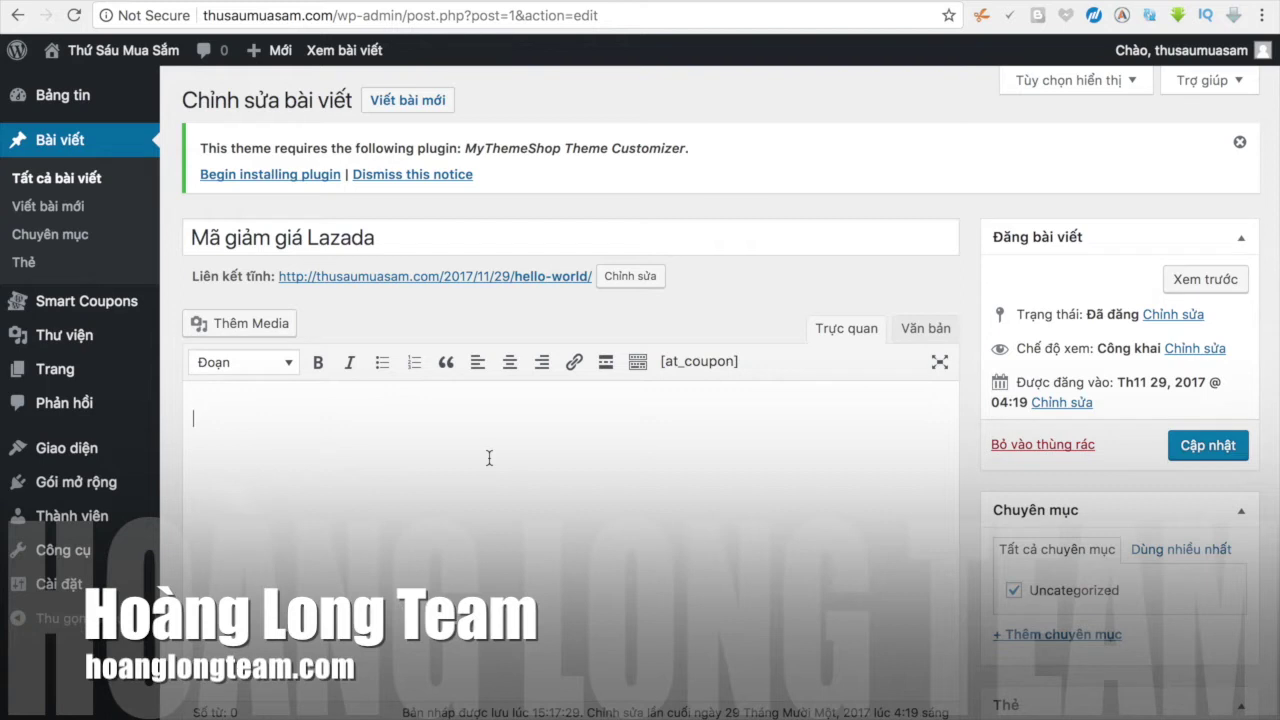
click(476, 232)
click(359, 465)
click(700, 362)
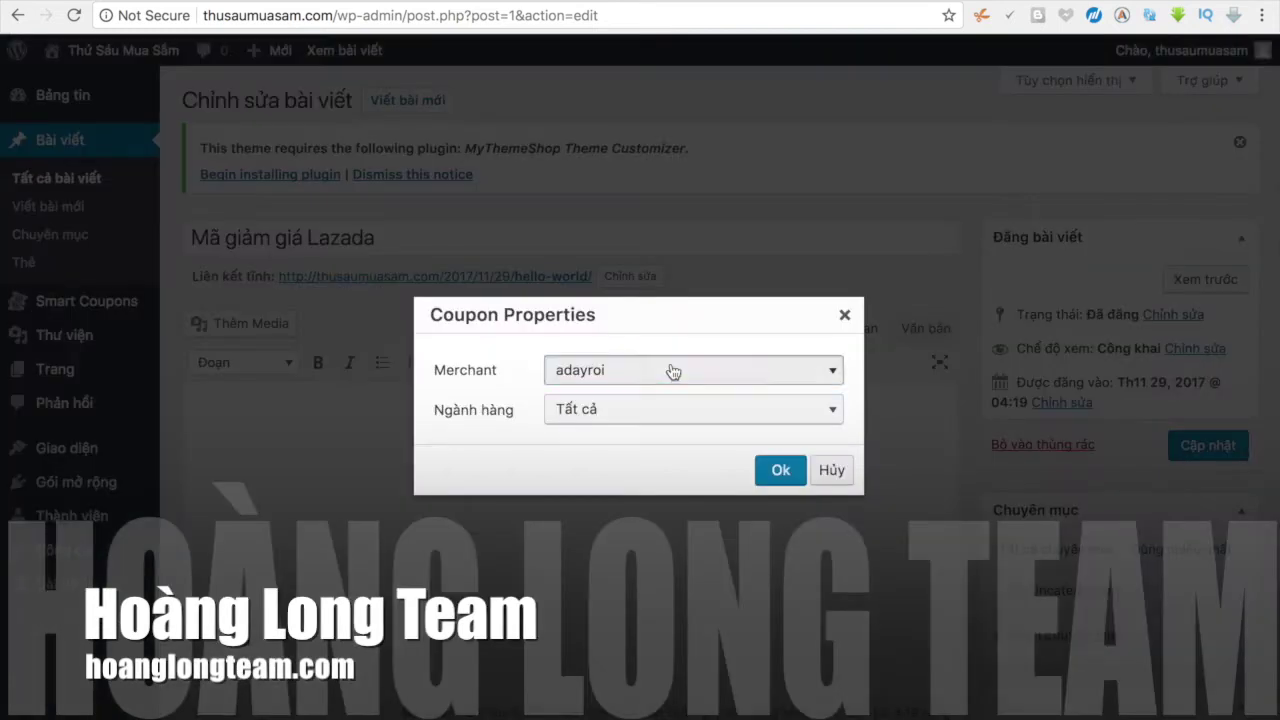
click(671, 371)
click(610, 590)
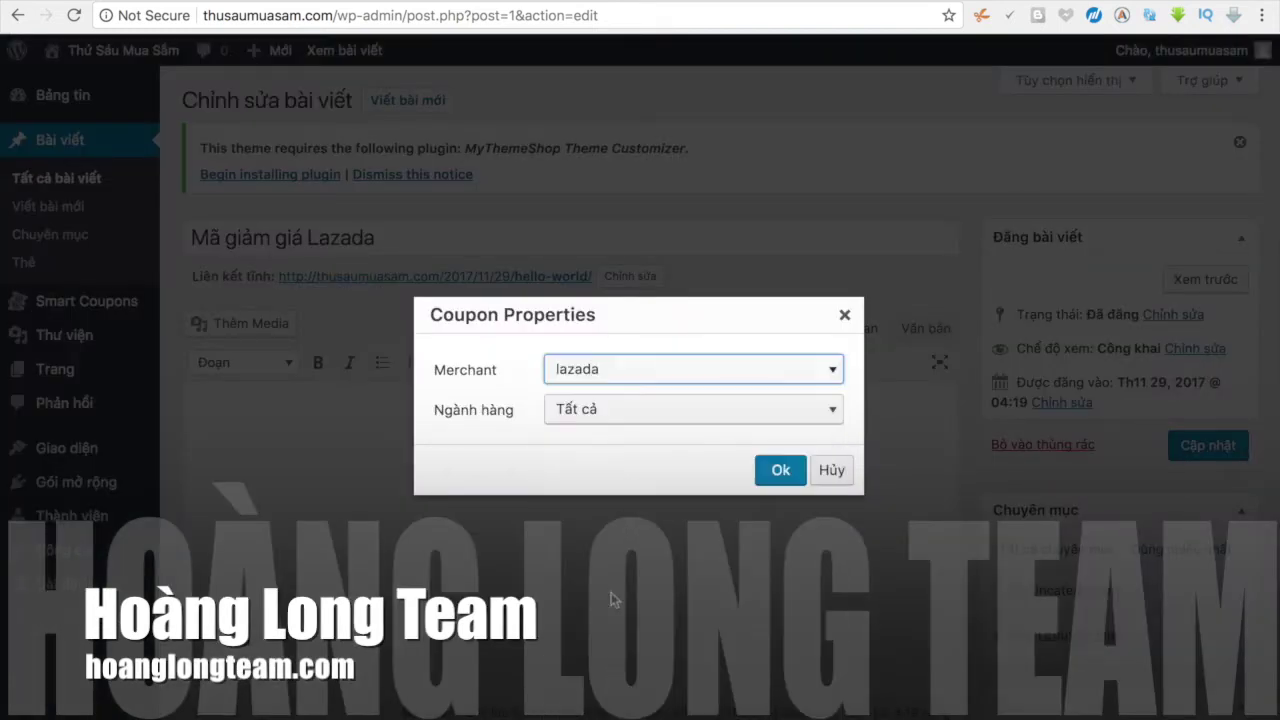
click(626, 418)
click(513, 453)
click(780, 470)
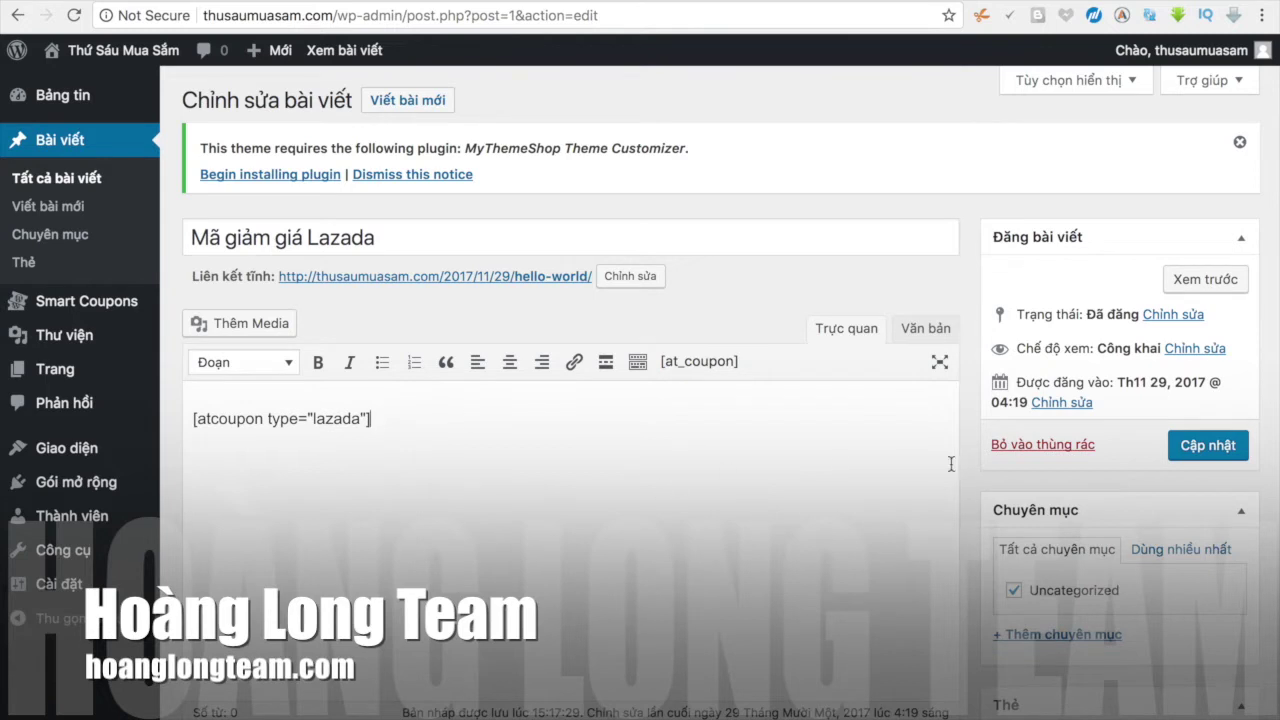
Step: Assign the post to a new category "Mã giảm giá Lazada" instead of Uncategorized and update the post
scroll(970, 572, down, 2)
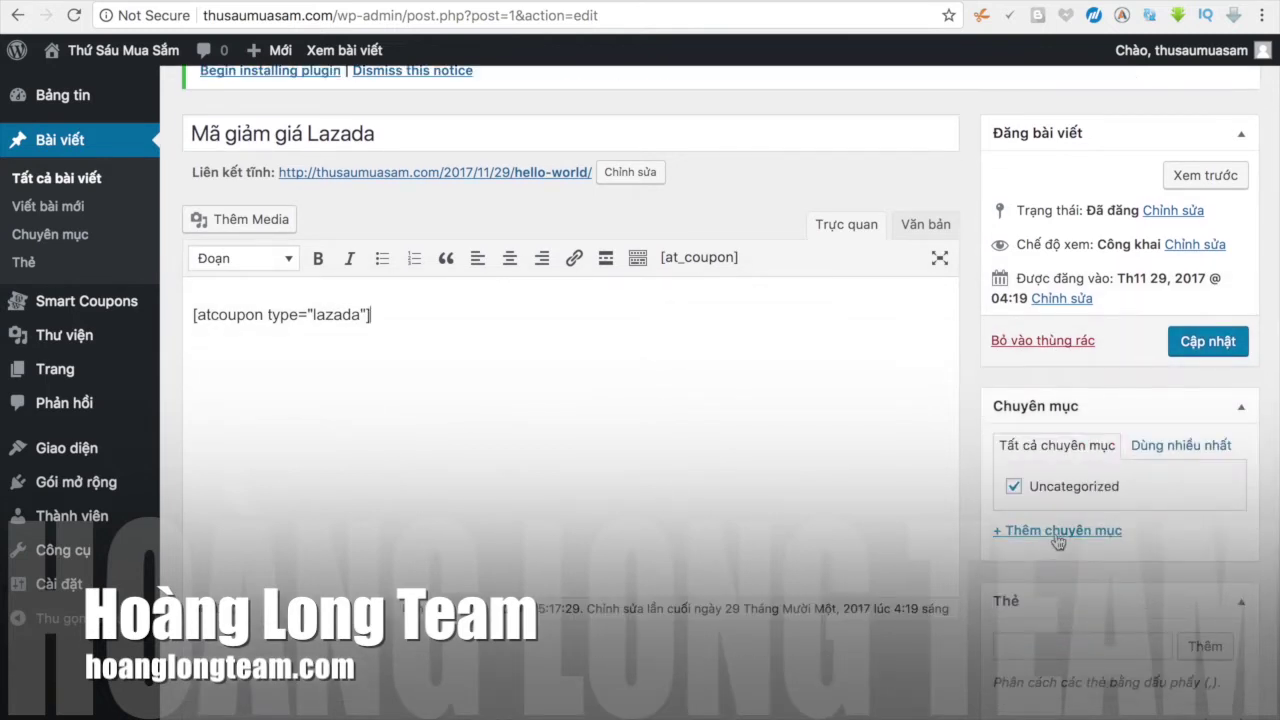
click(1057, 535)
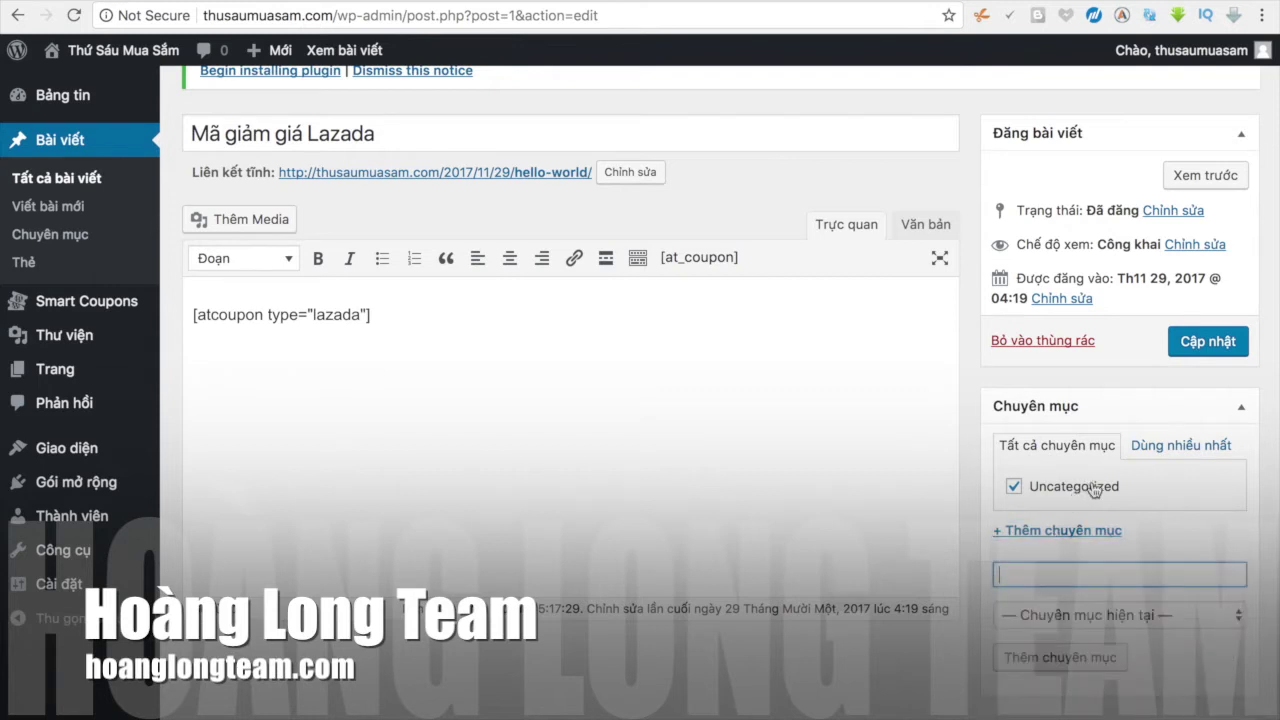
click(1110, 489)
click(1030, 576)
text(Mã giam)
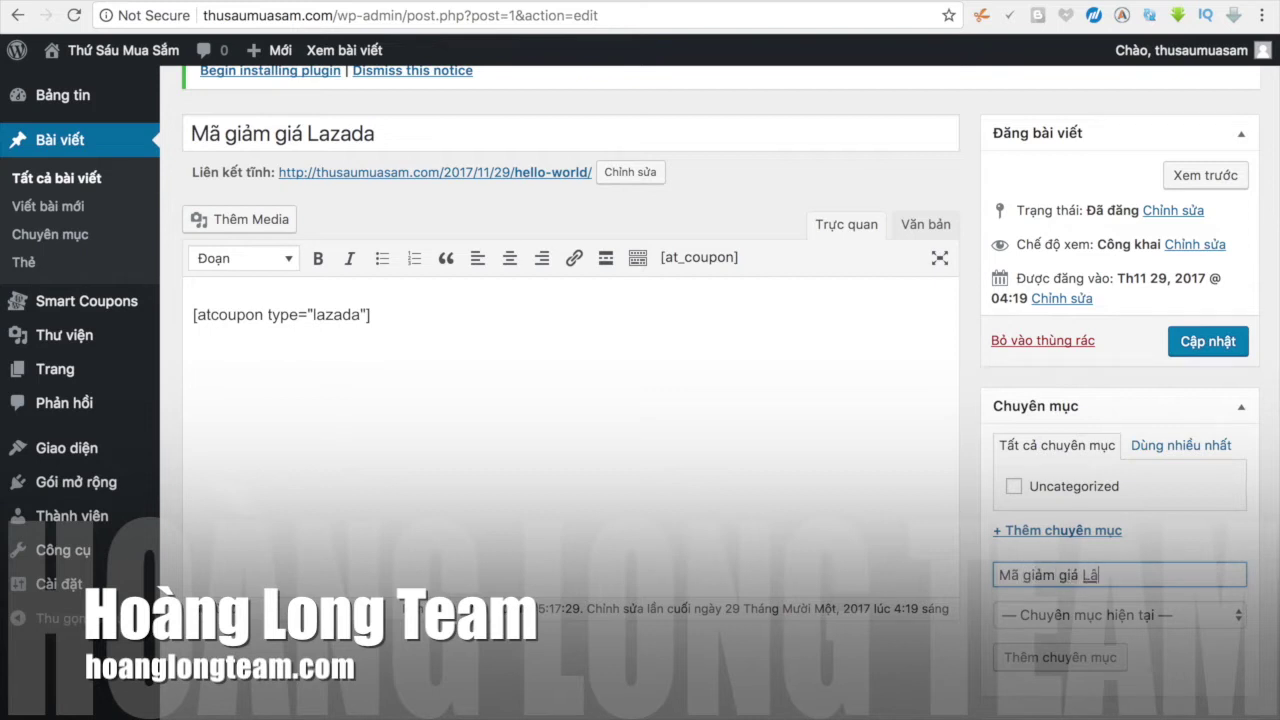
text( giá Laaf)
key(BackSpace)
key(BackSpace)
click(1045, 660)
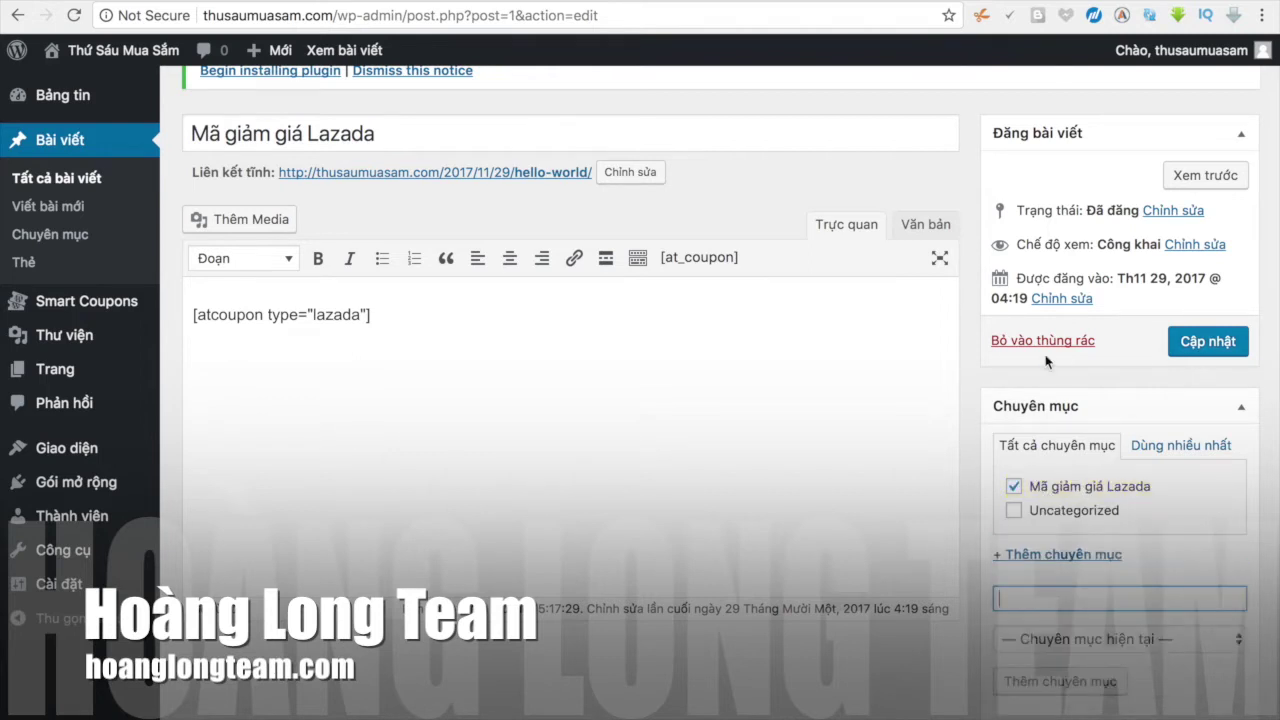
scroll(772, 457, up, 2)
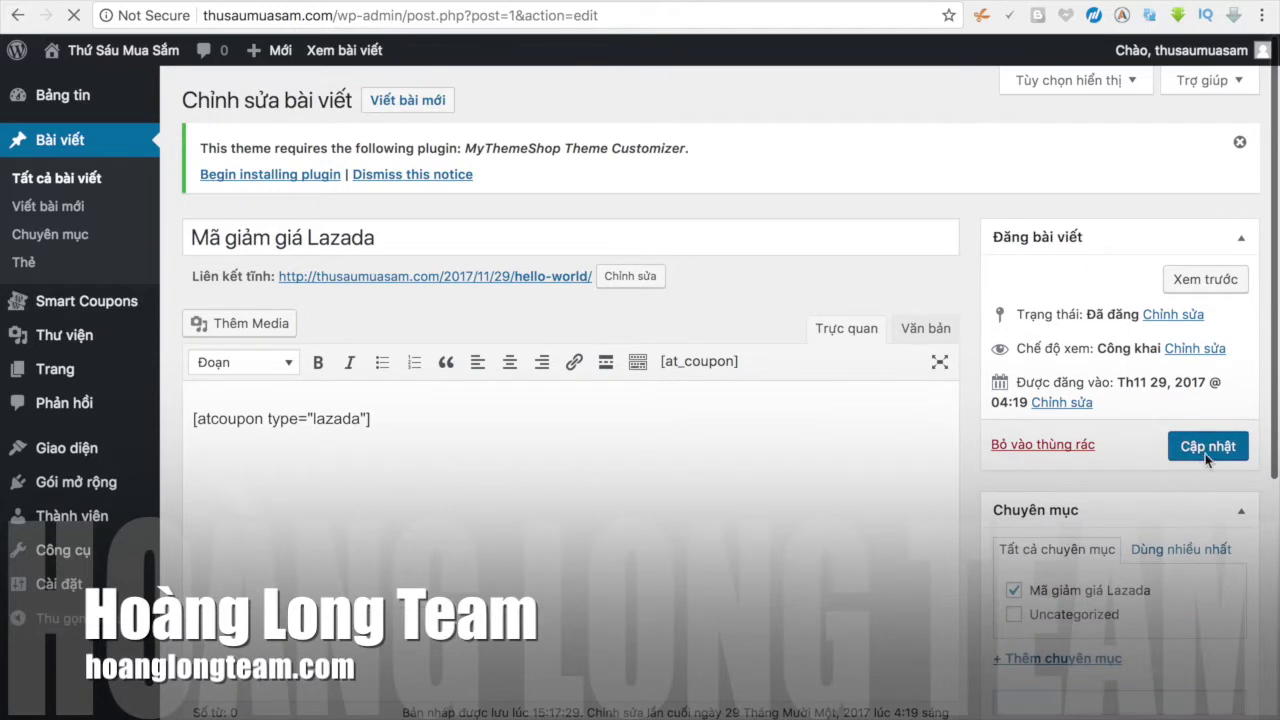
click(1205, 449)
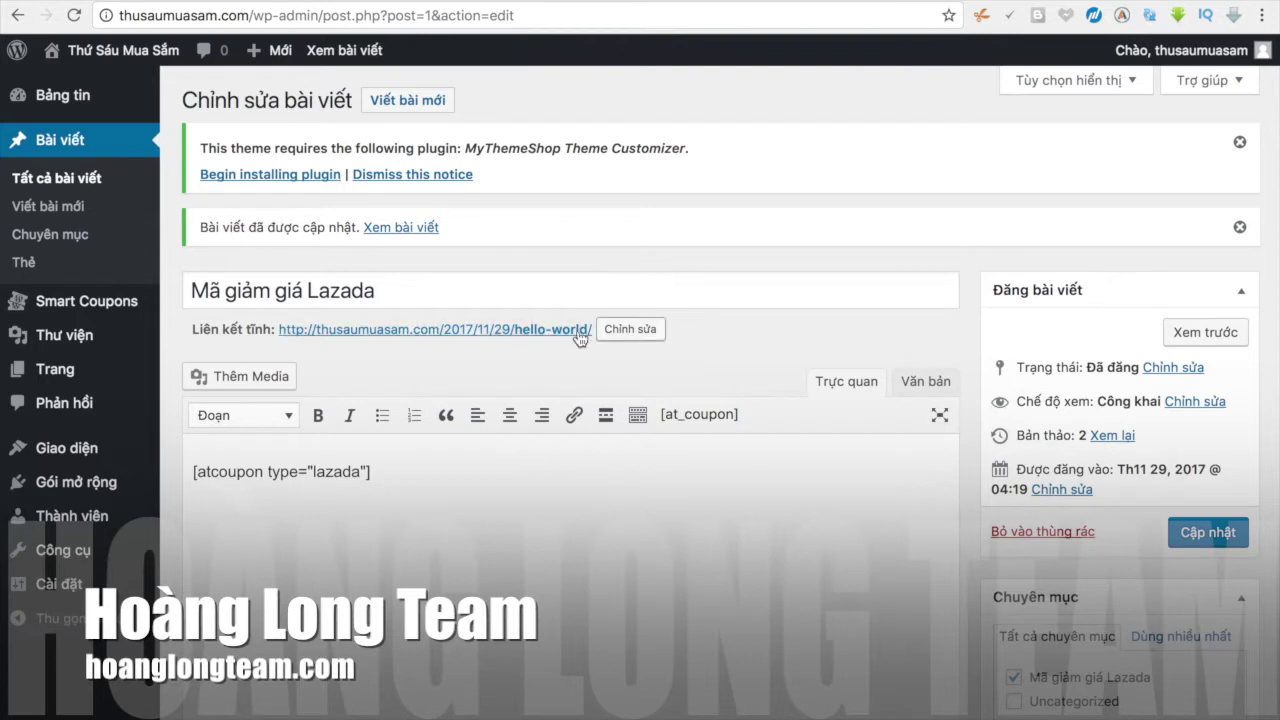
click(645, 340)
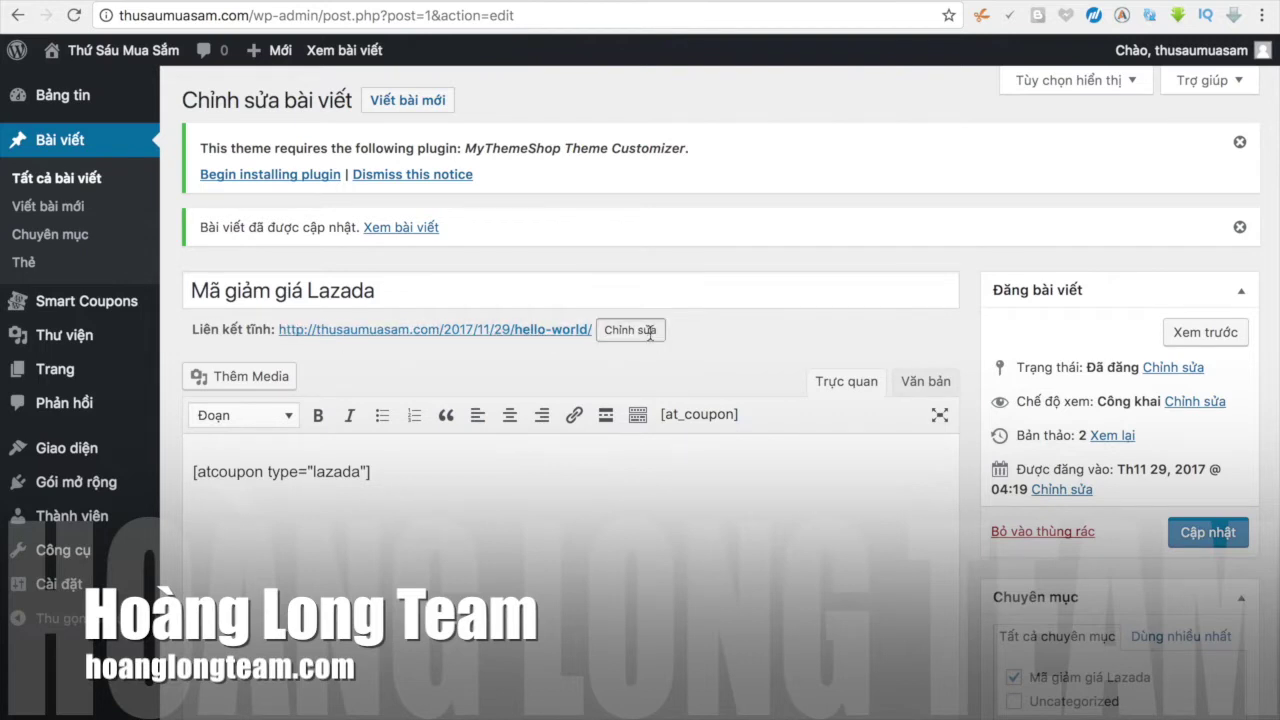
click(777, 330)
click(625, 330)
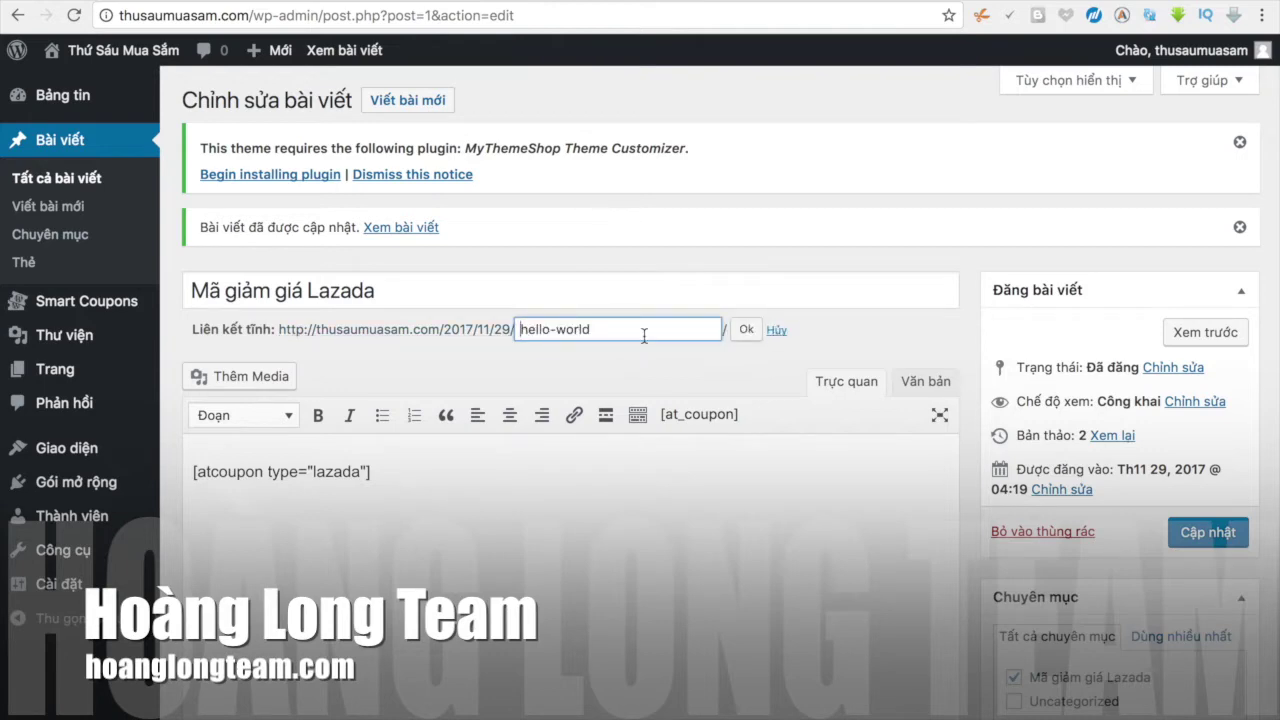
click(777, 330)
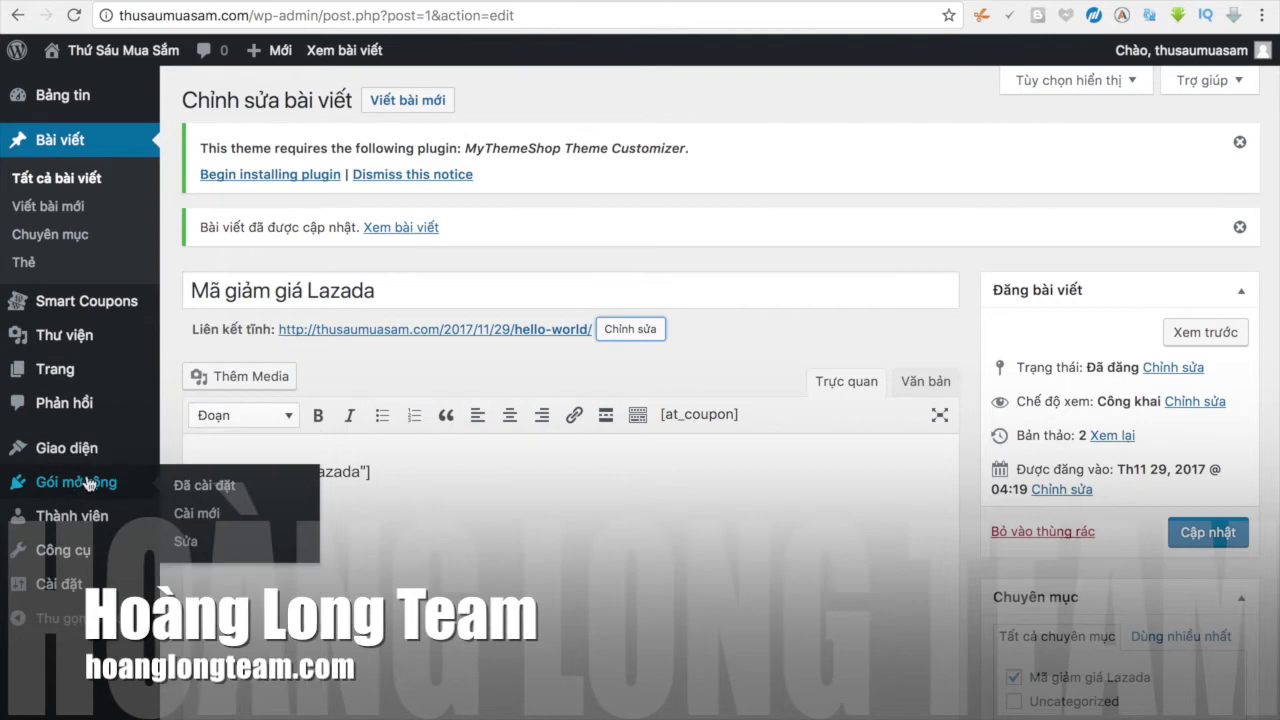
Step: Open the published Lazada post from the site's front page and examine its coupon list
click(427, 2)
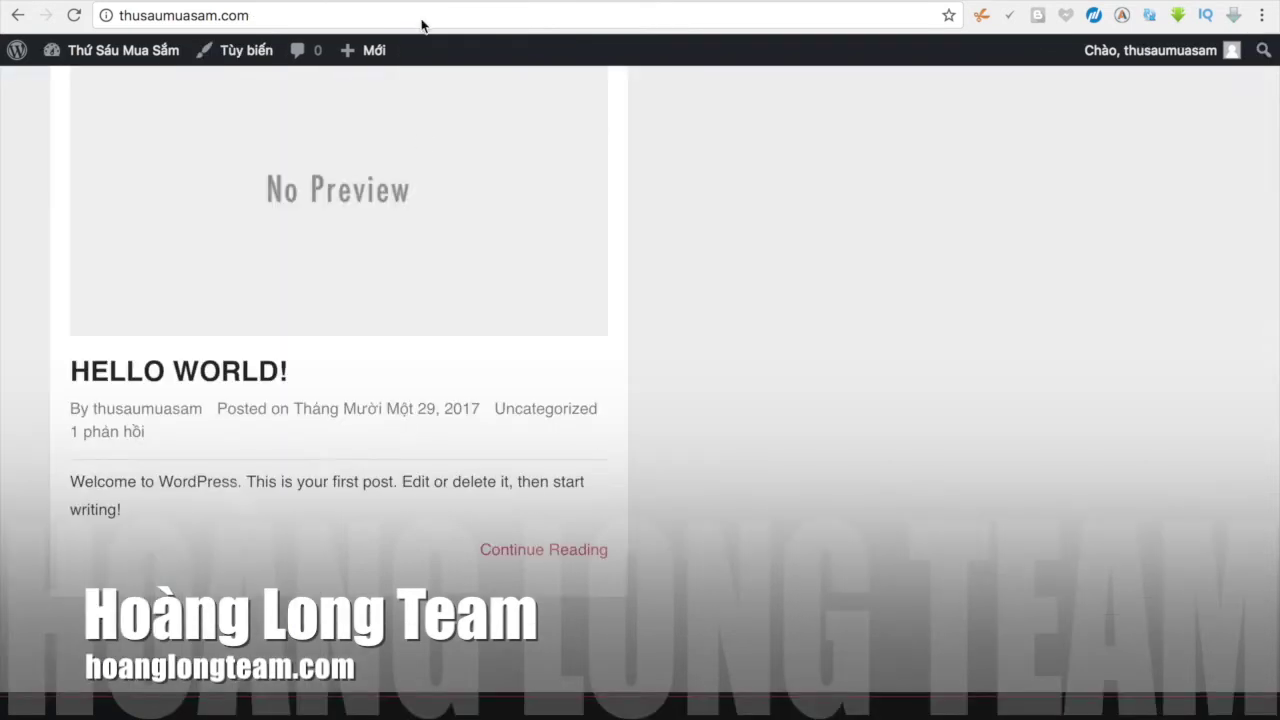
click(237, 373)
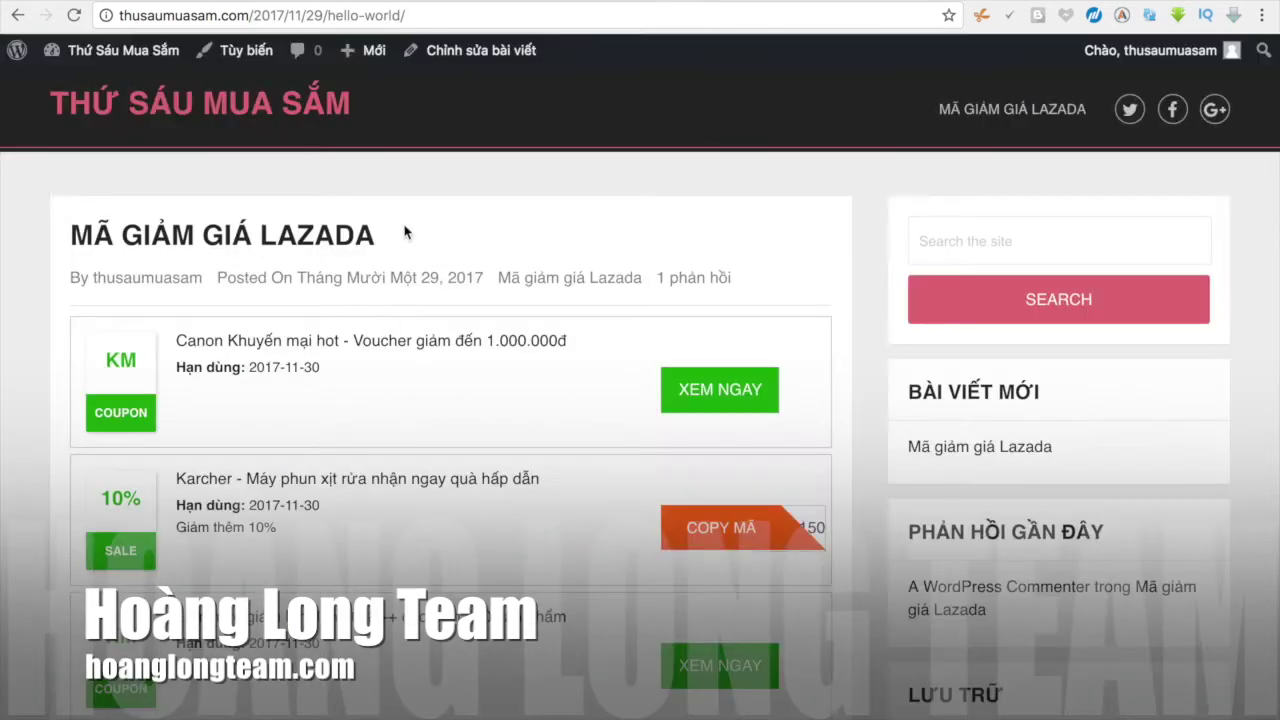
scroll(395, 405, down, 5)
scroll(389, 491, up, 5)
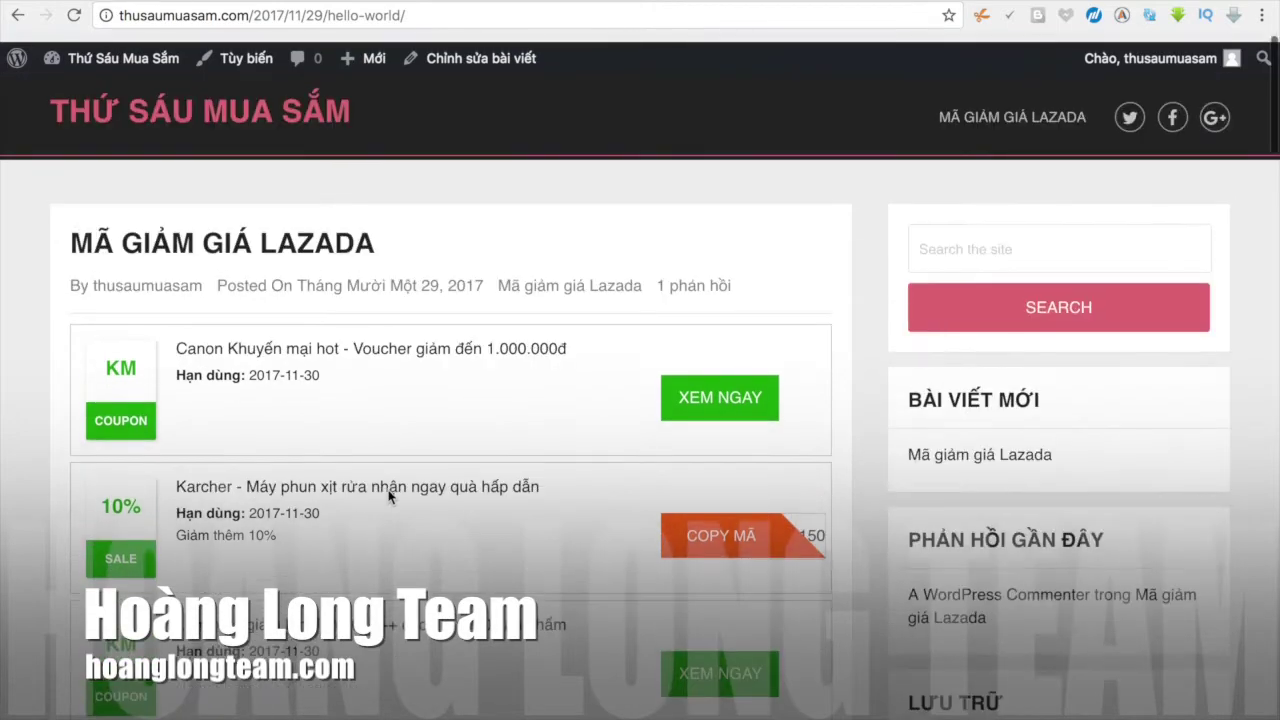
scroll(390, 497, down, 3)
scroll(389, 497, down, 7)
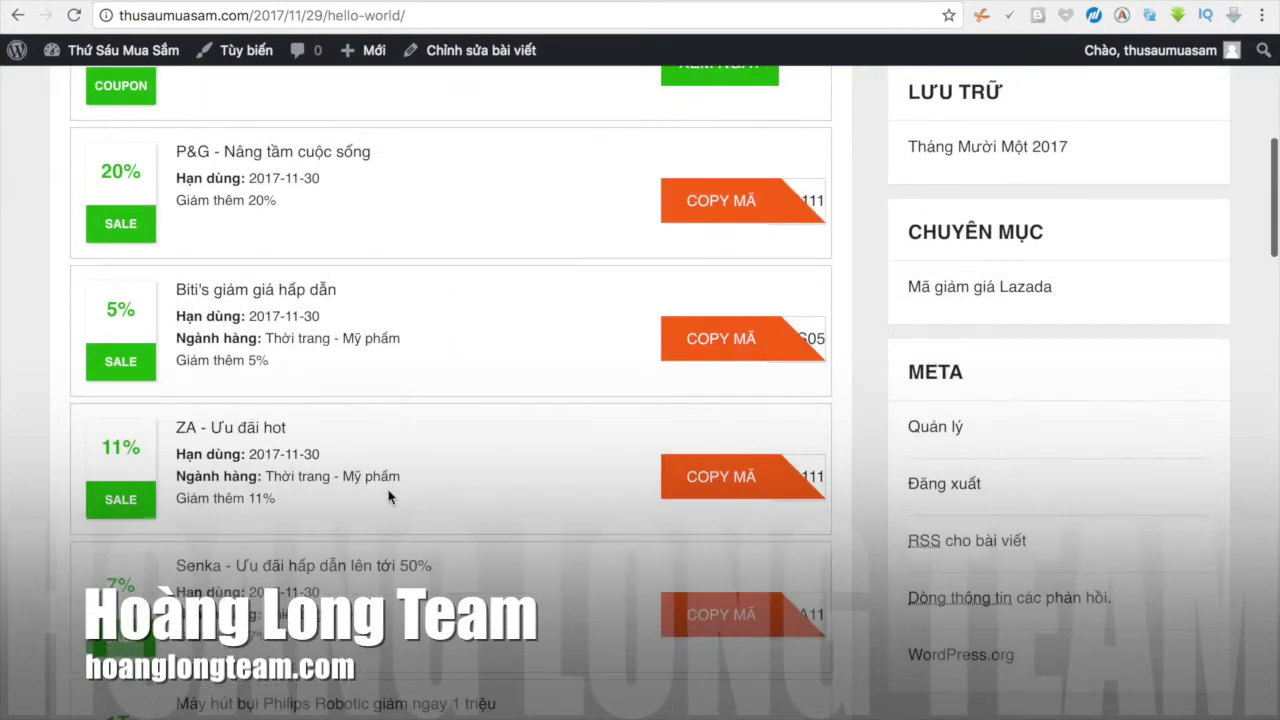
scroll(389, 497, up, 10)
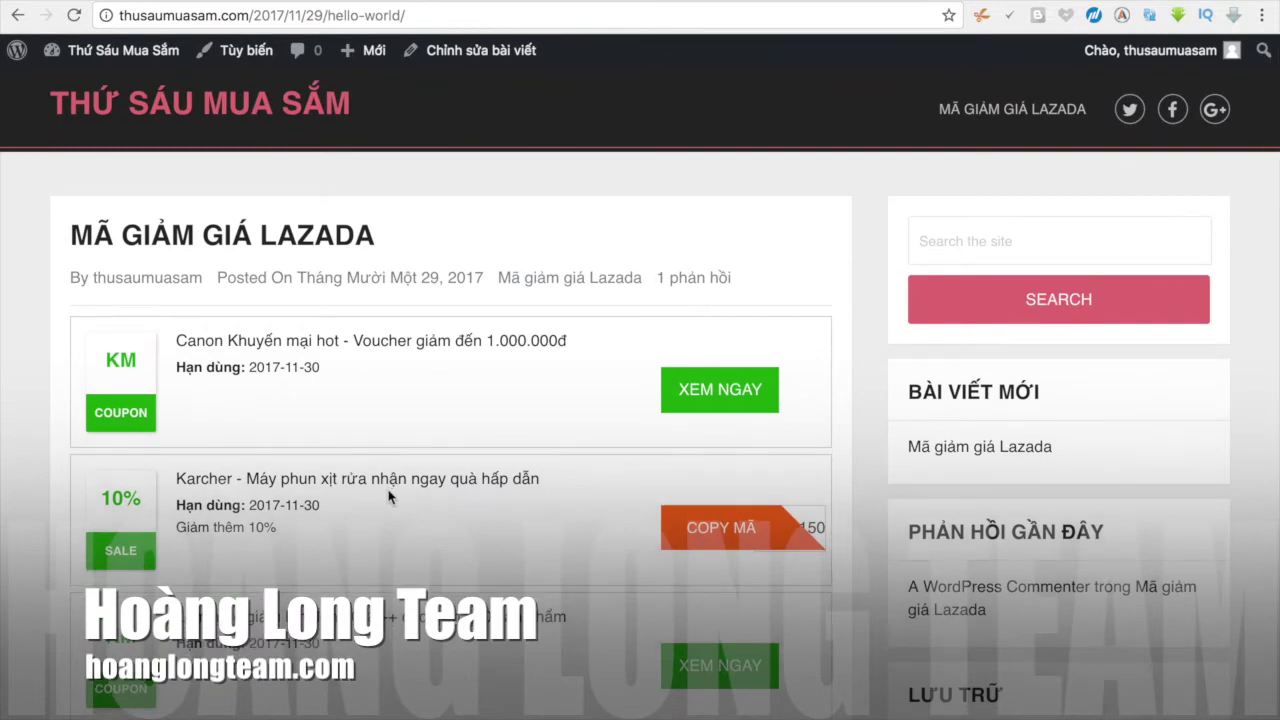
scroll(389, 497, down, 2)
scroll(389, 497, down, 4)
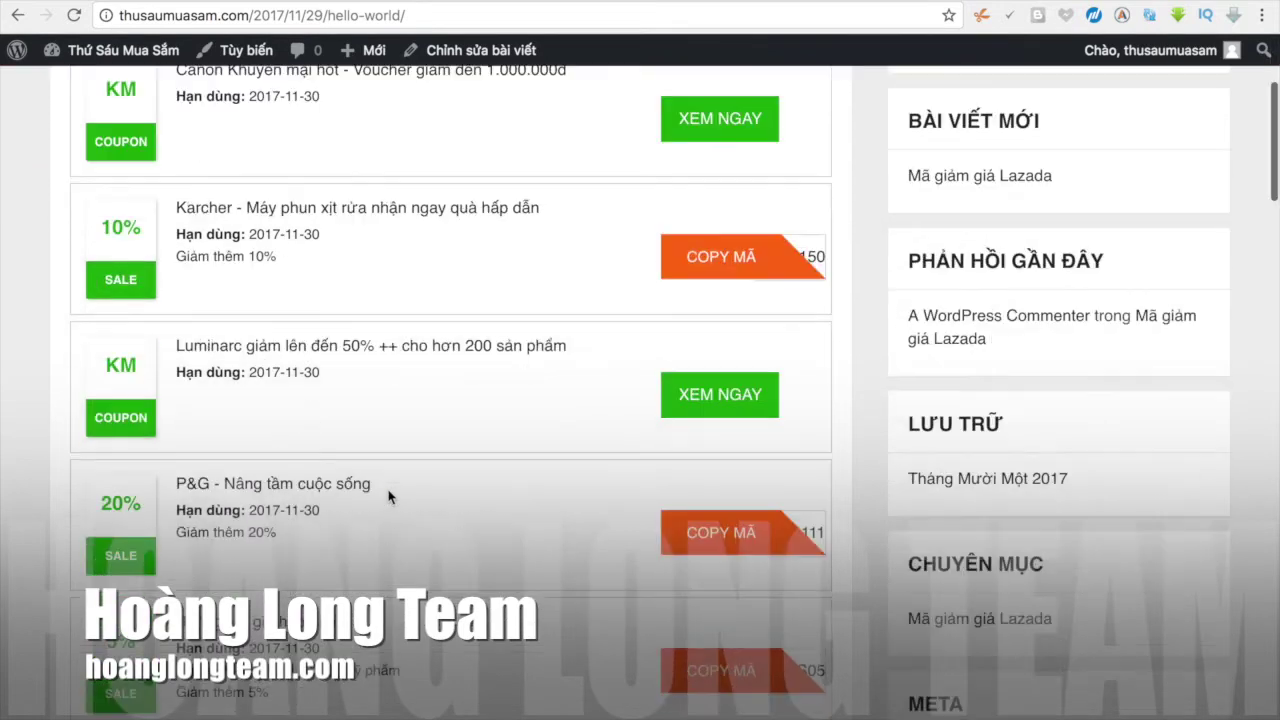
scroll(389, 497, up, 4)
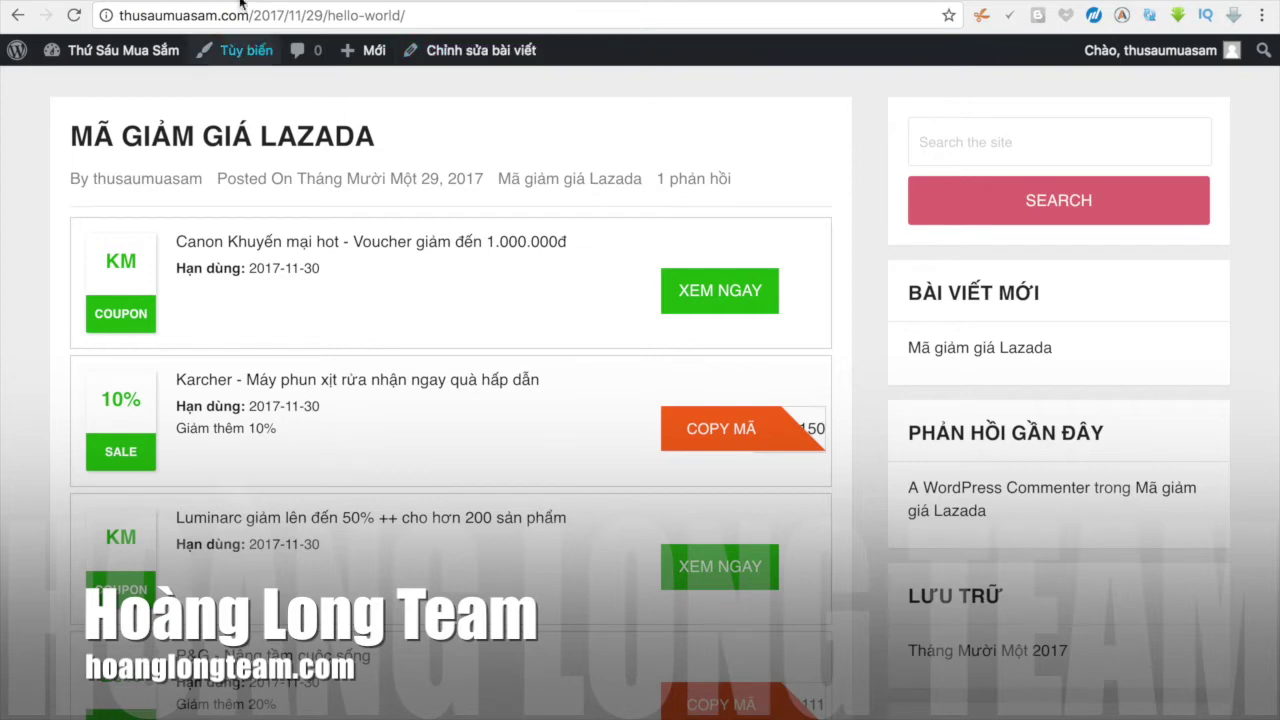
Step: Return to the WordPress admin and open the Smart Coupons settings after viewing its coupon list and add-new page
key(alt+Left)
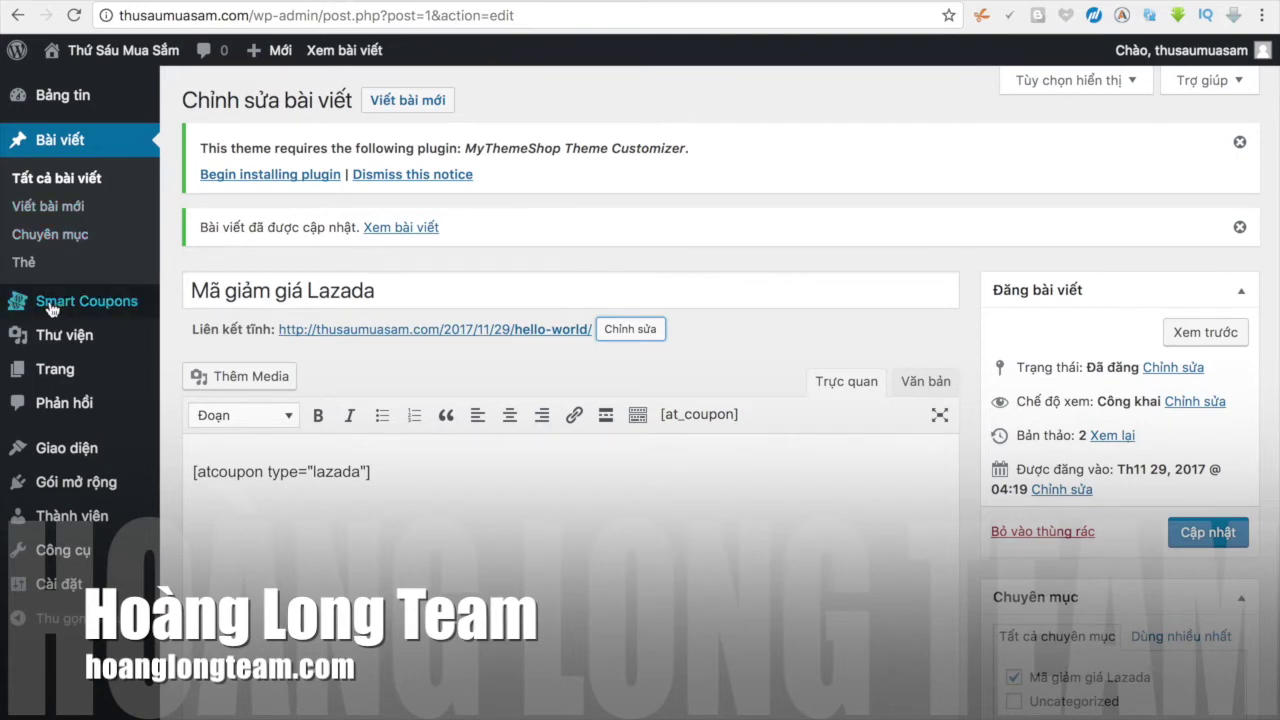
click(16, 300)
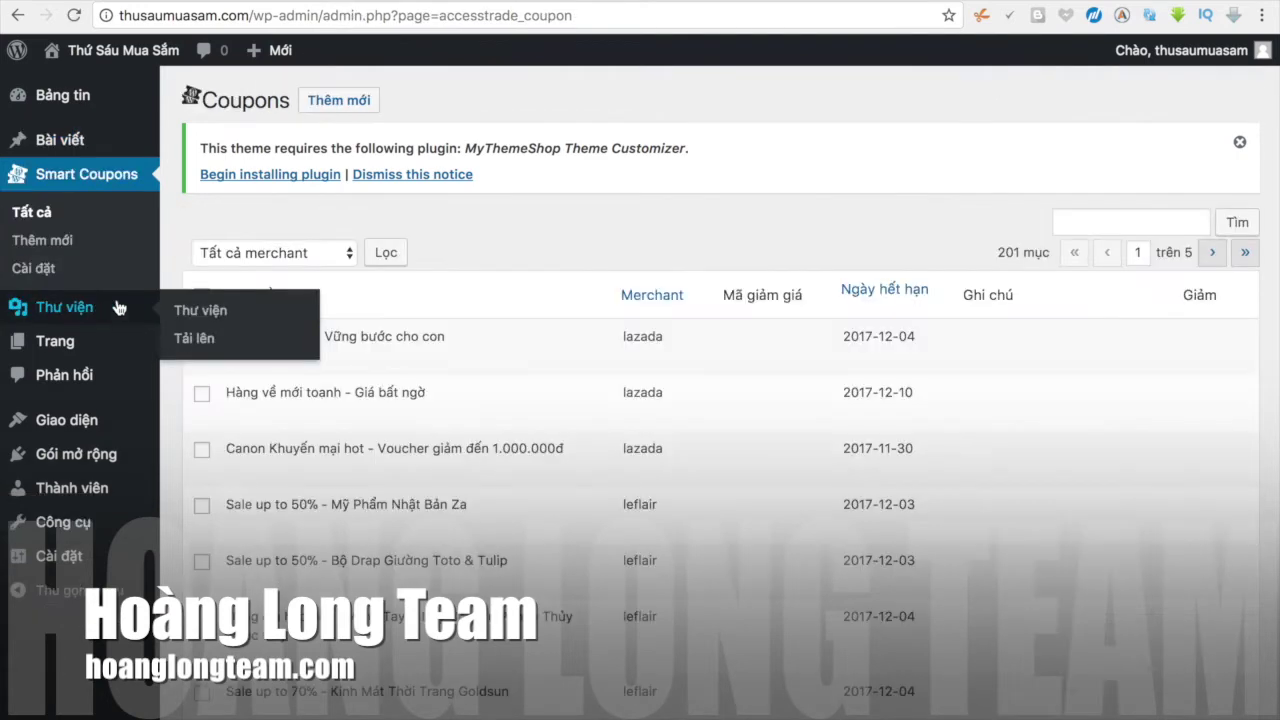
click(64, 244)
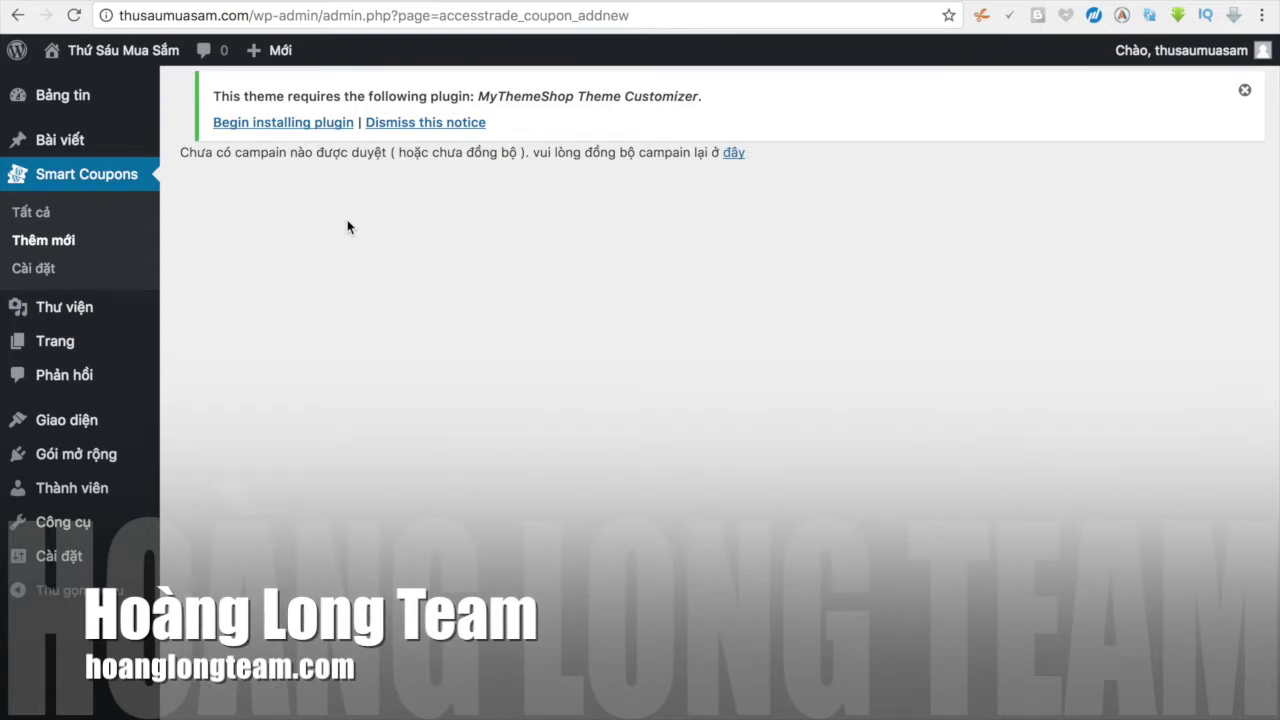
click(47, 268)
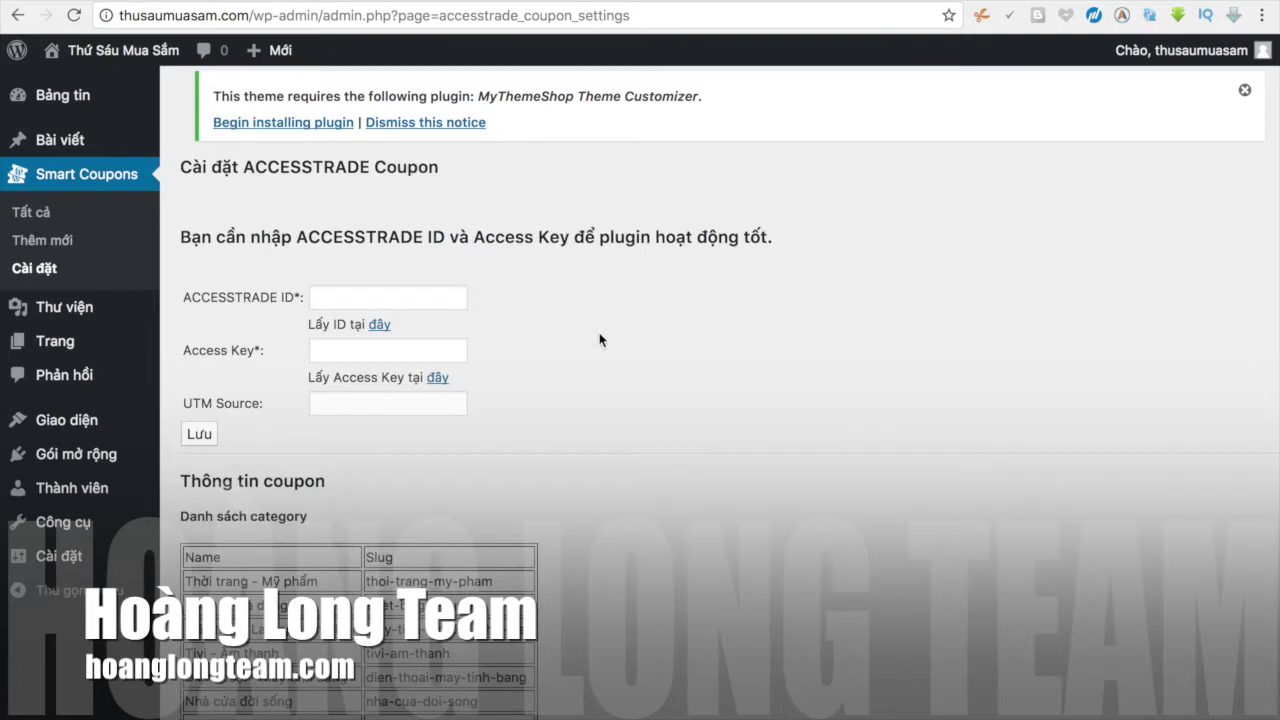
Step: Follow the ACCESSTRADE ID lookup link from the coupon settings and log in to ACCESSTRADE with the account e-mail and password
scroll(600, 340, down, 2)
click(380, 300)
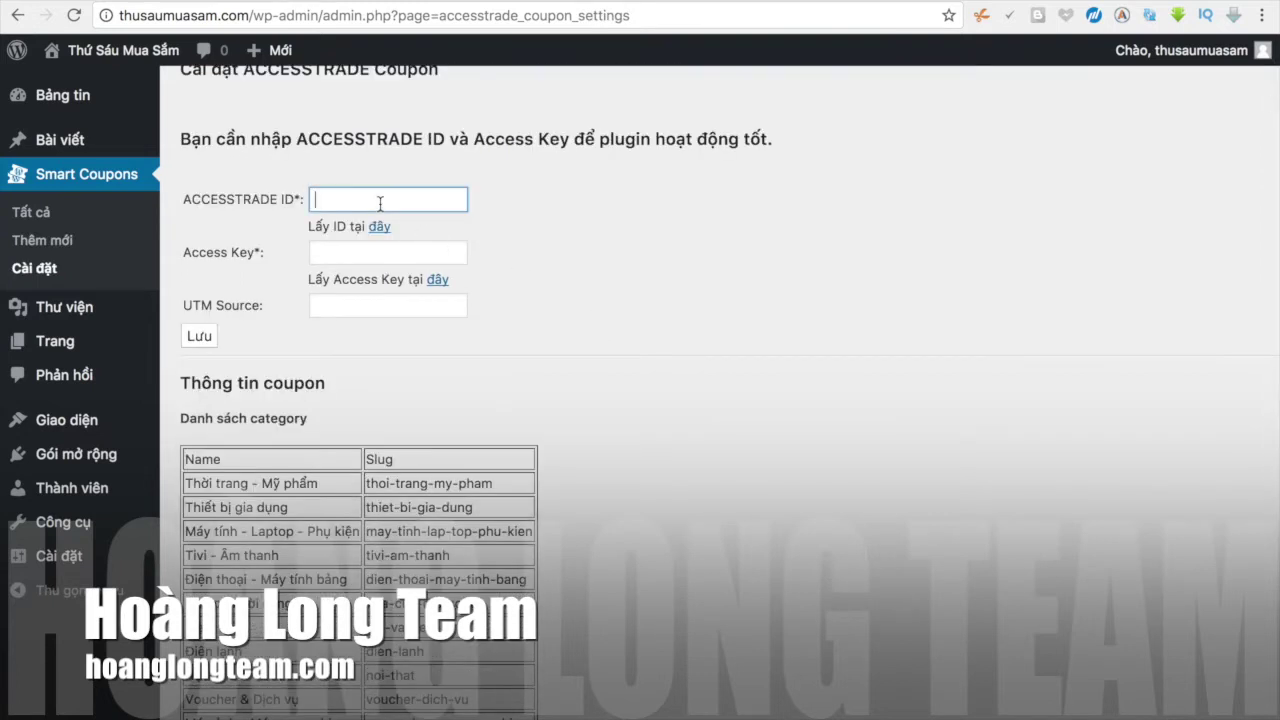
drag(184, 199, 315, 198)
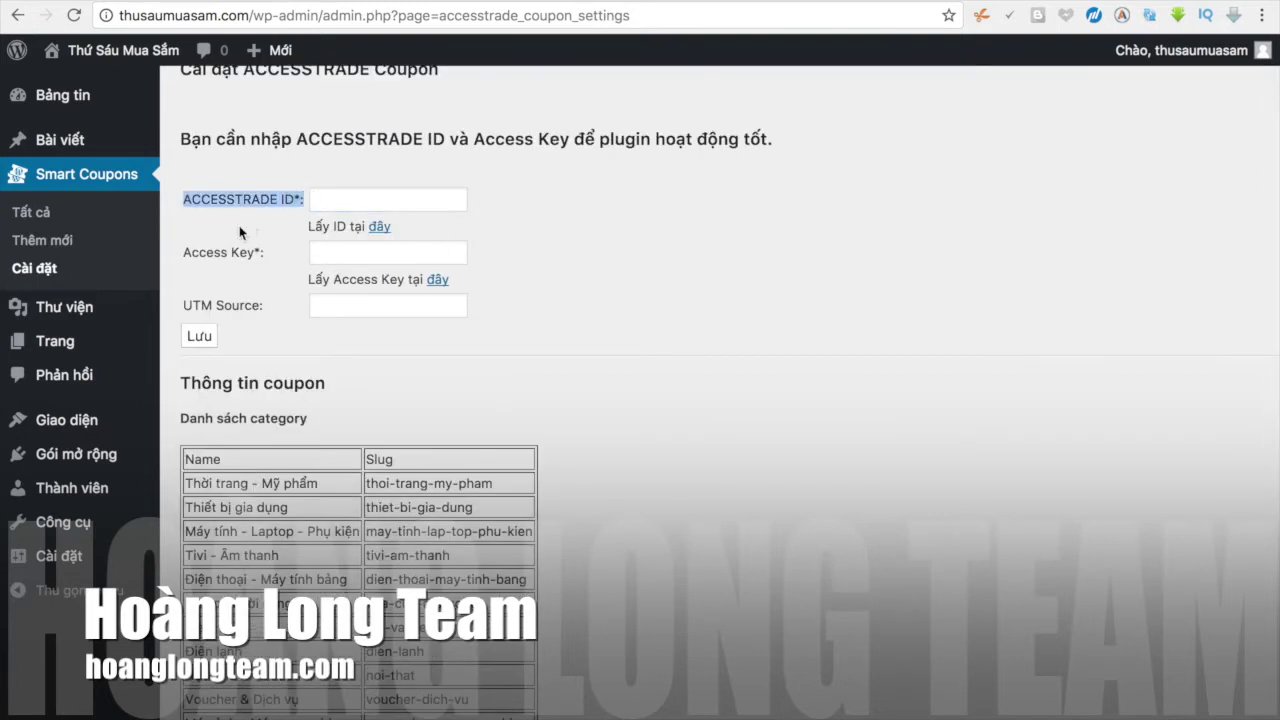
drag(185, 252, 268, 257)
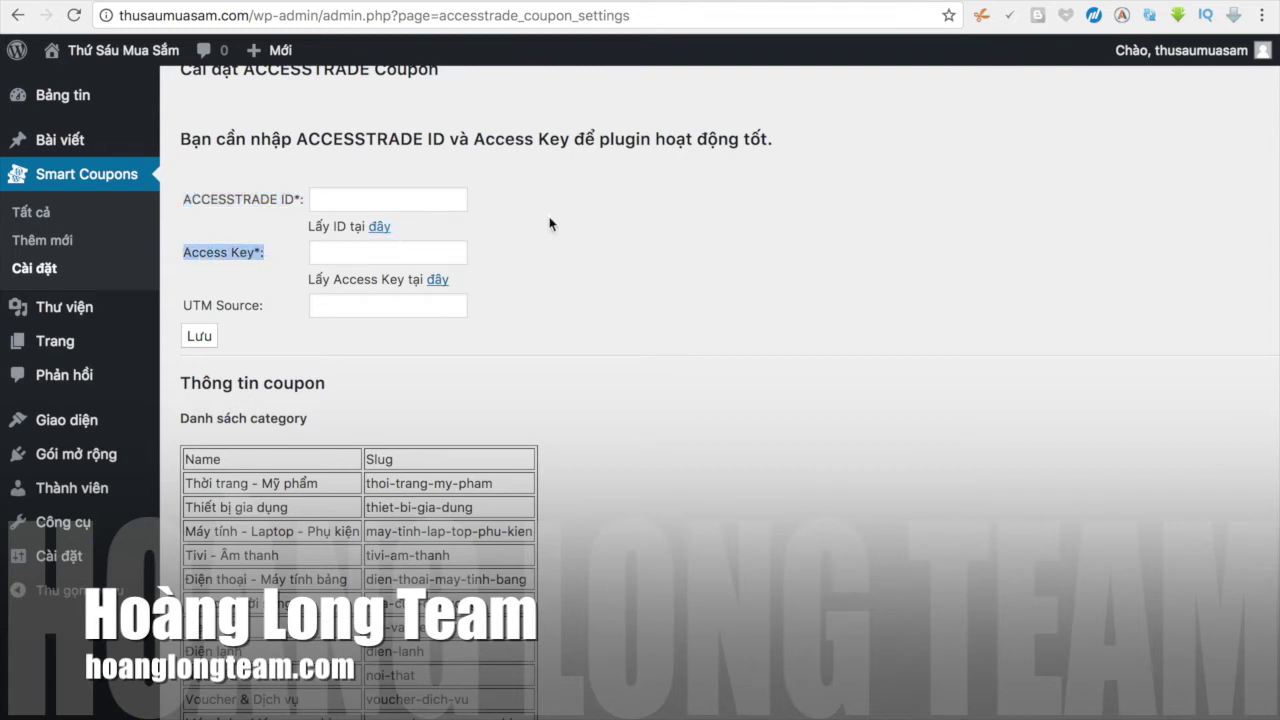
click(381, 227)
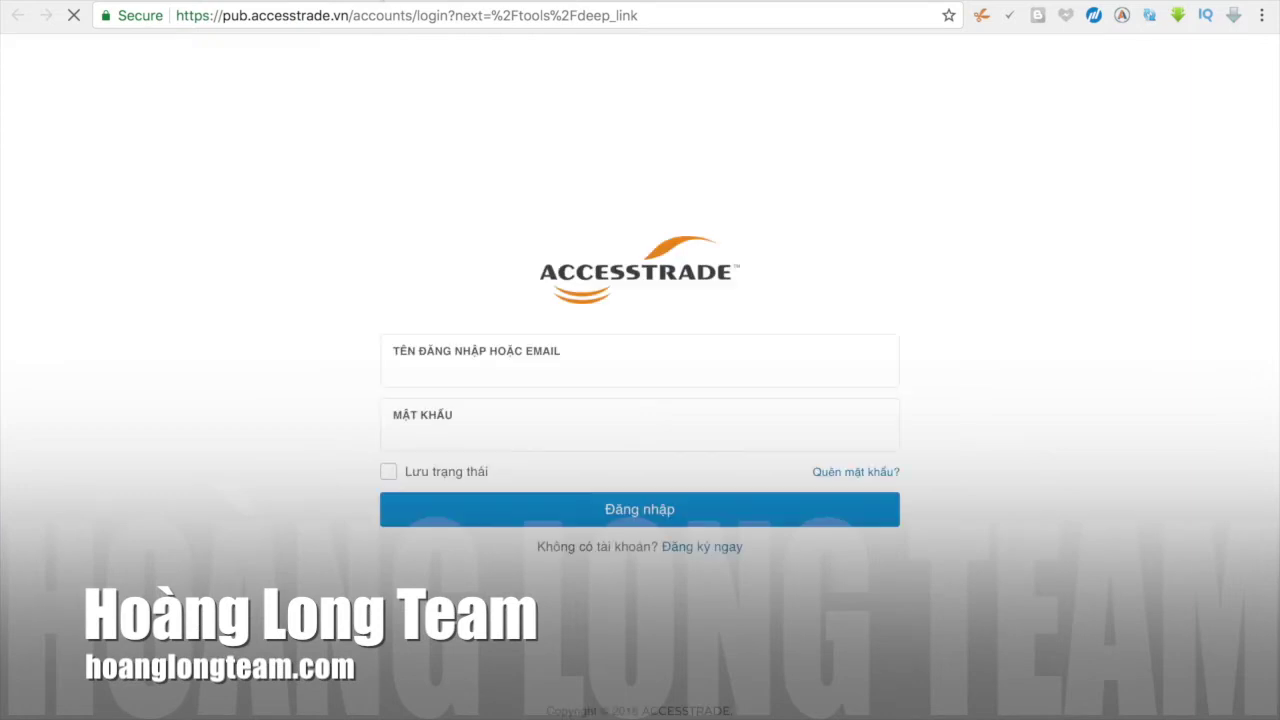
click(470, 375)
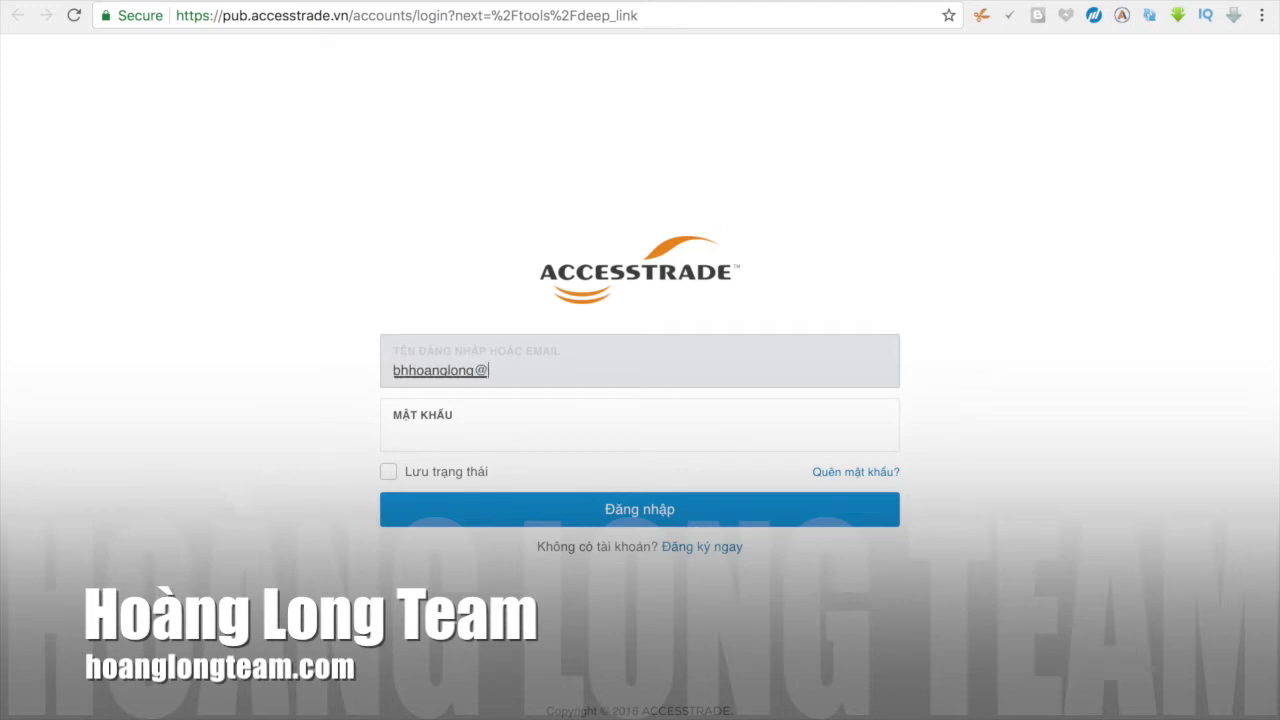
click(640, 432)
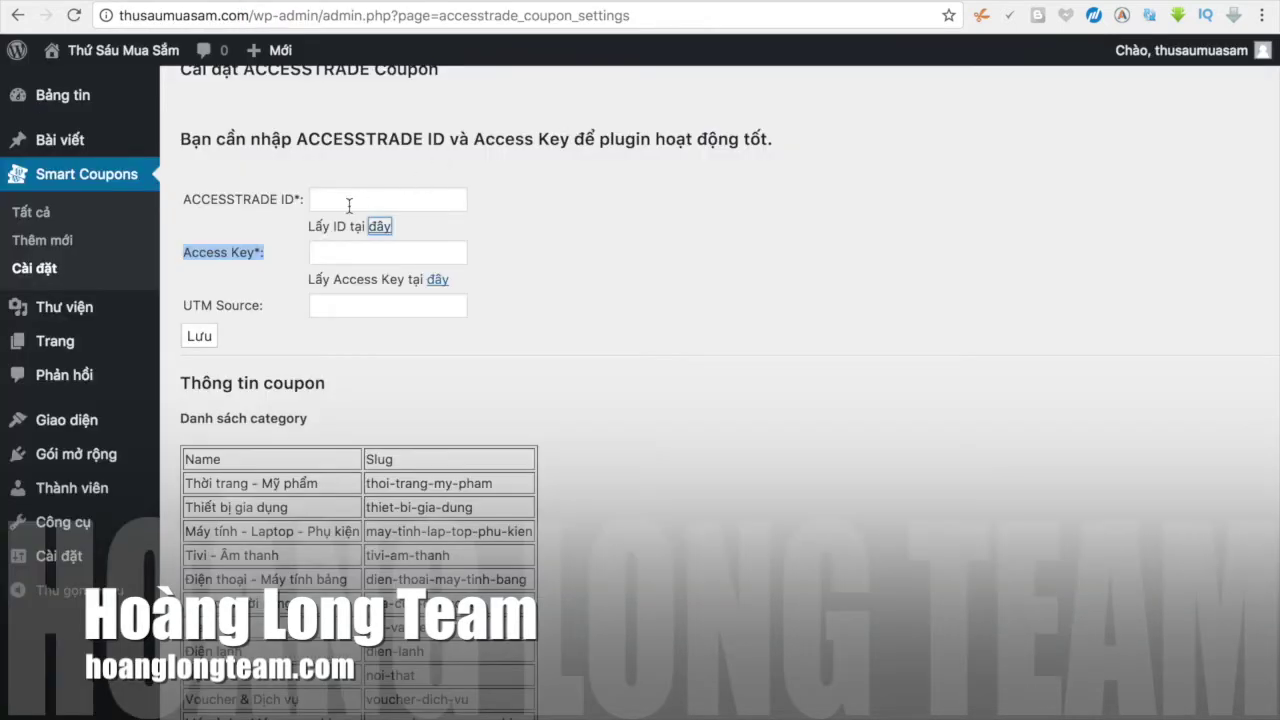
Step: Copy the account ID from the end of the deep link base URL into the plugin's ACCESSTRADE ID field
click(349, 205)
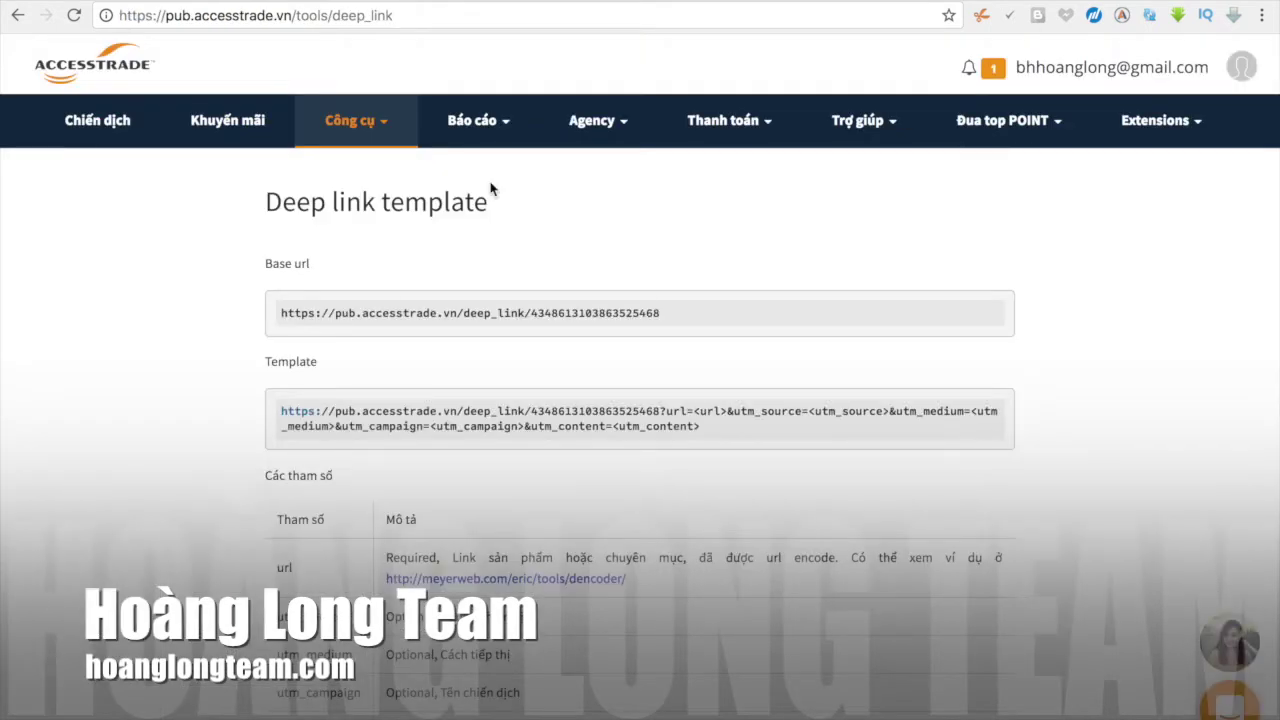
triple_click(648, 321)
drag(667, 313, 536, 315)
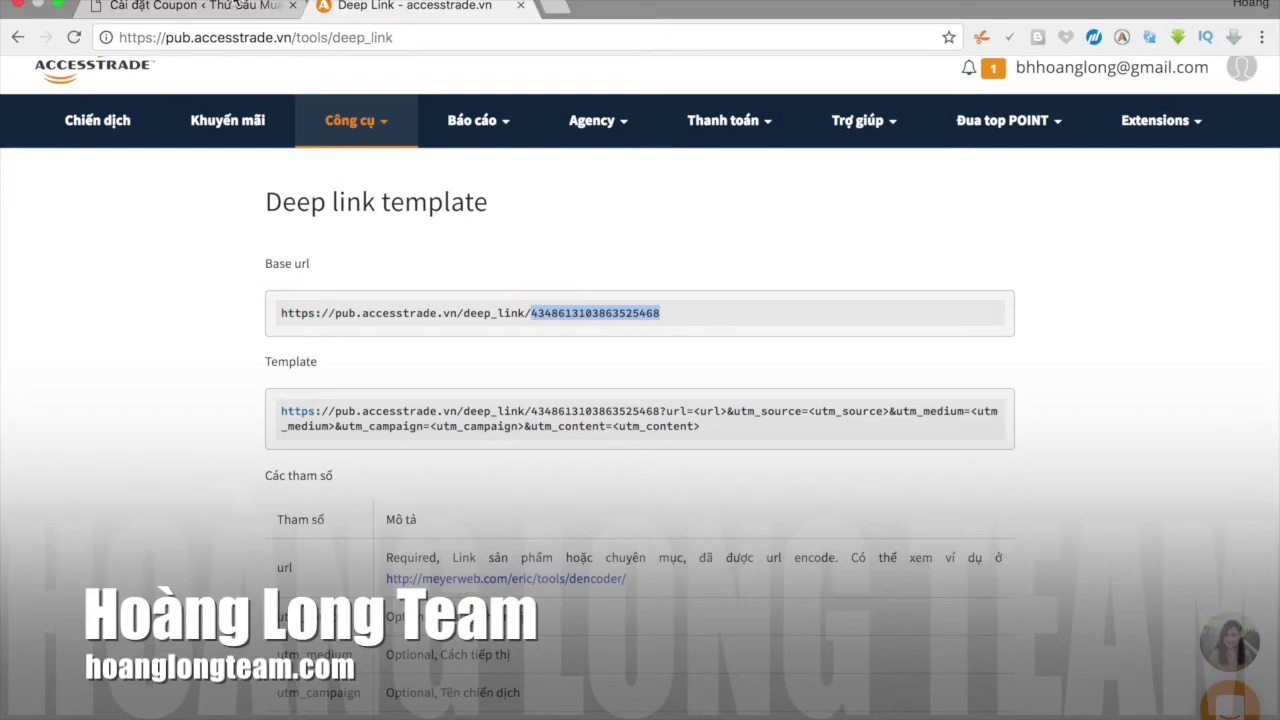
click(220, 12)
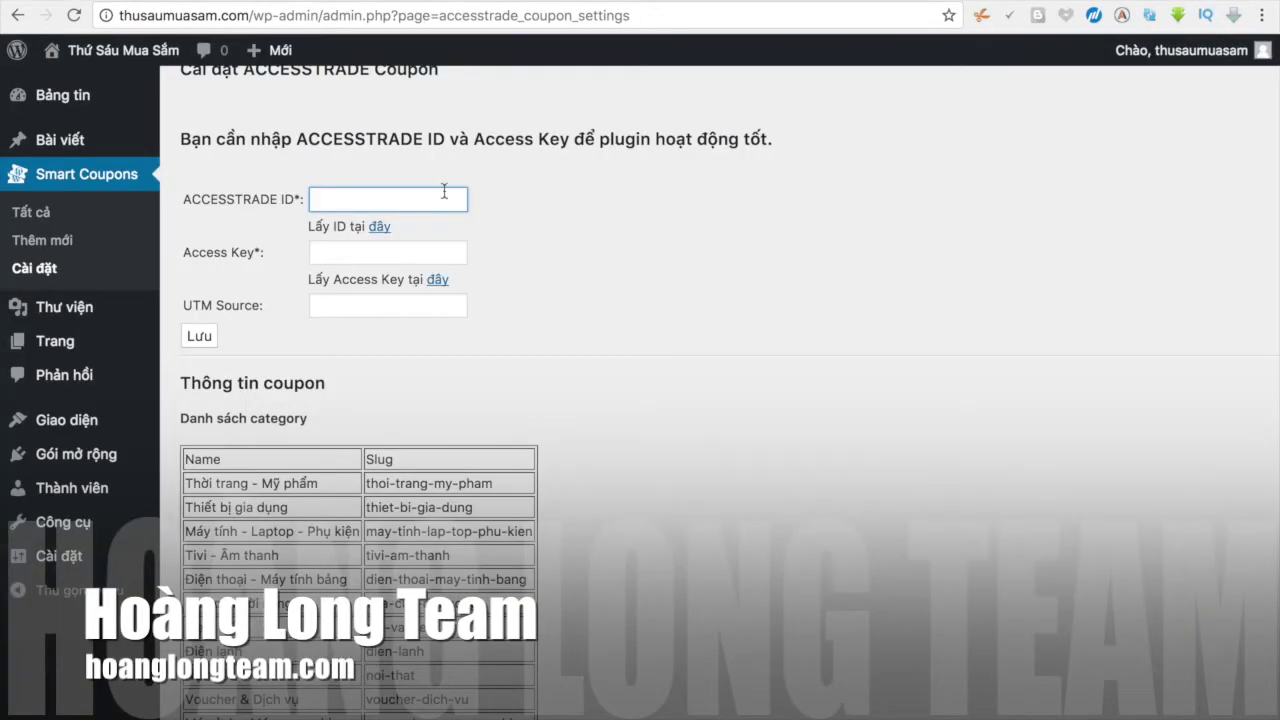
key(ctrl+v)
Step: Copy the access key from the ACCESSTRADE profile into the plugin's Access Key field and save the settings
click(440, 280)
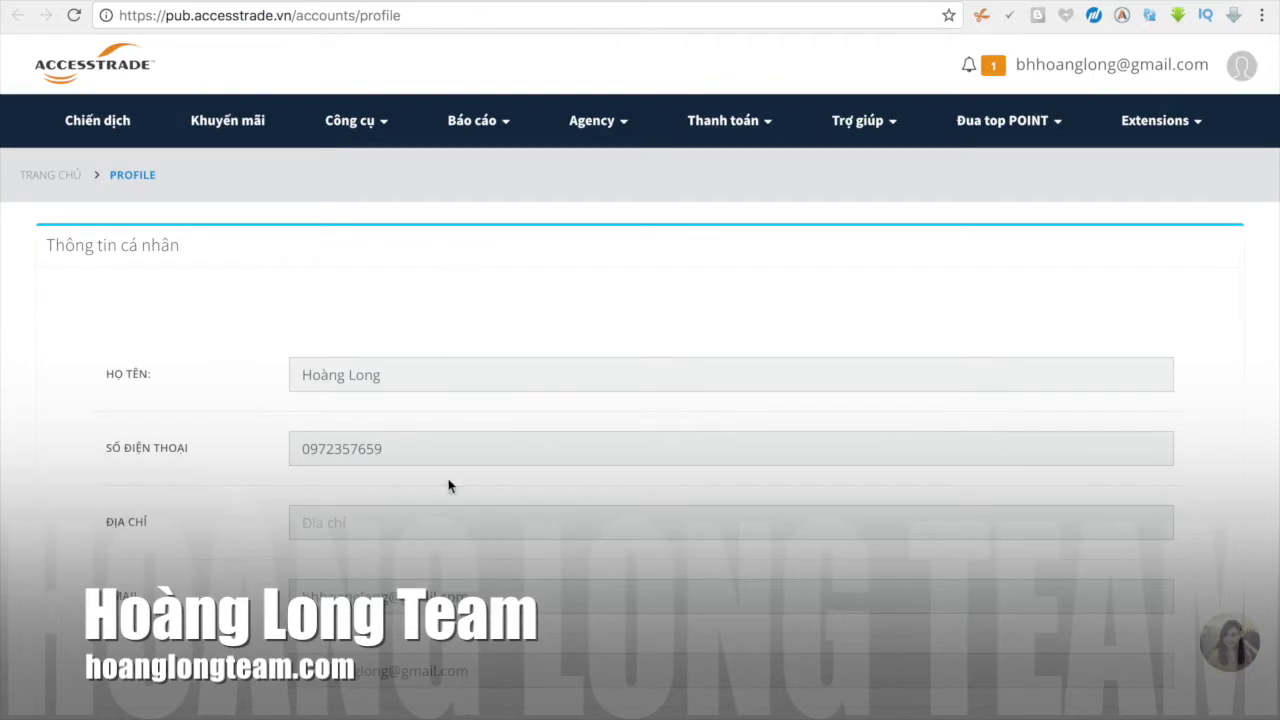
scroll(449, 490, down, 2)
scroll(449, 498, down, 1)
drag(548, 582, 306, 586)
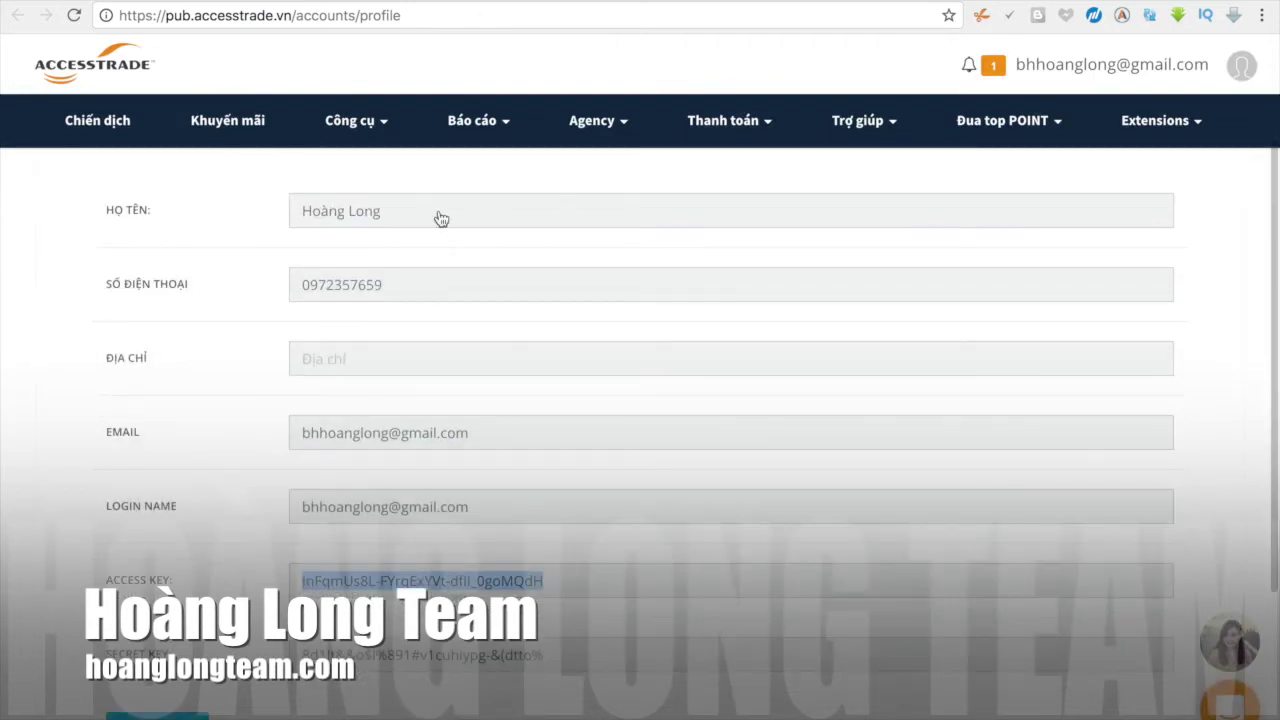
click(584, 12)
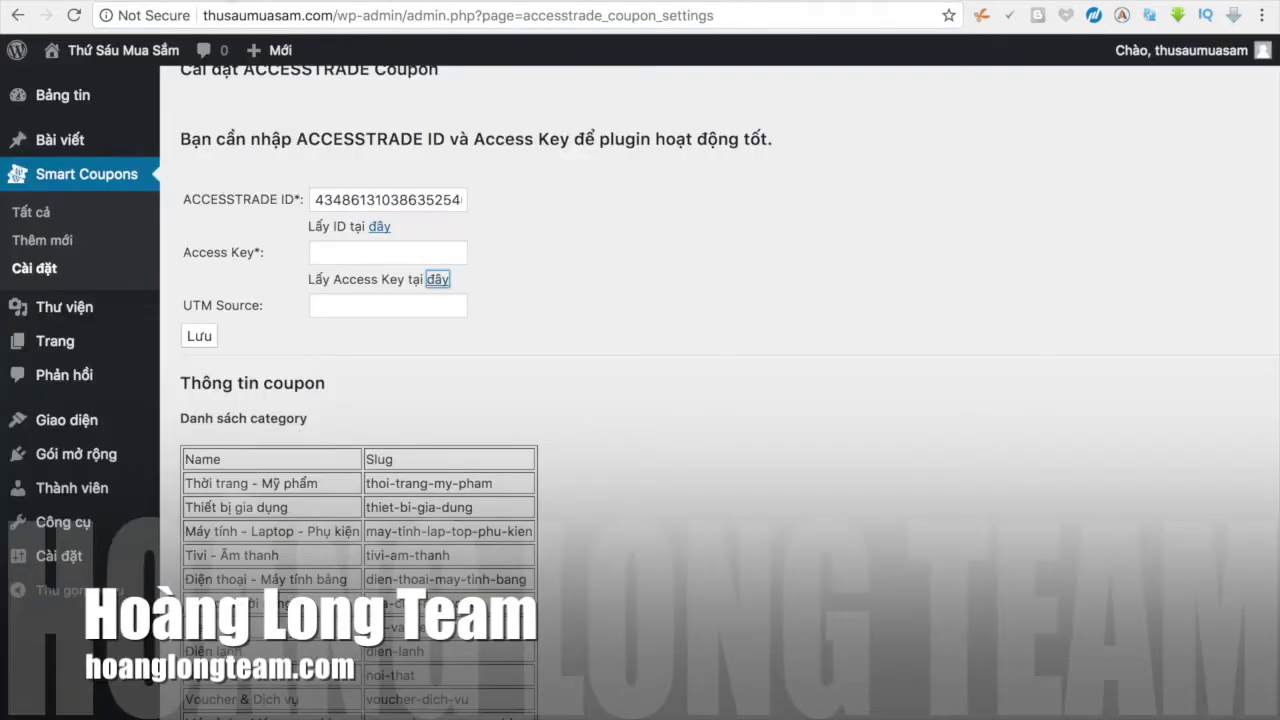
click(366, 308)
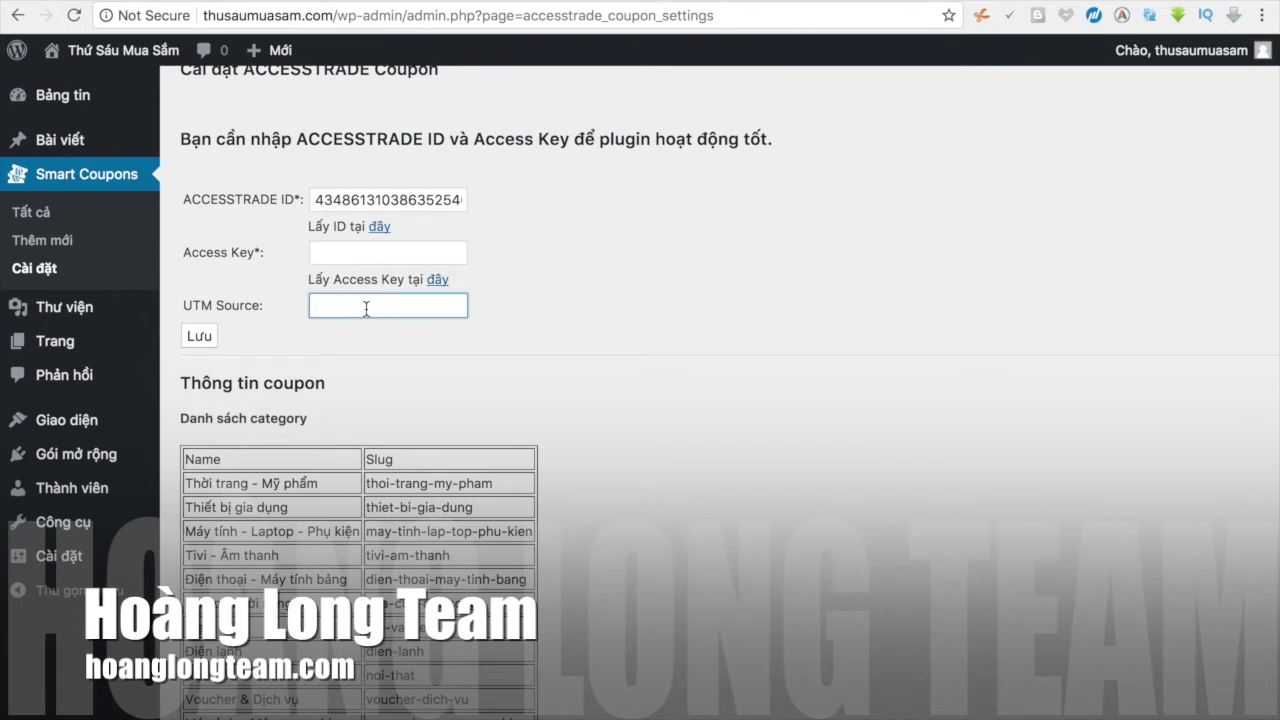
click(366, 256)
key(ctrl+v)
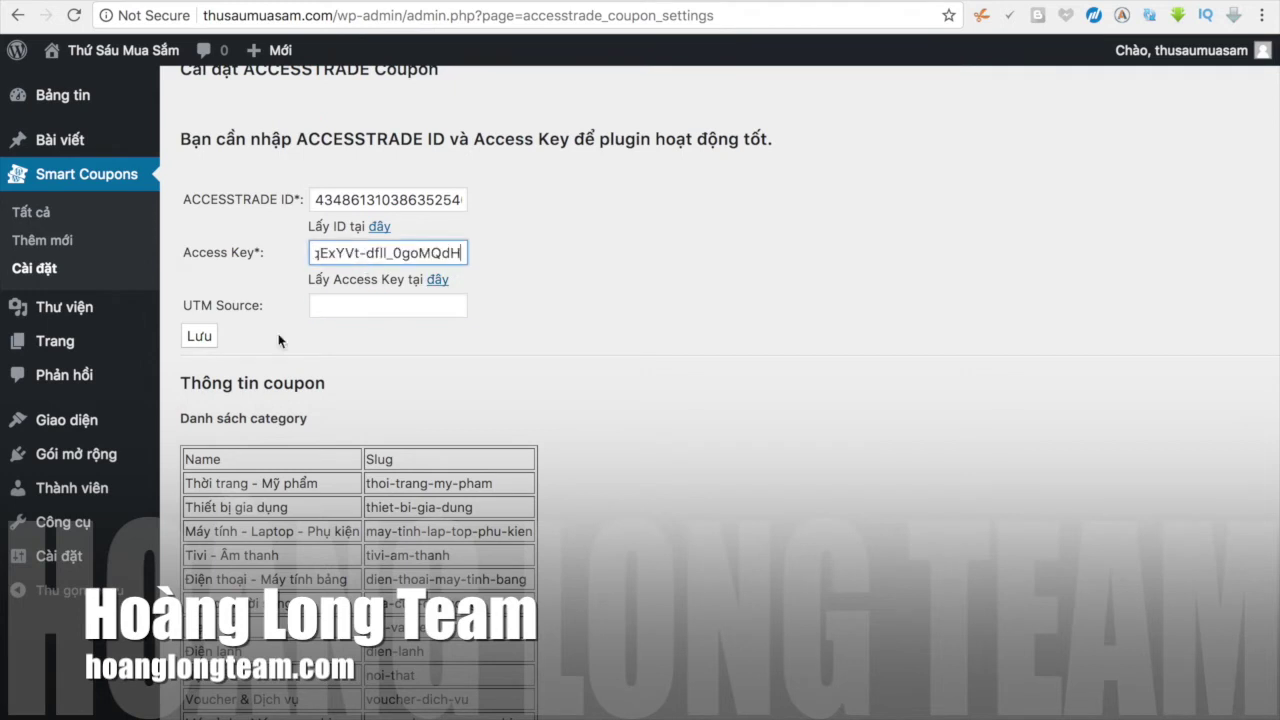
click(203, 337)
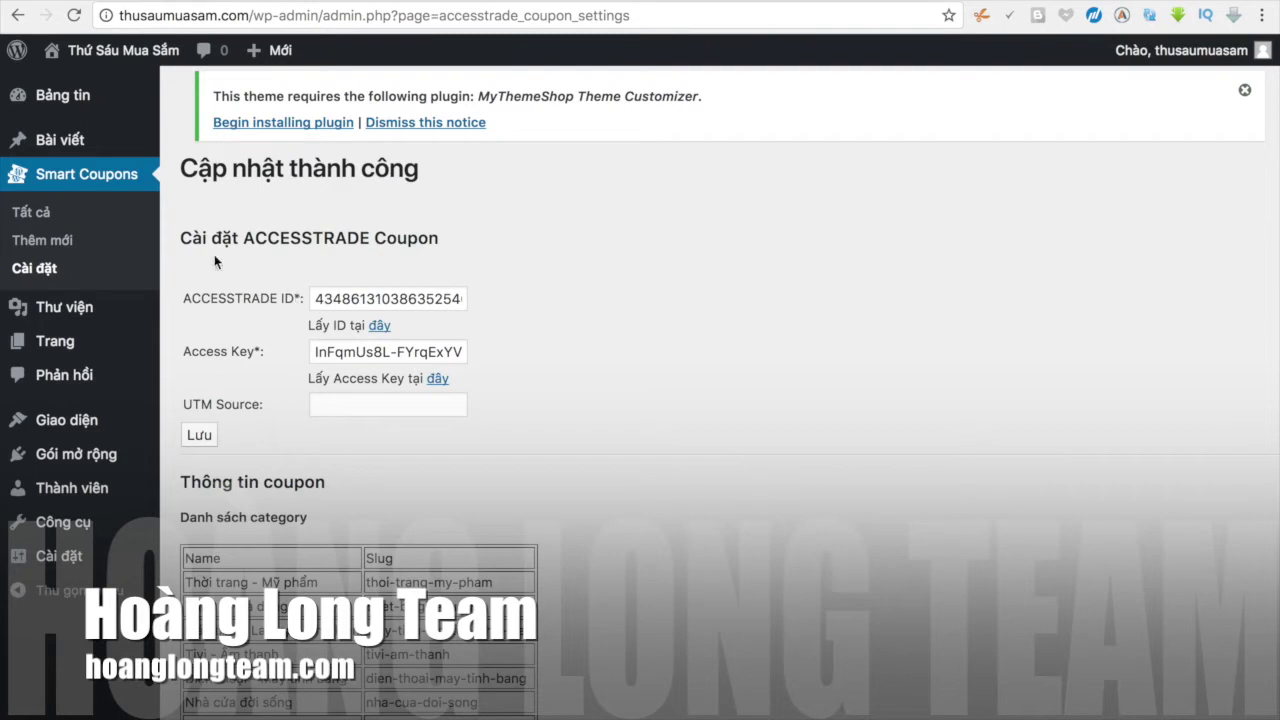
Step: Open the plugin's page for adding a new coupon and check its merchant choices
click(68, 240)
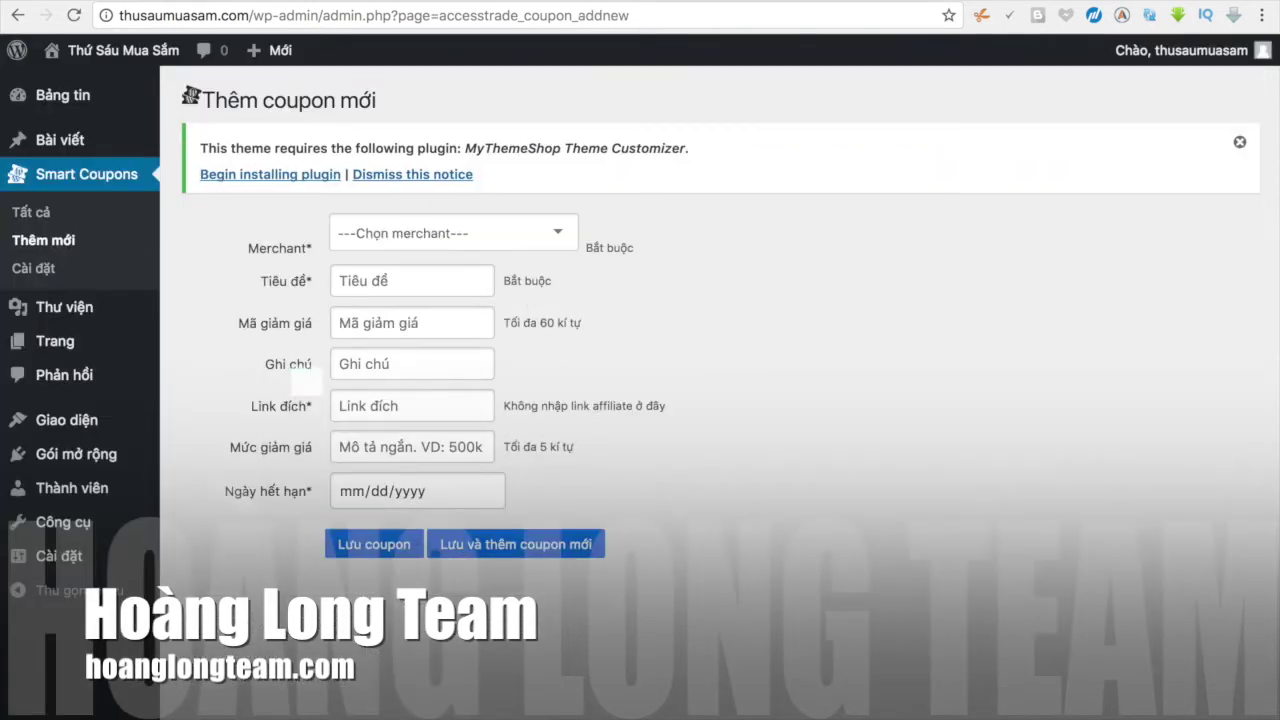
click(436, 242)
click(766, 331)
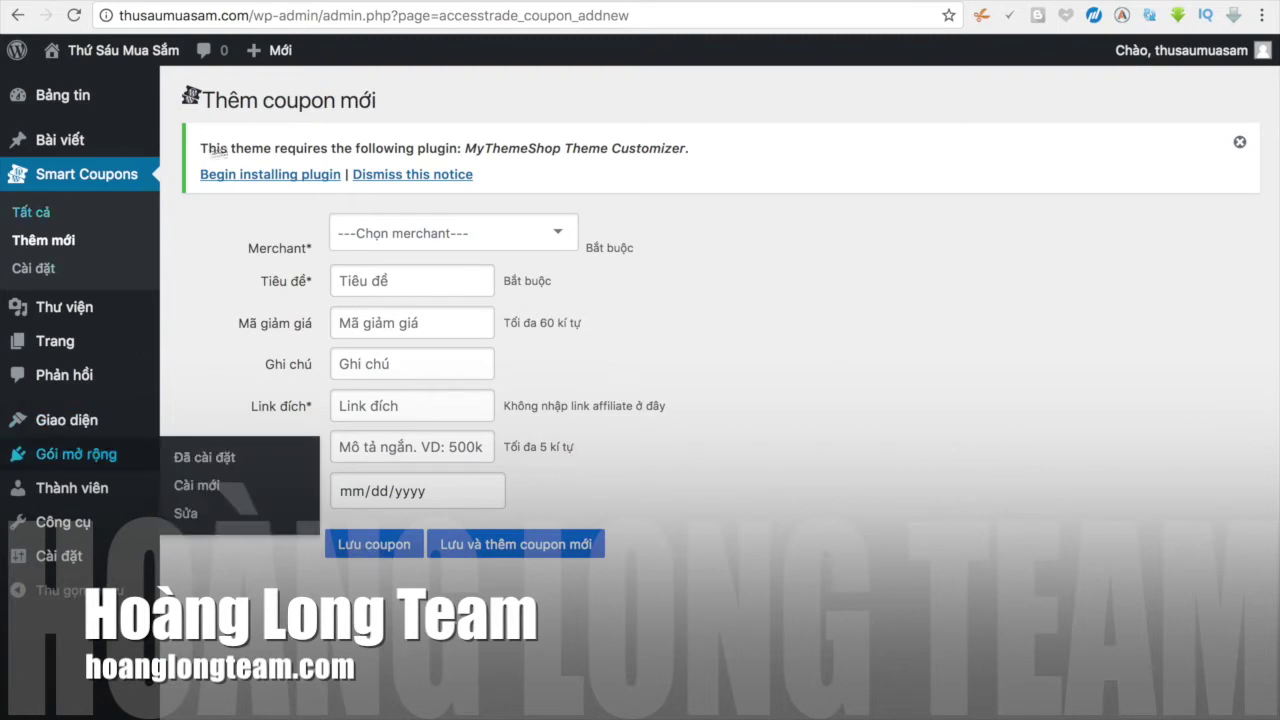
Step: Open thusaumuasam.com in a new browser tab and view the Lazada post's missing preview image on the front page
click(453, 2)
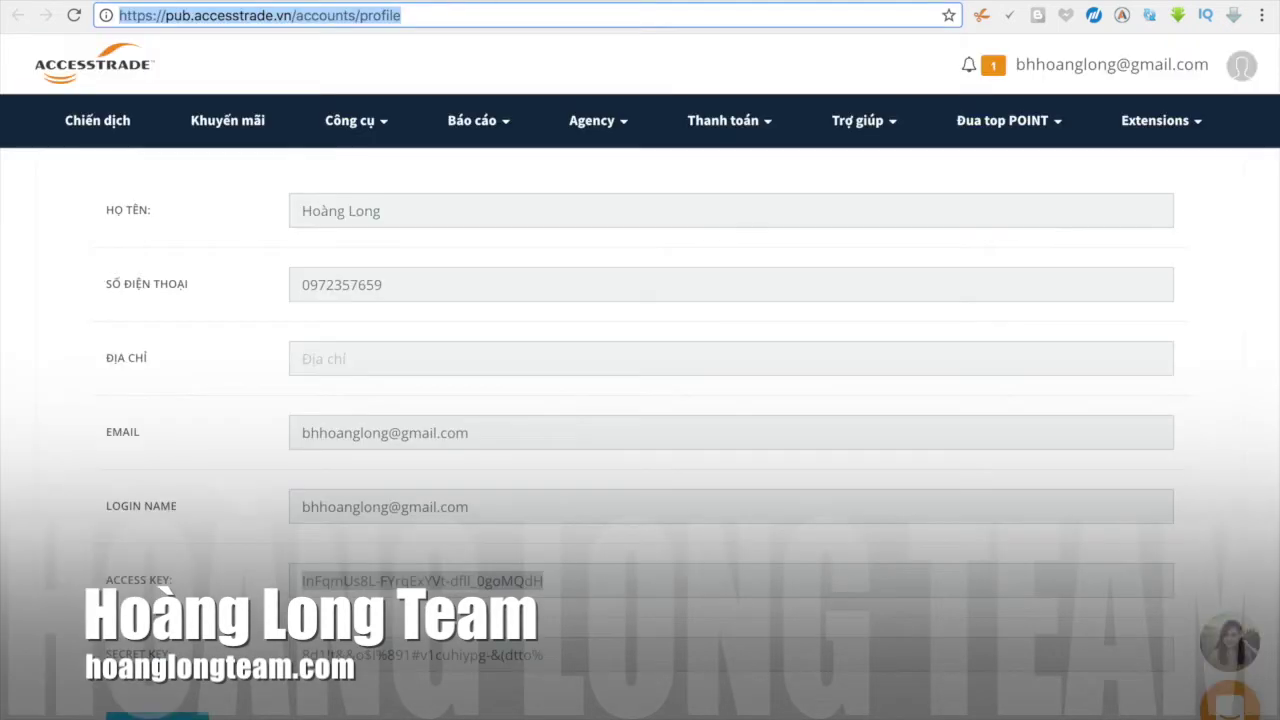
key(ctrl+Tab)
key(ctrl+t)
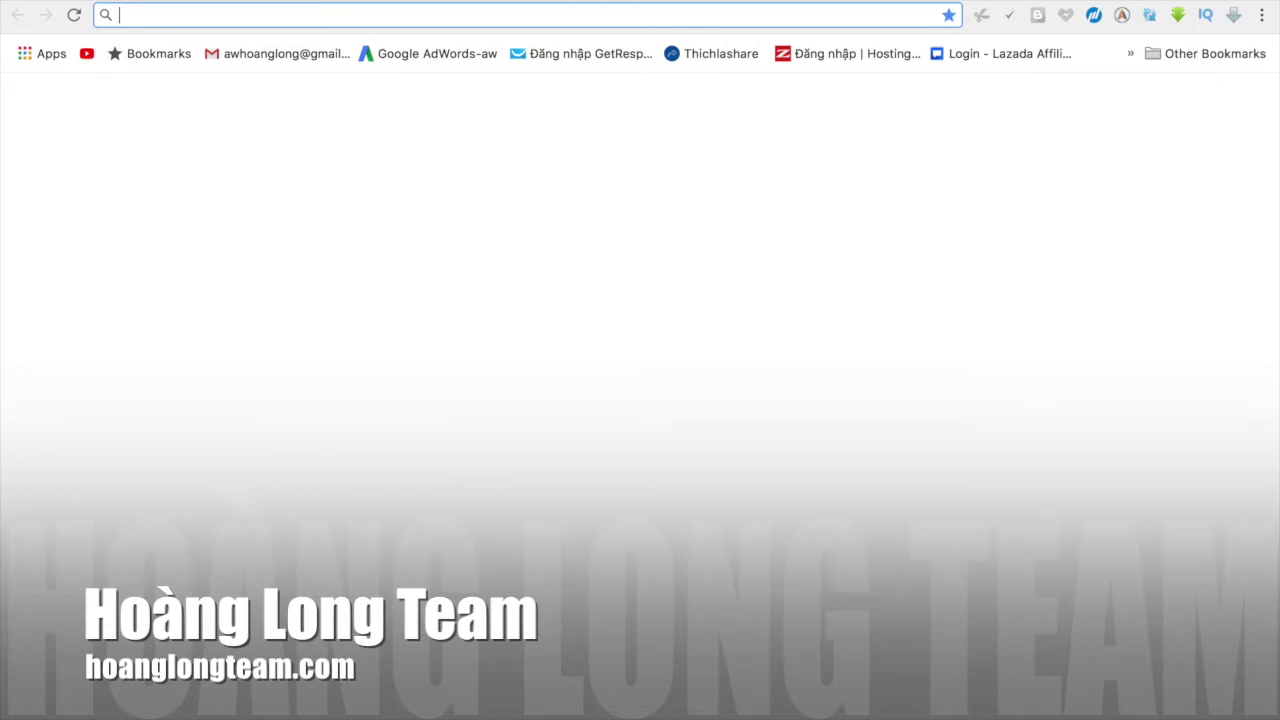
text(th)
key(Down)
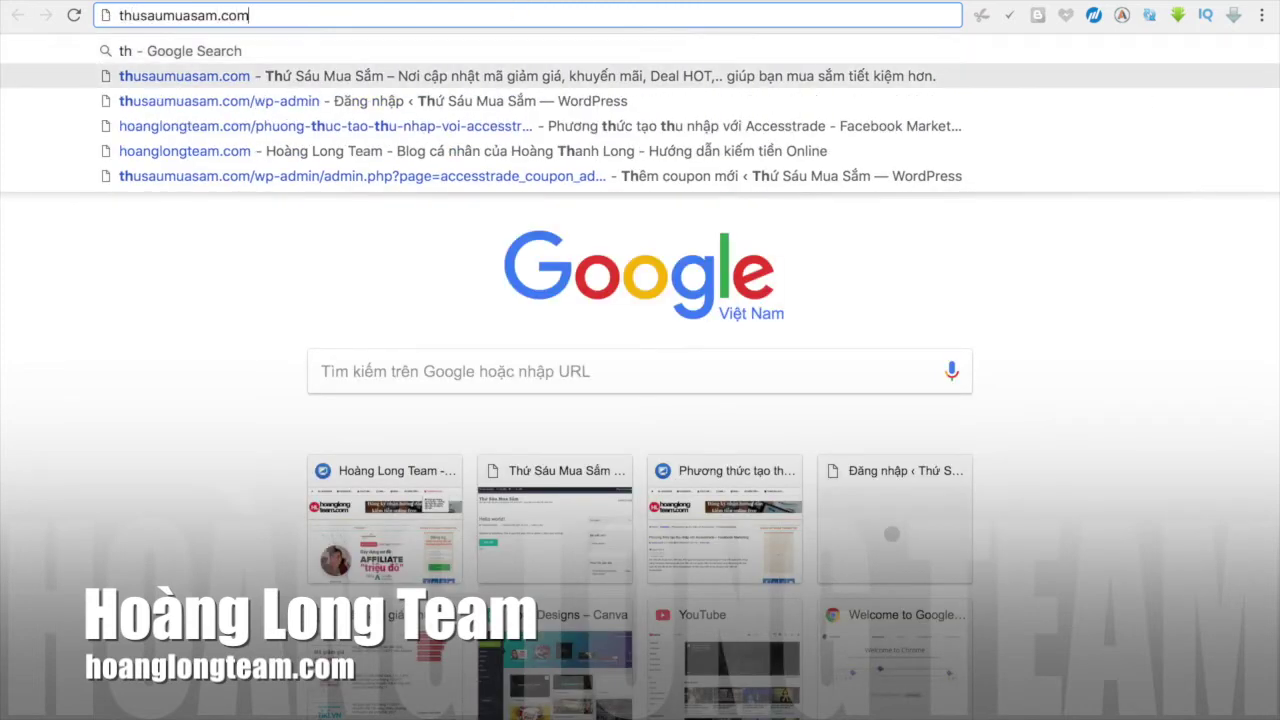
key(Return)
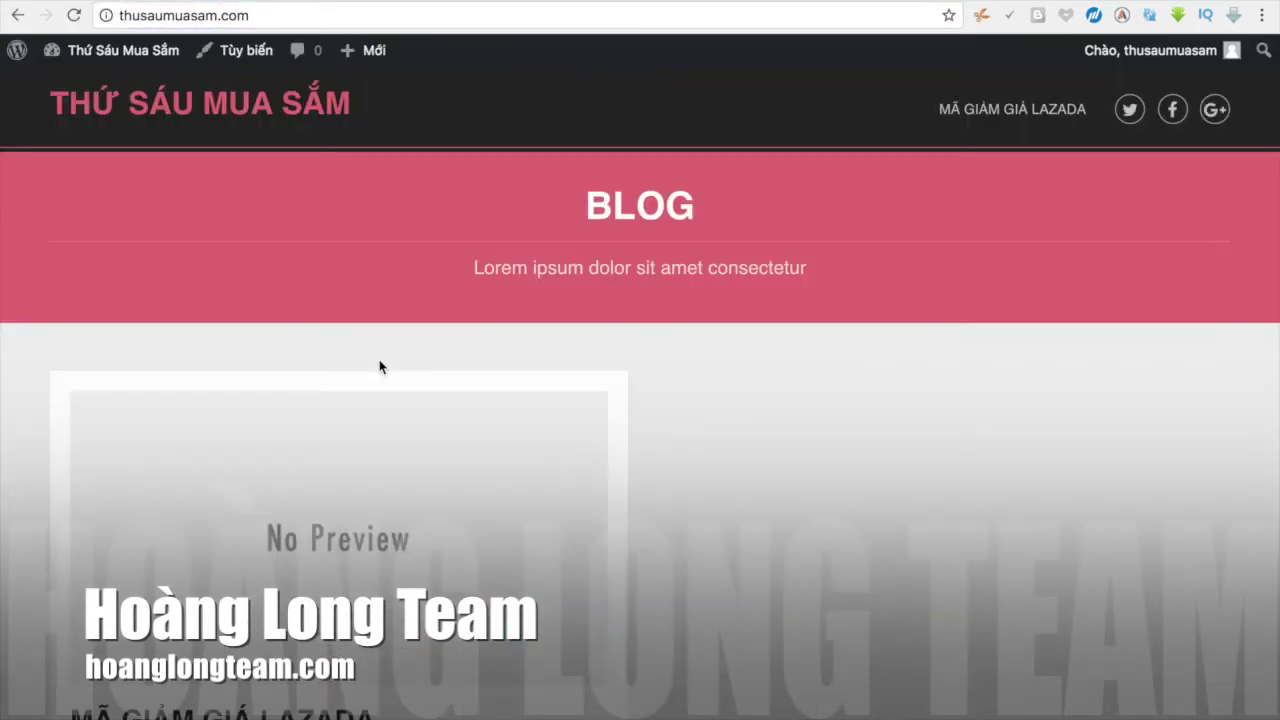
scroll(380, 367, down, 5)
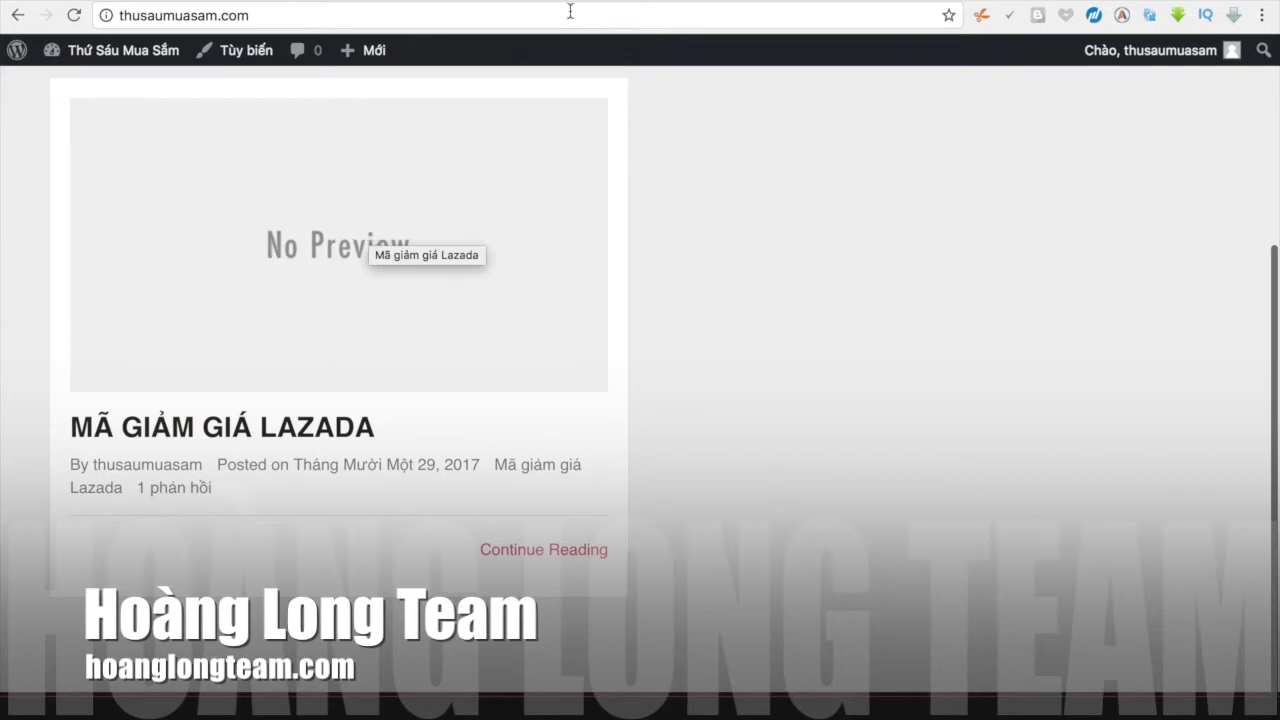
Step: Switch to Canva by opening canva.com in a new browser tab
key(super+t)
text(can)
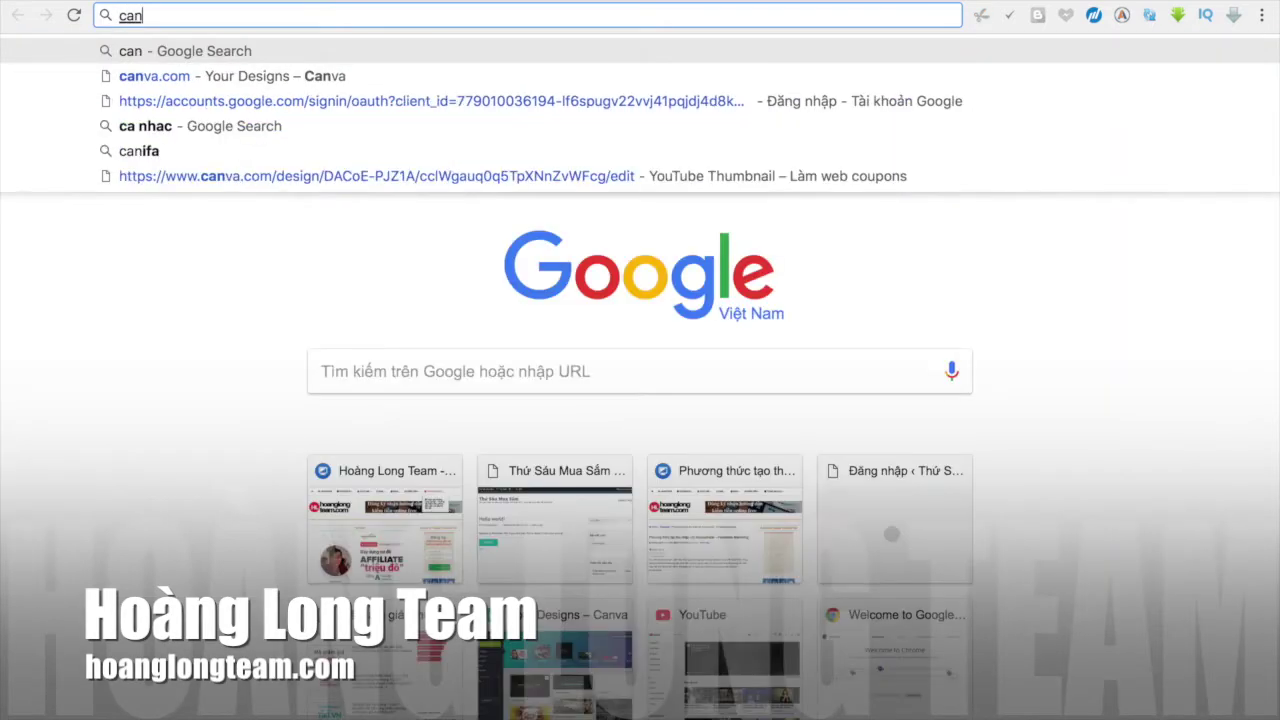
key(Down)
key(Return)
key(super+w)
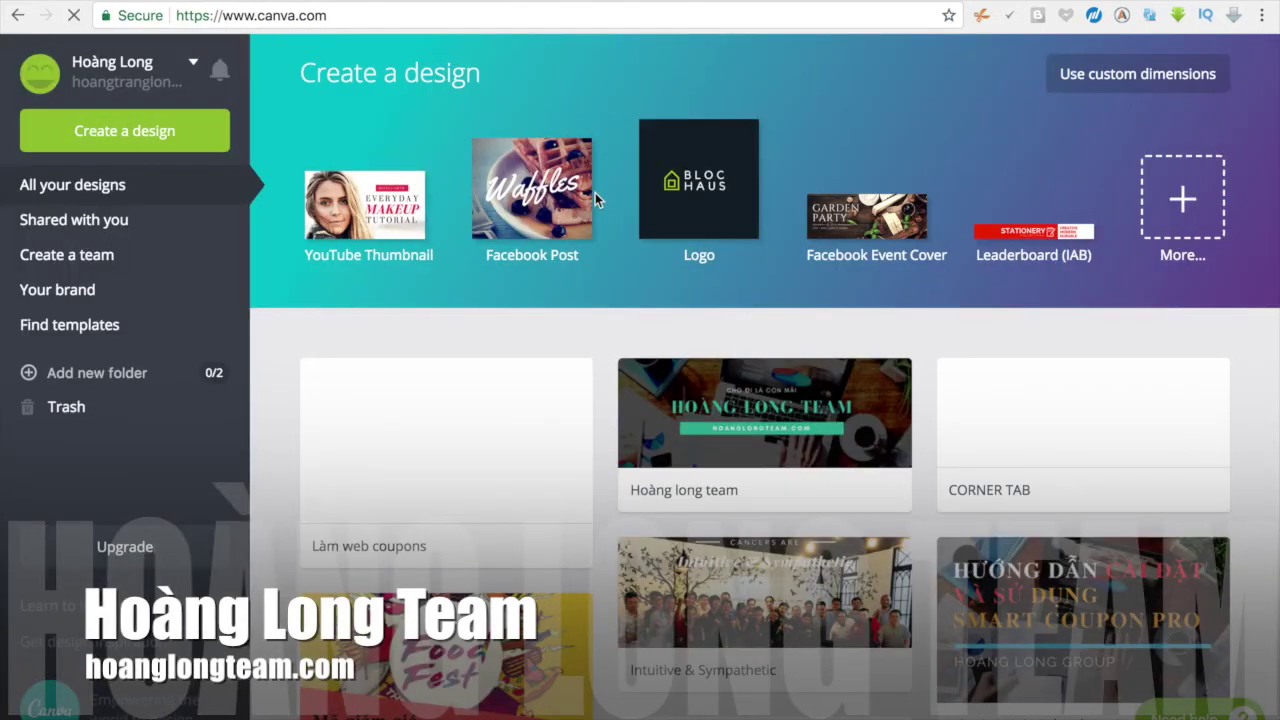
Step: Browse the existing designs and open the "Mã giảm giá" design with the Food Fest 2017 artwork for editing
scroll(487, 470, down, 2)
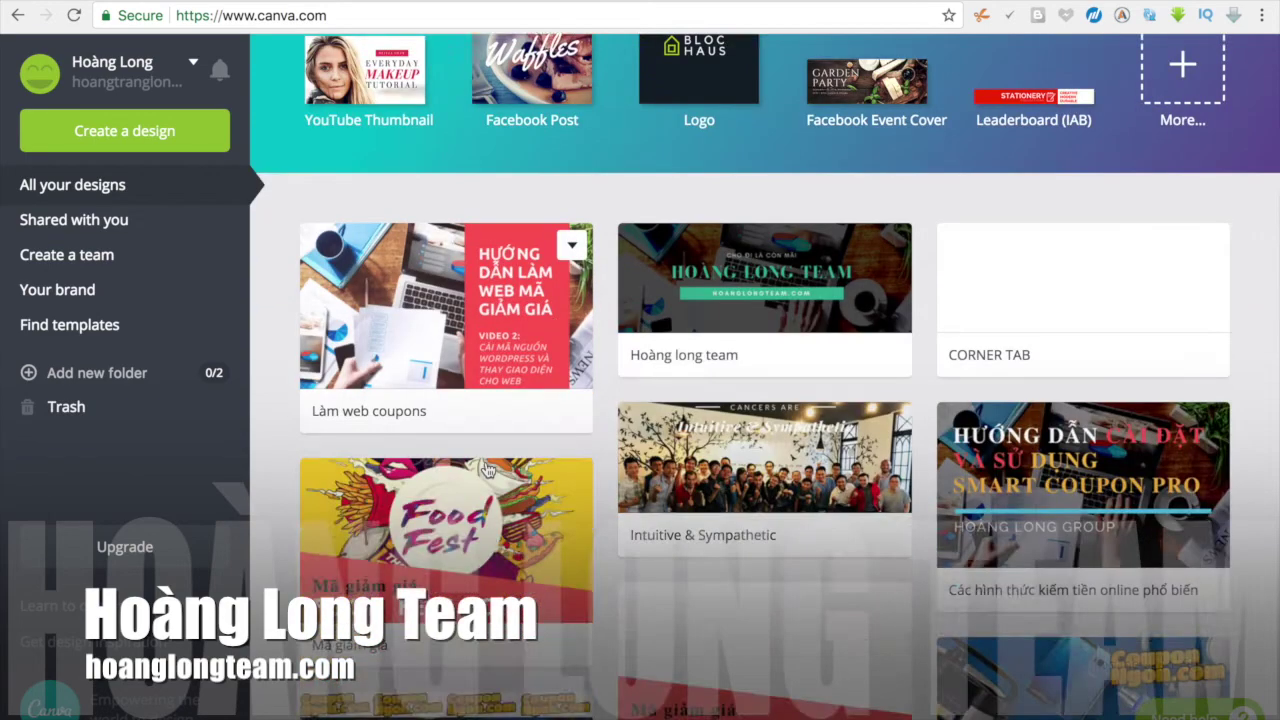
scroll(487, 470, down, 1)
scroll(487, 470, down, 3)
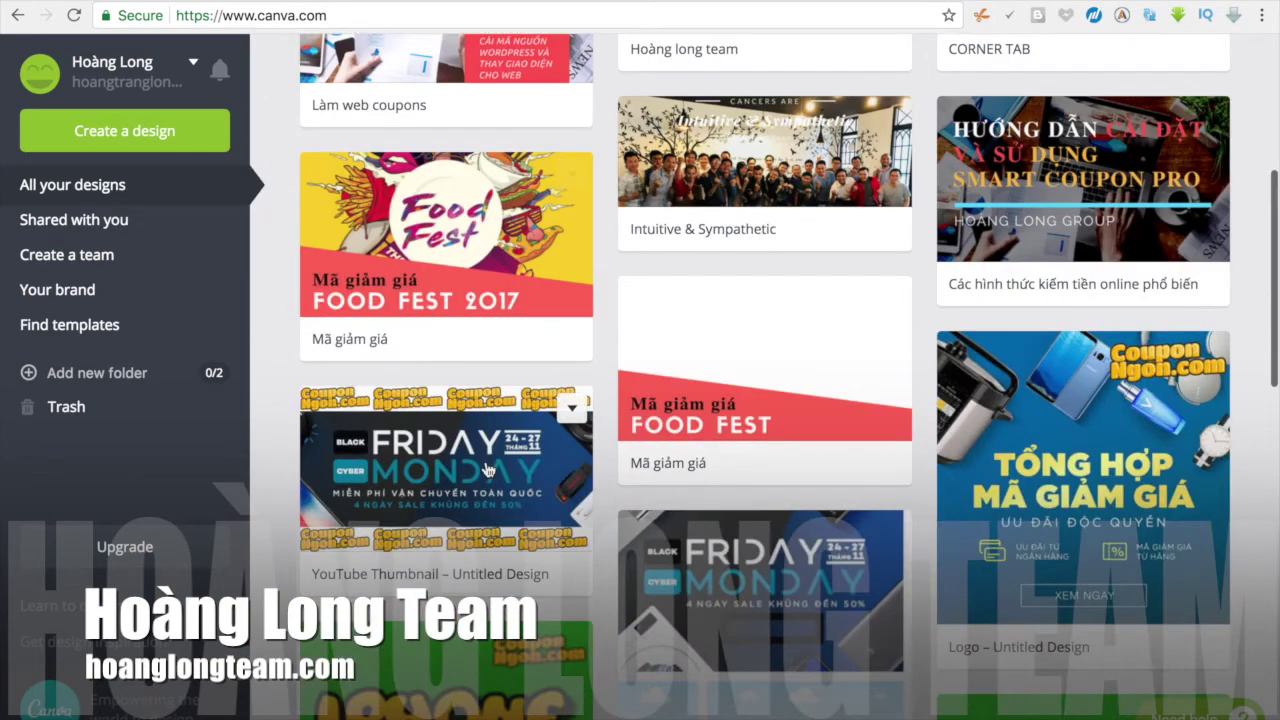
scroll(487, 470, down, 2)
scroll(487, 470, up, 3)
scroll(238, 291, up, 3)
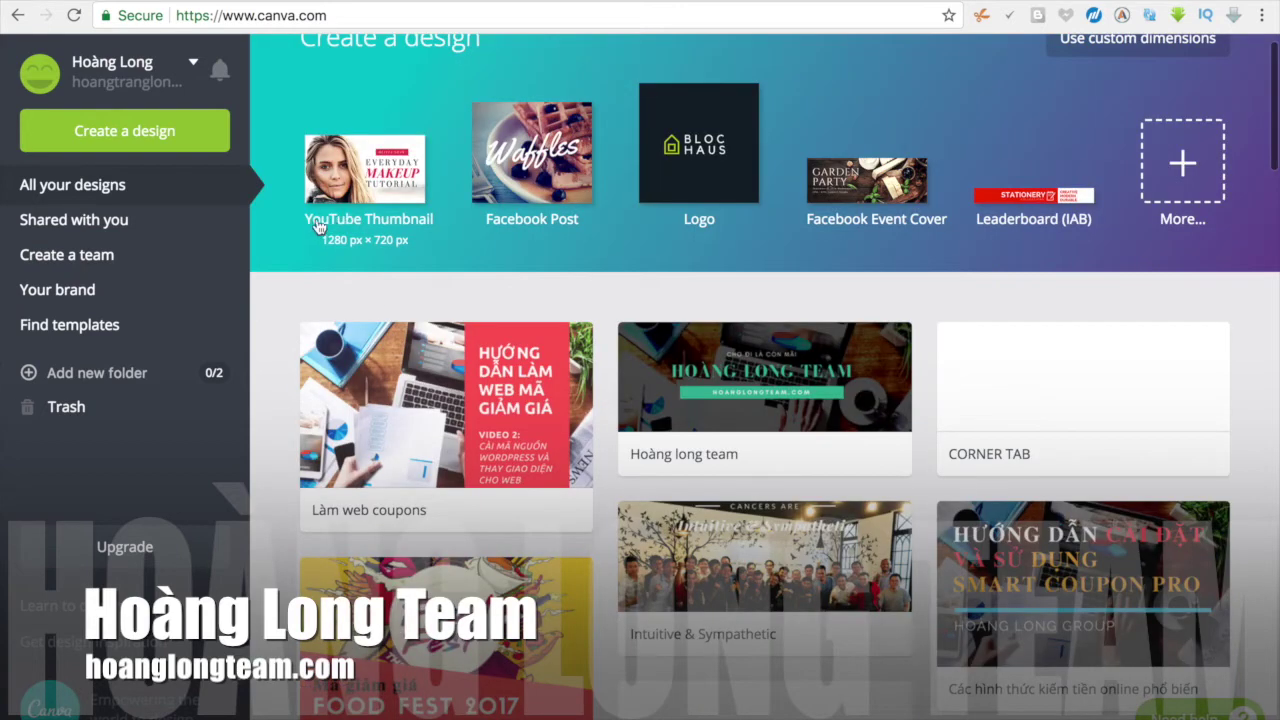
scroll(404, 453, down, 2)
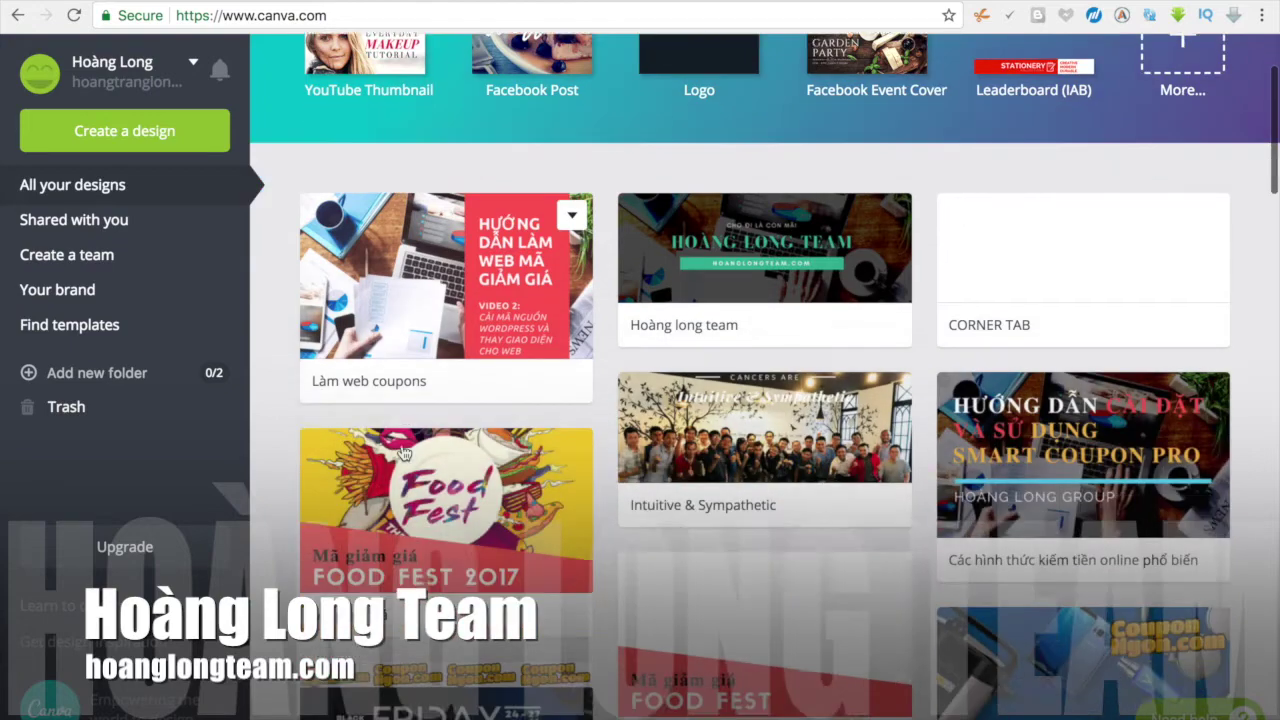
scroll(436, 513, down, 1)
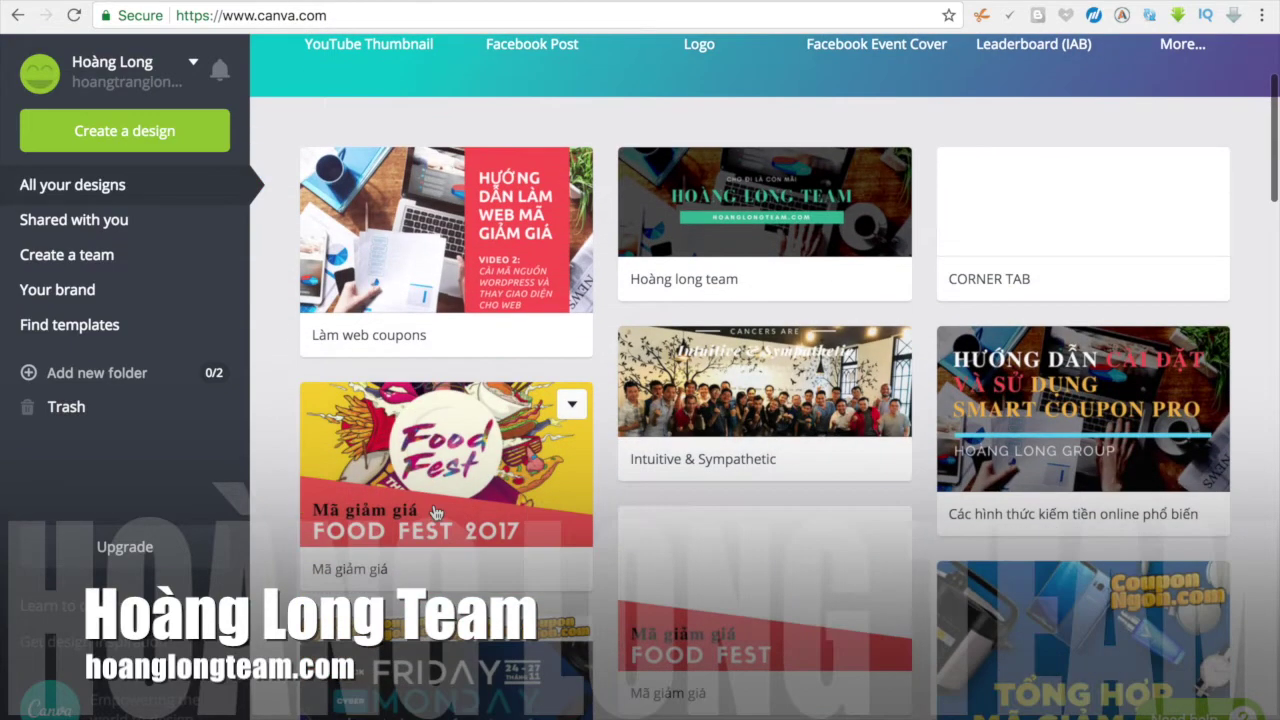
click(447, 469)
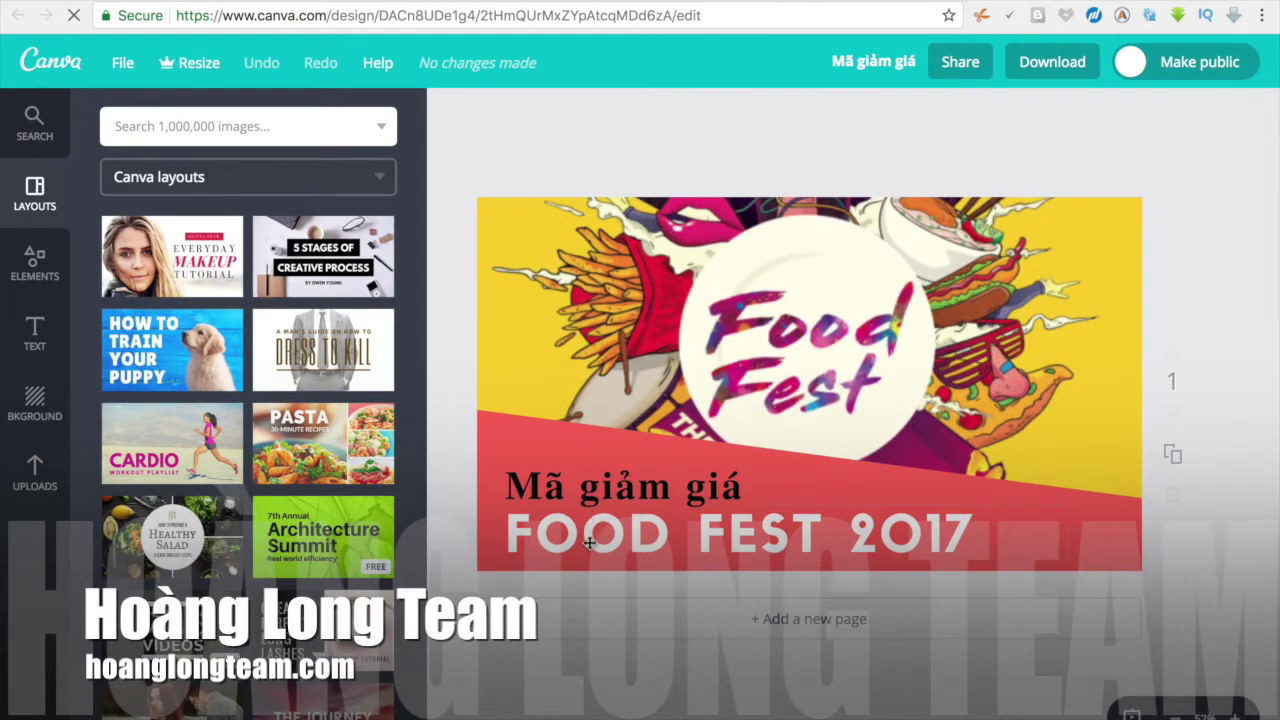
Step: Replace the banner's "FOOD FEST 2017" text with "LAZADA.VN"
double_click(645, 535)
triple_click(625, 537)
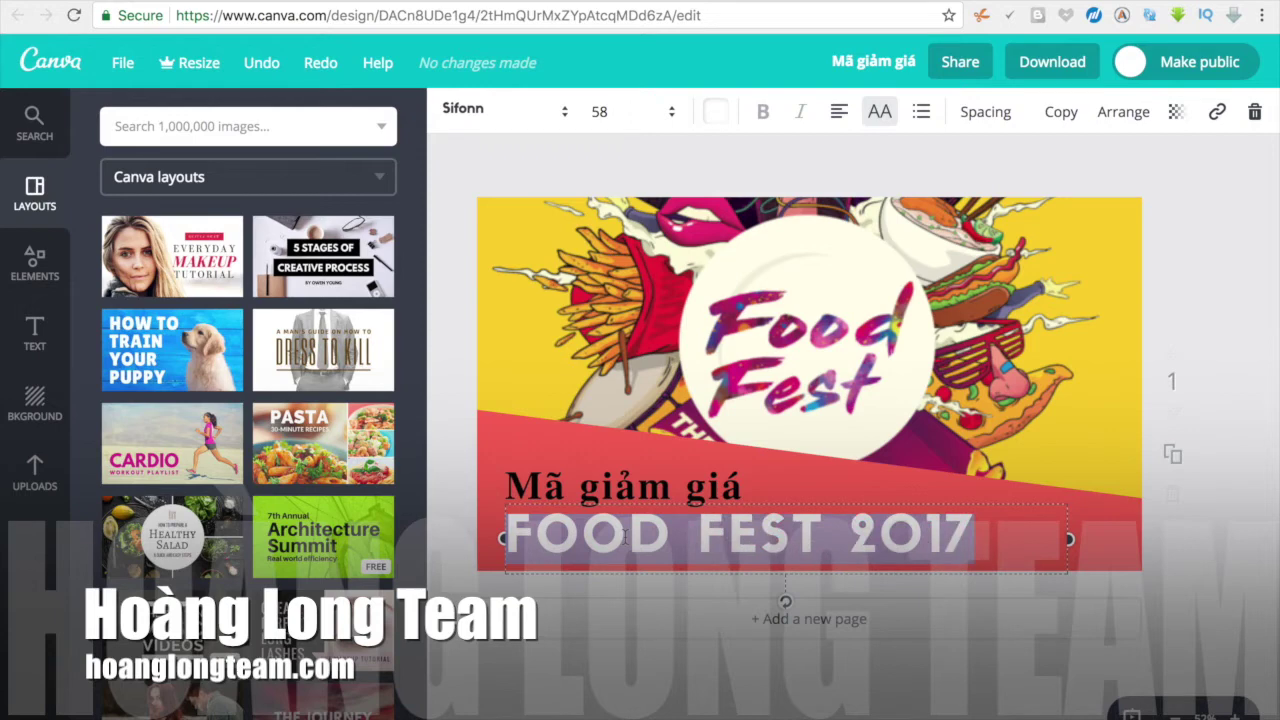
text(LA)
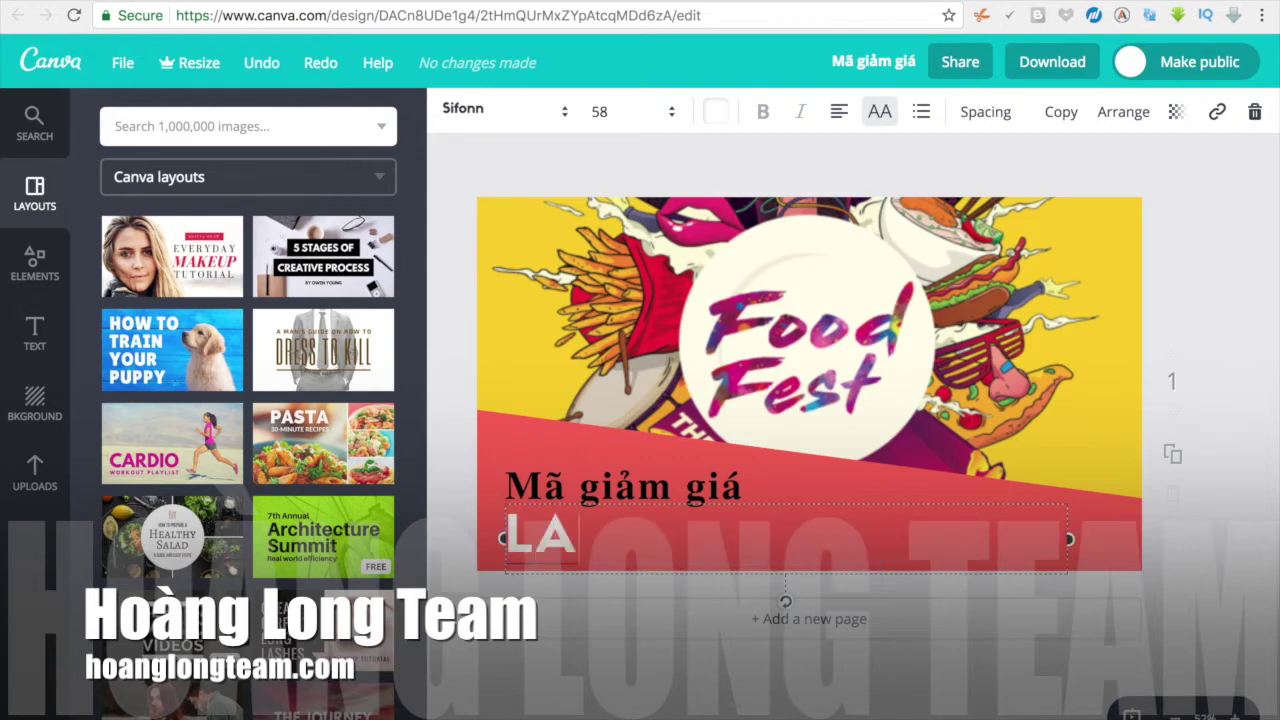
text(Z)
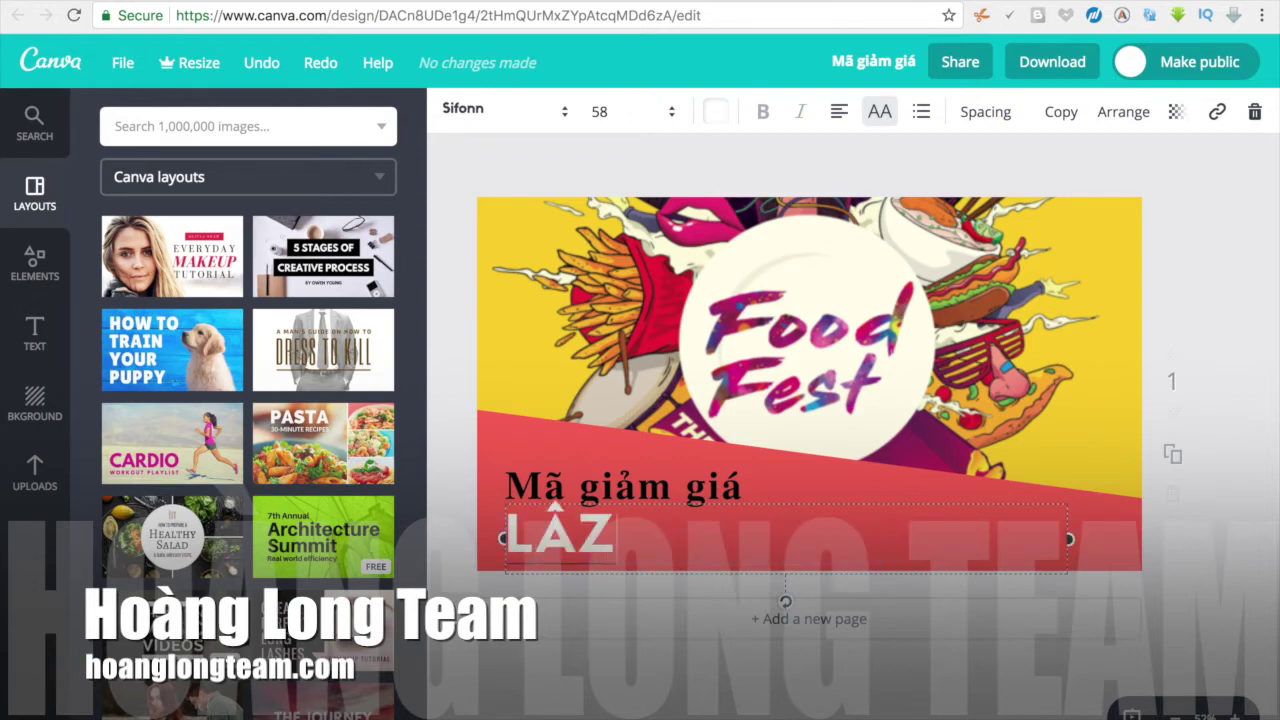
text(ADA.)
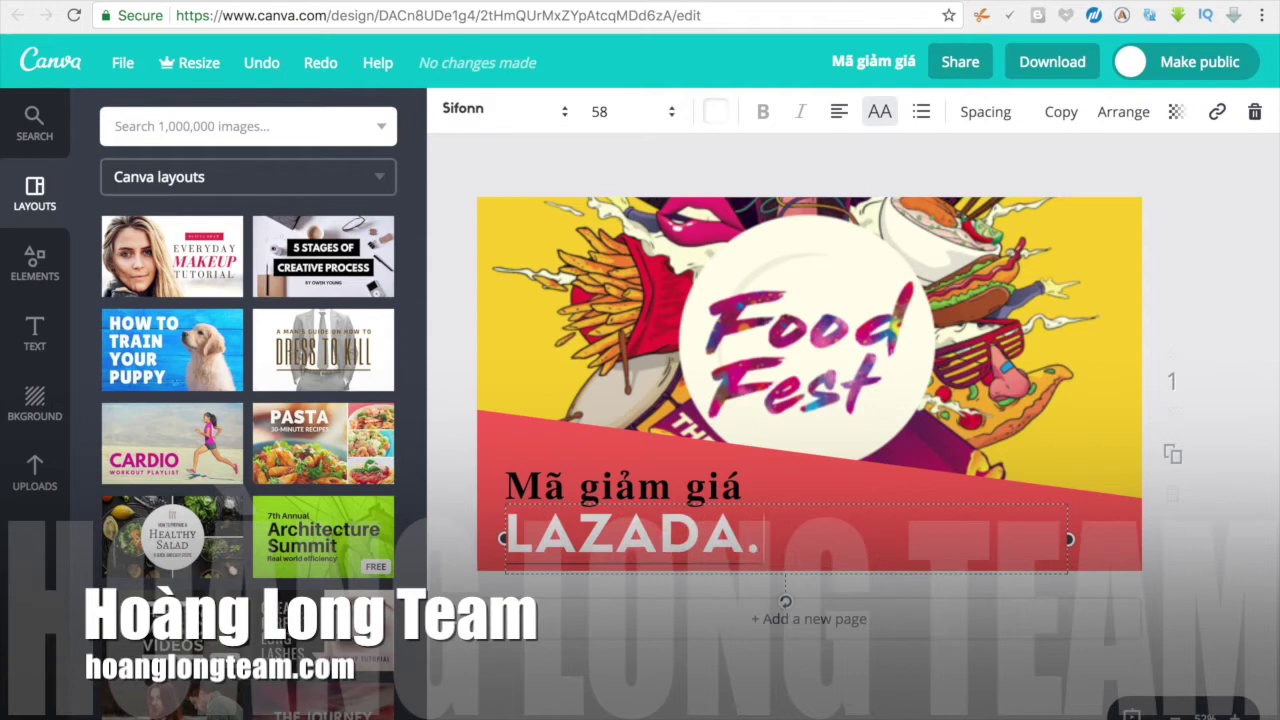
text(VN)
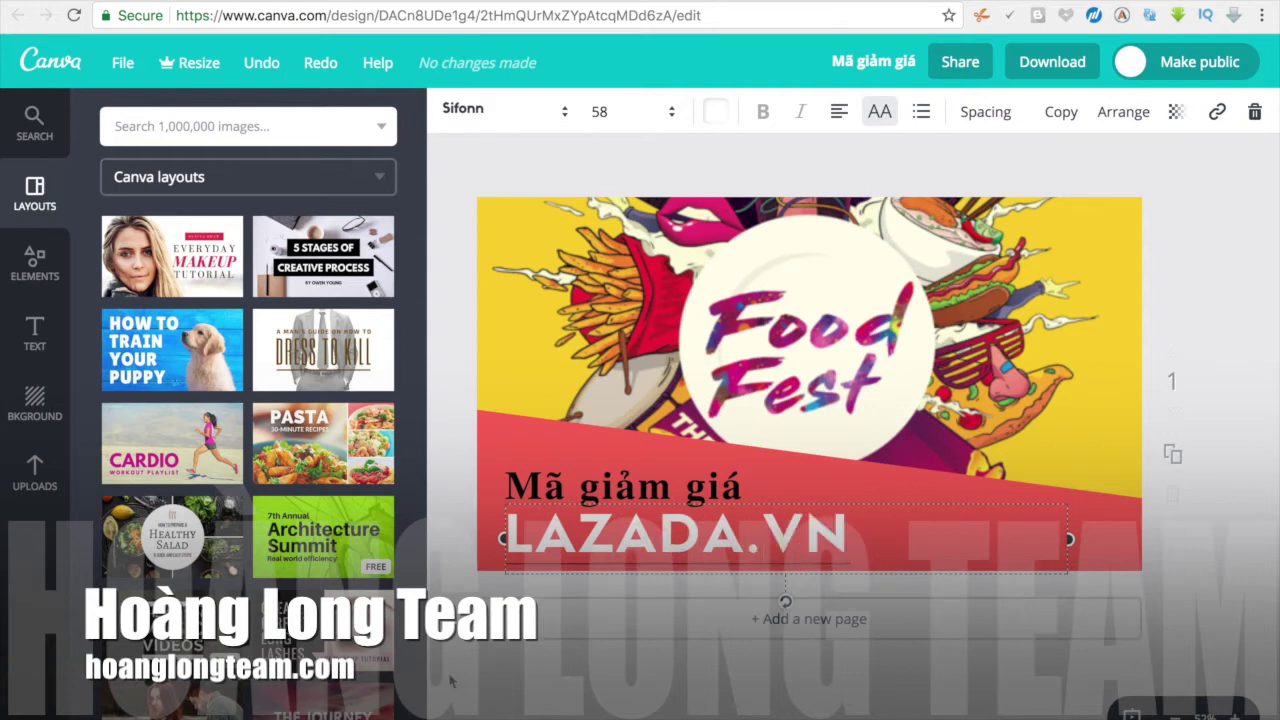
Step: Look through the uploaded images for artwork to replace the banner's Food Fest picture
click(740, 325)
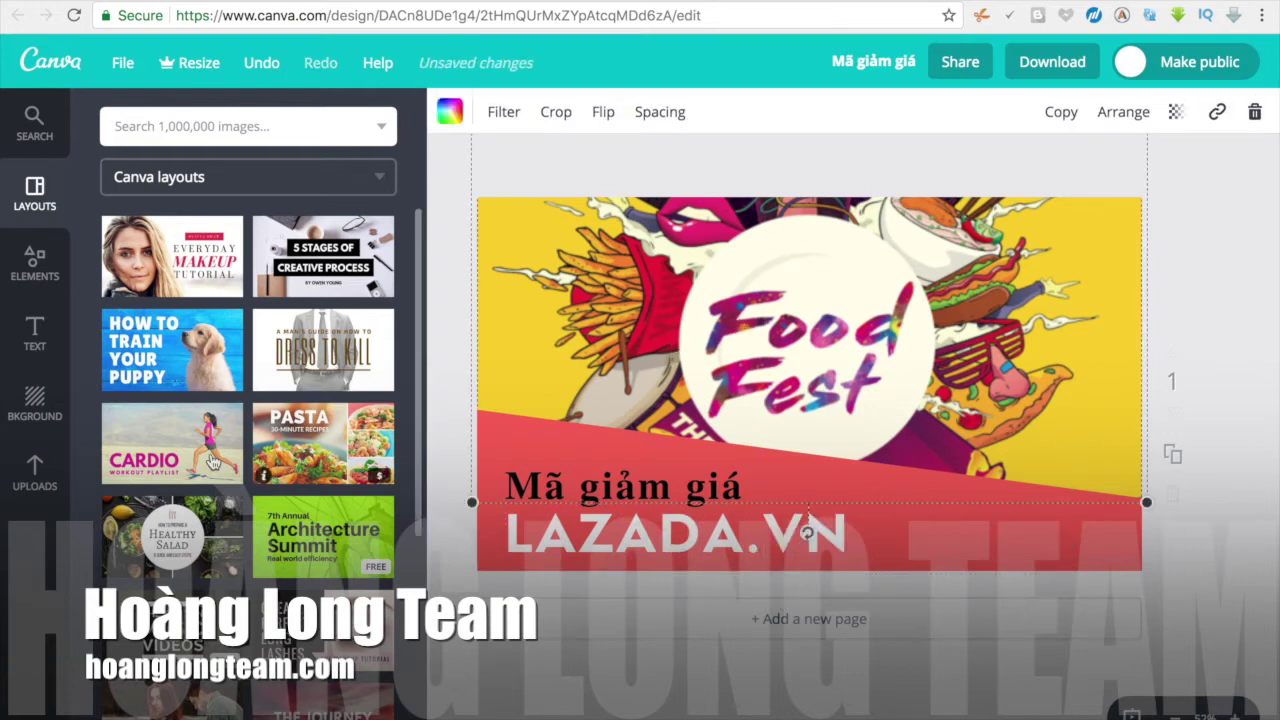
click(35, 475)
scroll(285, 565, down, 5)
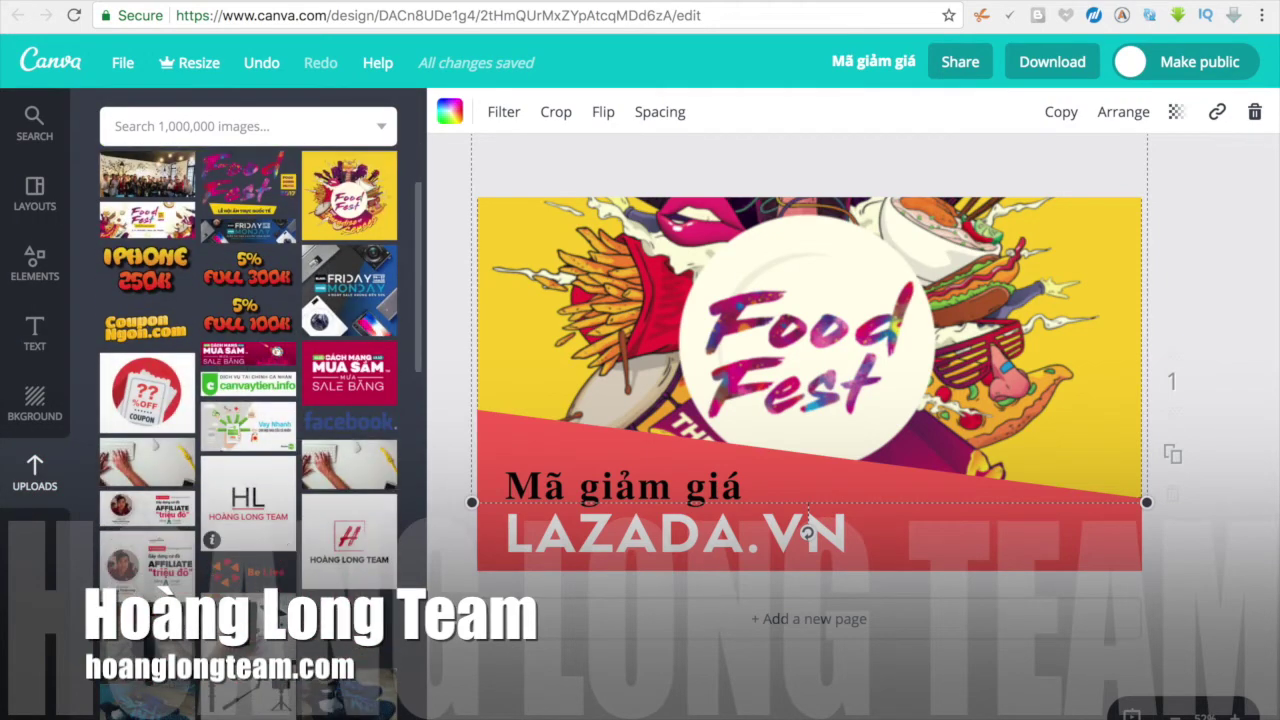
scroll(282, 443, down, 1)
scroll(282, 443, down, 6)
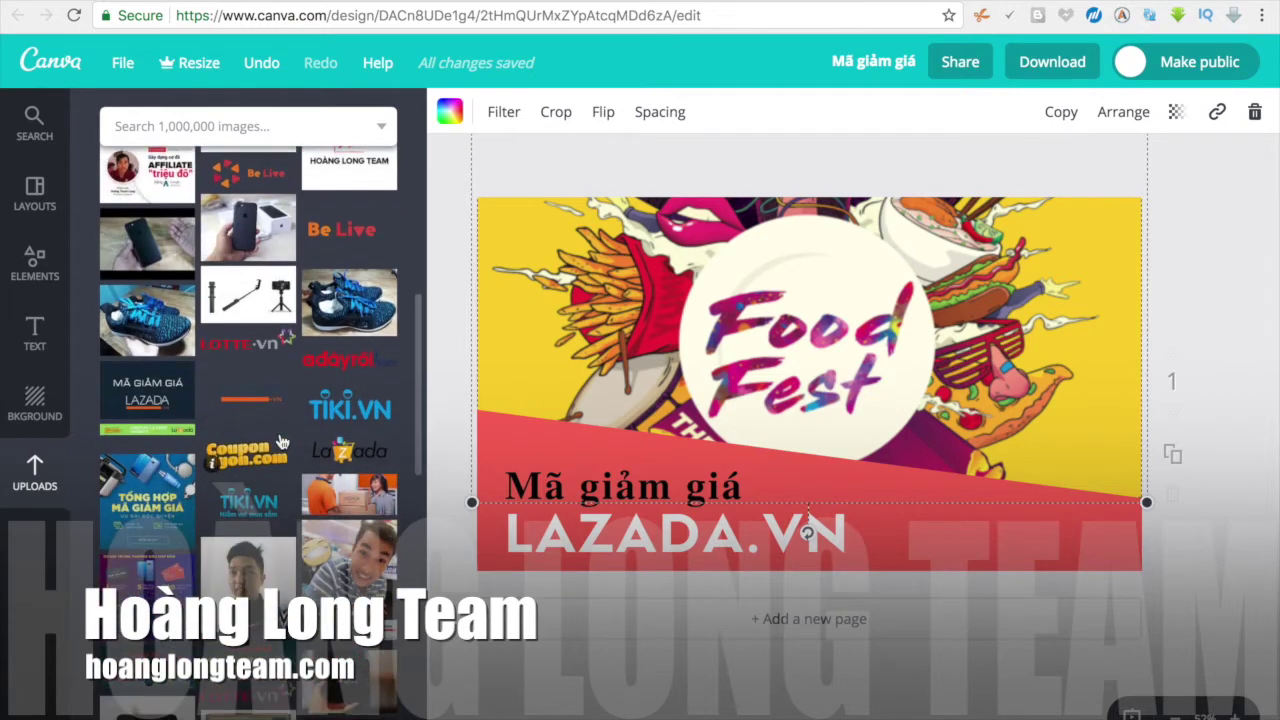
scroll(282, 443, down, 1)
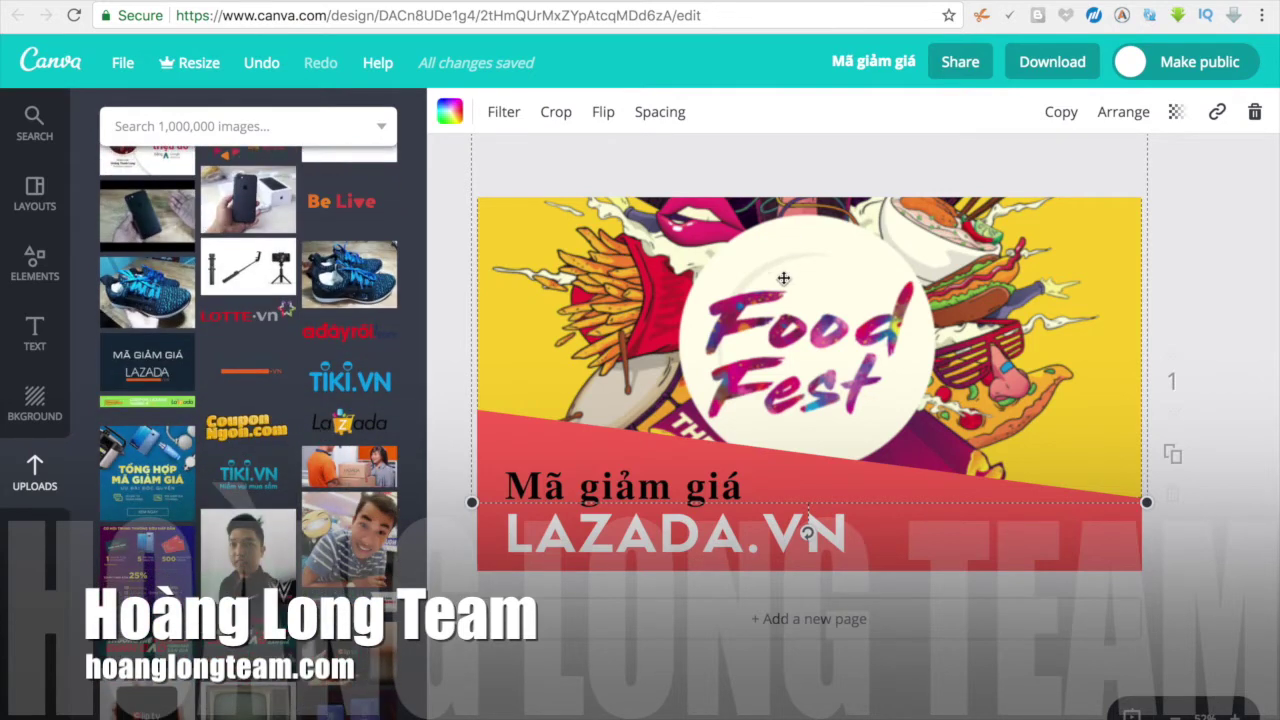
scroll(258, 531, down, 6)
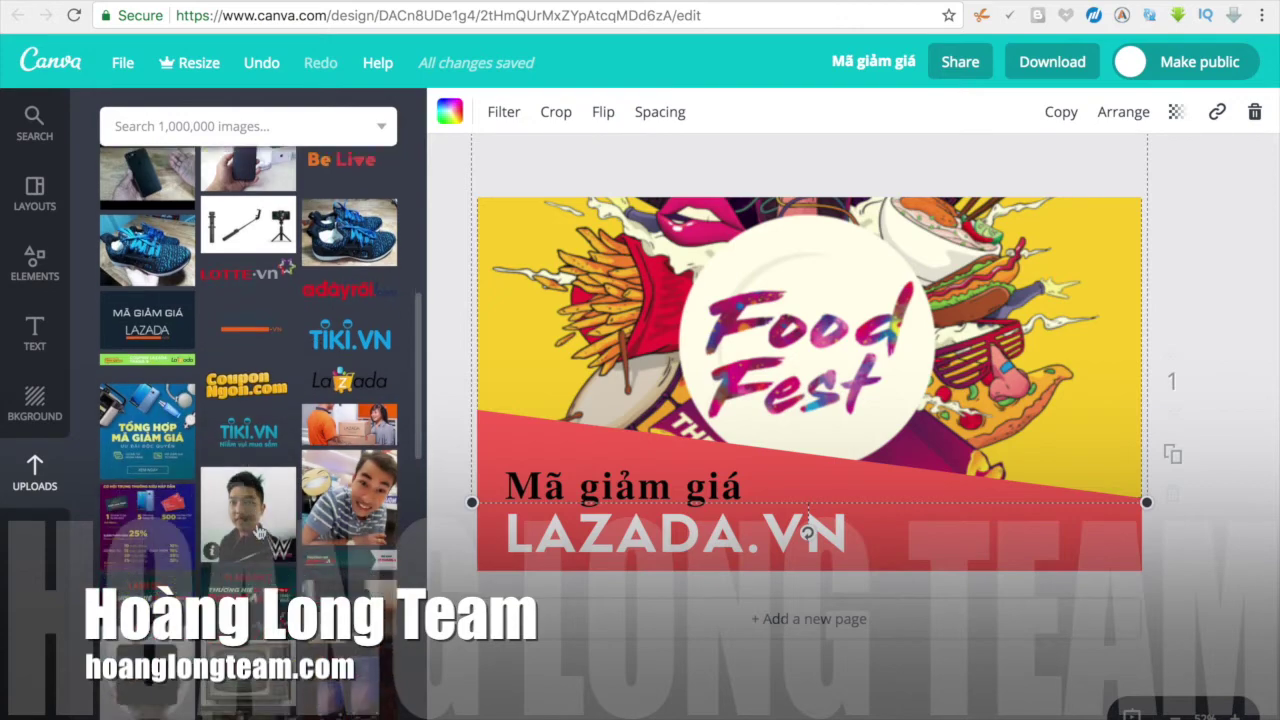
scroll(258, 531, down, 5)
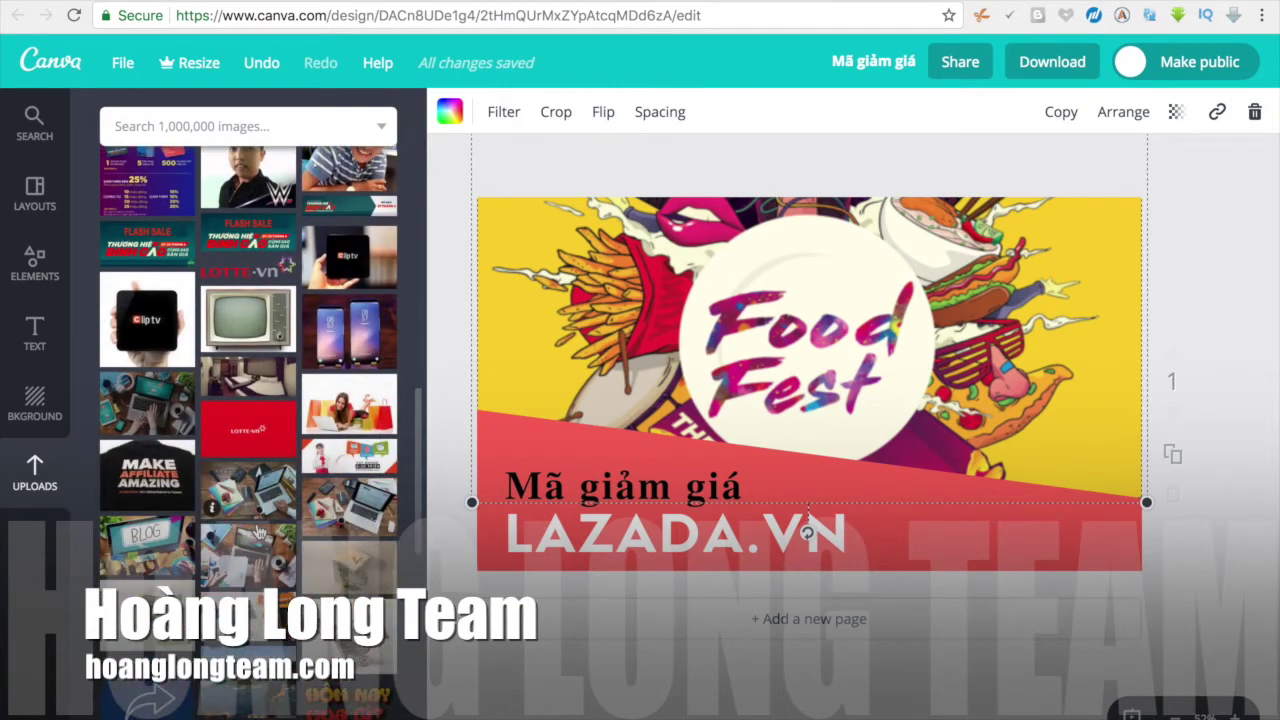
scroll(258, 531, down, 6)
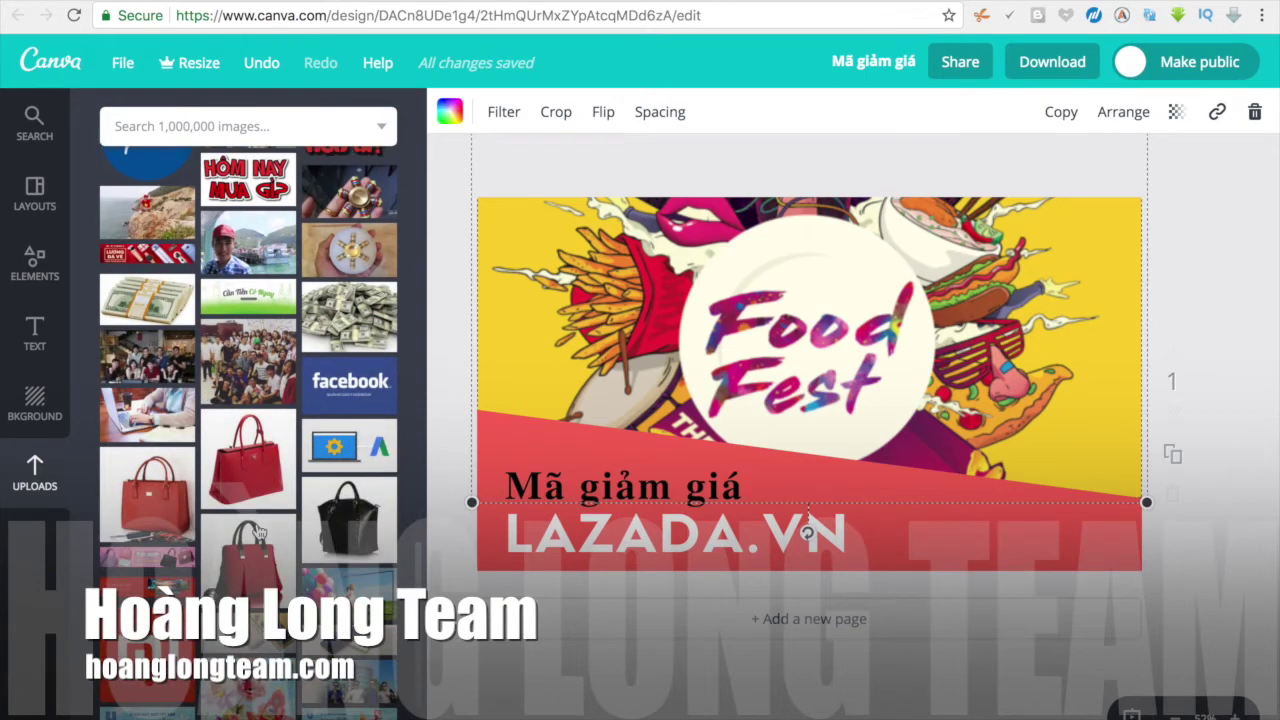
scroll(258, 531, up, 12)
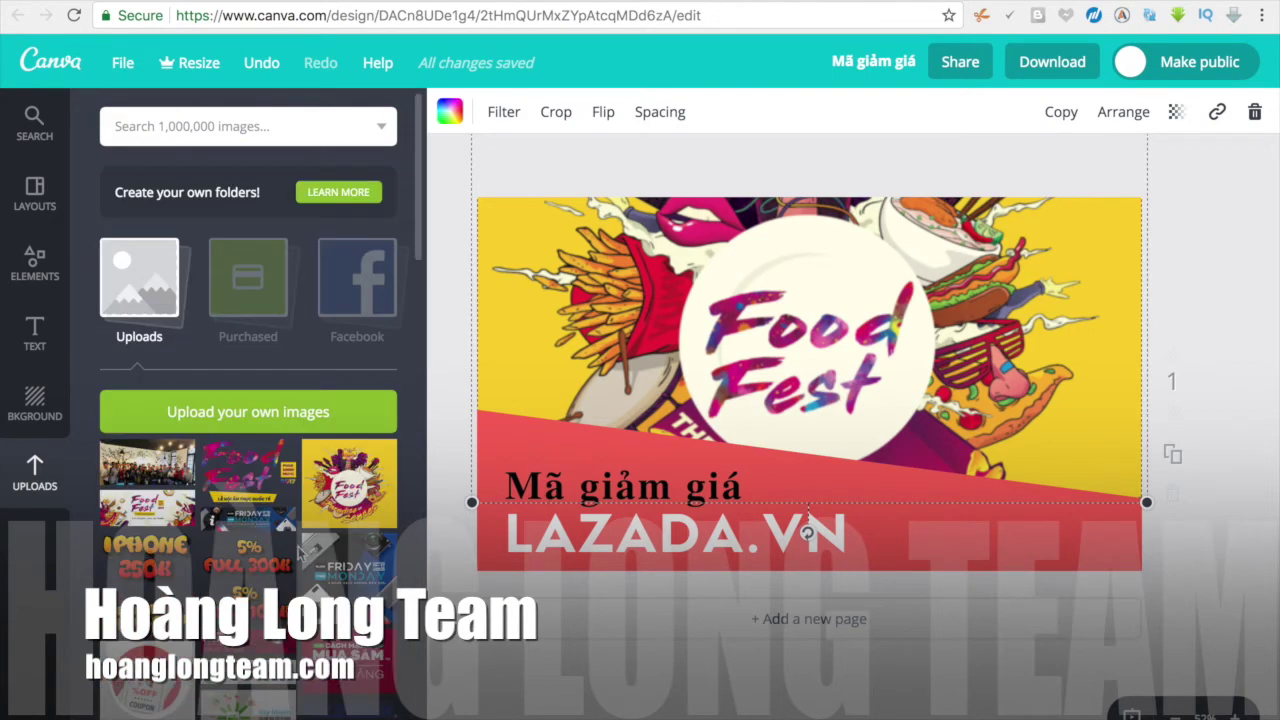
Step: Replace the banner's Food Fest artwork with the uploaded Black Friday Cyber Monday image, align it to fill the banner, and download the design
drag(353, 578, 828, 408)
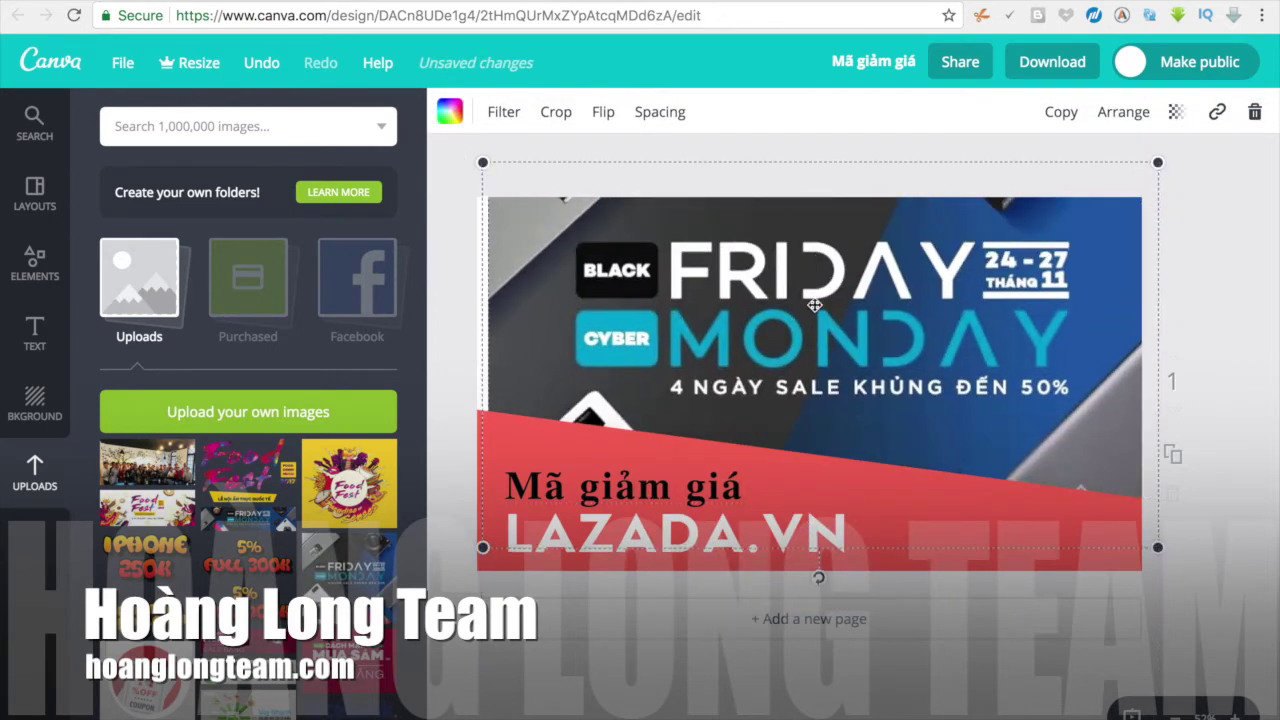
drag(799, 285, 789, 288)
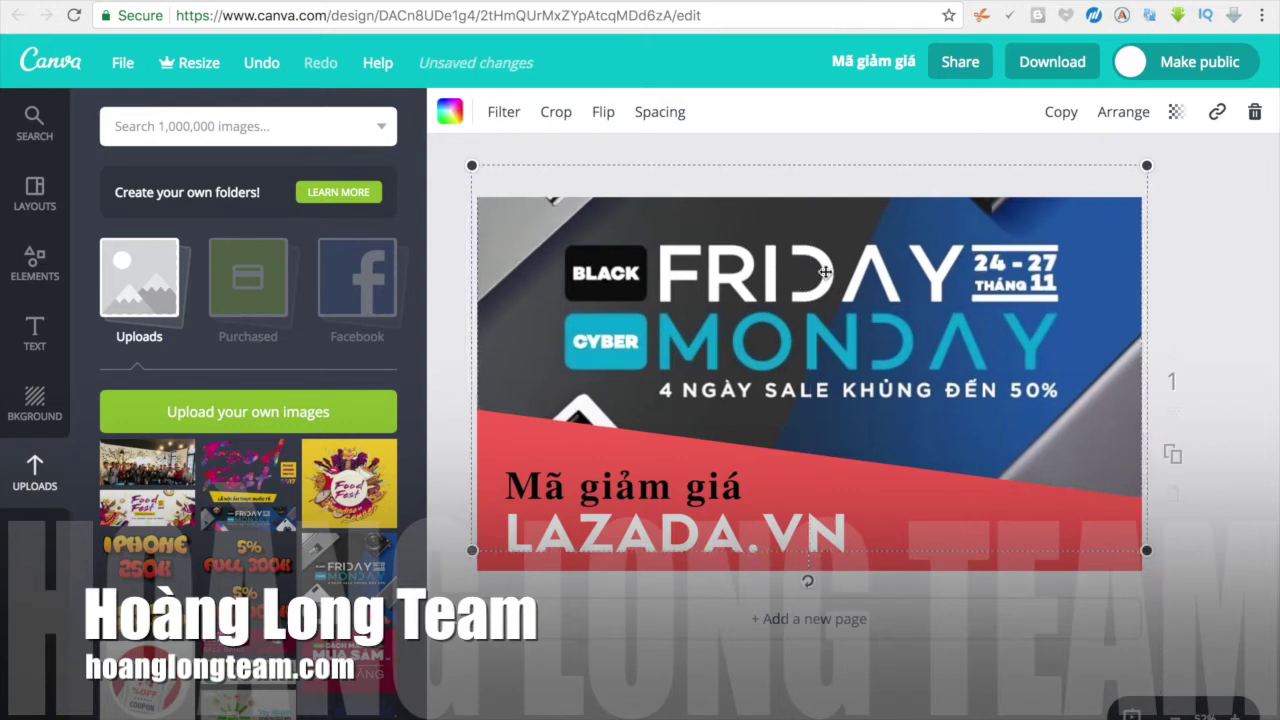
click(1215, 245)
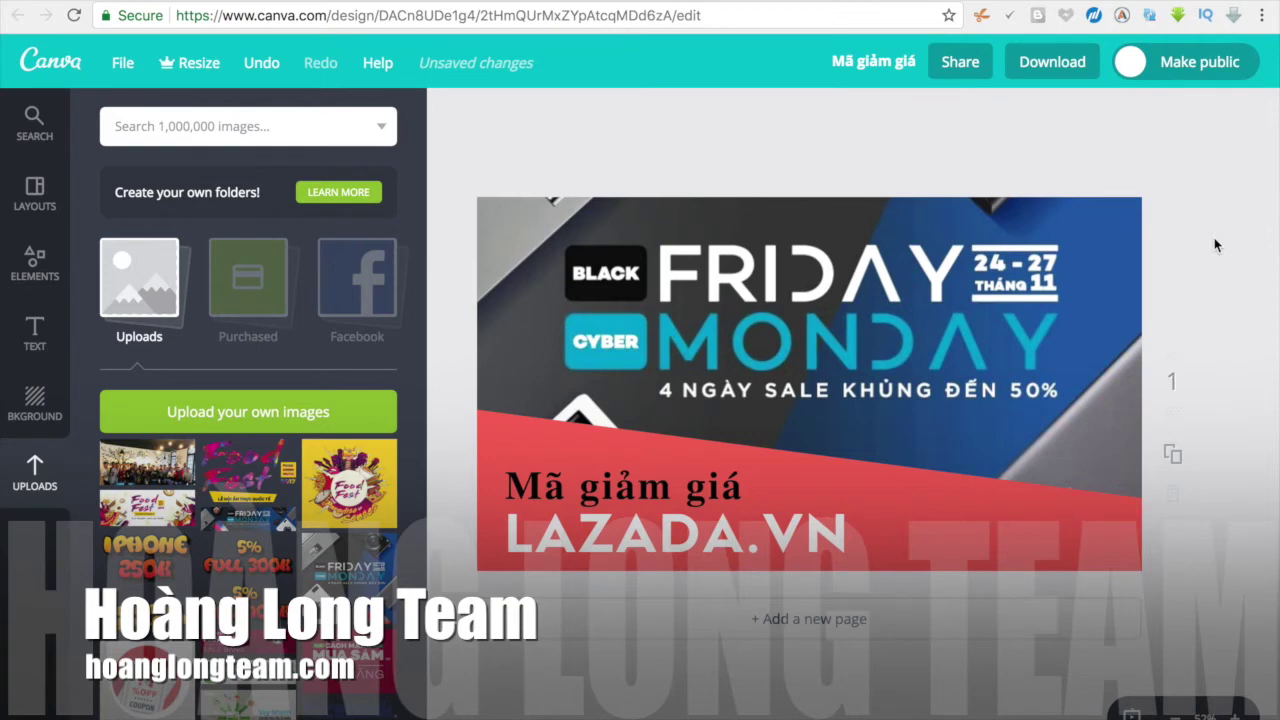
click(1054, 60)
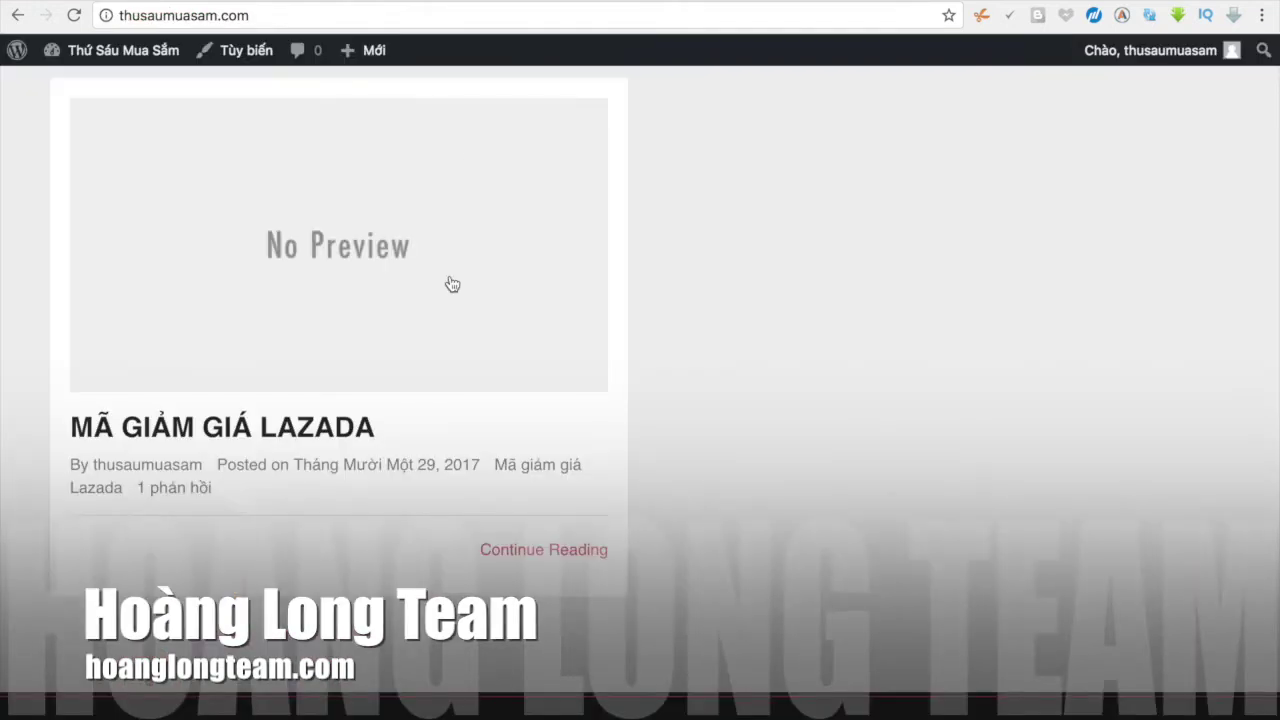
Step: Switch to the thusaumuasam.com front page and open the "Mã giảm giá Lazada" post for editing
scroll(450, 280, up, 5)
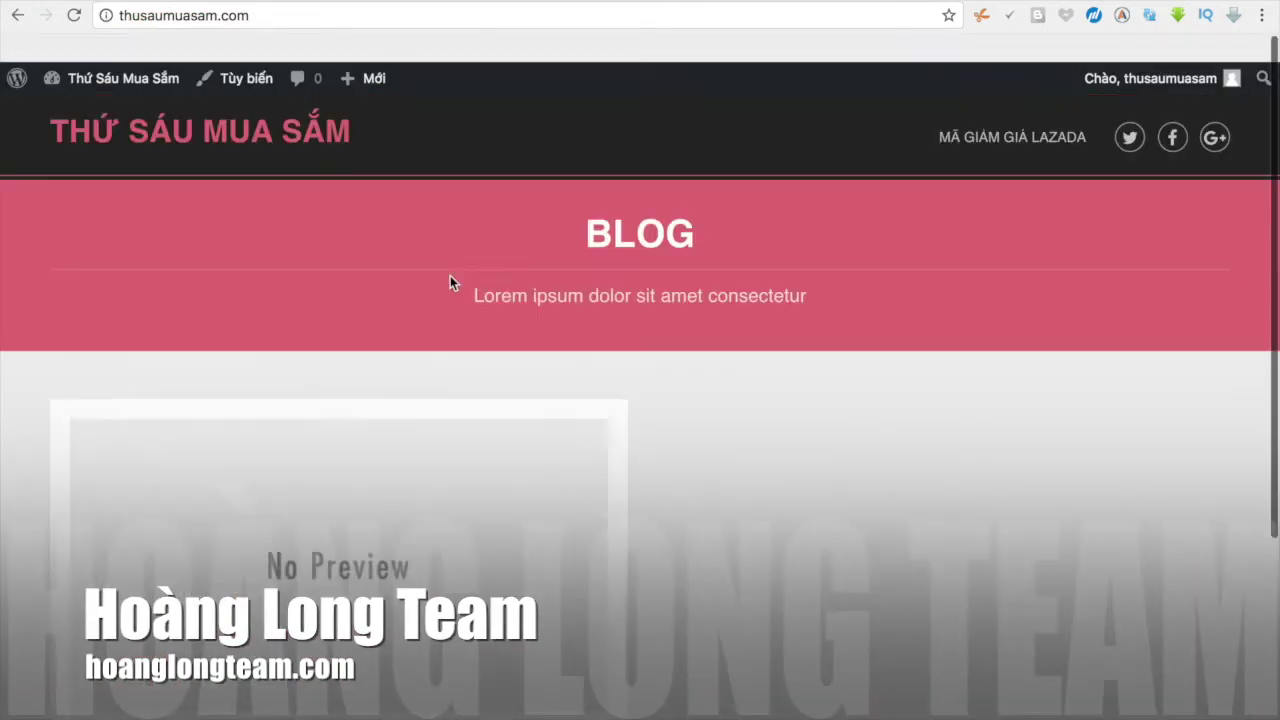
scroll(373, 526, down, 1)
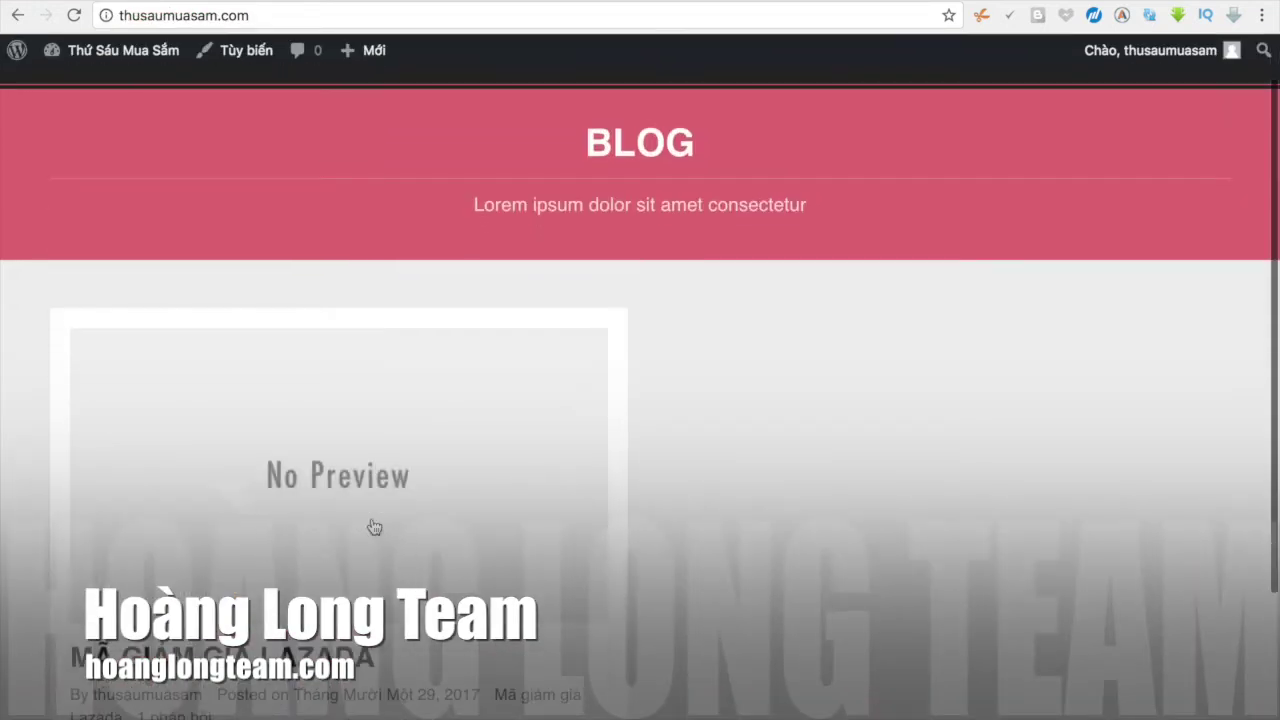
click(371, 526)
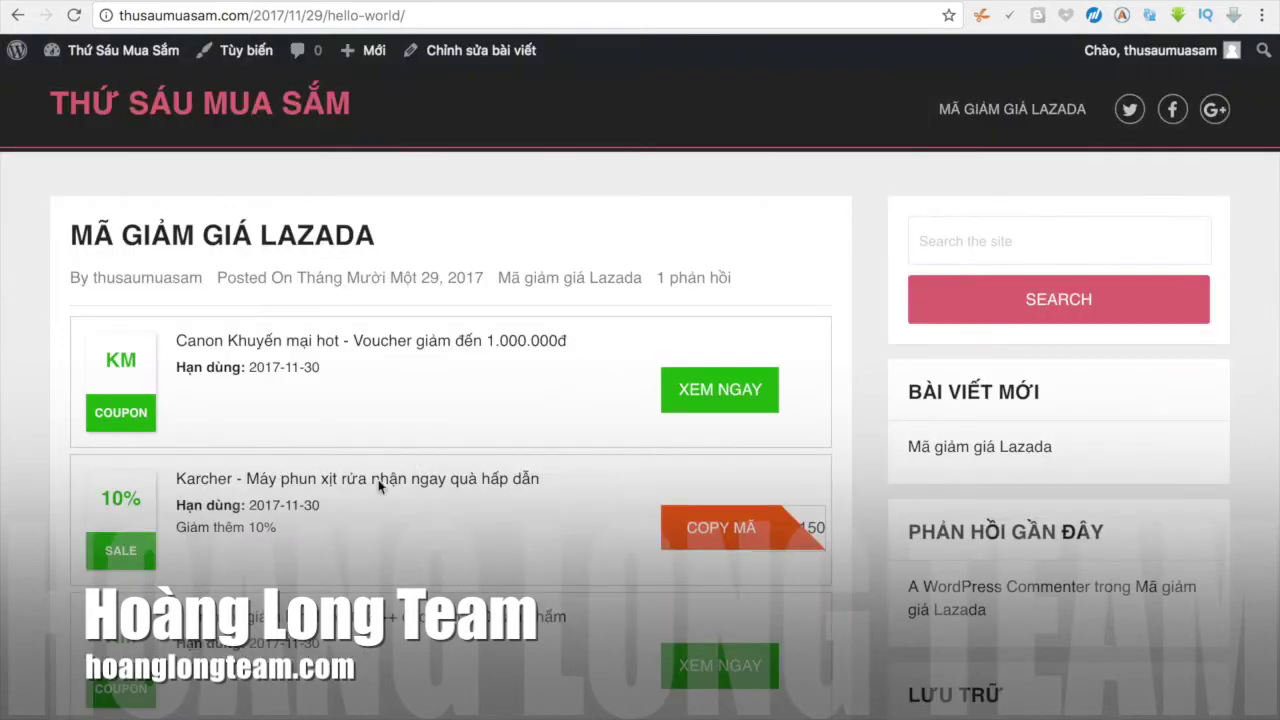
click(480, 52)
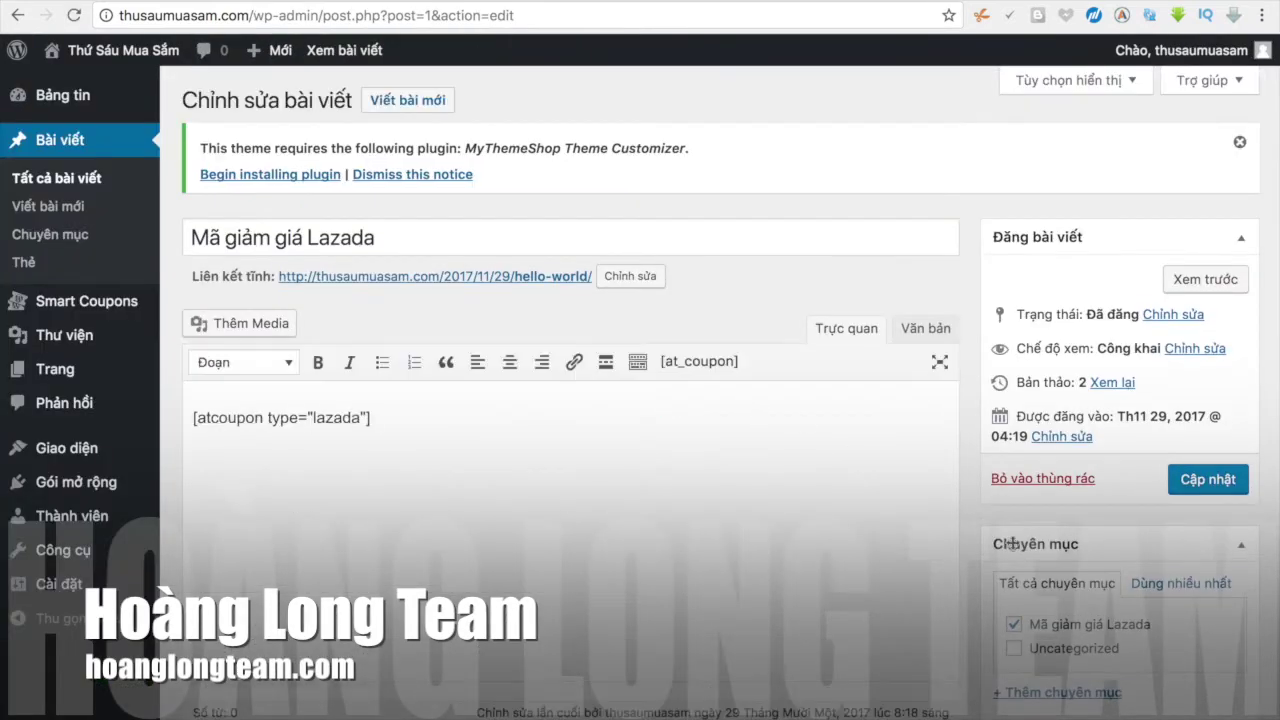
Step: Upload "Mã giảm giá (3).png" from Downloads as the Lazada post's featured image and update the post
scroll(1013, 543, down, 5)
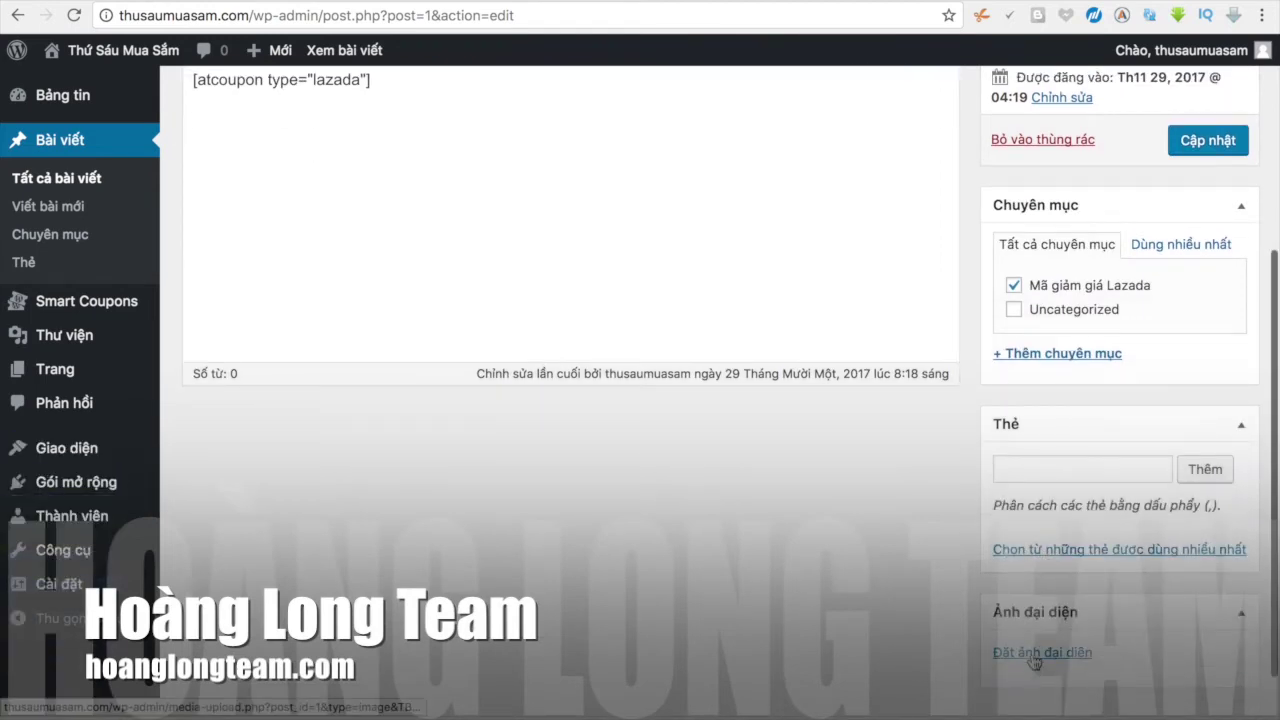
click(1035, 654)
click(625, 396)
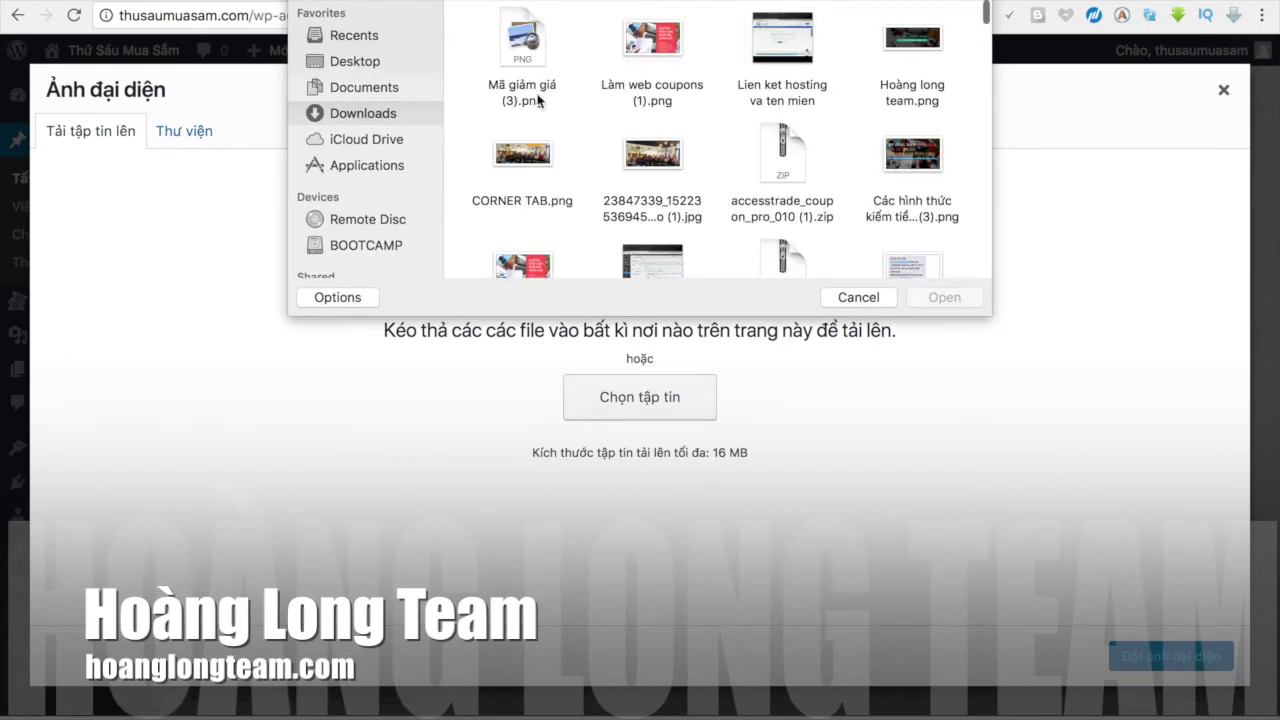
click(538, 99)
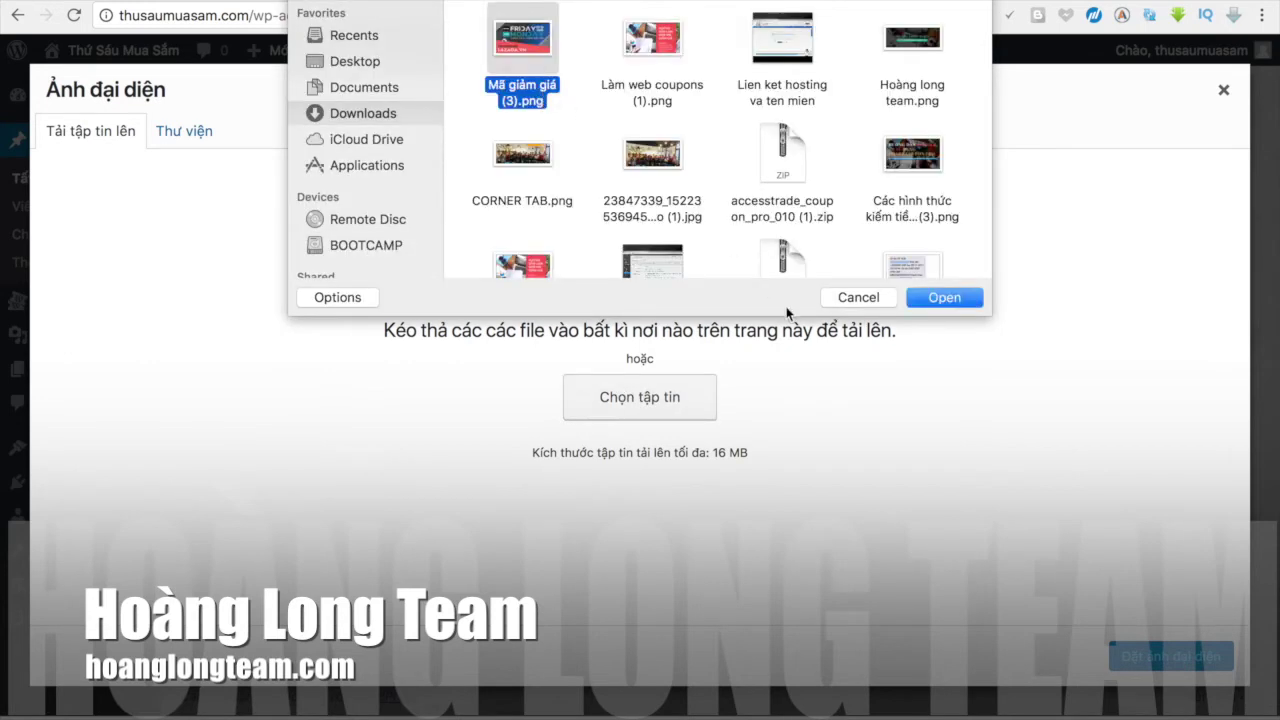
click(945, 302)
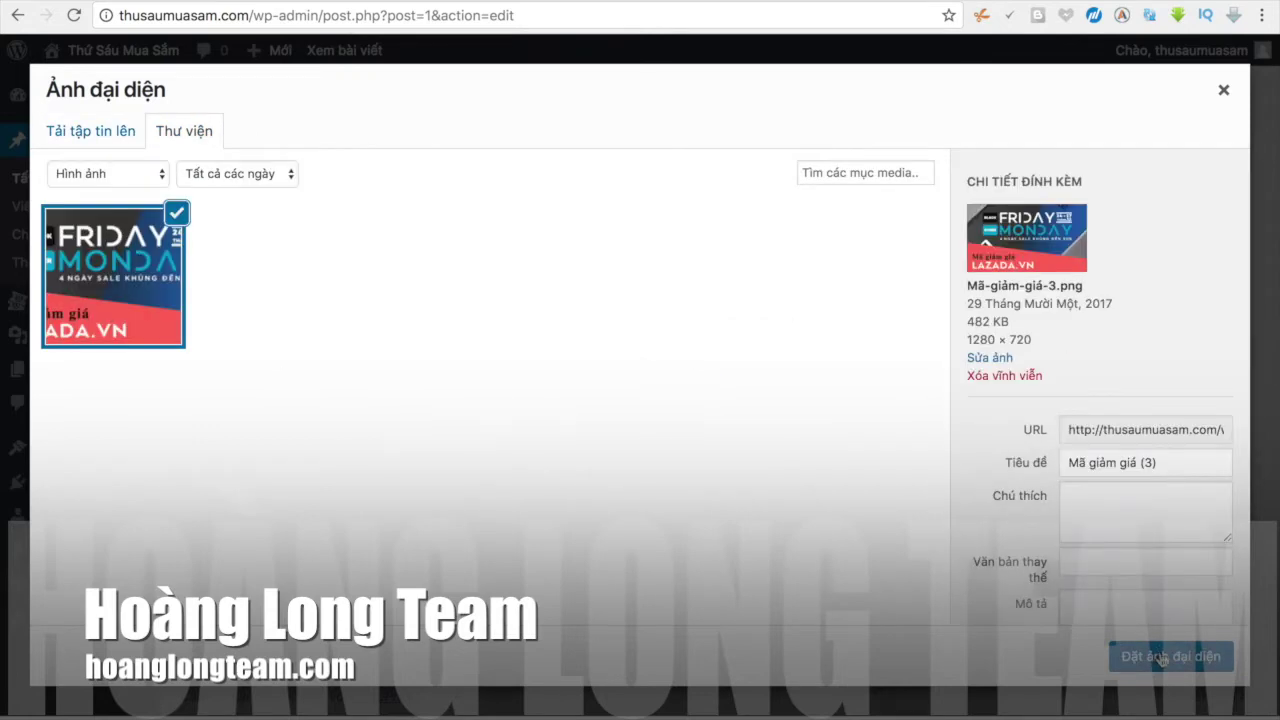
click(1160, 657)
scroll(674, 435, up, 5)
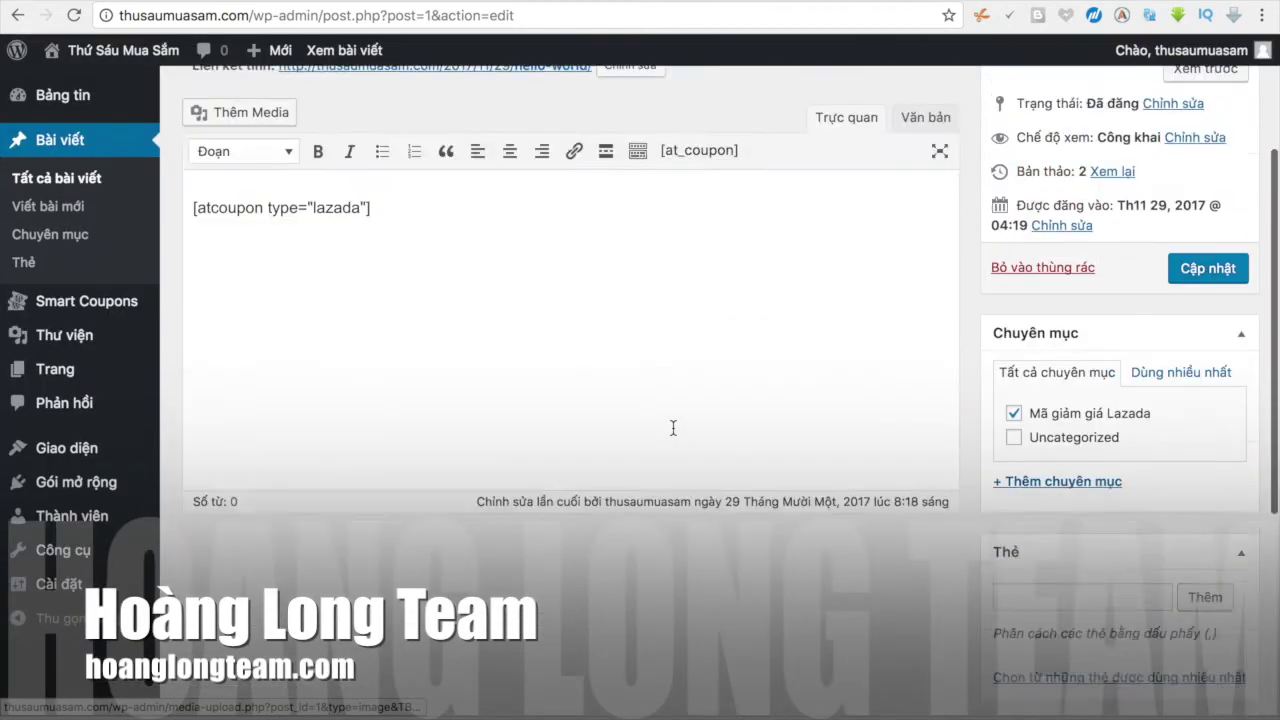
click(1225, 484)
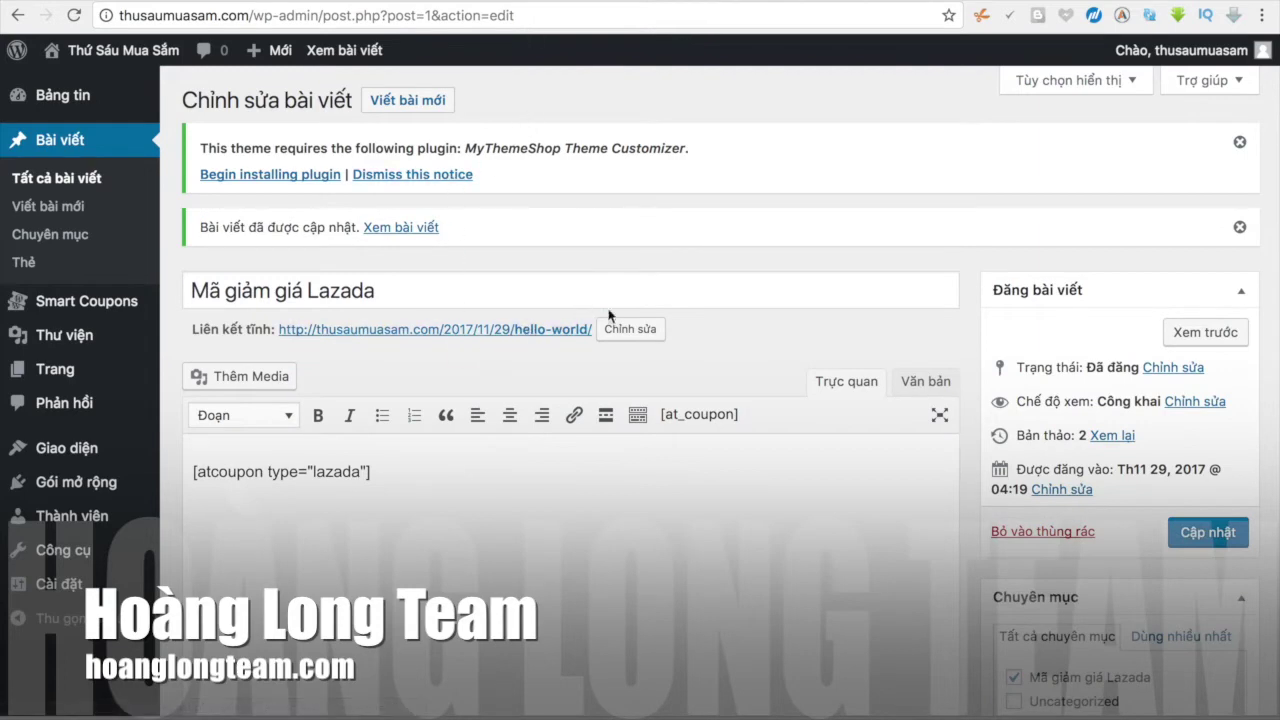
Step: View the updated Lazada post and check its featured image on the site's front page
click(472, 330)
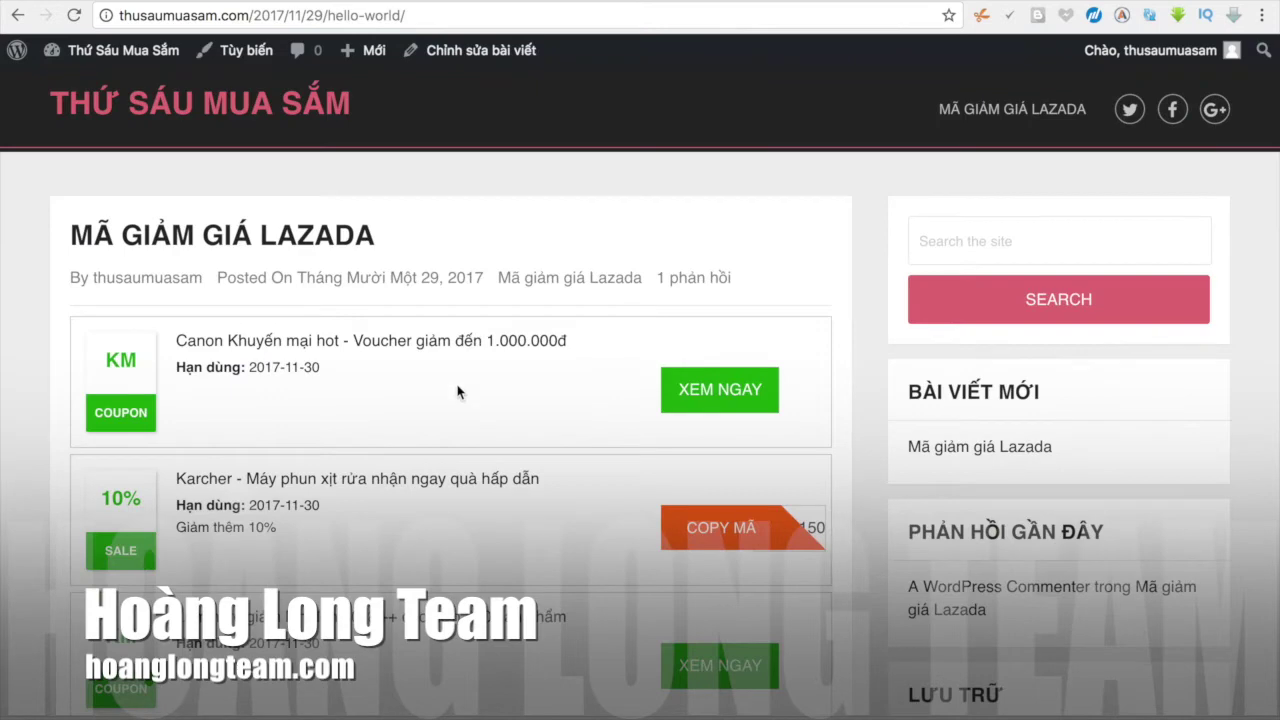
scroll(458, 392, down, 1)
scroll(458, 392, up, 1)
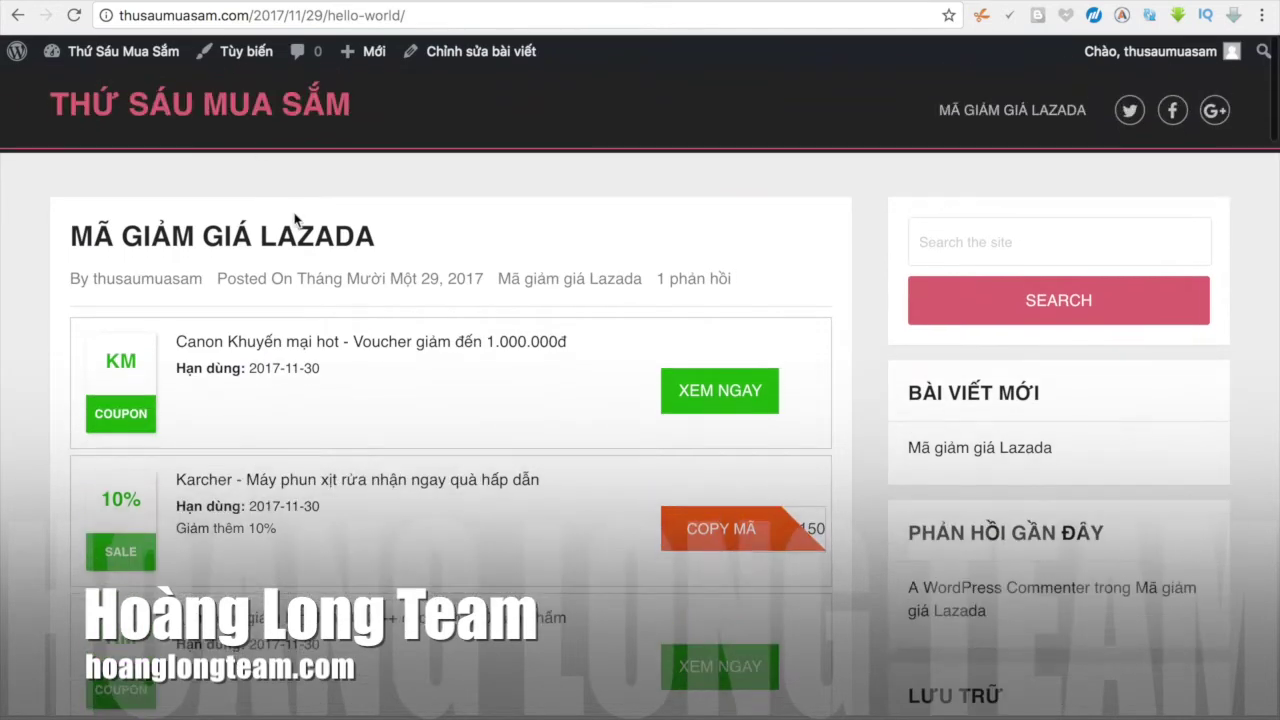
scroll(657, 437, down, 3)
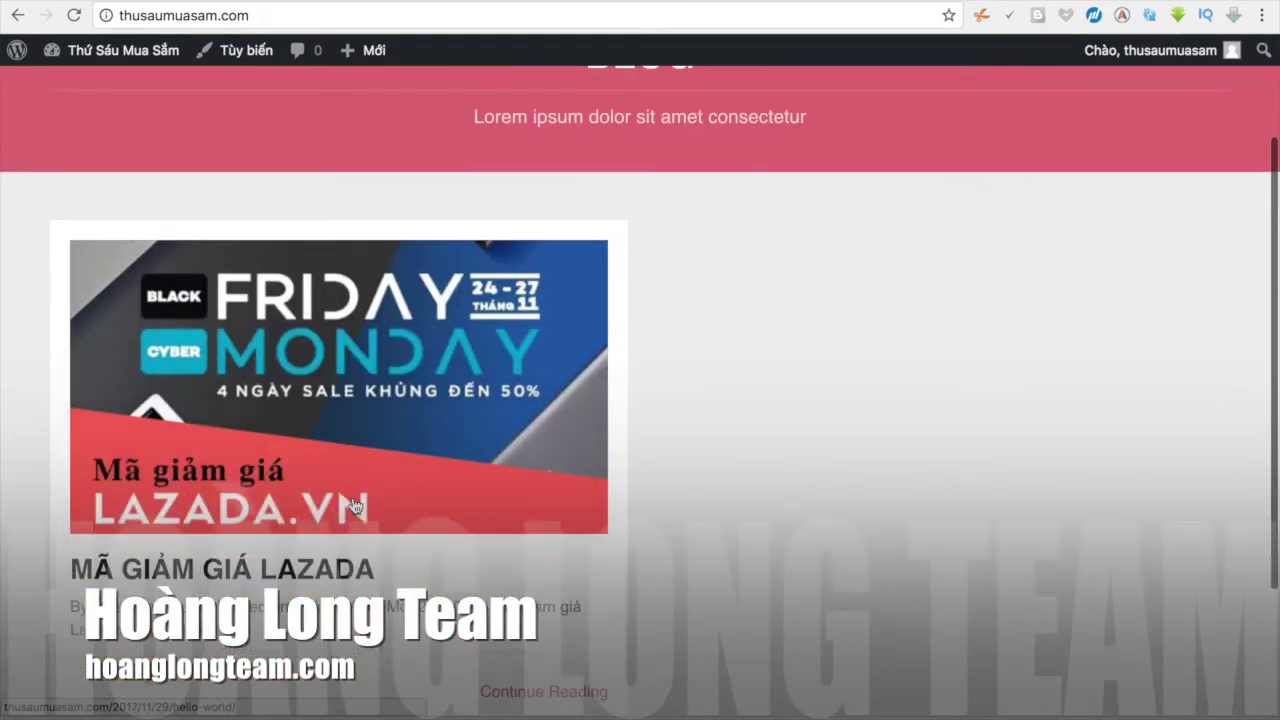
scroll(657, 437, down, 2)
scroll(657, 437, up, 1)
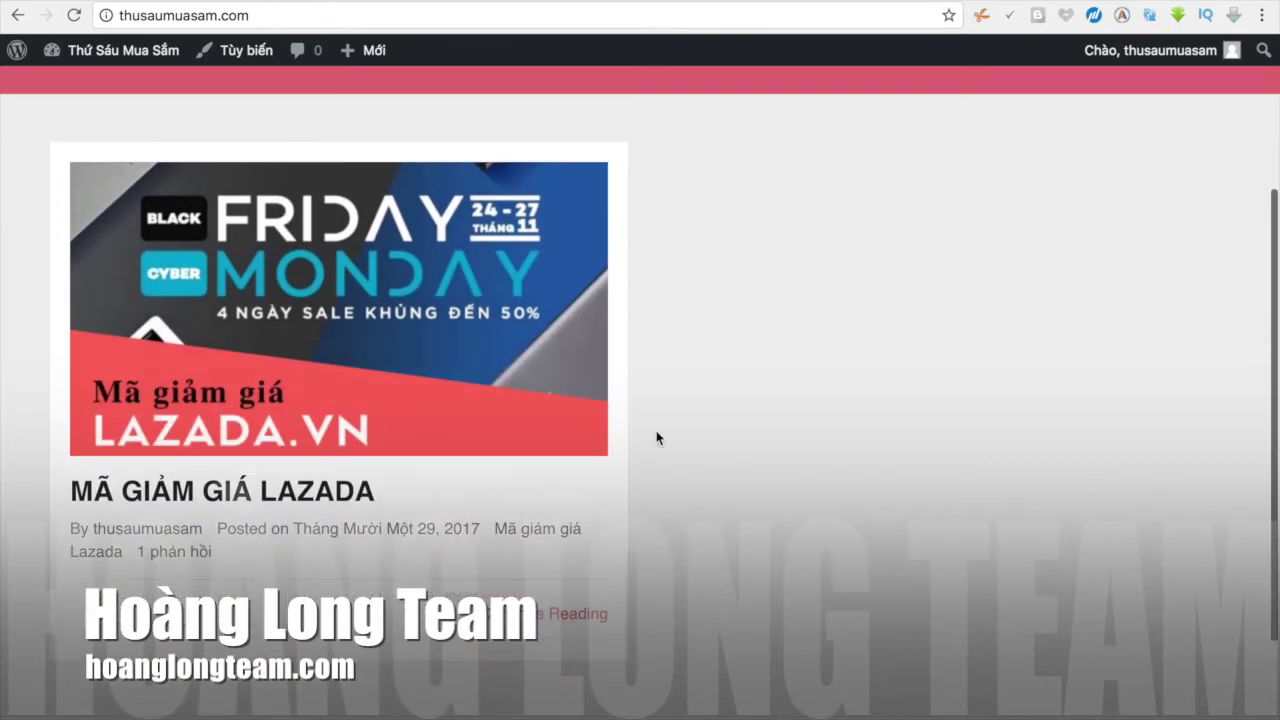
scroll(657, 437, up, 1)
scroll(657, 437, down, 2)
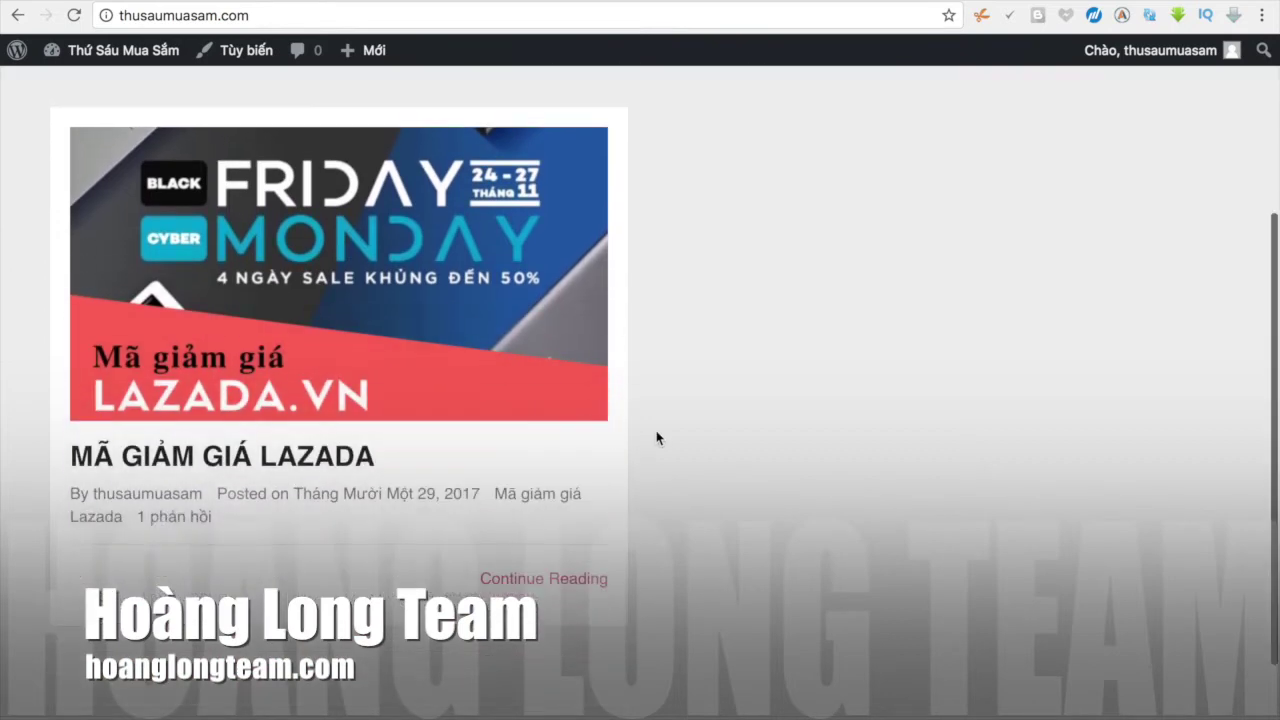
scroll(657, 437, up, 5)
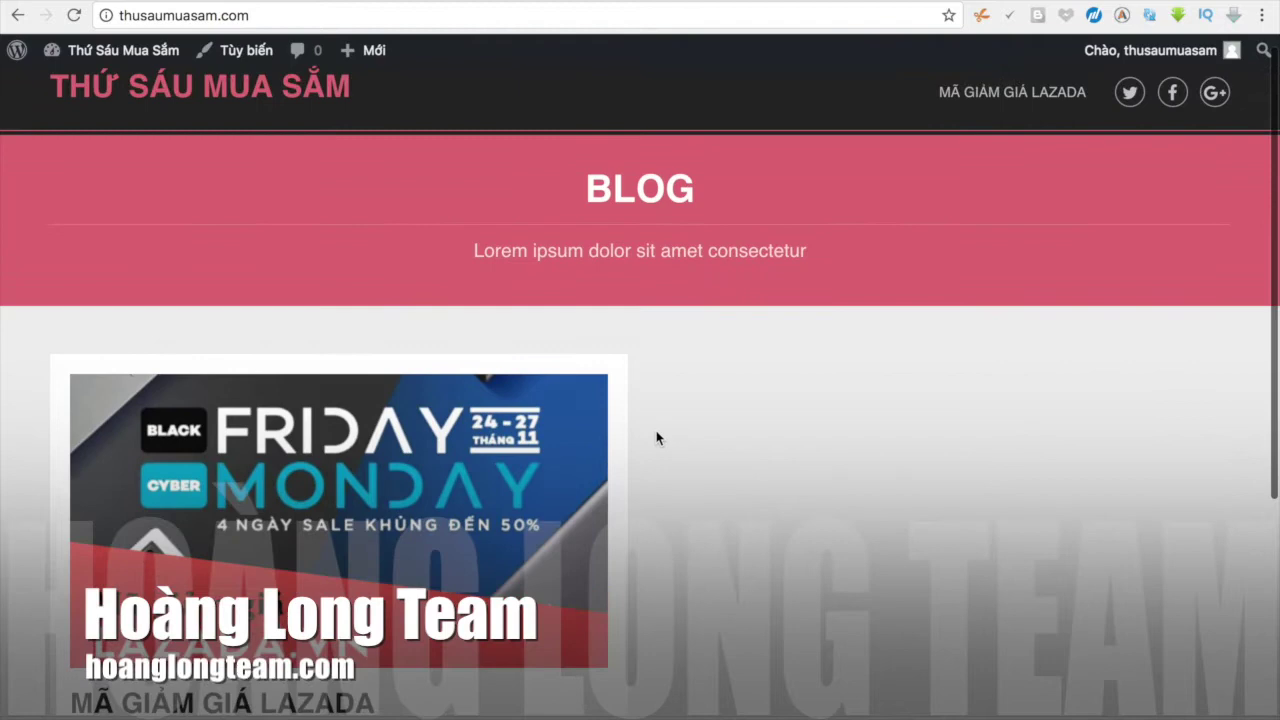
Step: Return to the "Mã giảm giá Lazada" post page and reopen the post in the editor
click(17, 15)
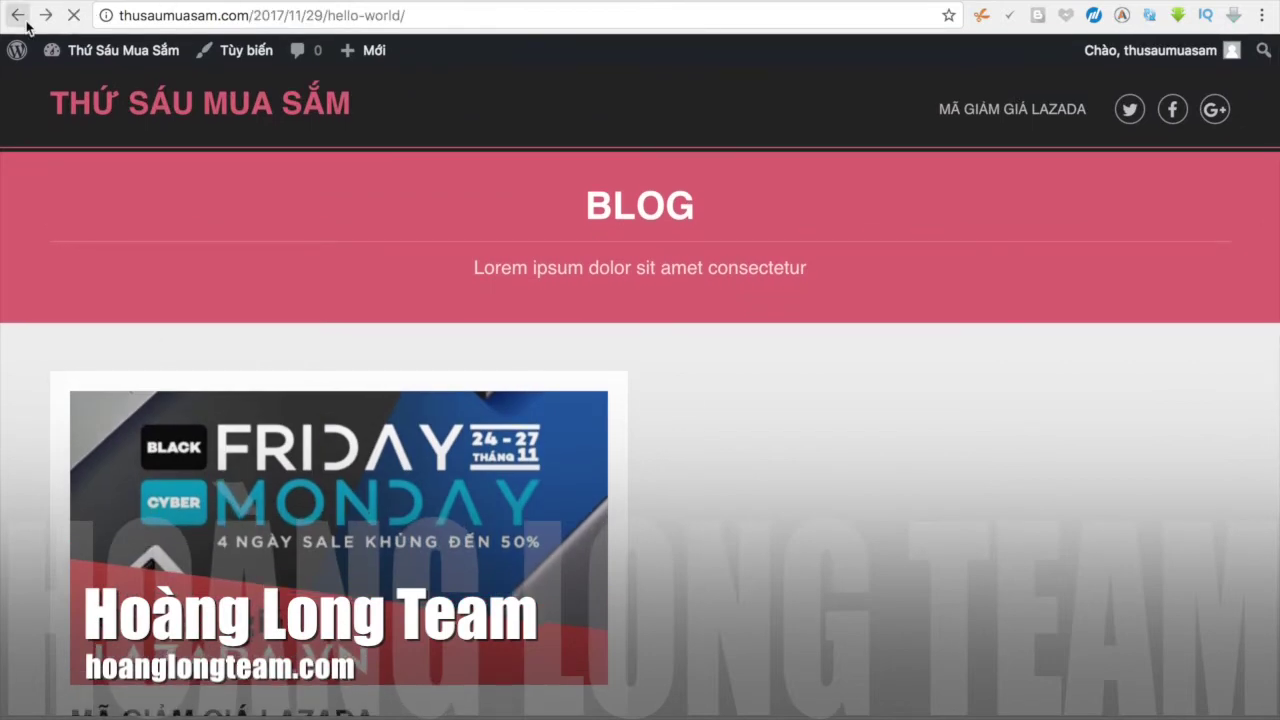
click(17, 15)
key(alt+Right)
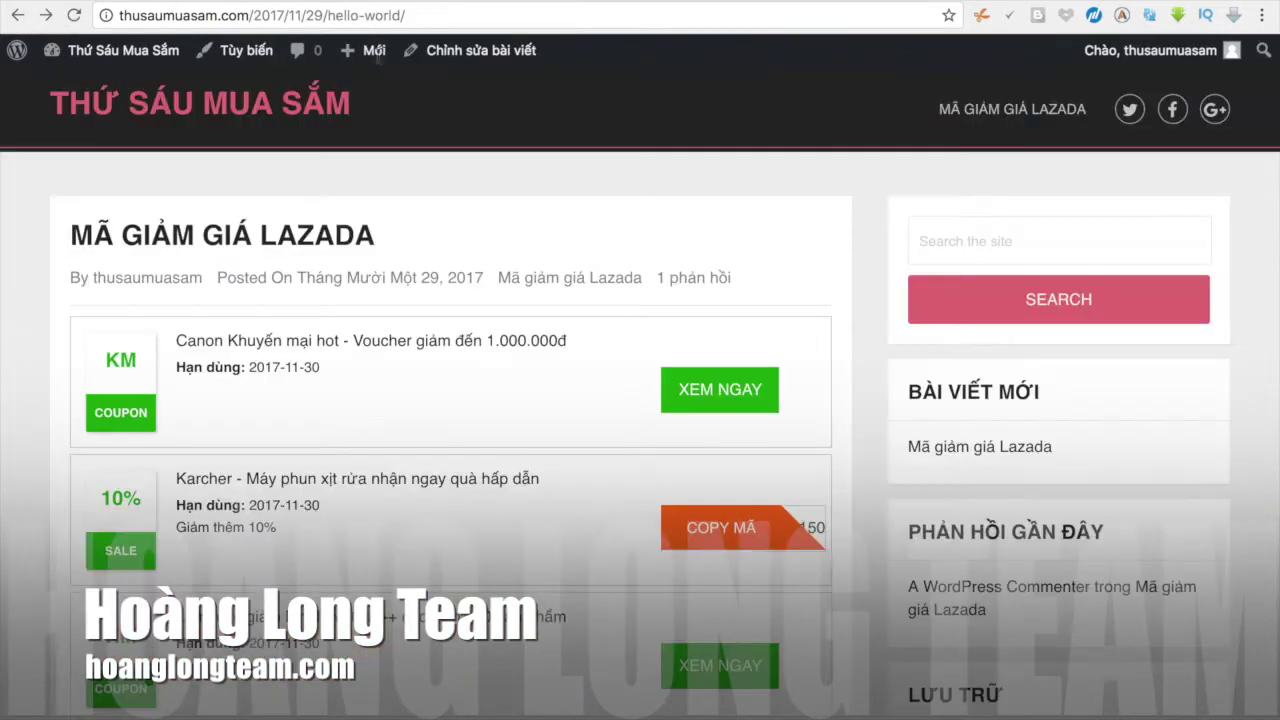
click(455, 60)
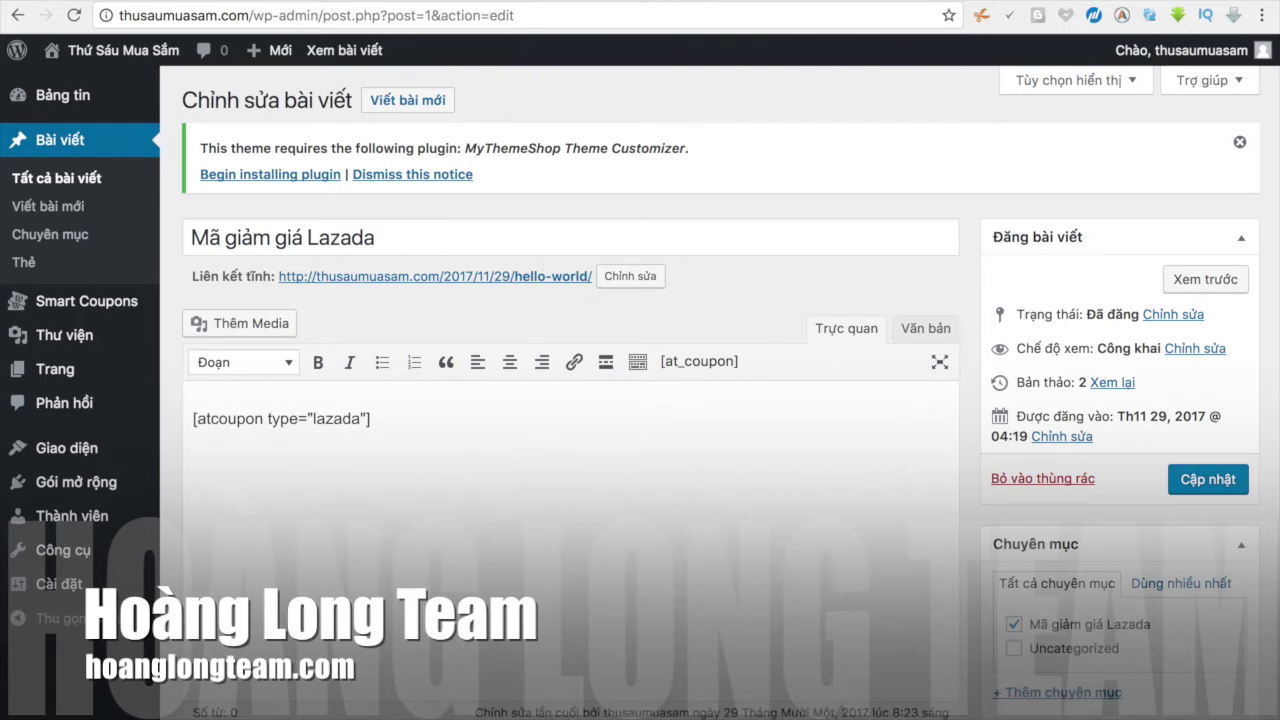
Step: Load the site's front page at thusaumuasam.com
click(527, 12)
text(thusaumuasam.com)
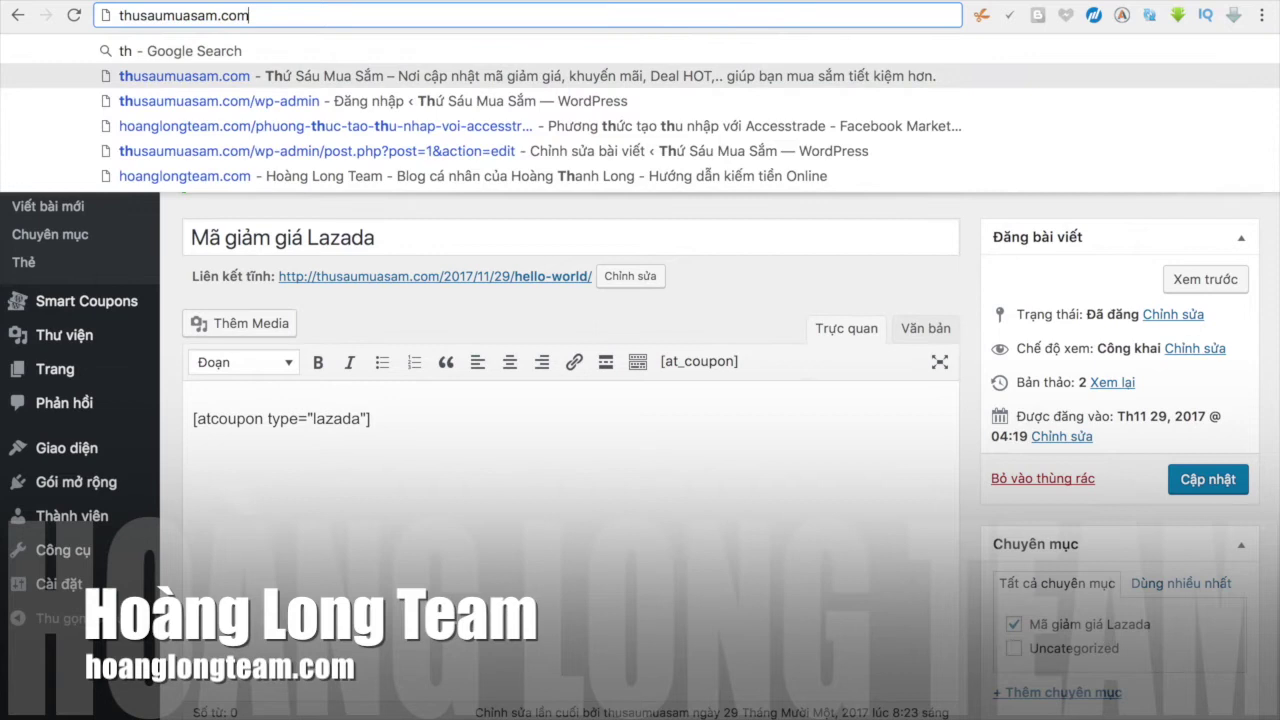
key(Return)
Step: Open the navigation menu editing page in the WordPress admin's appearance settings
mouse_move(1112, 53)
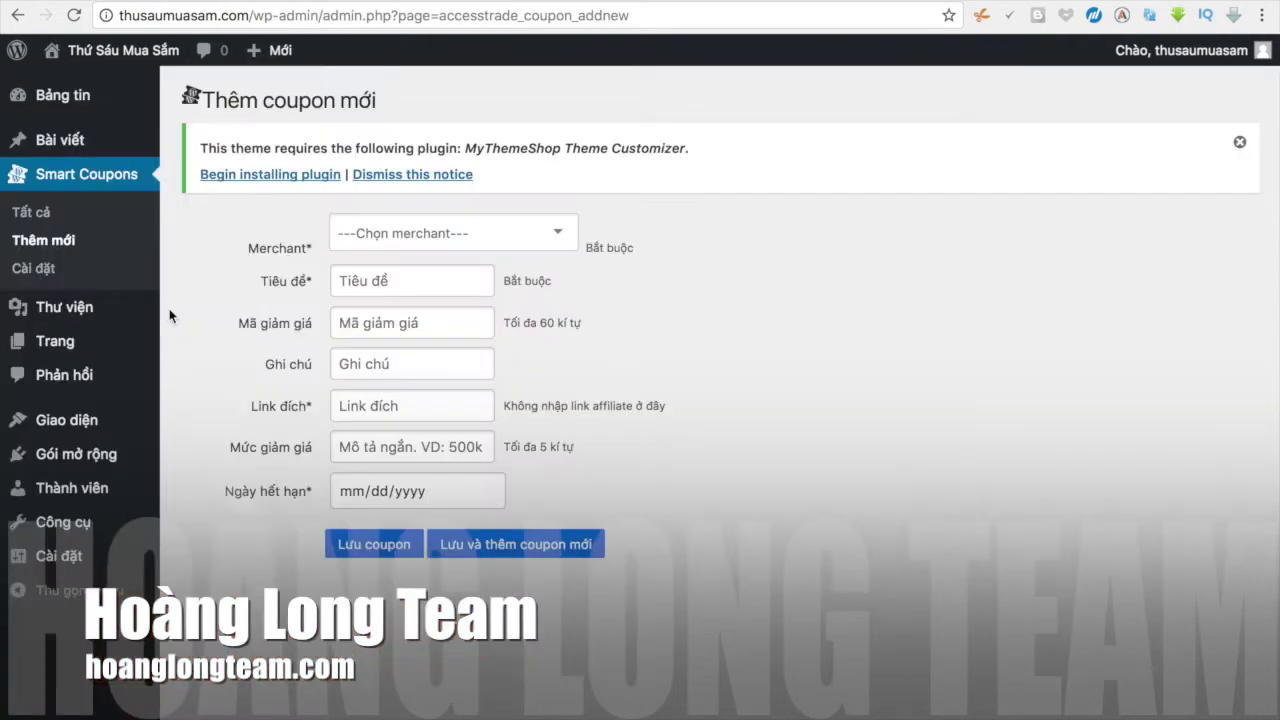
mouse_move(72, 422)
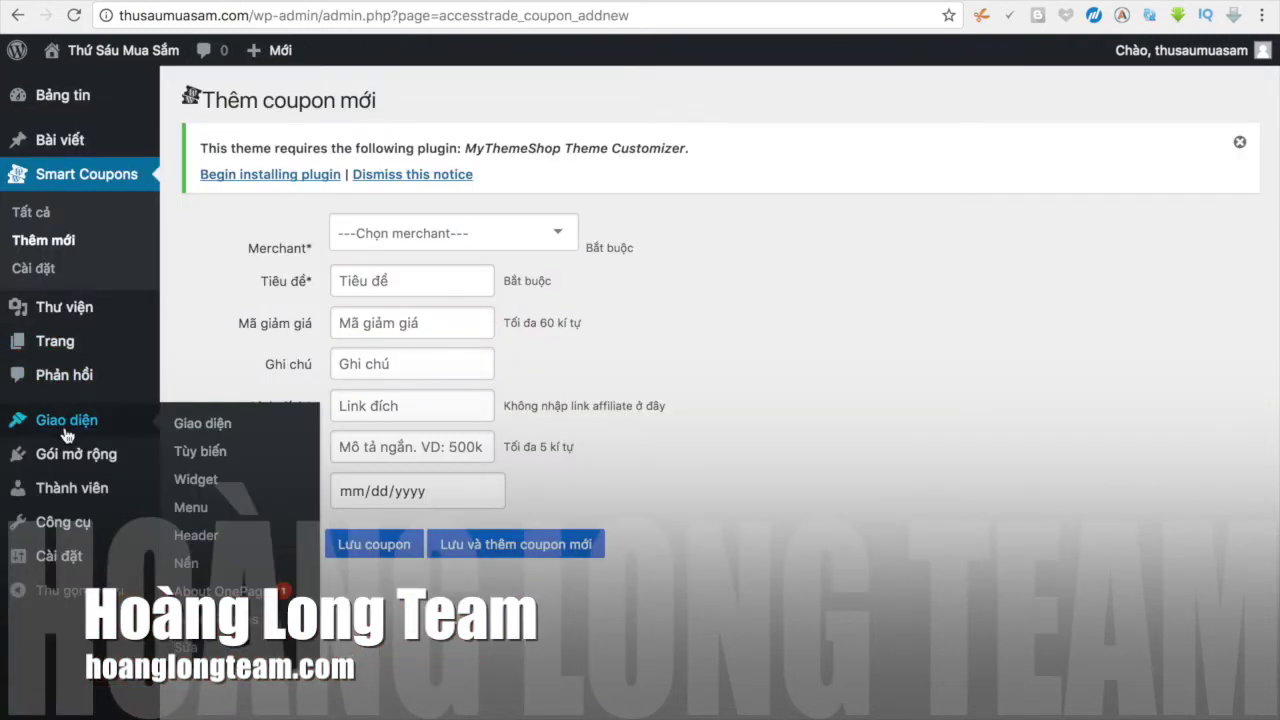
click(196, 508)
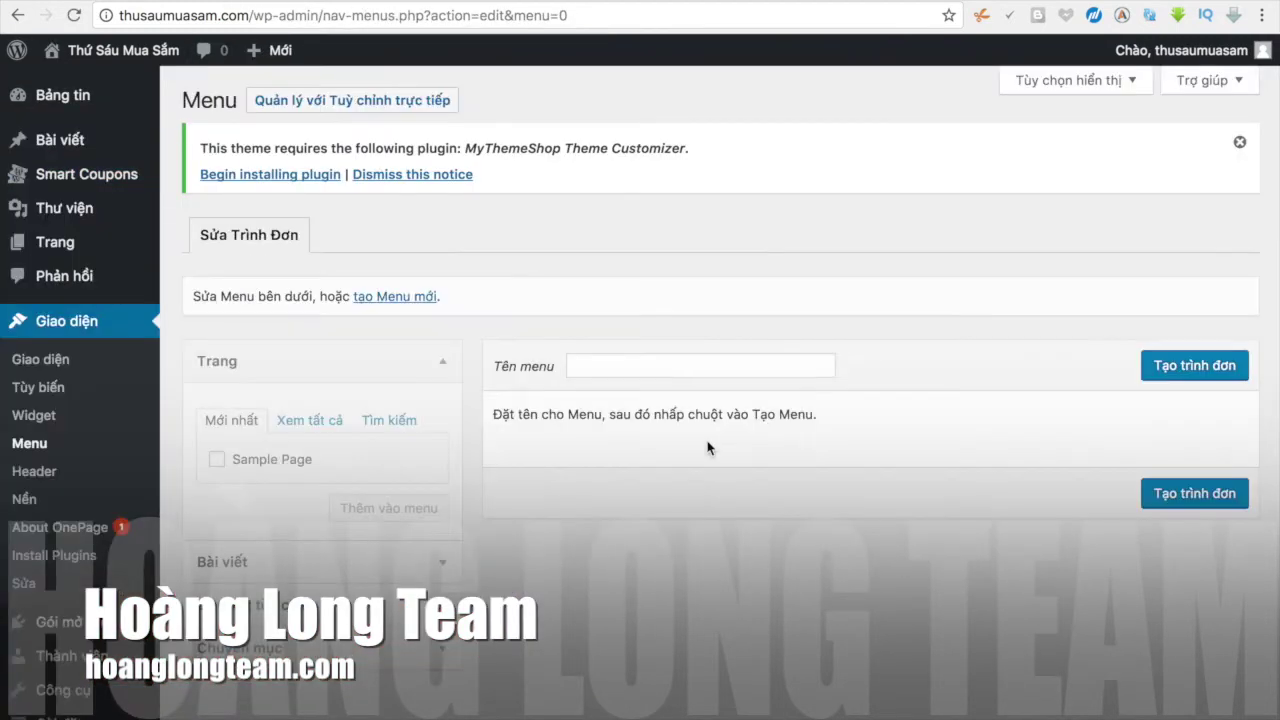
Step: Create a new navigation menu named "Menu"
click(628, 363)
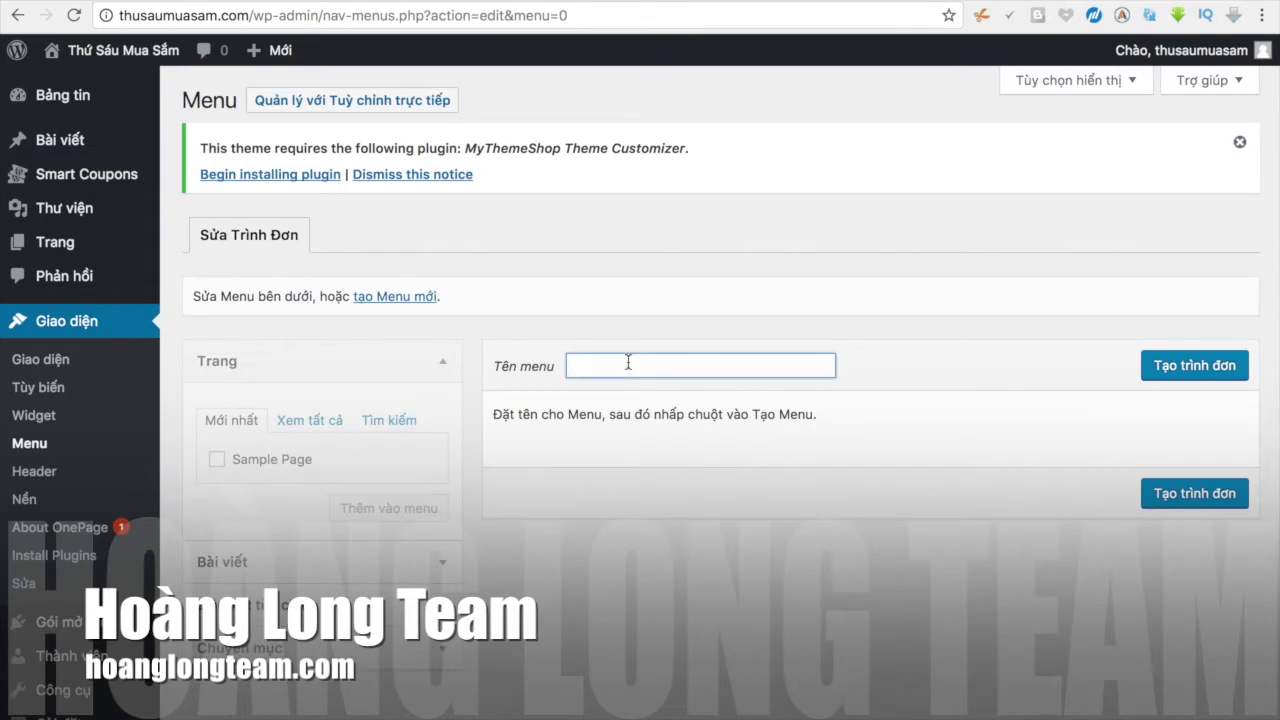
text(Menu)
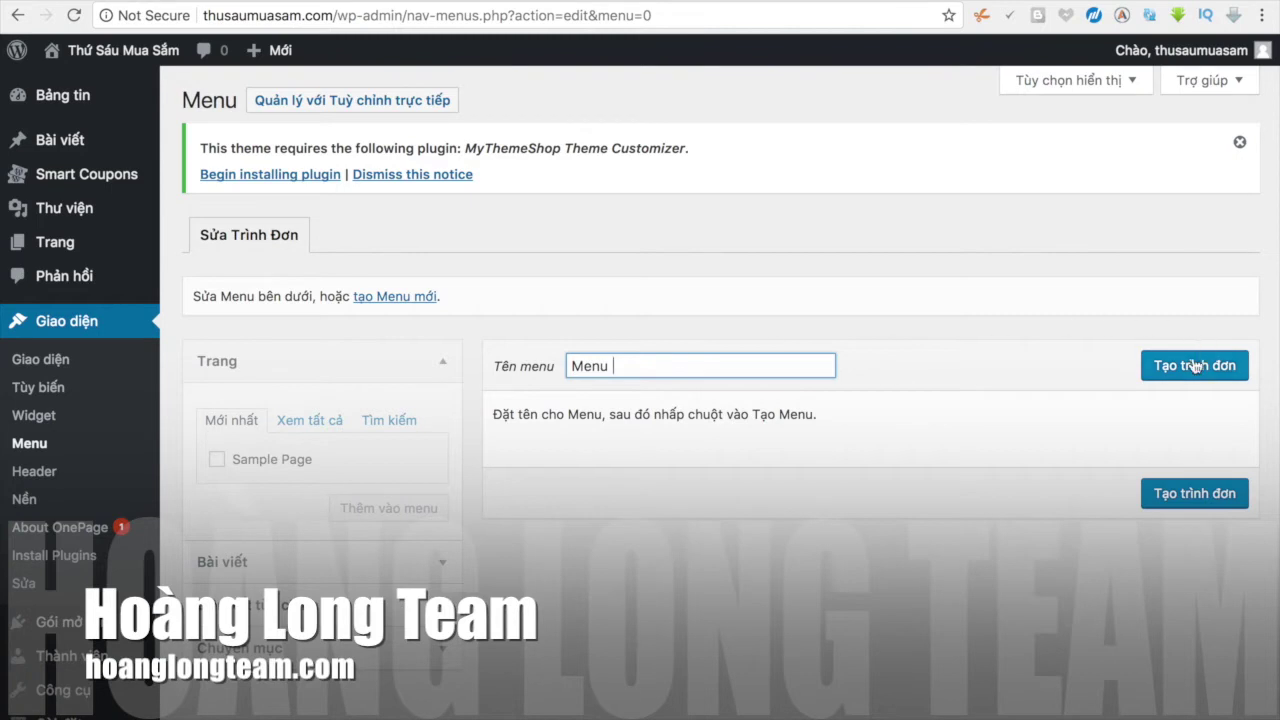
click(1192, 368)
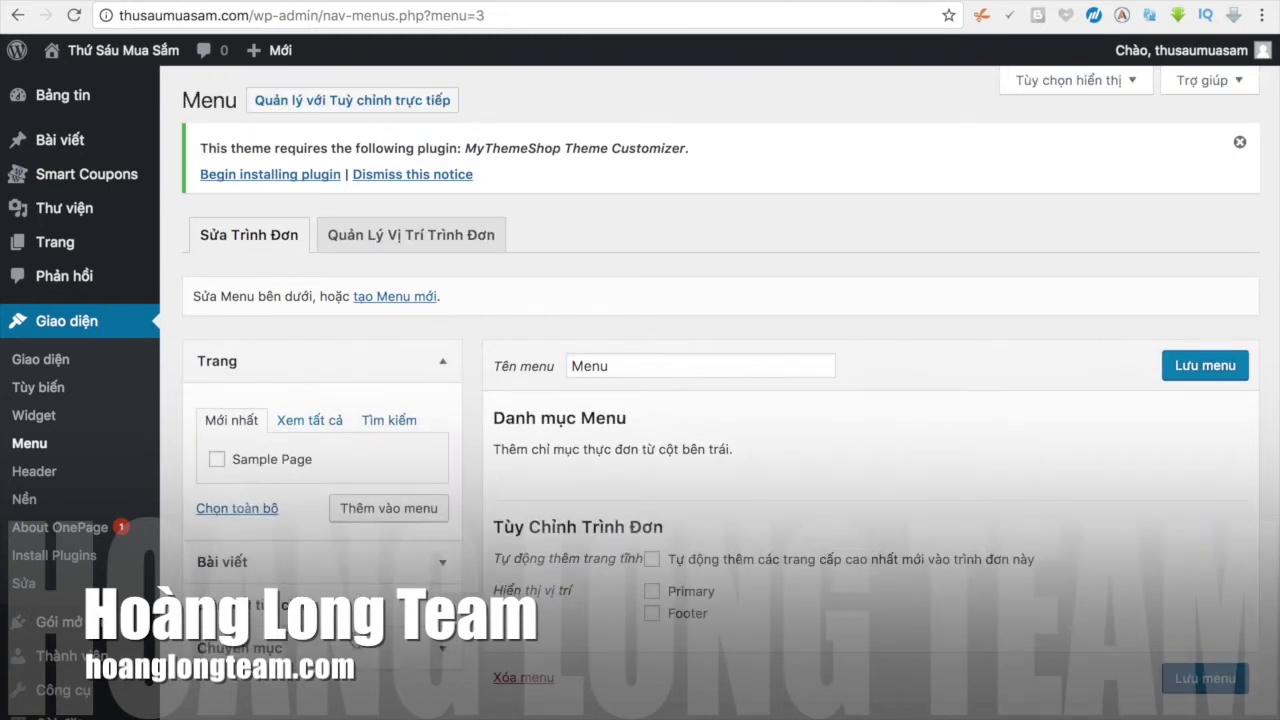
Step: Start a new custom link for the menu with the link text "Mã giảm giá"
click(368, 650)
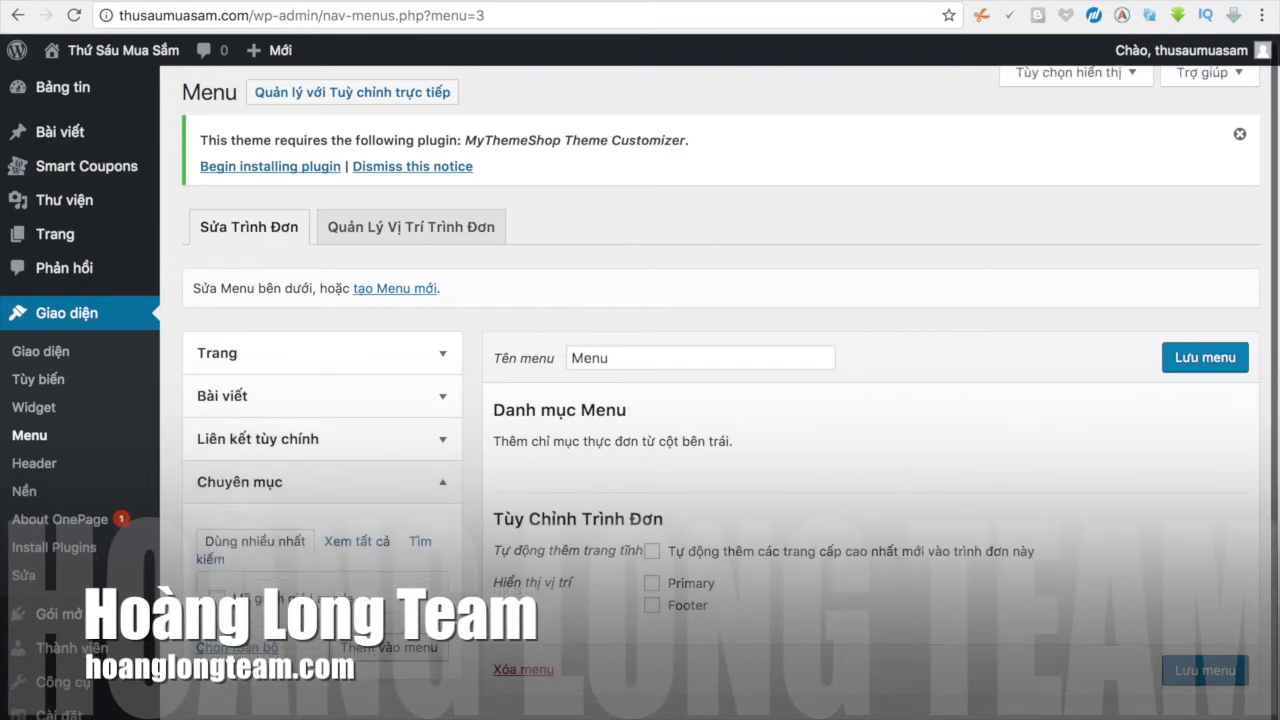
click(444, 446)
click(342, 576)
text(Mã )
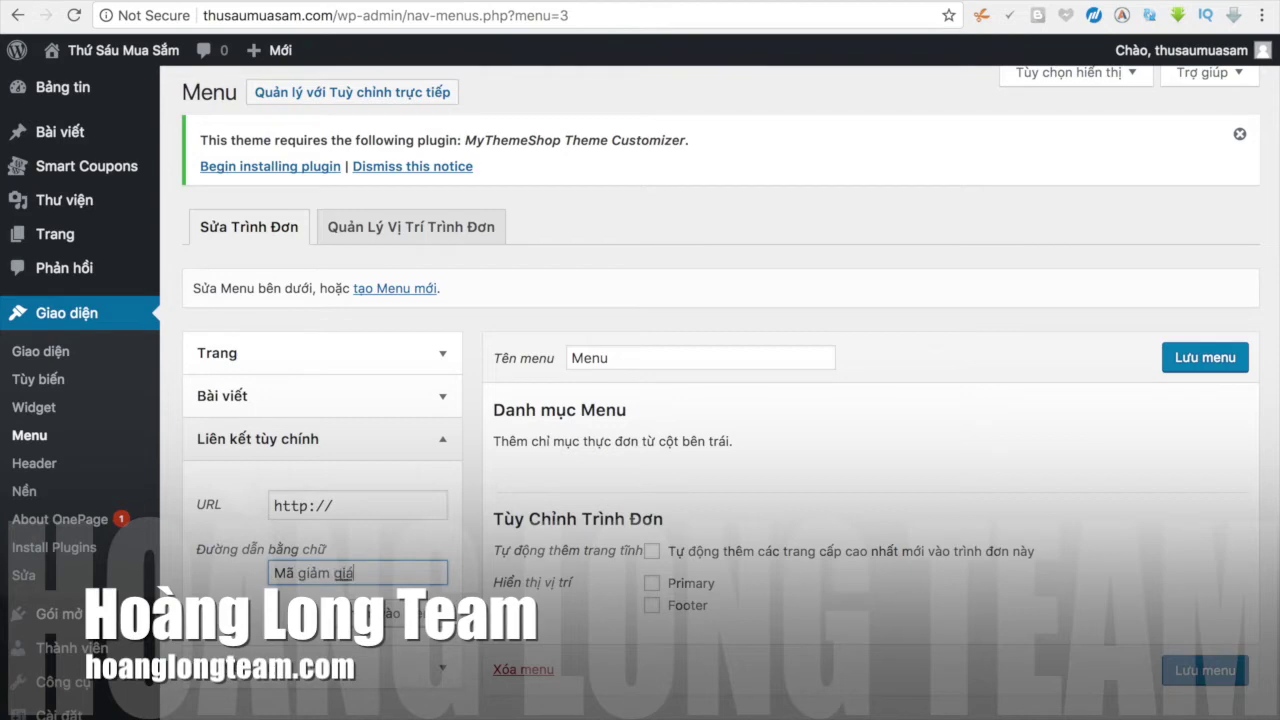
text(giảm giá)
Step: Set the custom link's URL to the copied front page address thusaumuasam.com and add the link to the menu
click(361, 500)
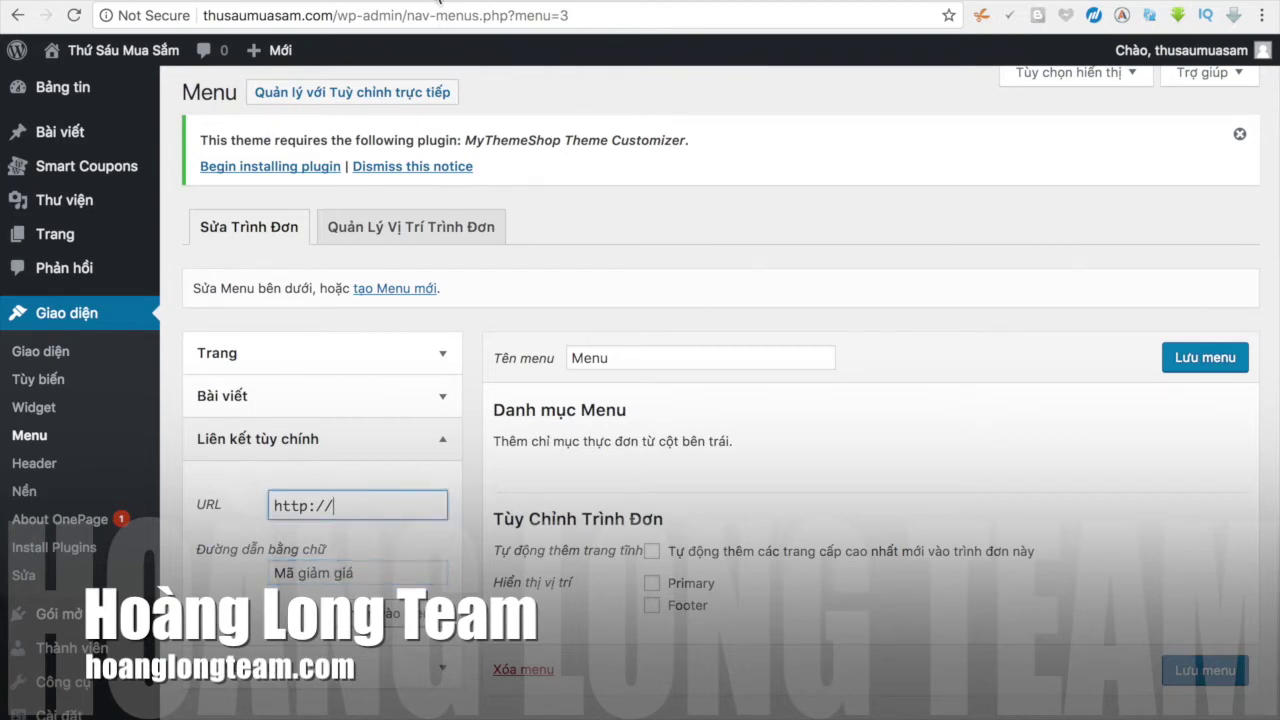
click(457, 2)
click(392, 14)
key(ctrl+c)
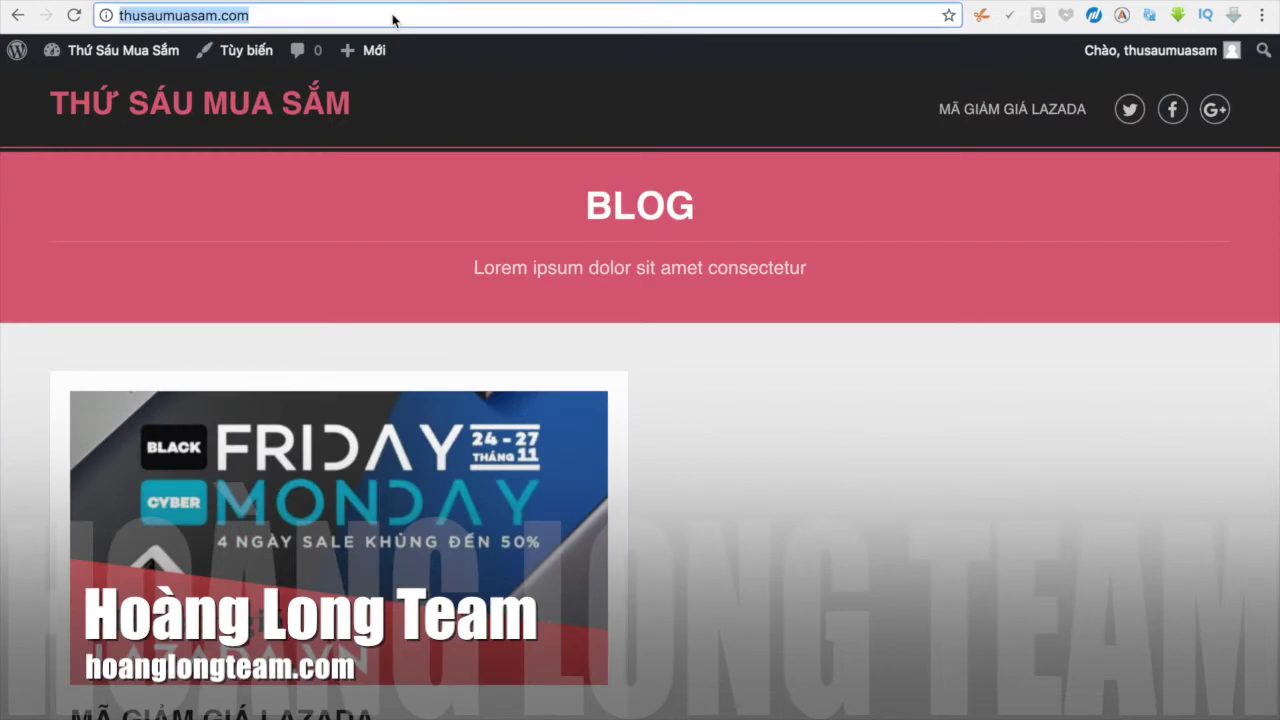
key(ctrl+Tab)
key(ctrl+a)
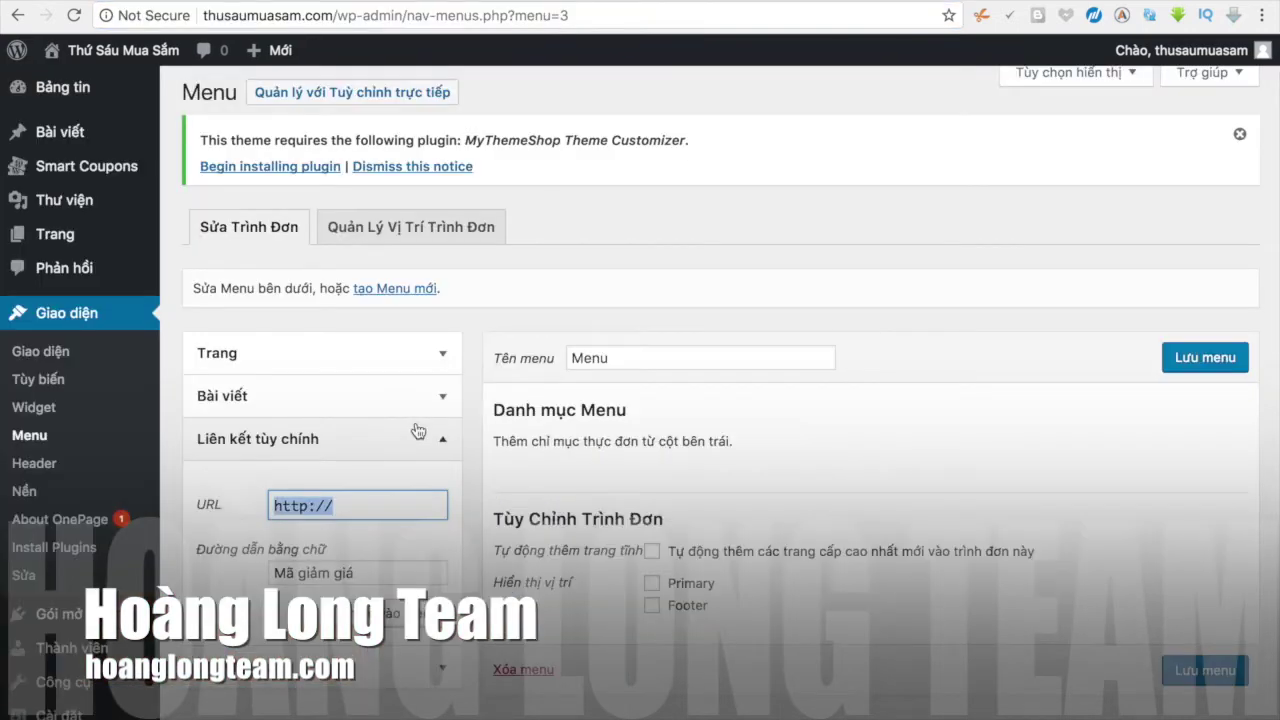
key(ctrl+v)
click(394, 612)
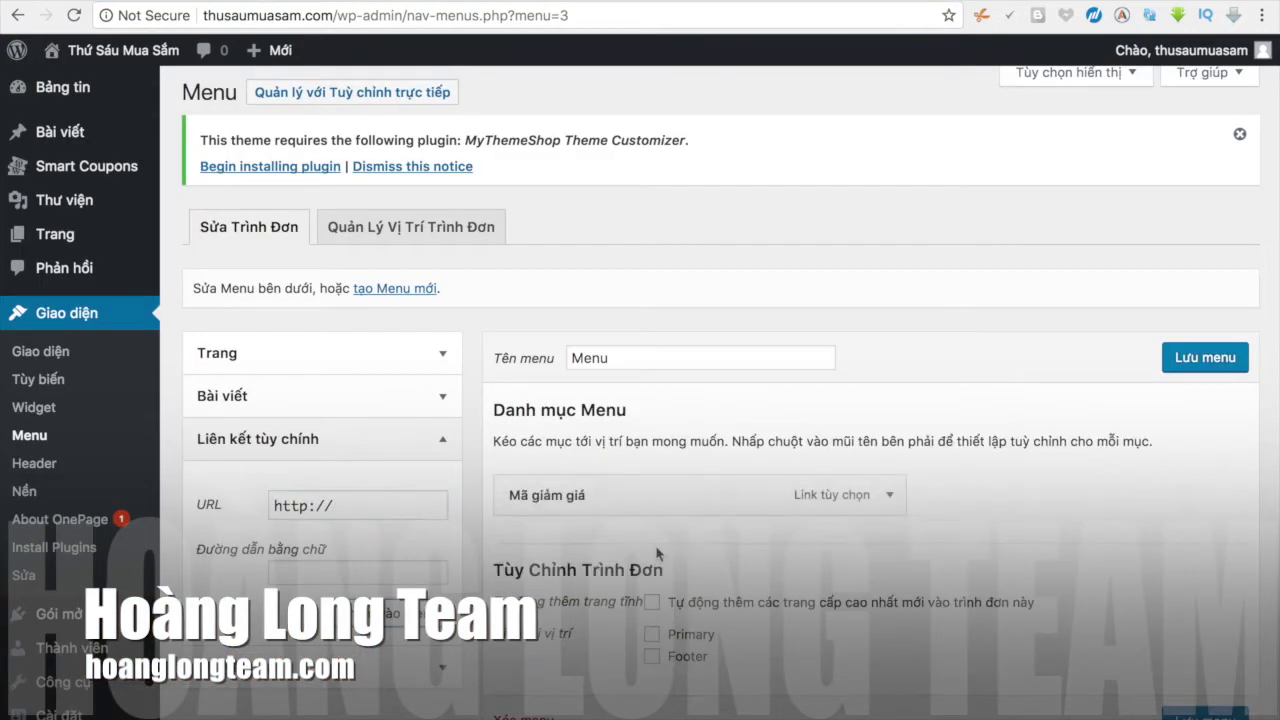
Step: Add the "Mã giảm giá Lazada" category to the menu as a sub-item of "Mã giảm giá" and save the menu
click(445, 439)
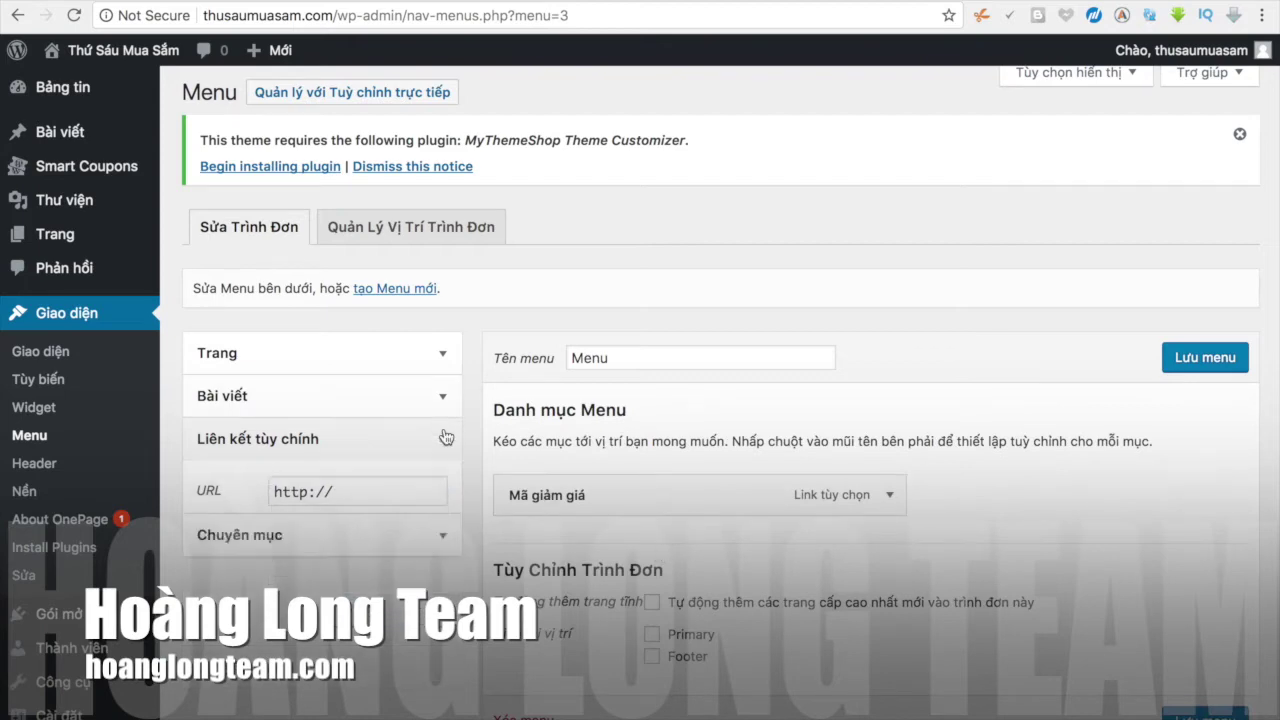
click(443, 484)
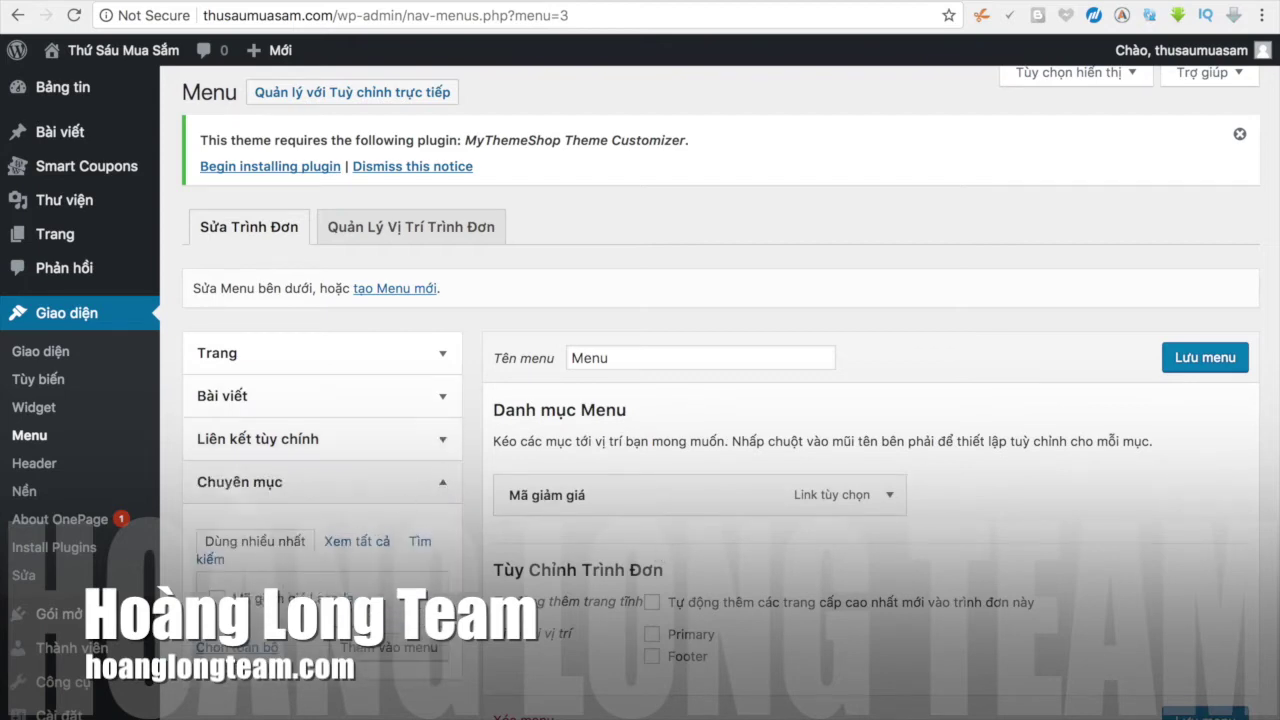
click(392, 647)
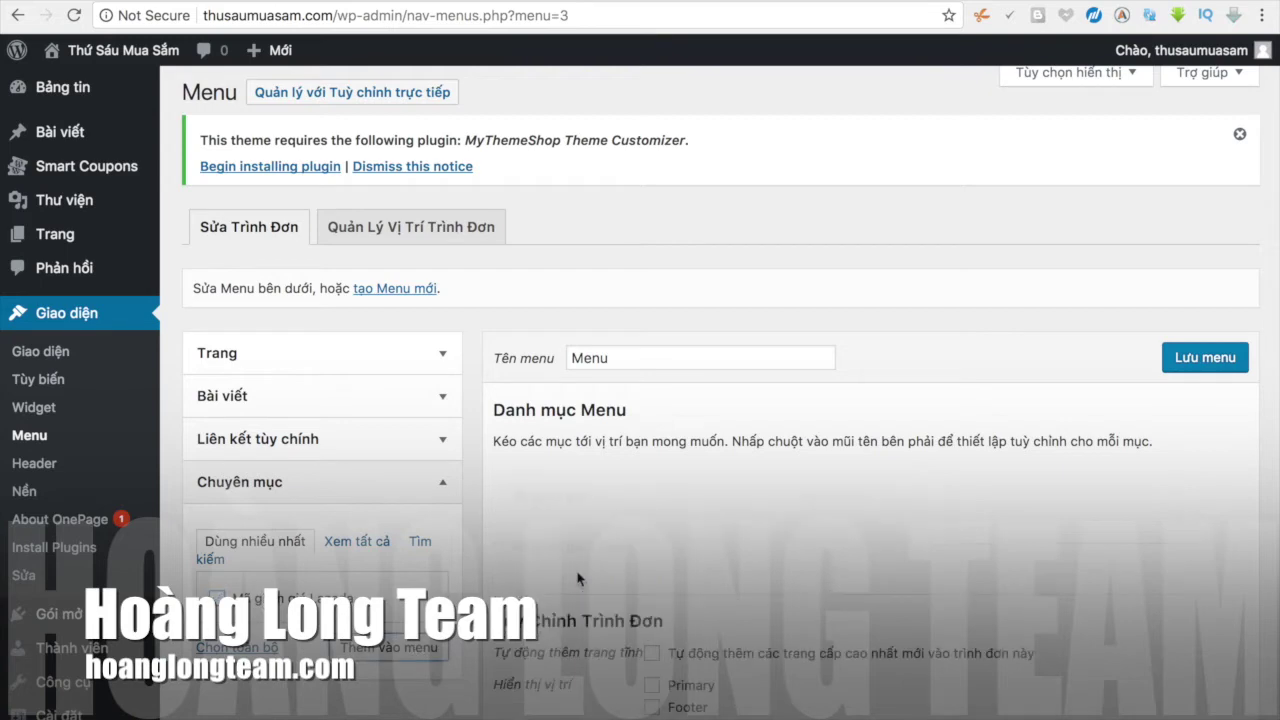
mouse_move(580, 538)
mouse_down()
mouse_move(610, 540)
mouse_move(588, 539)
mouse_up()
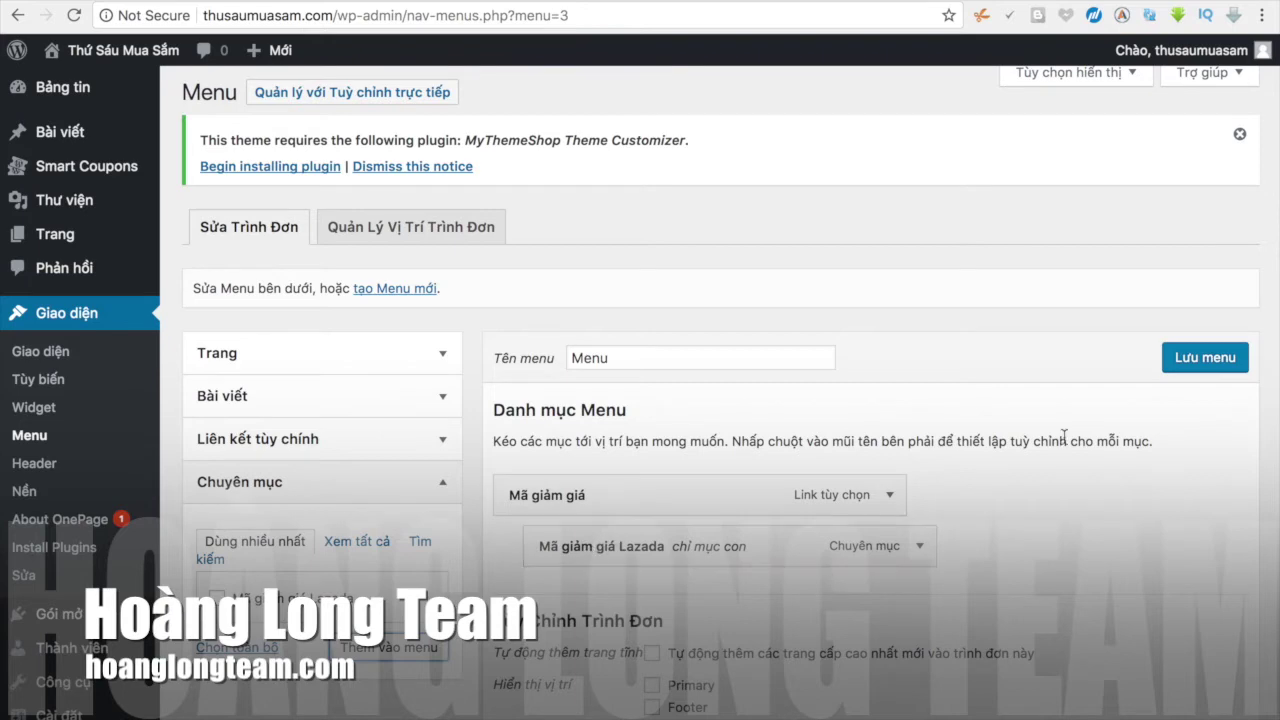
click(1180, 368)
Step: Reload the front page at thusaumuasam.com to check the site's header menu
click(438, 18)
text(thusaumuasam.com)
key(Return)
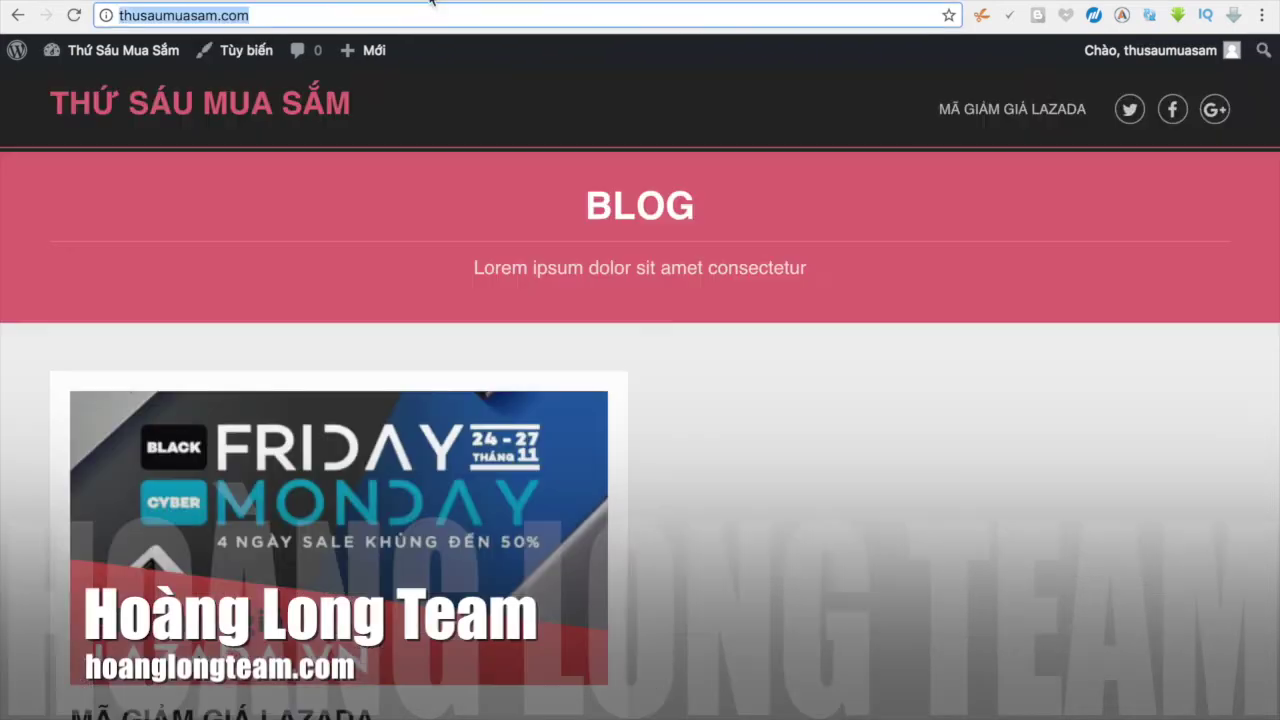
key(Return)
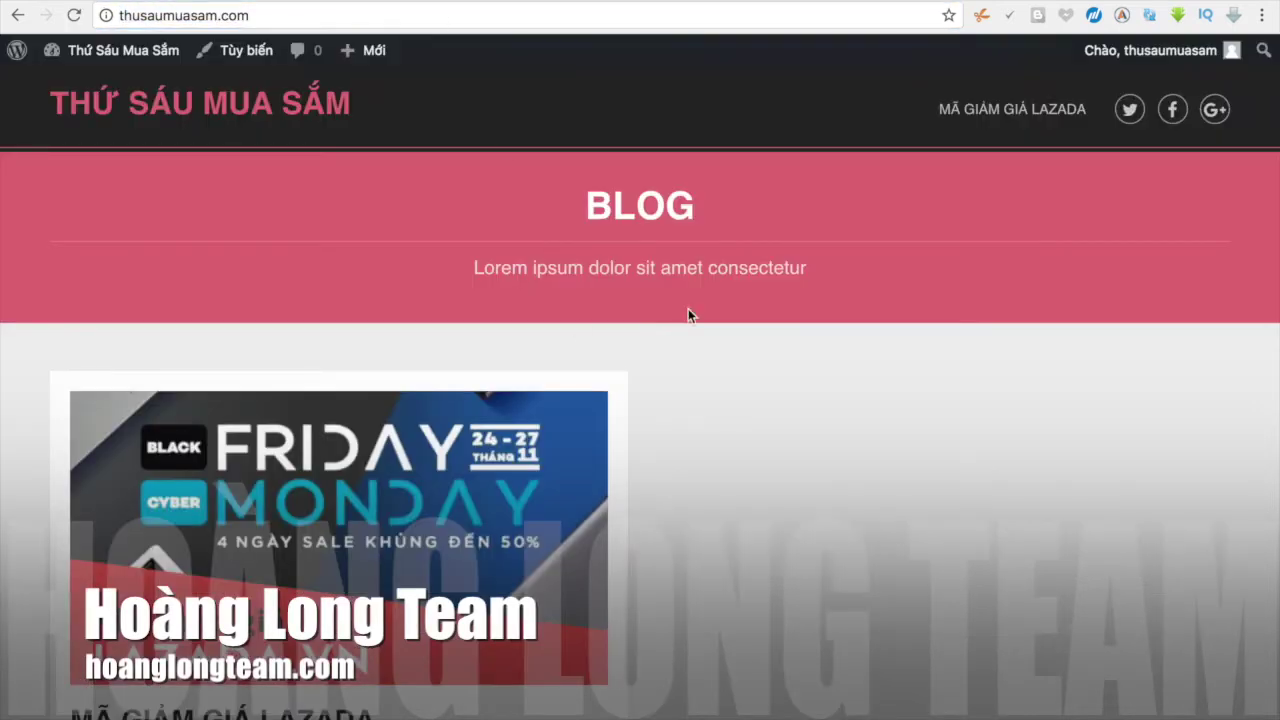
click(407, 11)
key(Return)
Step: Assign the menu to the Primary display location and save it
click(420, 20)
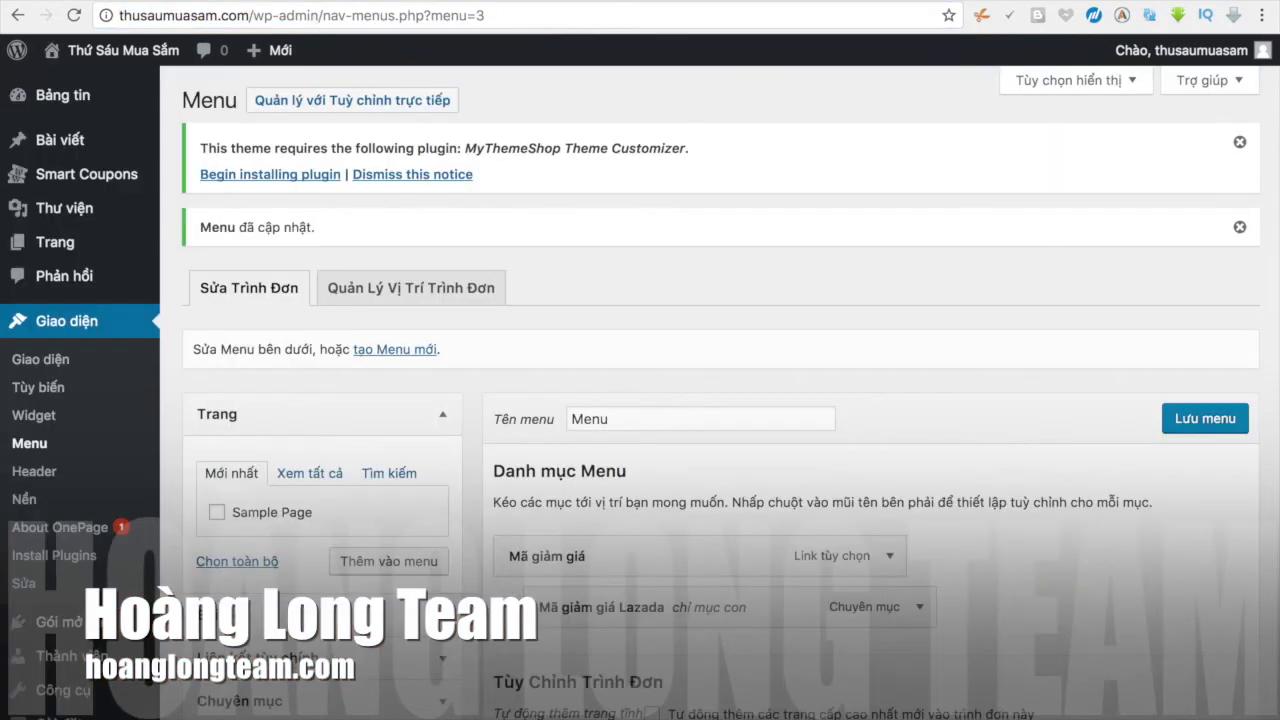
scroll(779, 488, down, 2)
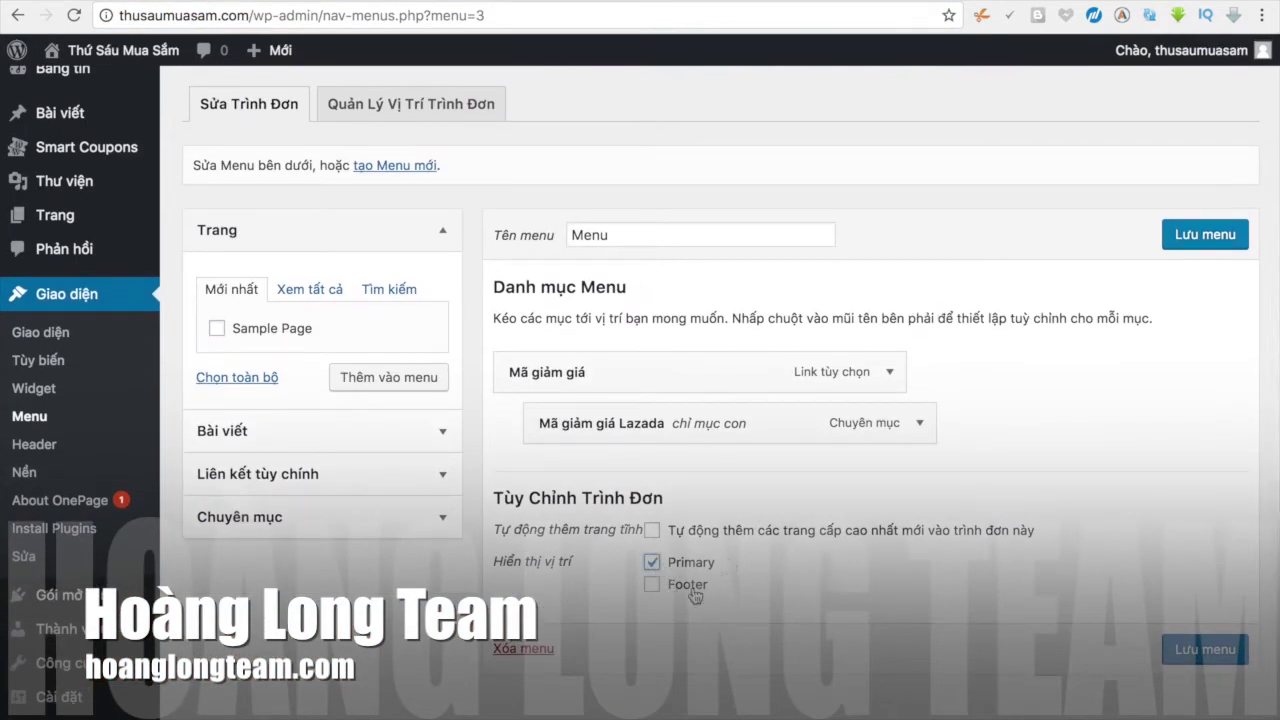
drag(714, 588, 677, 592)
click(1190, 598)
click(1206, 650)
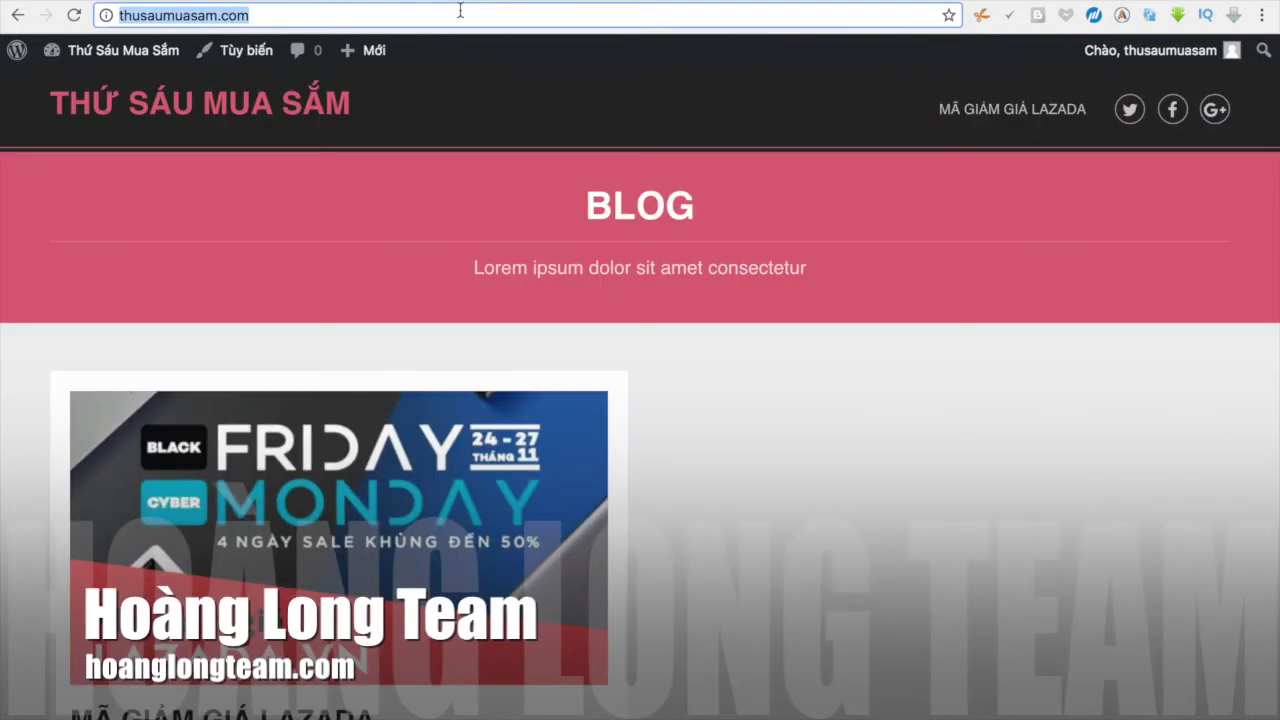
Step: Reload the front page and check the "Mã giảm giá" menu there and on the Lazada post page
key(Return)
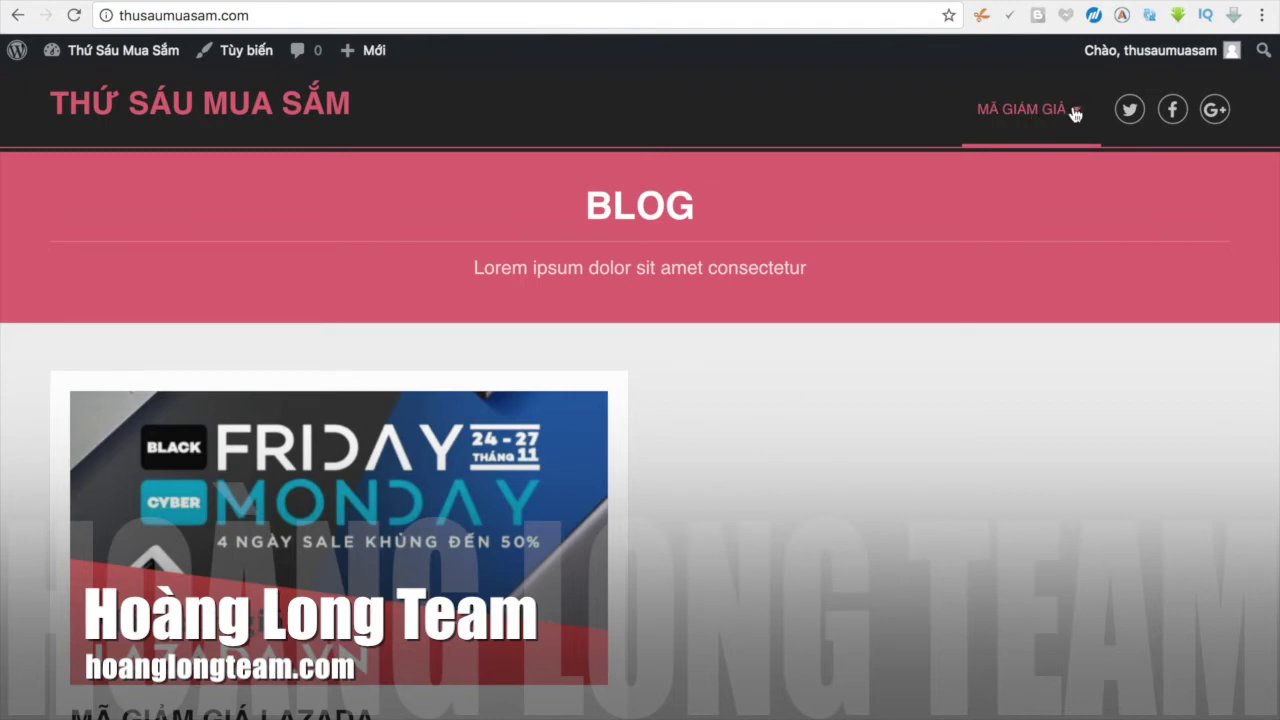
click(516, 552)
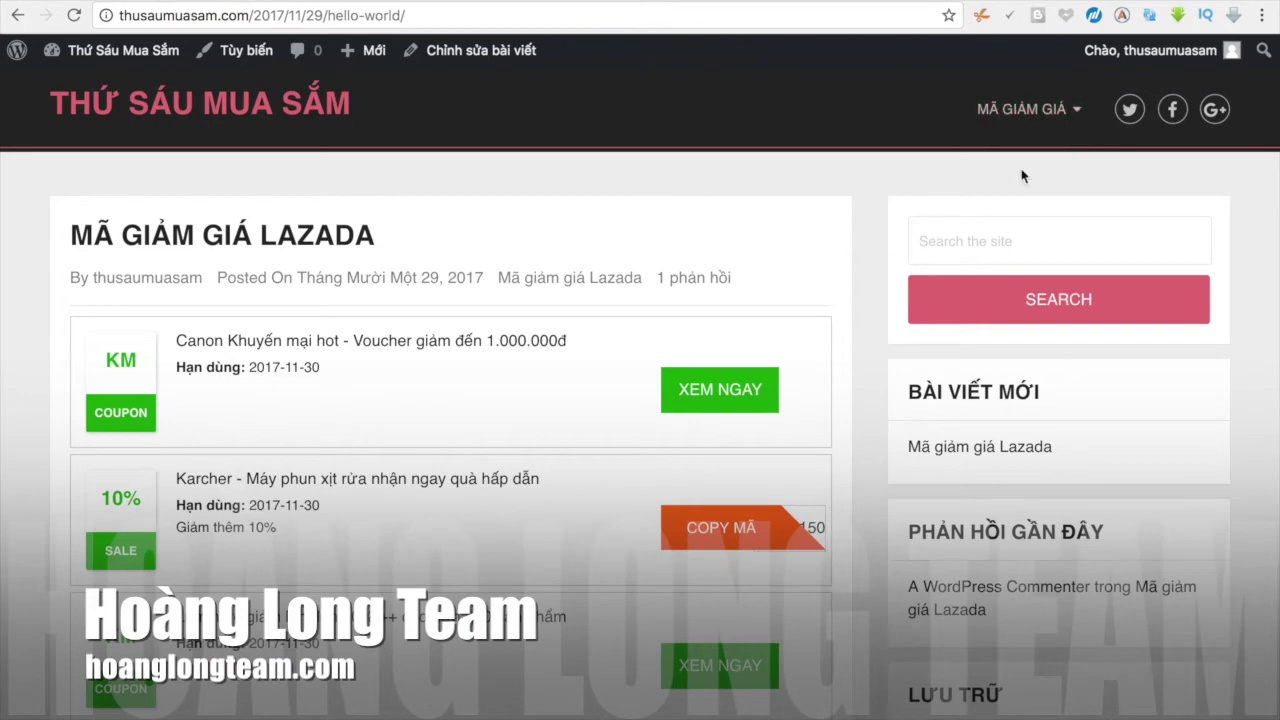
click(1069, 131)
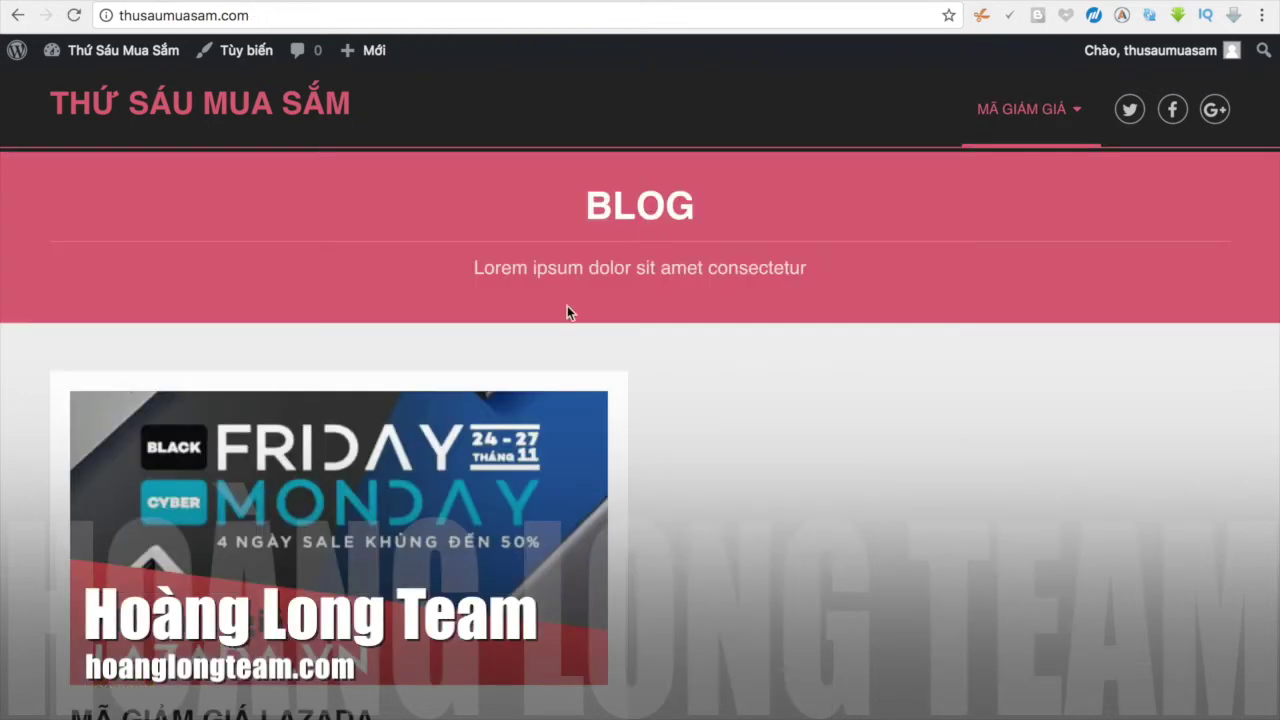
click(433, 538)
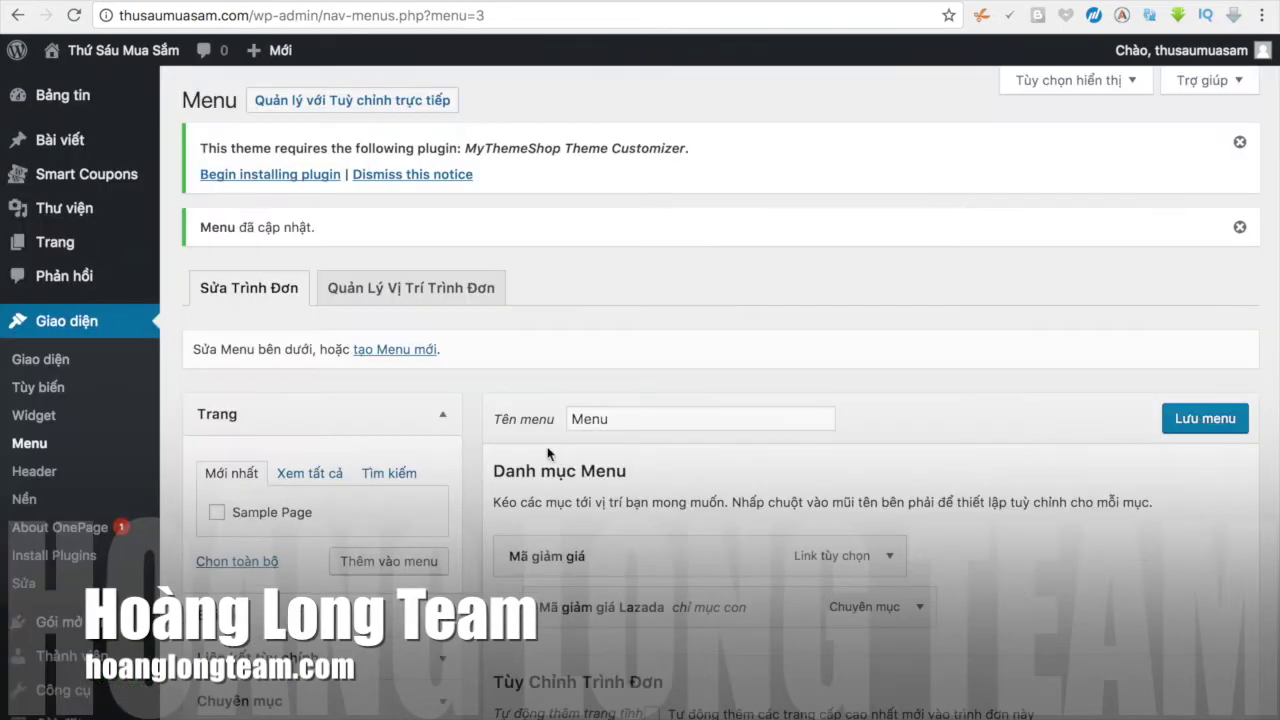
Step: Compare the saved menu structure in the admin with the header menu on the Lazada post page
scroll(550, 520, down, 4)
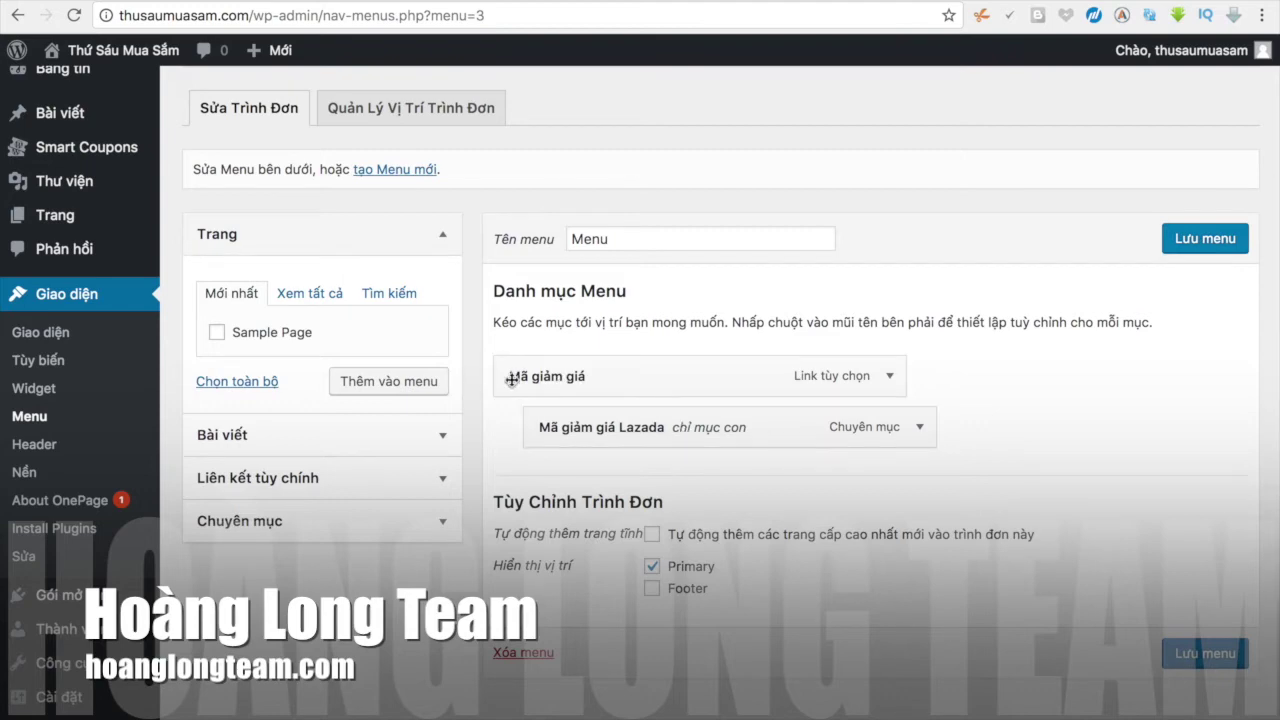
click(430, 4)
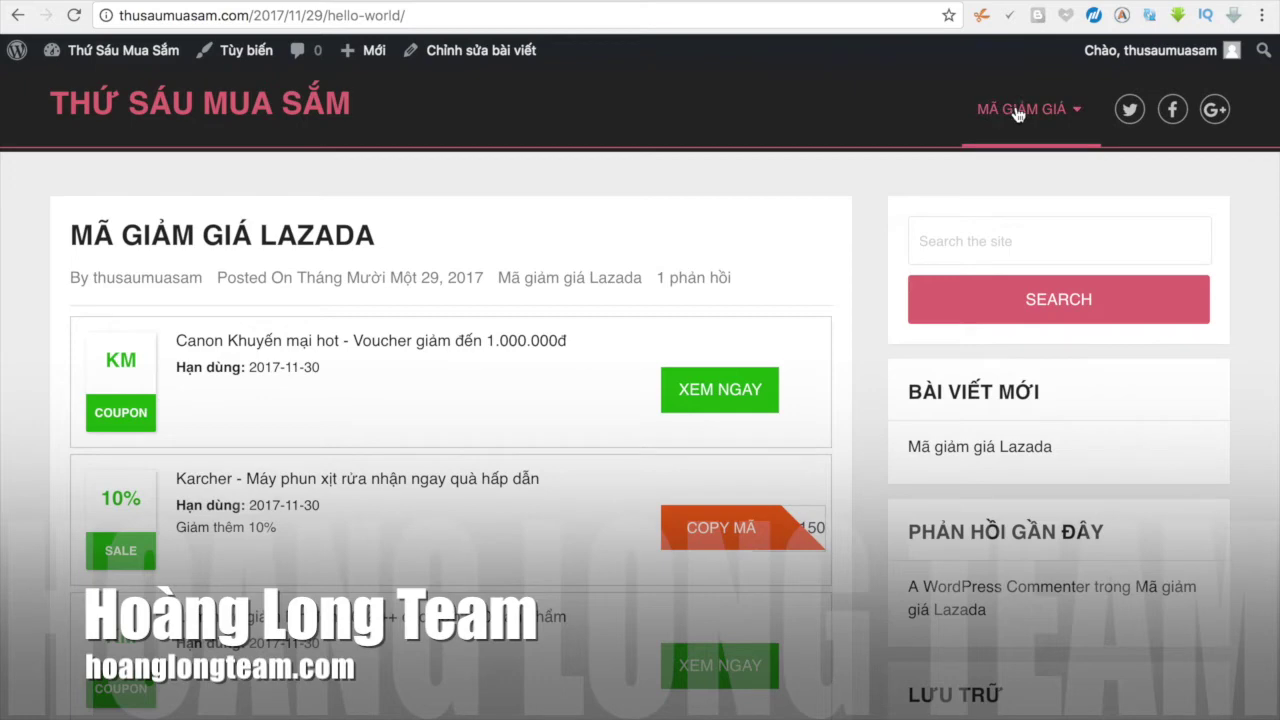
click(268, 108)
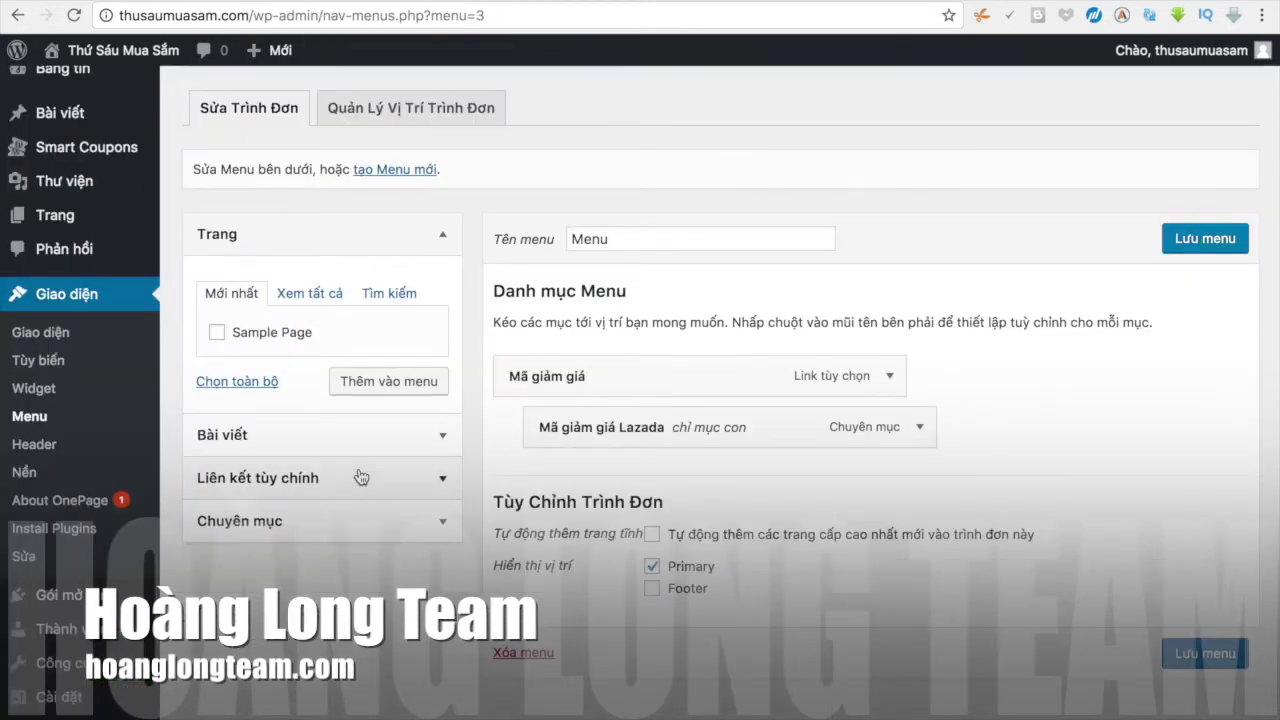
Step: Add a custom link "Mã giảm giá Adayroi" to the menu, using the Lazada post's copied address as its URL
click(406, 476)
click(349, 443)
text(Mã giảm giá Adayroi)
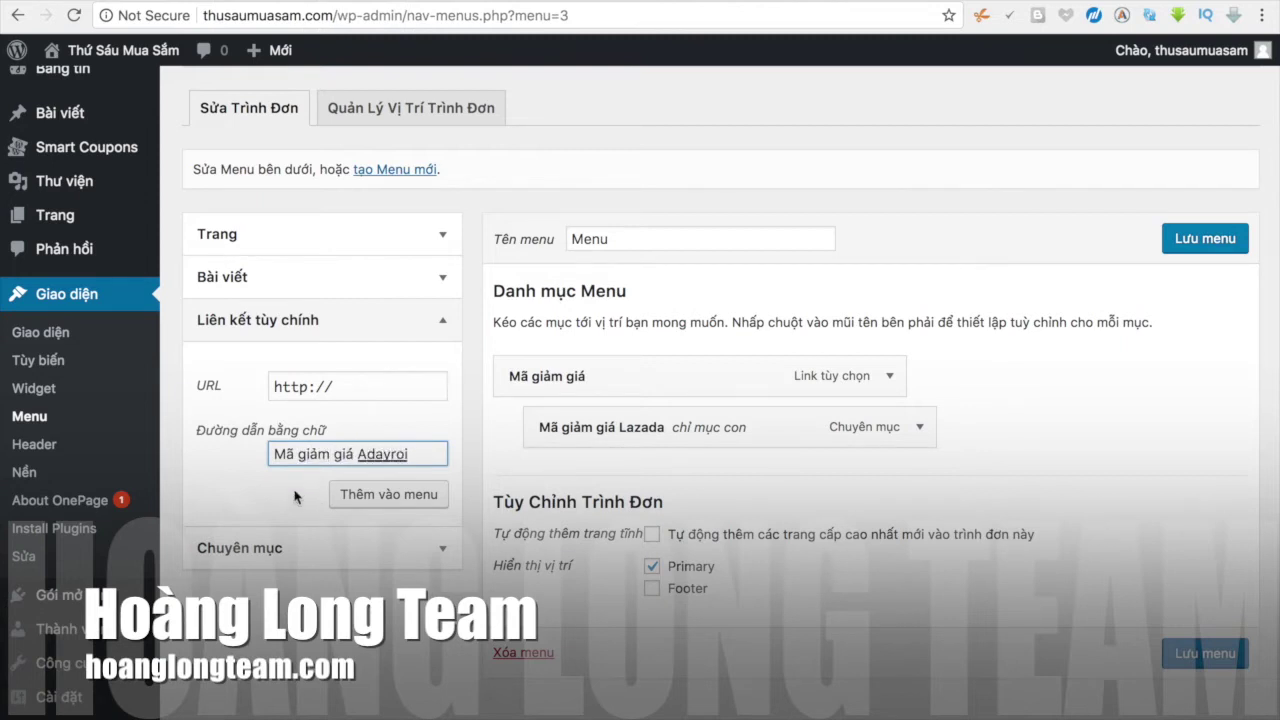
click(299, 488)
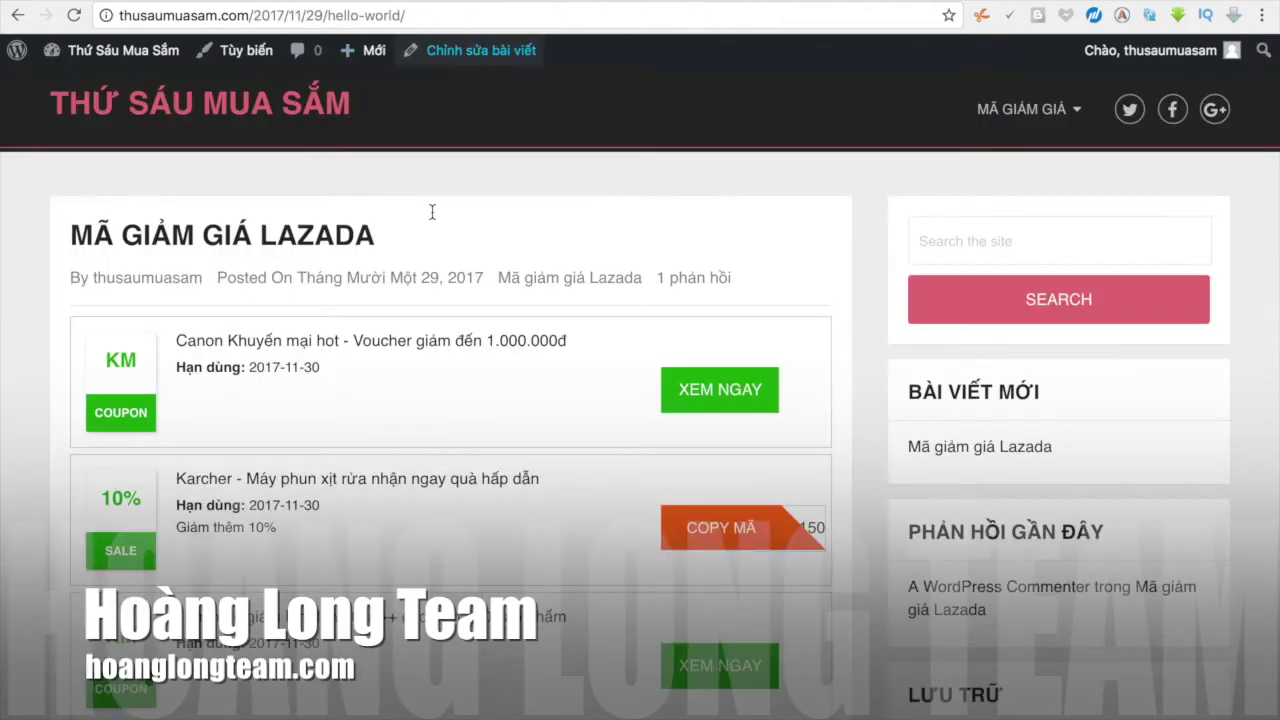
click(437, 20)
key(super+c)
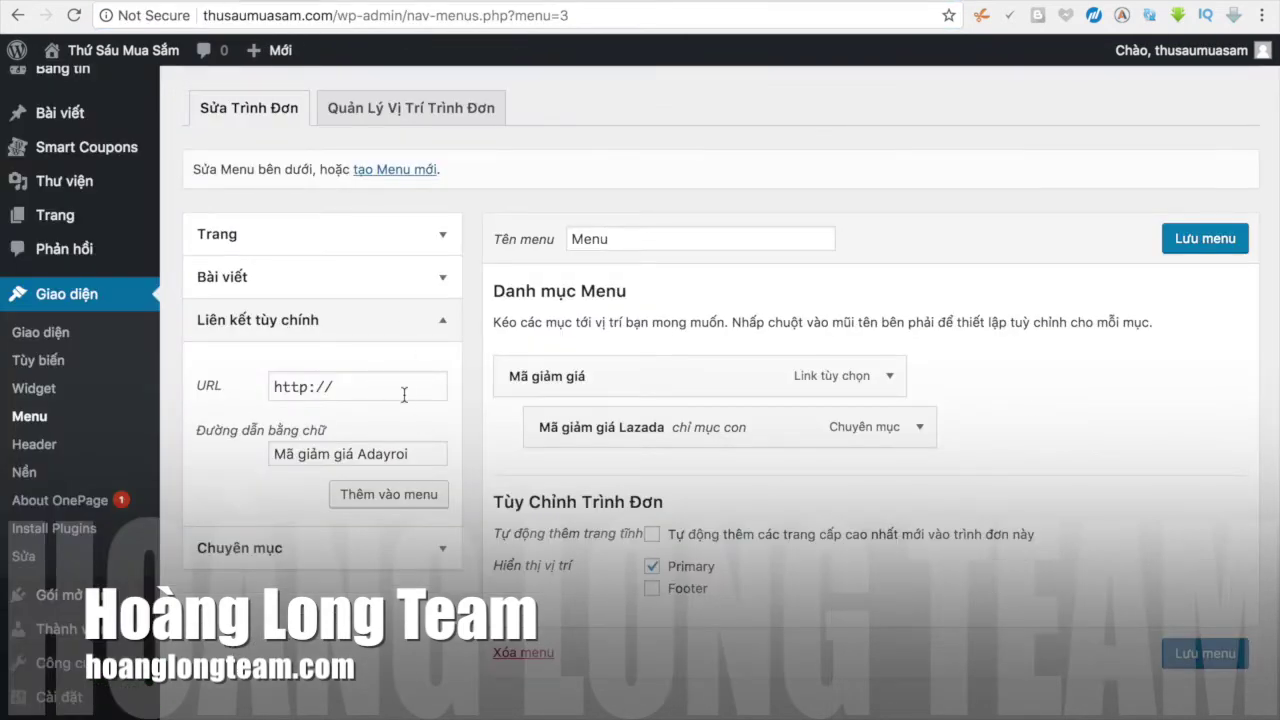
click(400, 391)
key(super+a)
key(super+v)
click(400, 494)
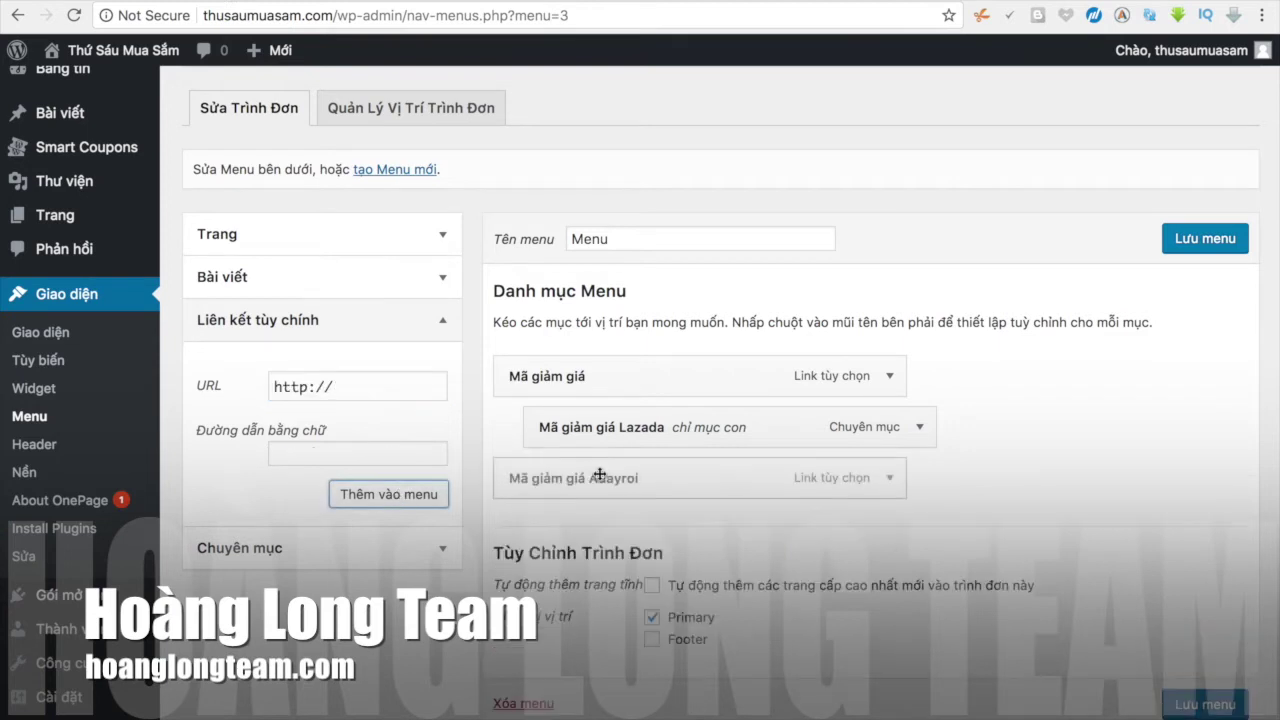
Step: Nest the "Mã giảm giá Adayroi" link under "Mã giảm giá" and save the menu
drag(671, 494, 700, 494)
click(1199, 240)
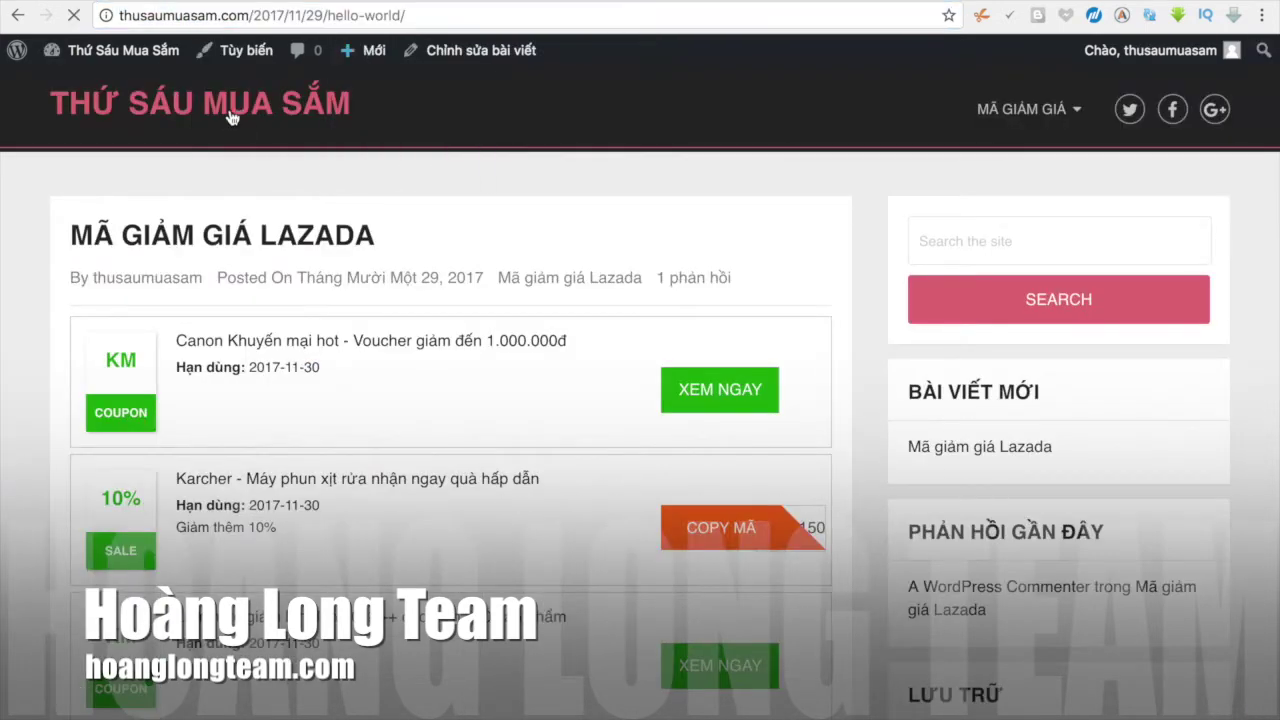
Step: Check the updated "Mã giảm giá" menu on the site's front page and on the Lazada post page
click(229, 110)
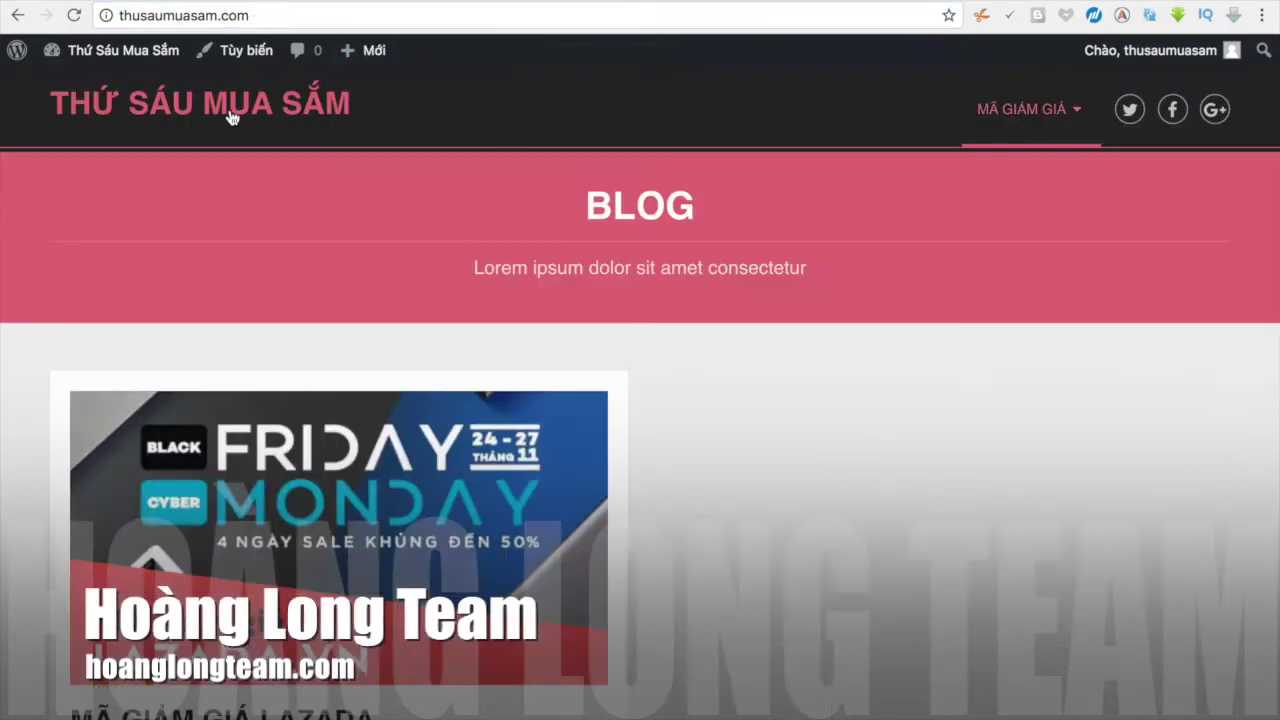
click(439, 532)
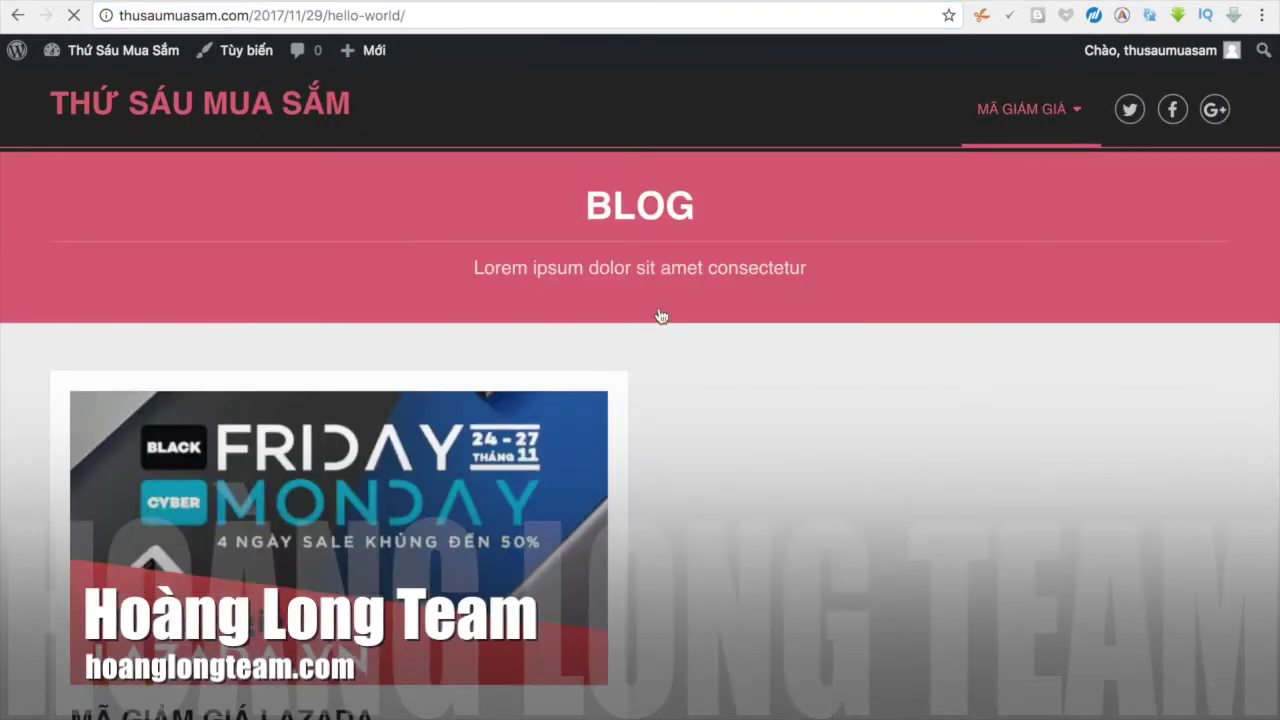
click(1080, 120)
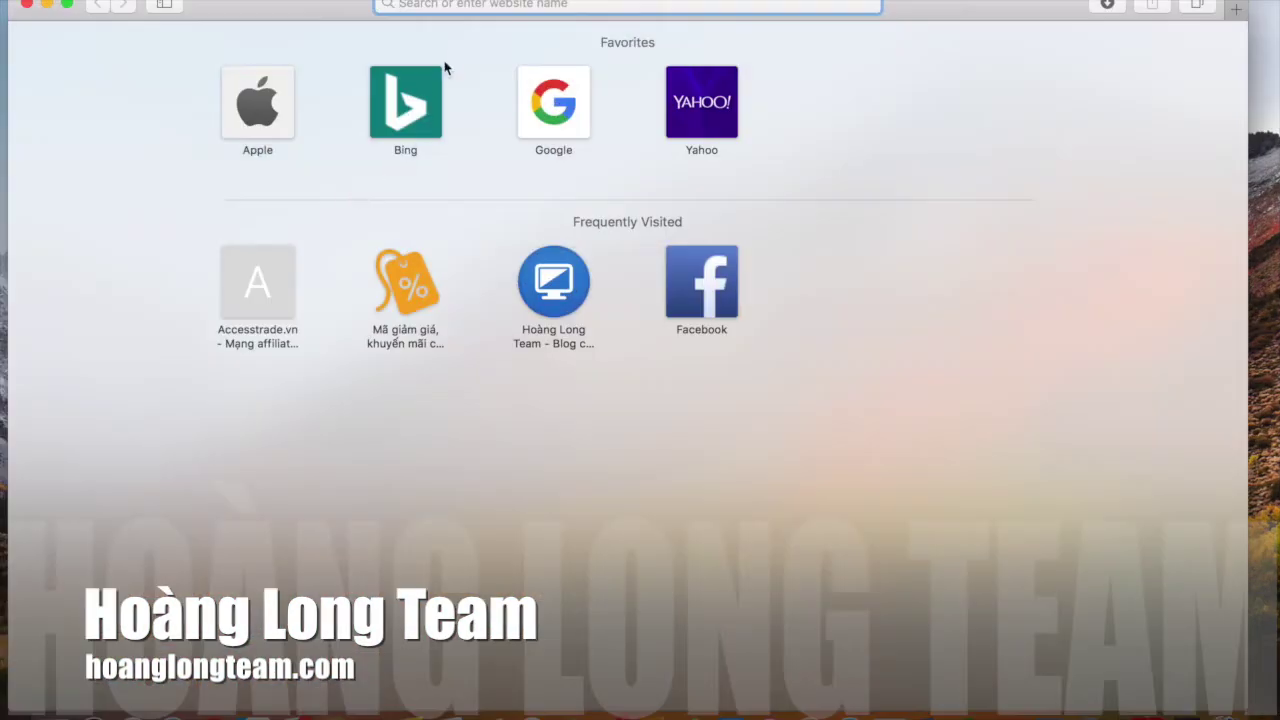
Step: Try to load thusaumasam.com in Safari, and return to the site's front page in Chrome
text(thu)
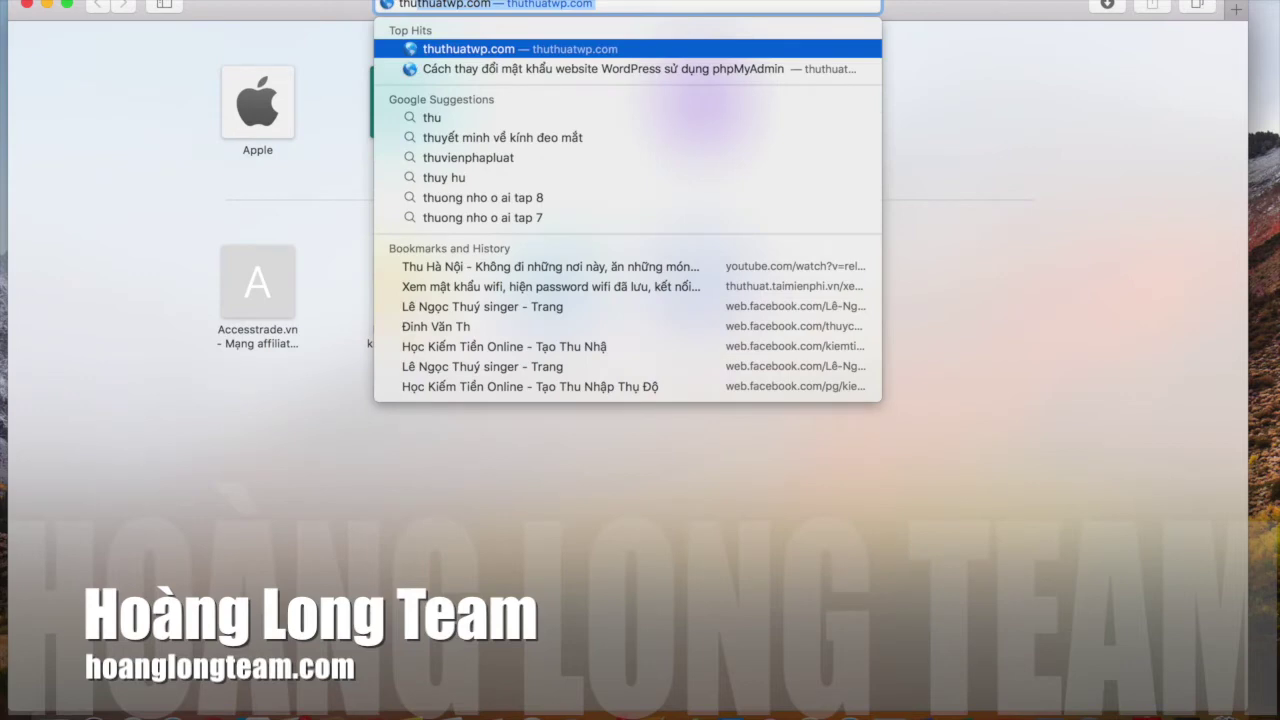
text(as)
key(BackSpace)
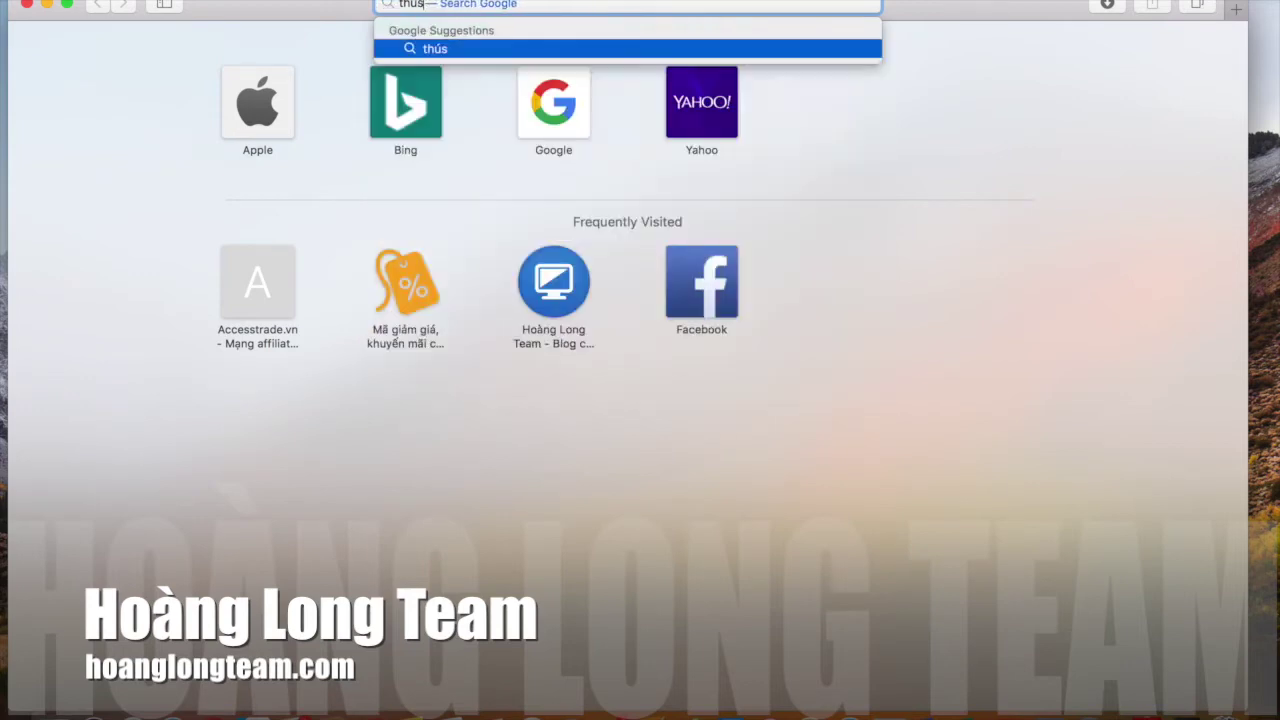
key(BackSpace)
key(BackSpace)
text(us)
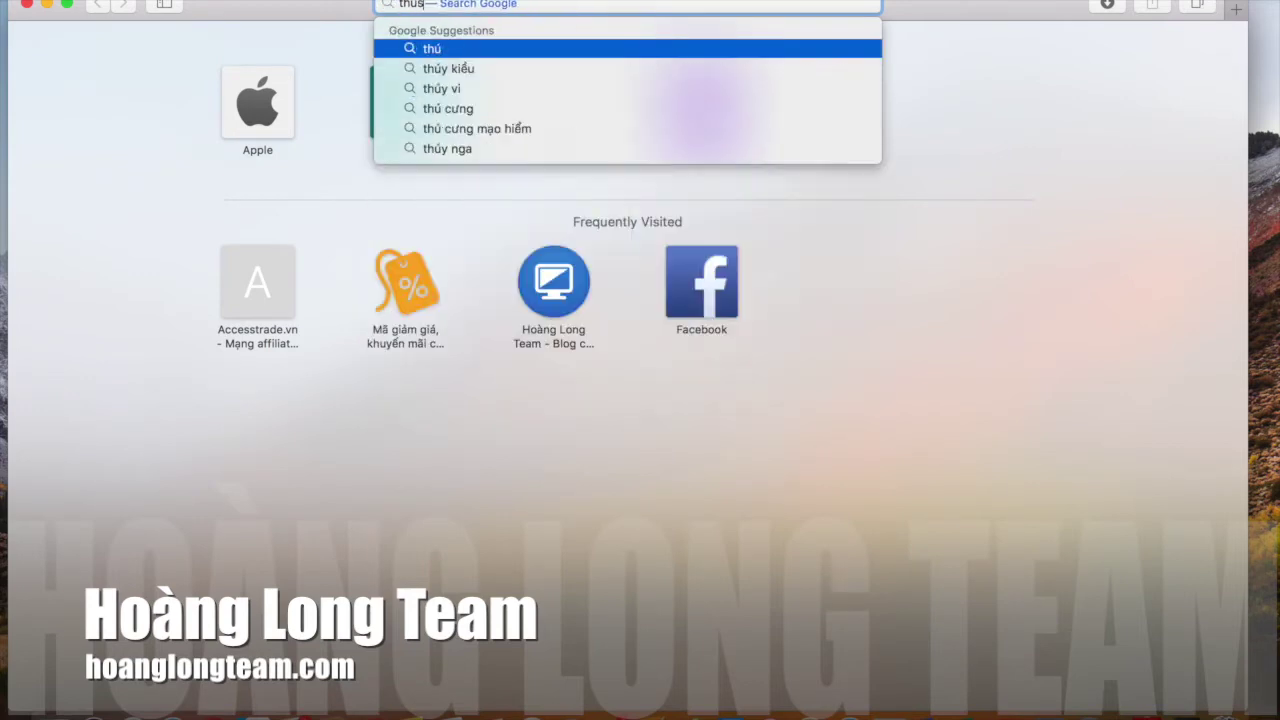
text(au)
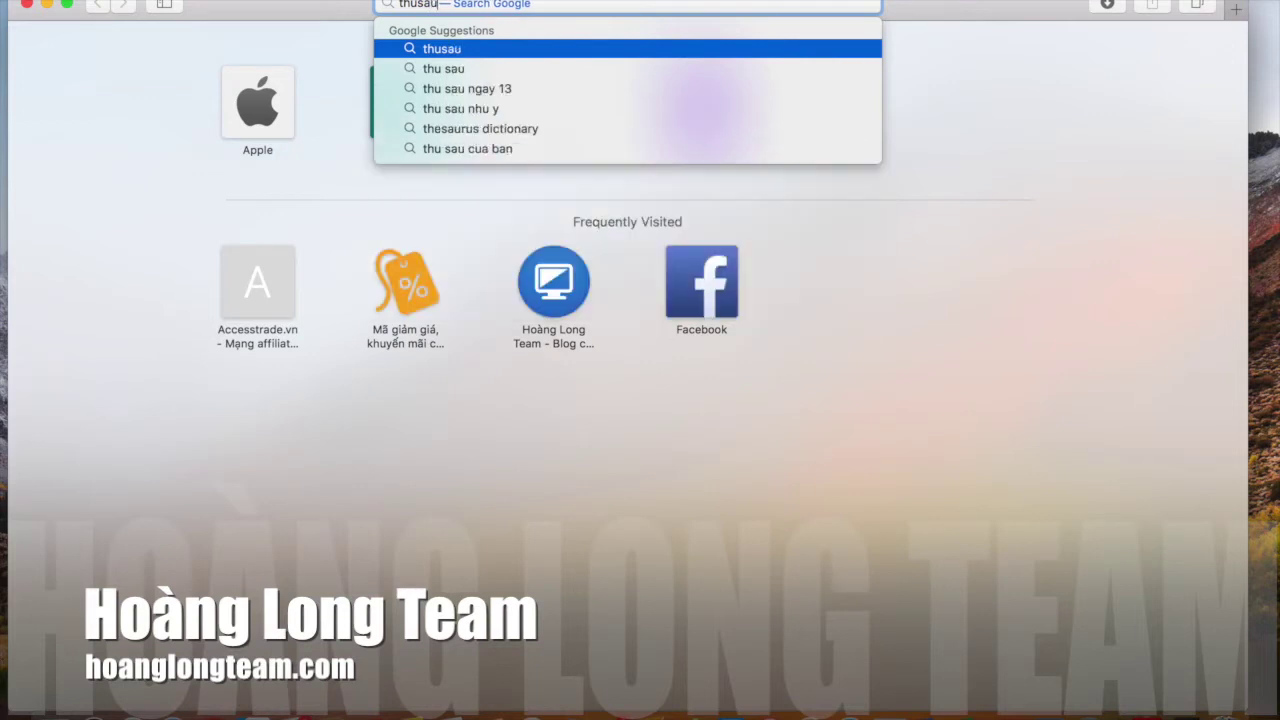
text(masam.com)
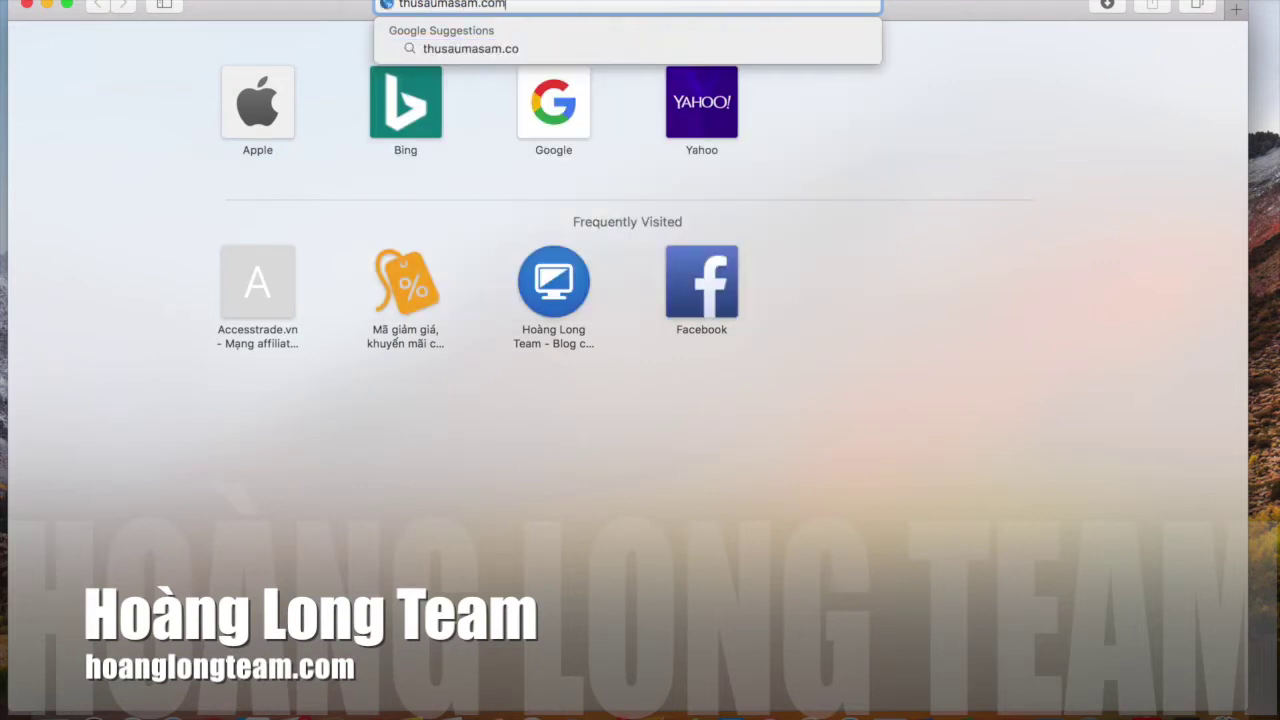
key(Return)
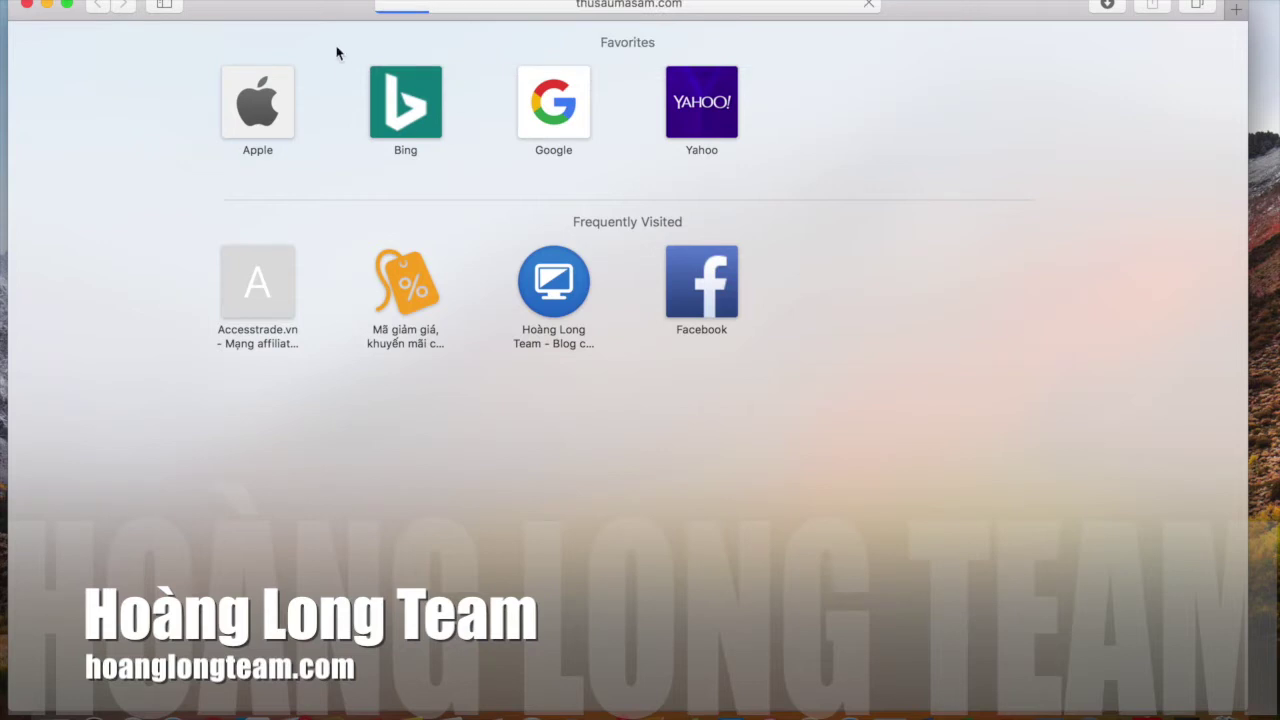
click(70, 5)
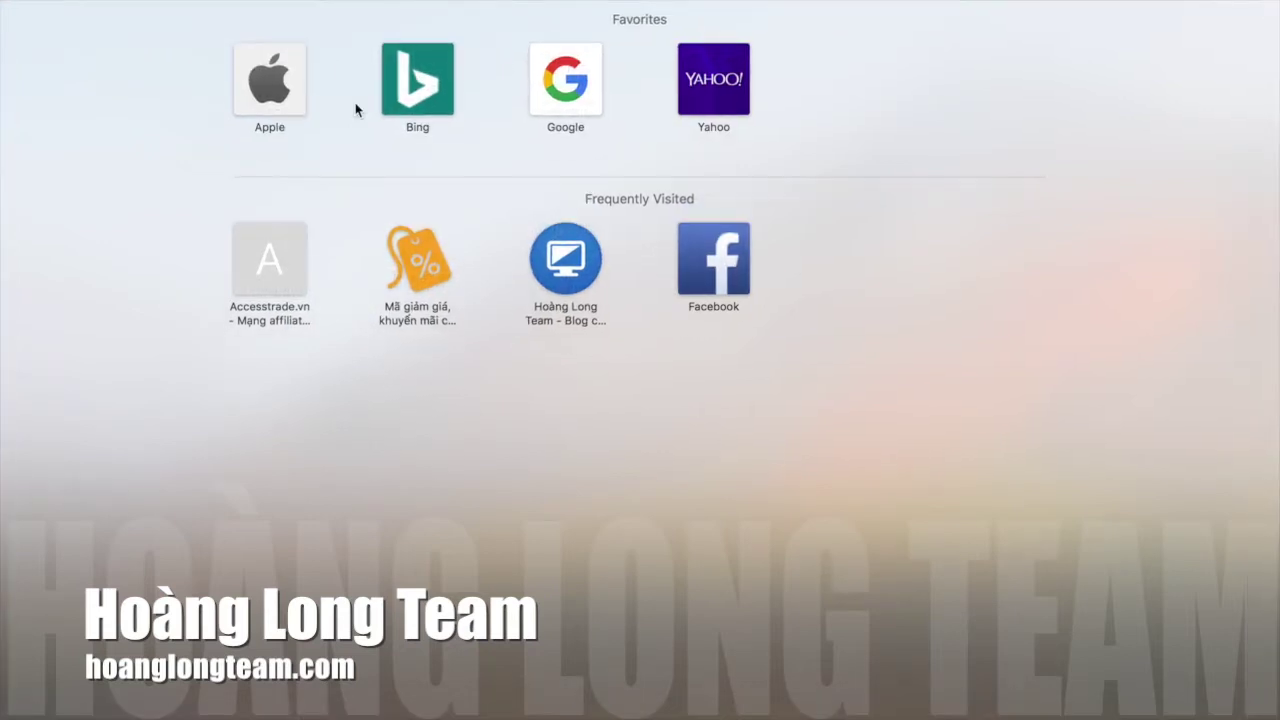
key(ctrl+Right)
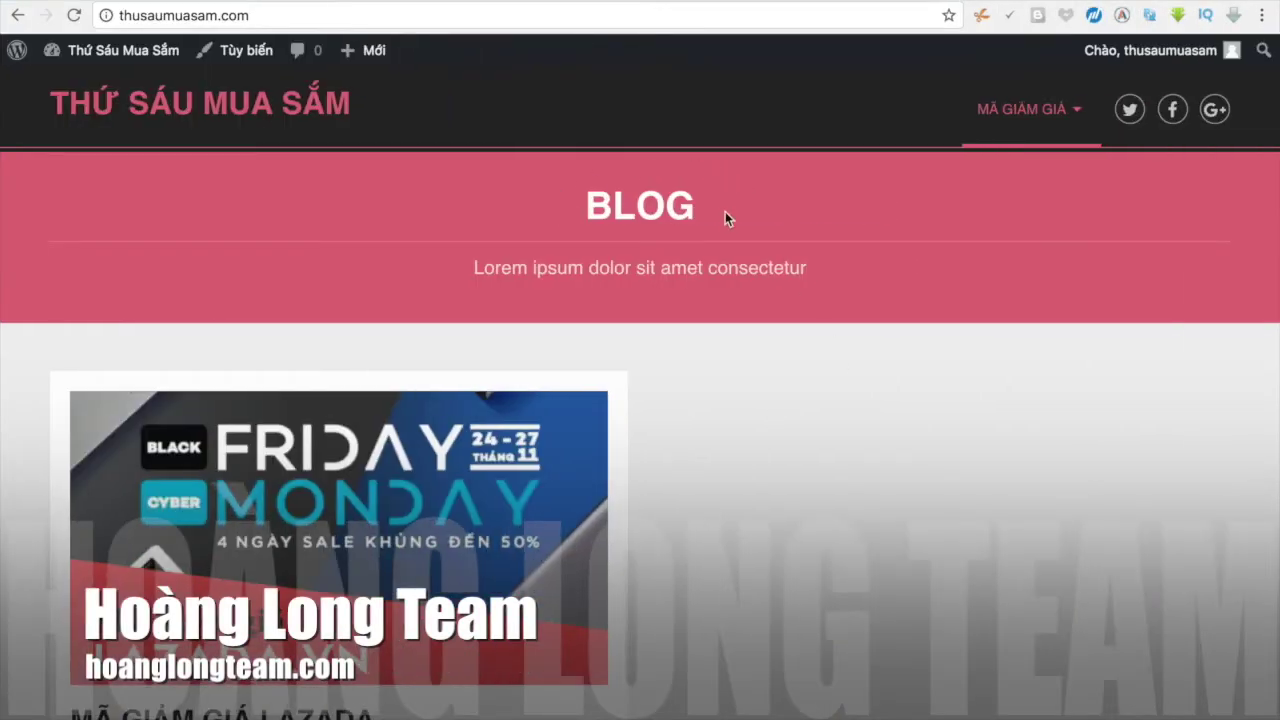
Step: Examine the front page's Blog banner text, and open the "Nhận dạng Site" settings in the theme customizer
drag(725, 212, 539, 209)
drag(897, 275, 411, 269)
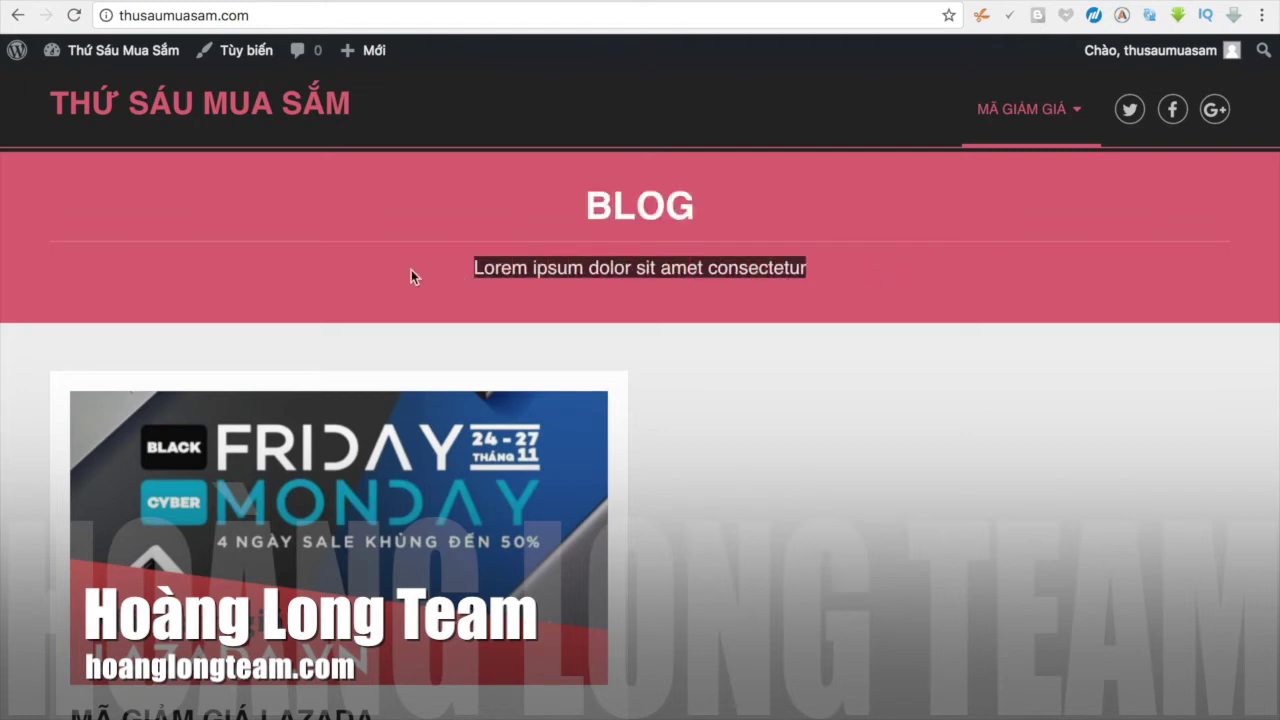
click(210, 6)
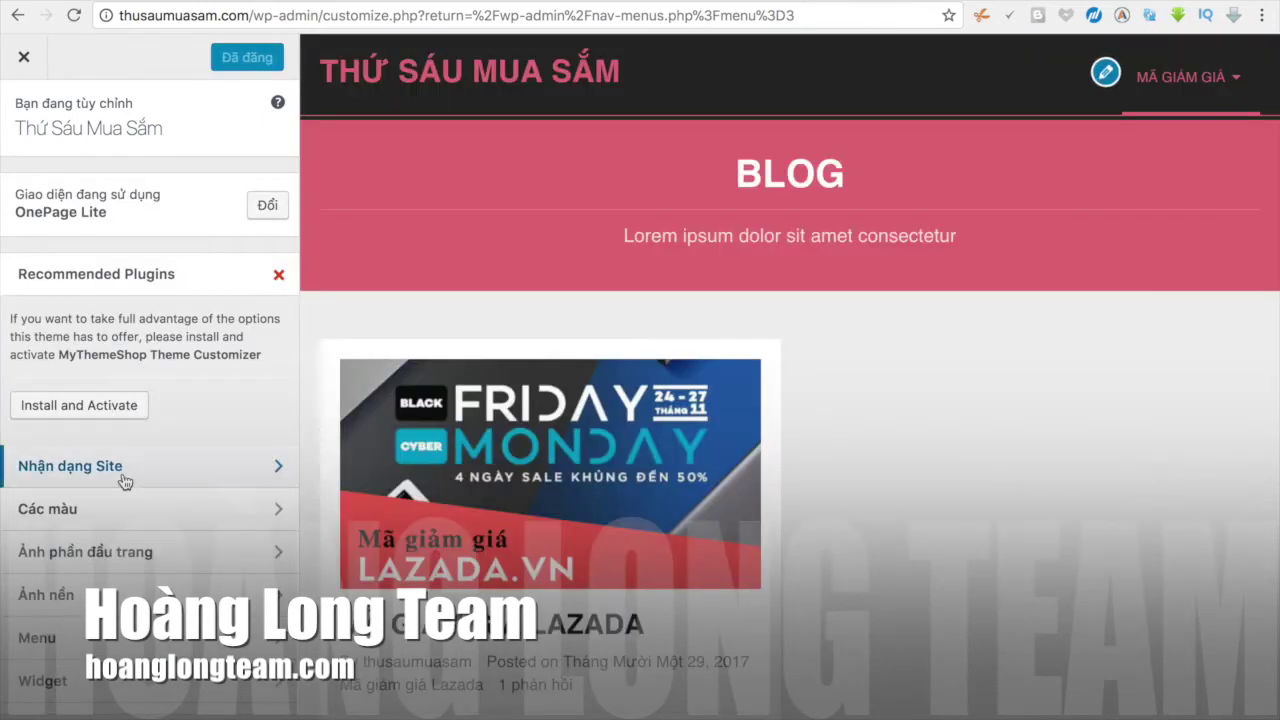
click(95, 477)
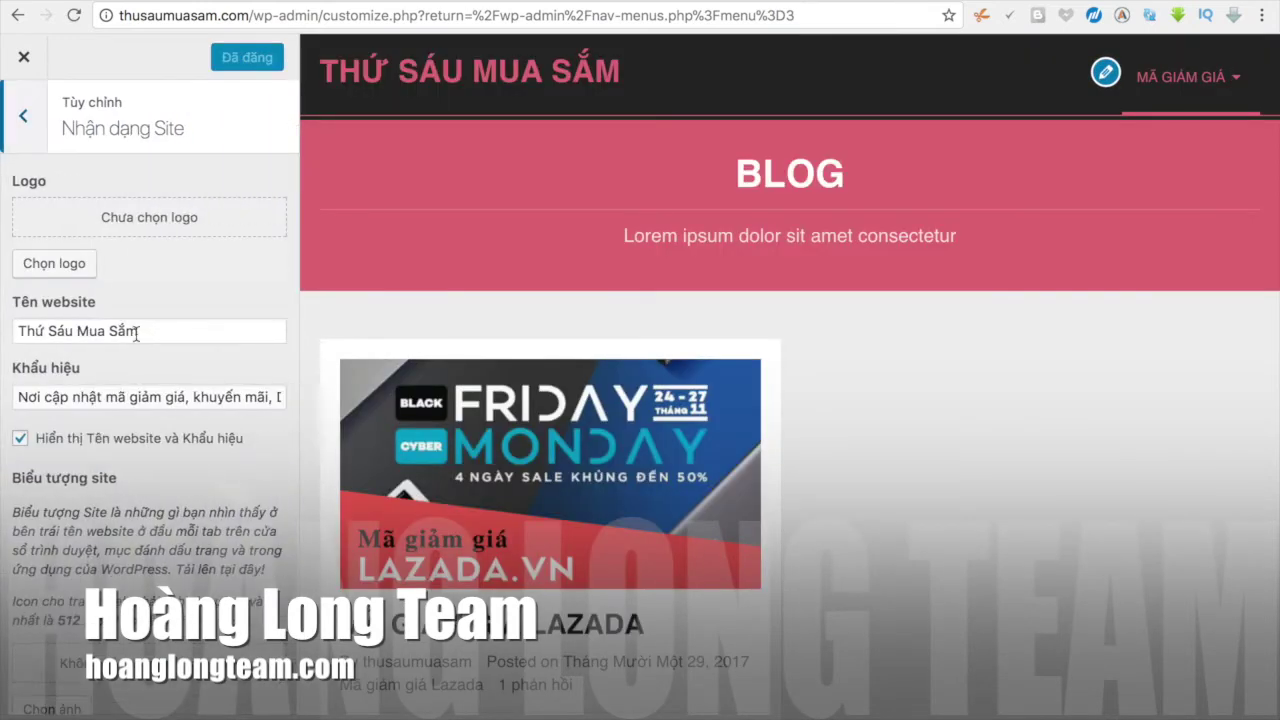
scroll(133, 547, down, 1)
scroll(140, 400, up, 1)
scroll(140, 497, down, 1)
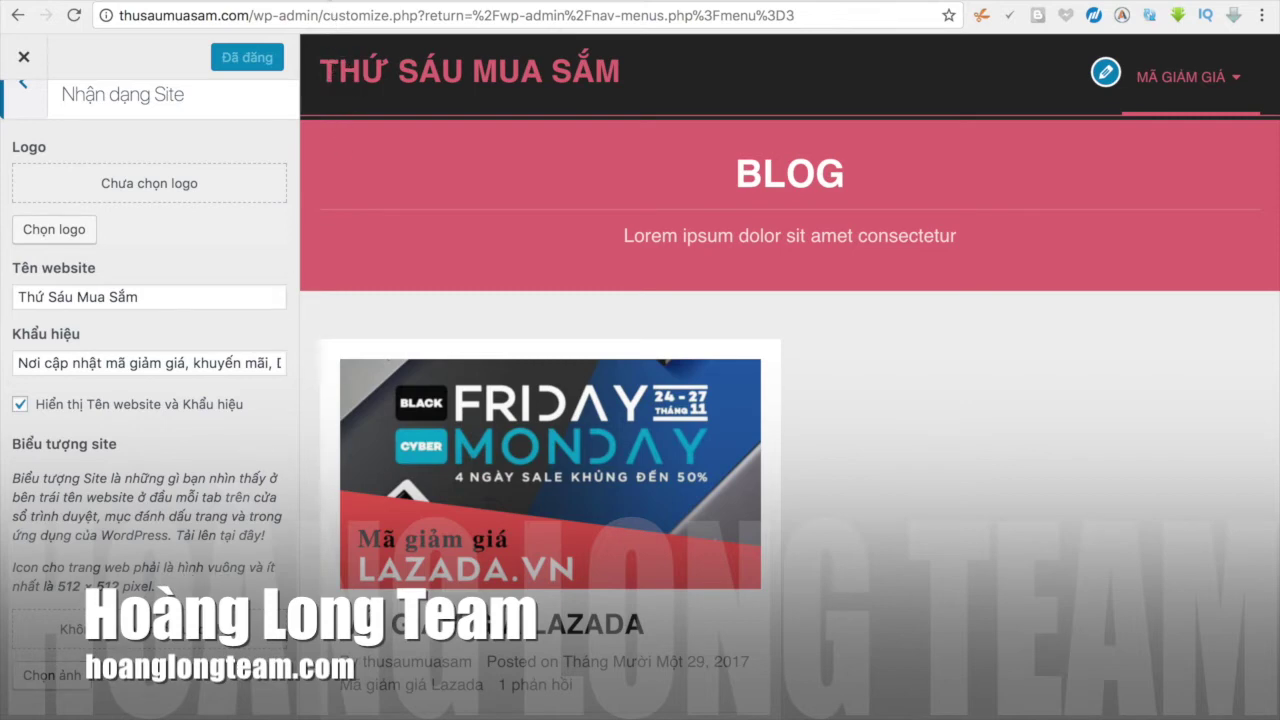
Step: Open hoanglongteam.com in a new browser tab to view its site icon
click(563, 1)
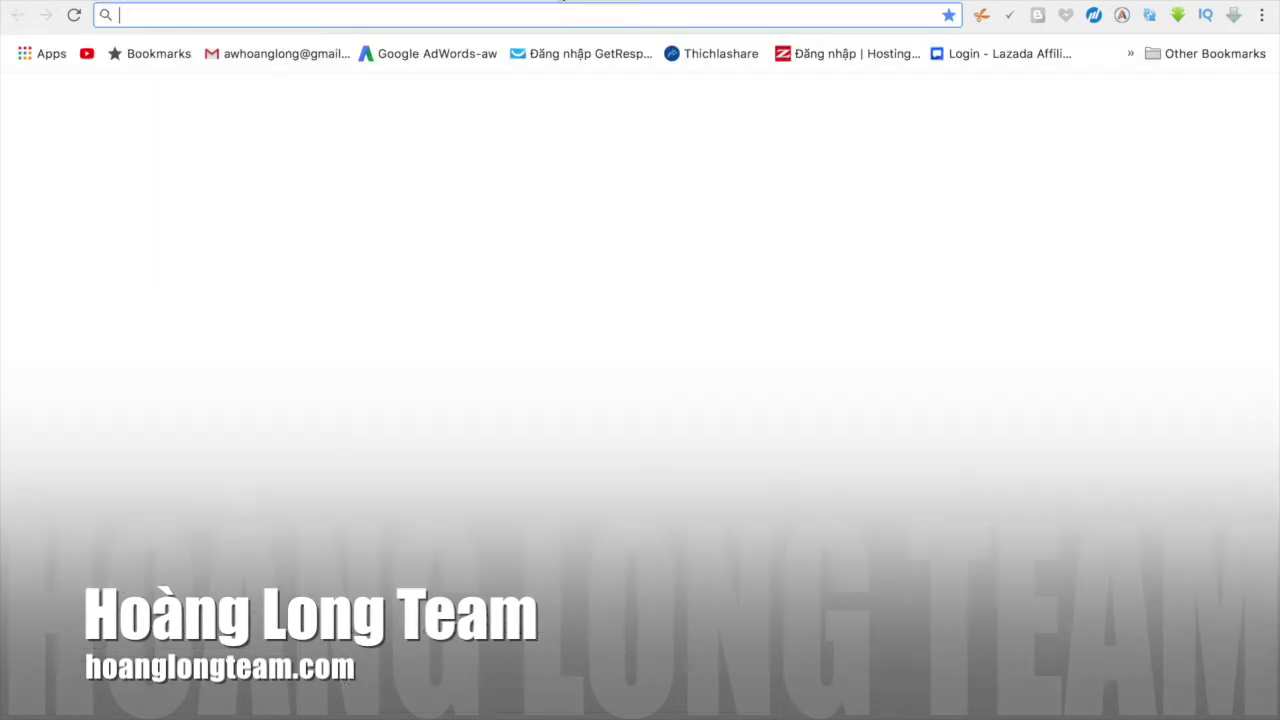
text(h)
key(Down)
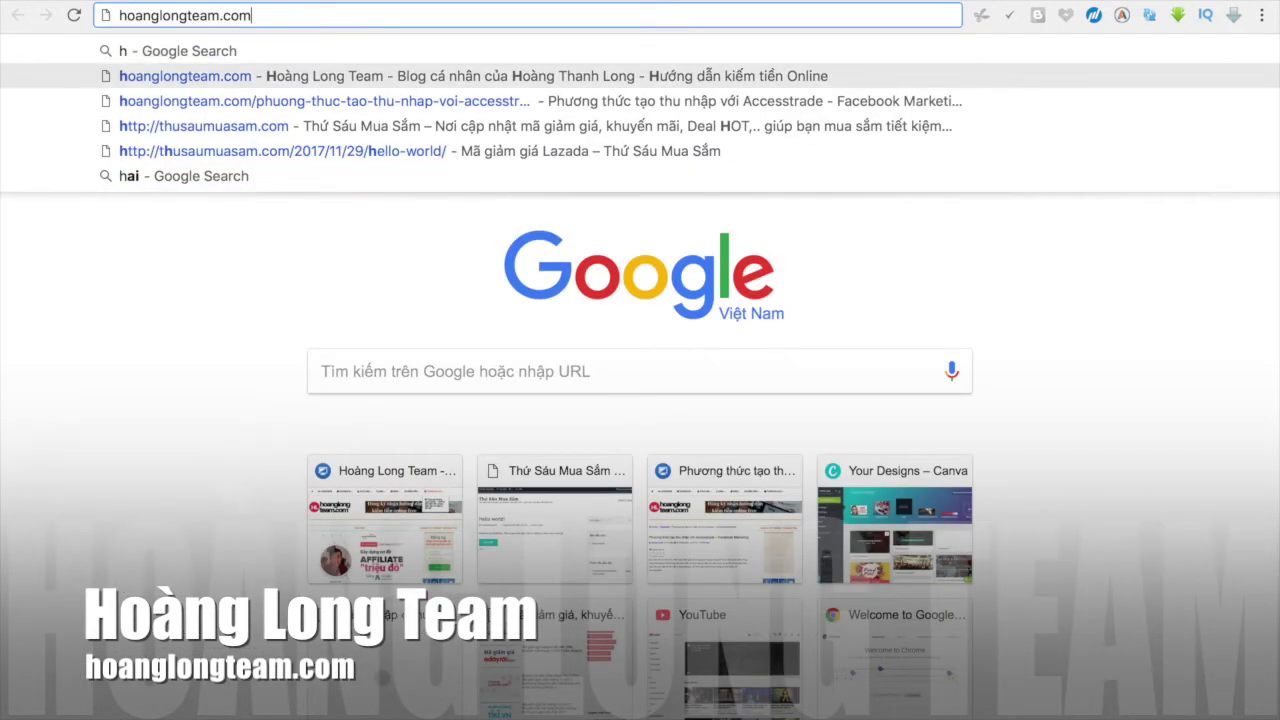
key(Return)
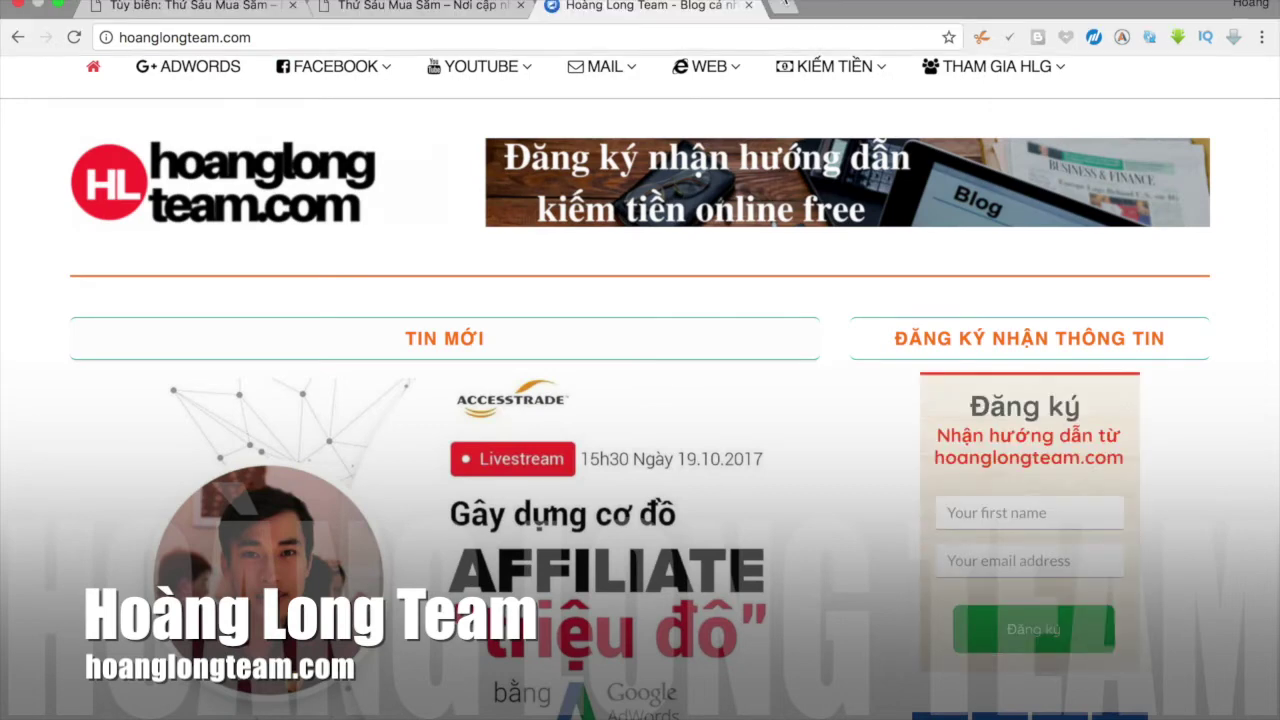
Step: View accesstrade.vn in another new tab, and close both example sites to return to the customizer
click(784, 8)
text(a)
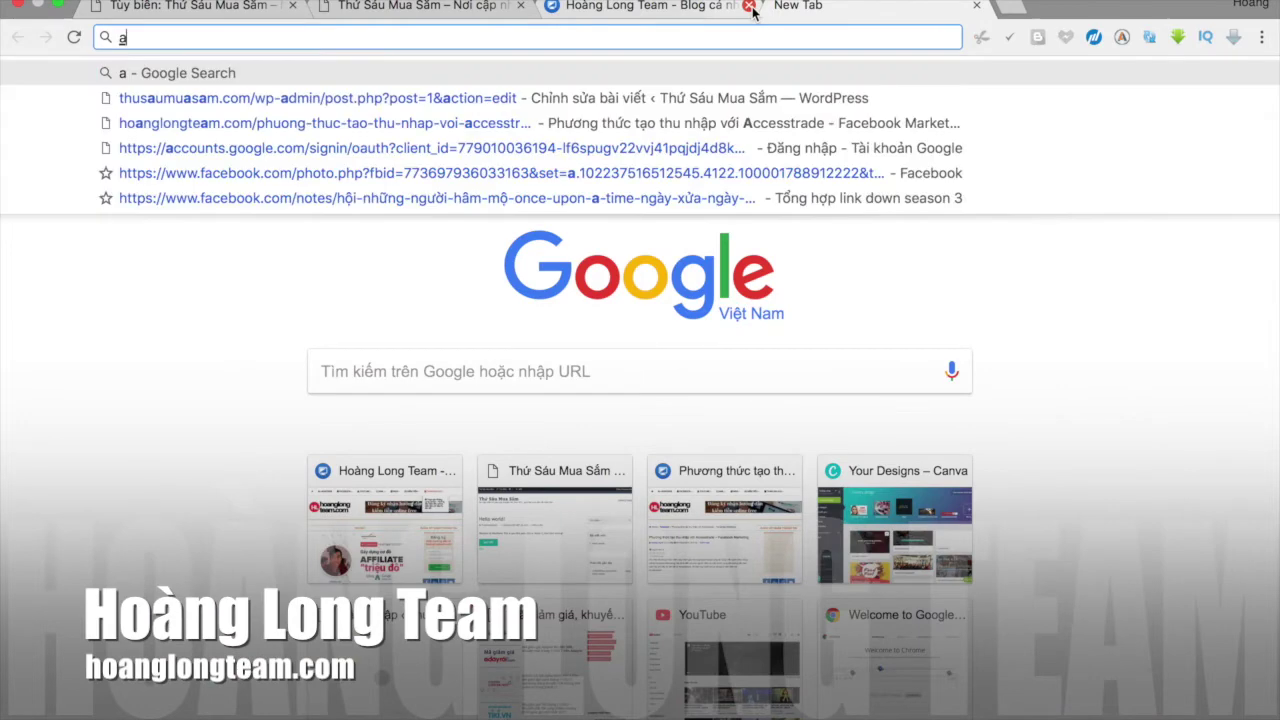
text(c)
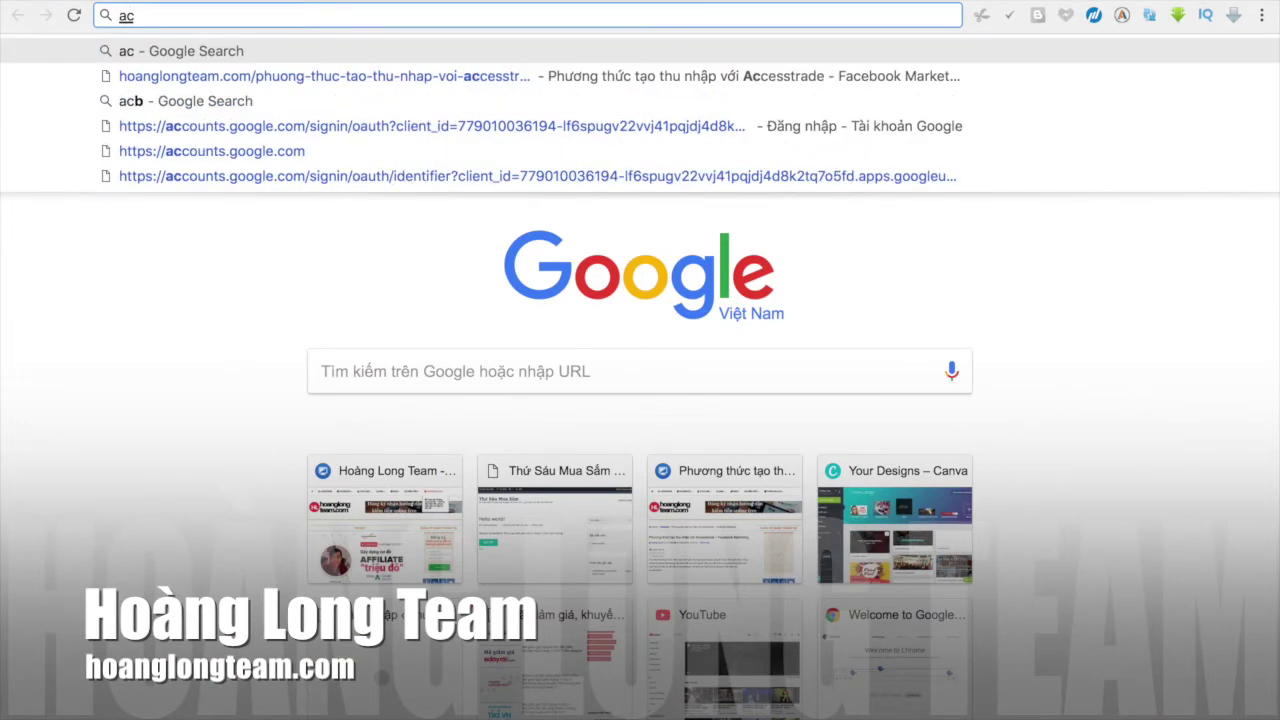
text(cesstrade.vn)
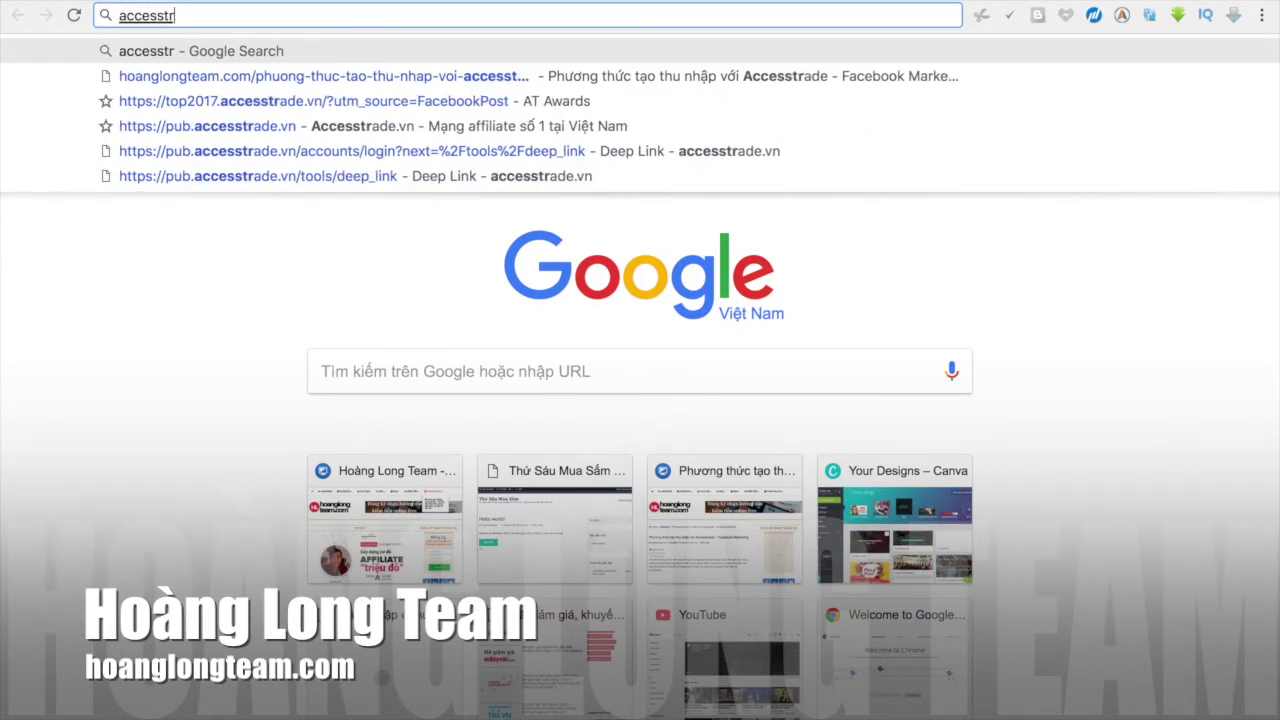
key(Return)
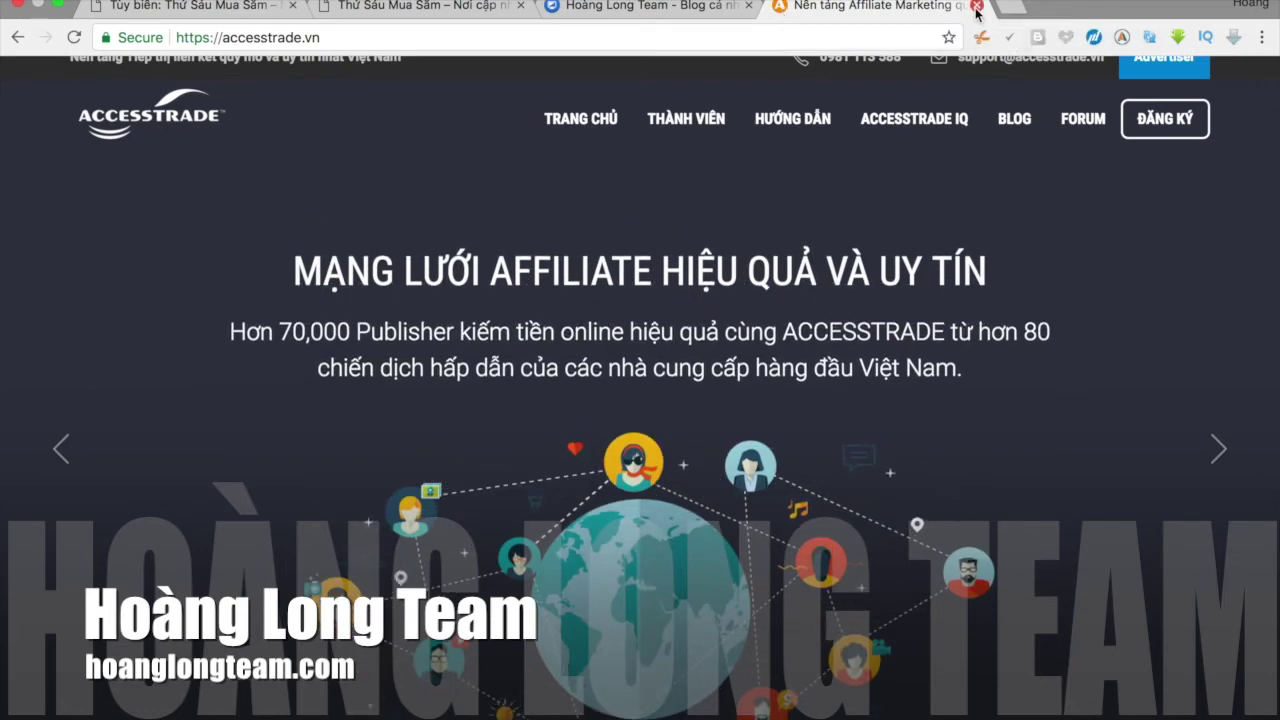
click(977, 5)
click(749, 5)
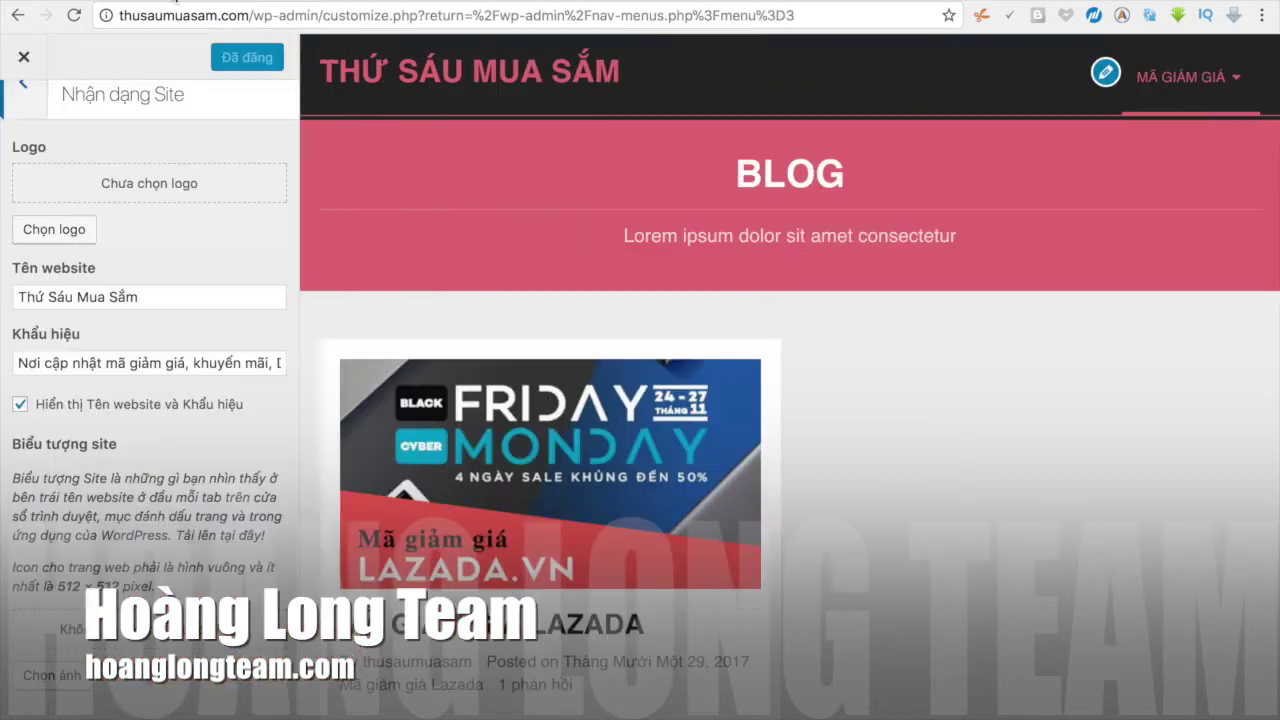
Step: Upload tag-sale-512.png from the Downloads folder as the image for the site icon
click(61, 678)
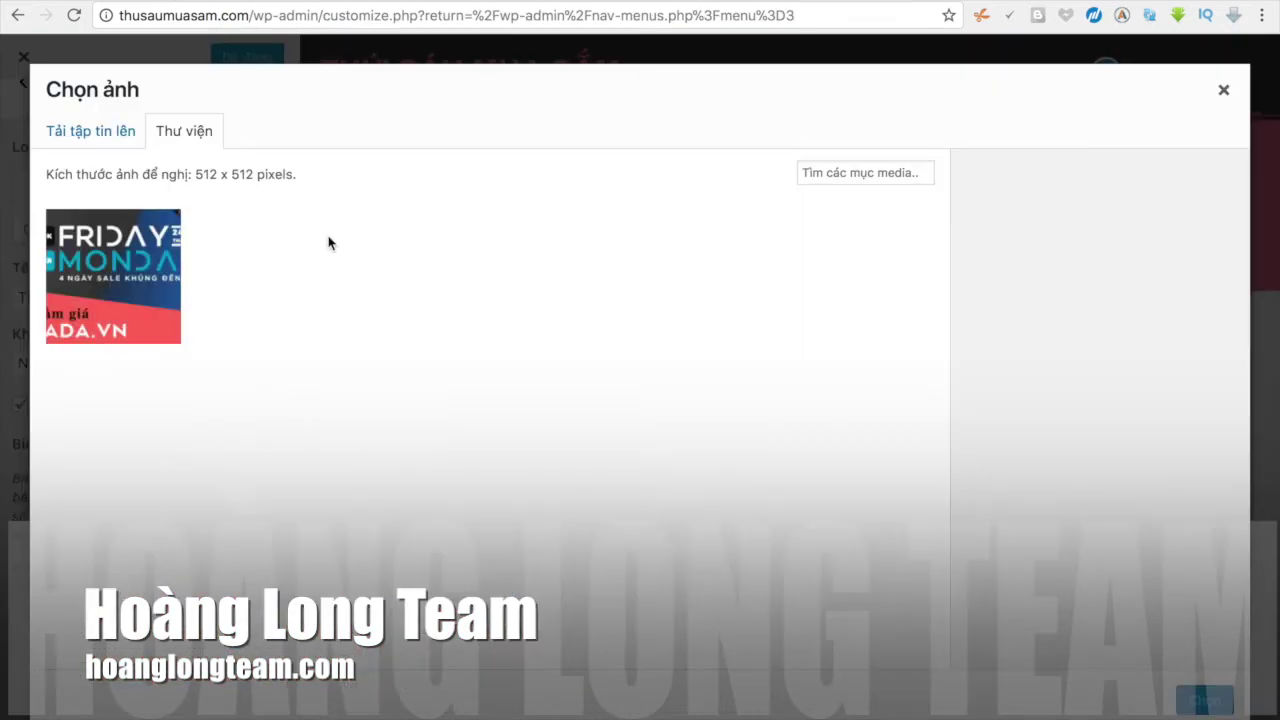
click(94, 130)
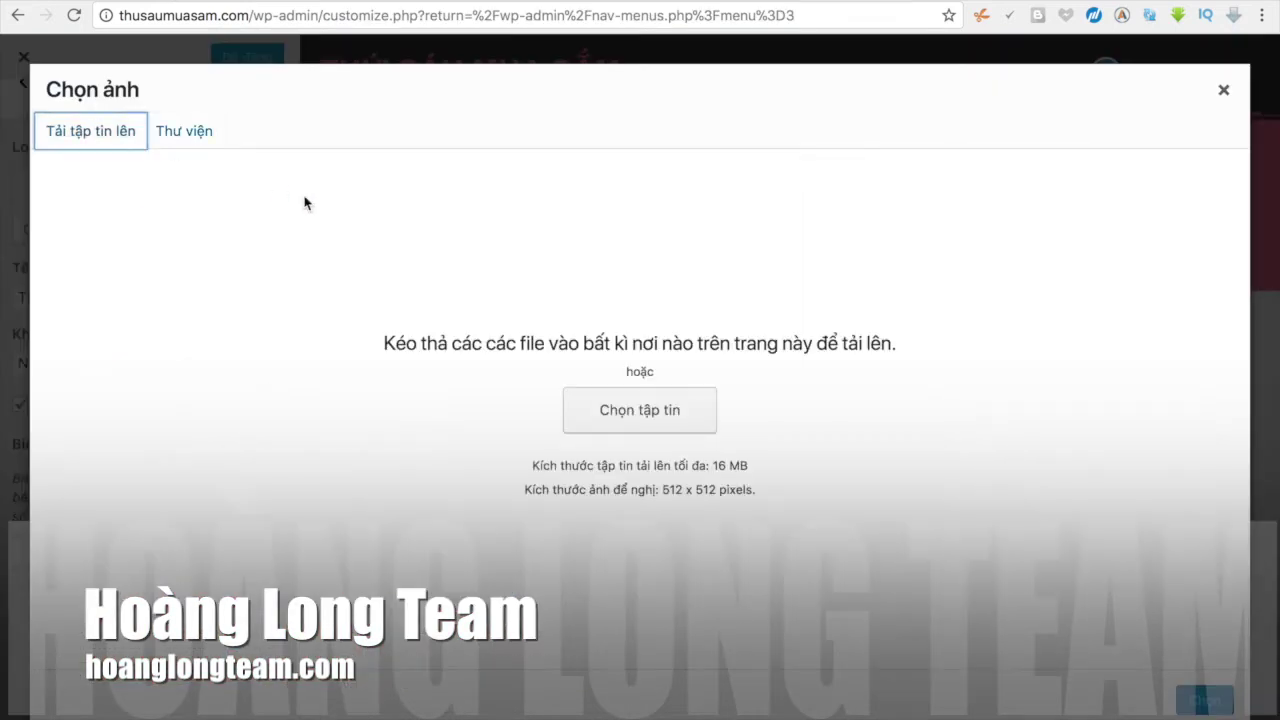
click(670, 415)
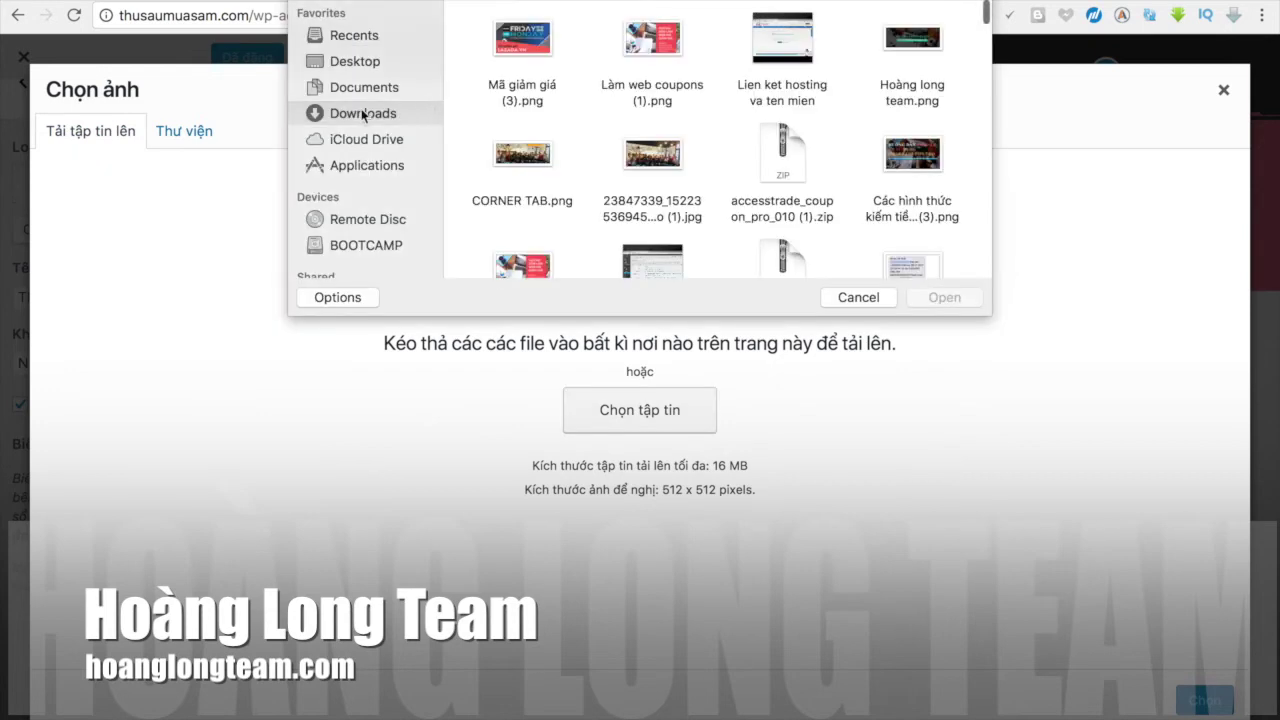
scroll(668, 162, down, 10)
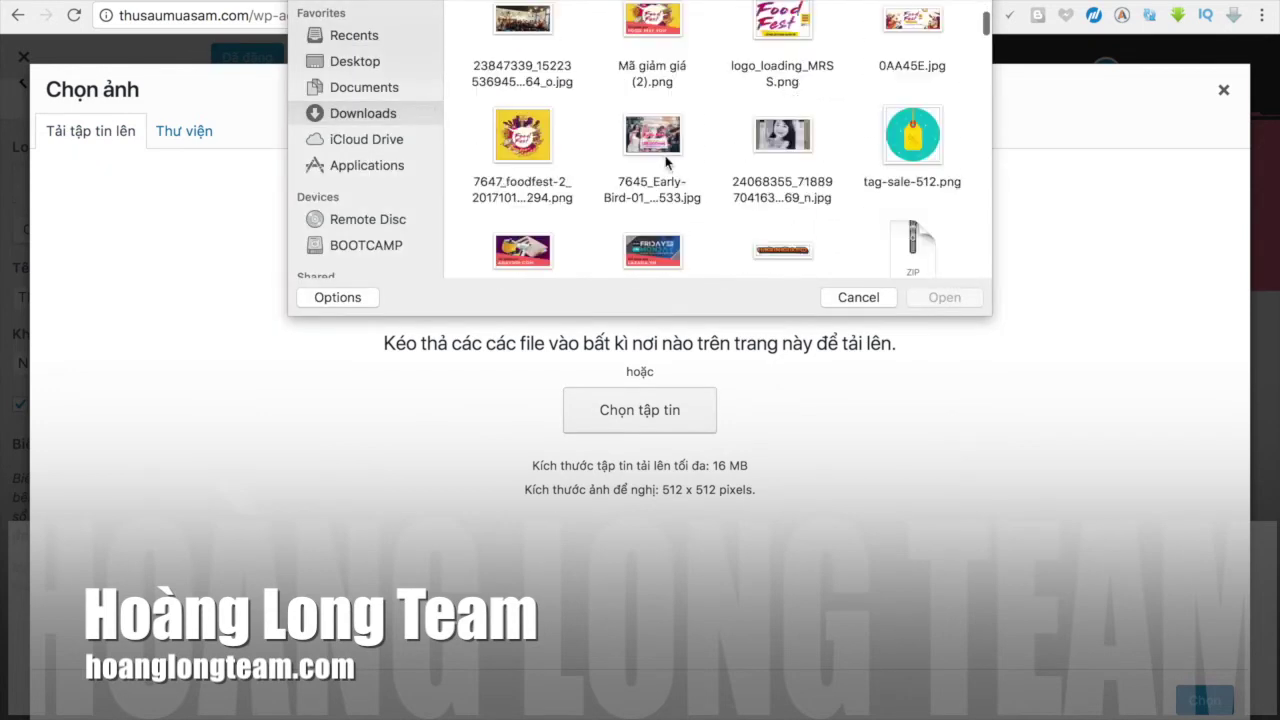
click(912, 72)
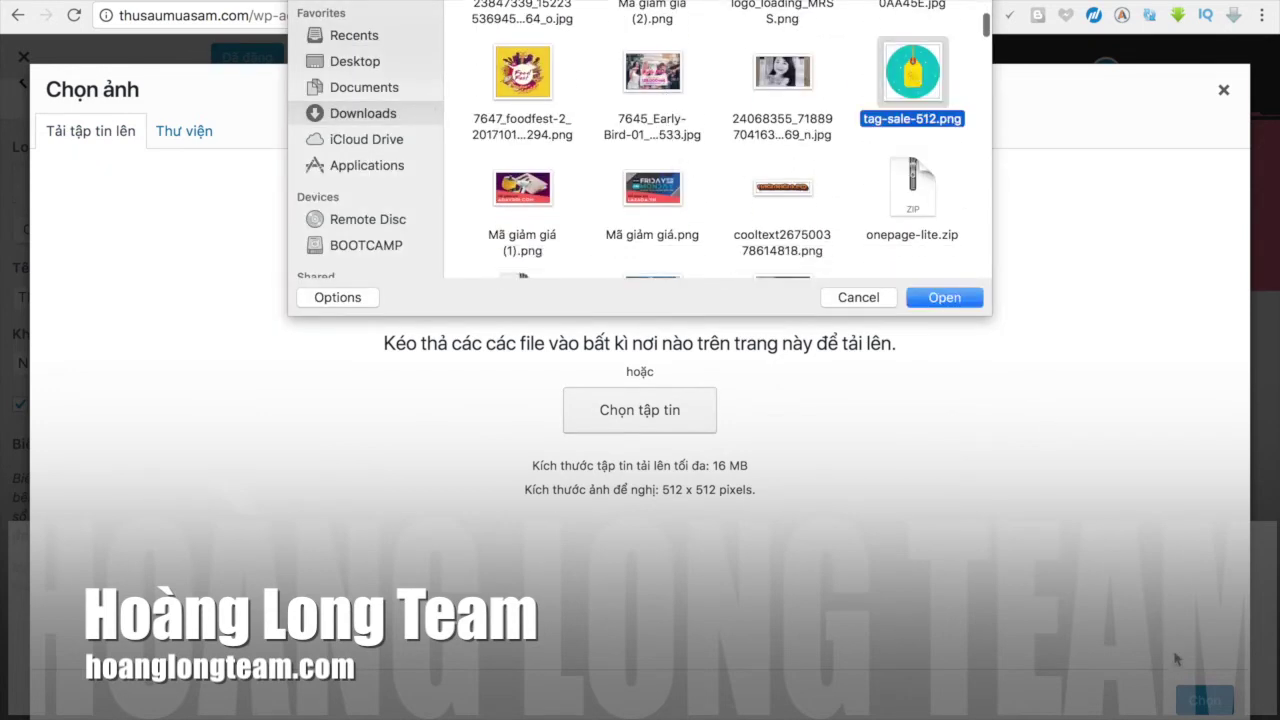
click(930, 302)
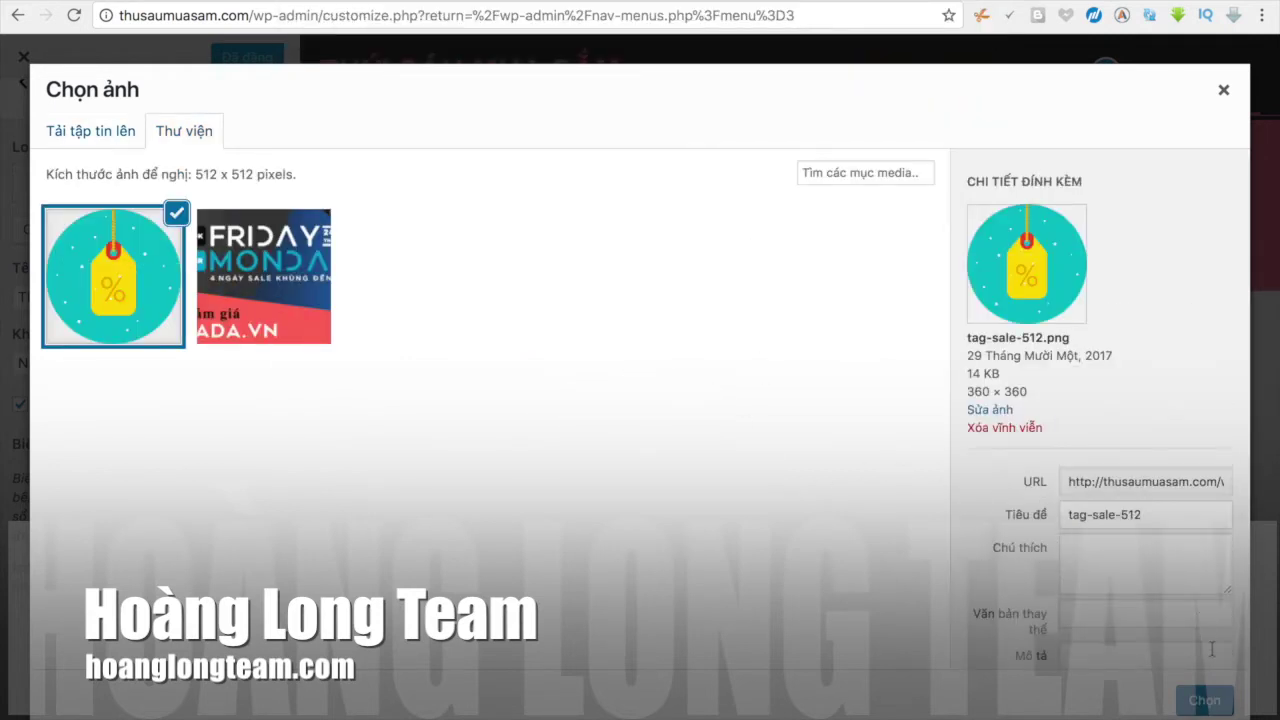
Step: Crop the uploaded tag image to its full area for the site icon and publish the change
click(1205, 701)
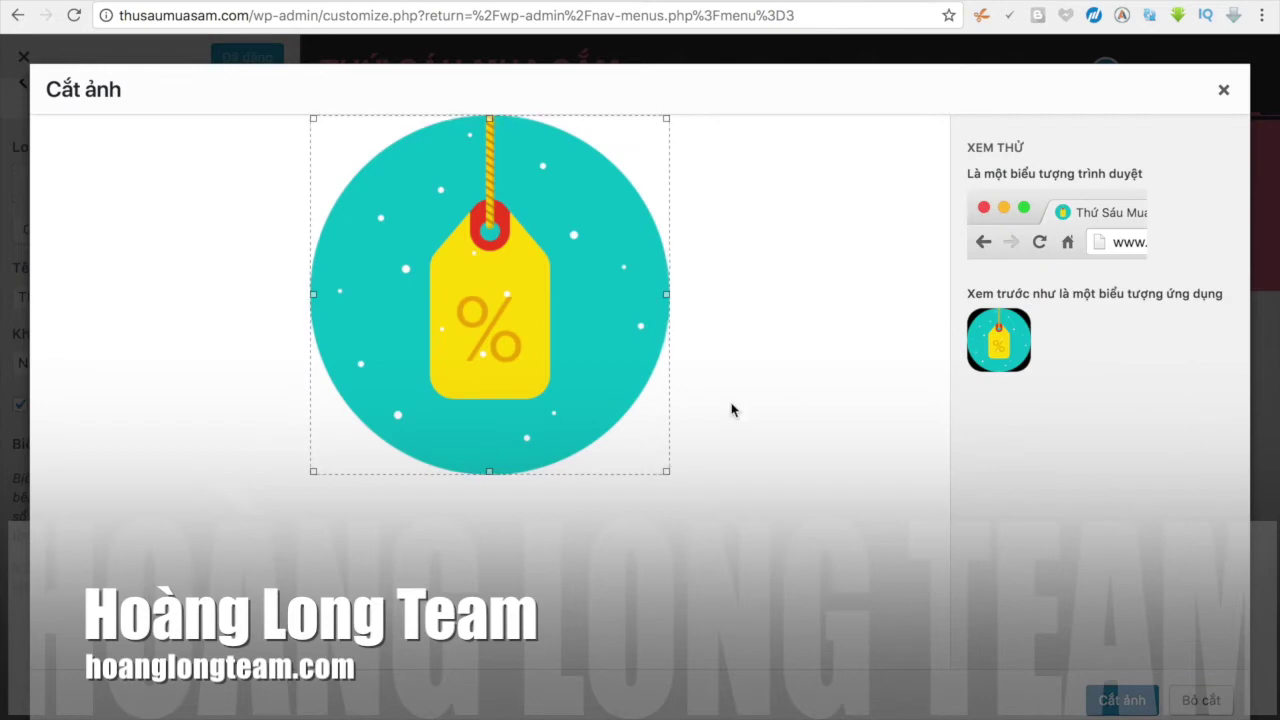
click(1100, 700)
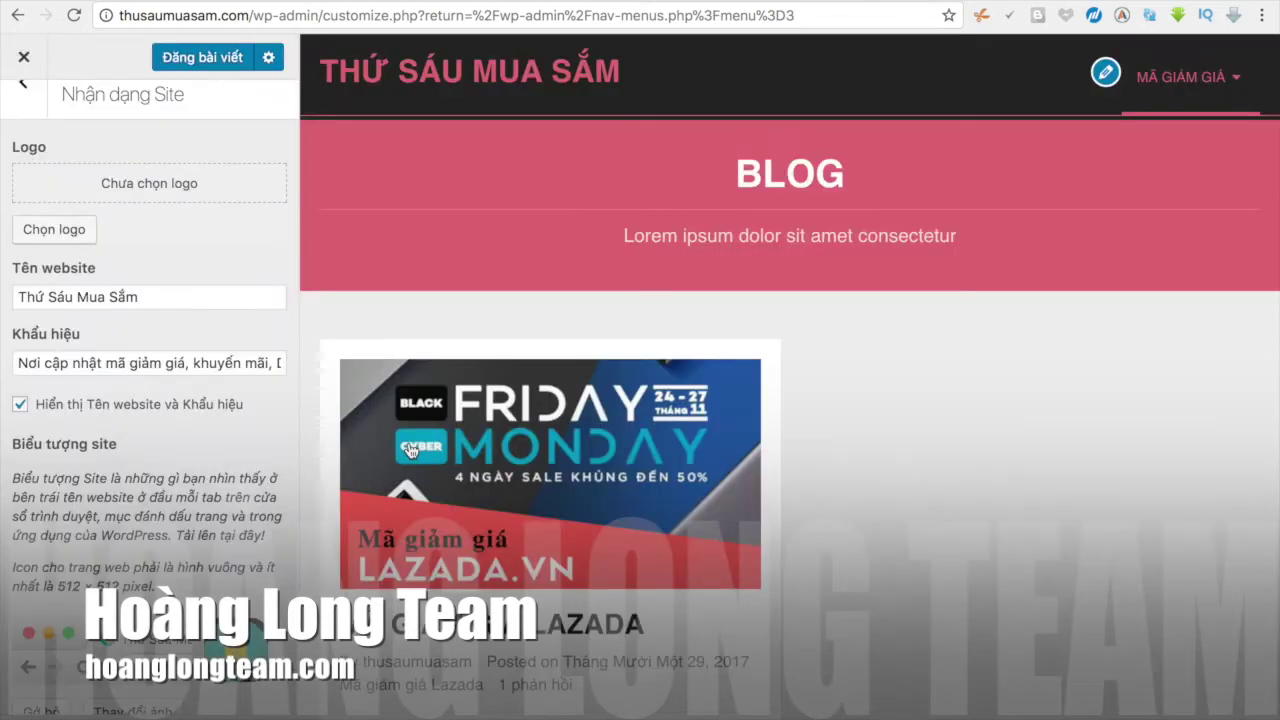
click(203, 57)
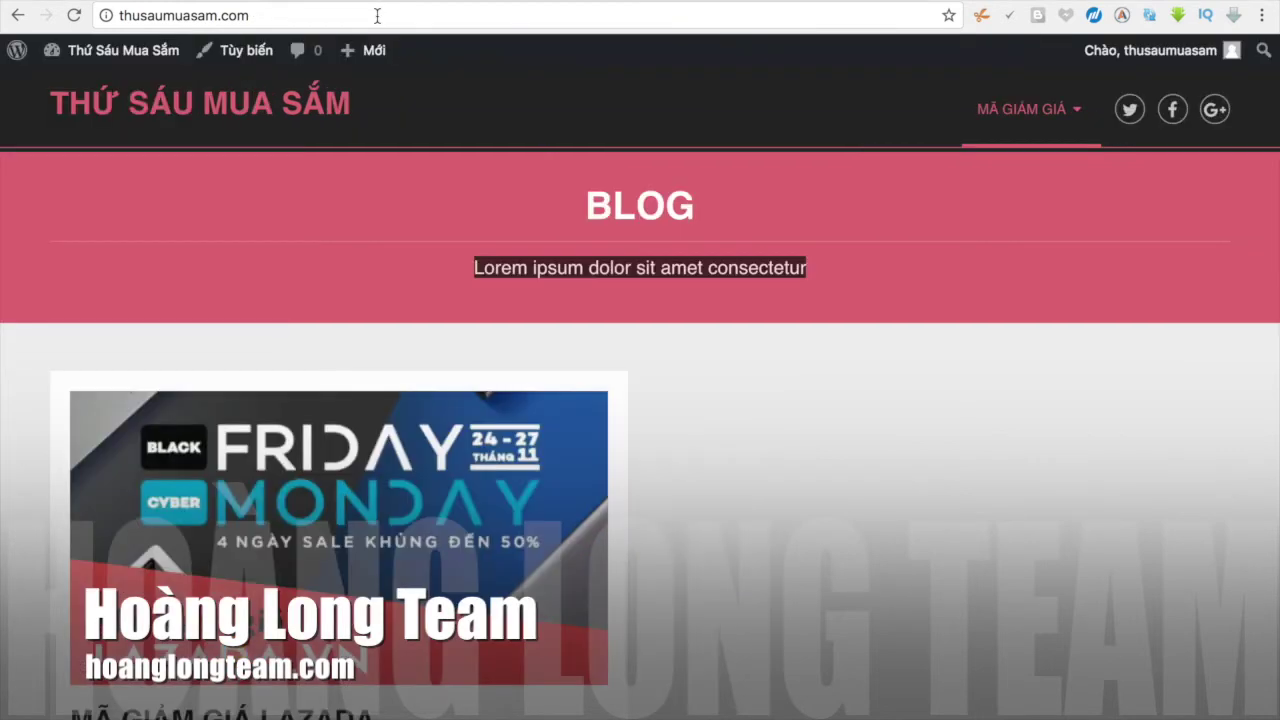
Step: Reload the site's front page to check the site icon, and return to the customizer
click(380, 14)
key(Home)
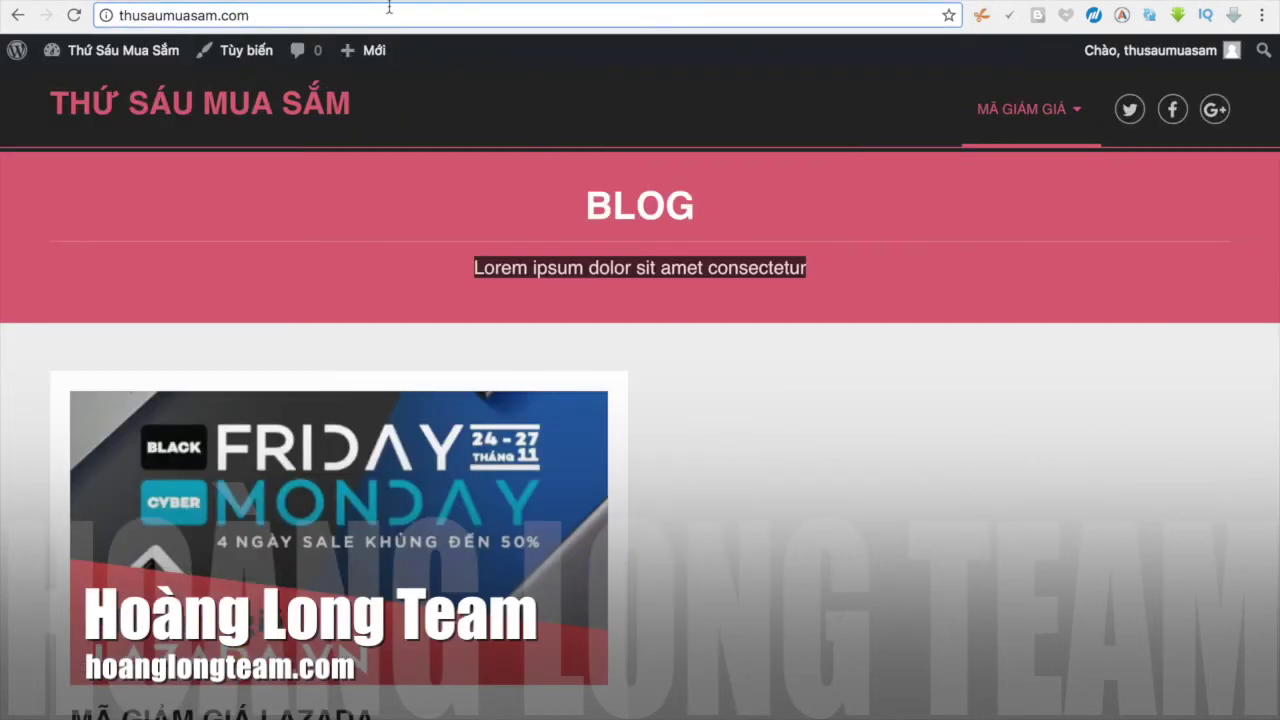
key(Return)
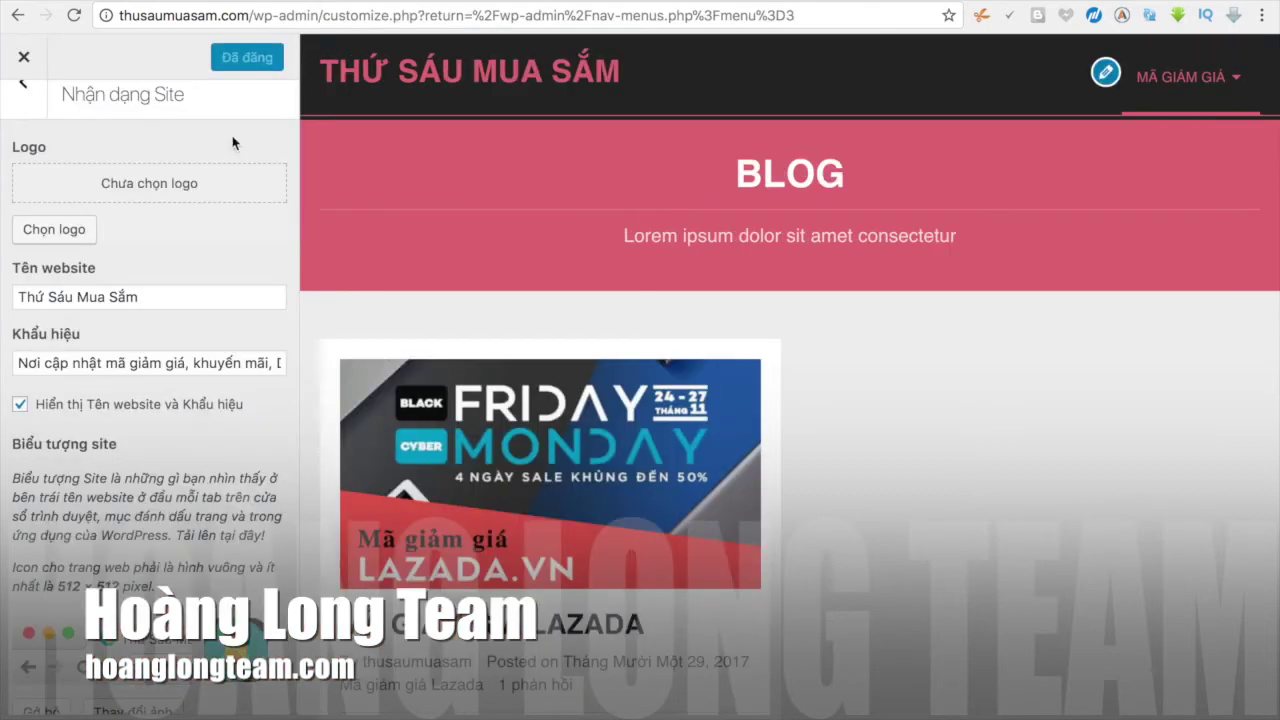
Step: Review the site identity fields, including the website name, and open the header image settings "Ảnh phần đầu trang"
scroll(104, 530, down, 1)
scroll(112, 495, up, 2)
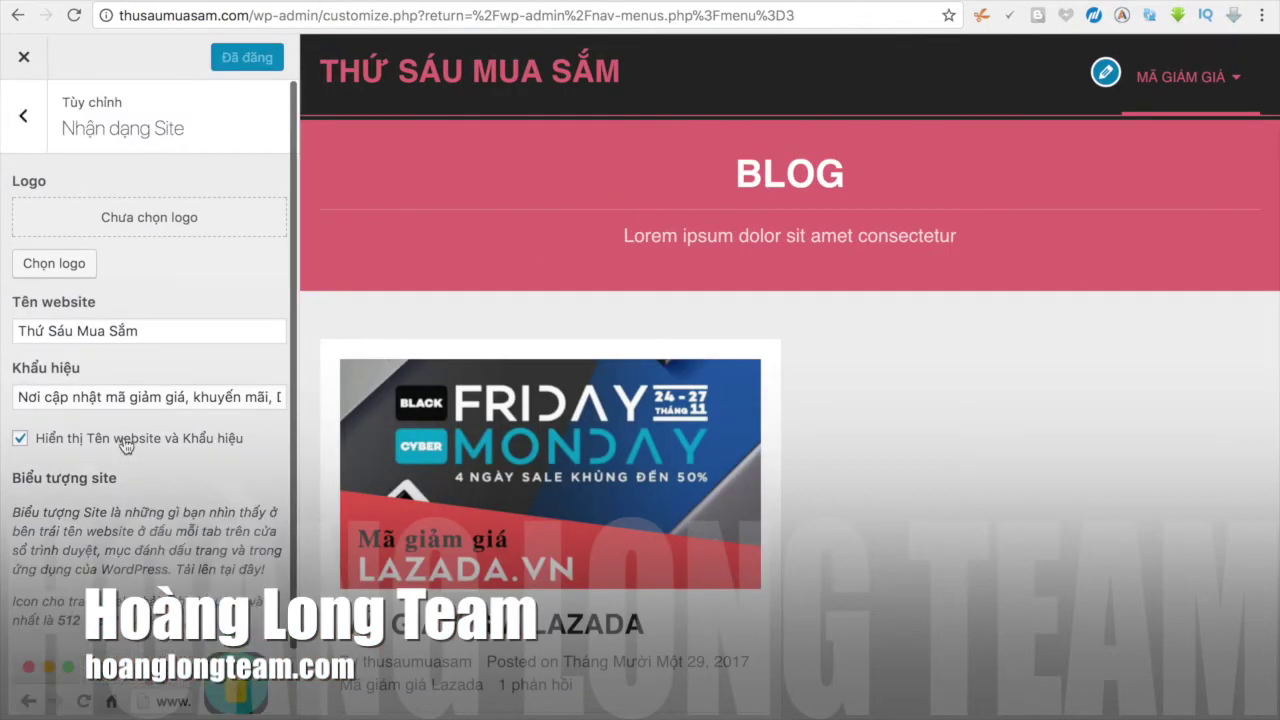
drag(146, 330, 2, 338)
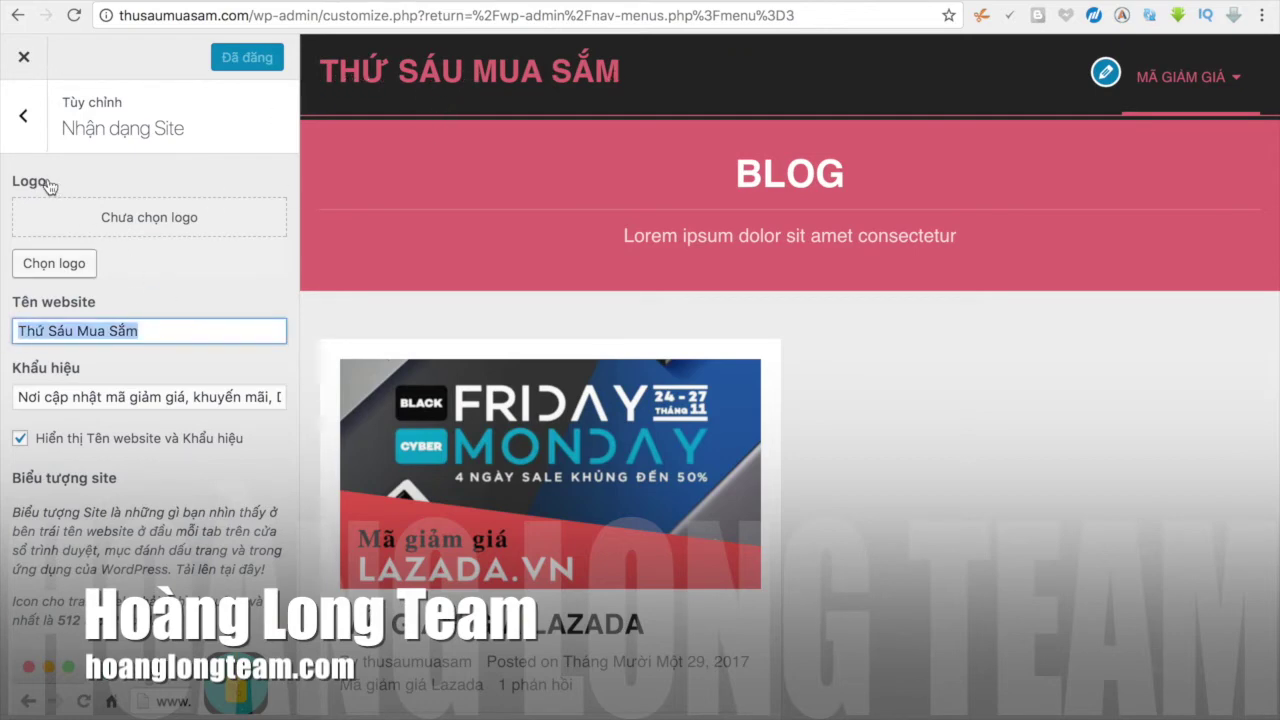
click(23, 115)
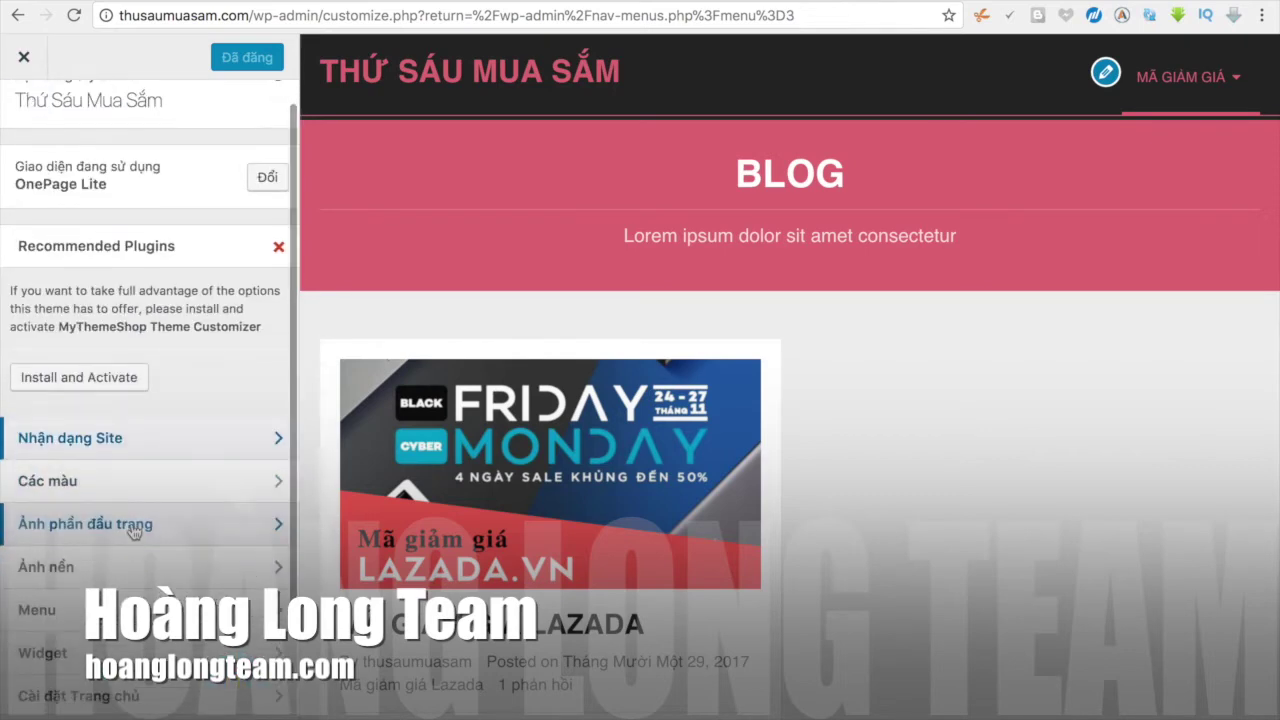
click(134, 533)
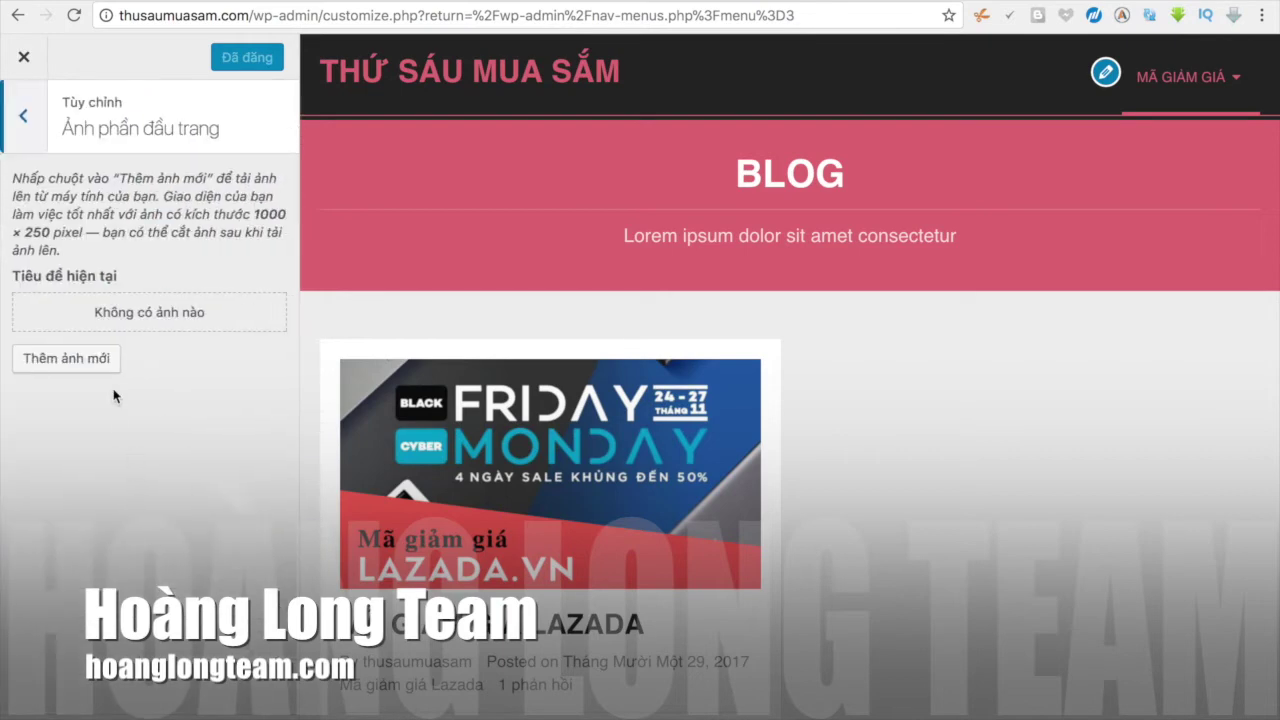
Step: Look through the "Cài đặt Trang" section, the General Settings of Theme Options and the site identity section "Nhận dạng Site"
click(23, 115)
scroll(125, 502, down, 1)
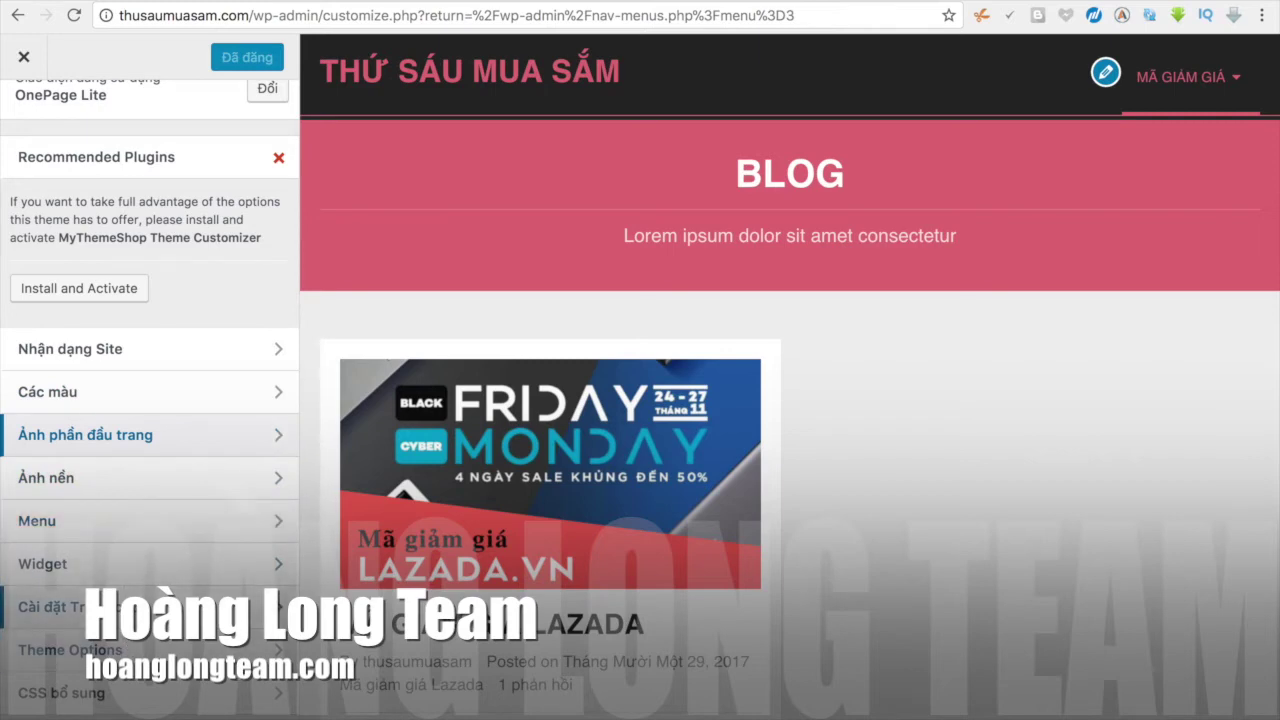
click(70, 606)
click(33, 140)
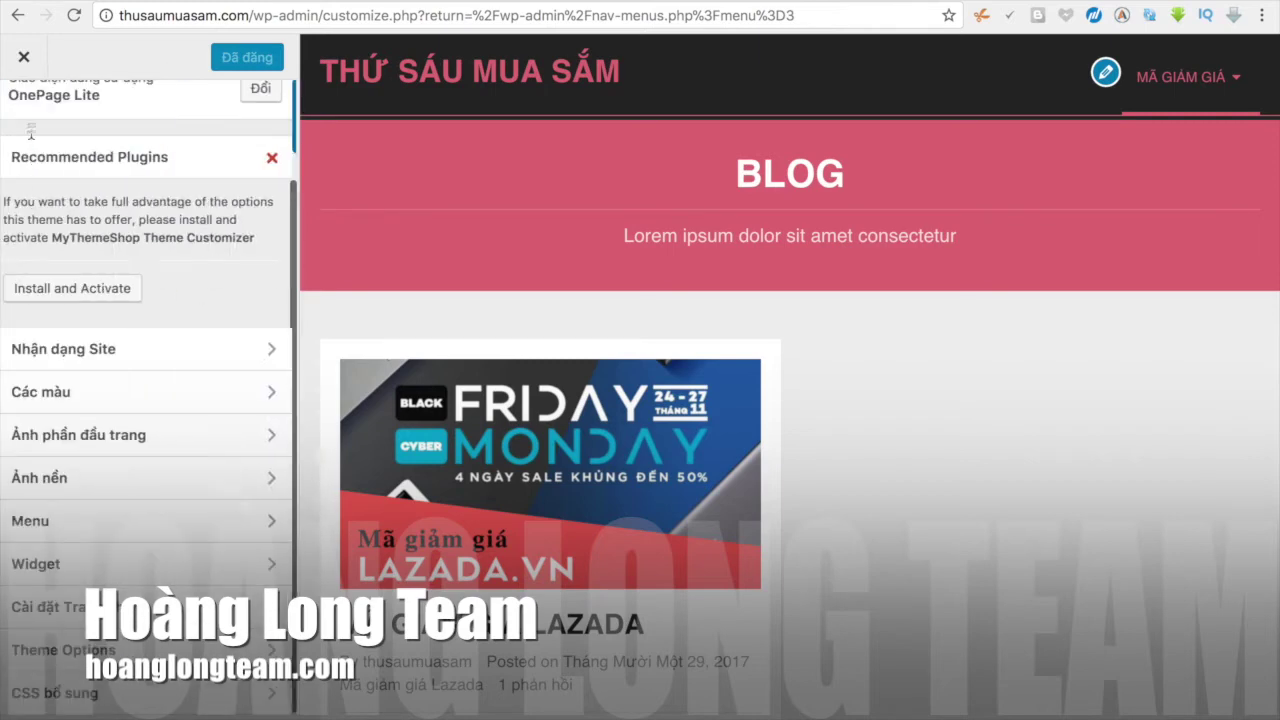
click(70, 650)
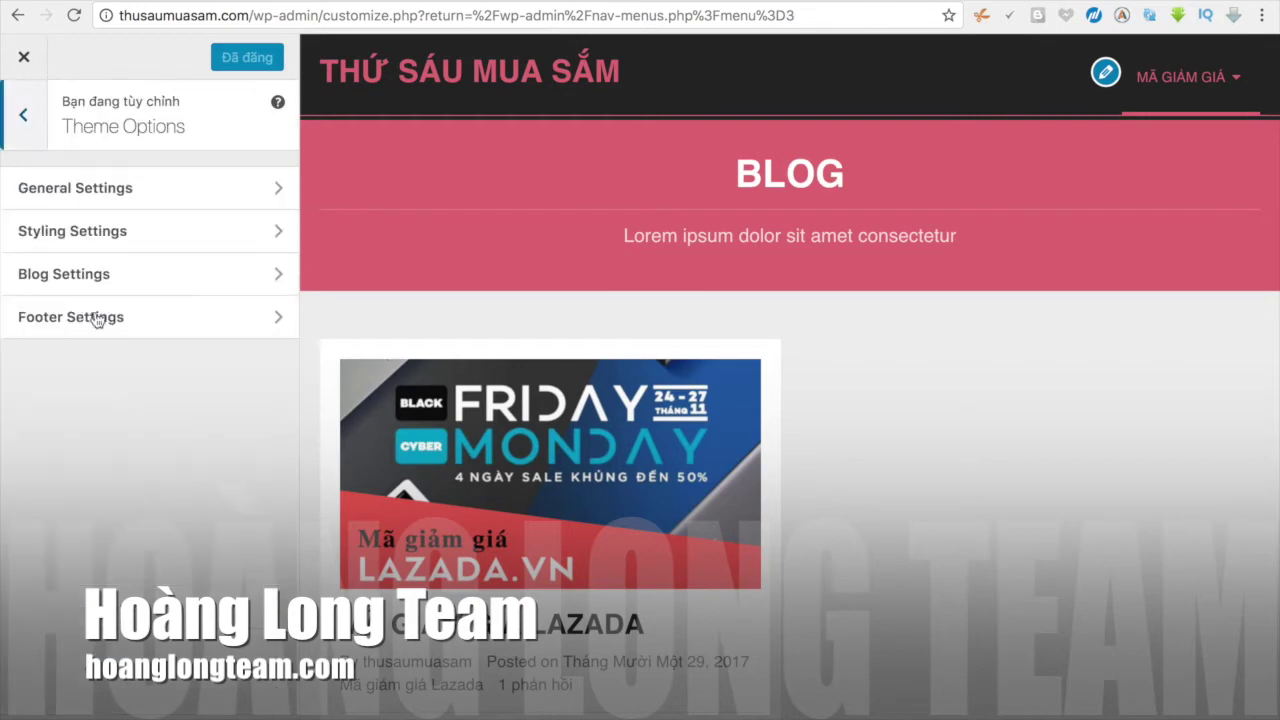
click(78, 186)
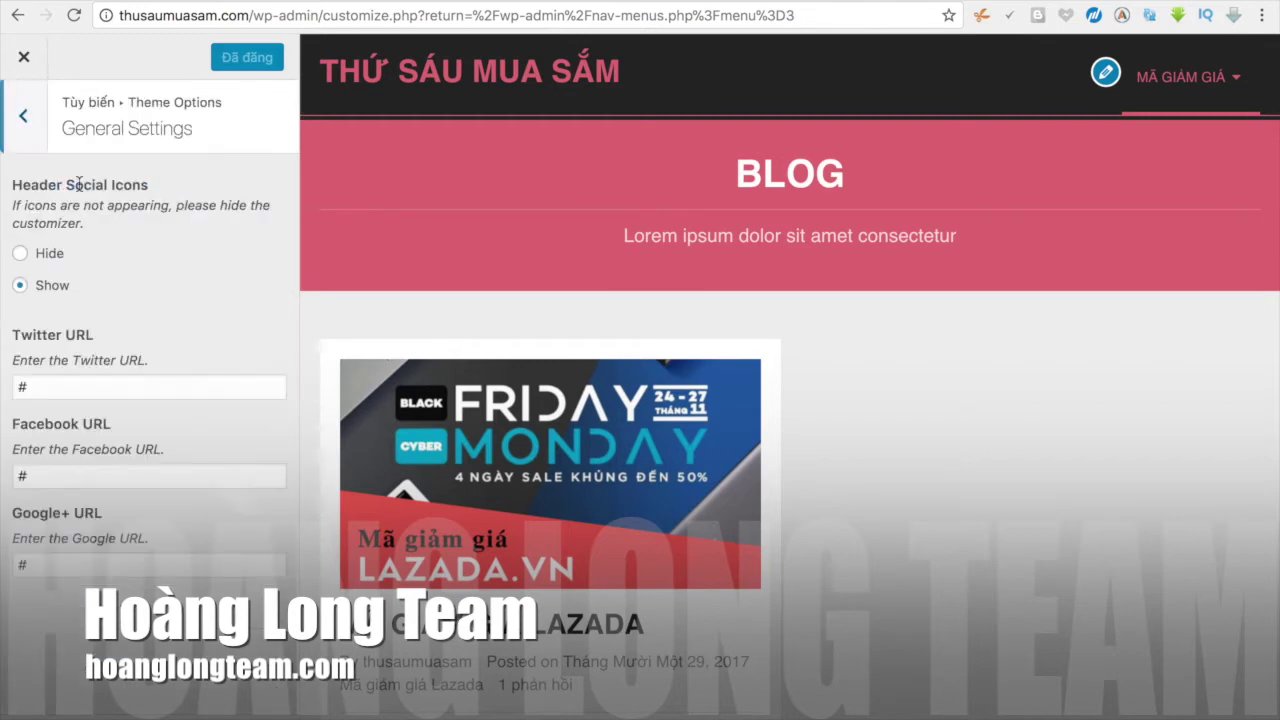
click(28, 118)
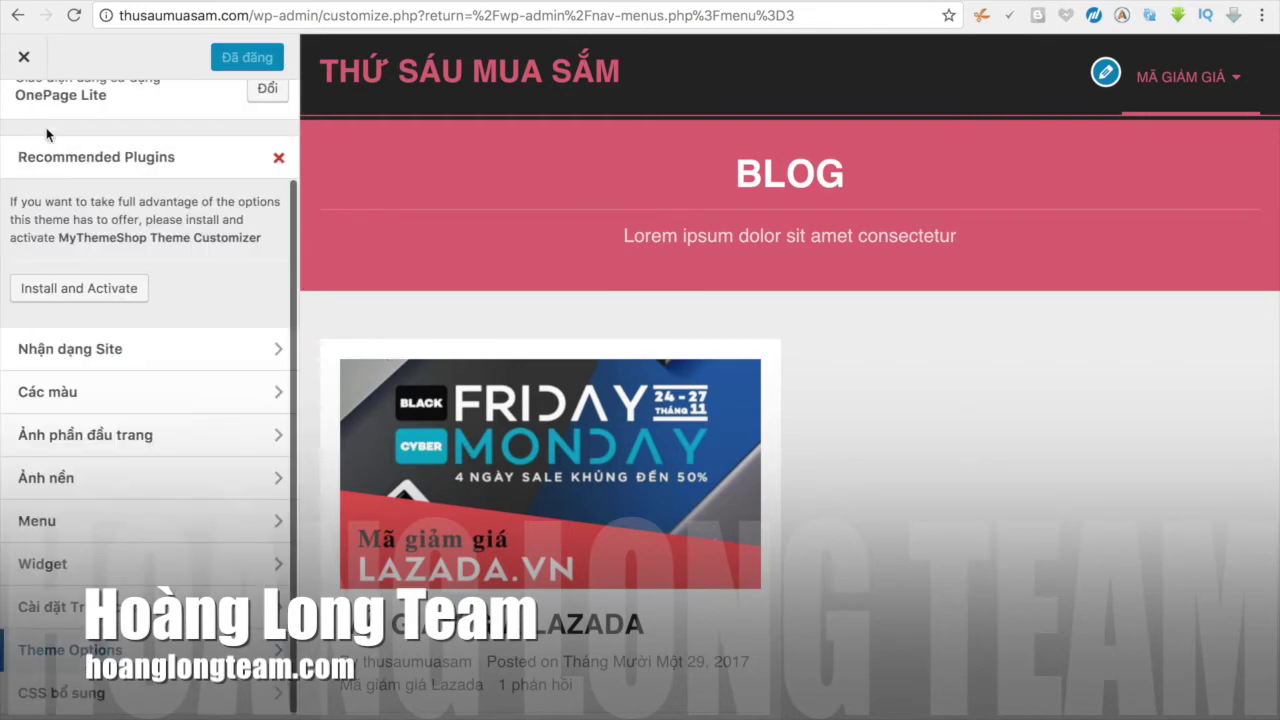
click(128, 356)
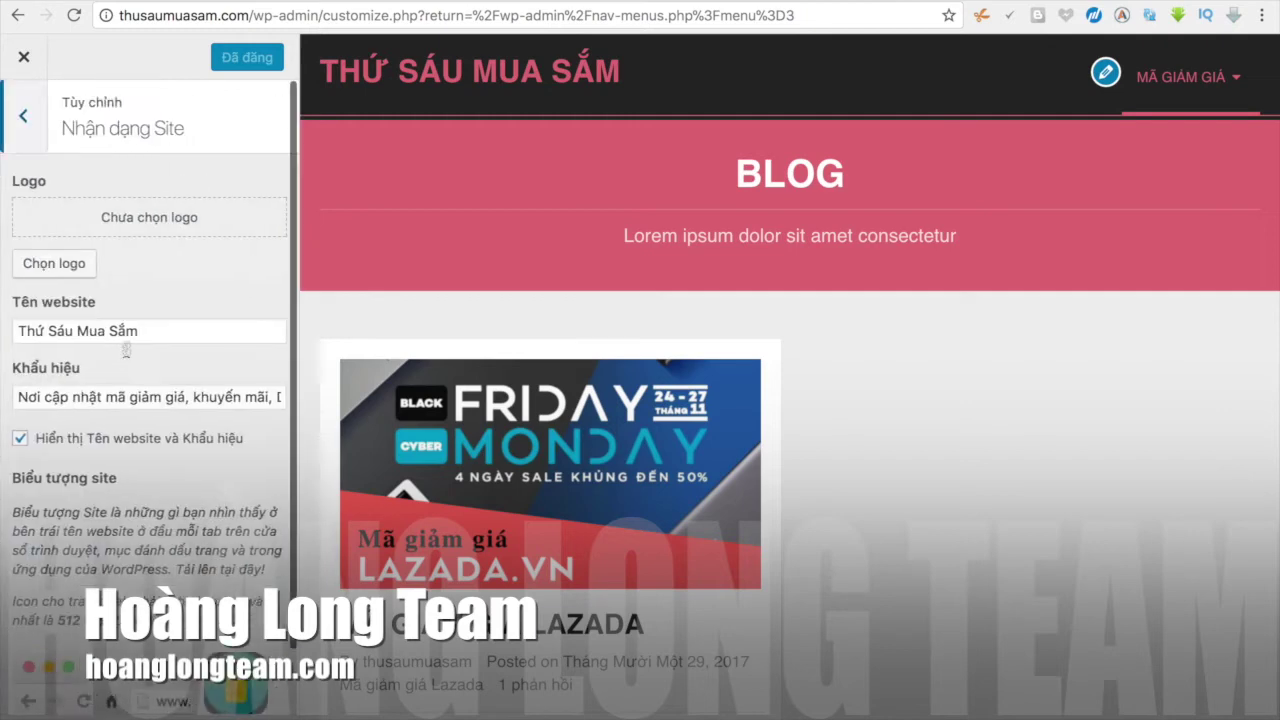
scroll(116, 325, down, 2)
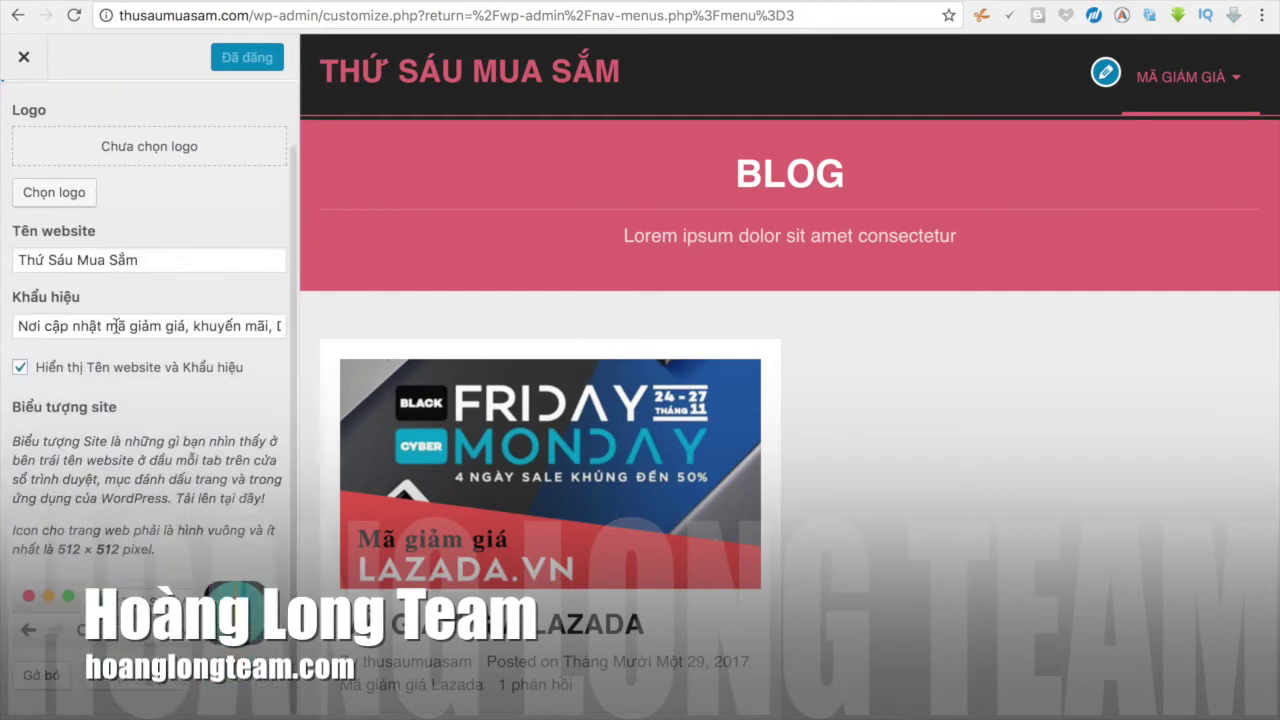
Step: Close the customizer and examine the Sidebar and HomePage widgets areas on the Widget page
click(24, 62)
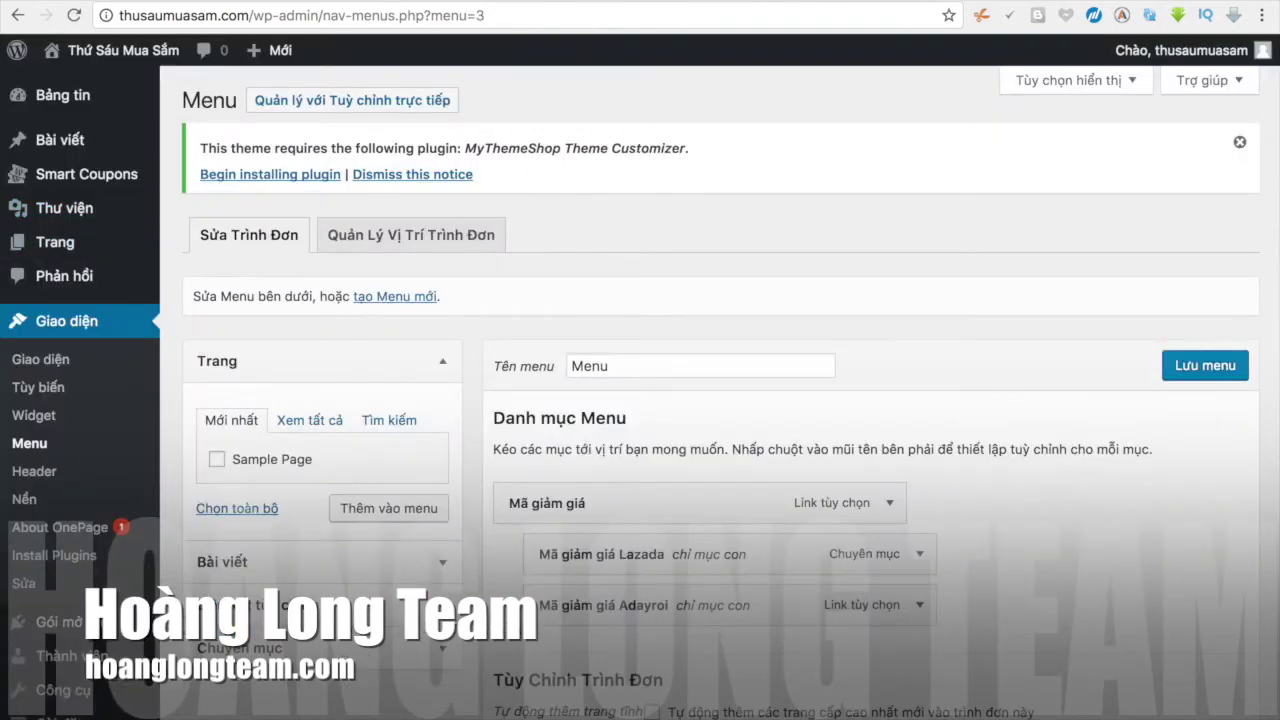
click(46, 418)
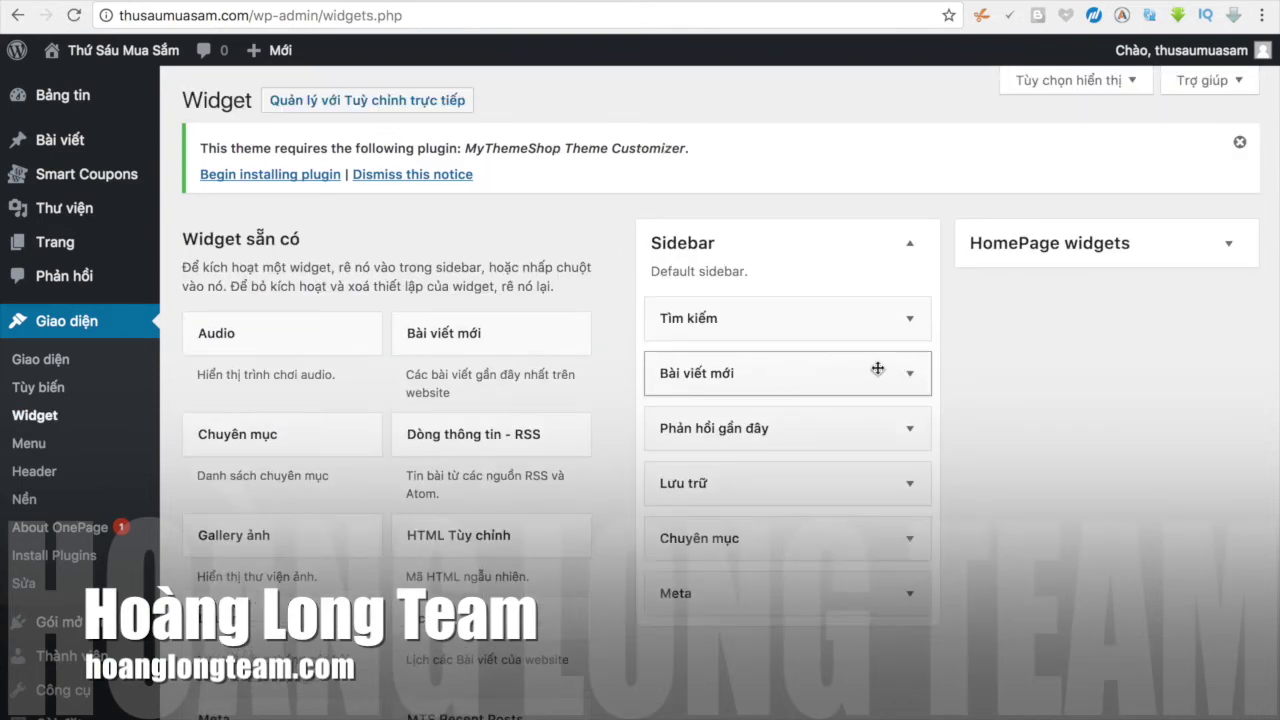
click(1020, 244)
click(1027, 249)
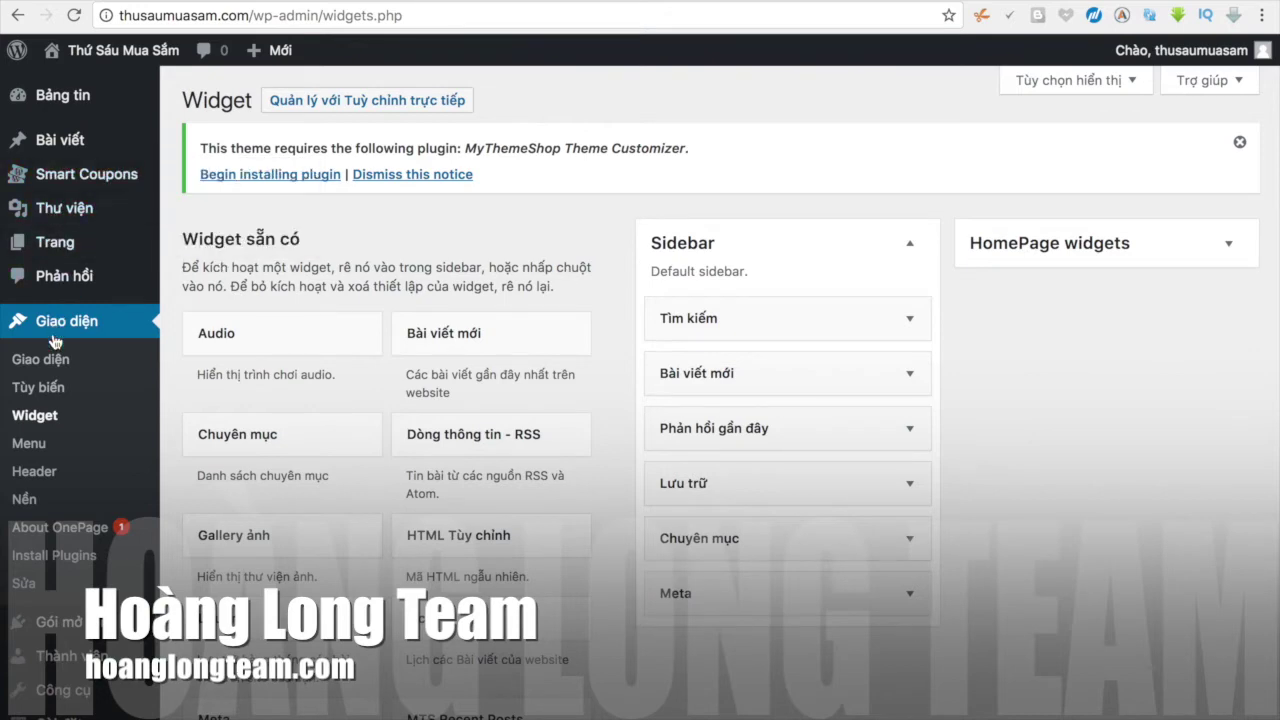
Step: Check the Blog heading on the site's front page and return to the customizer
click(41, 386)
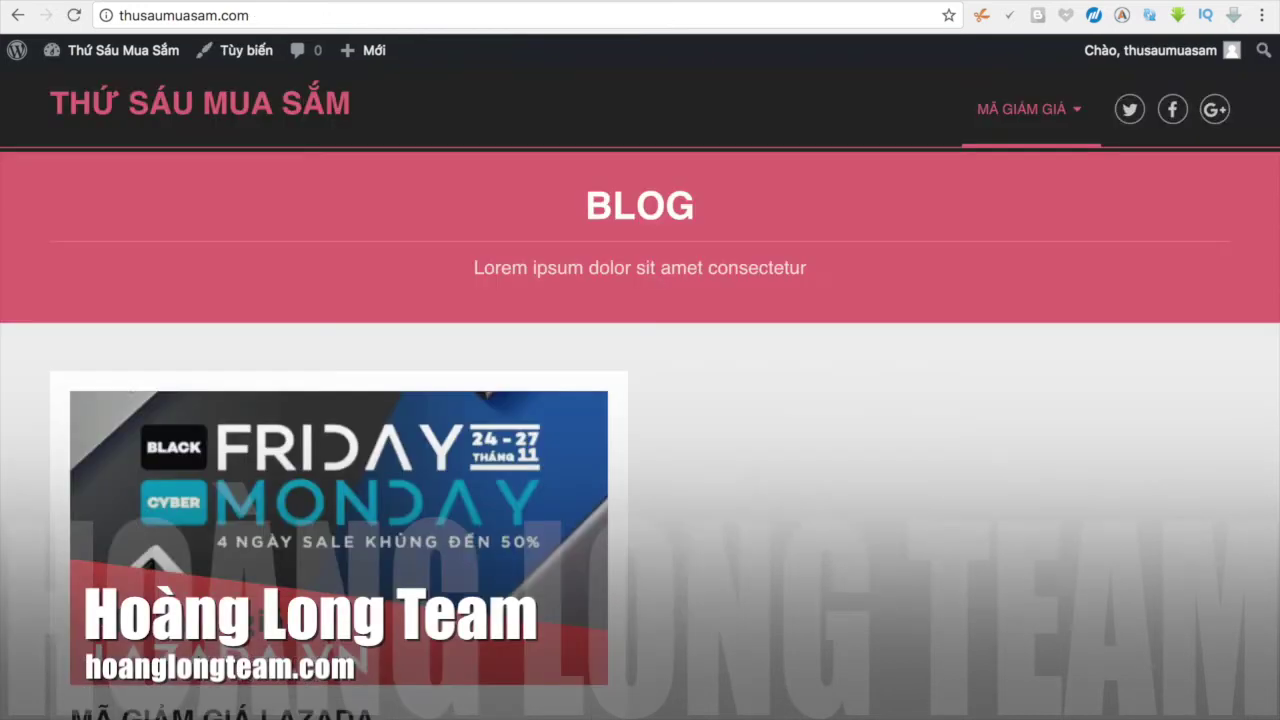
drag(564, 226, 715, 224)
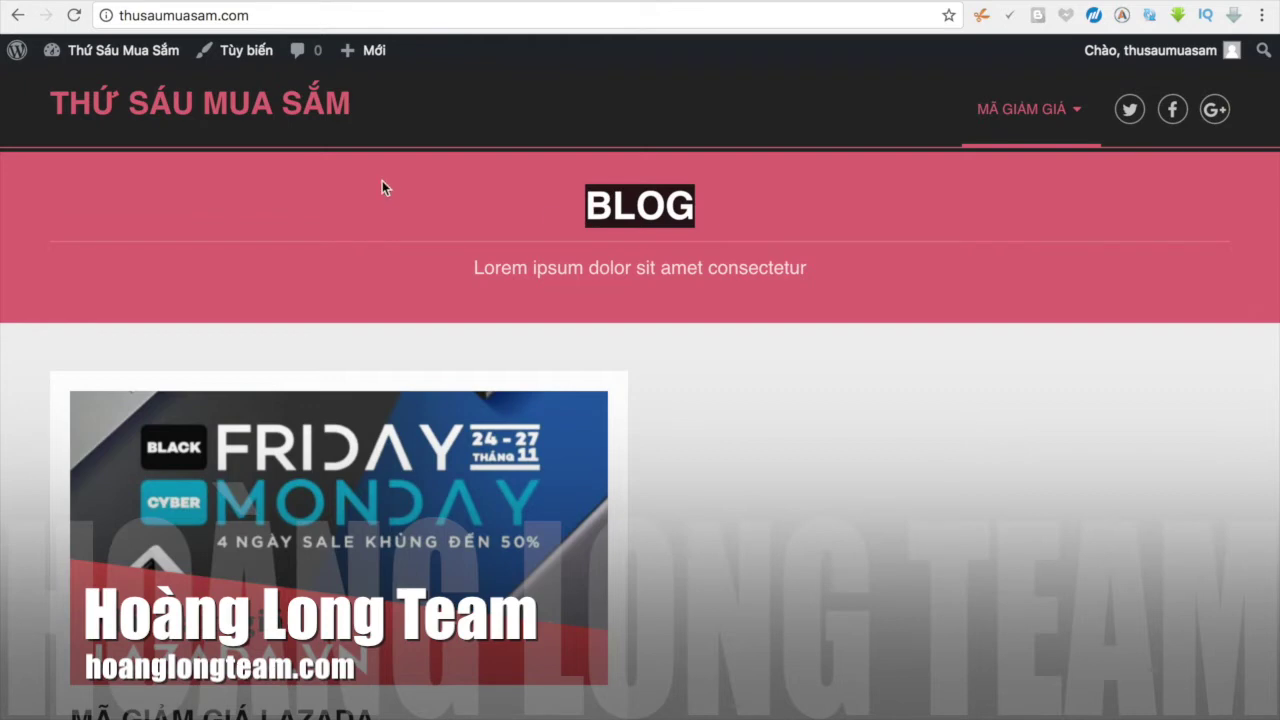
click(387, 218)
click(246, 50)
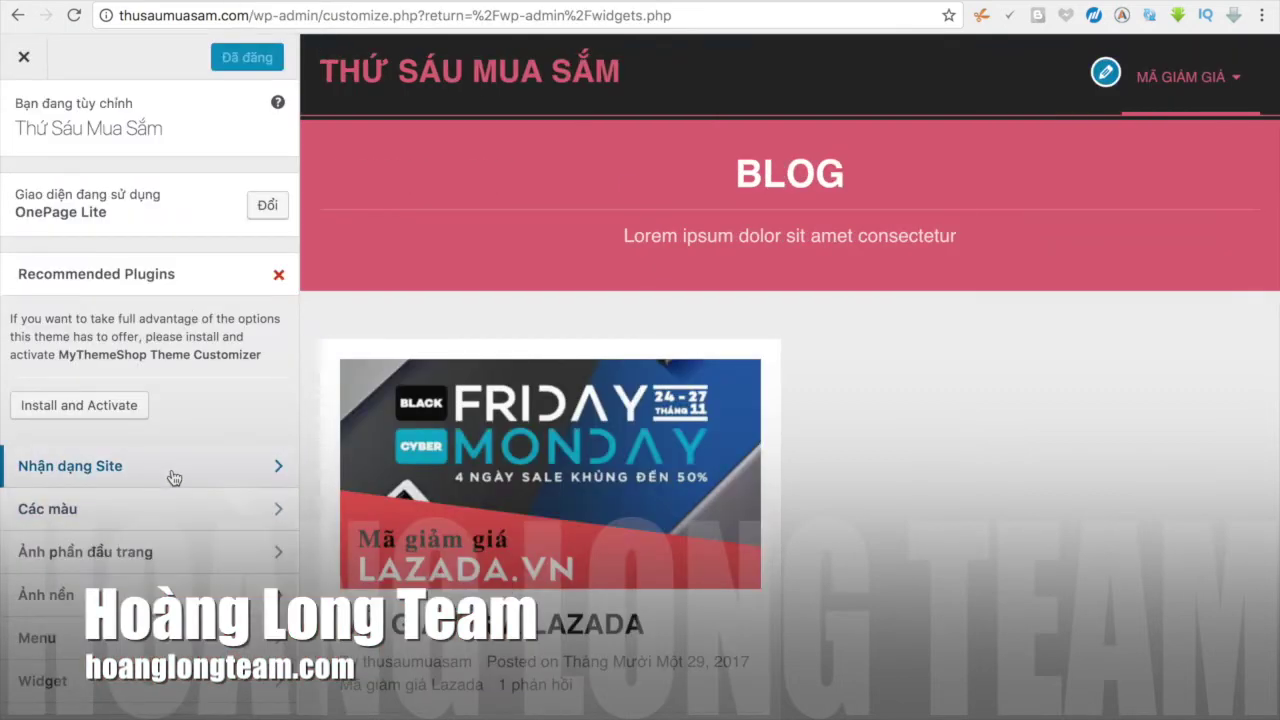
Step: Review the Header Social Icons options and the Twitter, Facebook and Google+ URL fields in the theme's General Settings
scroll(155, 590, down, 2)
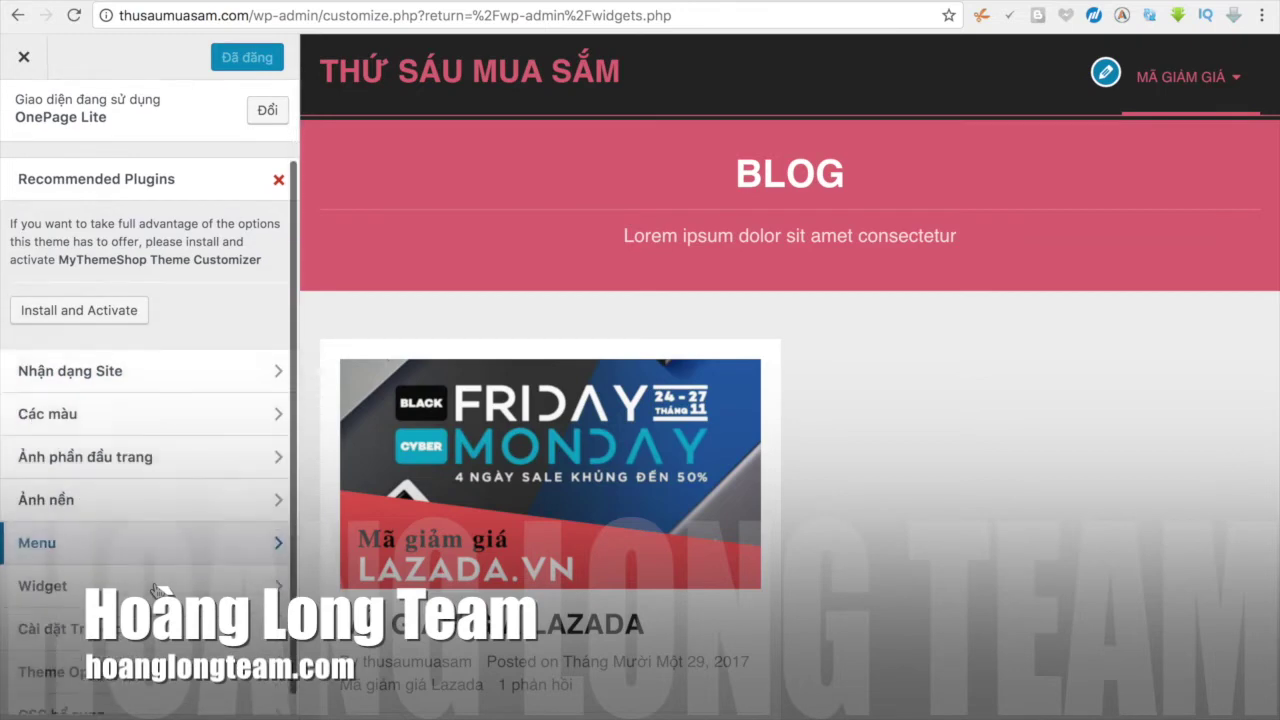
scroll(155, 590, down, 1)
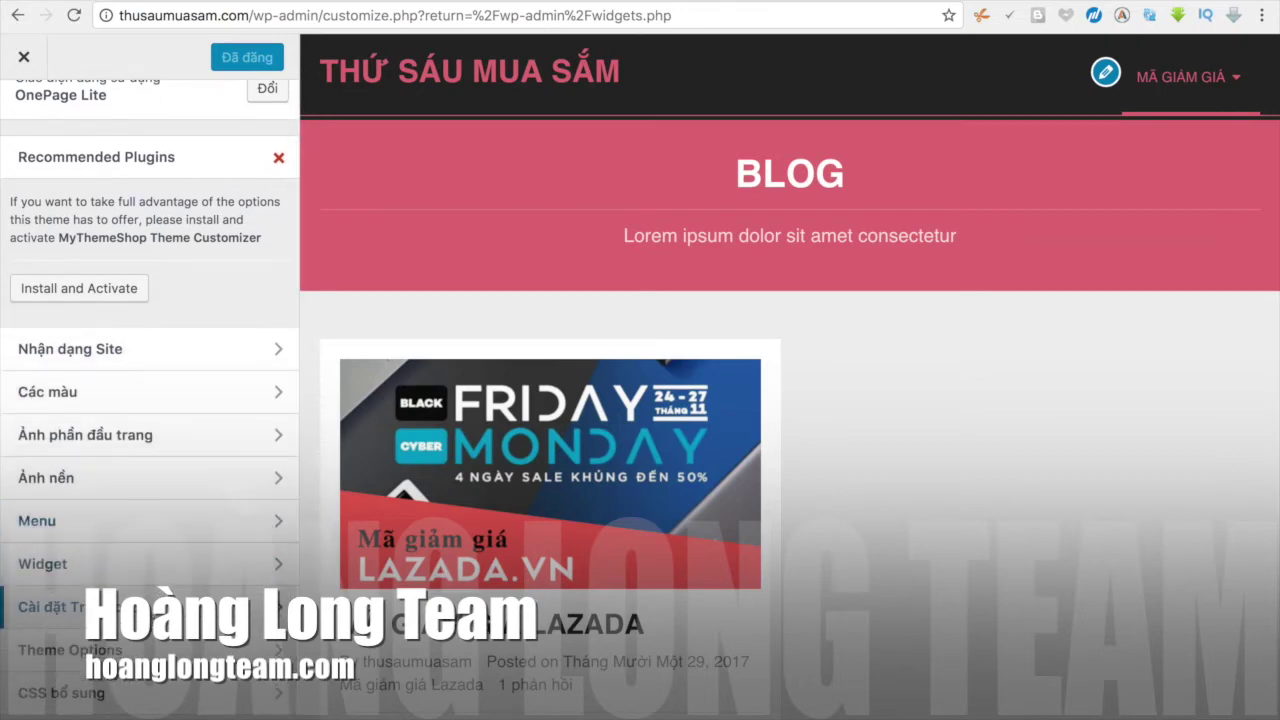
click(152, 652)
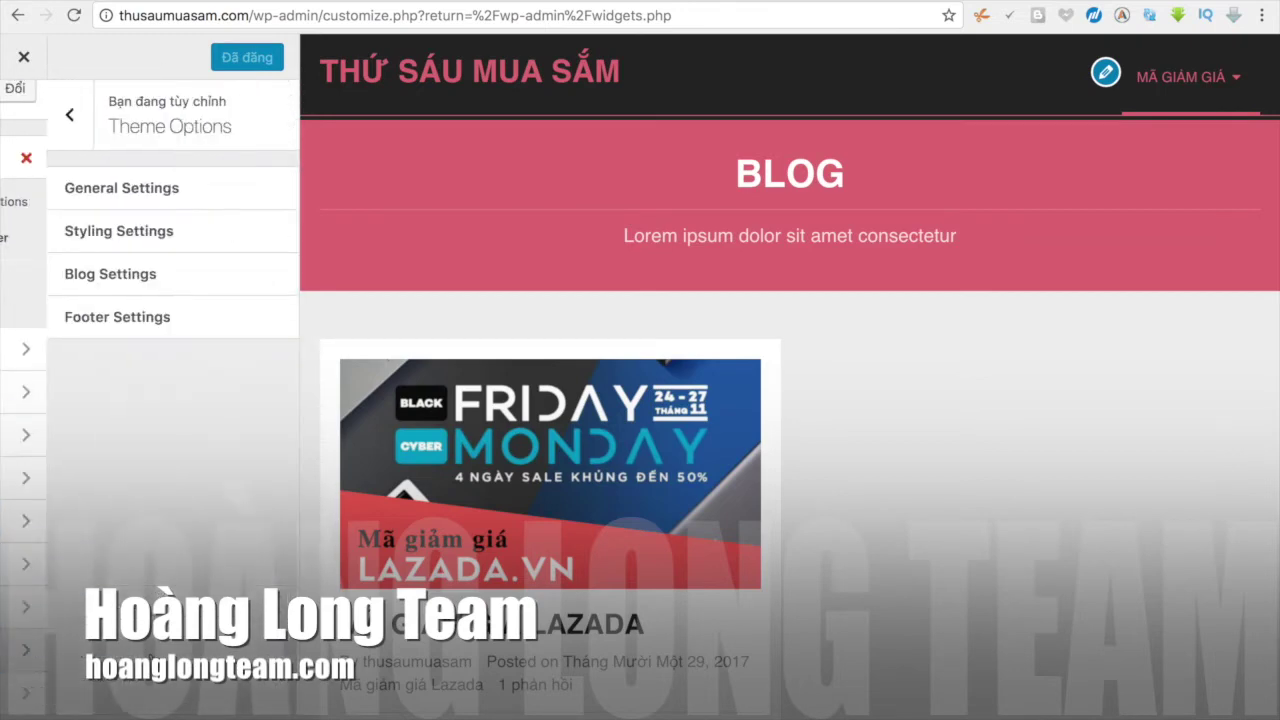
click(141, 187)
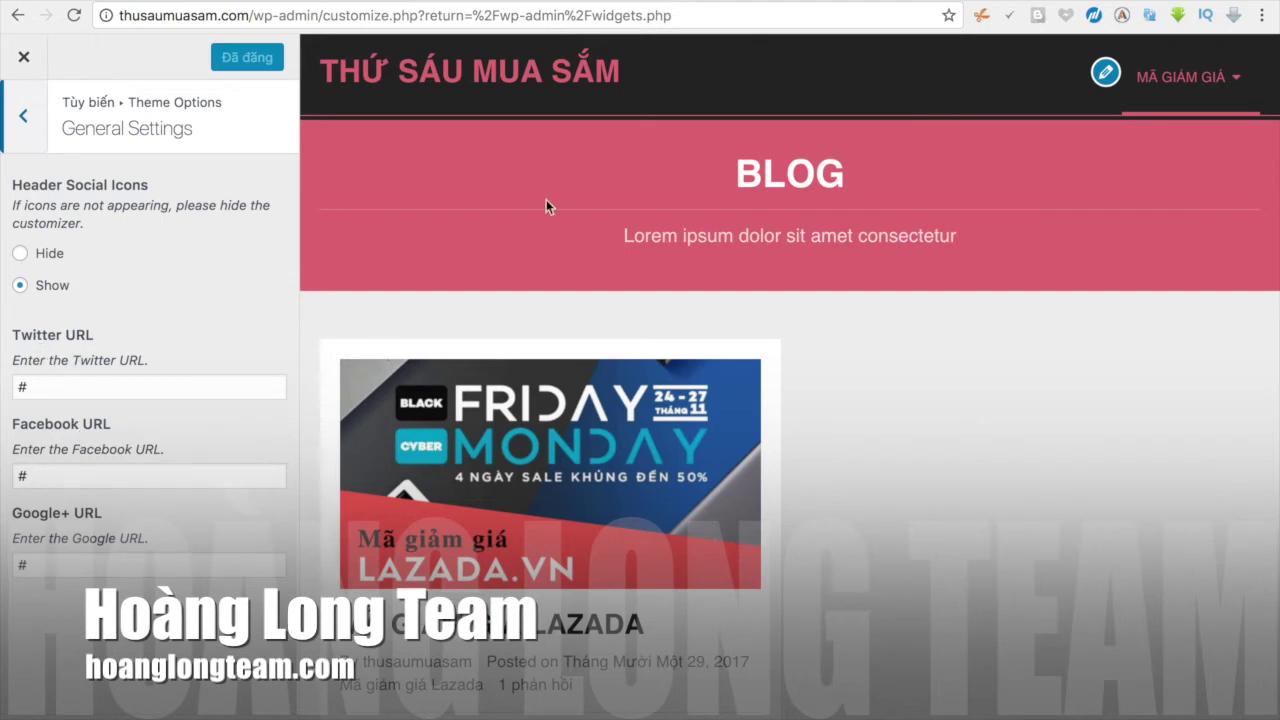
click(576, 9)
click(60, 387)
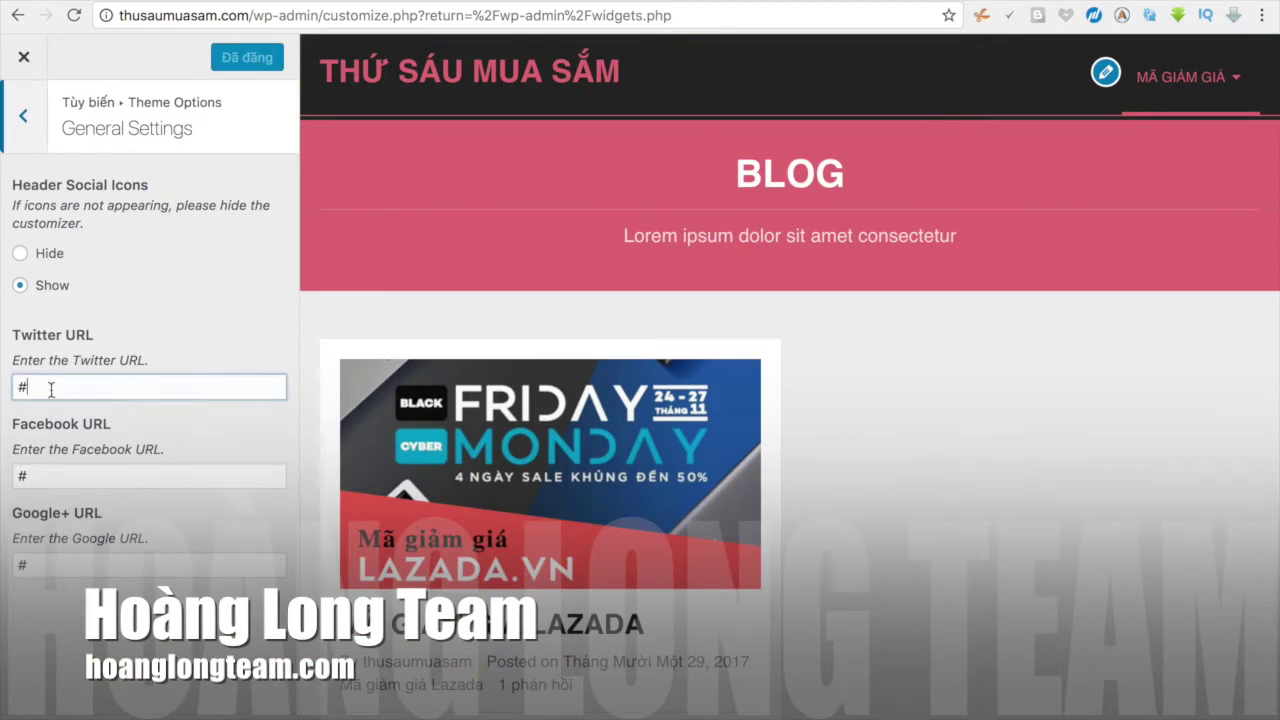
click(52, 476)
click(50, 562)
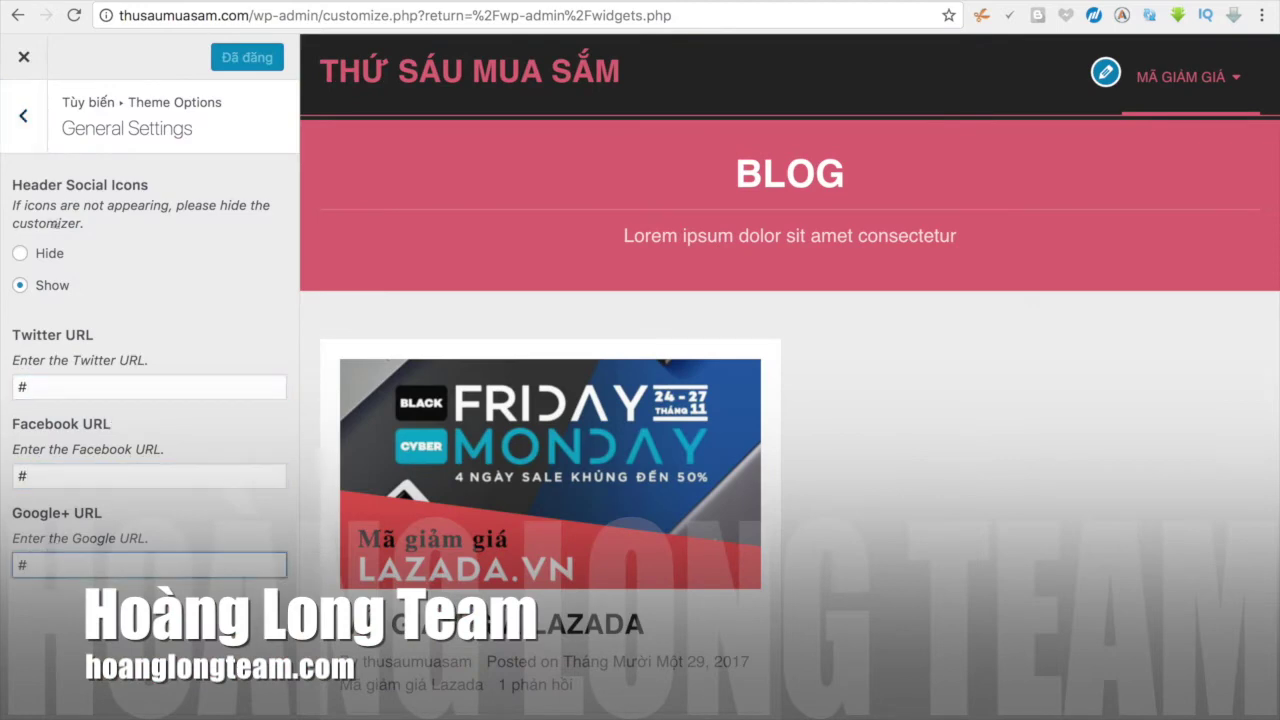
Step: Look over Styling Settings and the Blog Title field in Blog Settings, and return to the main customizer list
click(36, 114)
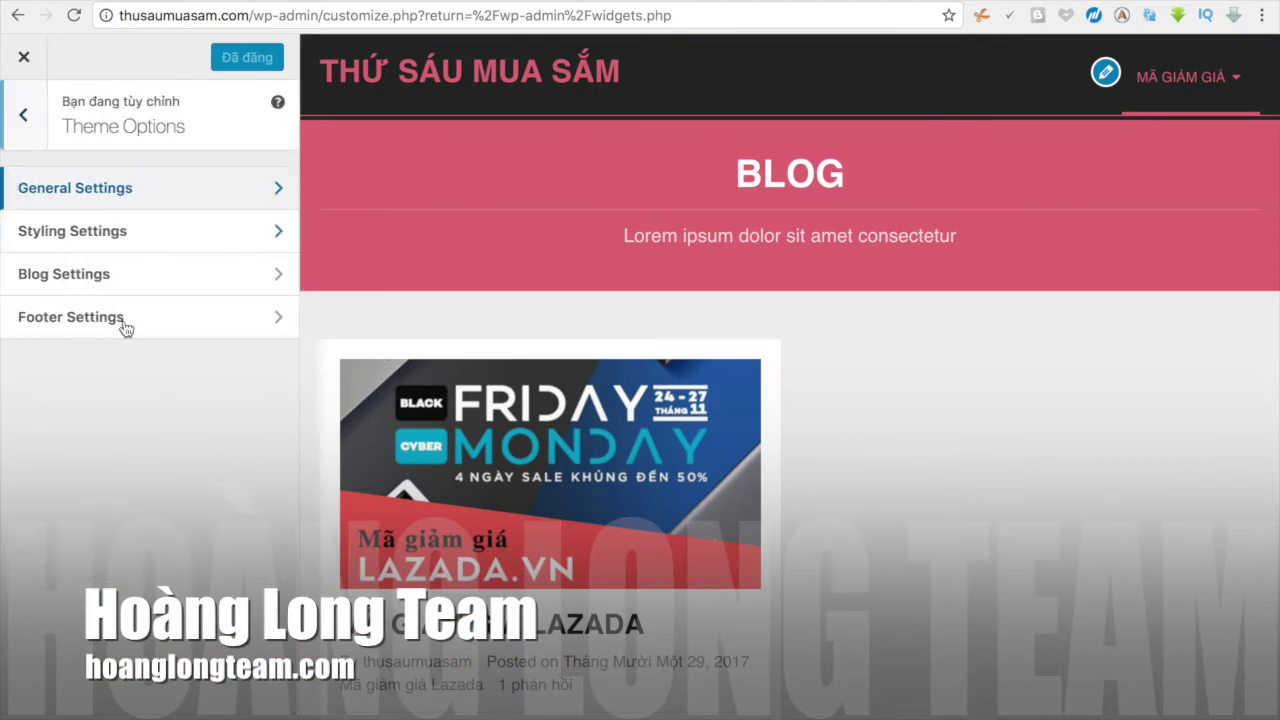
click(135, 231)
click(23, 136)
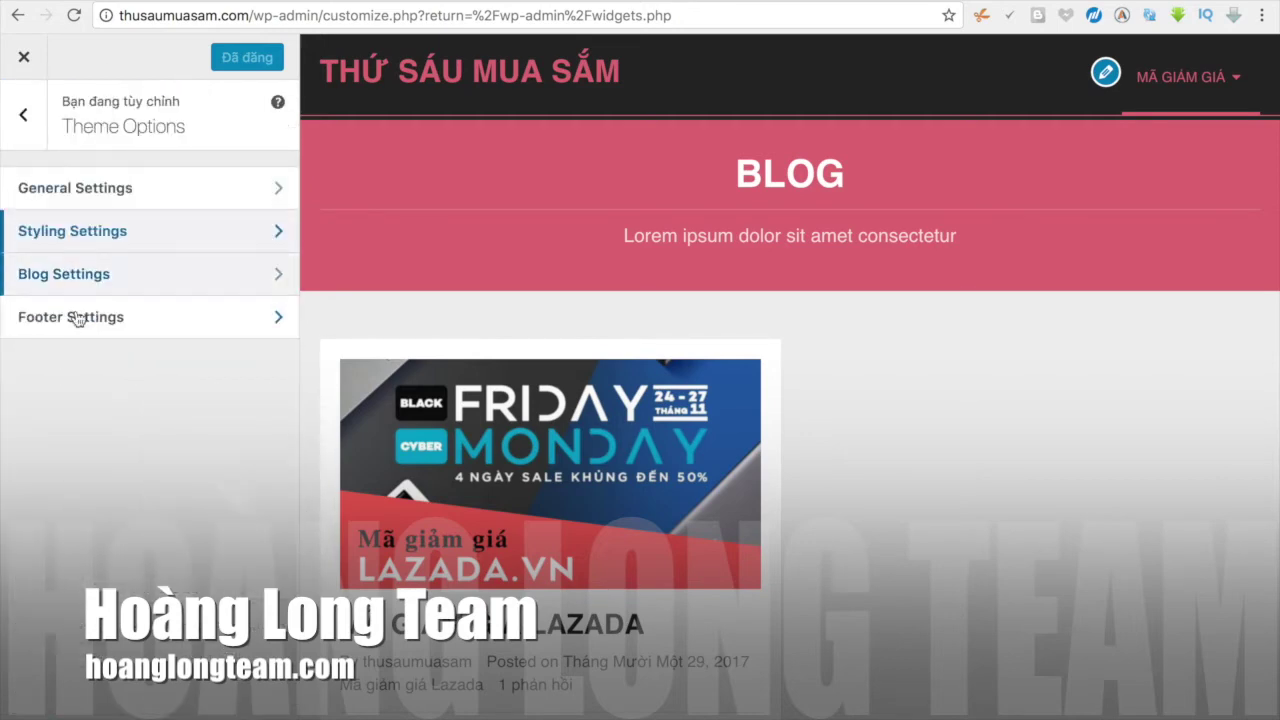
click(80, 289)
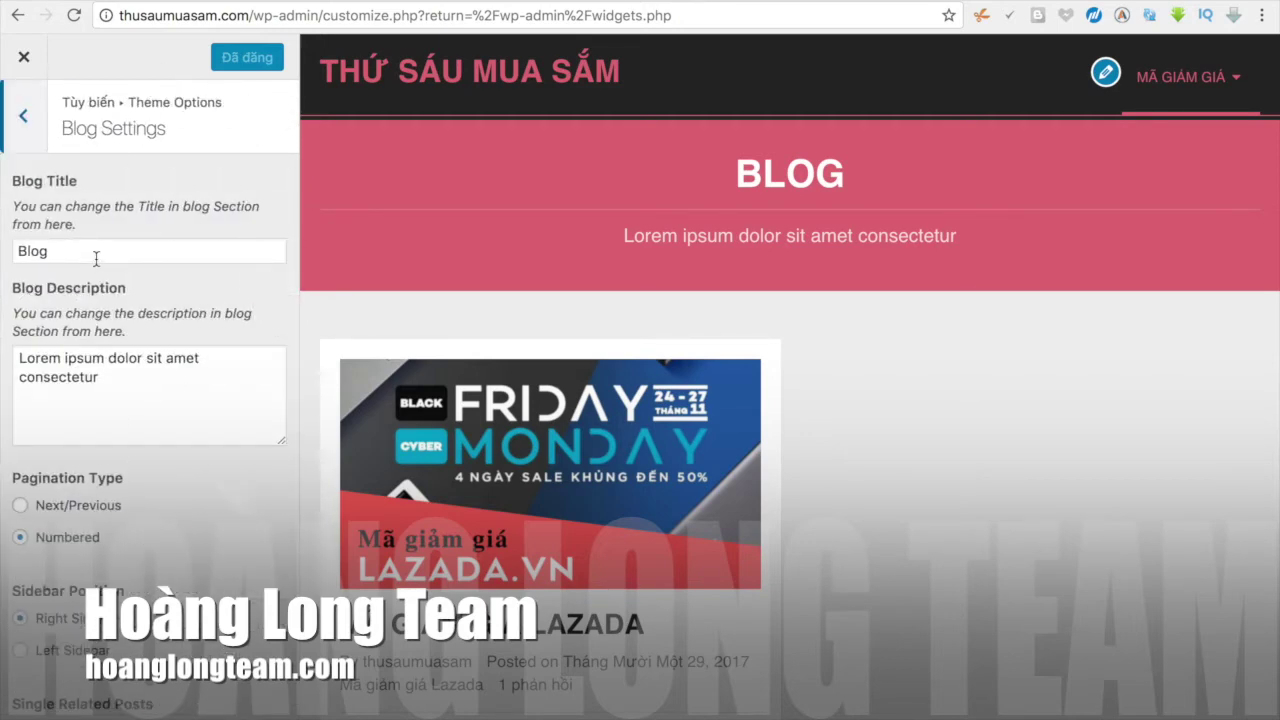
drag(96, 259, 13, 258)
click(26, 138)
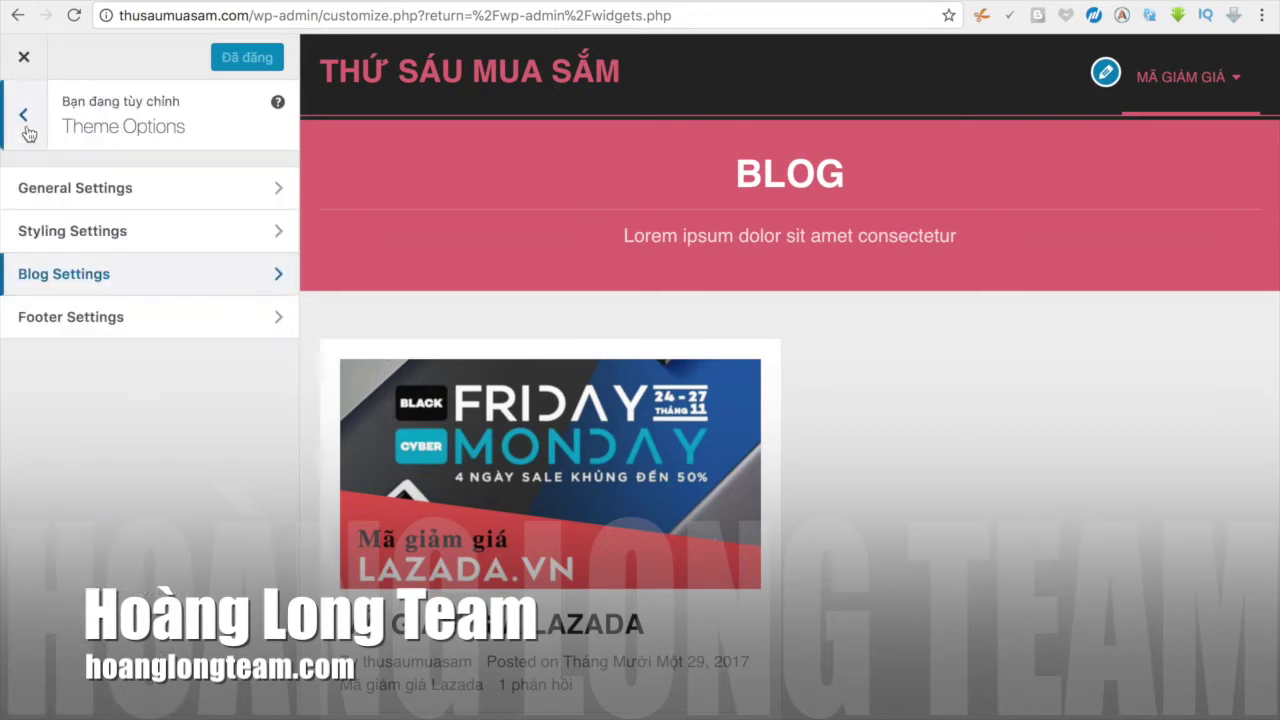
click(25, 130)
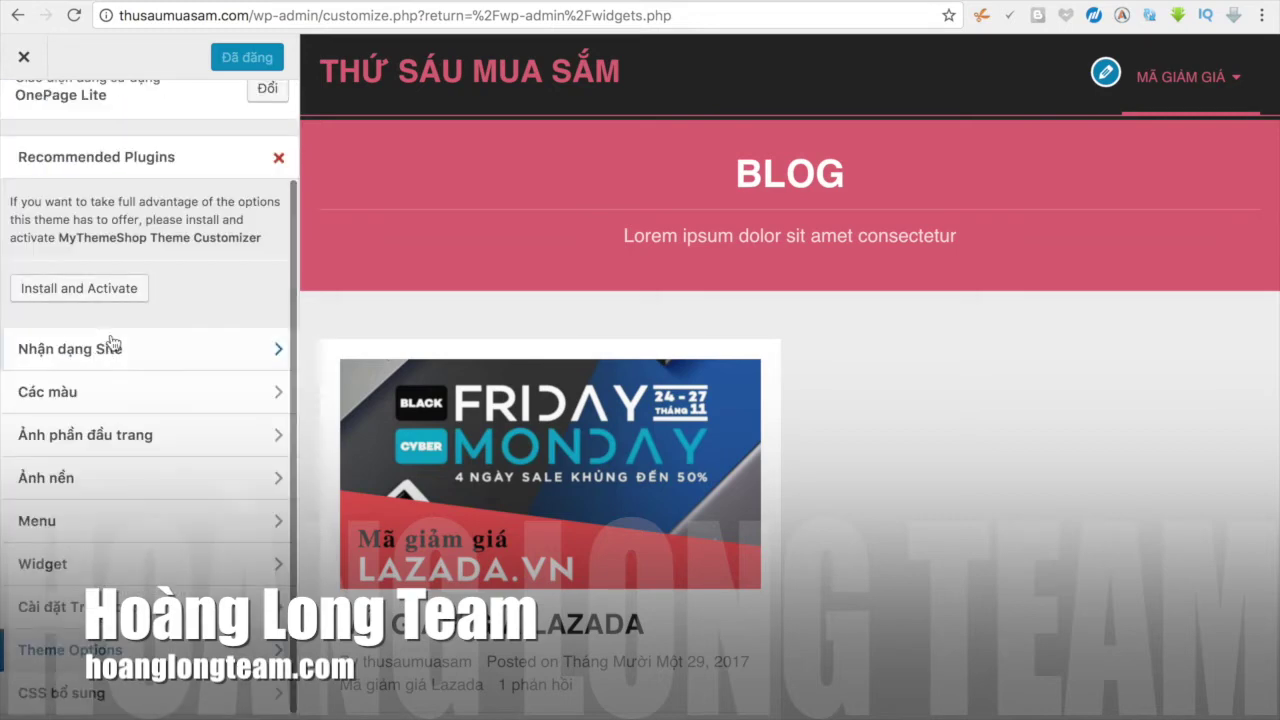
Step: Set the Blog Title in the theme's Blog Settings to "web tổng hợp mã giảm giá"
click(57, 658)
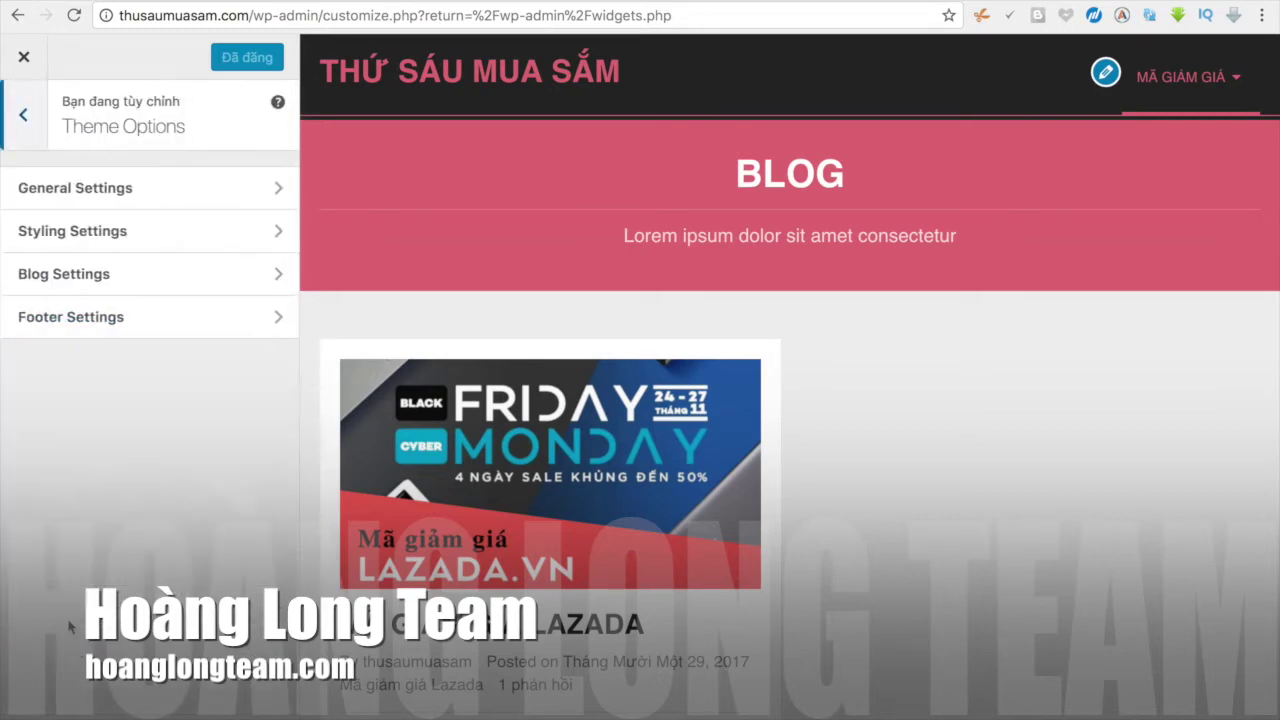
click(74, 284)
drag(66, 252, 3, 260)
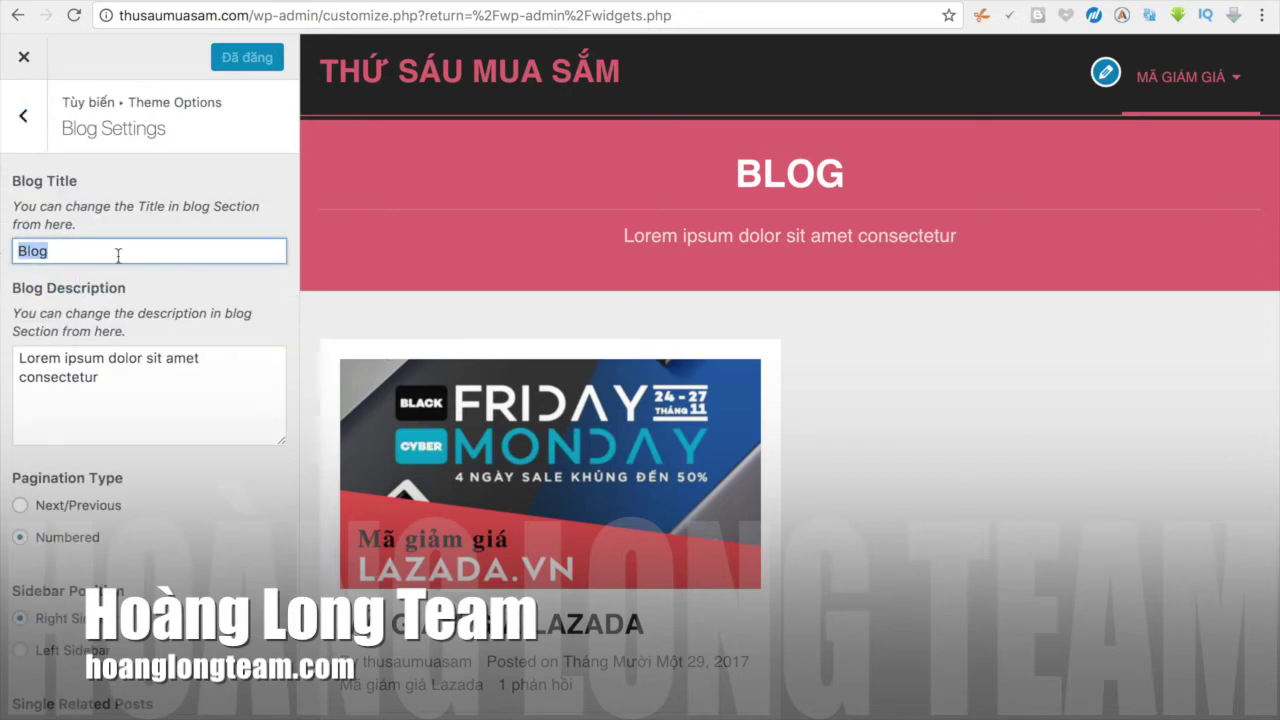
text(web)
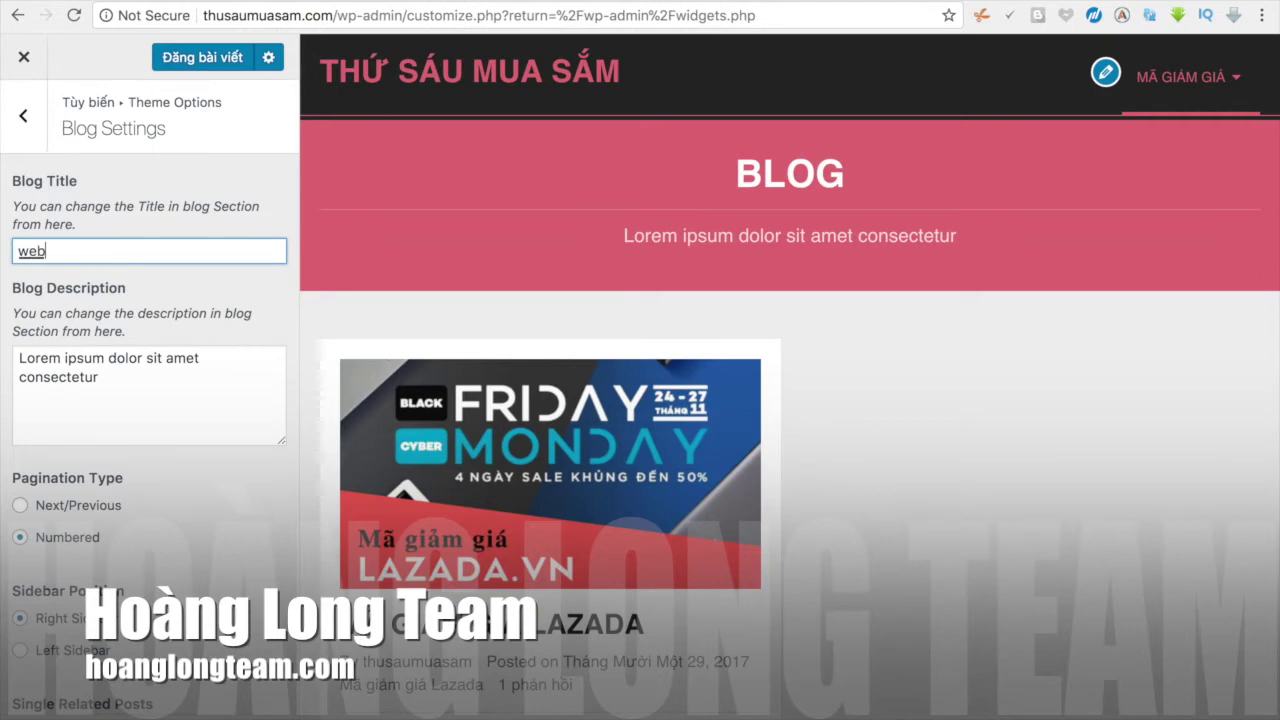
text( thông hợp mã giảm giá)
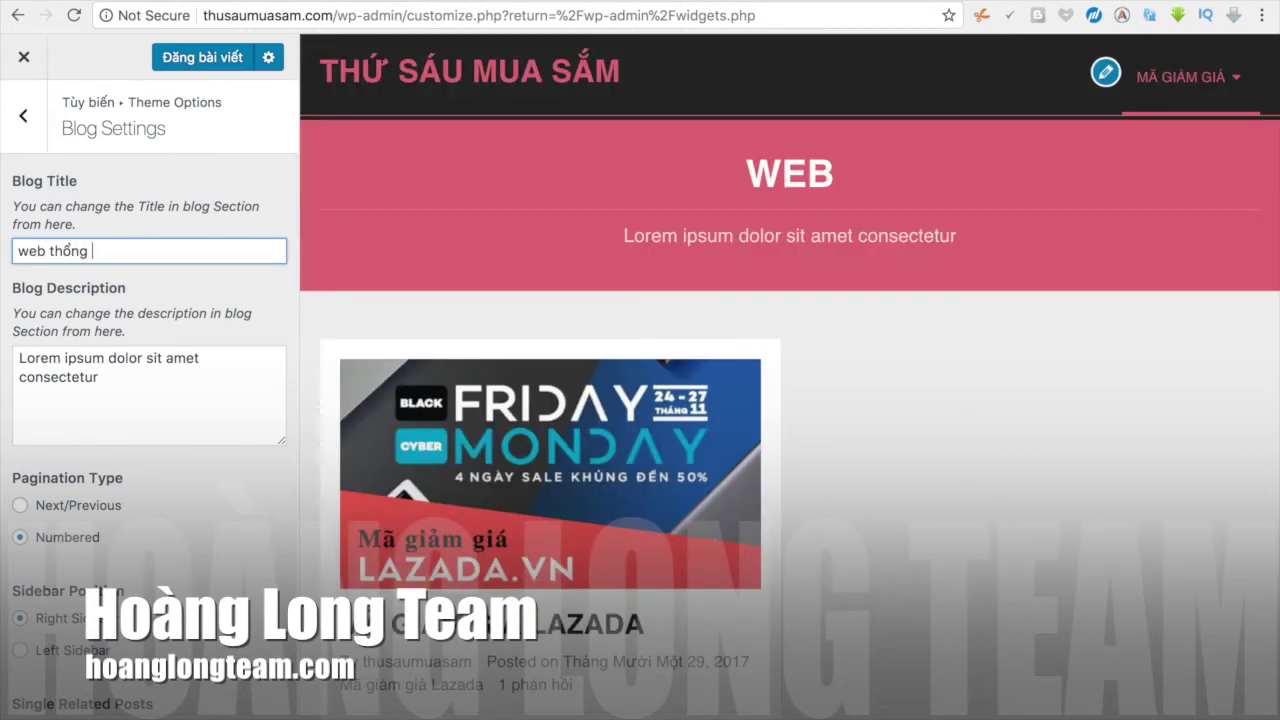
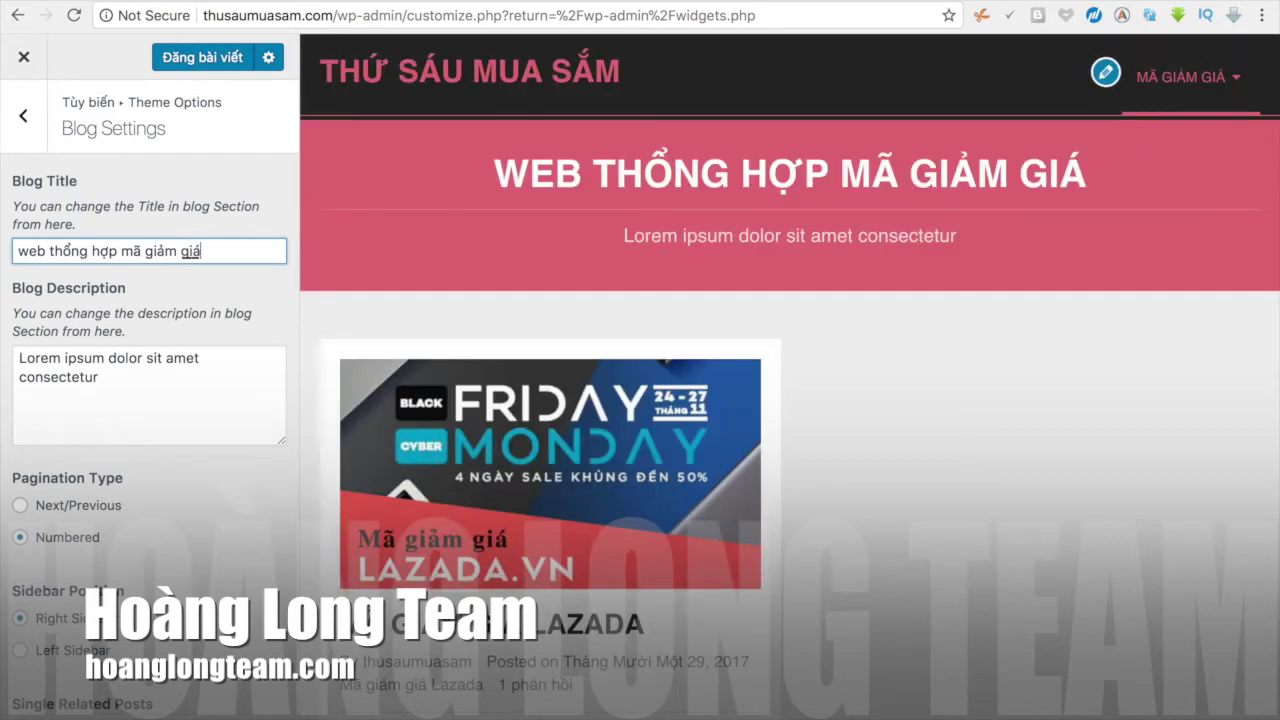
double_click(61, 253)
text(tổng)
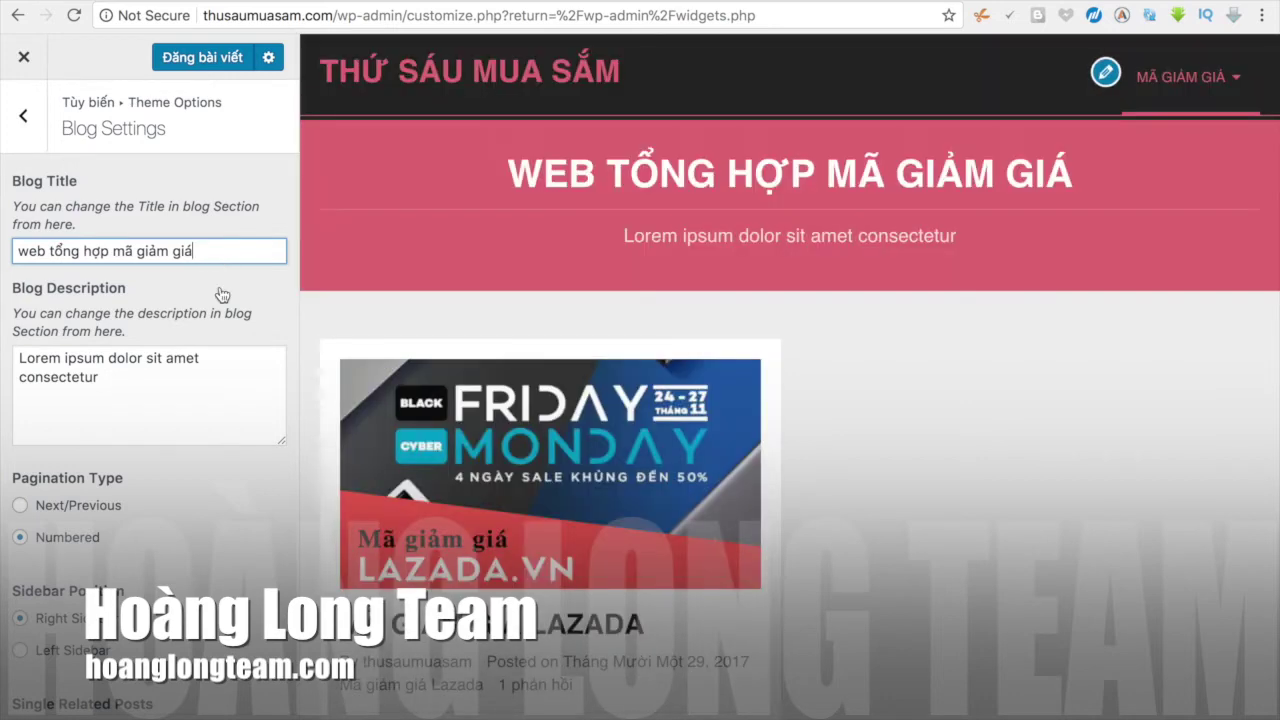
Step: Replace the placeholder Blog Description with "Nơi cập nhật mã giảm giá thường xuyên,"
drag(133, 378, 14, 357)
text(No)
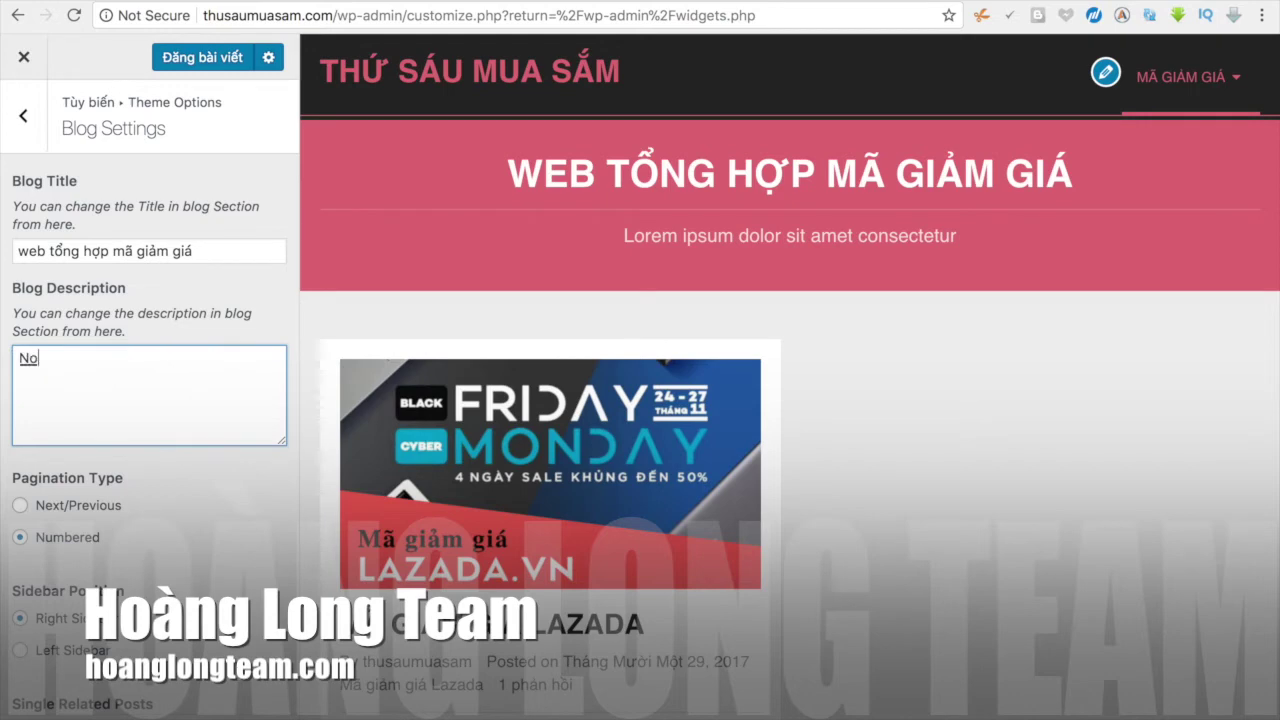
key(BackSpace)
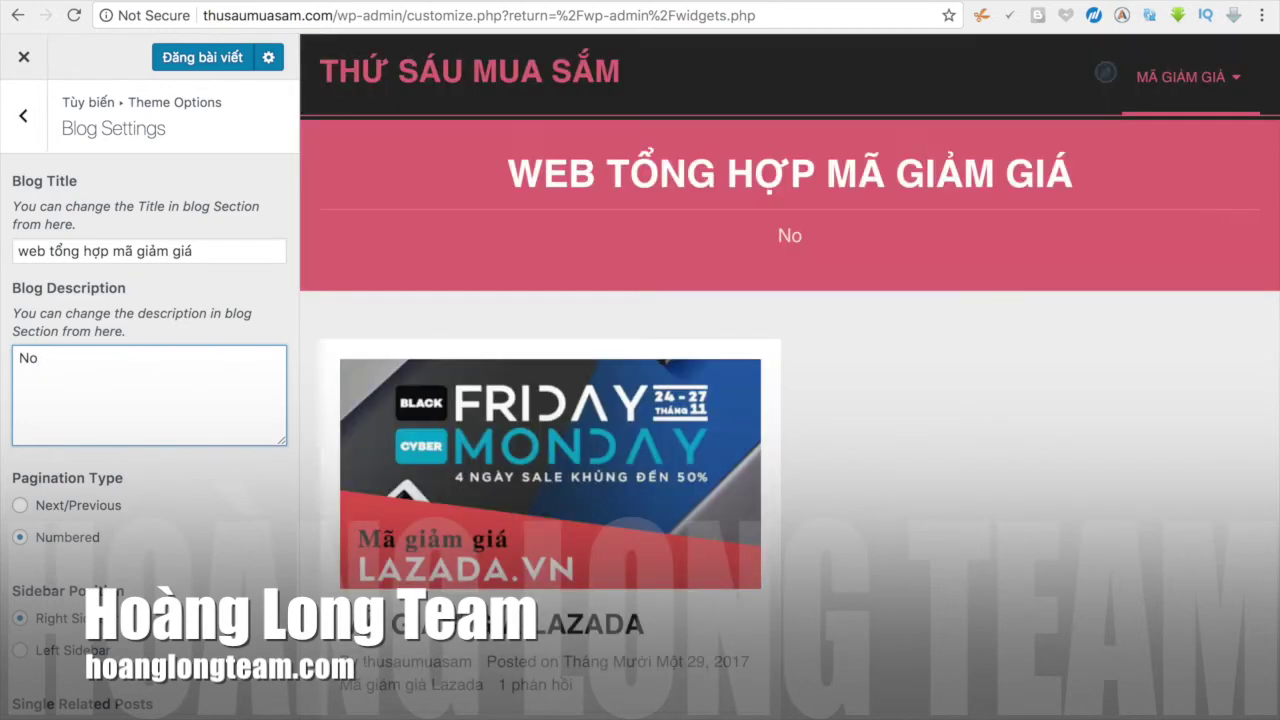
text(ư)
key(BackSpace)
text(i)
key(BackSpace)
key(BackSpace)
text(cập nha)
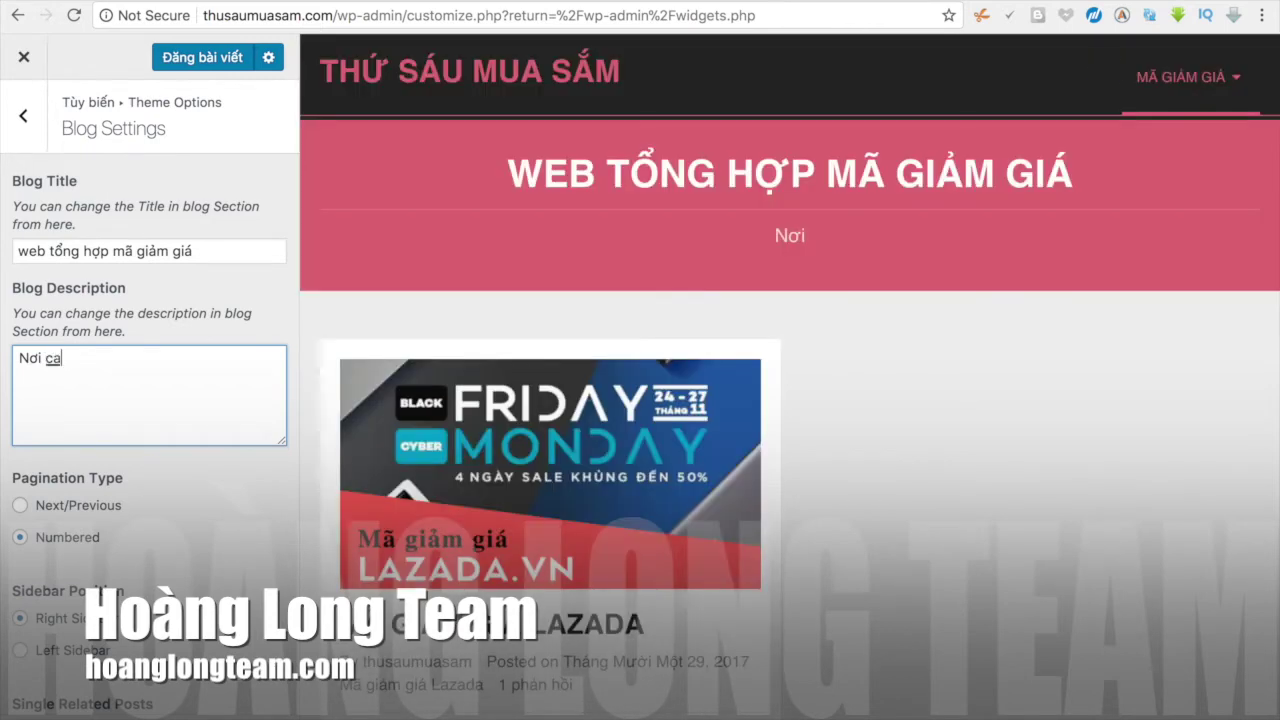
text(tj)
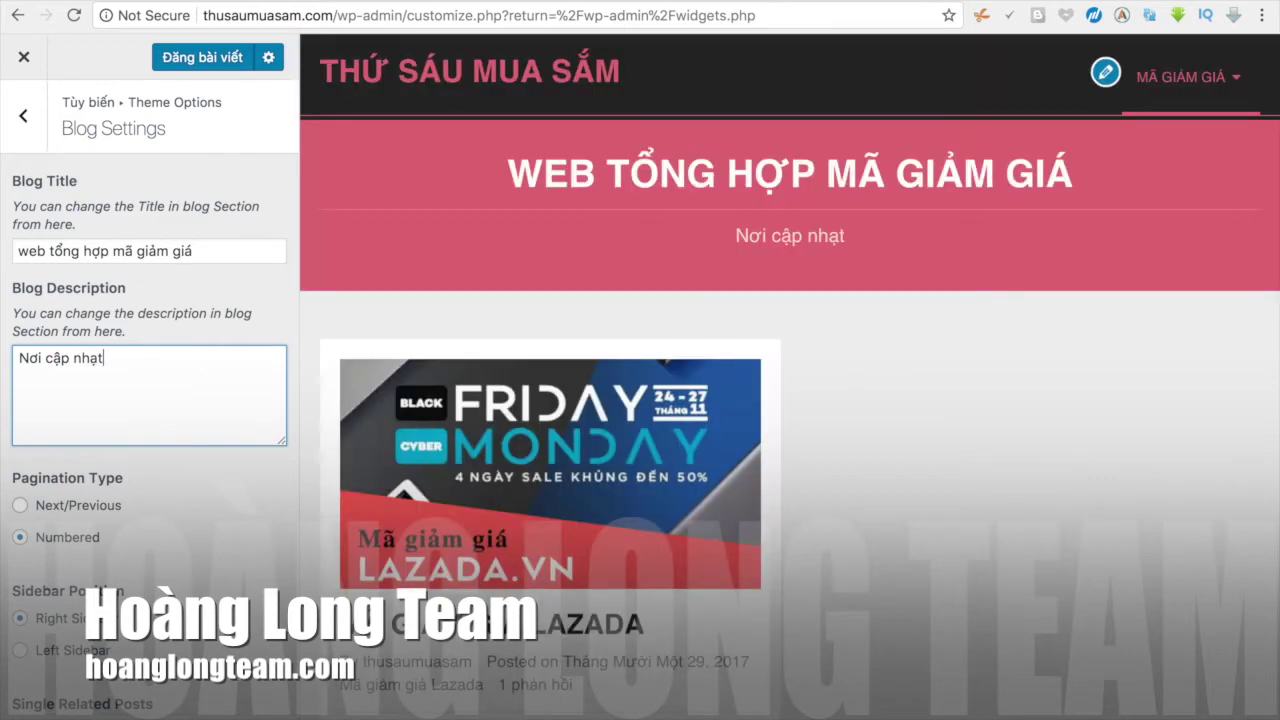
key(BackSpace)
key(BackSpace)
text(ật)
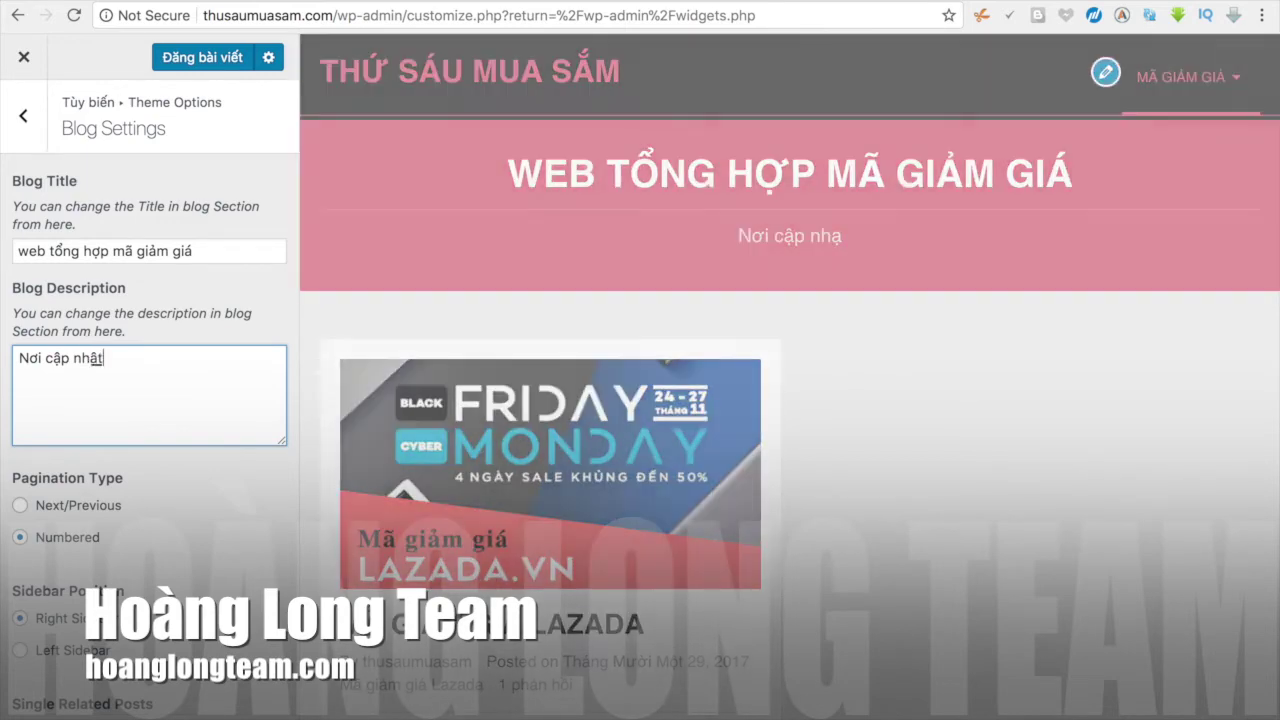
text( mã giamr gias t)
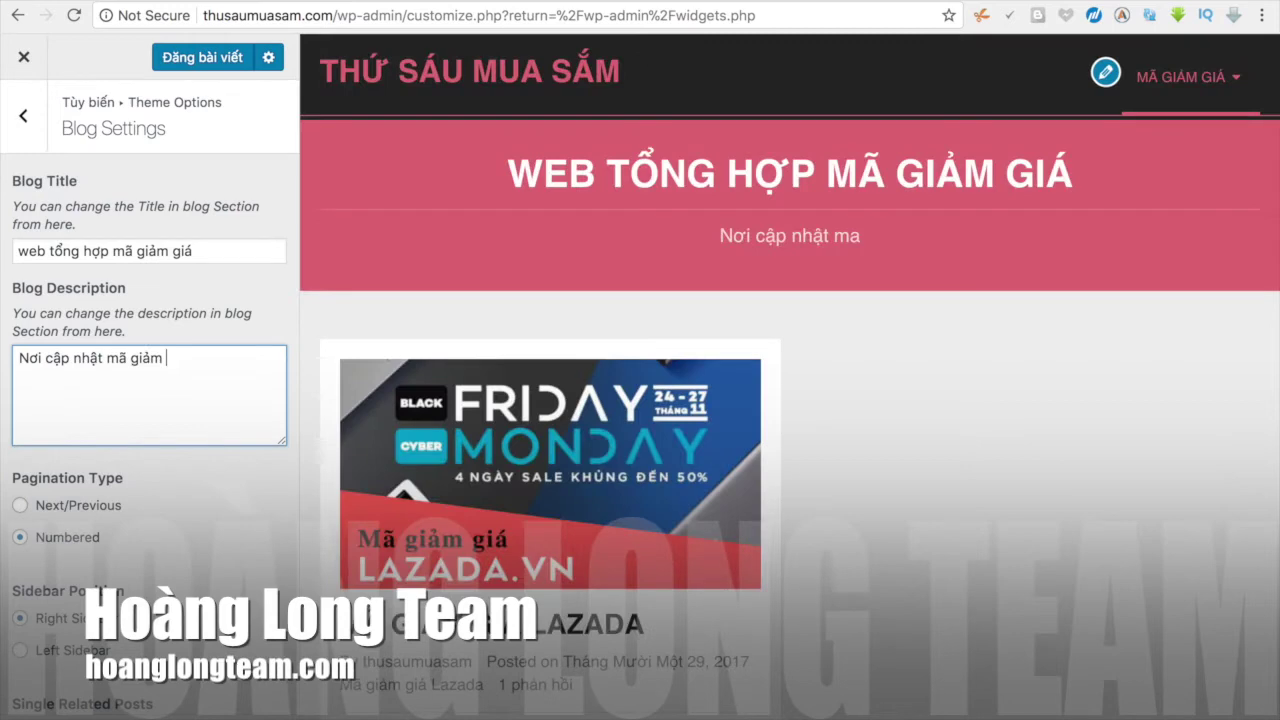
text(huowngf x)
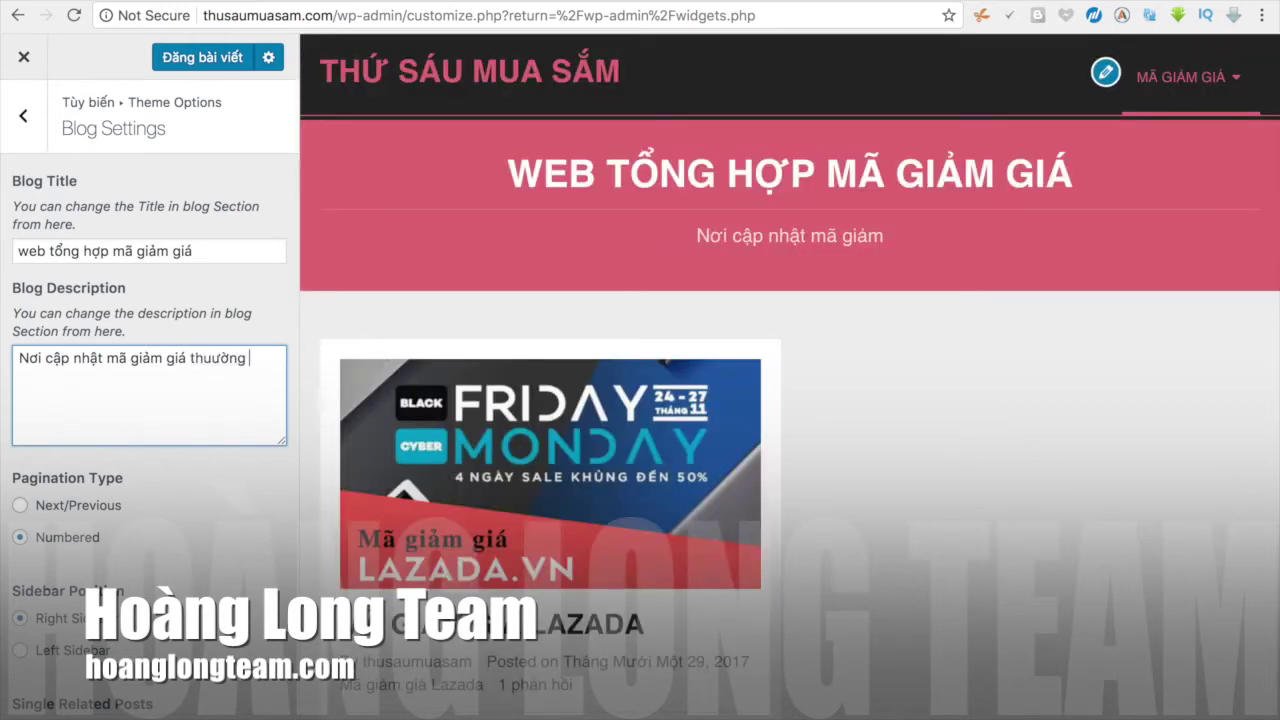
text(uyeen)
text(,)
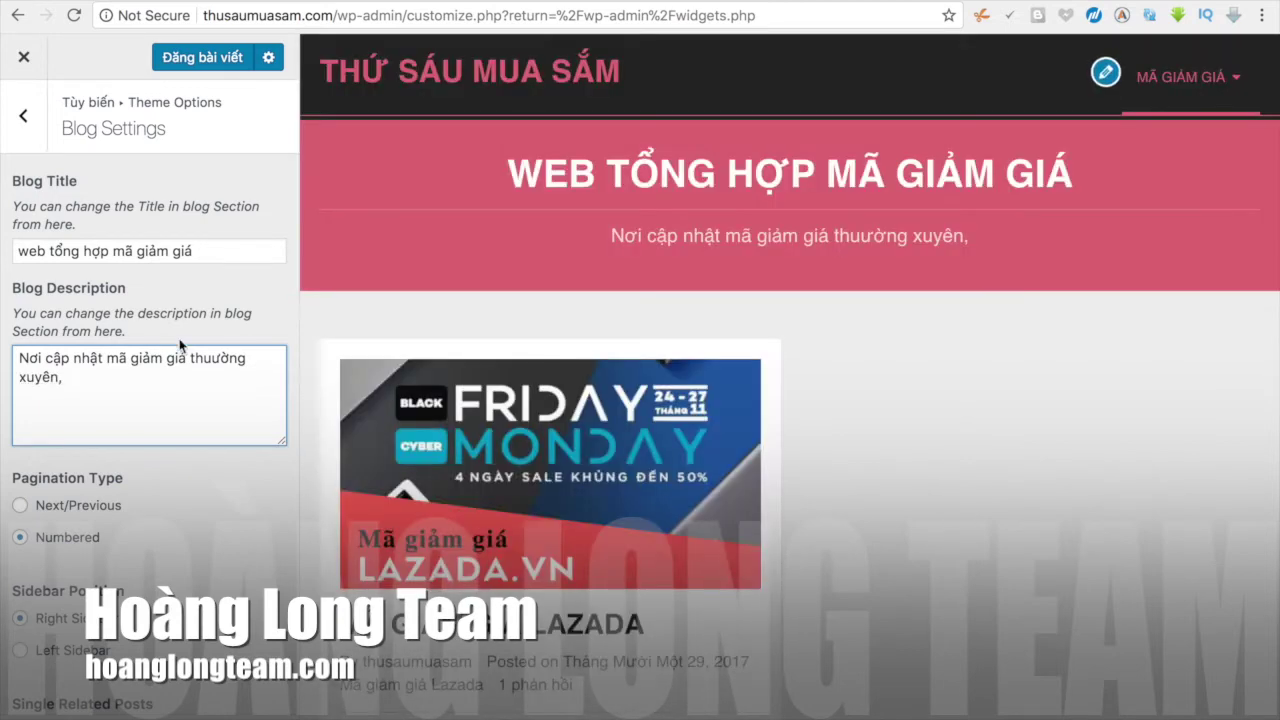
click(211, 358)
key(BackSpace)
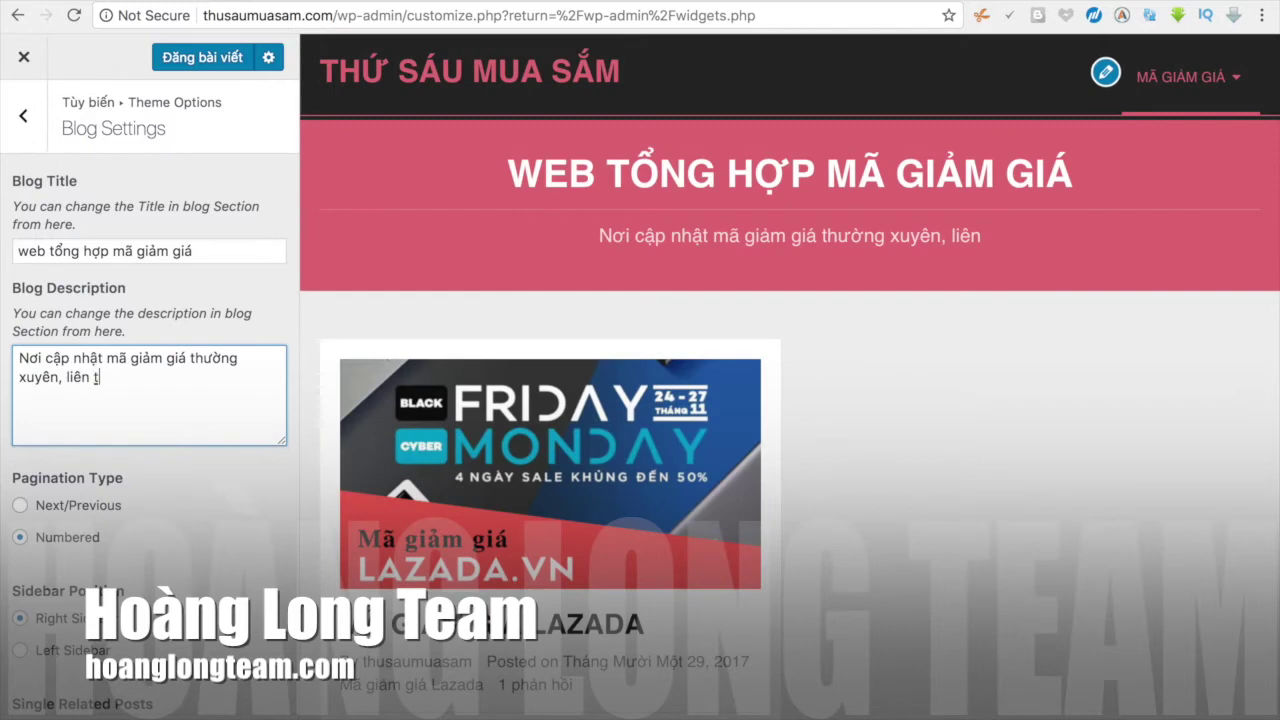
Step: Continue the Blog Description with "liên tục." and a second sentence beginning "Giúp bạn mua"
text(uc,j)
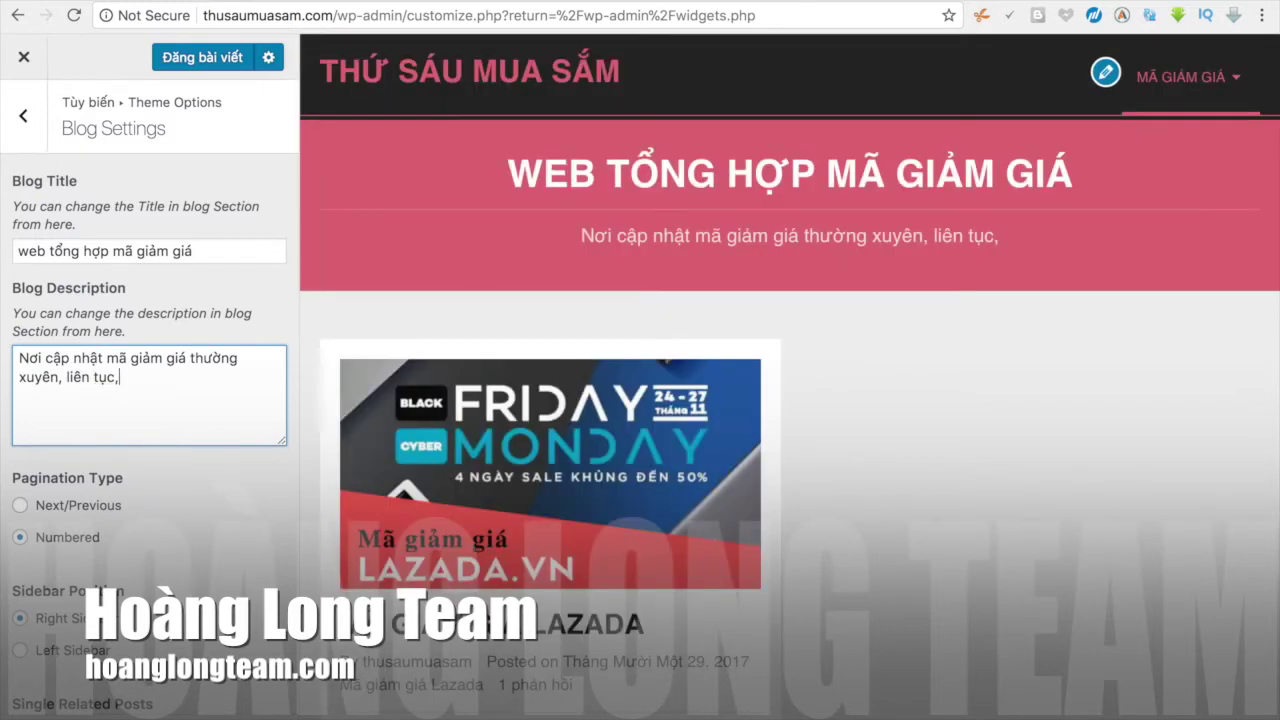
text(.)
key(BackSpace)
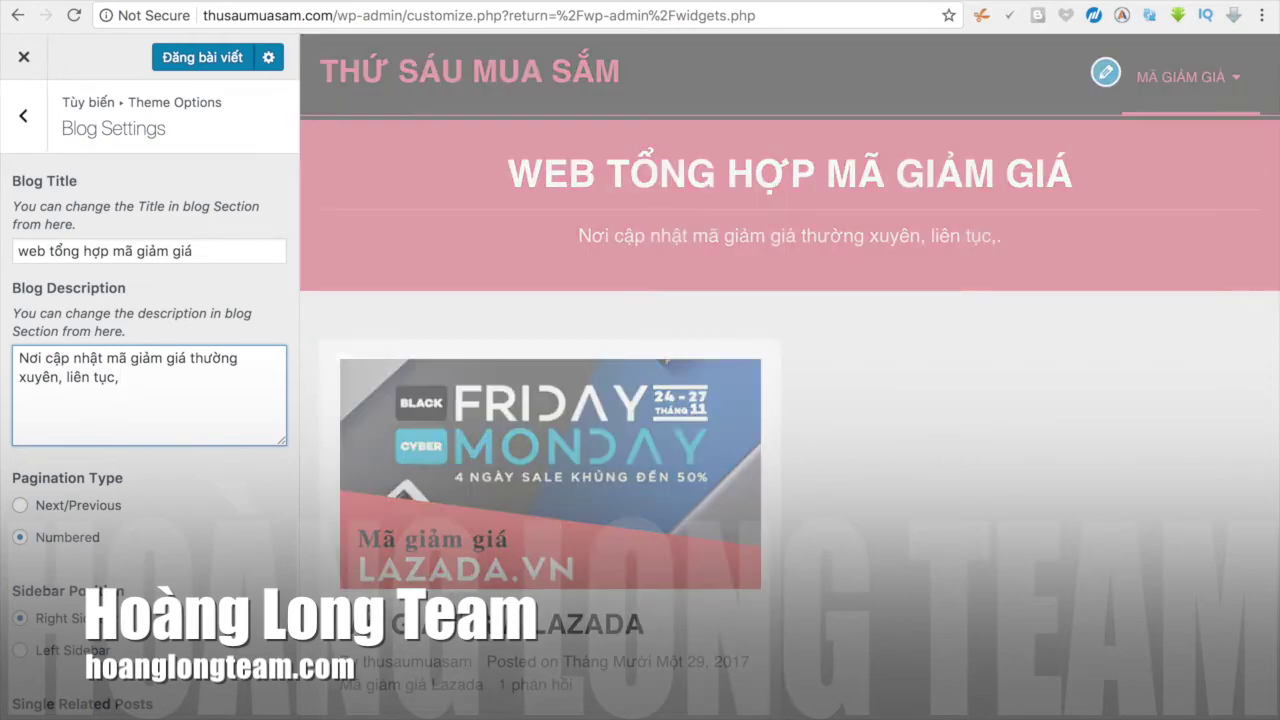
key(BackSpace)
text(. hiup)
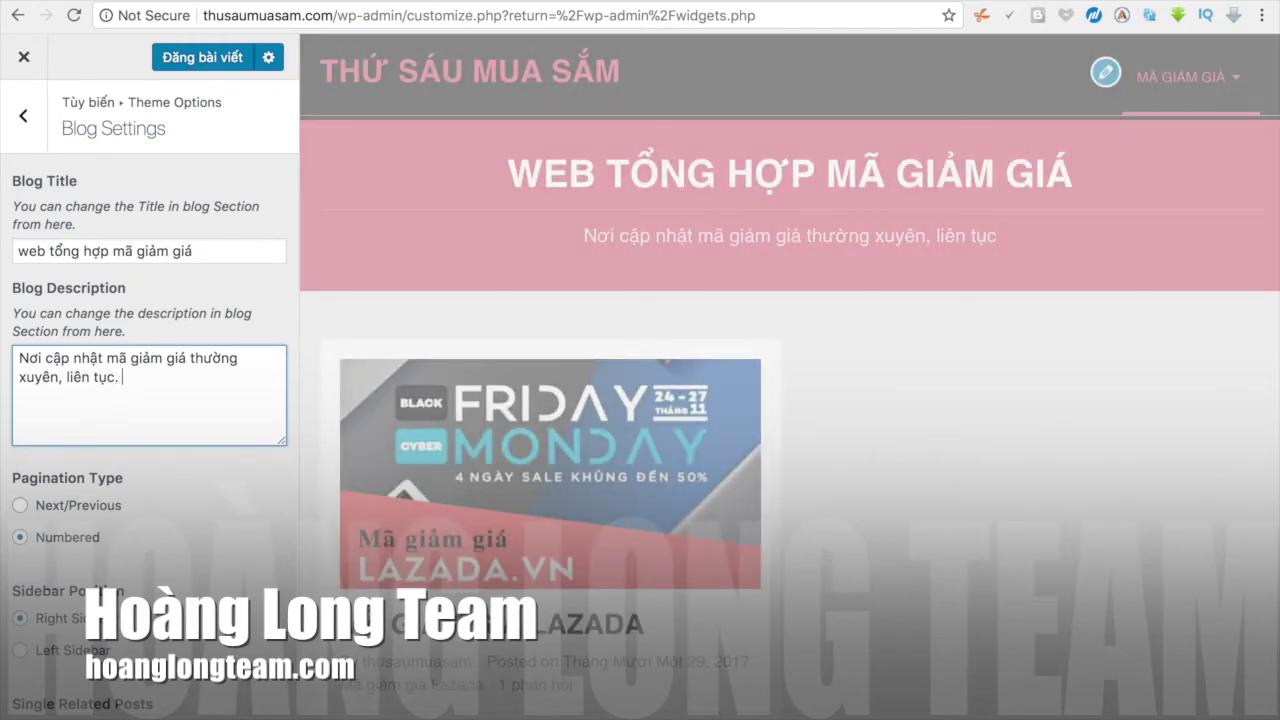
key(BackSpace)
key(BackSpace)
key(BackSpace)
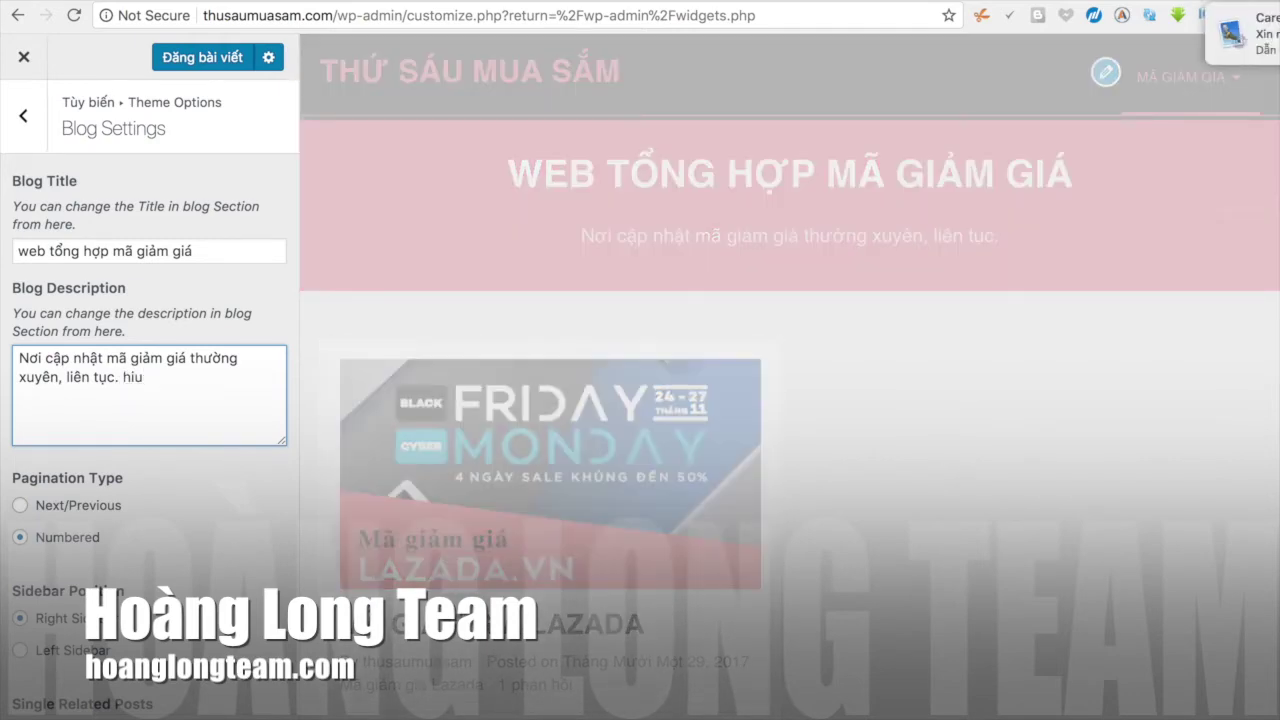
key(BackSpace)
key(BackSpace)
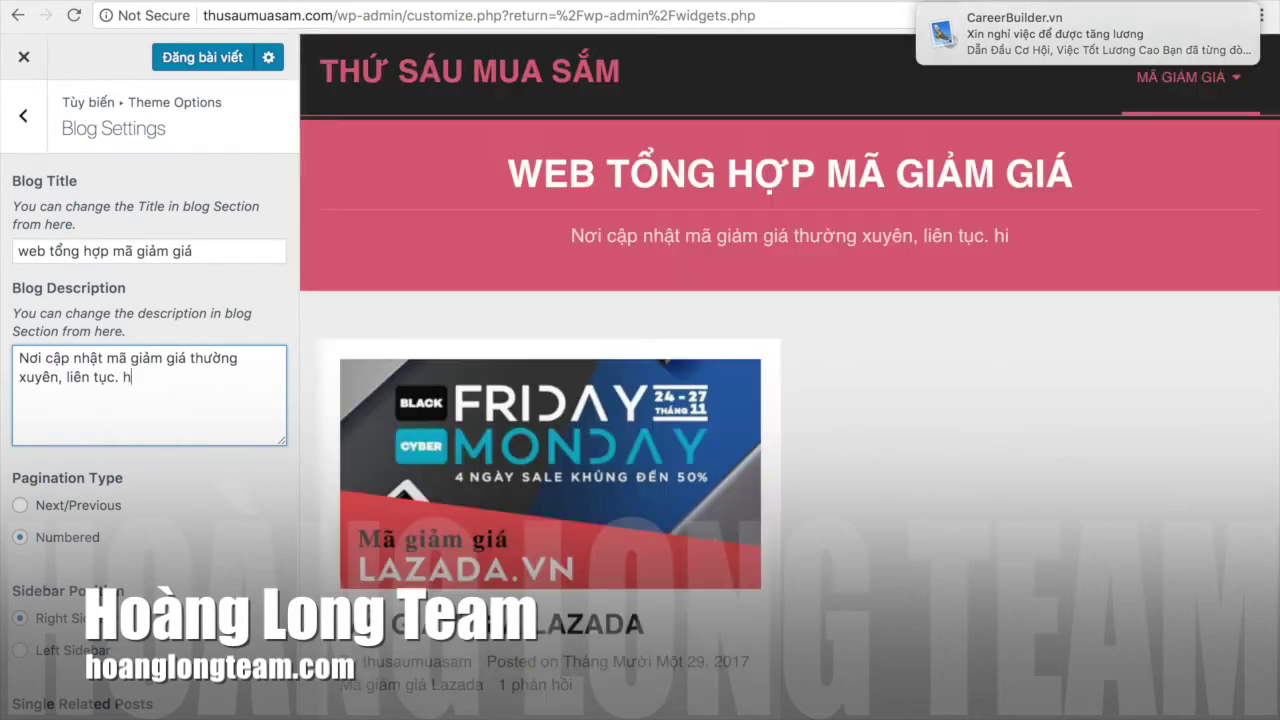
text(G)
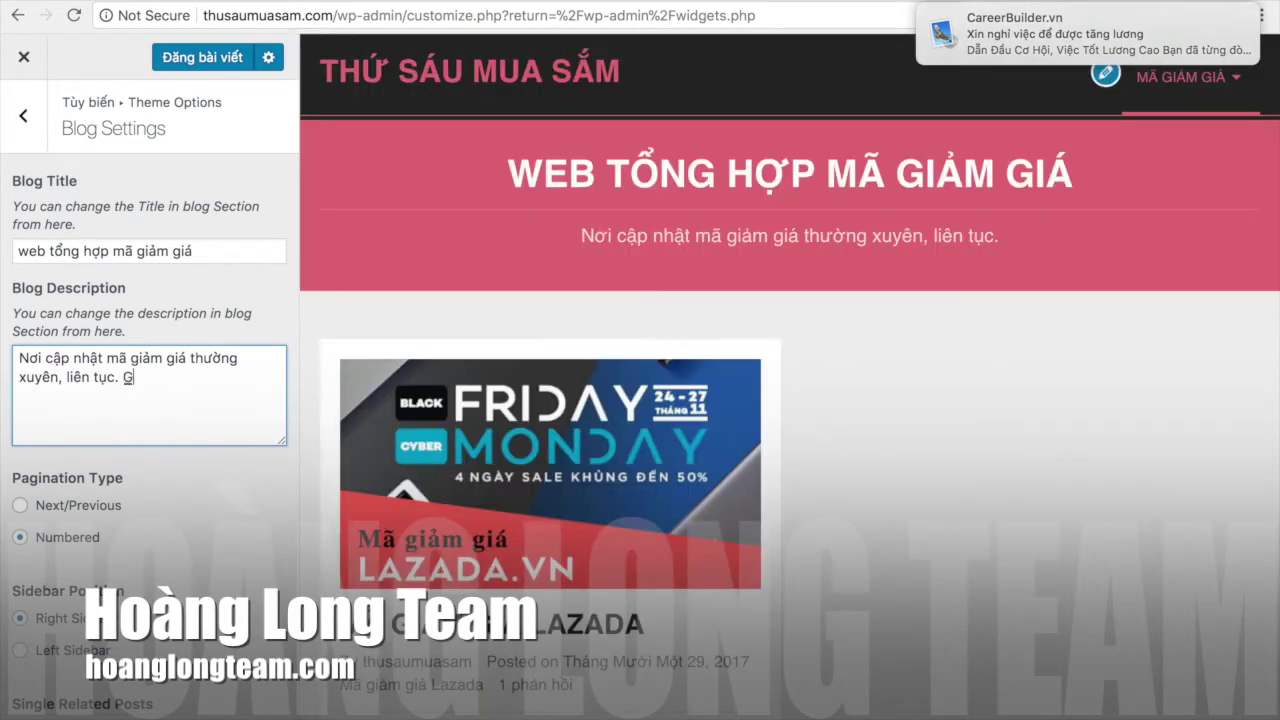
text(iúp bạn m)
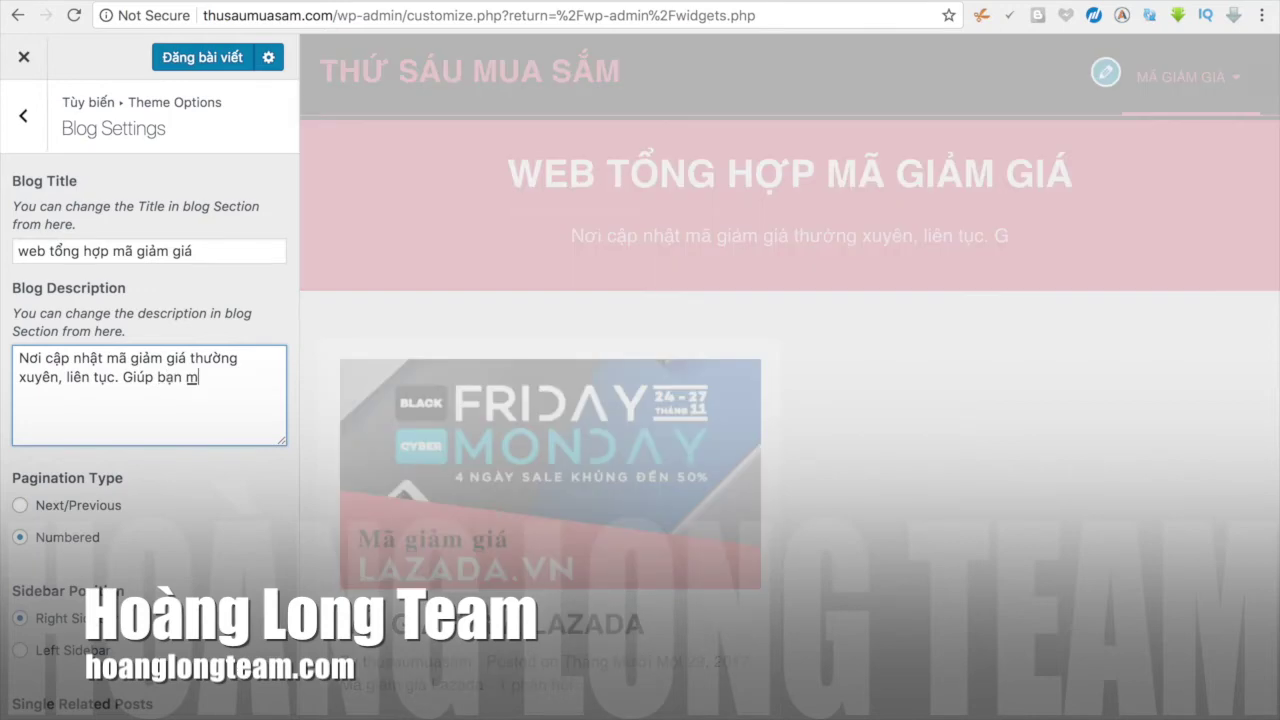
text(ua săm stieets kiêm)
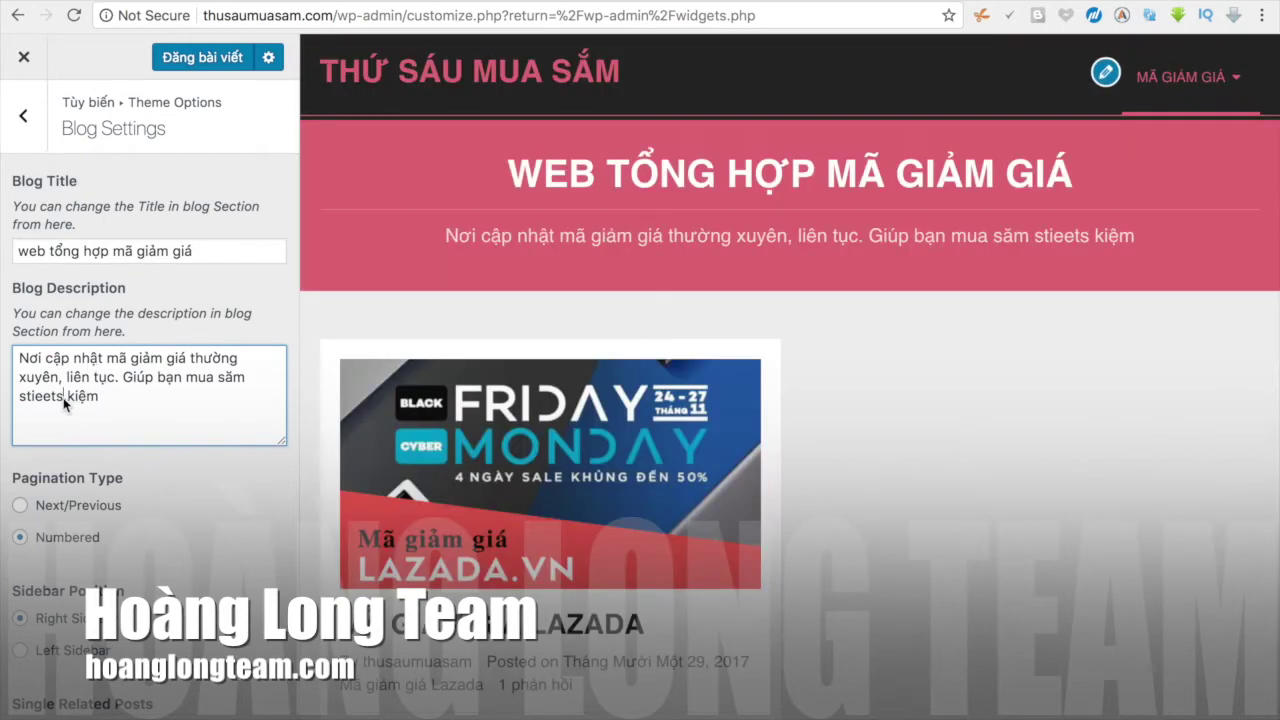
Step: Correct the end of the Blog Description so that it reads "mua sắm tiết kiệm hơn."
click(61, 398)
key(BackSpace)
key(BackSpace)
key(BackSpace)
key(BackSpace)
key(BackSpace)
key(BackSpace)
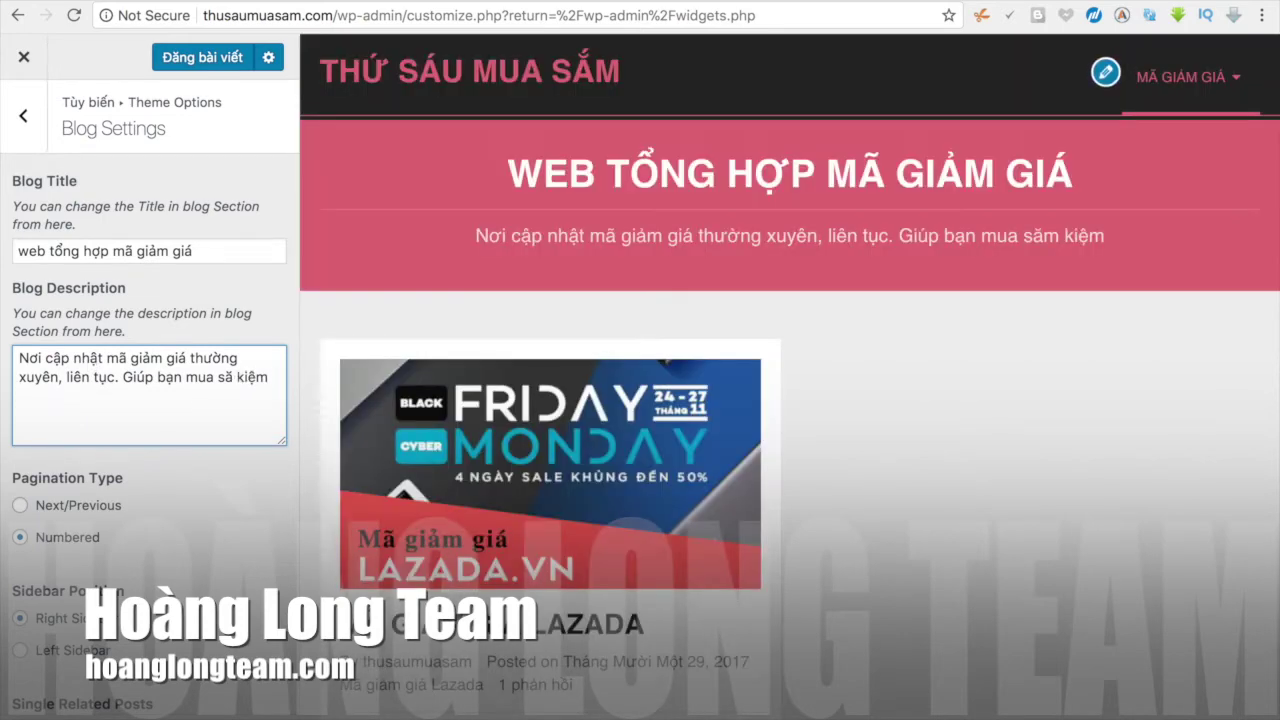
key(BackSpace)
key(BackSpace)
key(BackSpace)
key(BackSpace)
text(ắm )
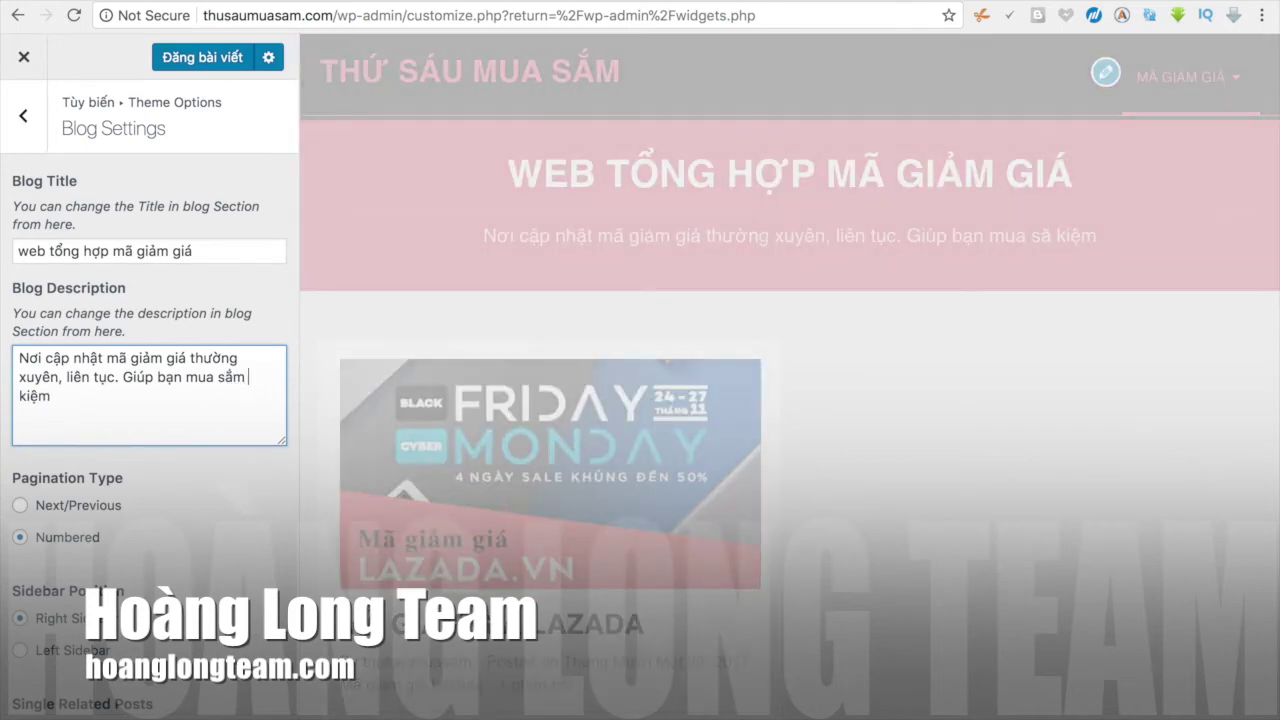
text(tiết k)
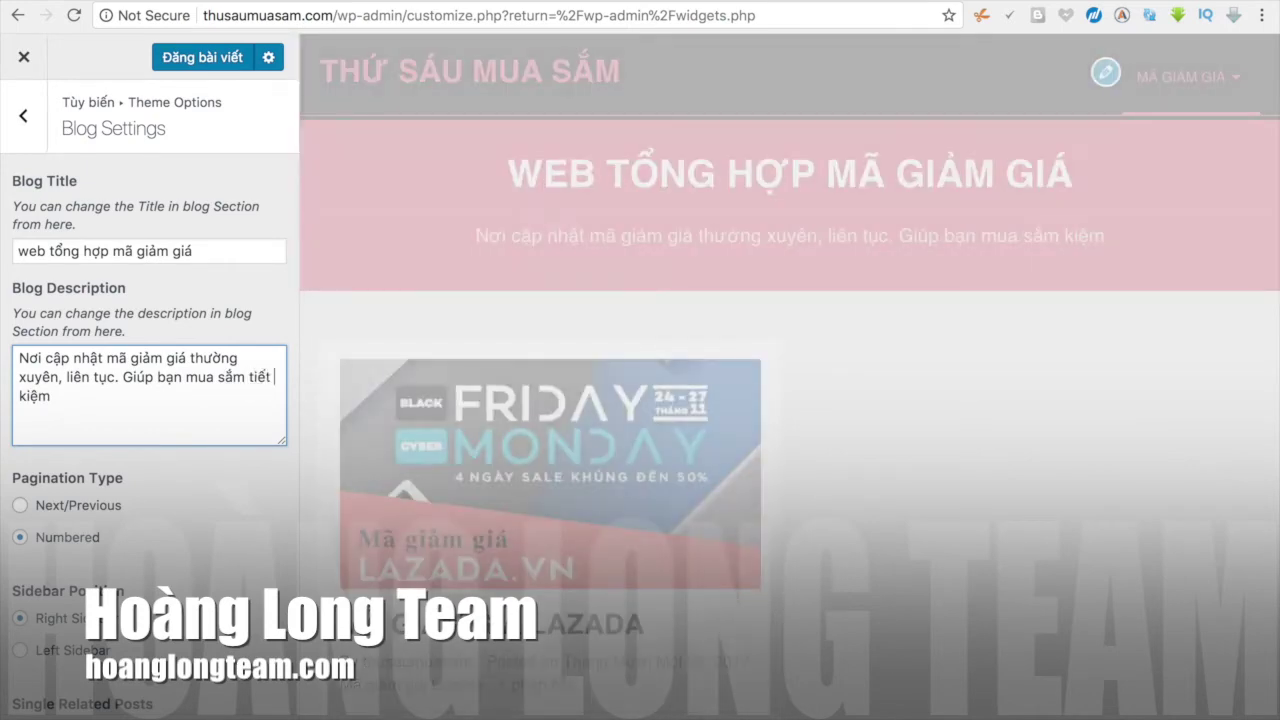
key(BackSpace)
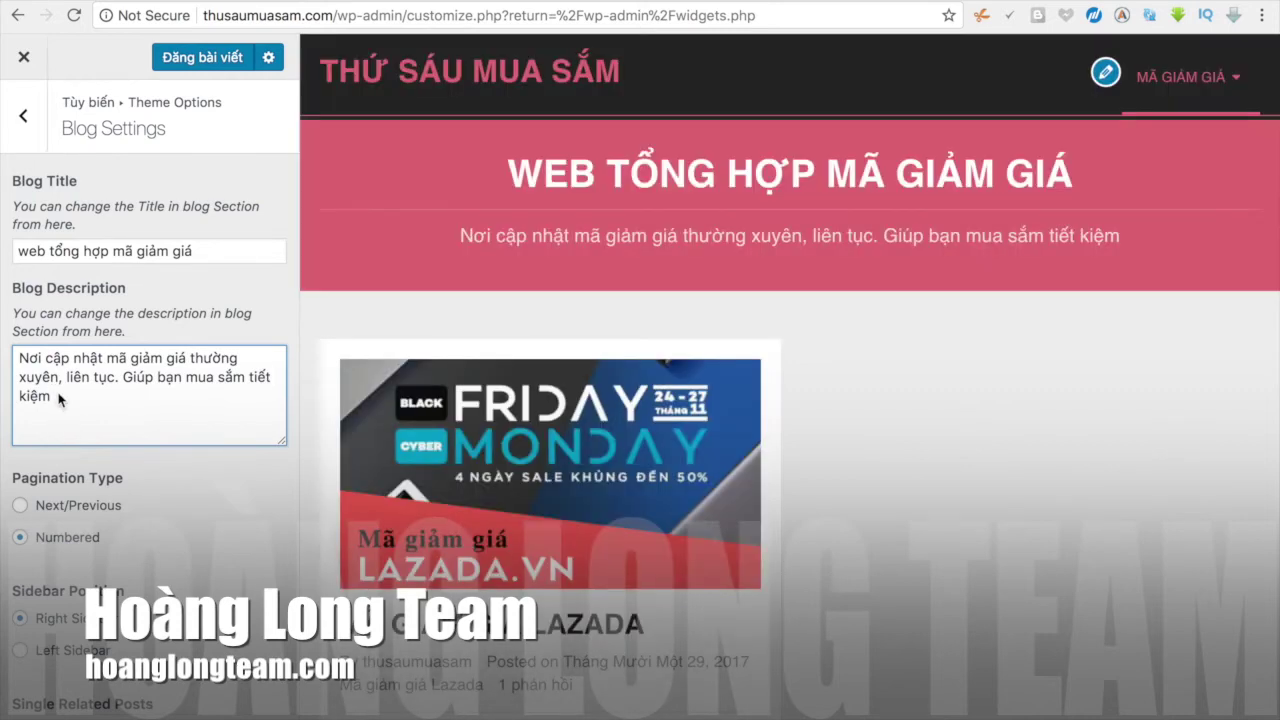
text(hơn.)
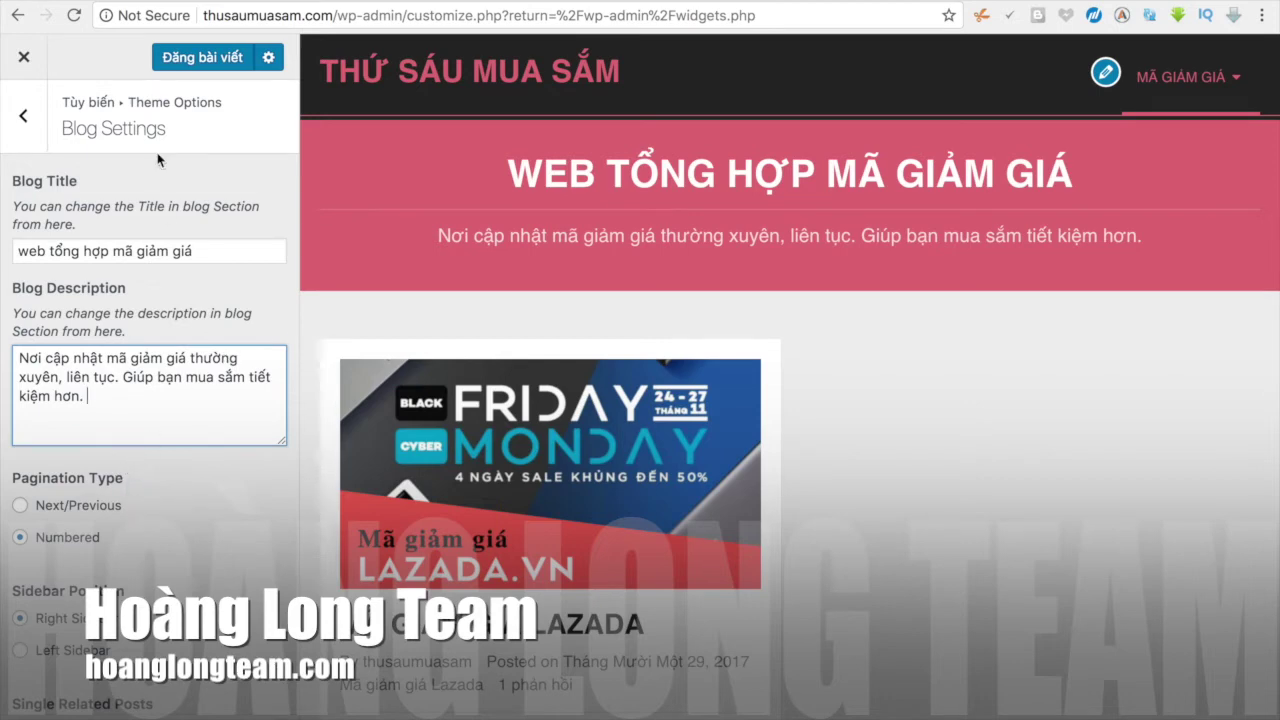
Step: Publish the customizer changes, close the customizer and reload the site's front page to check the blog heading and description
click(210, 56)
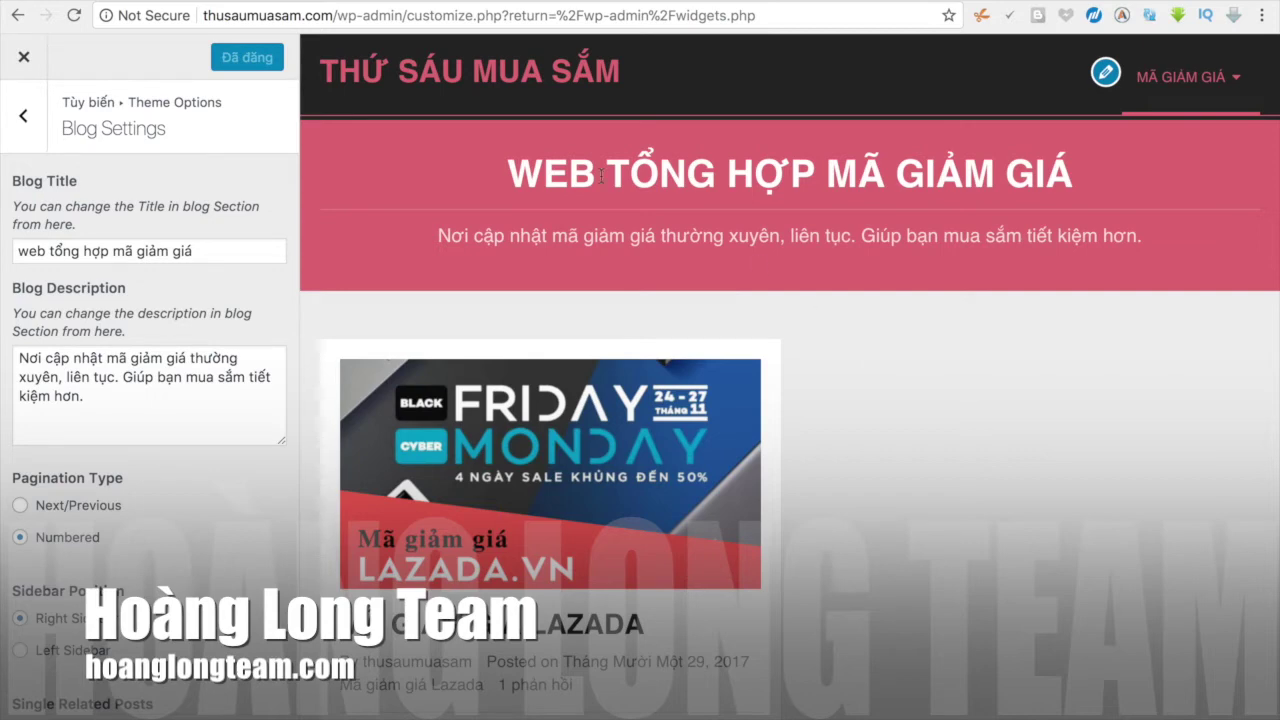
click(24, 56)
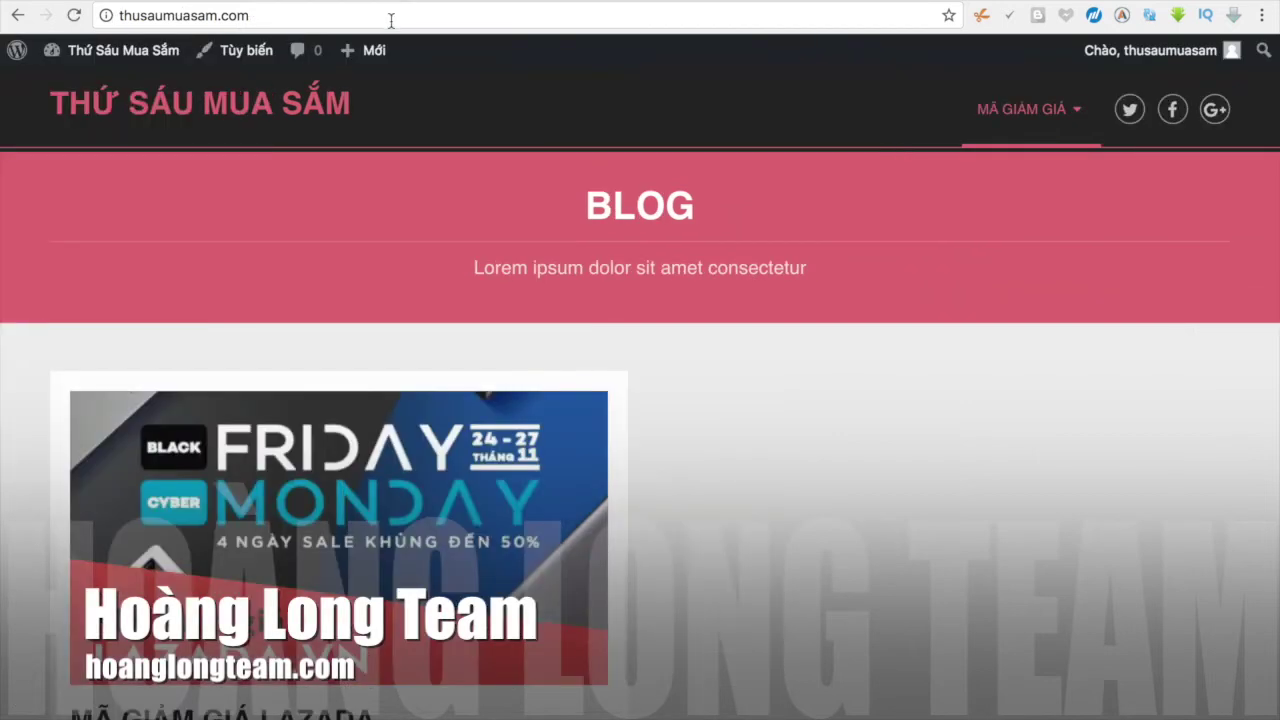
click(392, 16)
key(Left)
key(Return)
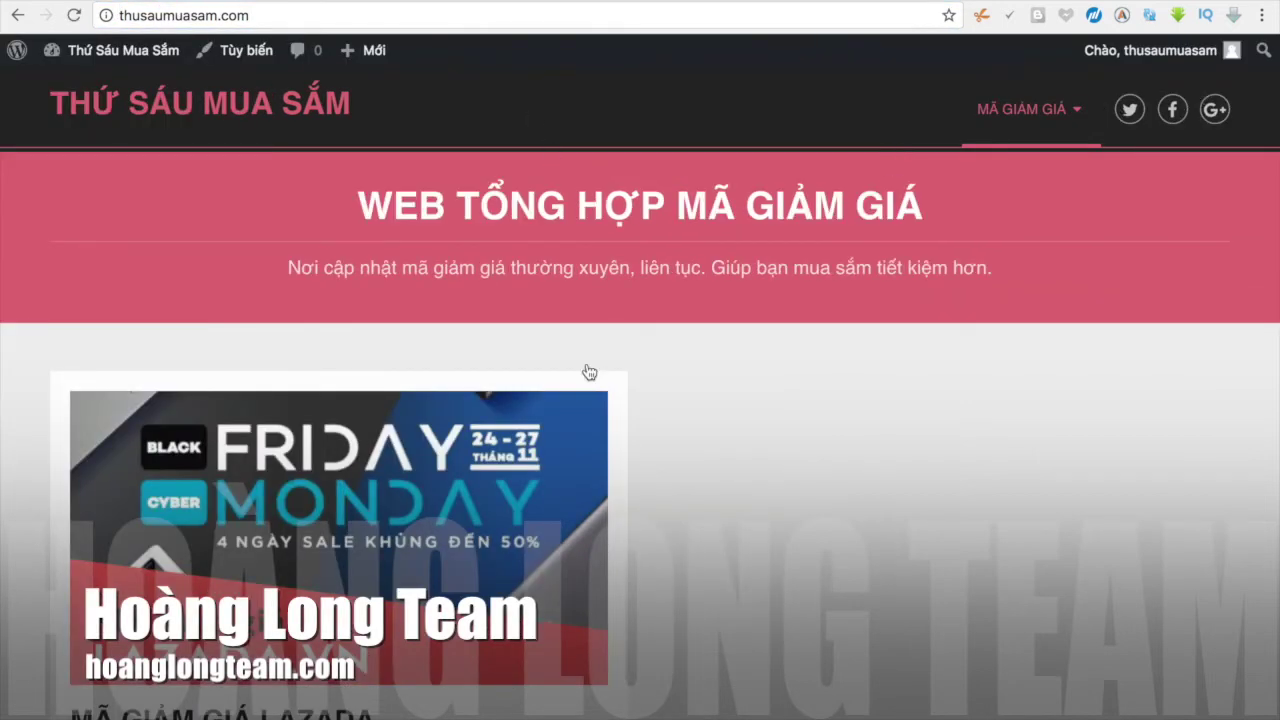
Step: Open the Lazada discount post from the front page and look over its coupon list and sidebar widgets
click(481, 481)
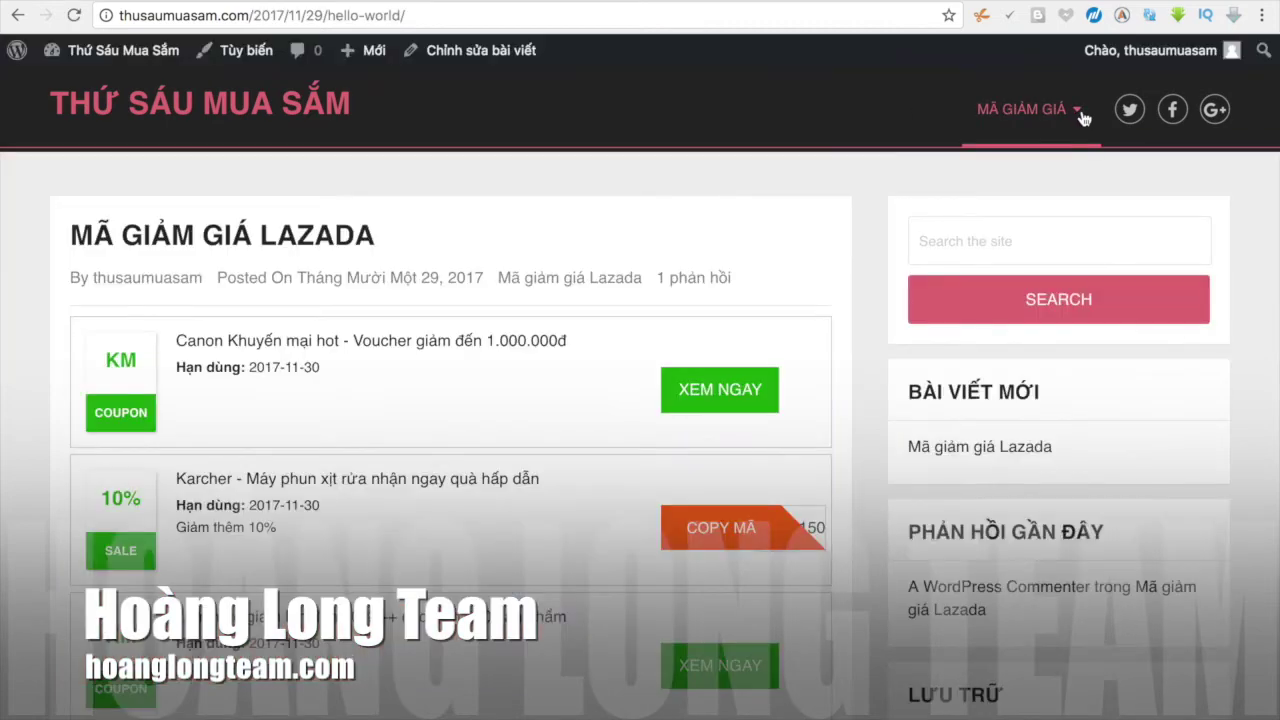
scroll(836, 533, down, 1)
scroll(836, 533, down, 5)
scroll(836, 533, down, 5)
scroll(836, 533, up, 10)
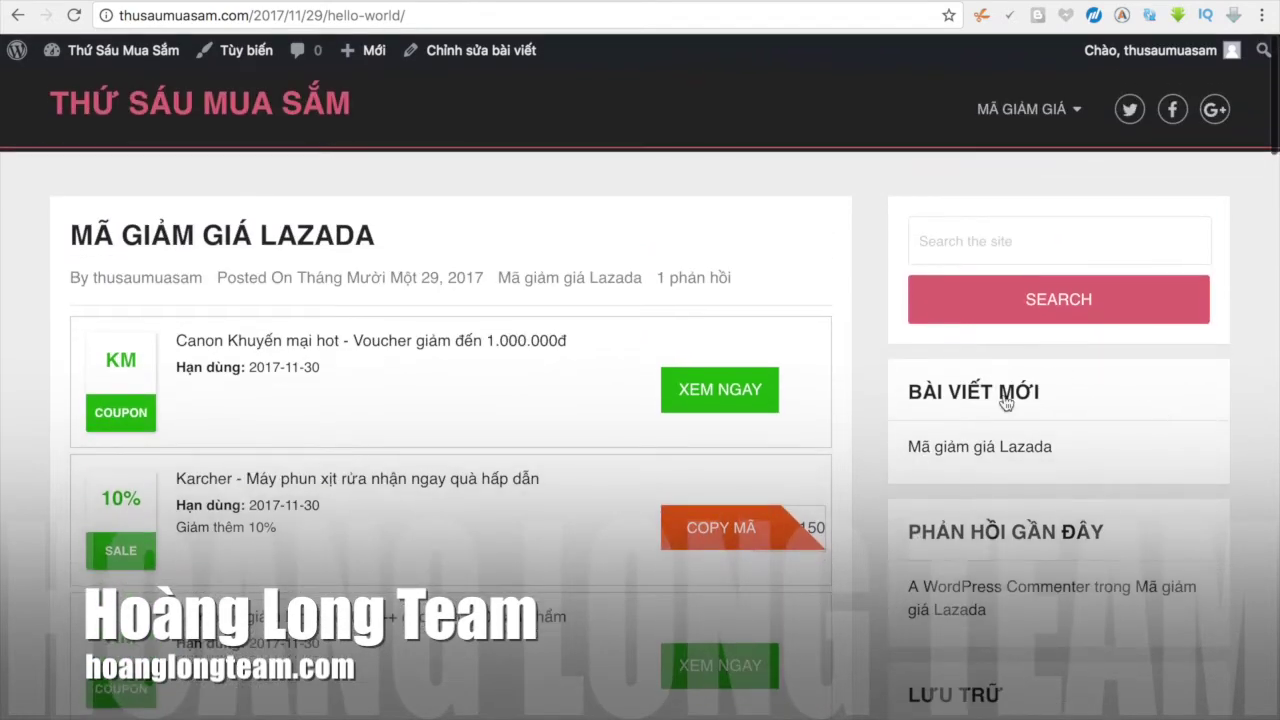
scroll(966, 463, down, 3)
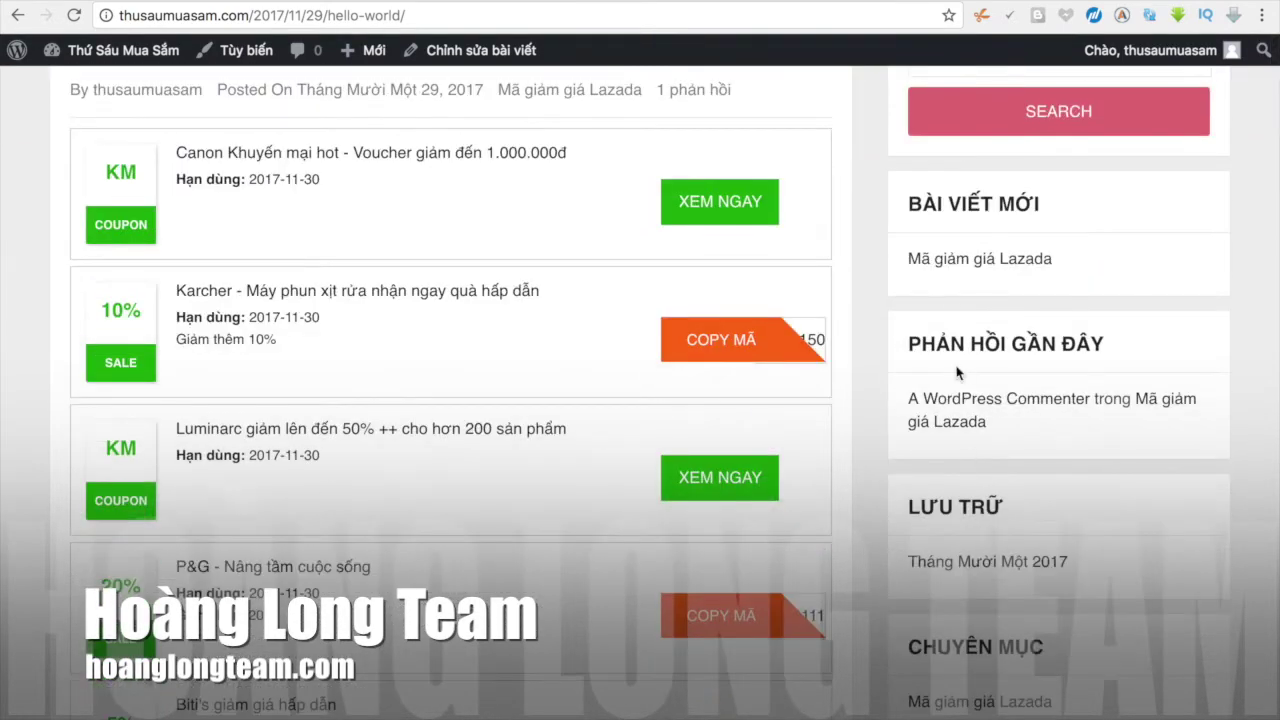
scroll(958, 374, up, 3)
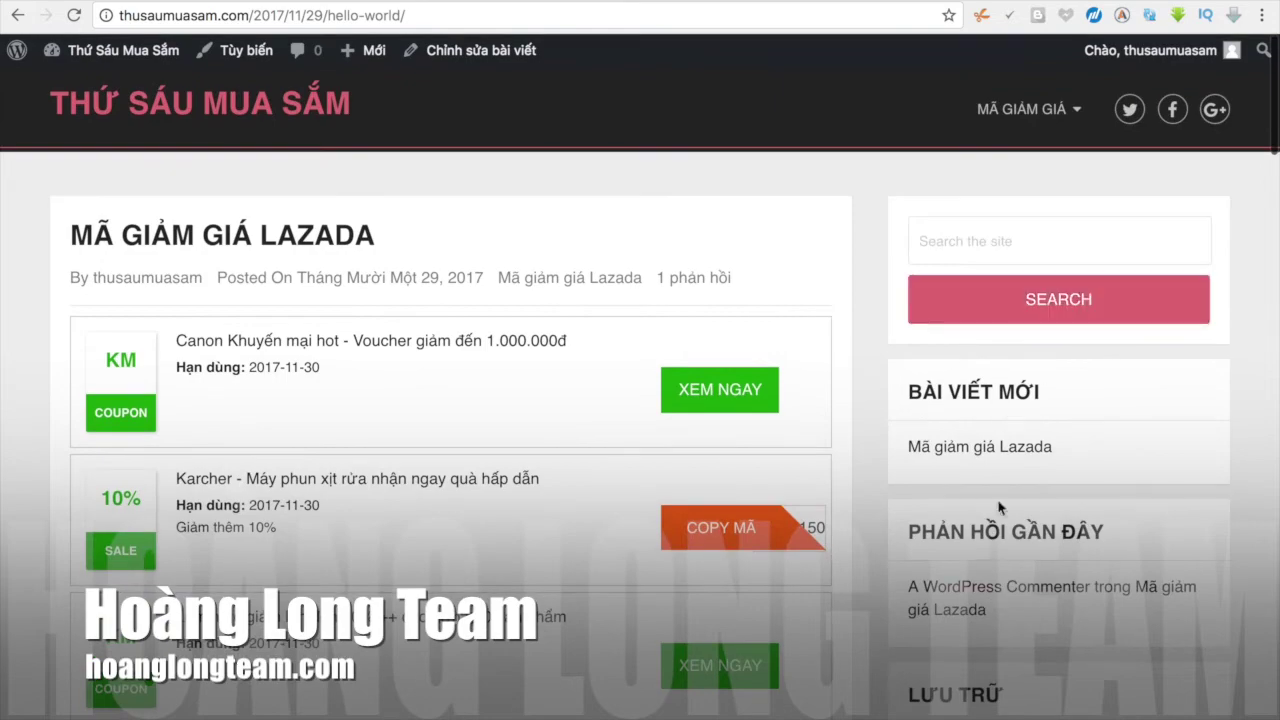
scroll(1000, 509, down, 15)
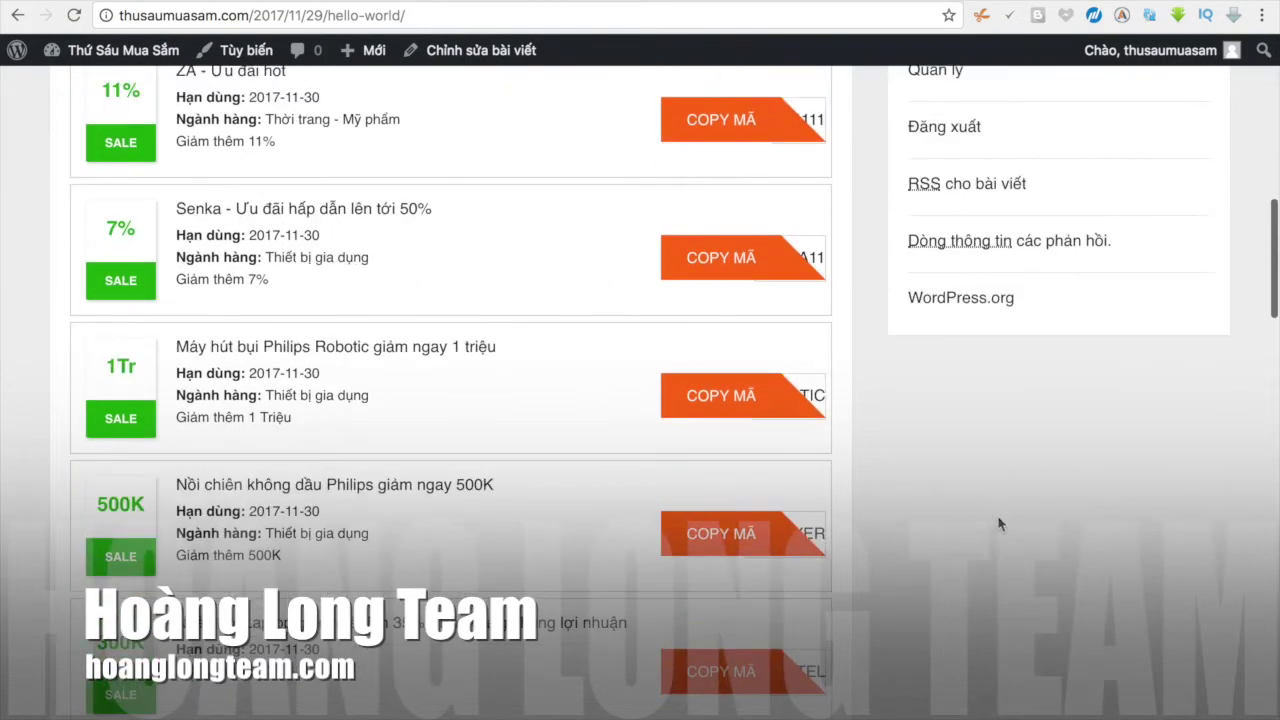
scroll(998, 524, up, 15)
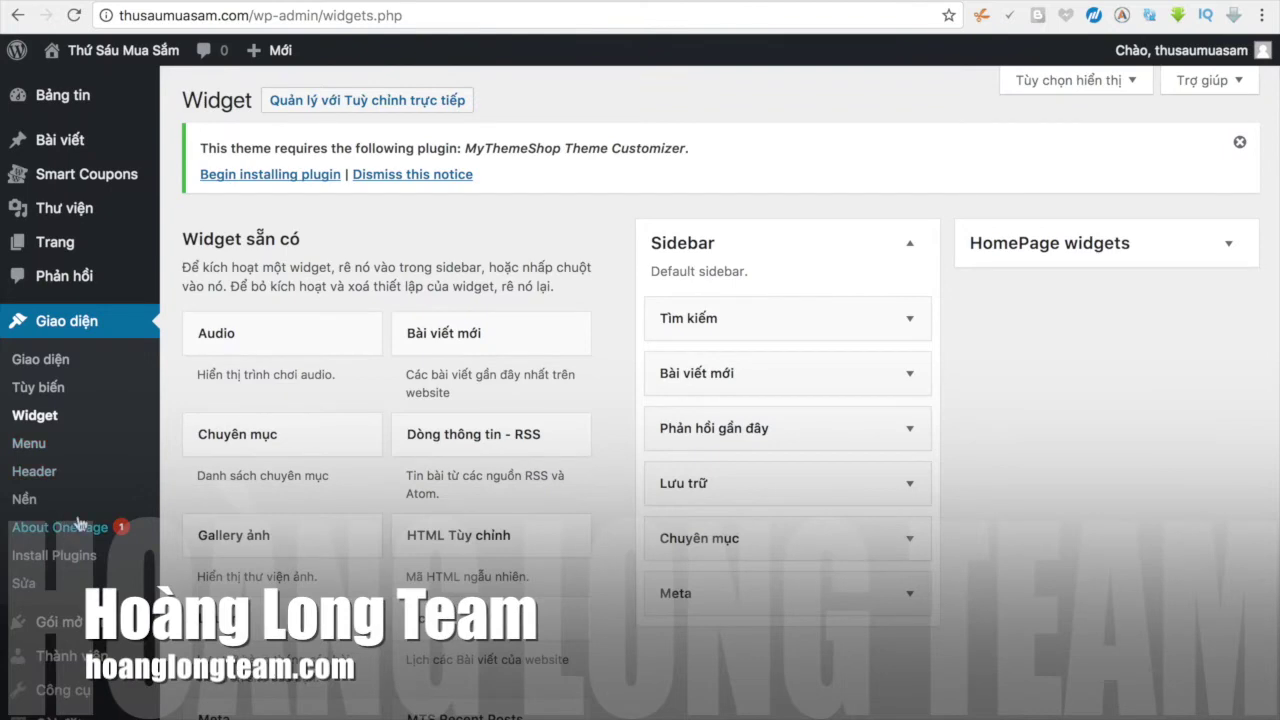
Step: Go to the WordPress admin's post list and start a new post
mouse_move(93, 197)
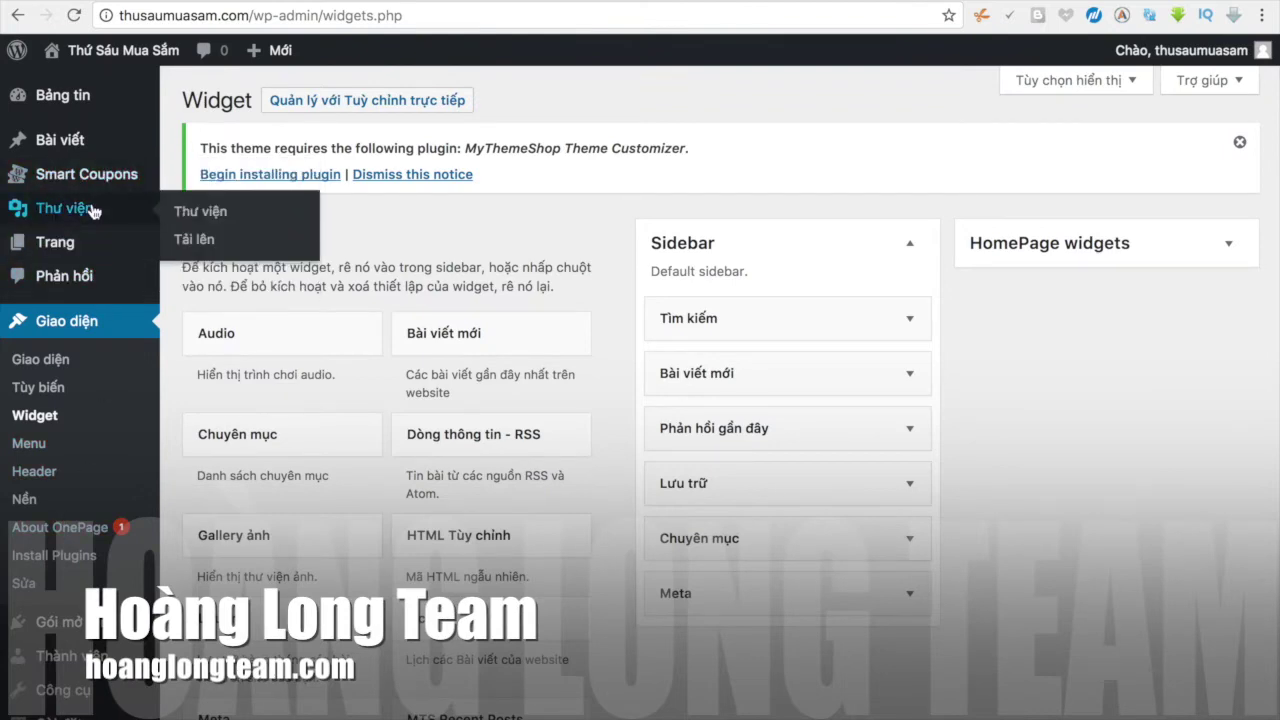
mouse_move(78, 150)
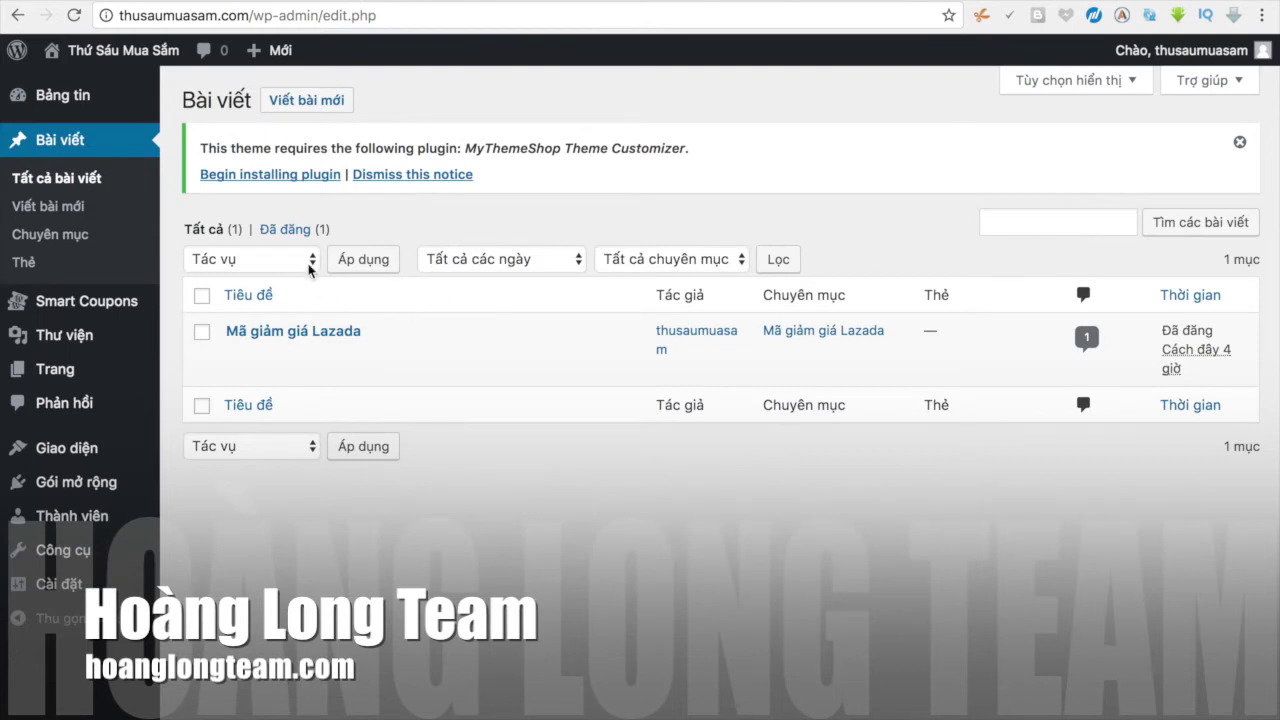
click(306, 103)
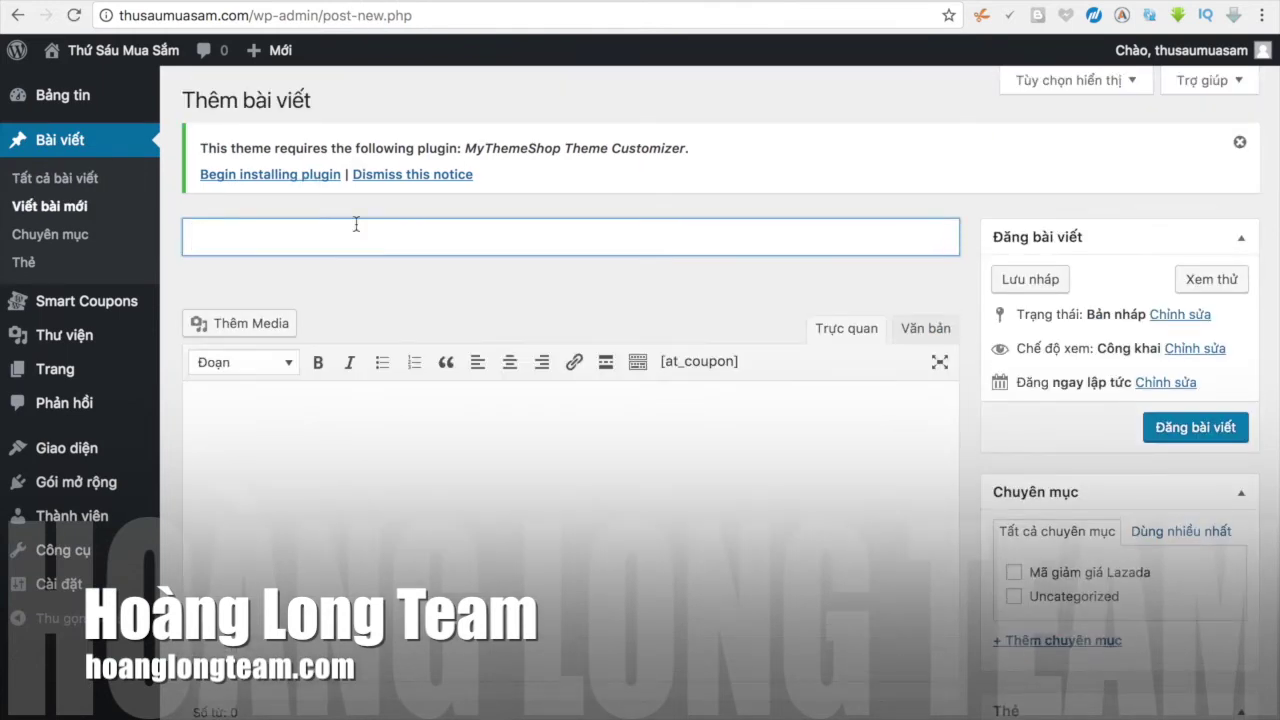
Step: Title the new post "Mã giảm giá mẹ và bé"
text(Mã giảm )
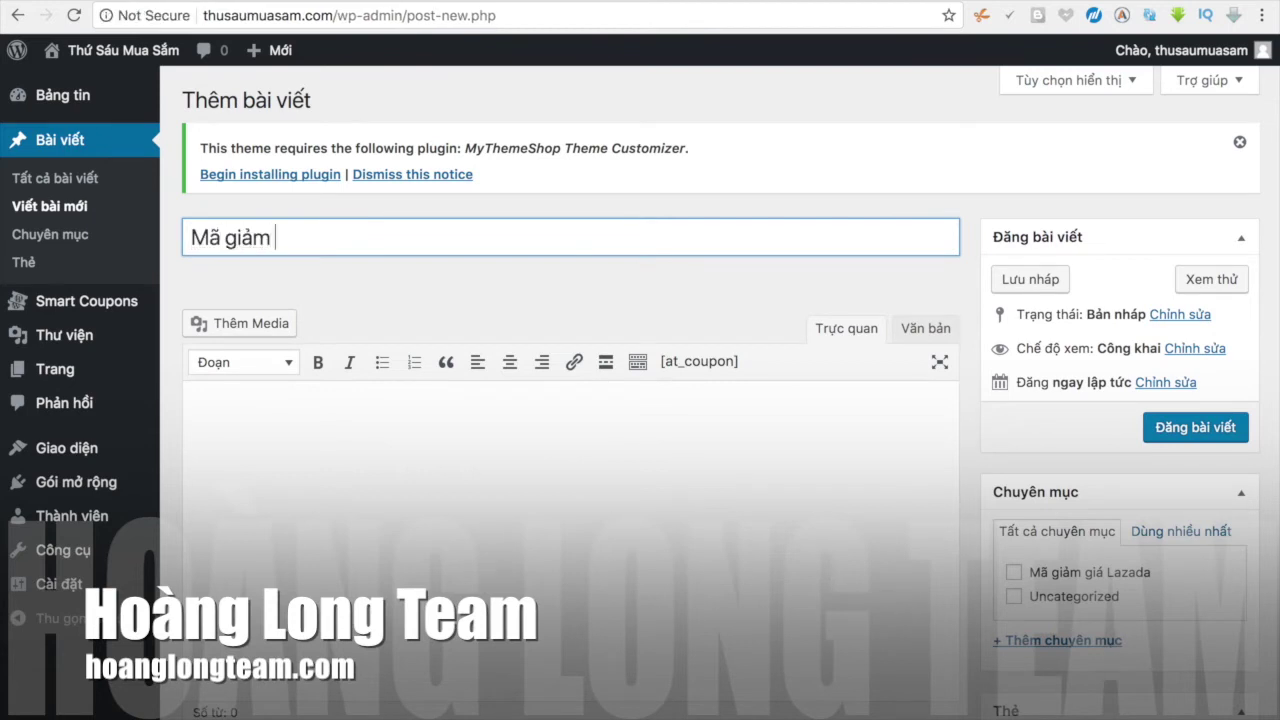
text(gia mẹ)
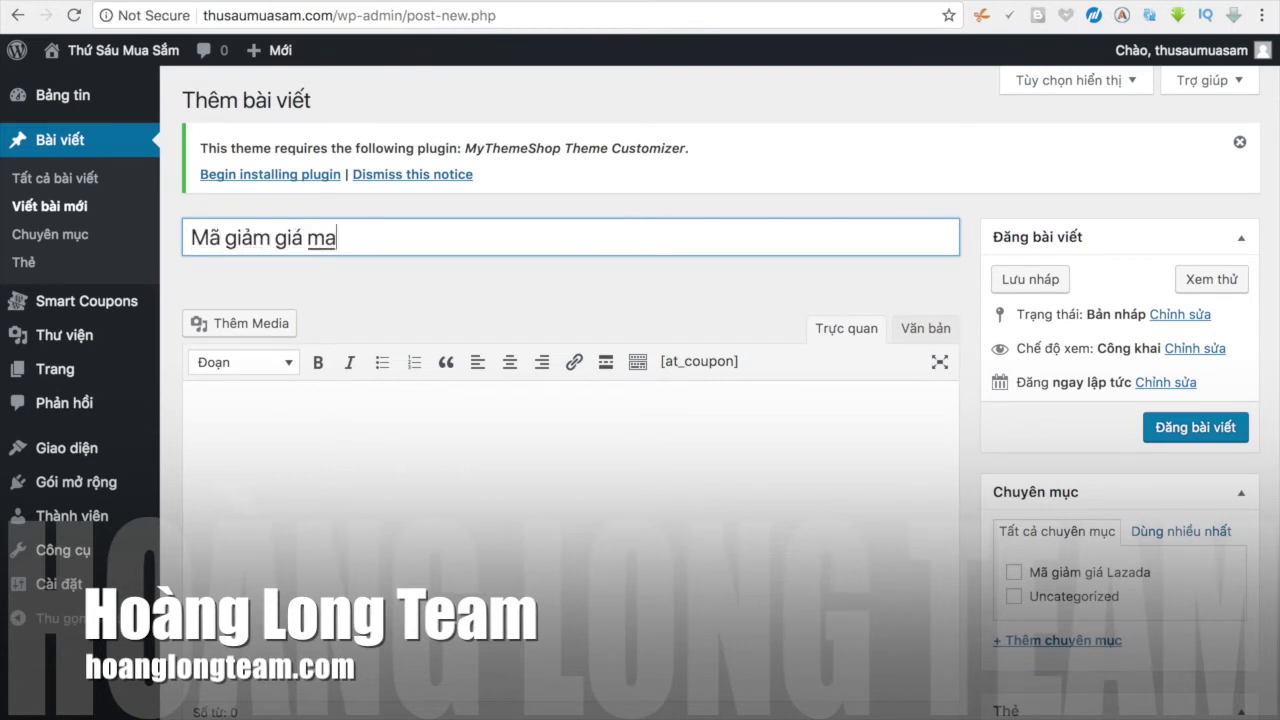
text( và bé)
click(460, 444)
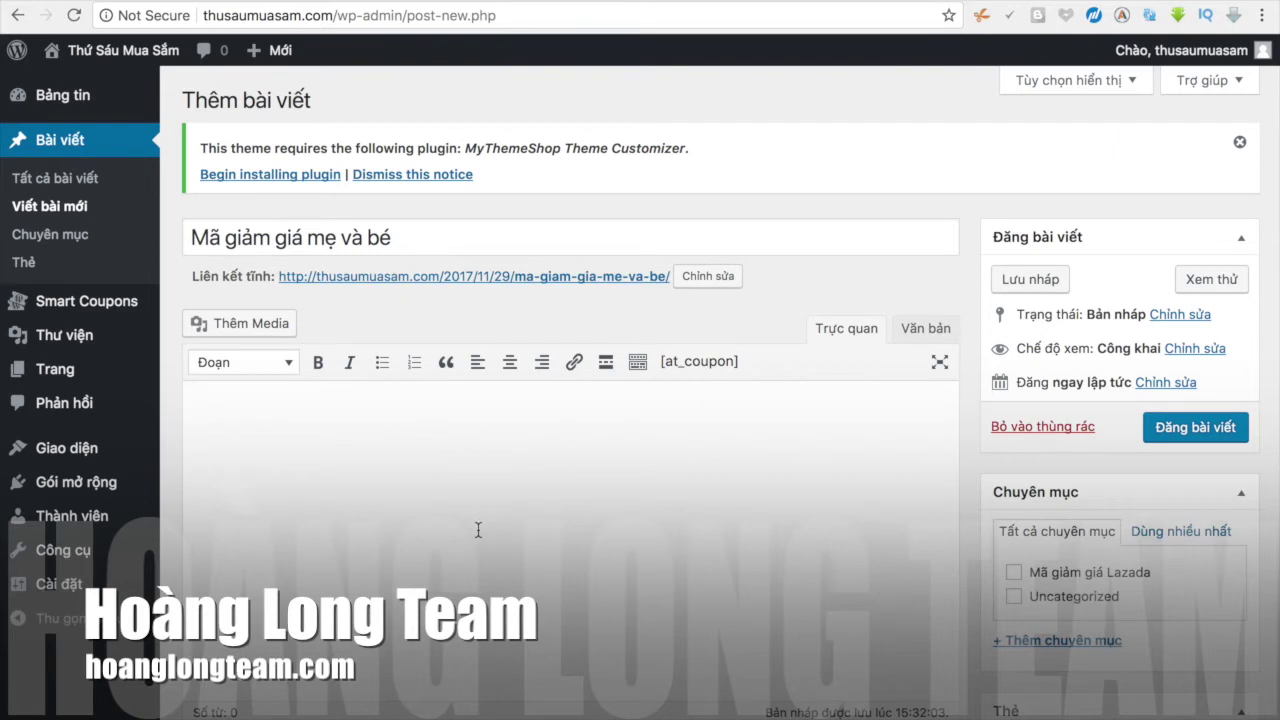
Step: Create the category "Mã giảm giá mẹ và bé" and assign it to the post
scroll(574, 533, down, 2)
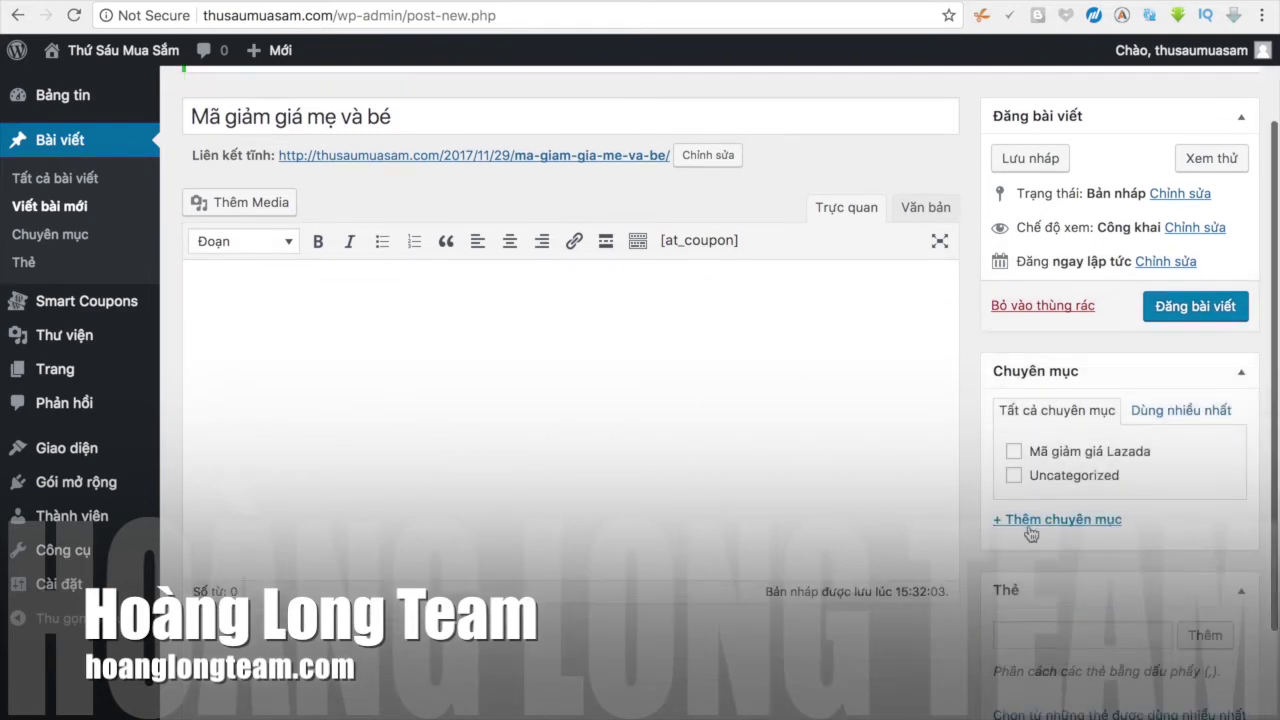
click(1030, 527)
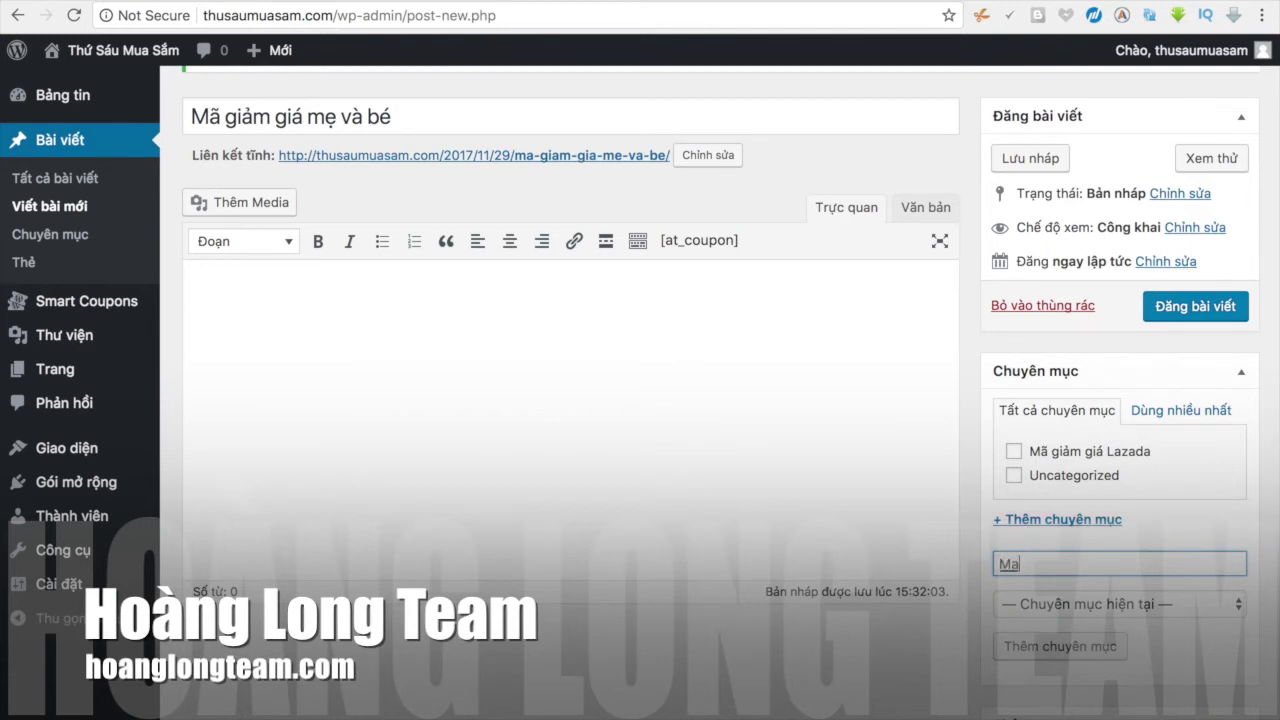
text(Mã giảm gias ma)
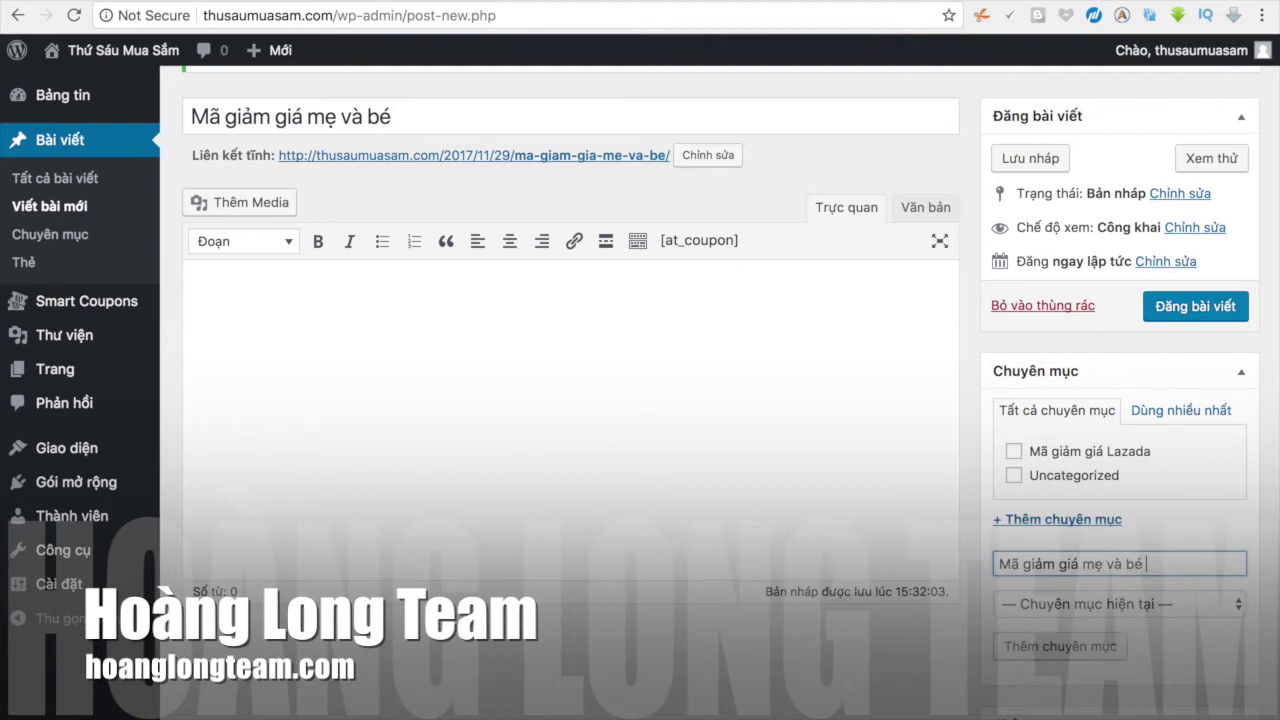
click(1100, 652)
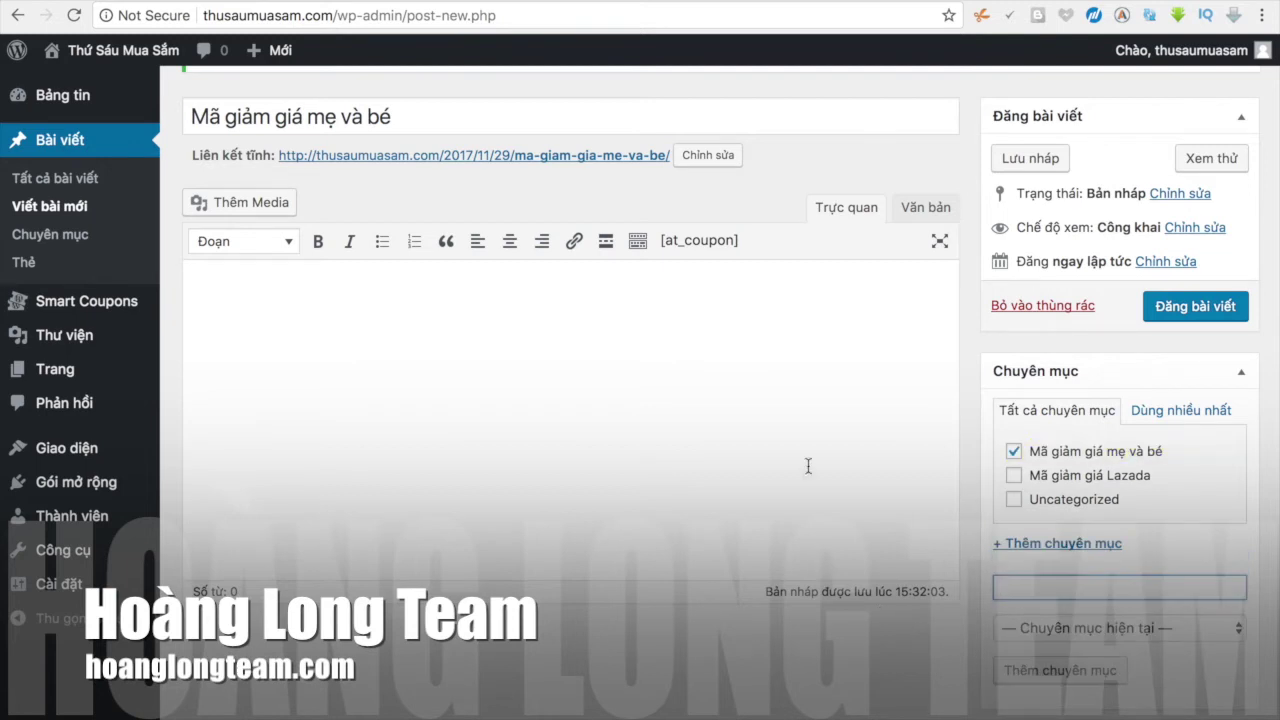
Step: Insert a coupon shortcode in the post body for merchant adayroi with the product category Mẹ & Bé
click(684, 274)
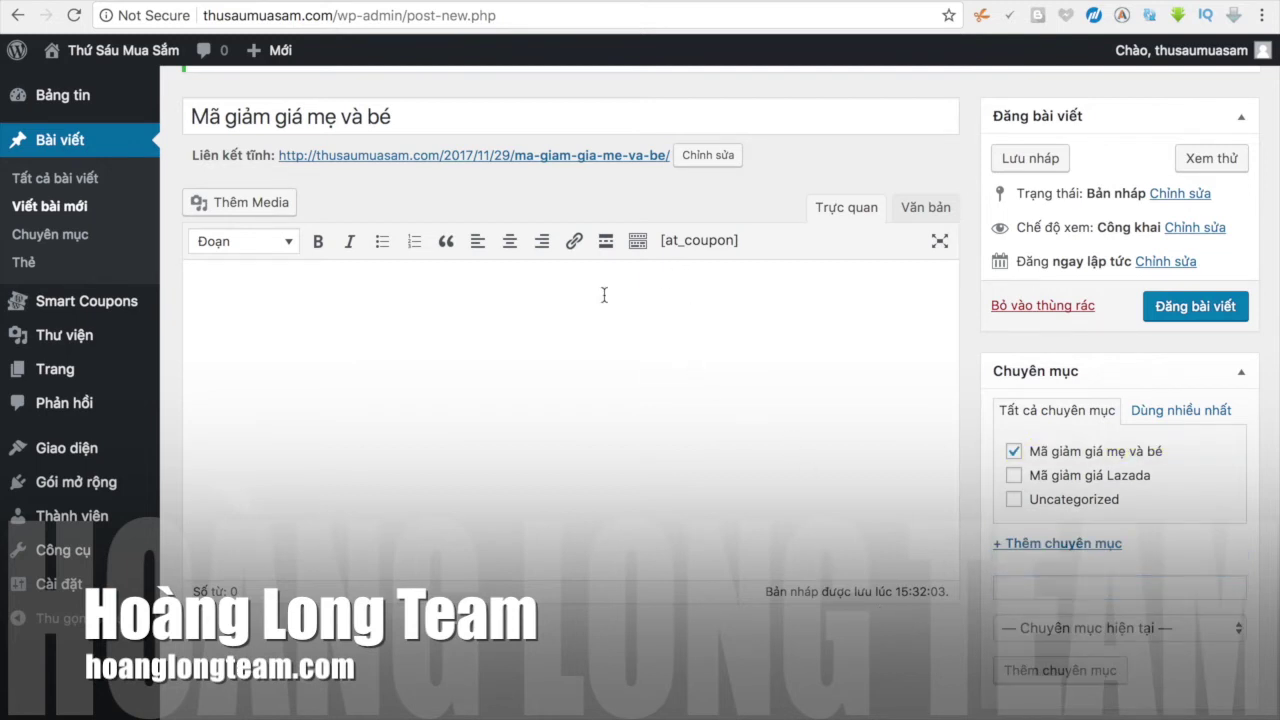
click(682, 248)
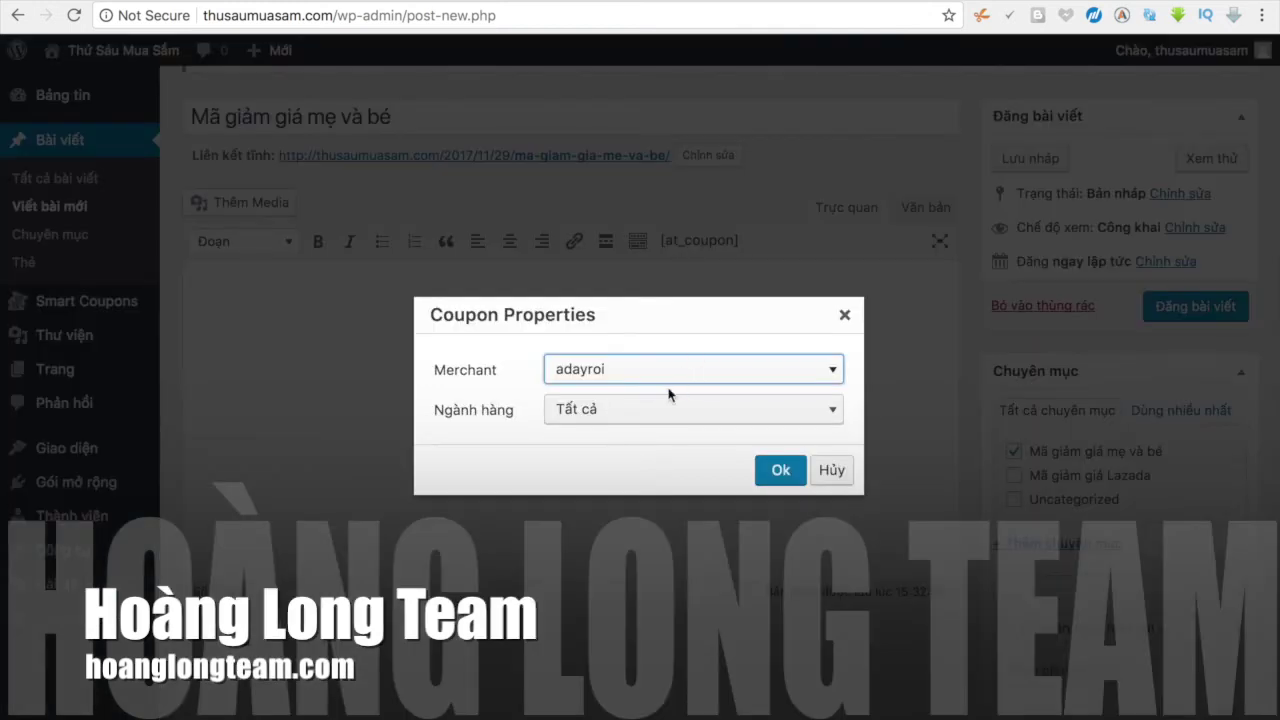
click(657, 412)
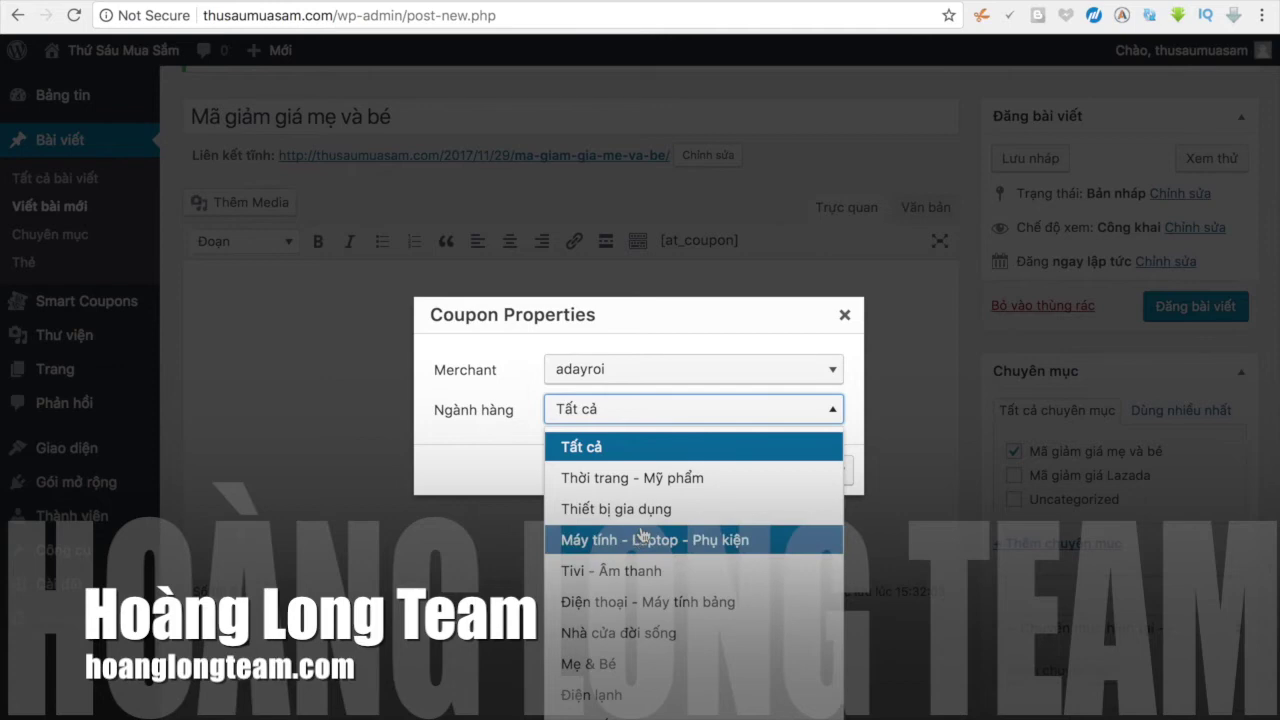
click(640, 663)
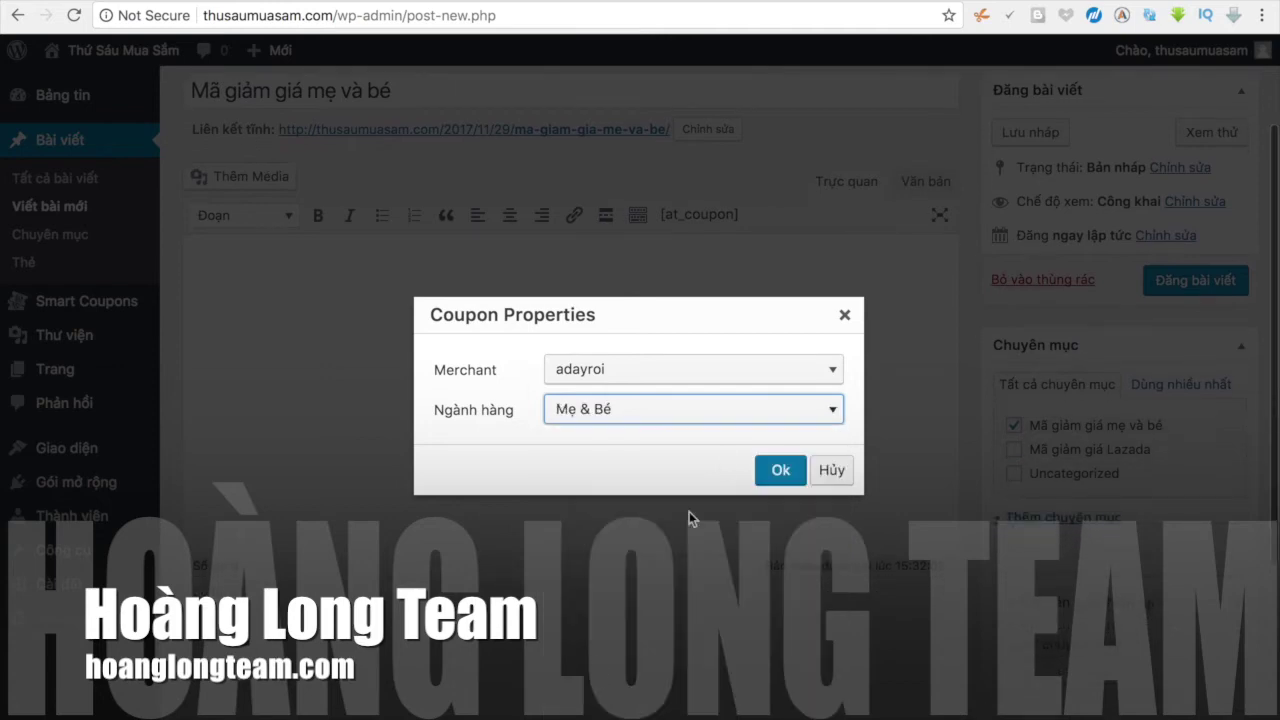
click(779, 468)
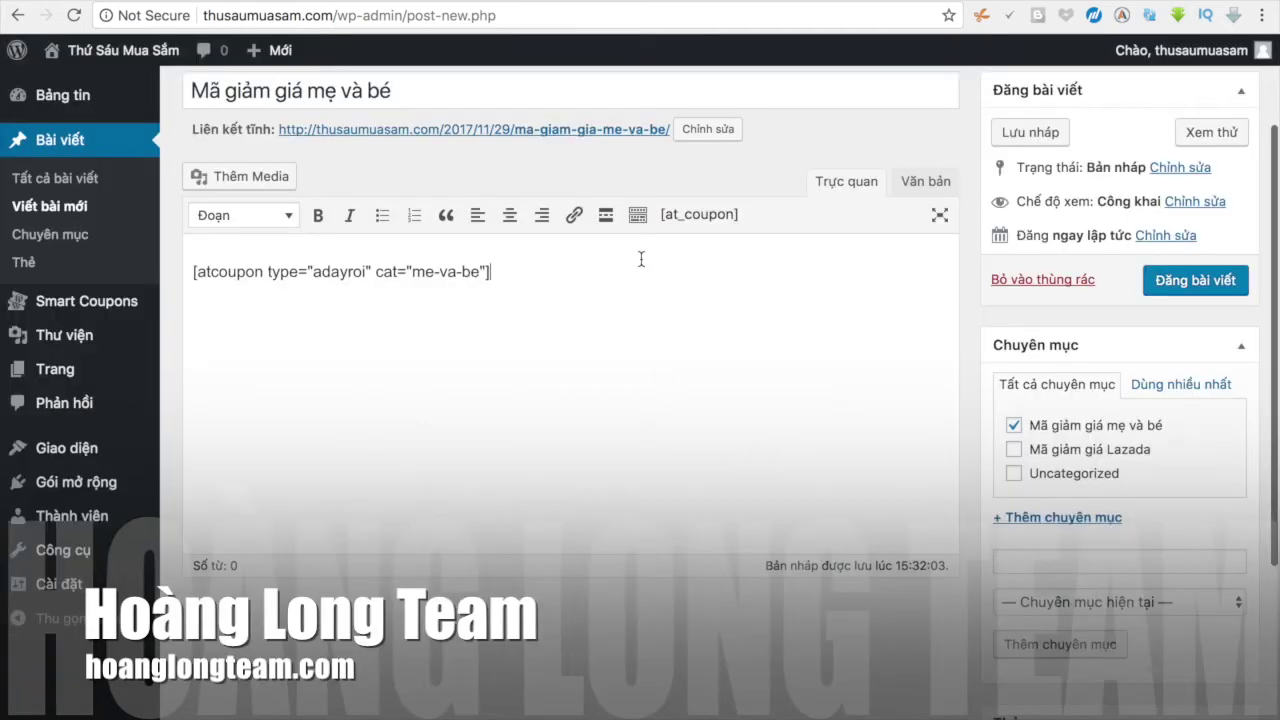
Step: Insert a second coupon shortcode for merchant aeon.myharavan.com with the product category Mẹ & Bé
click(716, 216)
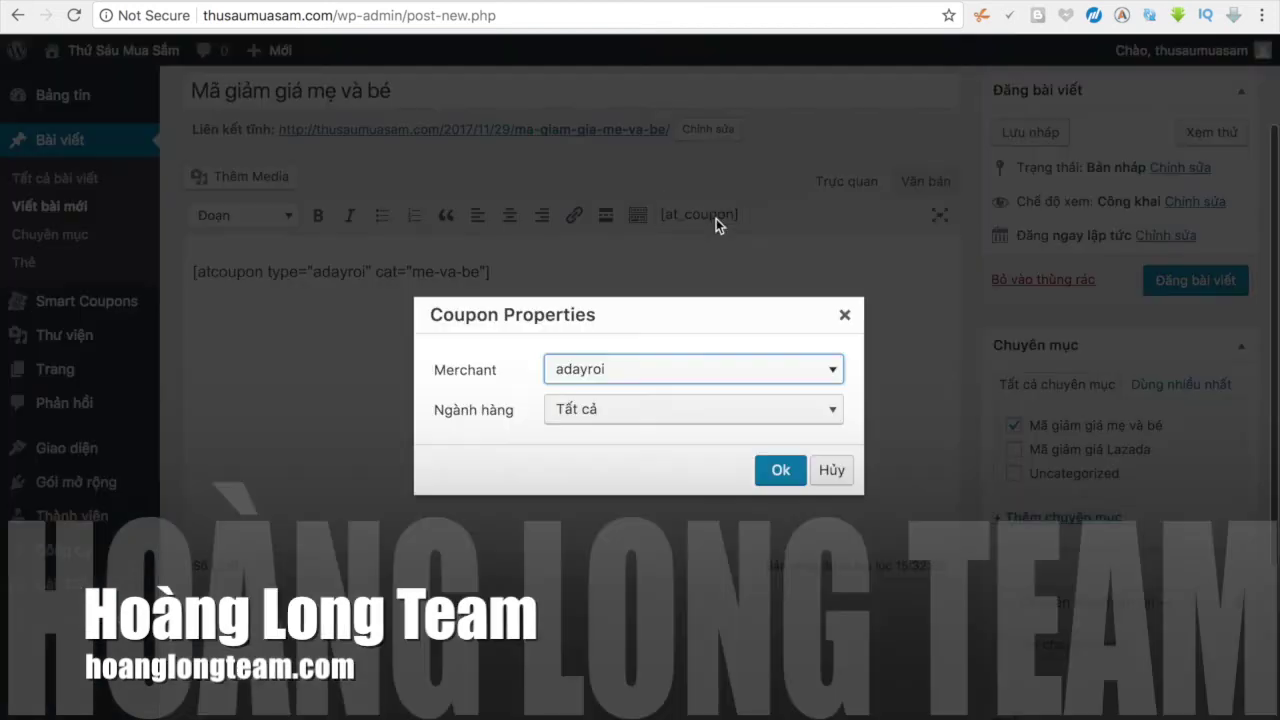
click(669, 381)
click(654, 440)
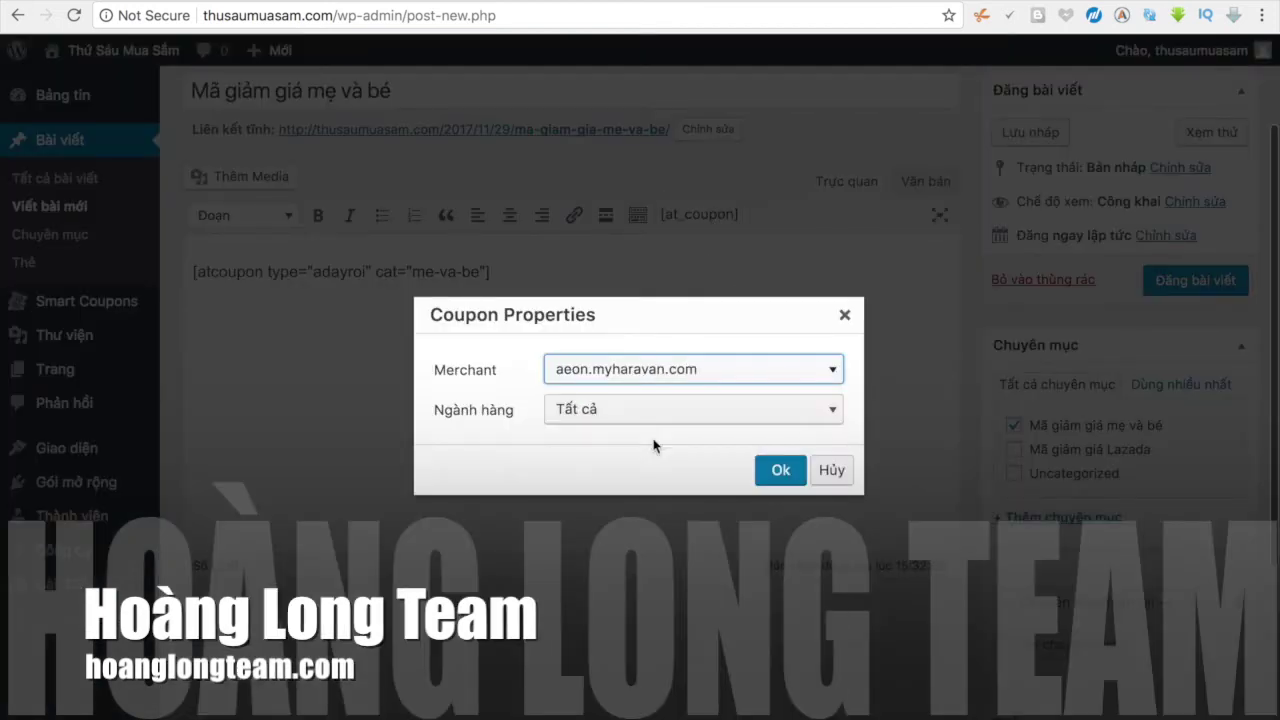
click(658, 418)
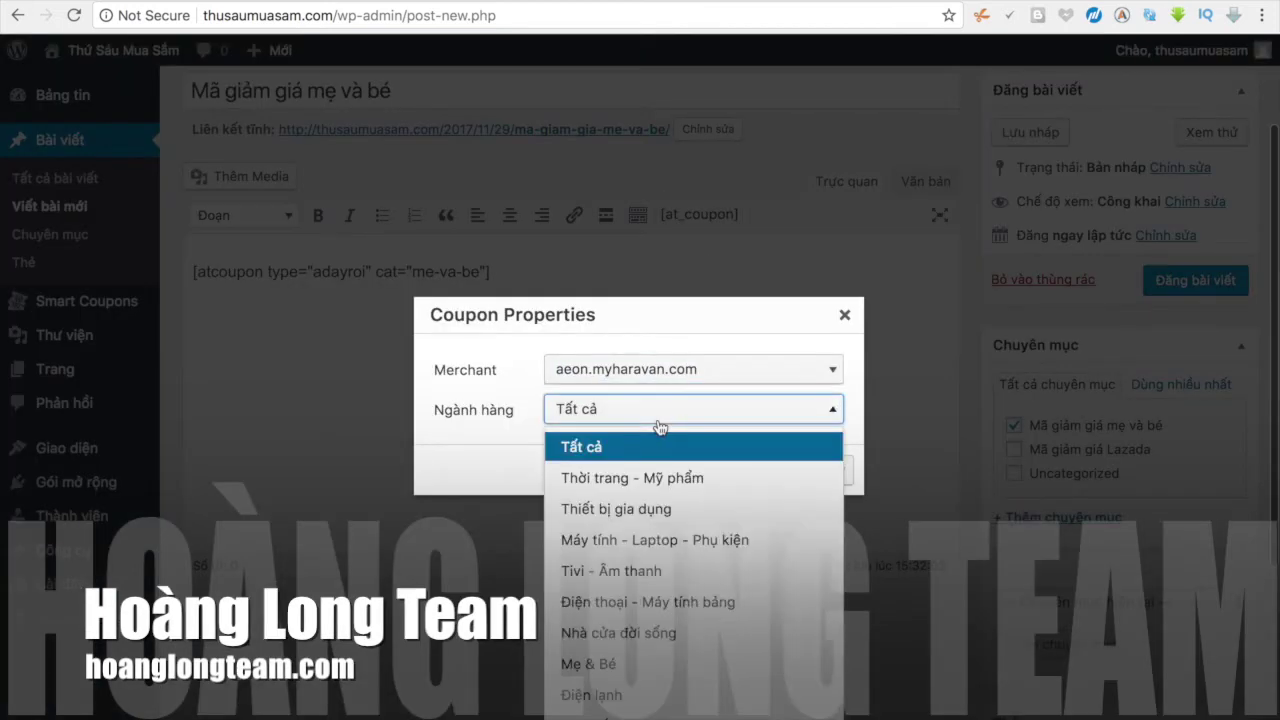
click(612, 665)
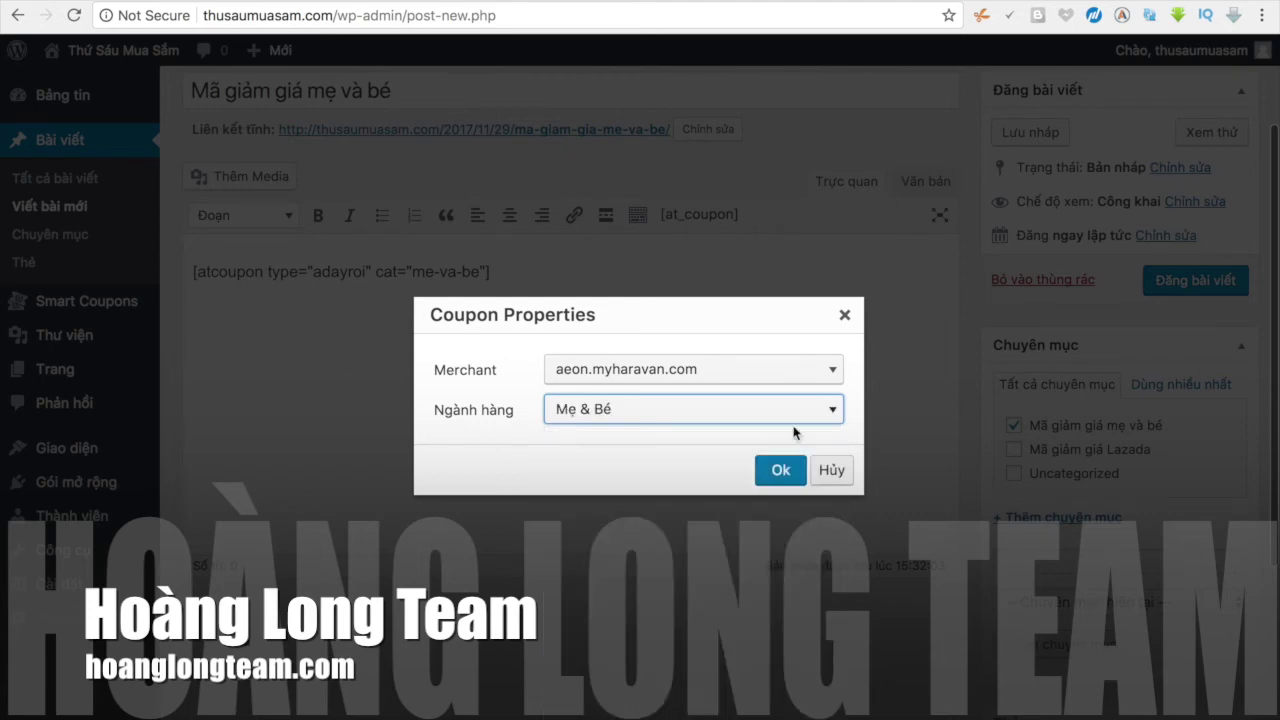
click(790, 474)
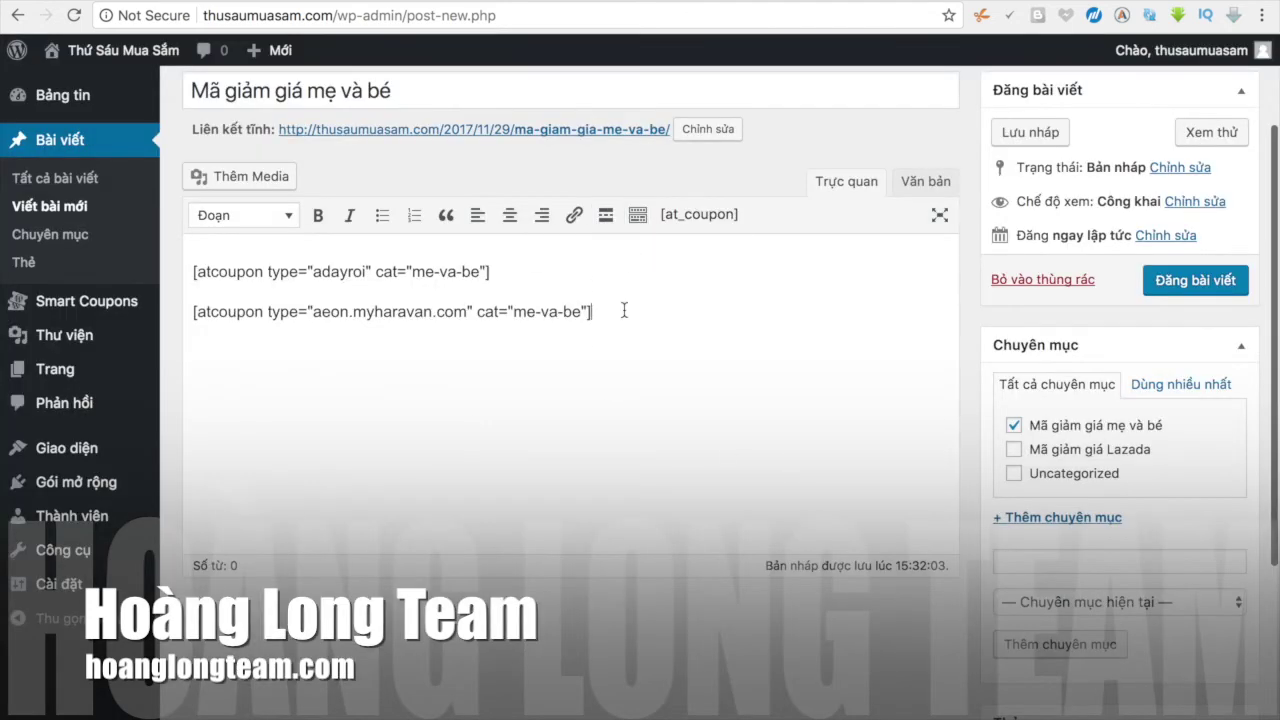
Step: Insert a third coupon shortcode for merchant lottevn with the product category Mẹ & Bé
click(705, 215)
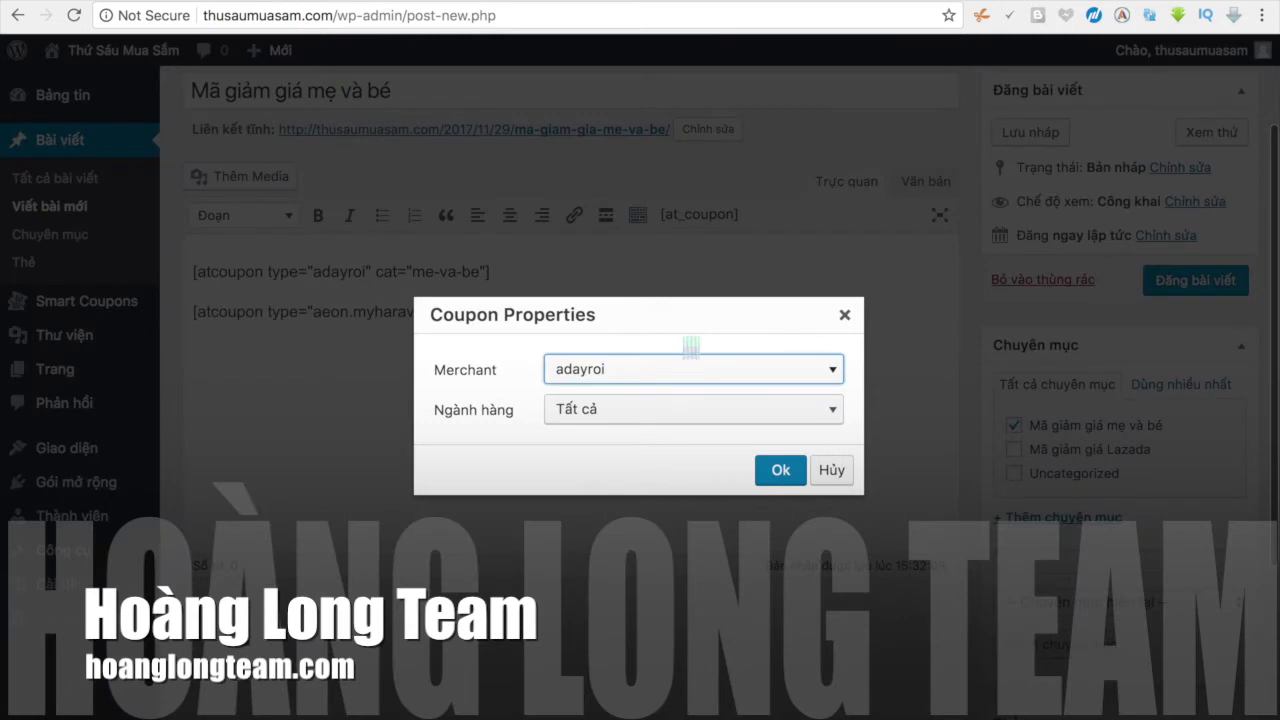
click(684, 369)
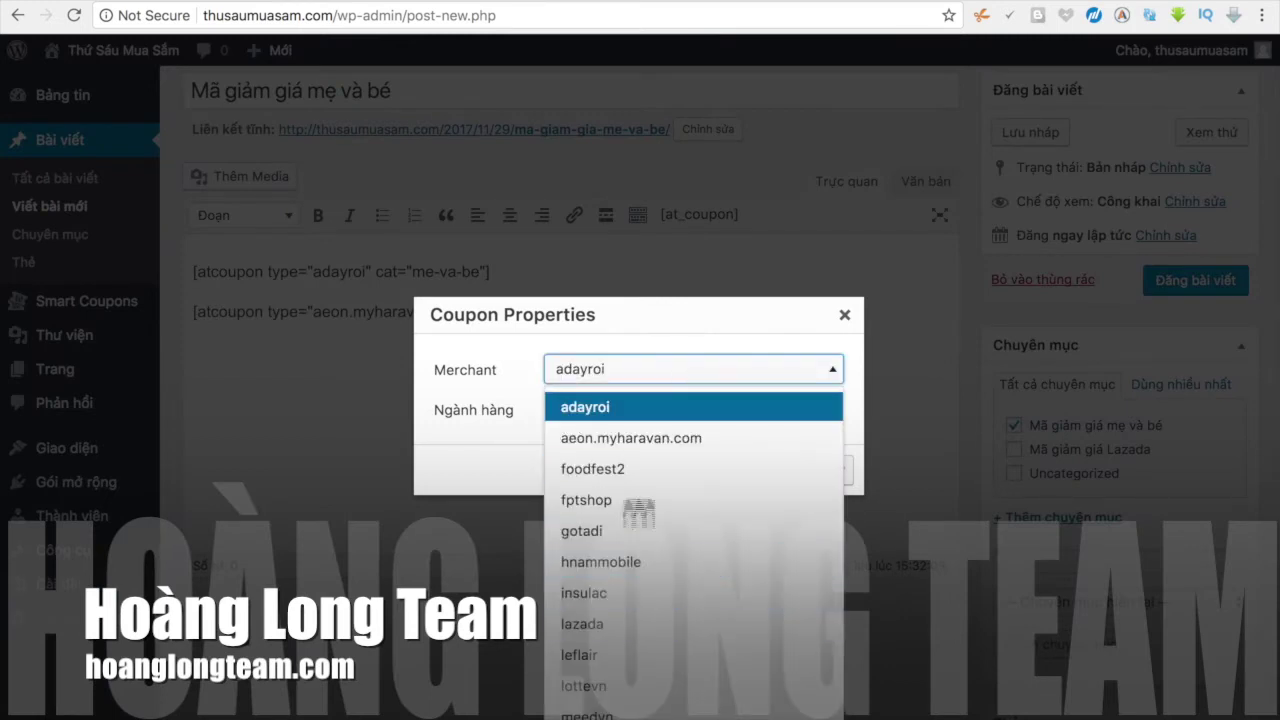
scroll(636, 558, down, 1)
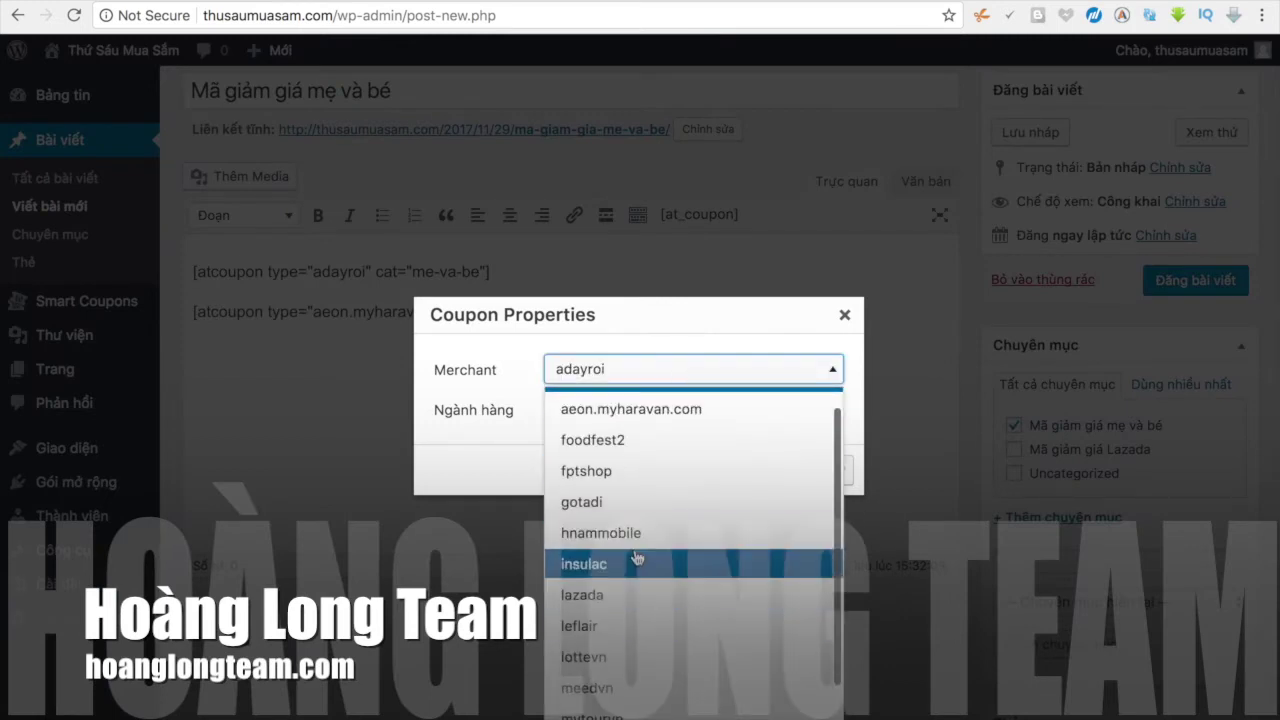
click(603, 657)
click(703, 418)
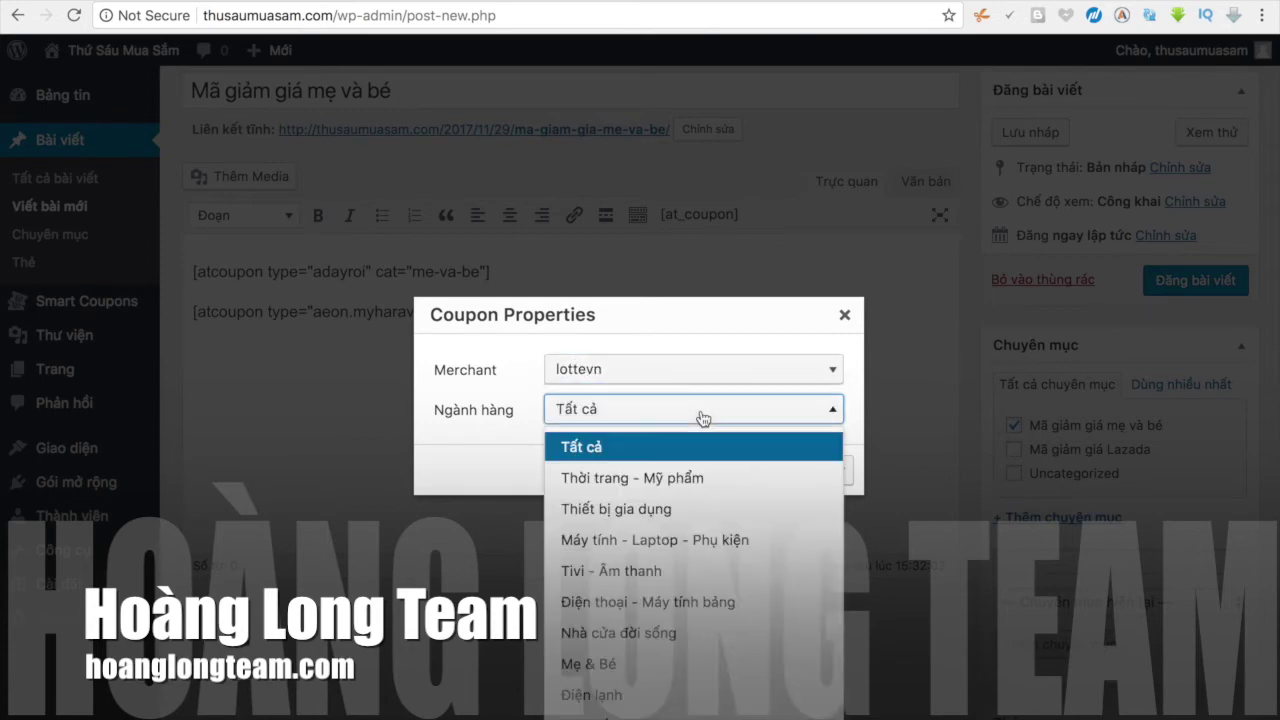
click(615, 665)
click(777, 470)
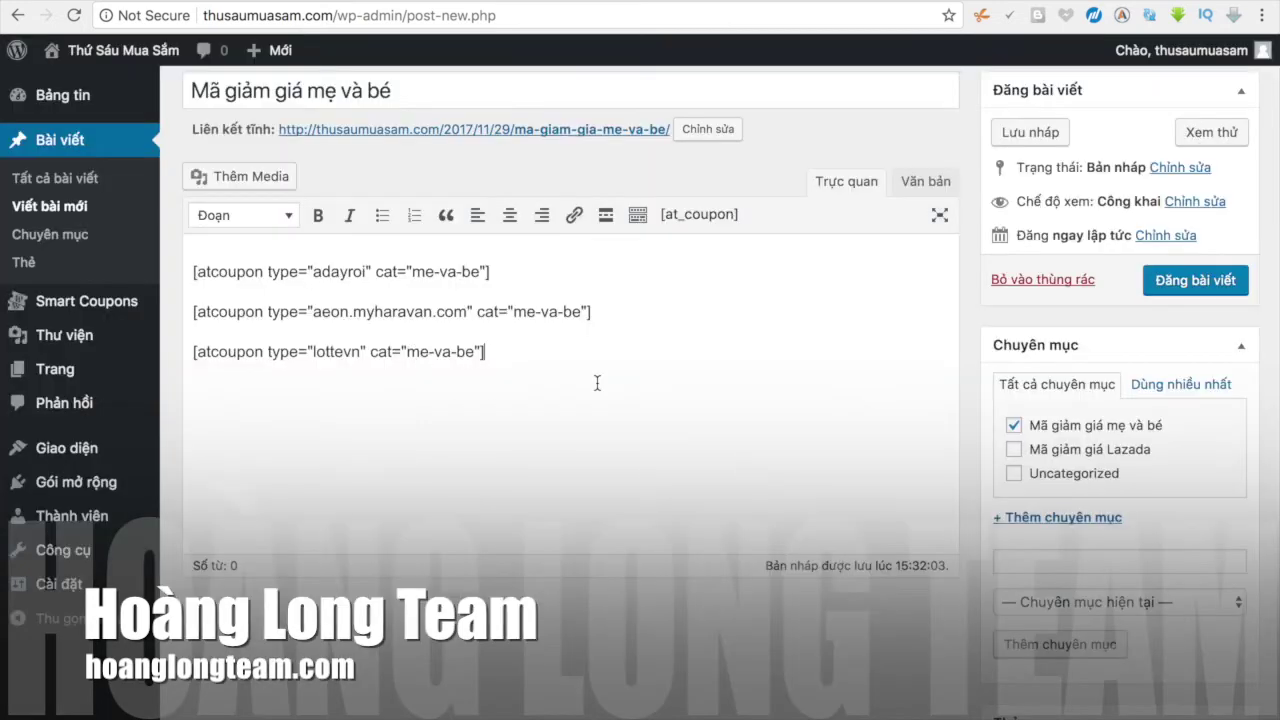
Step: Insert a fourth coupon shortcode for merchant tikivn with the product category Mẹ & Bé
click(686, 214)
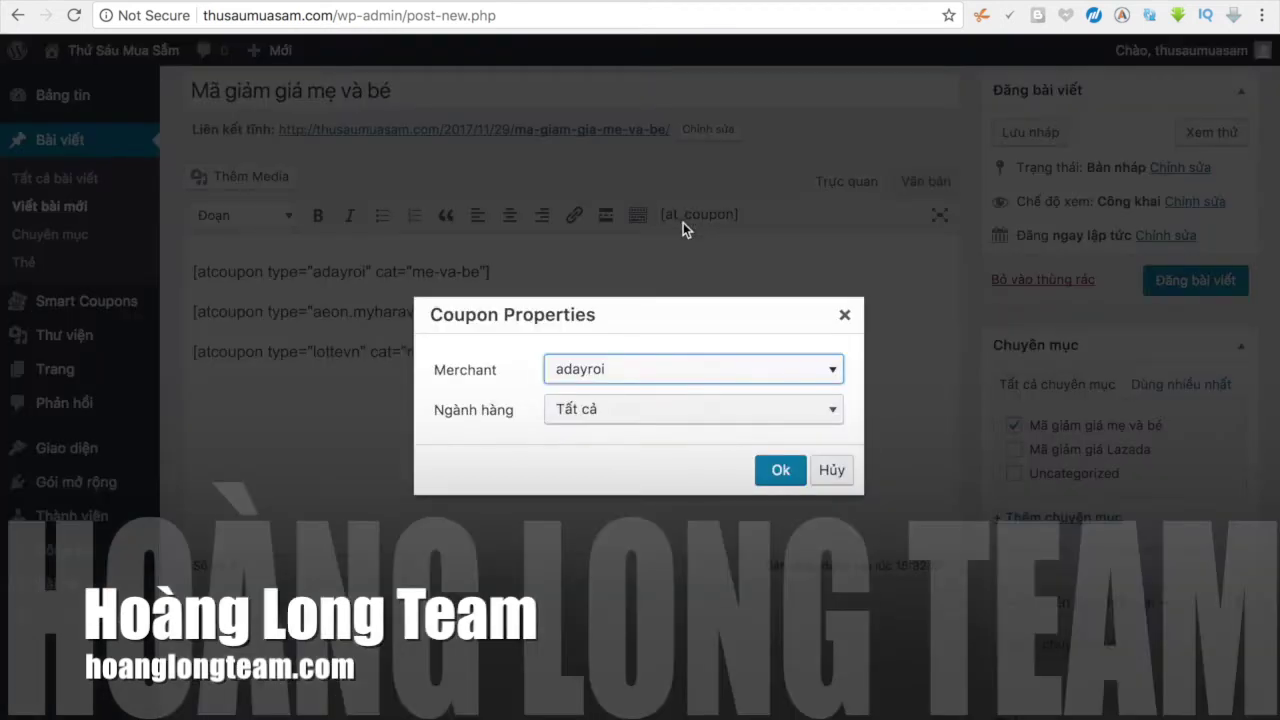
click(660, 376)
scroll(630, 620, down, 1)
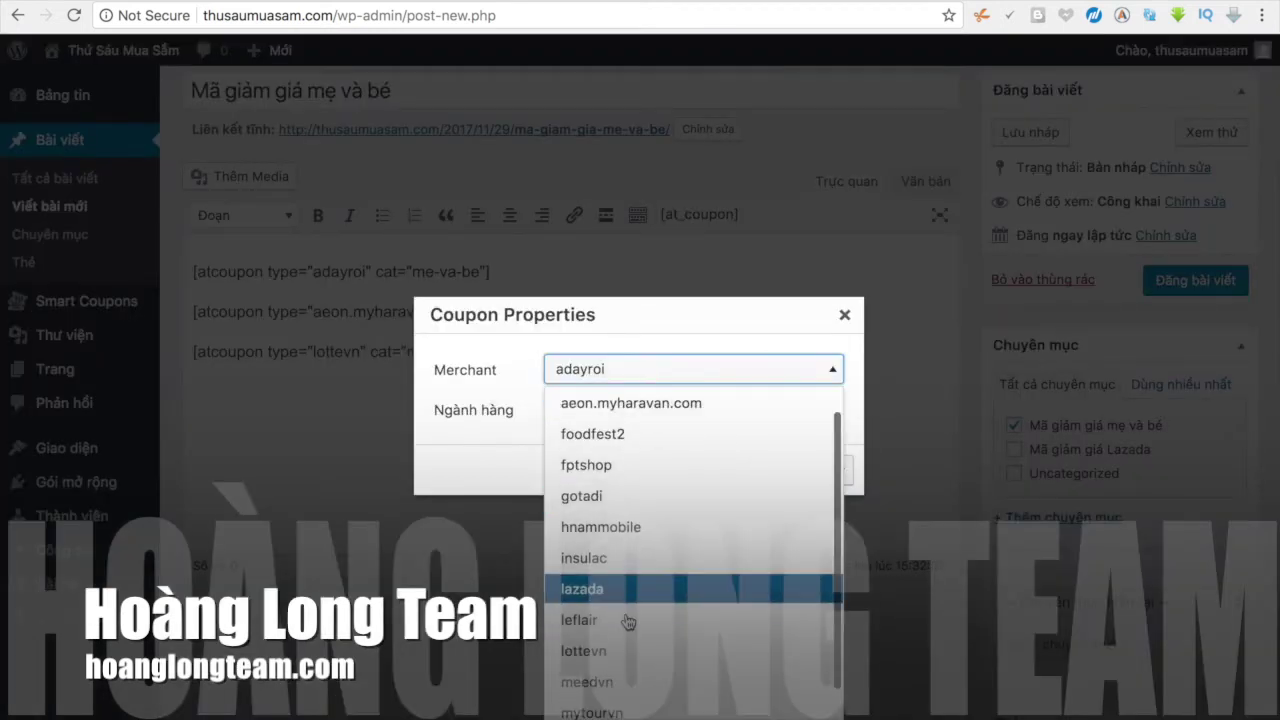
scroll(626, 626, down, 1)
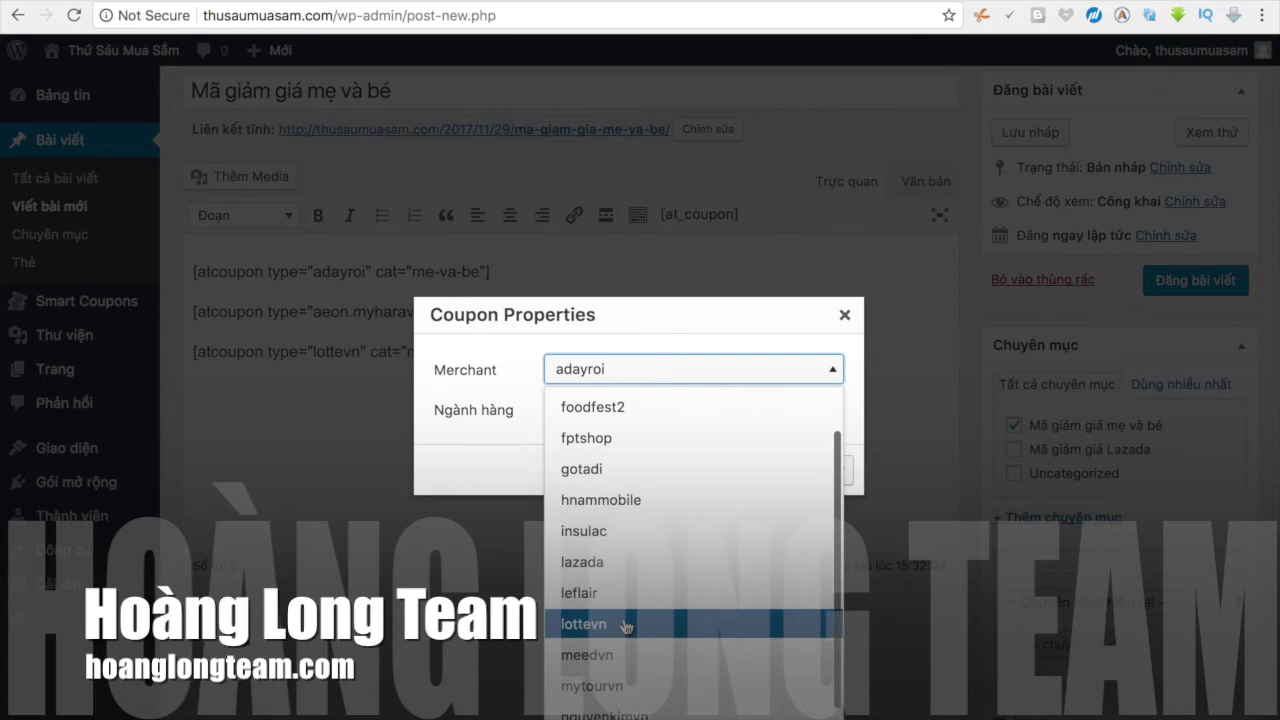
scroll(626, 626, down, 3)
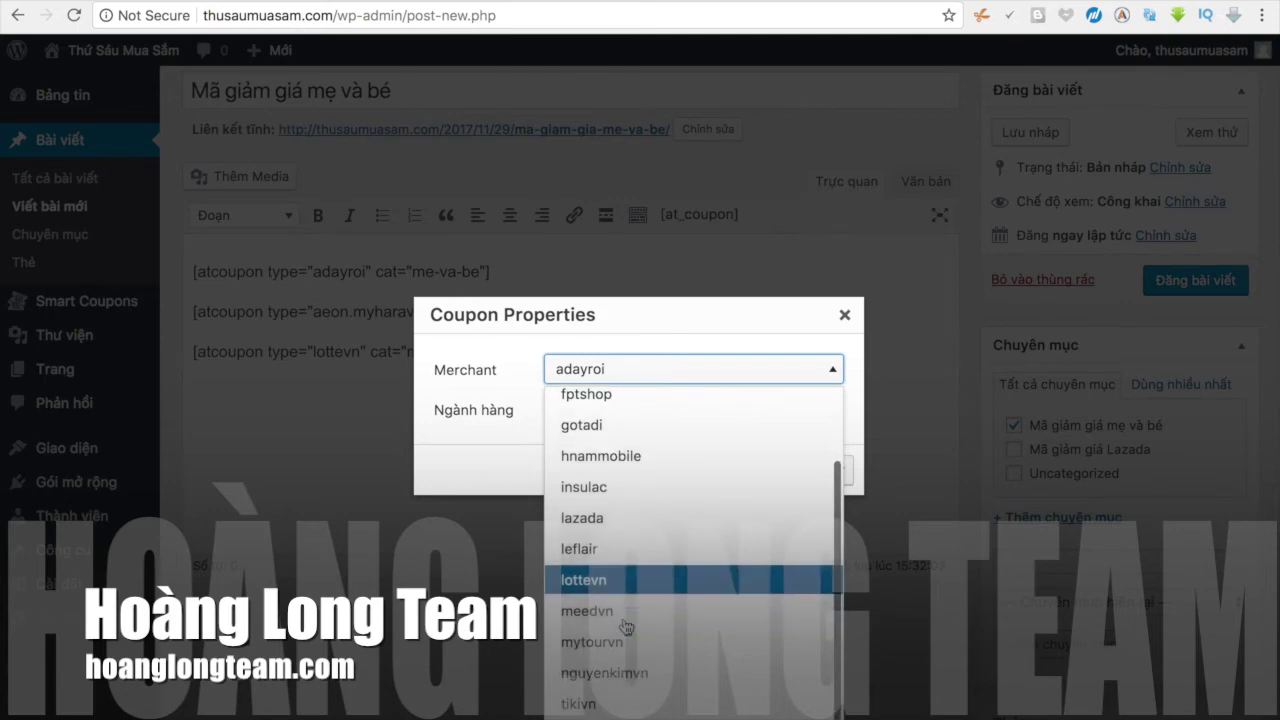
click(607, 645)
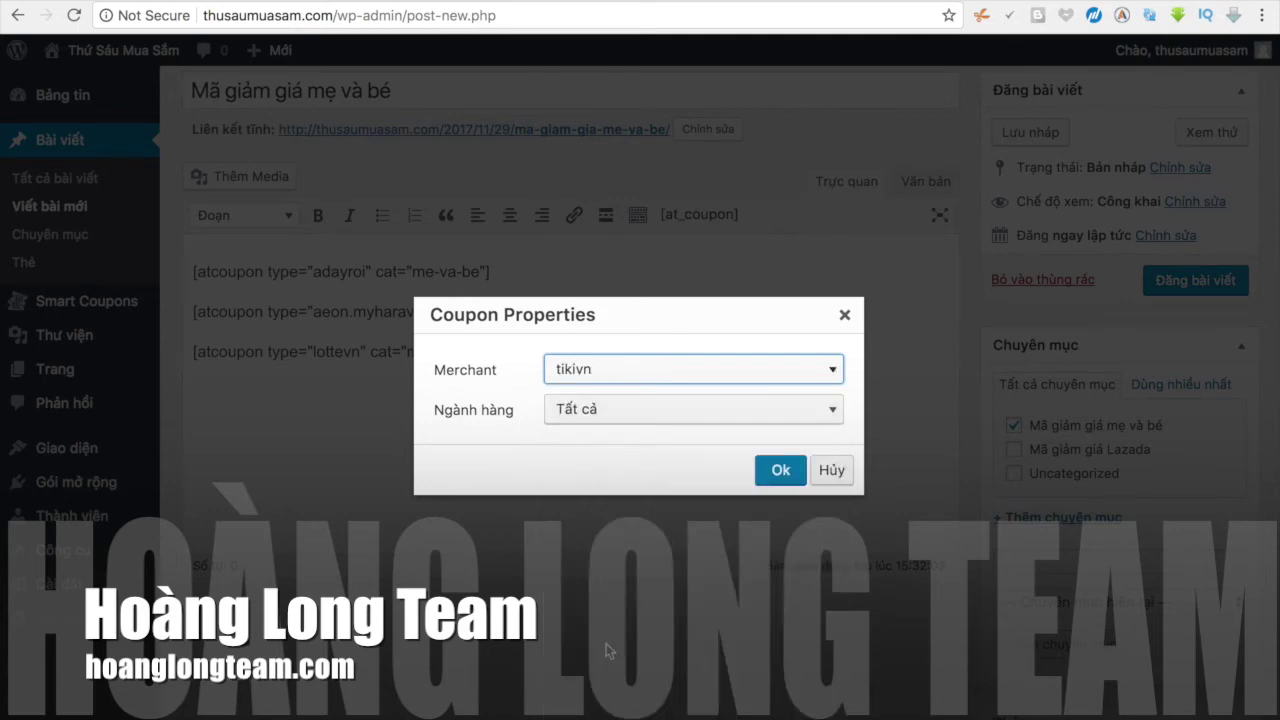
click(711, 406)
click(606, 676)
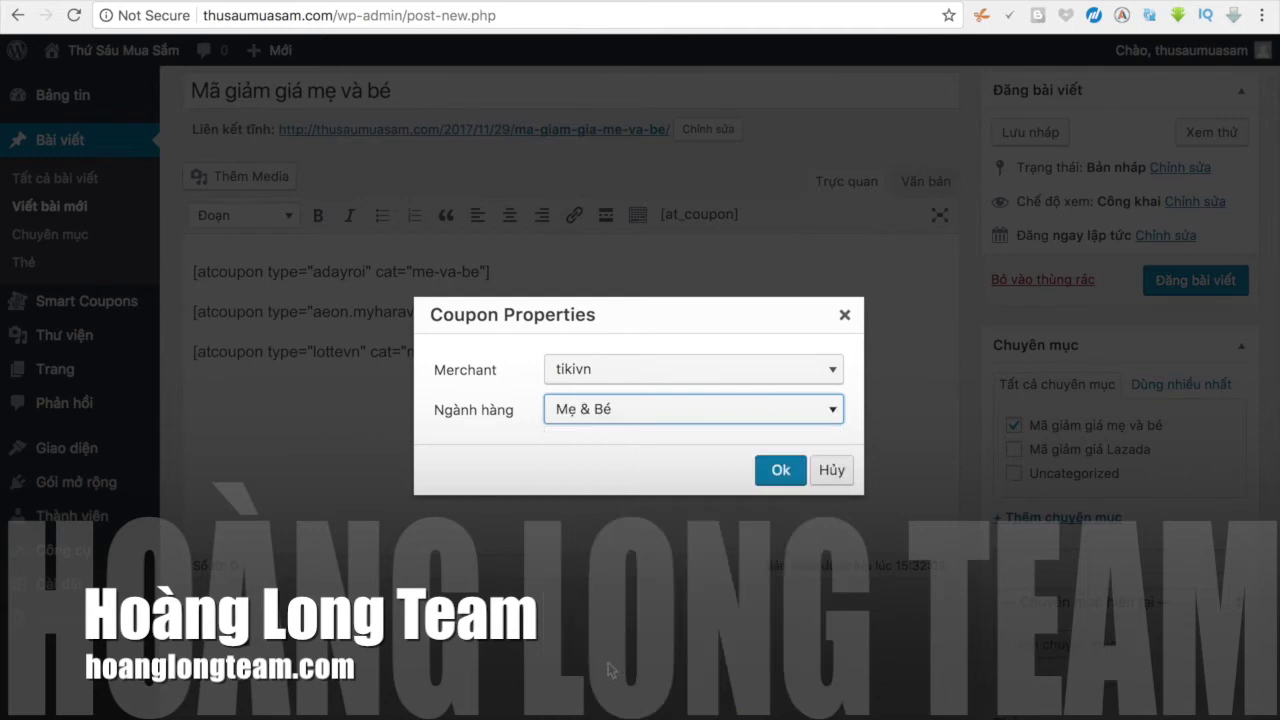
click(771, 472)
Step: Insert a coupon shortcode for merchant lazada with the product category Mẹ & Bé right after the tikivn one
click(686, 222)
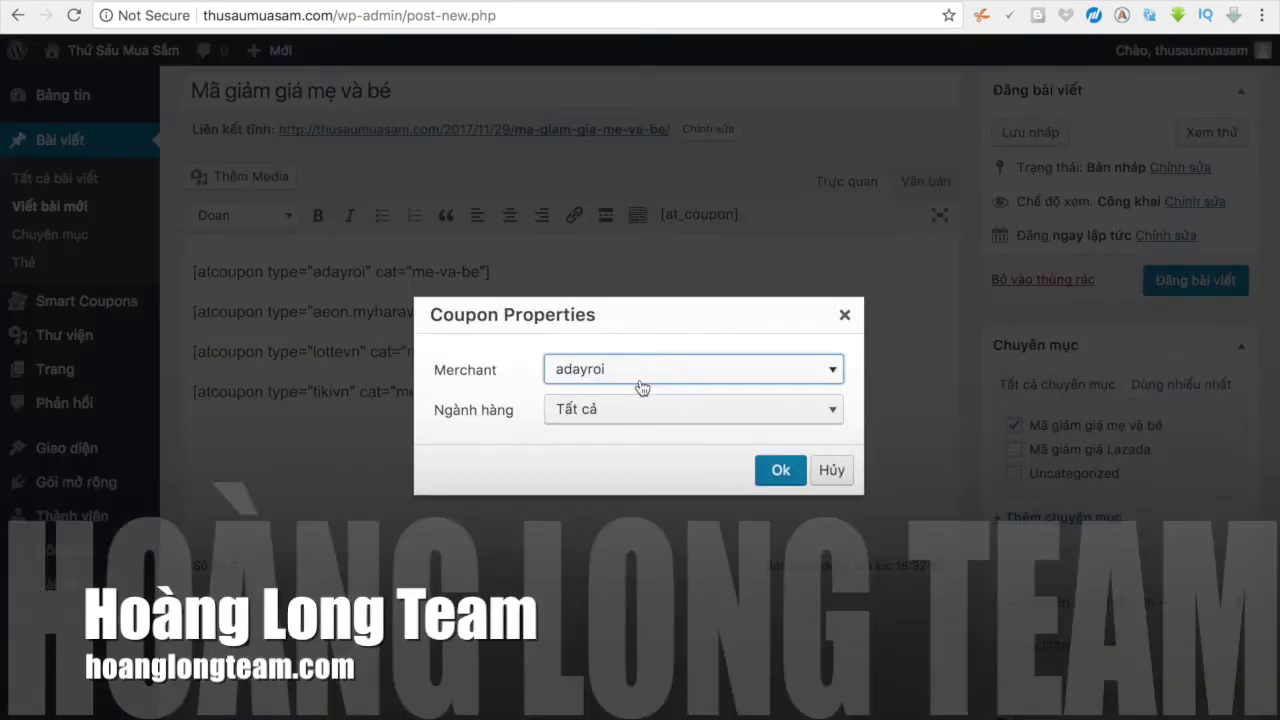
click(634, 371)
scroll(616, 573, down, 1)
scroll(616, 573, down, 3)
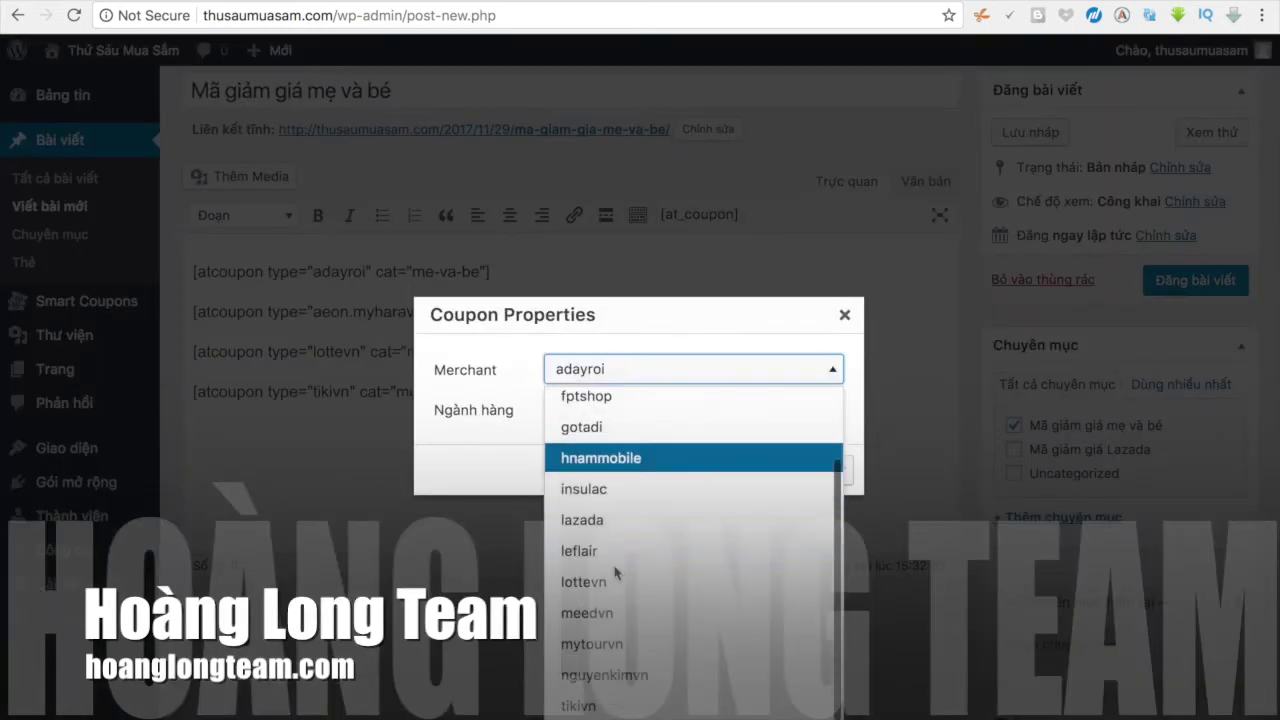
scroll(616, 573, down, 2)
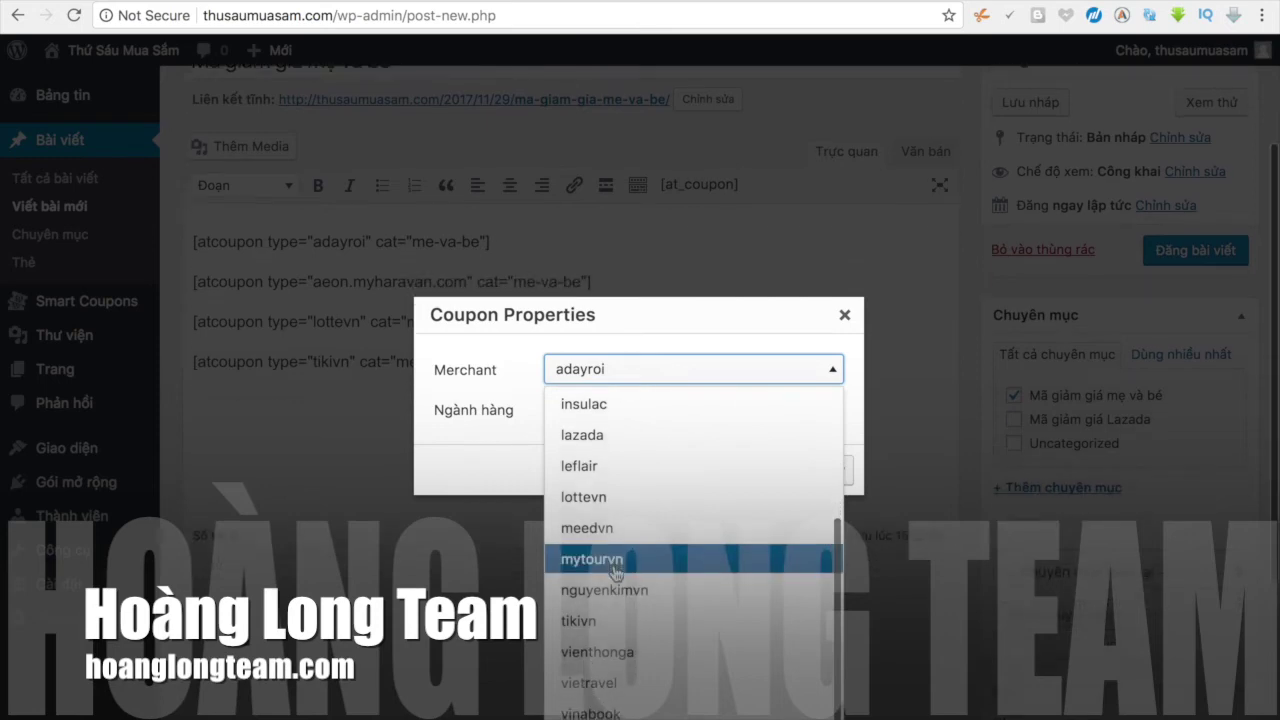
scroll(616, 573, up, 4)
scroll(616, 573, up, 2)
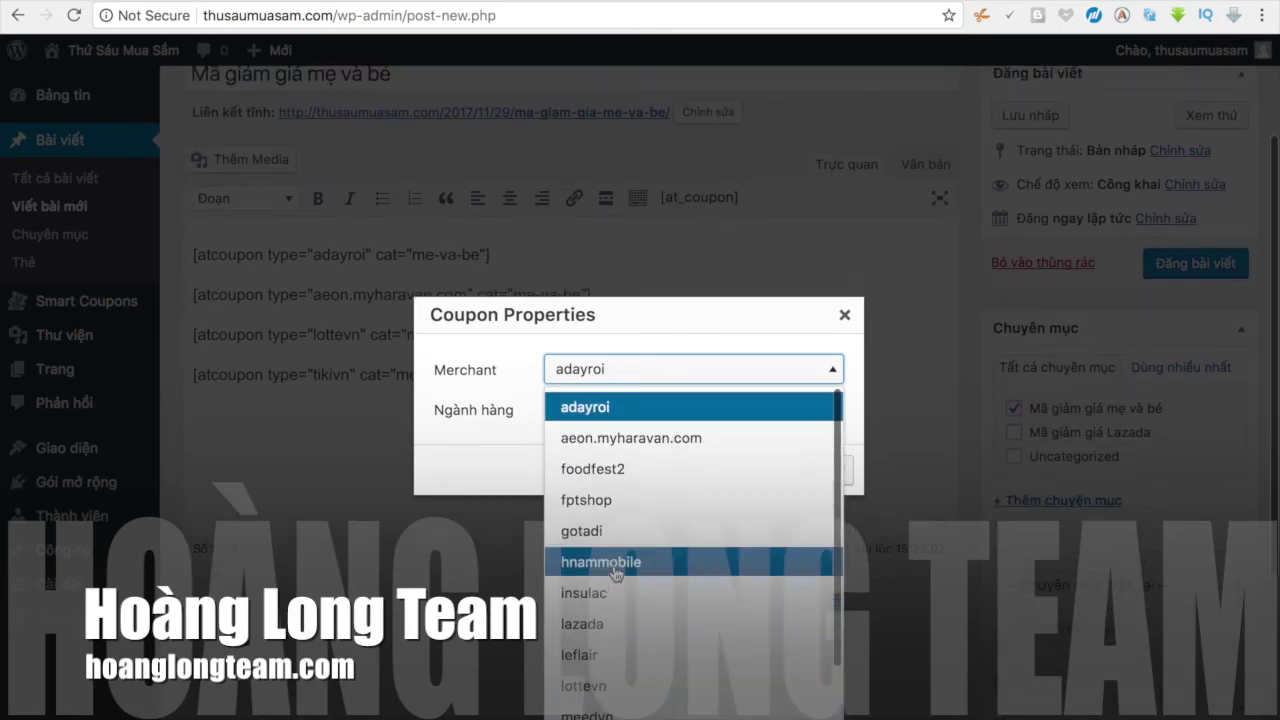
click(600, 624)
click(723, 410)
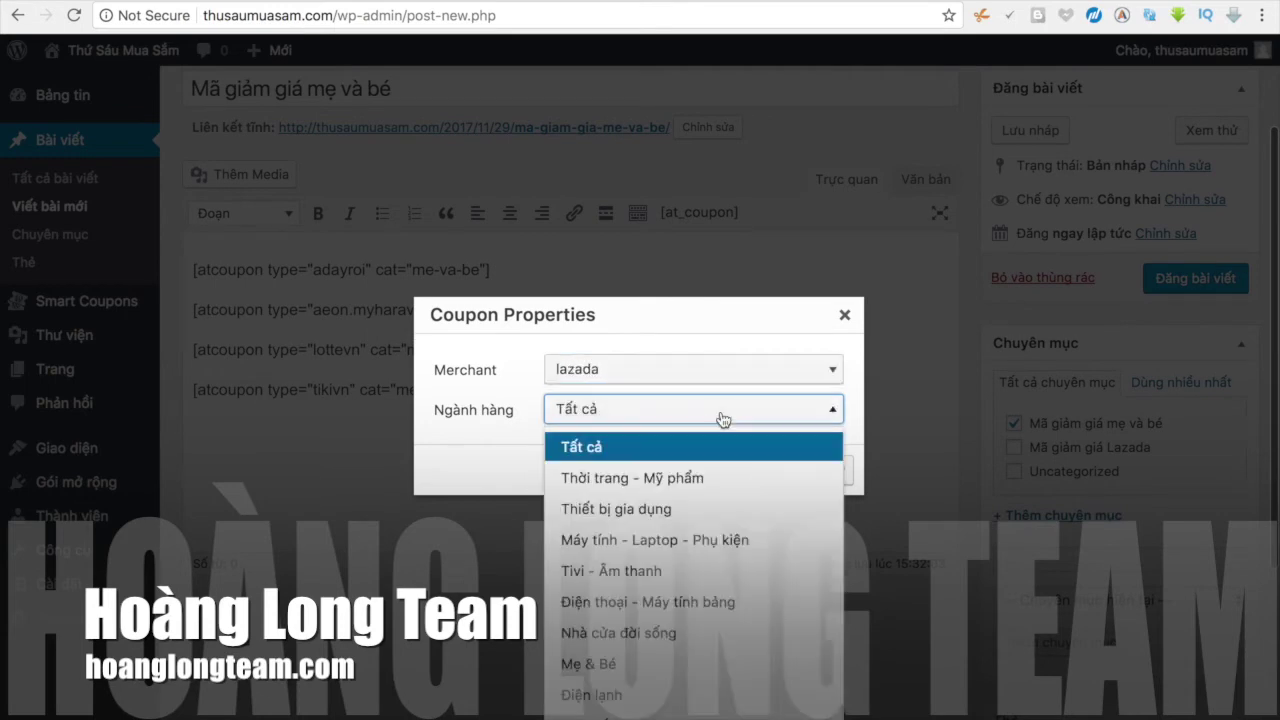
click(617, 662)
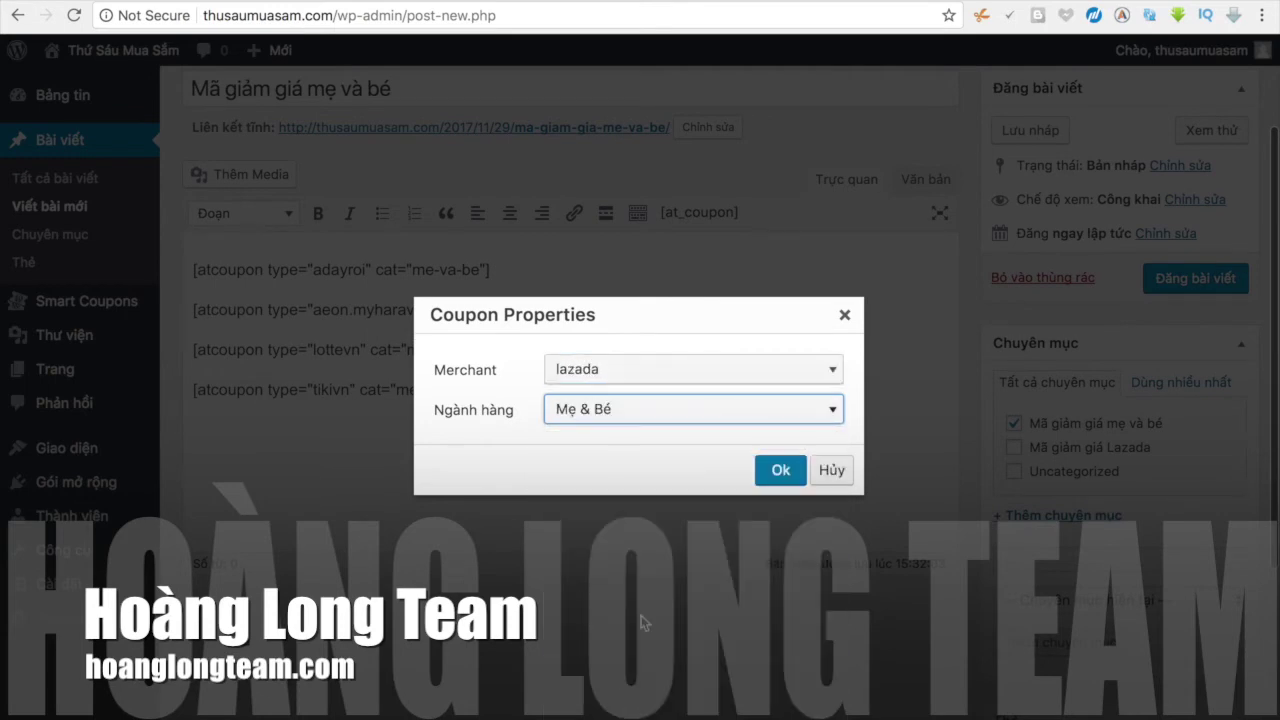
click(779, 470)
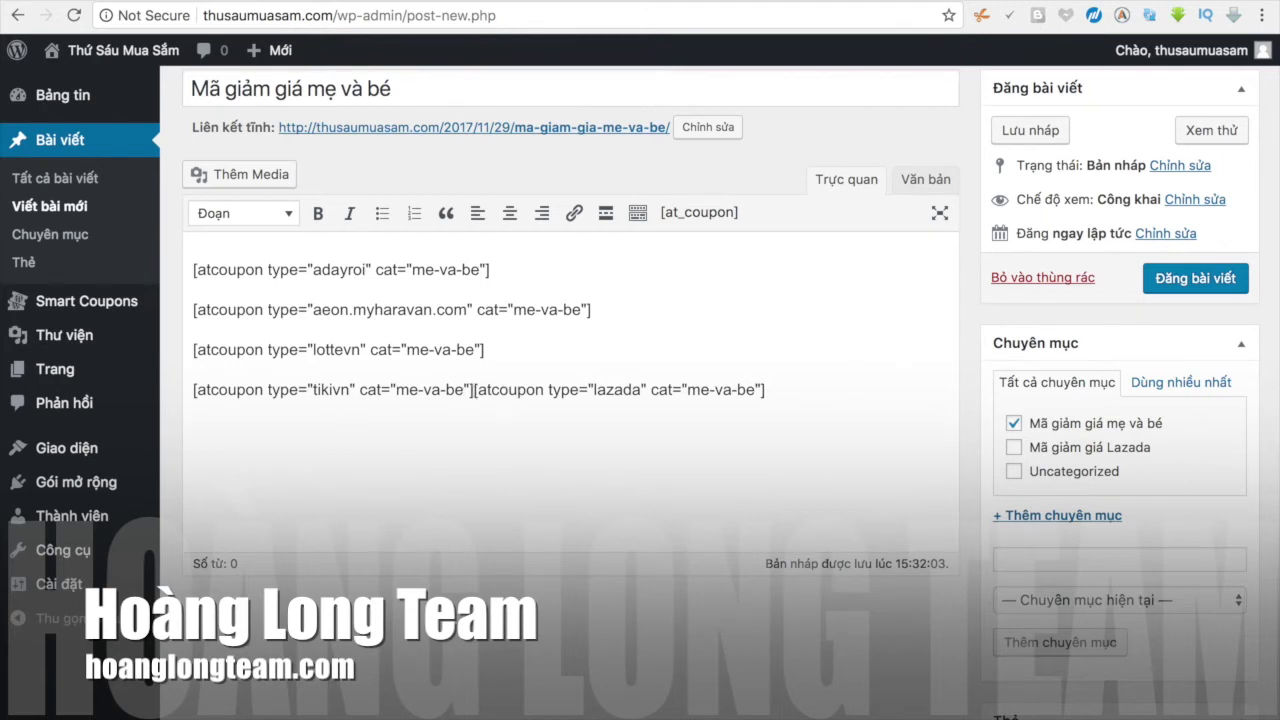
Step: Put the lazada coupon shortcode on its own line below the tikivn one
key(Return)
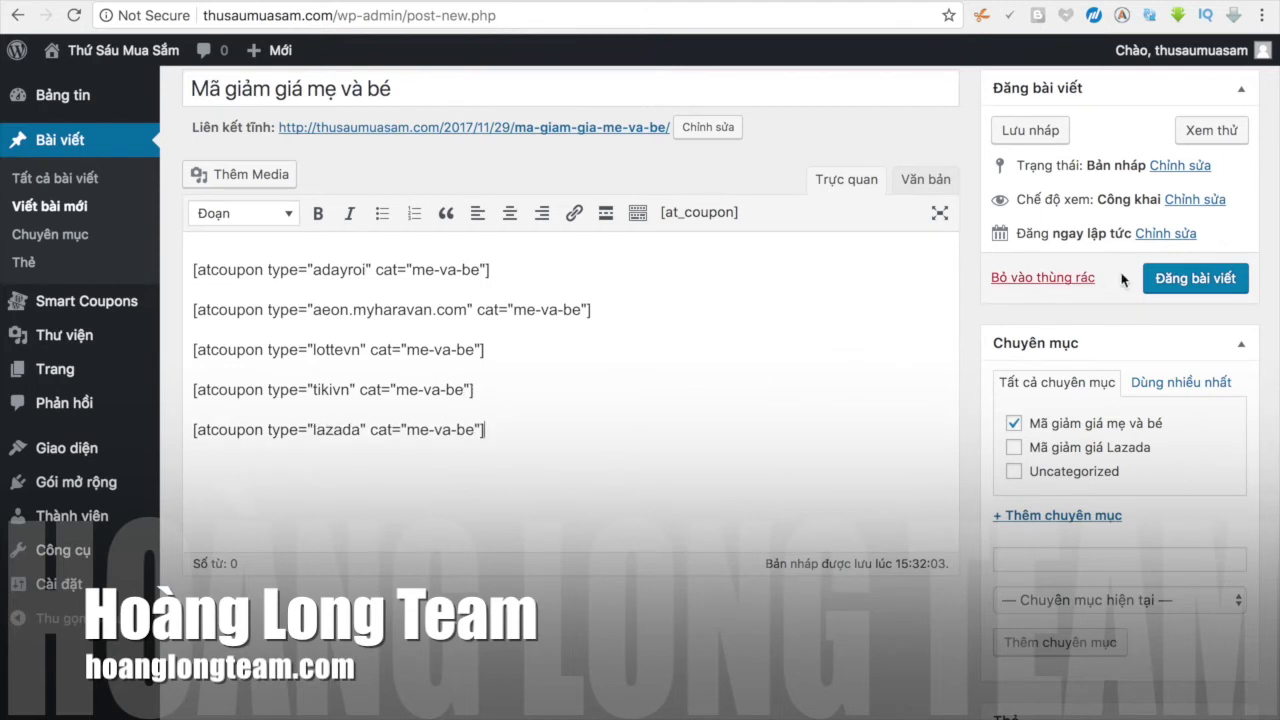
scroll(874, 560, down, 3)
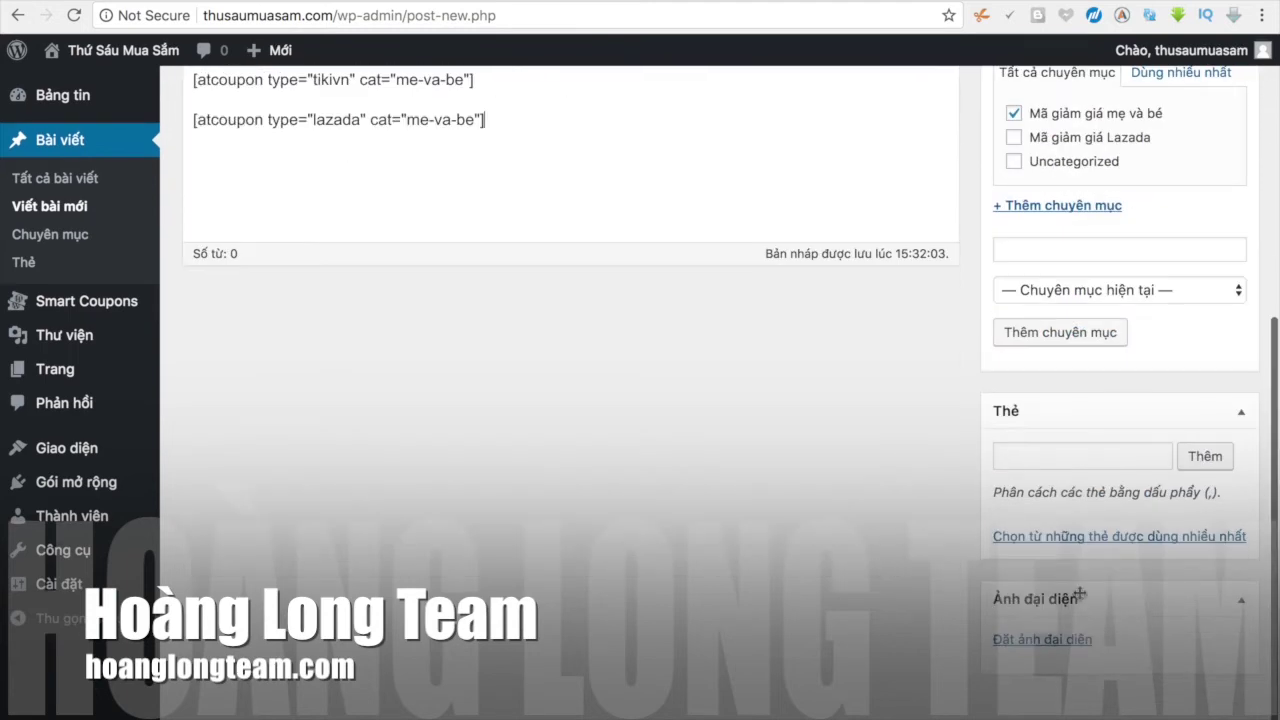
click(1050, 642)
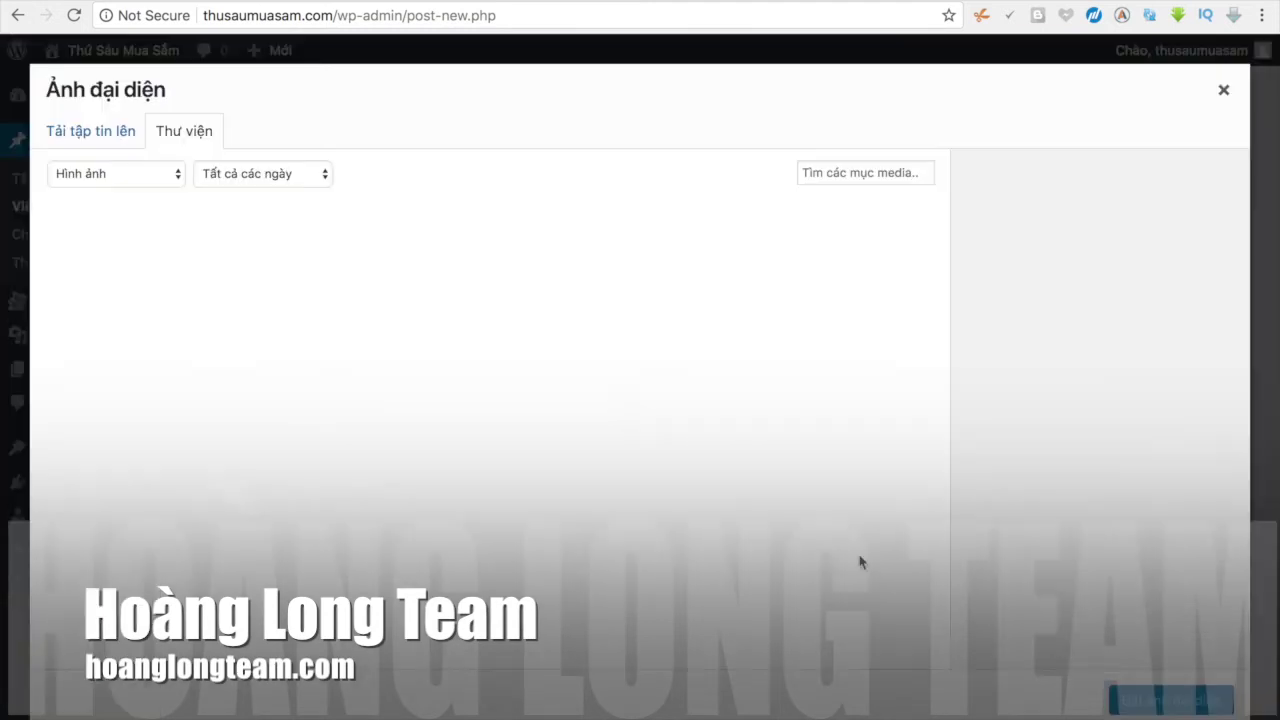
click(1222, 90)
Step: Publish the post "Mã giảm giá mẹ và bé" and open its public page
scroll(1116, 288, up, 3)
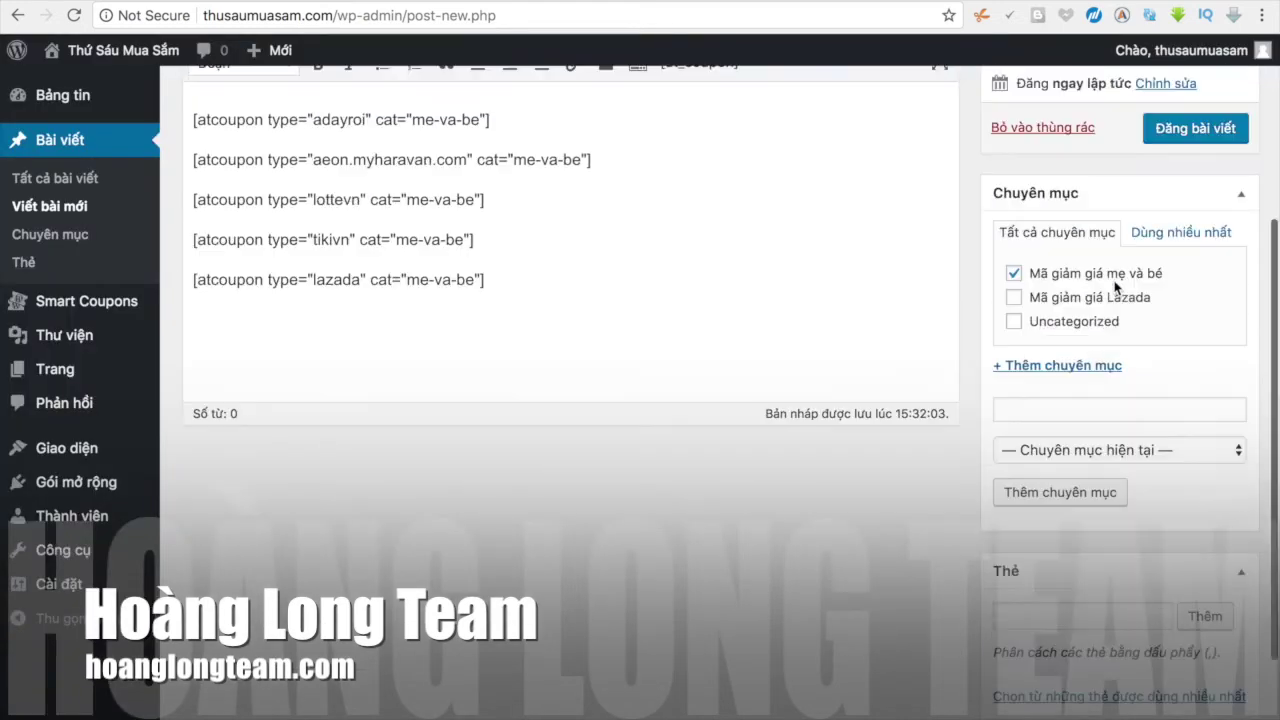
click(1190, 150)
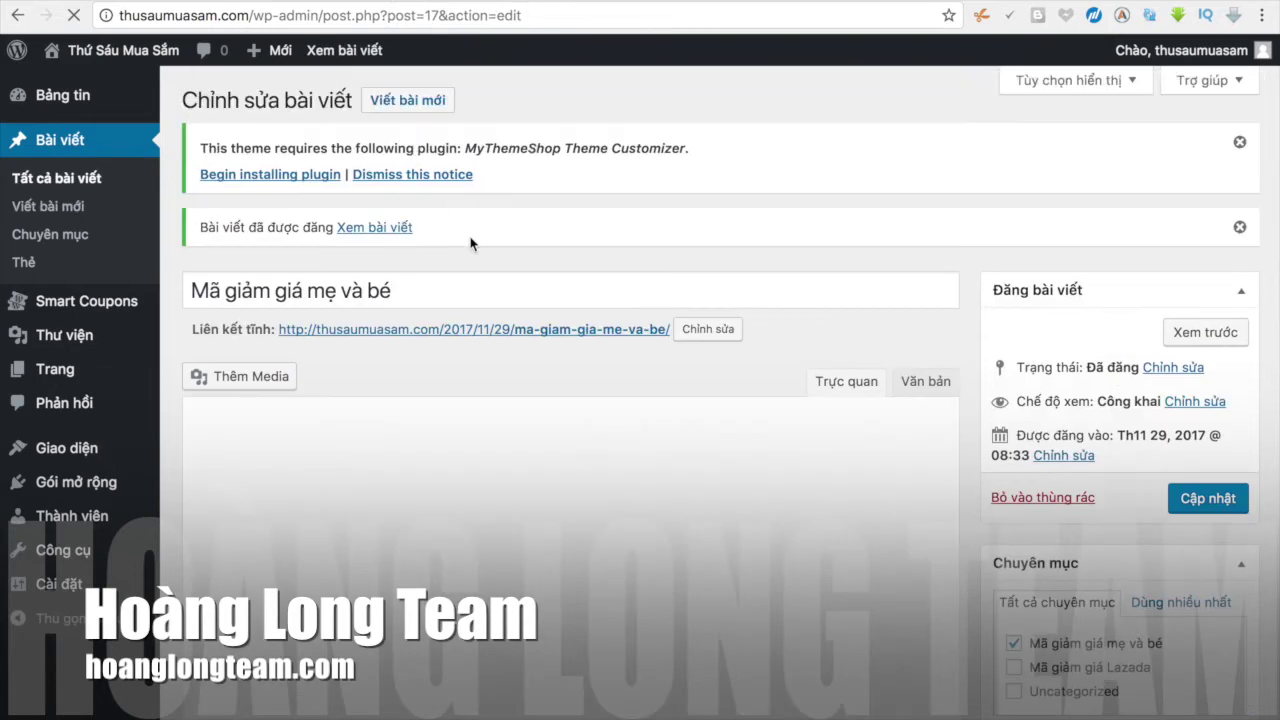
click(500, 329)
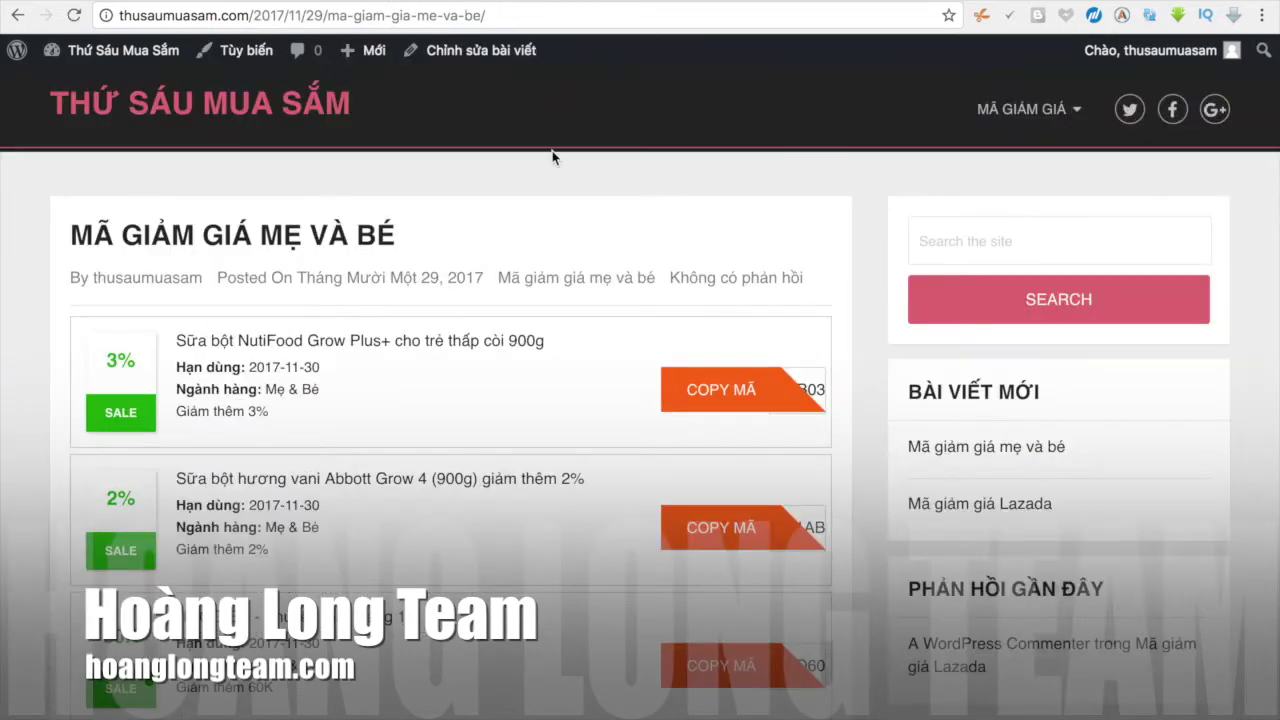
Step: Look through the coupon list on the published post, checking each offer's title, expiry date and product category
scroll(534, 529, down, 5)
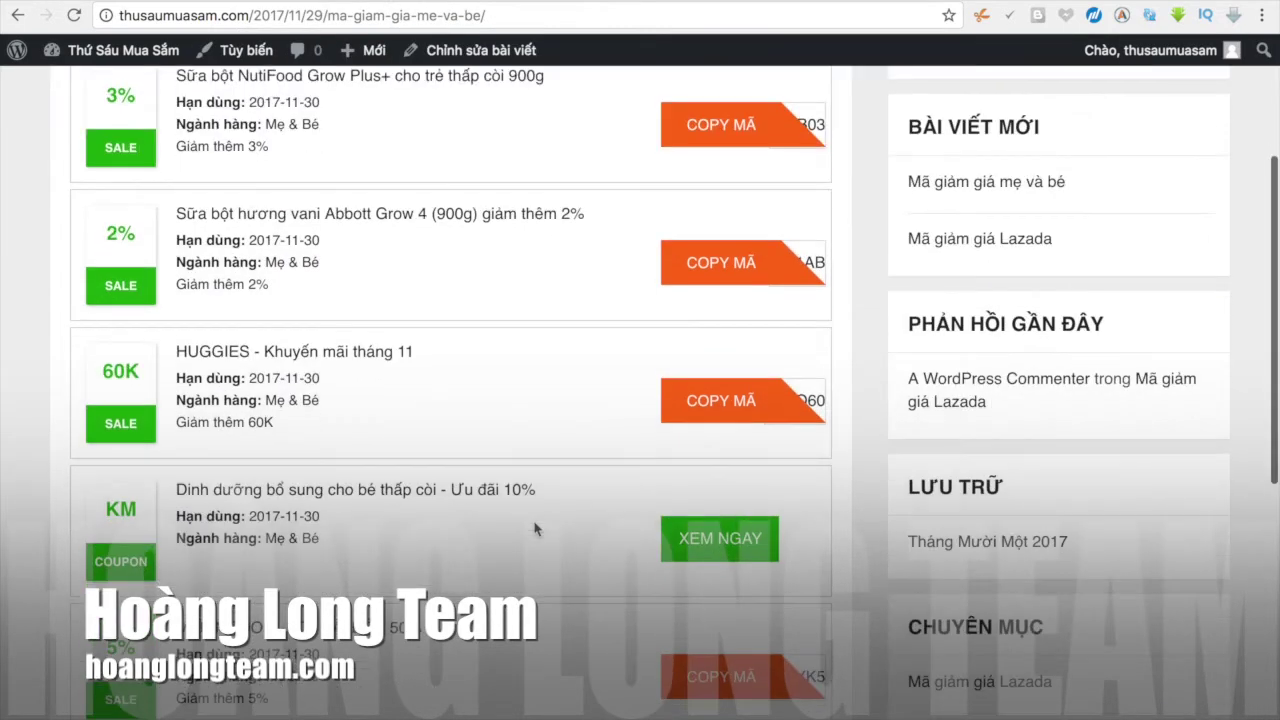
scroll(534, 529, down, 2)
scroll(534, 529, down, 2)
scroll(534, 529, up, 5)
scroll(534, 529, up, 1)
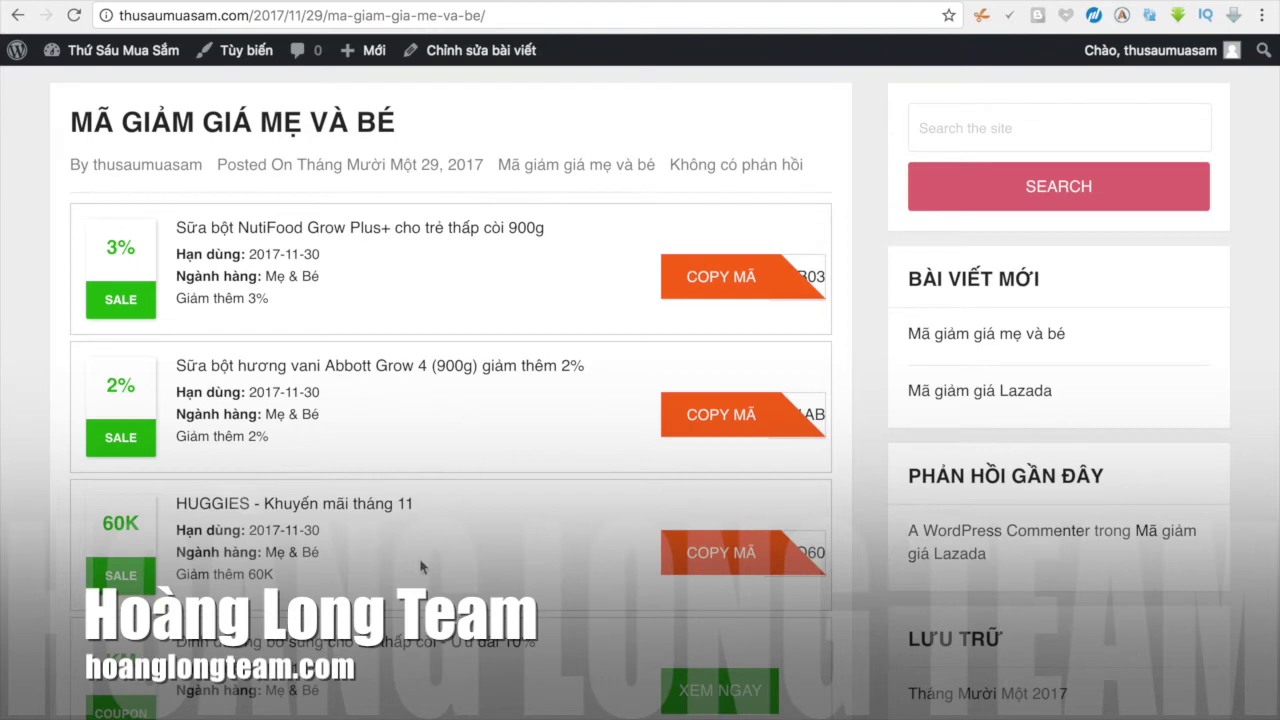
scroll(425, 565, down, 2)
scroll(433, 462, down, 1)
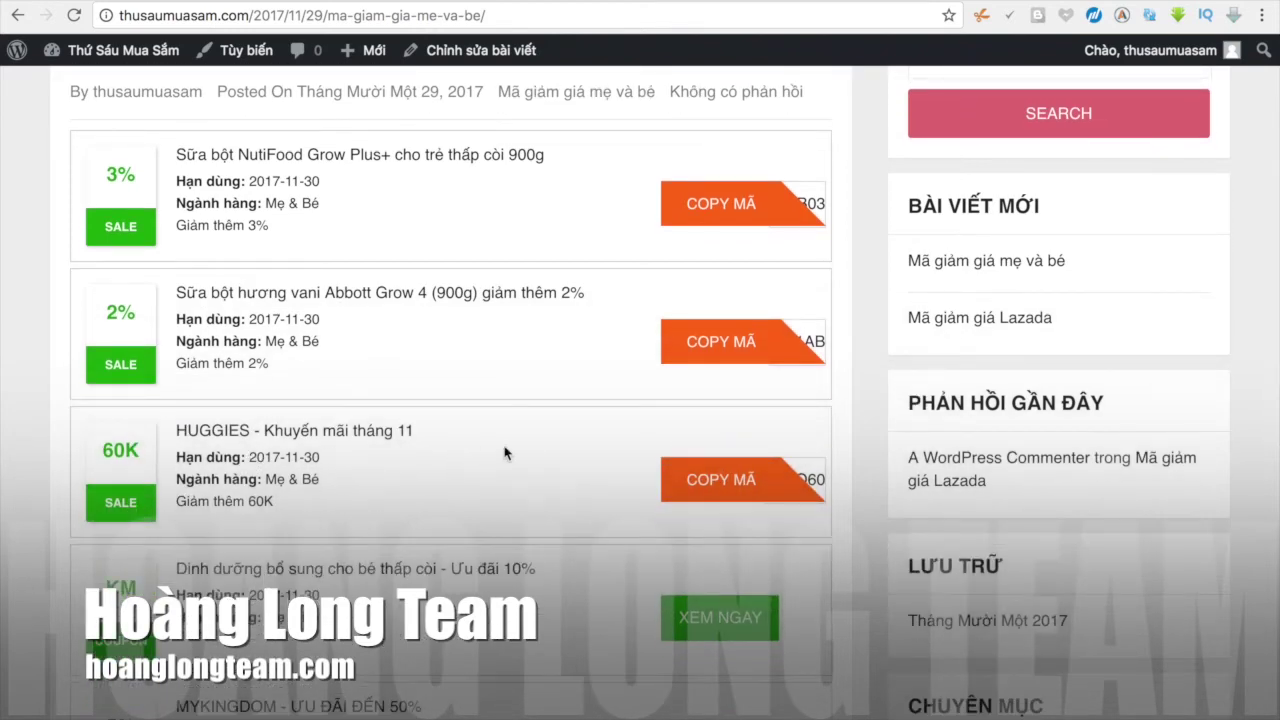
Step: Test the HUGGIES 60K coupon by copying its code, pasting XATO60 into Adayroi's product search field, and returning to the coupon post
click(703, 478)
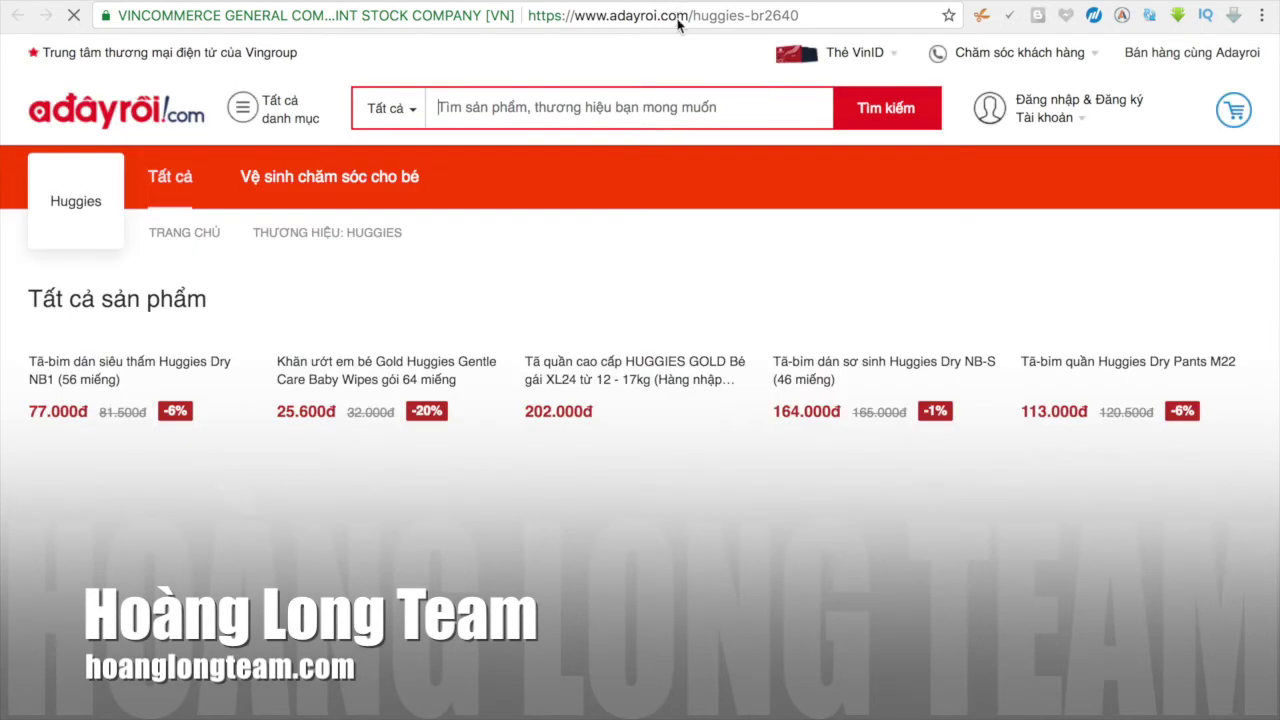
click(678, 20)
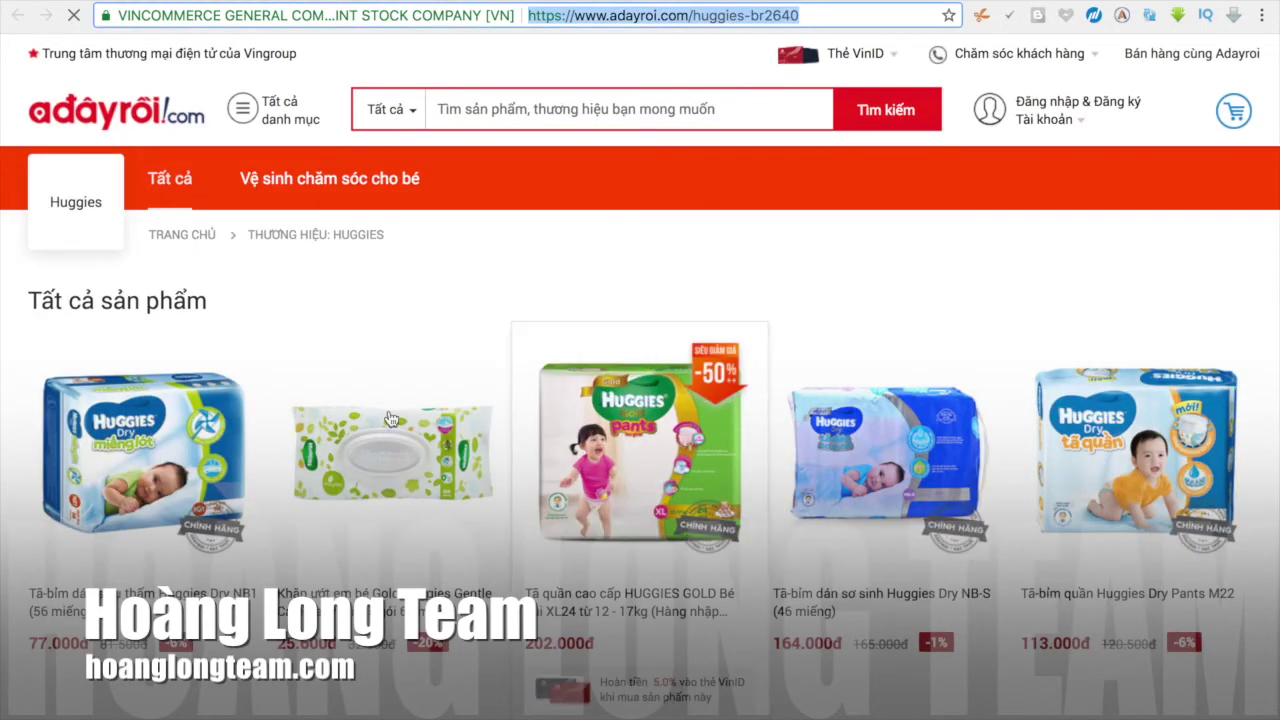
click(494, 110)
text(XATO60)
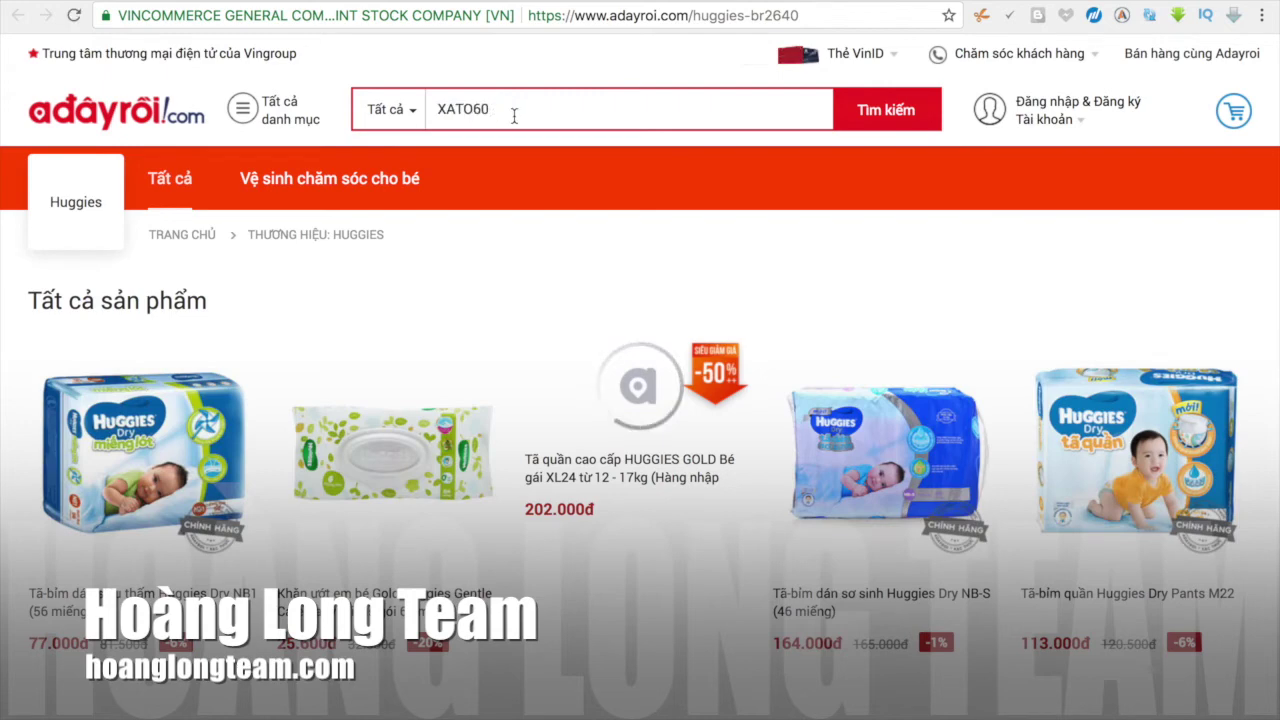
drag(494, 110, 490, 57)
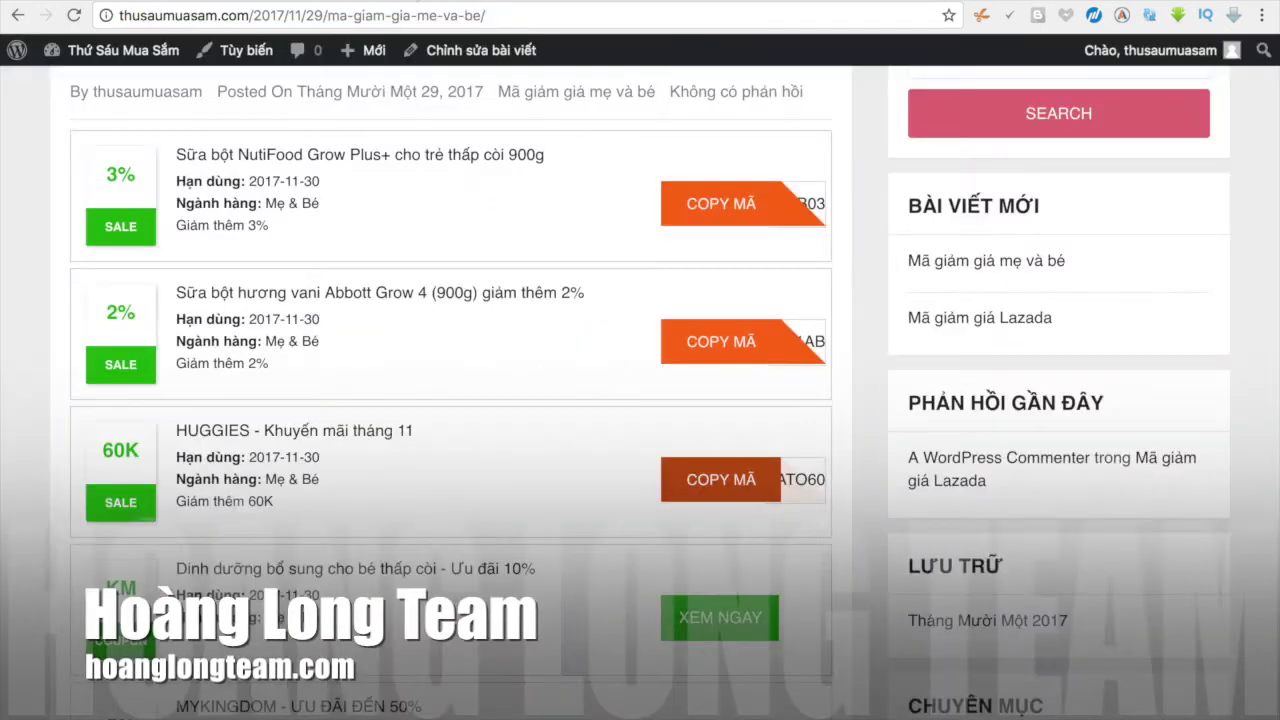
scroll(335, 300, down, 5)
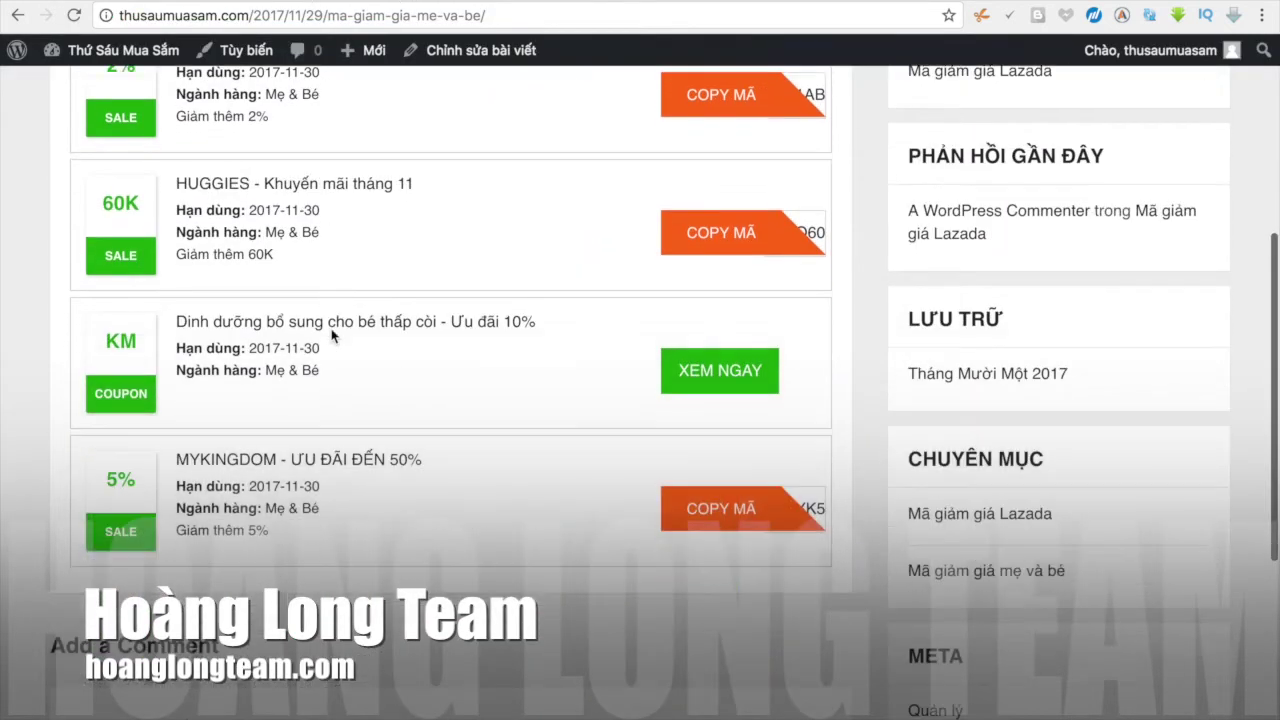
scroll(333, 335, up, 7)
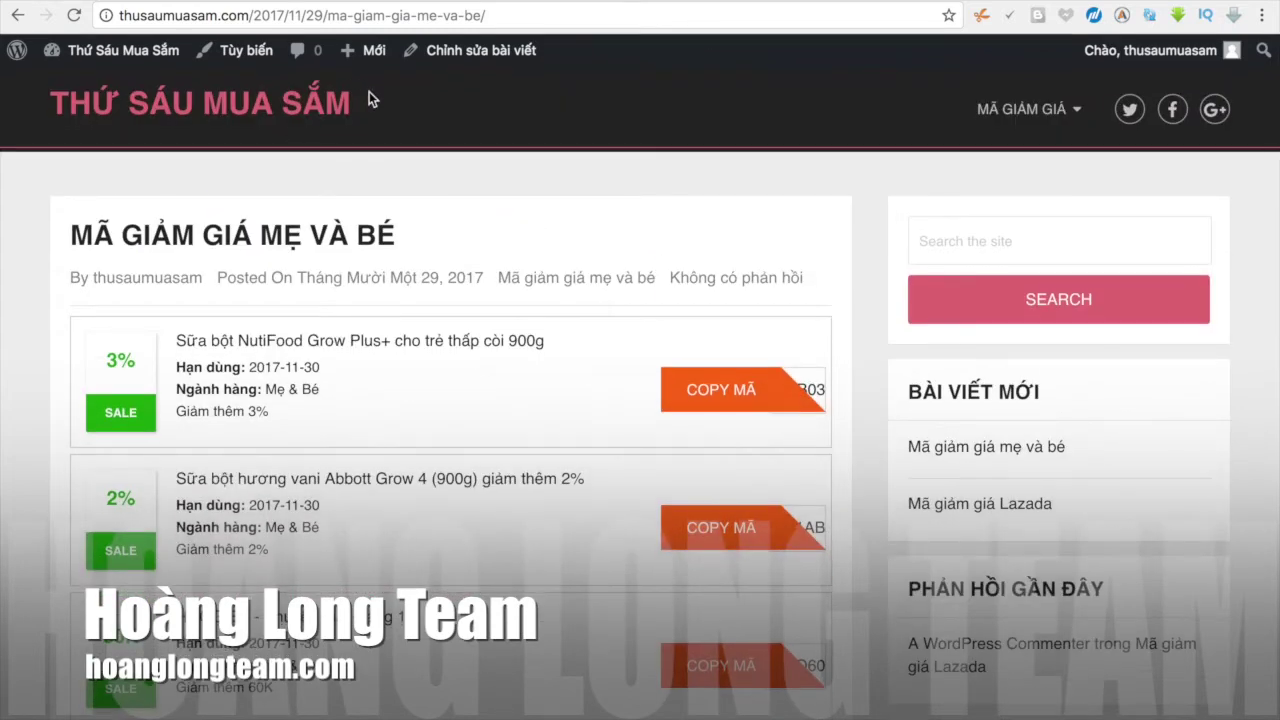
Step: Go to the WordPress dashboard and open the menu editor
click(950, 112)
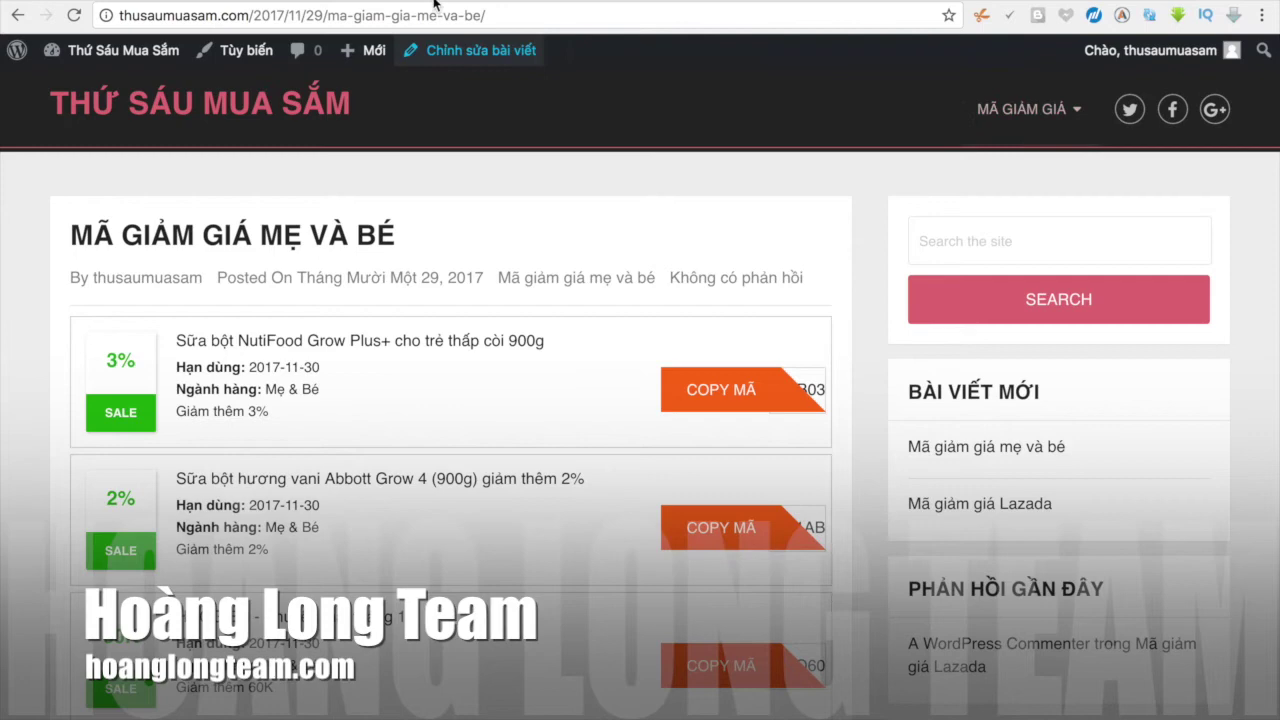
click(152, 56)
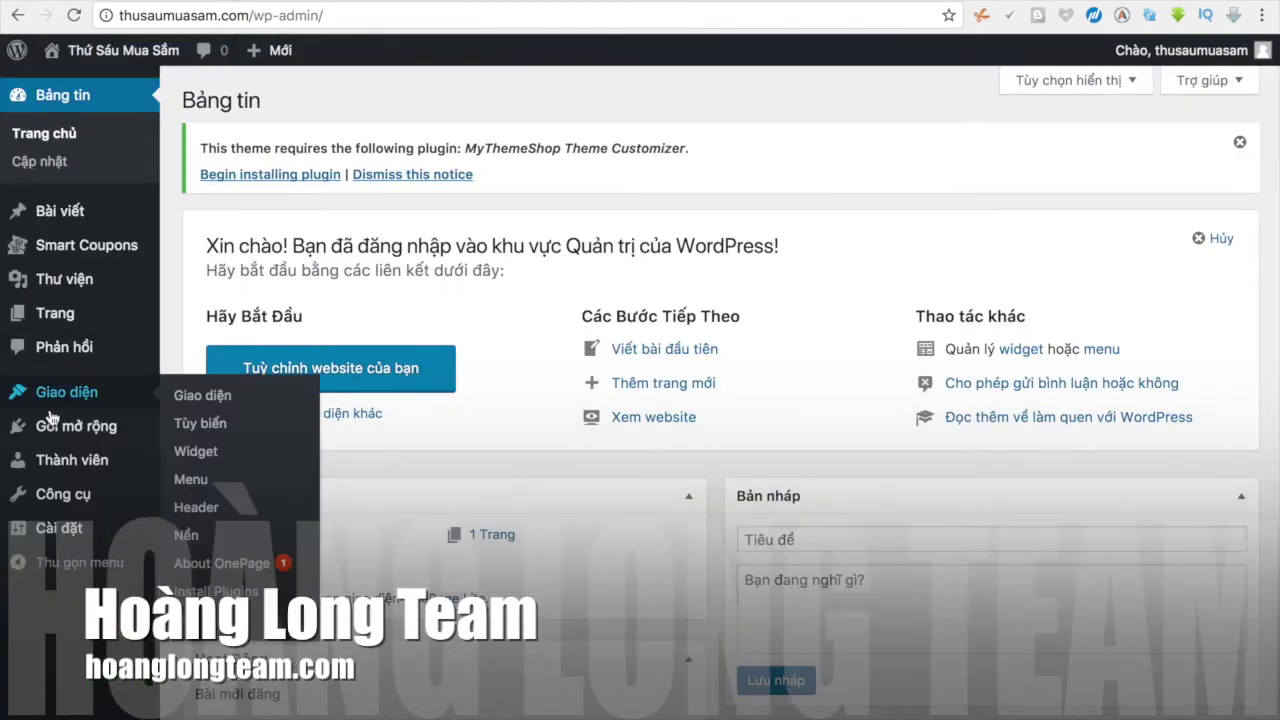
mouse_move(80, 392)
click(191, 480)
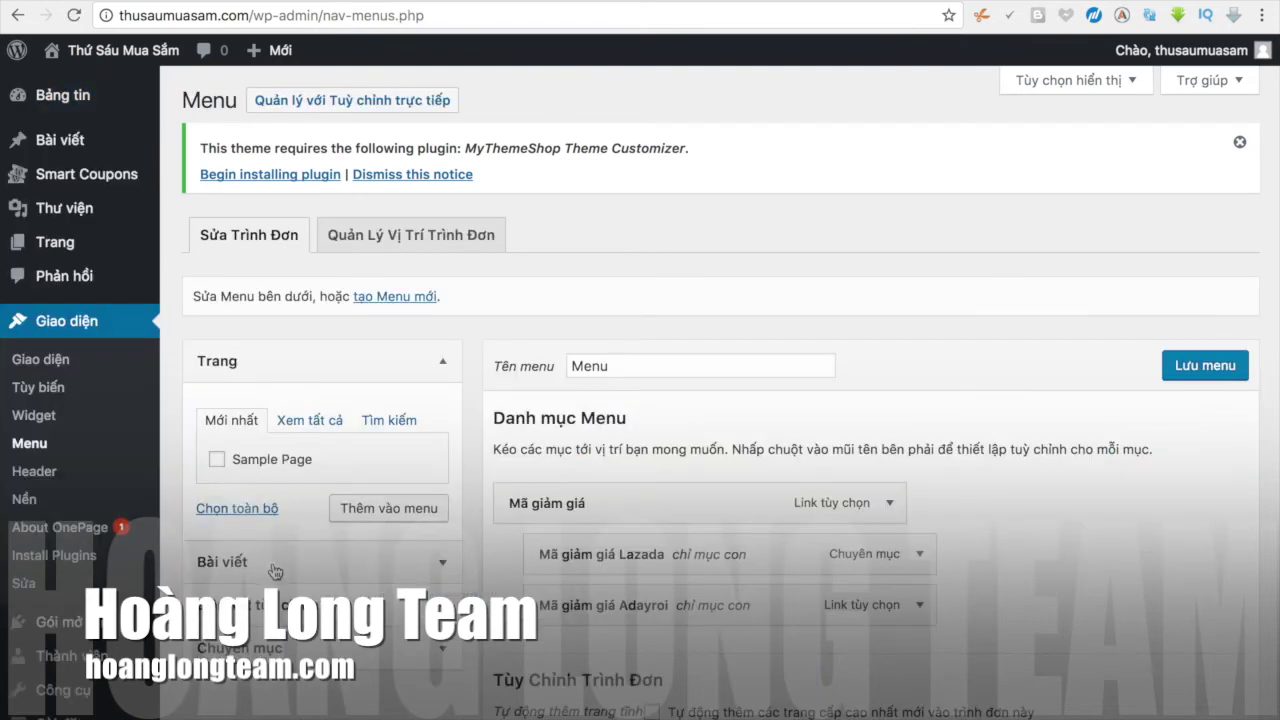
Step: Open the custom link form in the menu editor
click(275, 568)
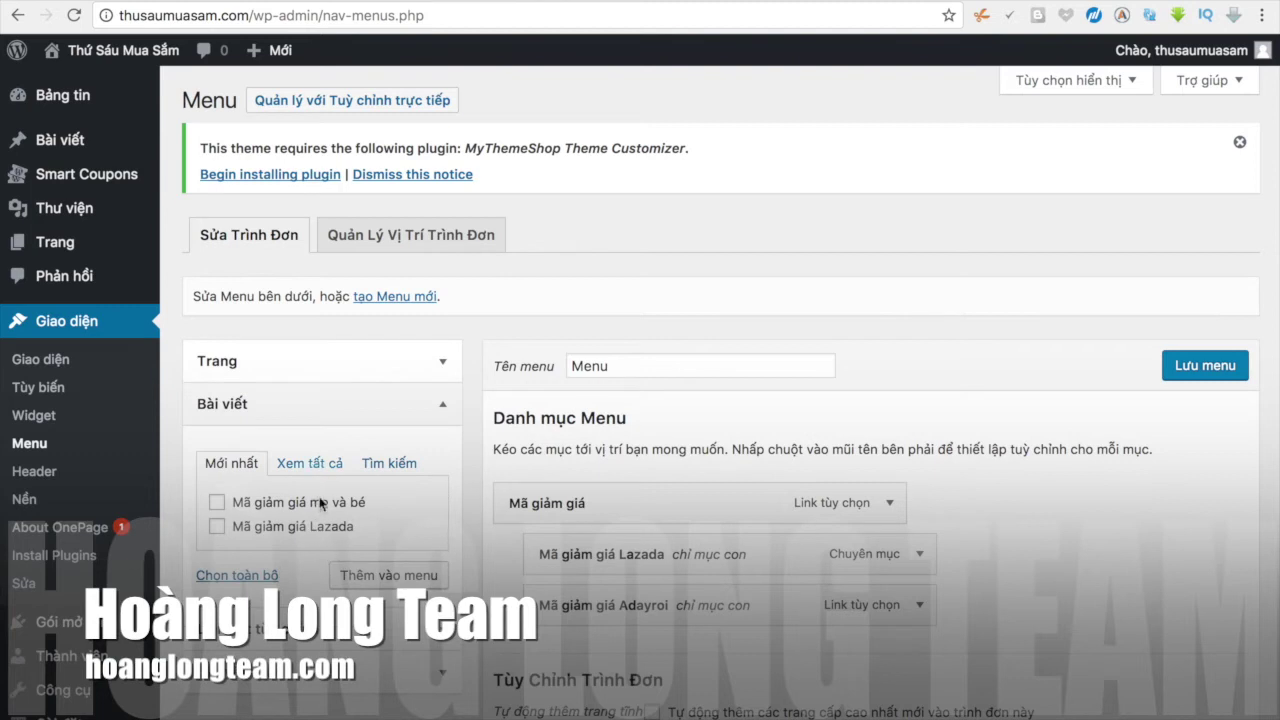
click(296, 645)
click(325, 583)
text(Mã gia)
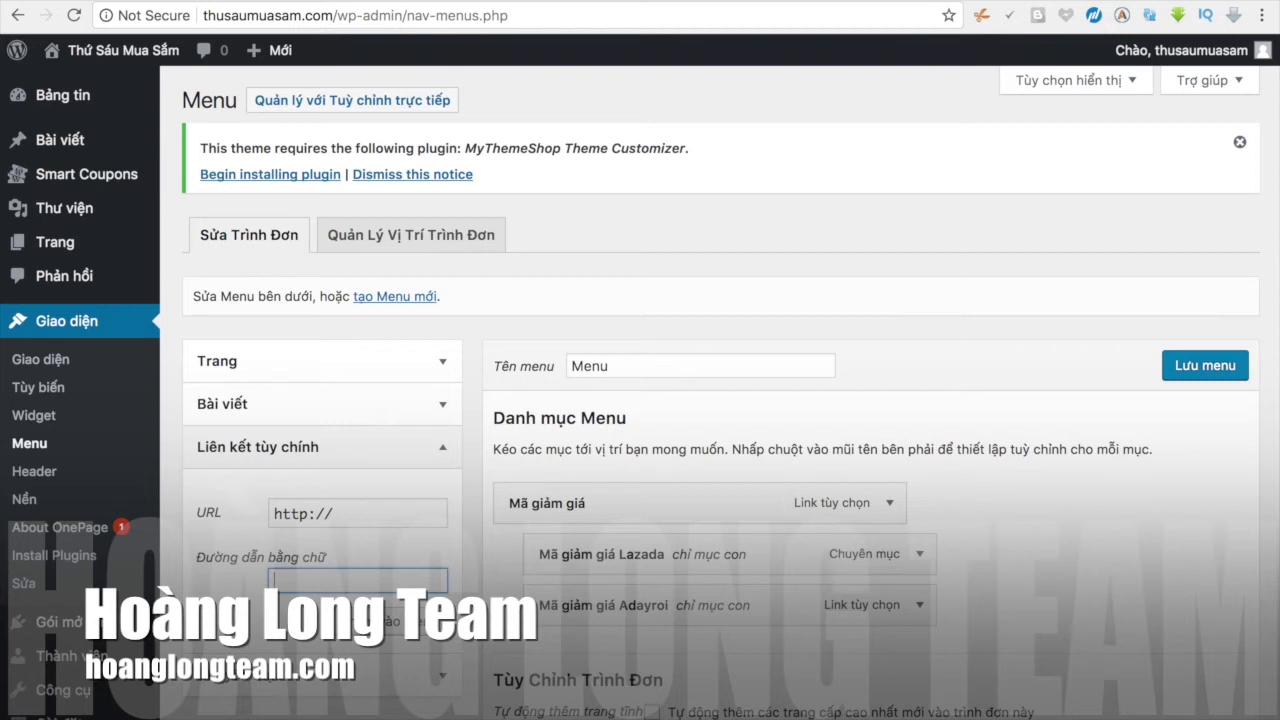
Step: Rename the top-level menu item "Mã giảm giá" as "Trang bán hàng"
click(889, 503)
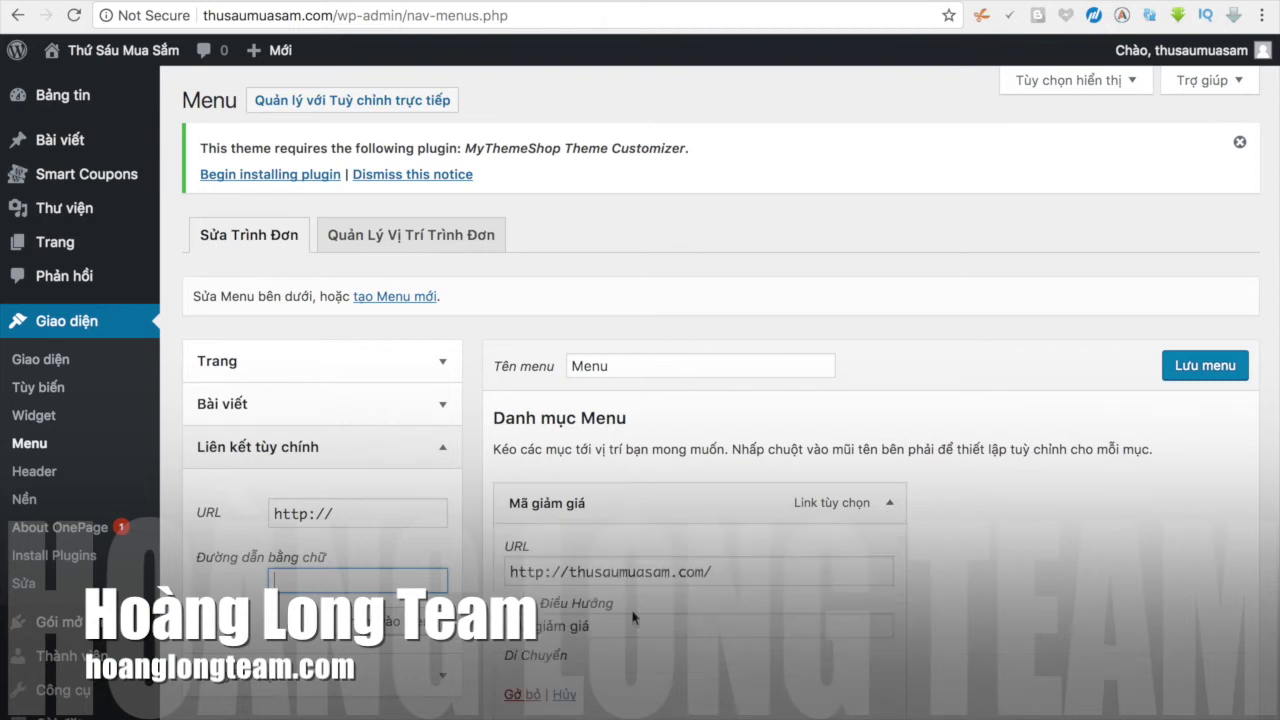
drag(595, 626, 510, 626)
text(Trang ban hàng)
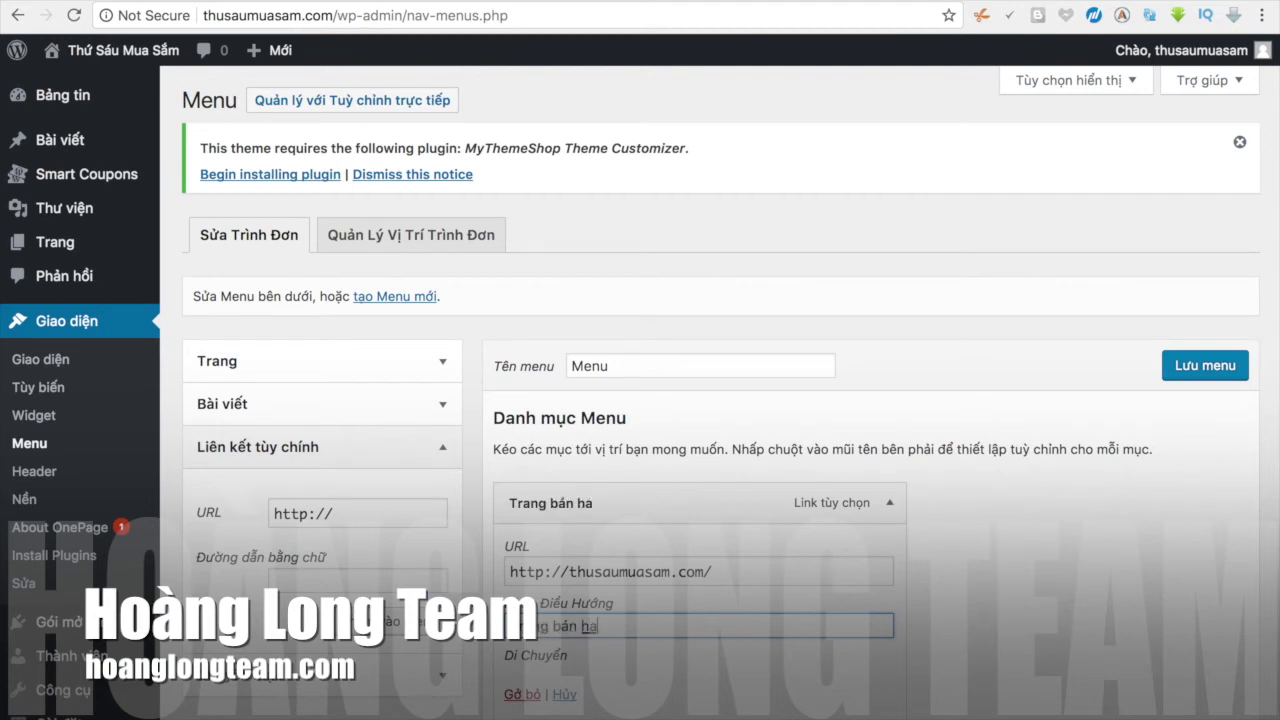
Step: Add a custom link with the text "Danh mục sản phẩm" and a thusaumuasam.com address to the menu
click(315, 579)
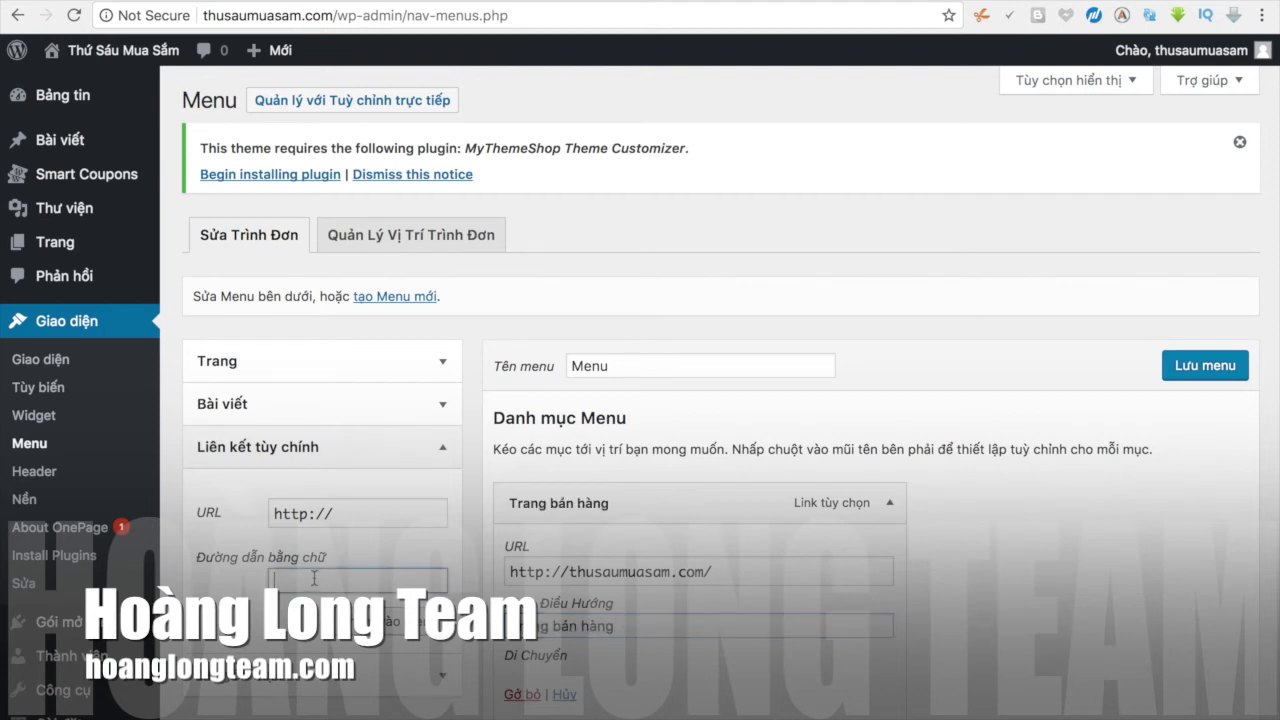
click(889, 503)
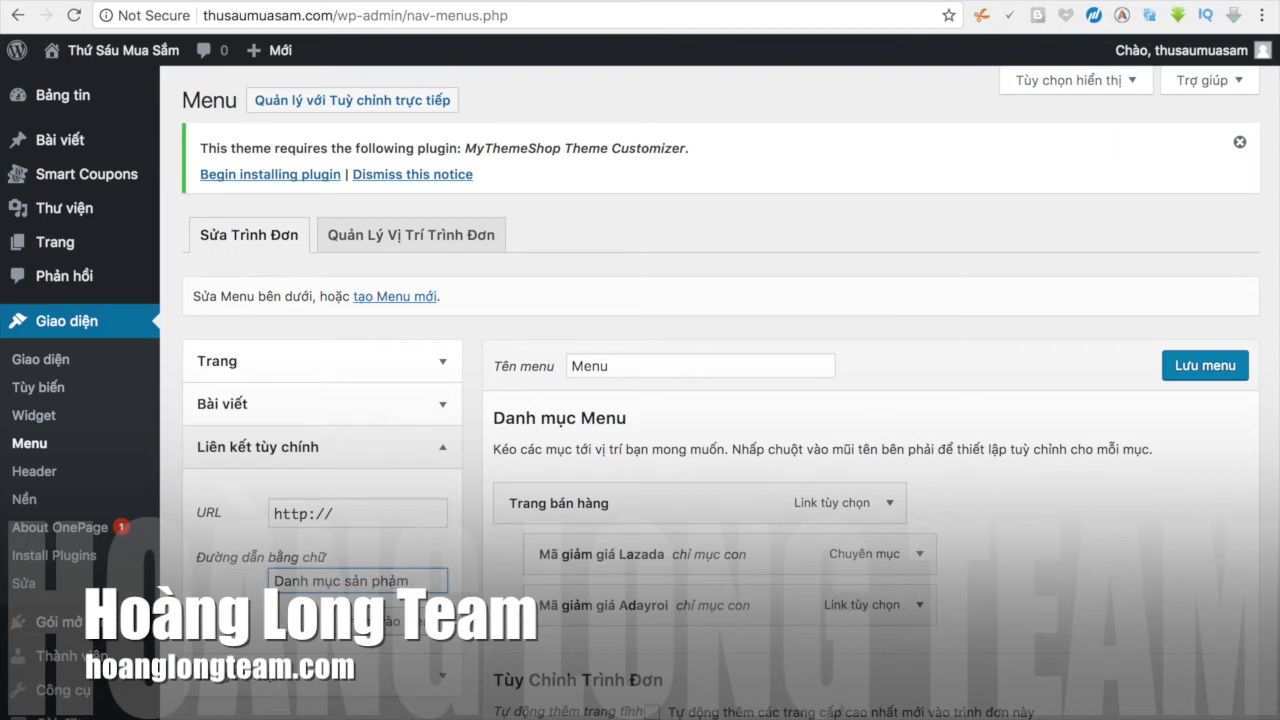
key(Tab)
click(368, 521)
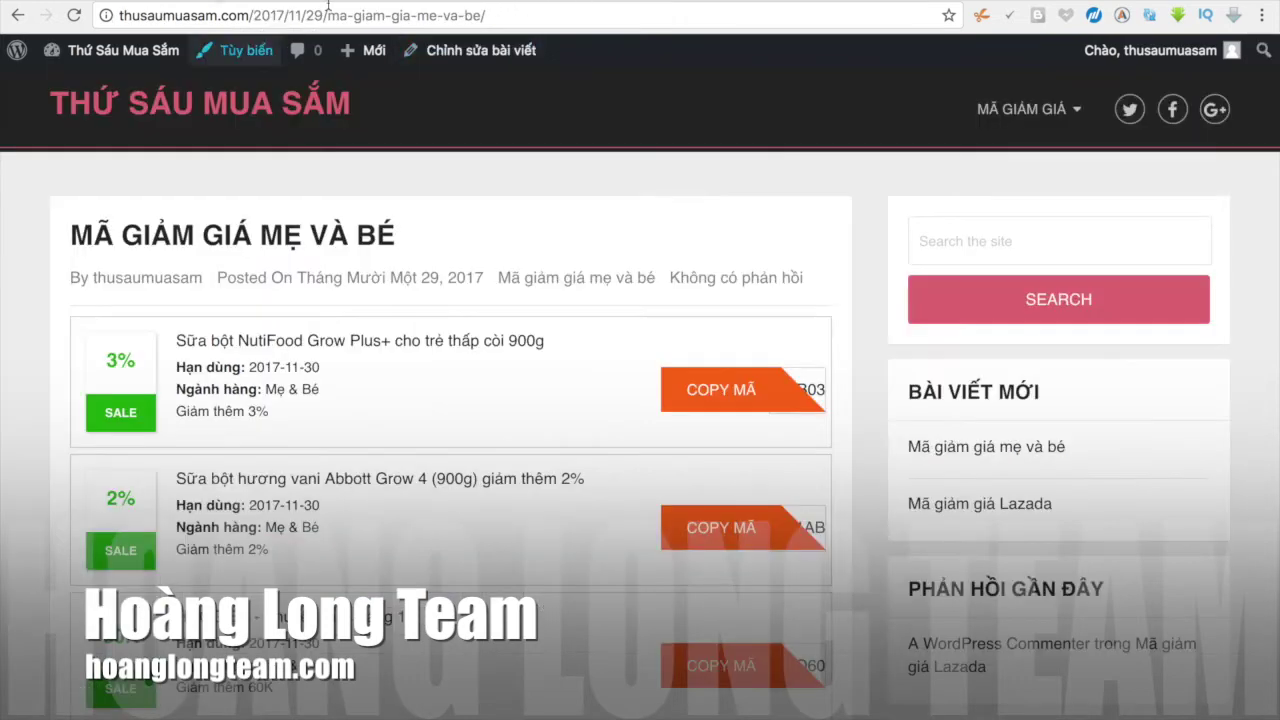
click(329, 10)
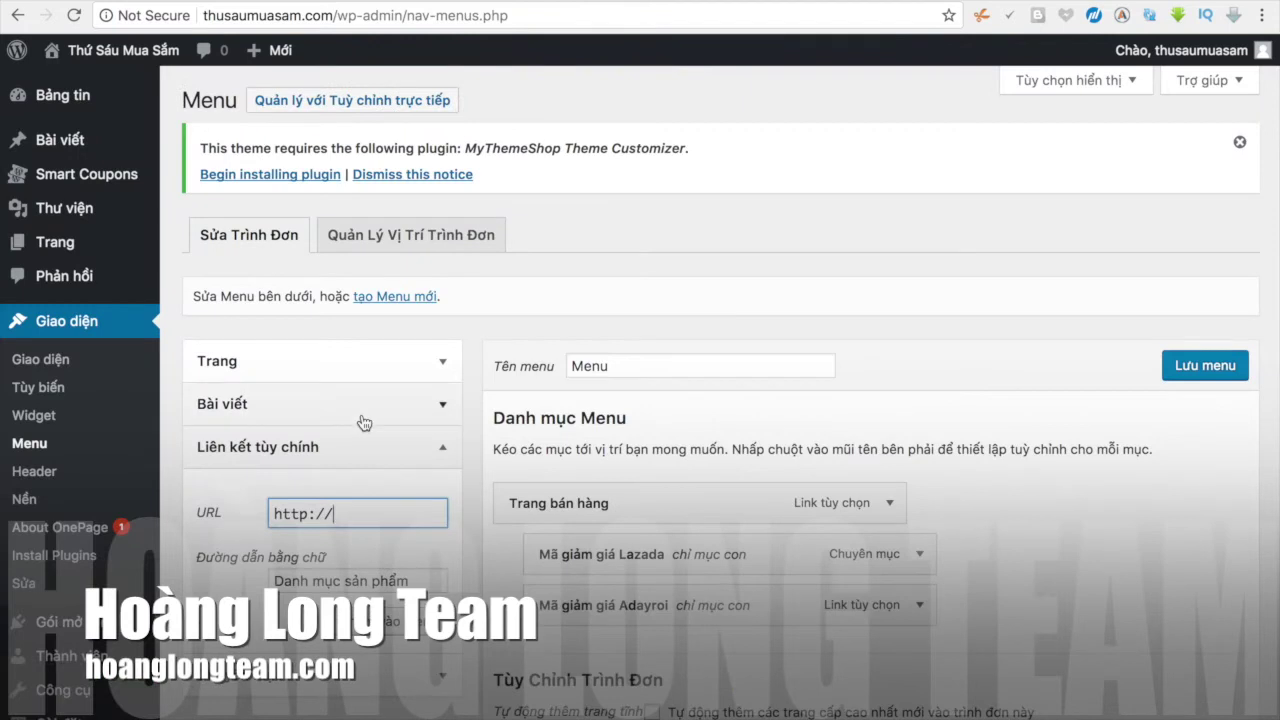
key(ctrl+a)
text(http://thusaumuasam.com/ma-giam-gia-me-va-be/)
click(398, 612)
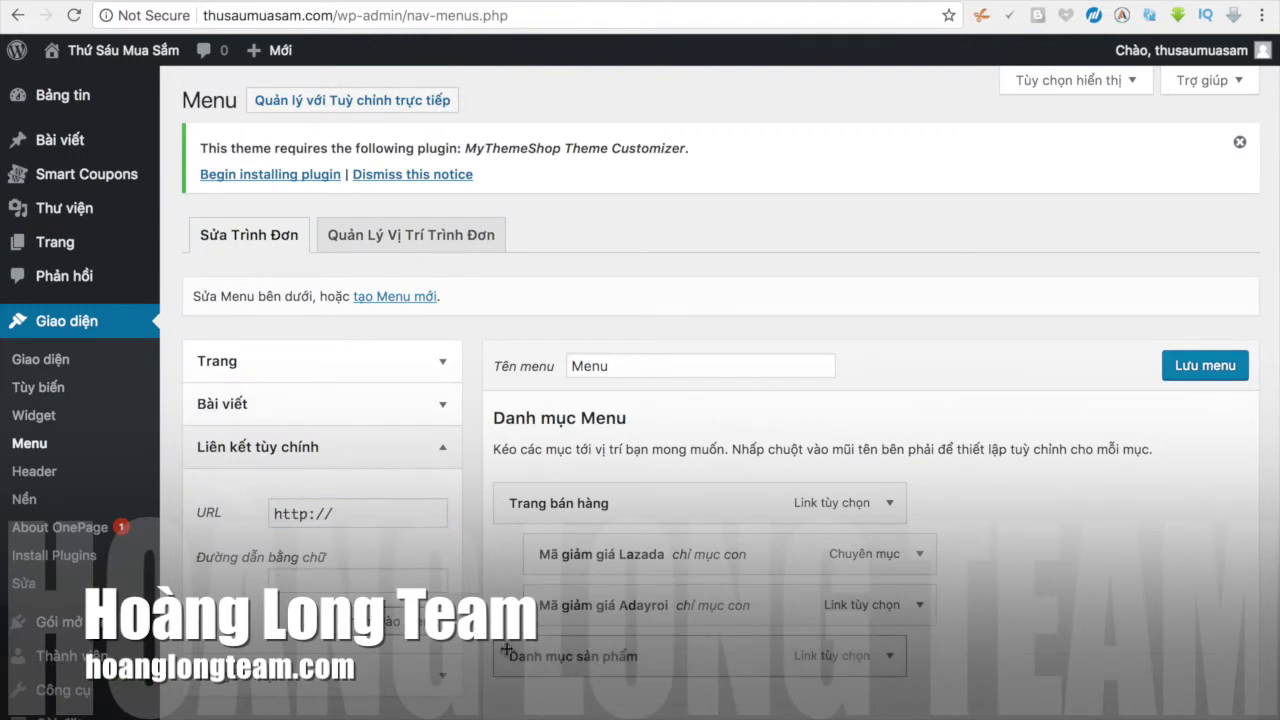
Step: Add the category "Mã giảm giá mẹ và bé" as a sub-item of "Danh mục sản phẩm" and save the menu
click(334, 682)
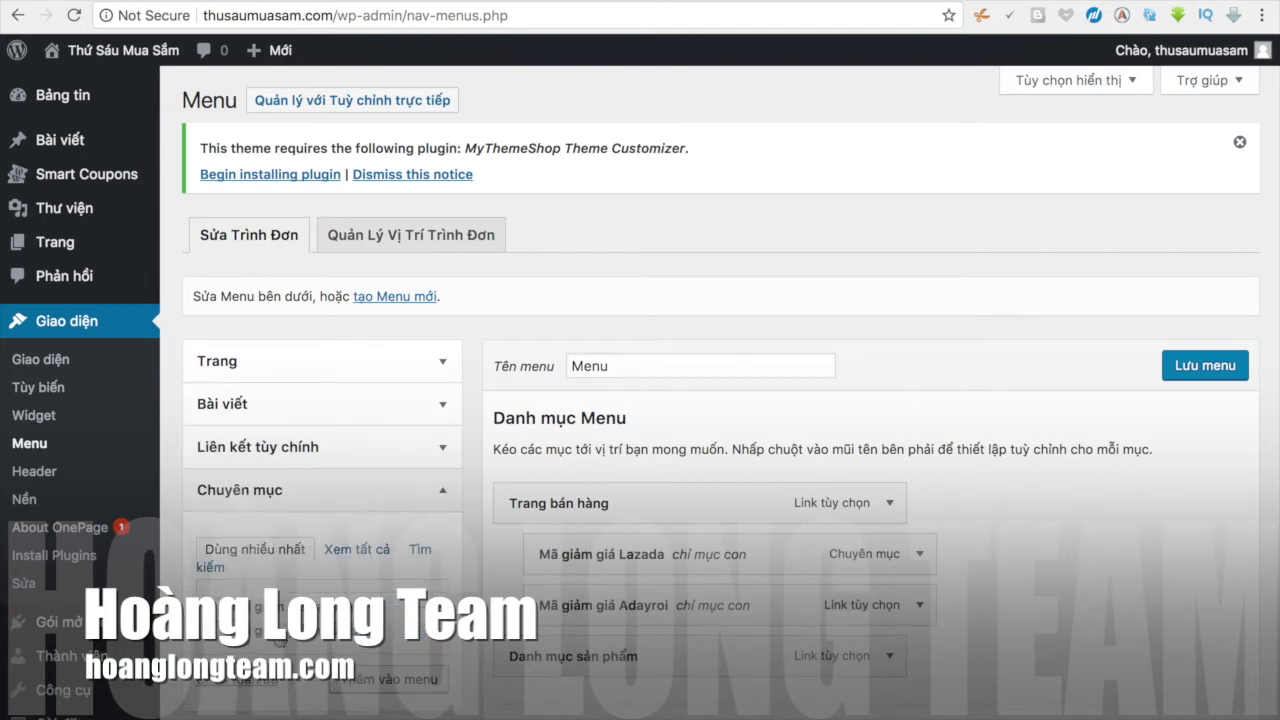
click(418, 680)
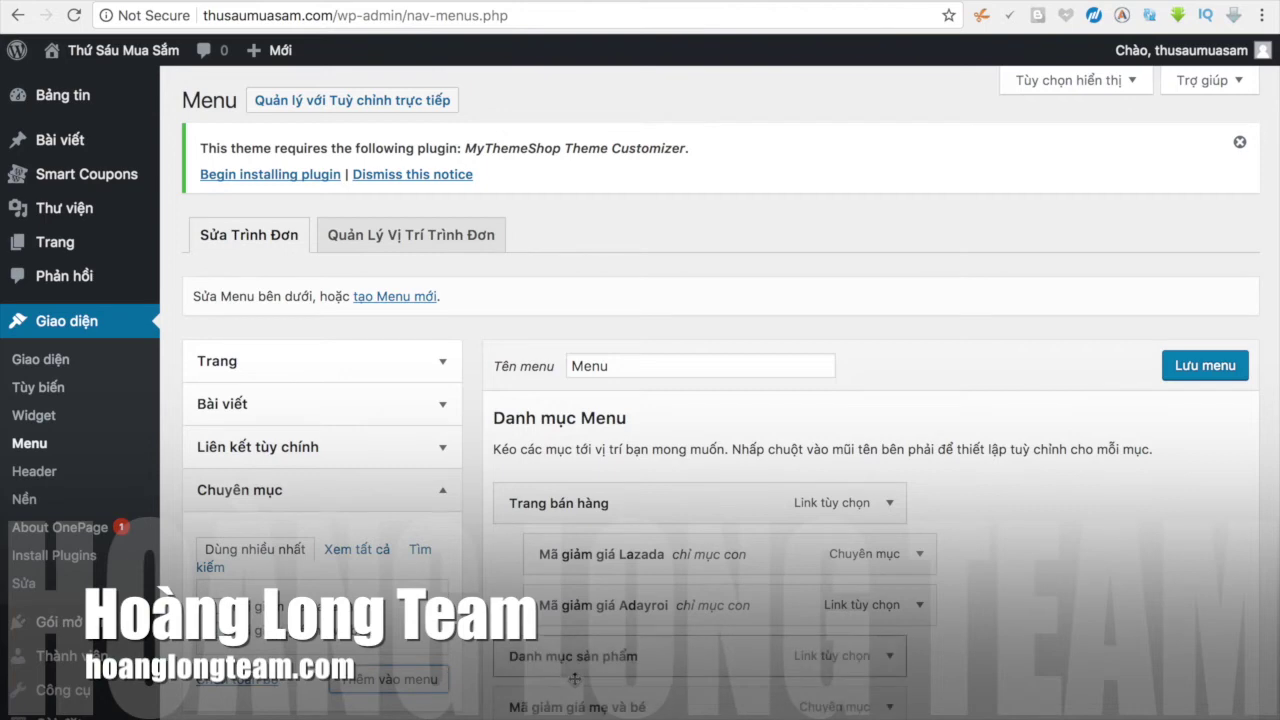
scroll(520, 660, down, 1)
drag(575, 642, 606, 643)
click(1190, 300)
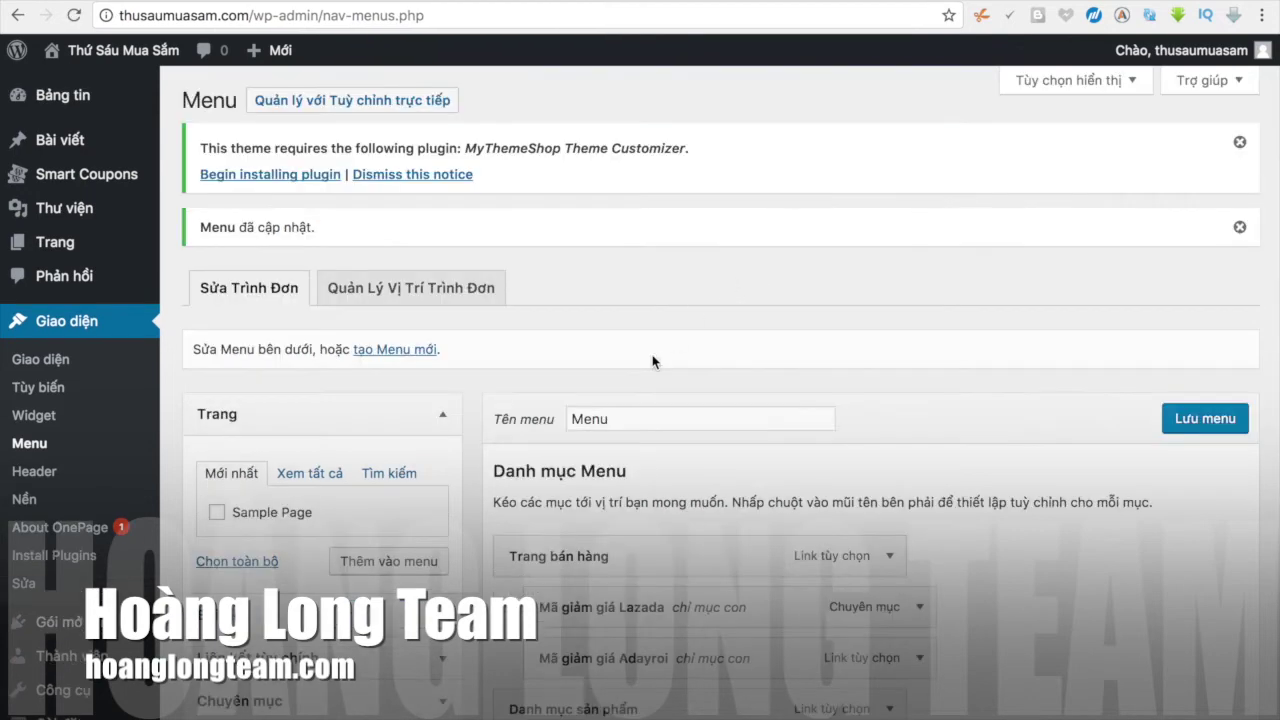
Step: Review the saved menu structure and open thusaumuasam.com in a new tab to check the site's navigation
scroll(652, 362, down, 3)
scroll(660, 400, down, 1)
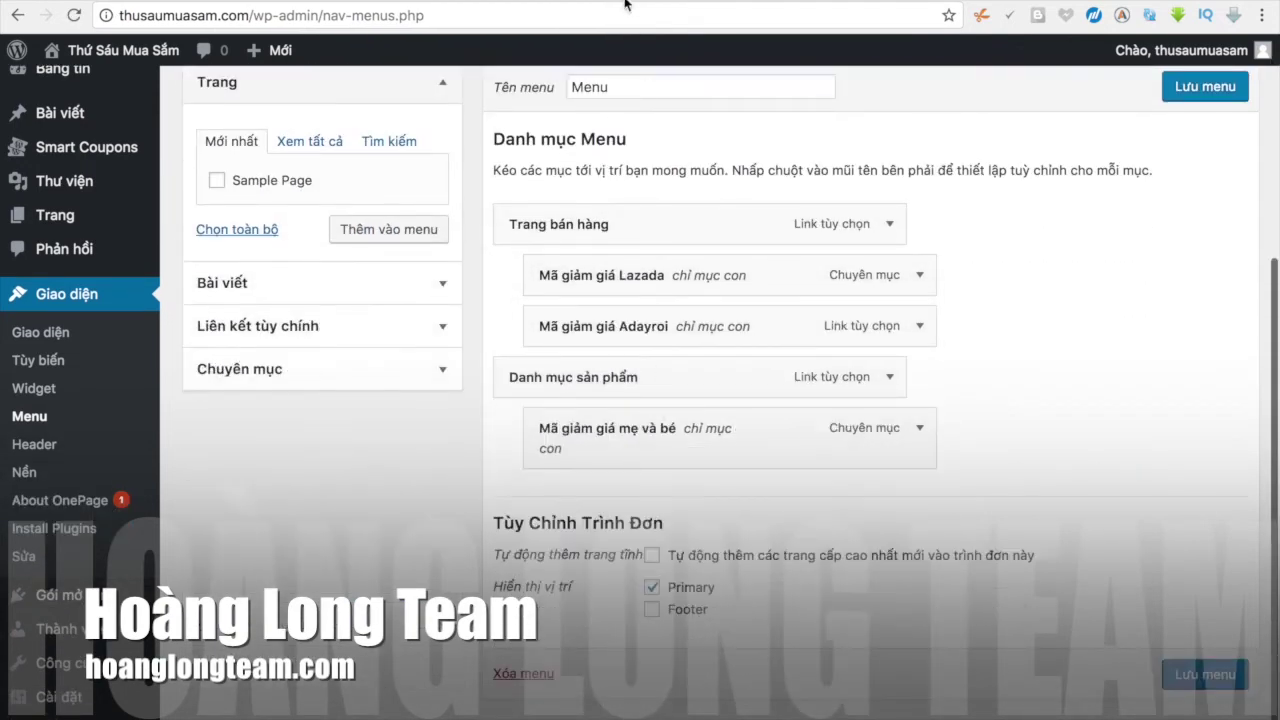
key(ctrl+t)
text(thusaumuasam.com)
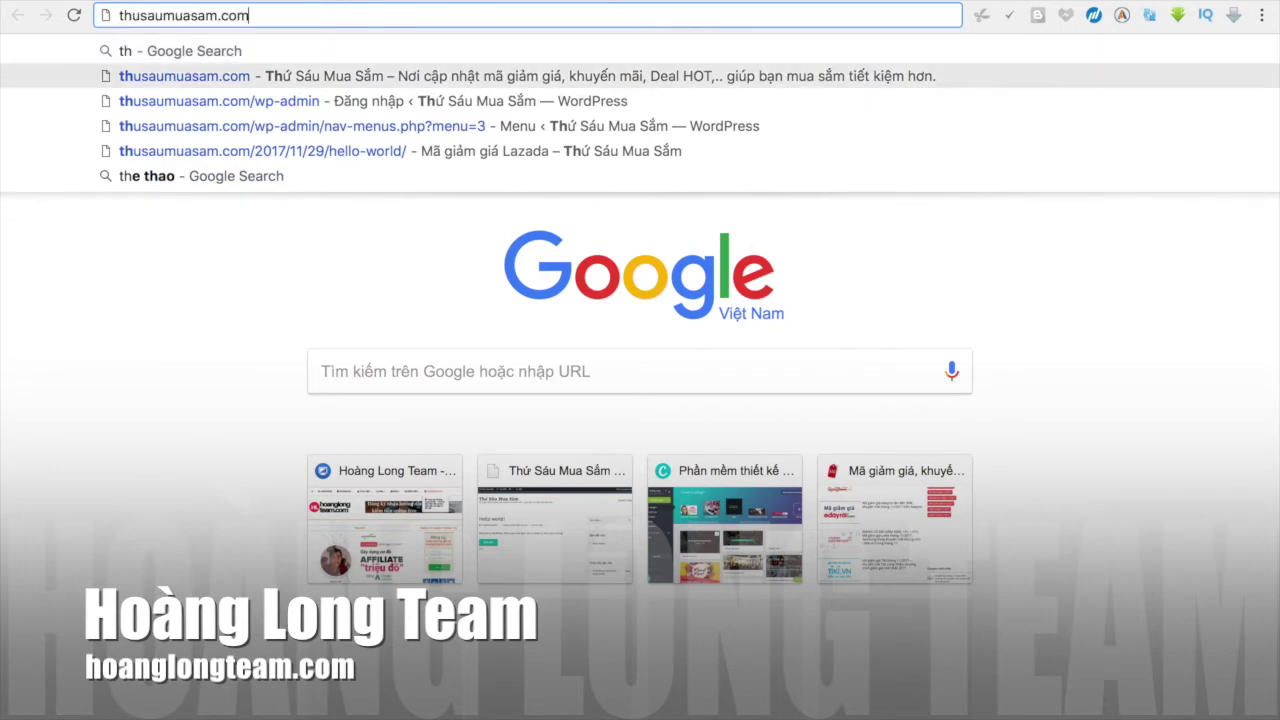
key(Return)
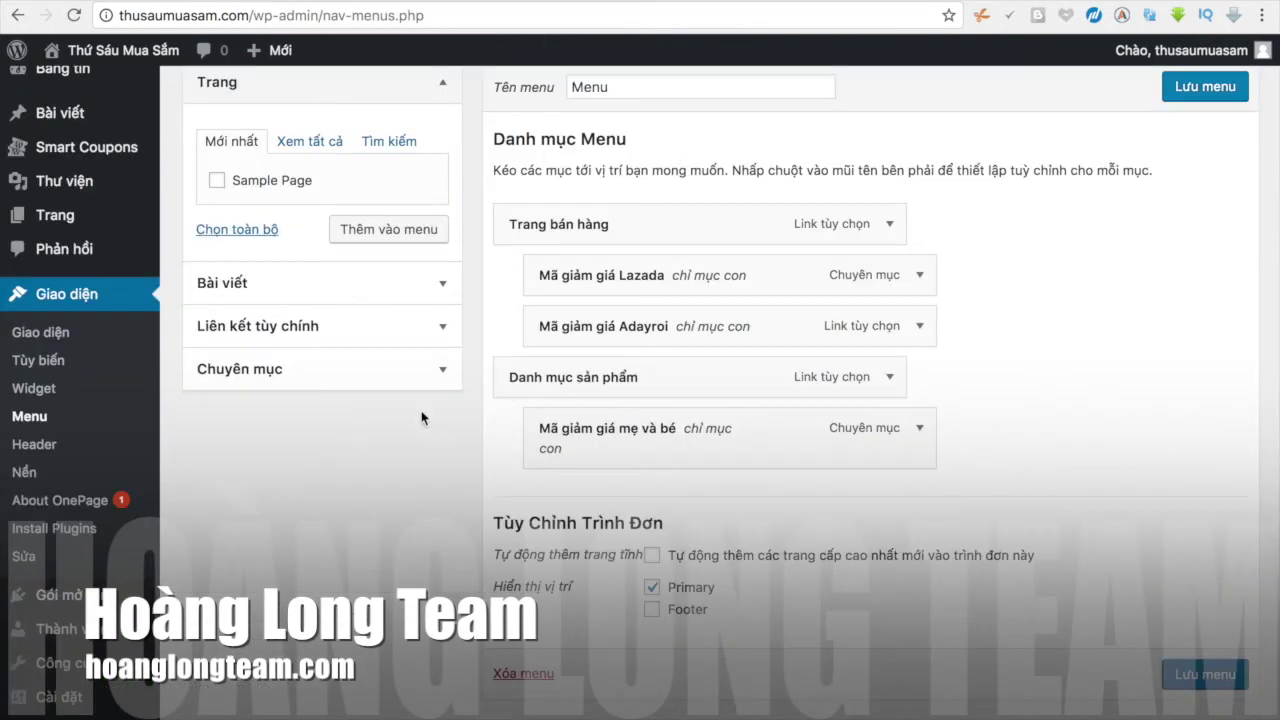
Step: Add the category "Mã giảm giá Lazada" as a second sub-item under "Danh mục sản phẩm"
click(390, 370)
click(241, 337)
click(389, 404)
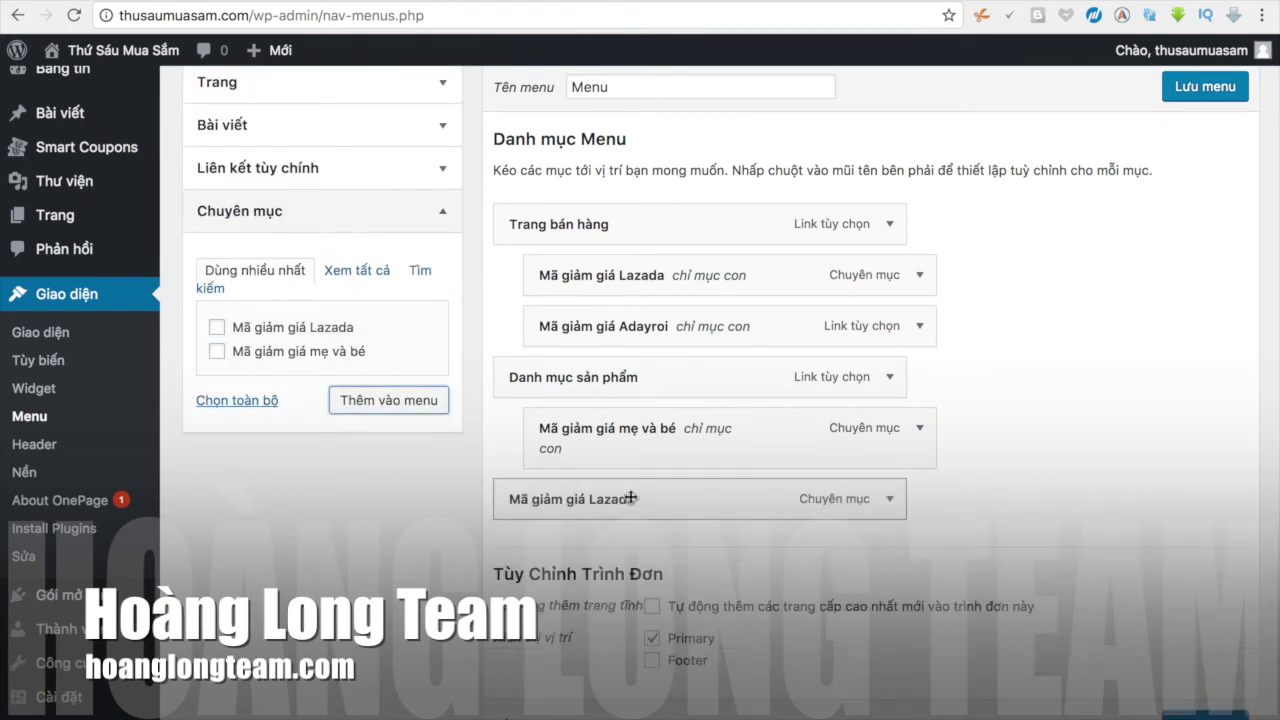
drag(600, 510, 626, 510)
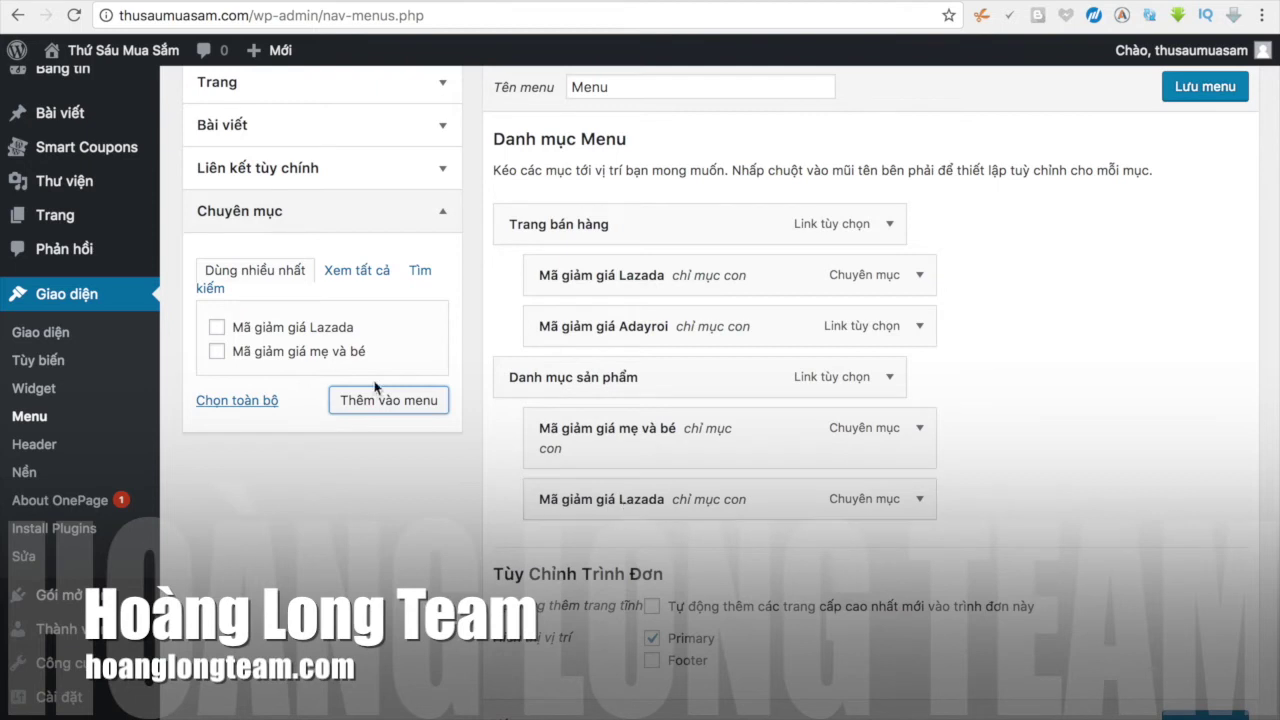
Step: Add the categories "Mã giảm giá Lazada" and "Mã giảm giá mẹ và bé" to the menu again, rearrange the added items, and save the menu
click(331, 352)
click(322, 328)
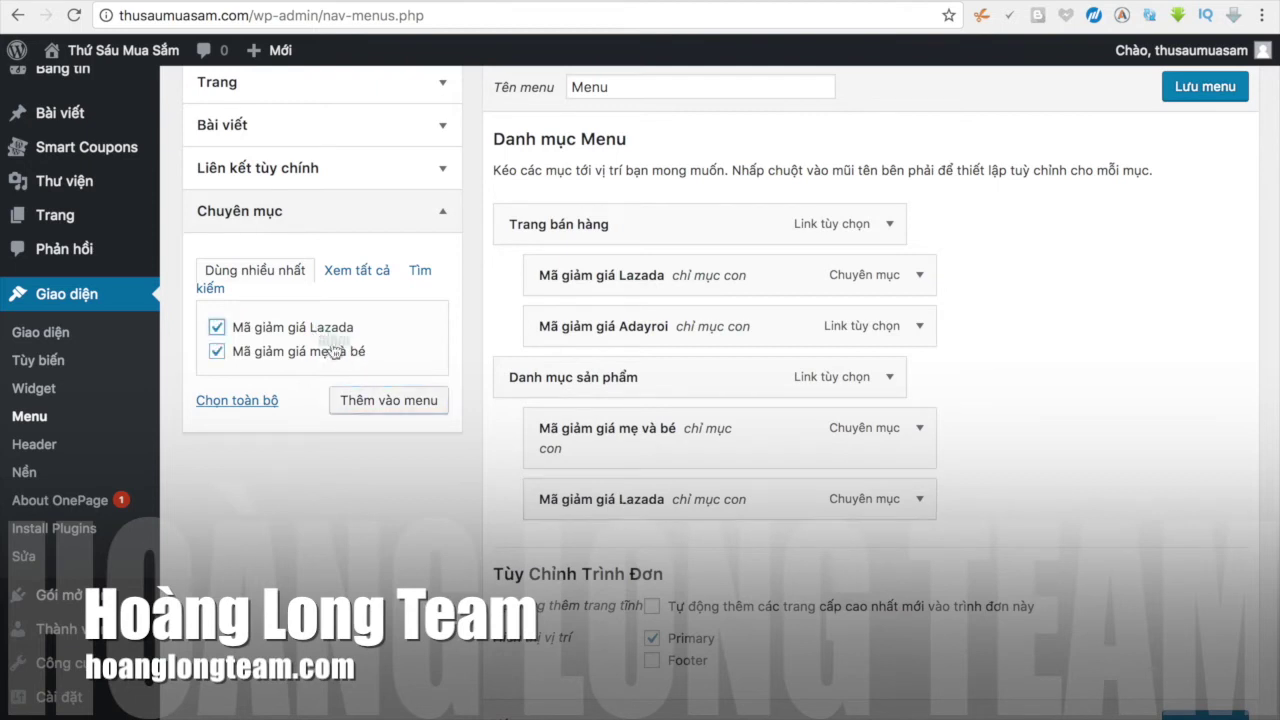
click(366, 402)
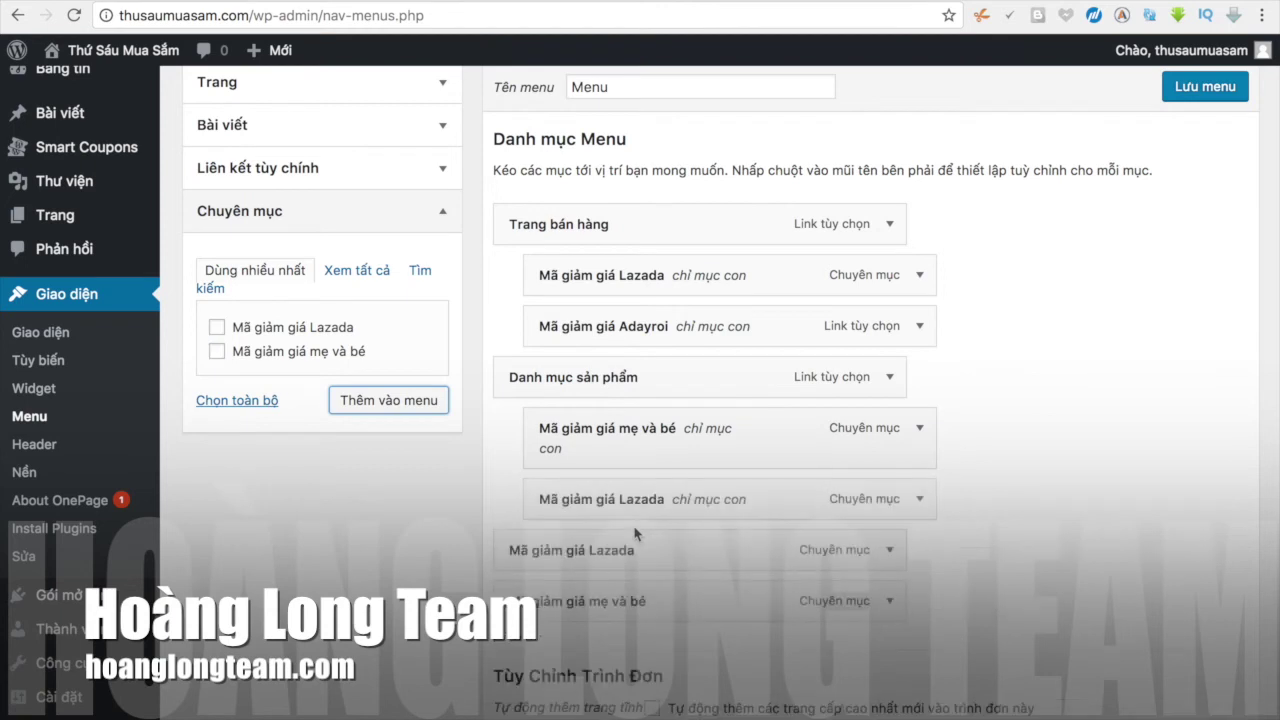
drag(586, 551, 620, 605)
click(1218, 87)
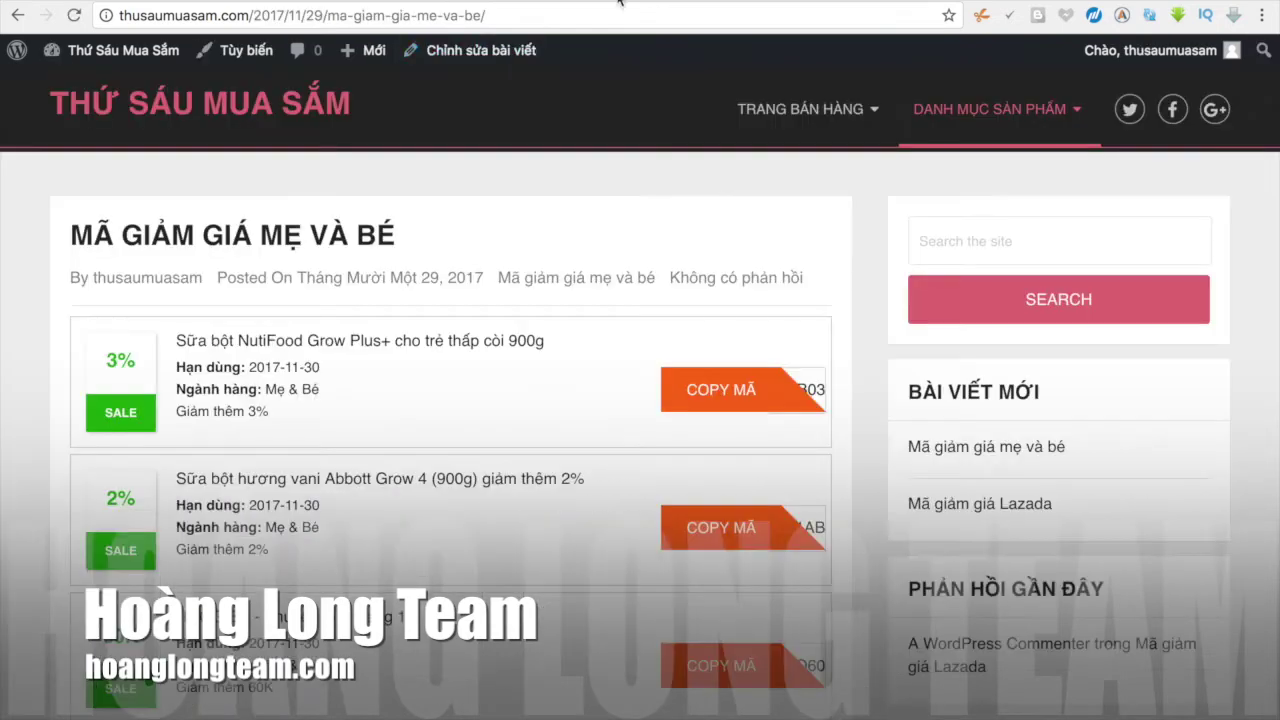
Step: Reload the live site and check its navigation menu and the post listing on the home page
click(614, 16)
key(Return)
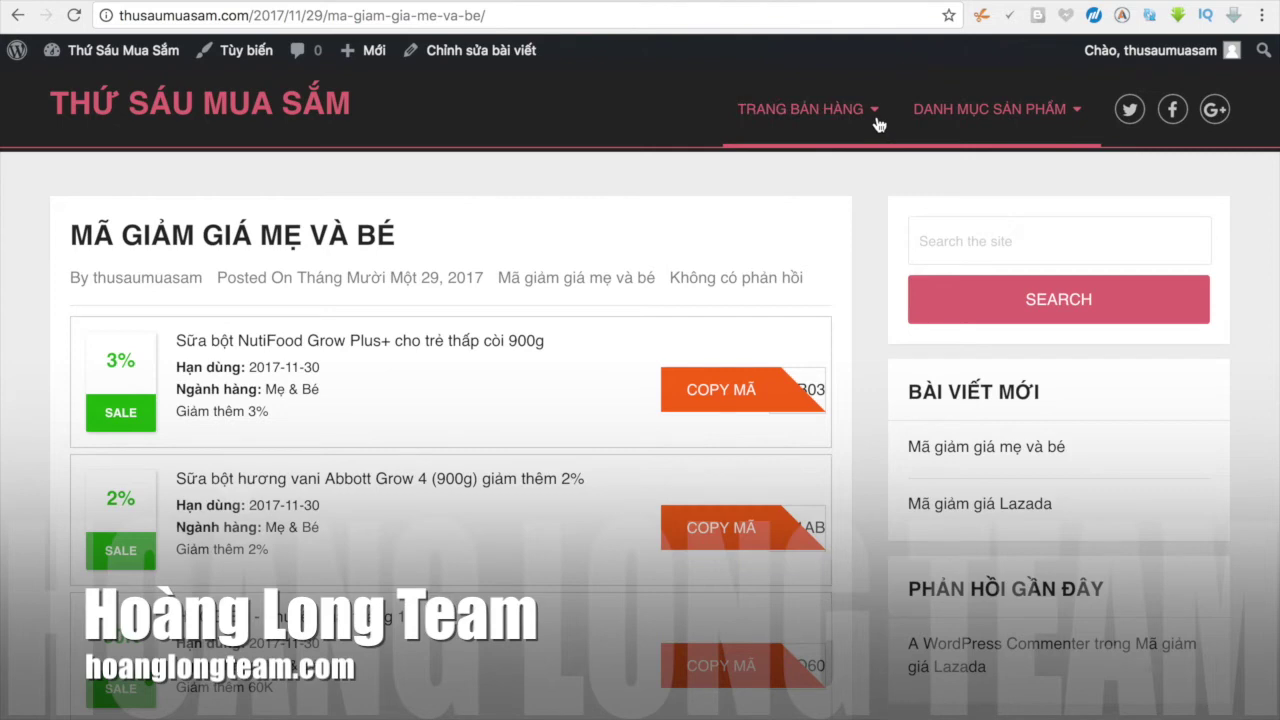
click(302, 102)
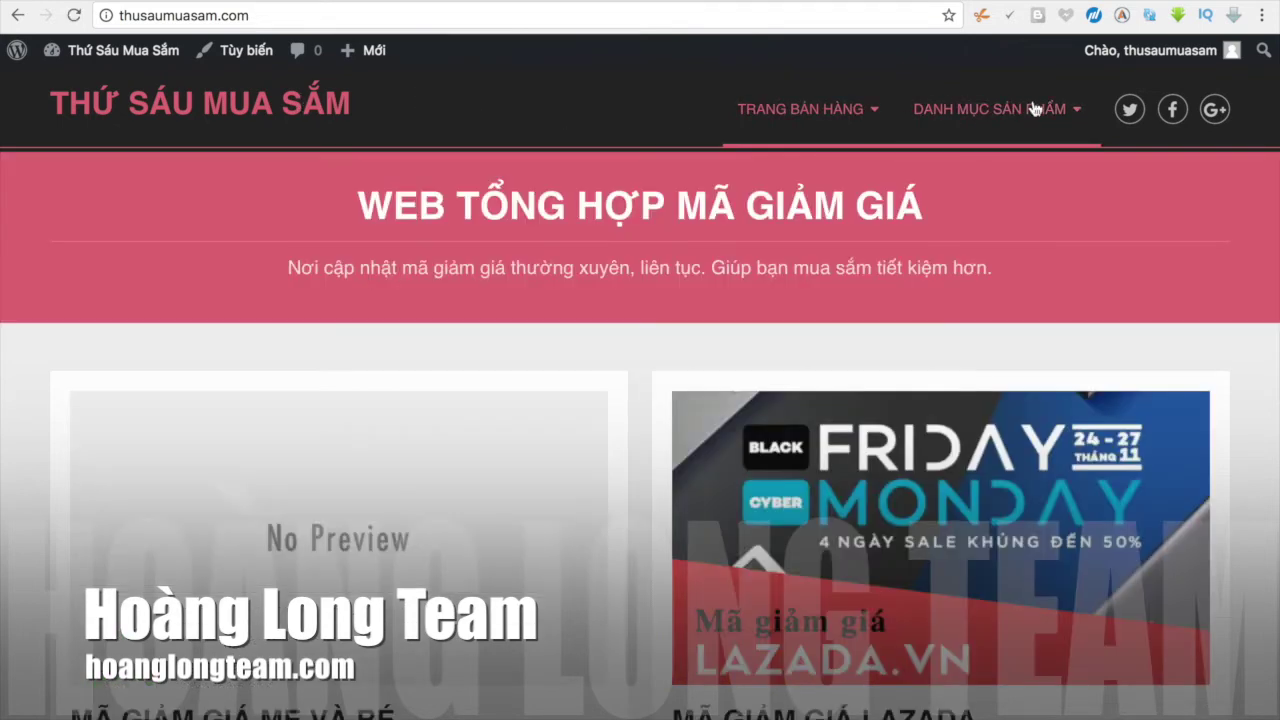
click(481, 544)
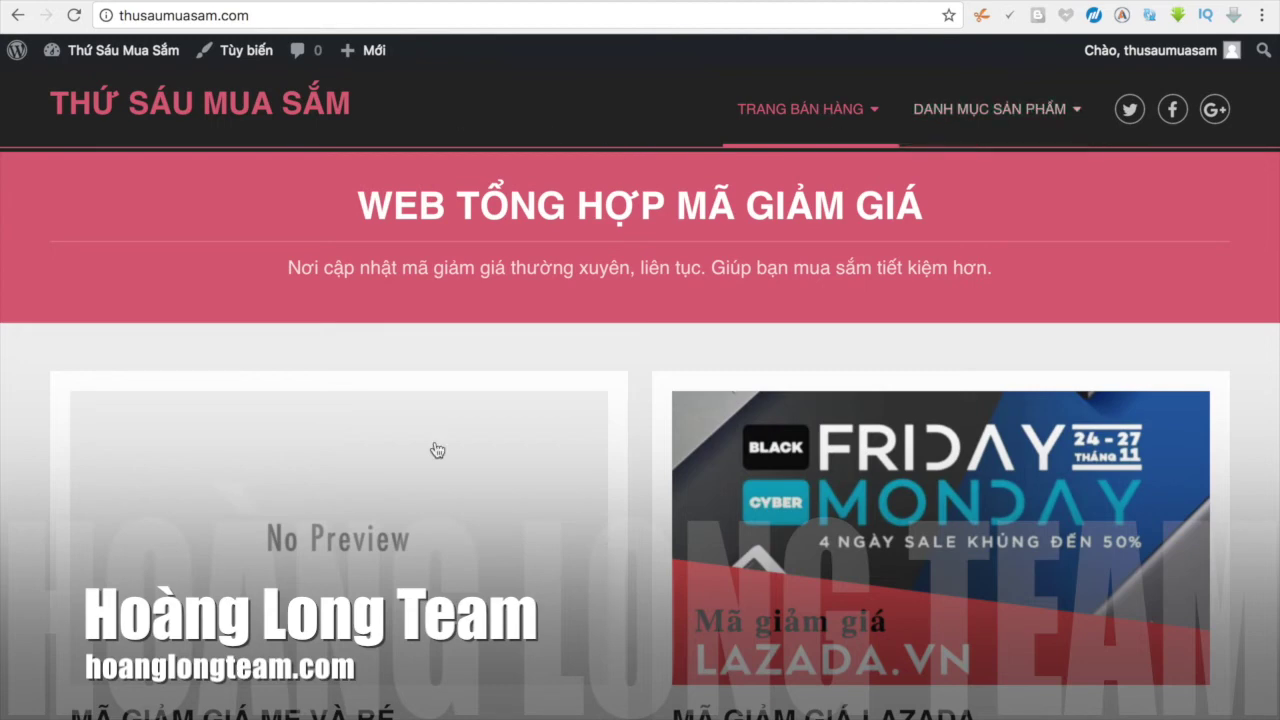
scroll(437, 450, down, 3)
scroll(398, 427, up, 1)
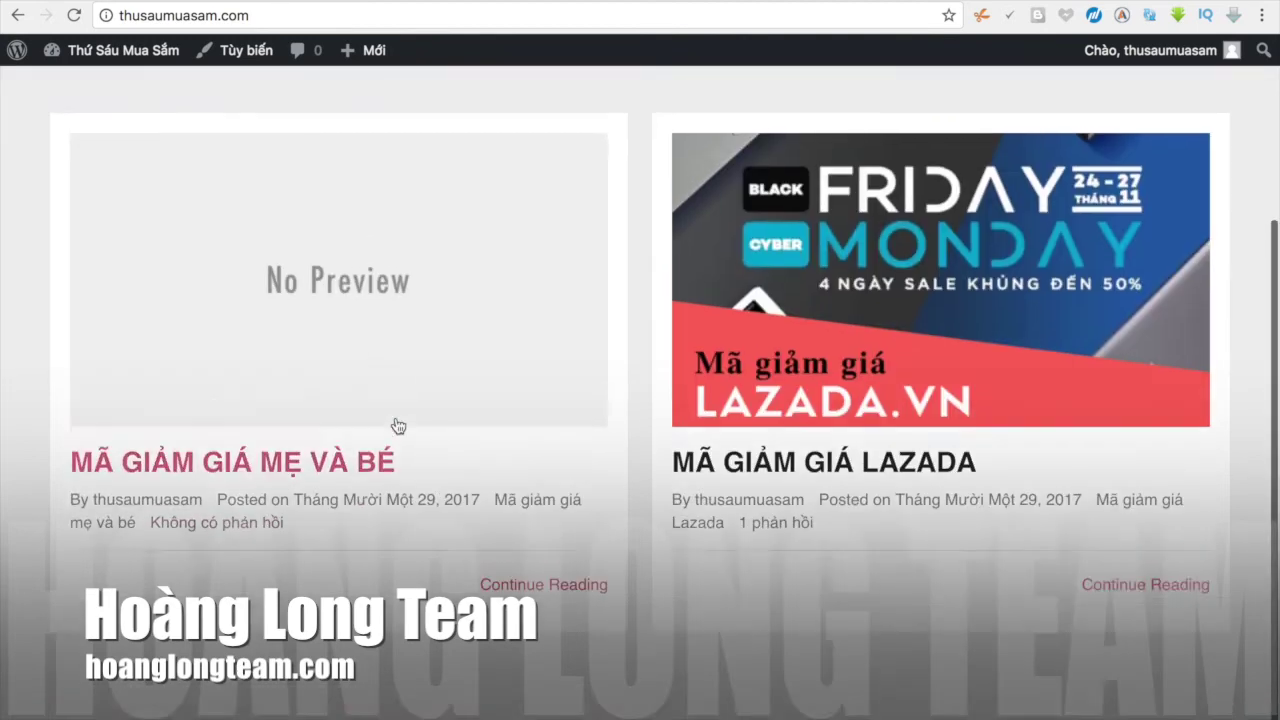
scroll(398, 427, up, 2)
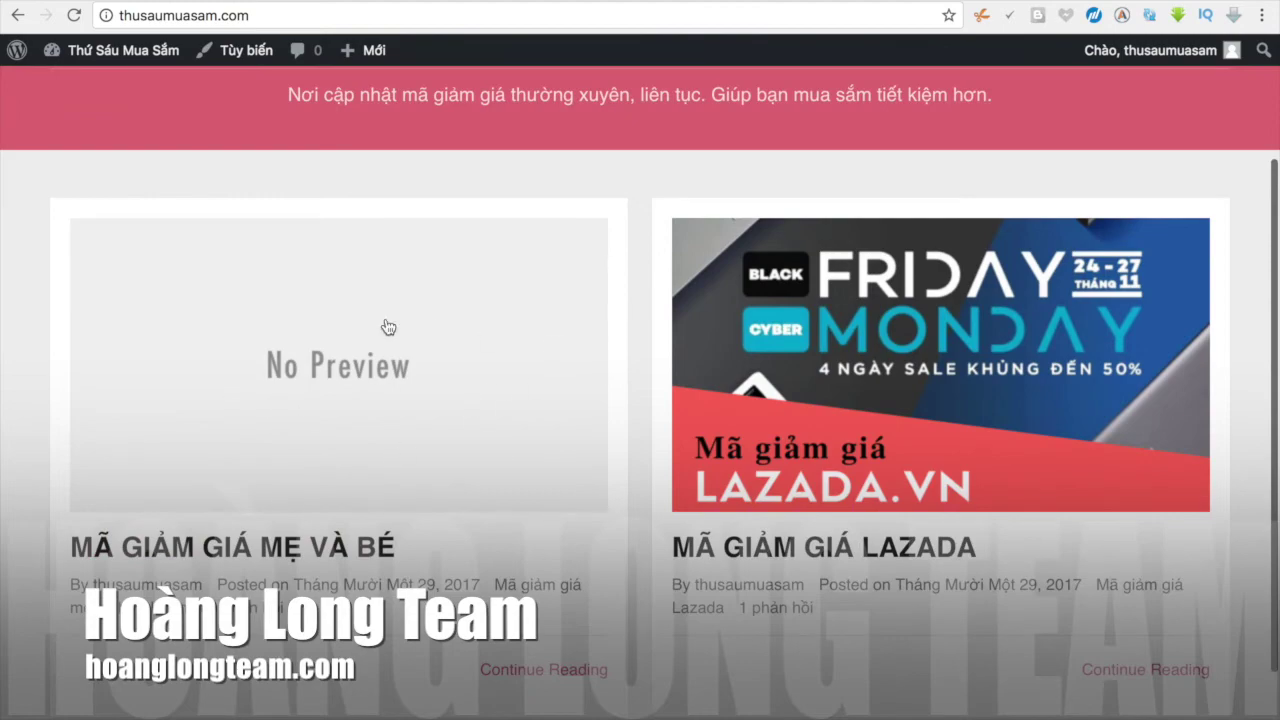
Step: Open the post "Mã giảm giá mẹ và bé" from the home page and examine its coupon list
click(329, 409)
scroll(364, 560, down, 1)
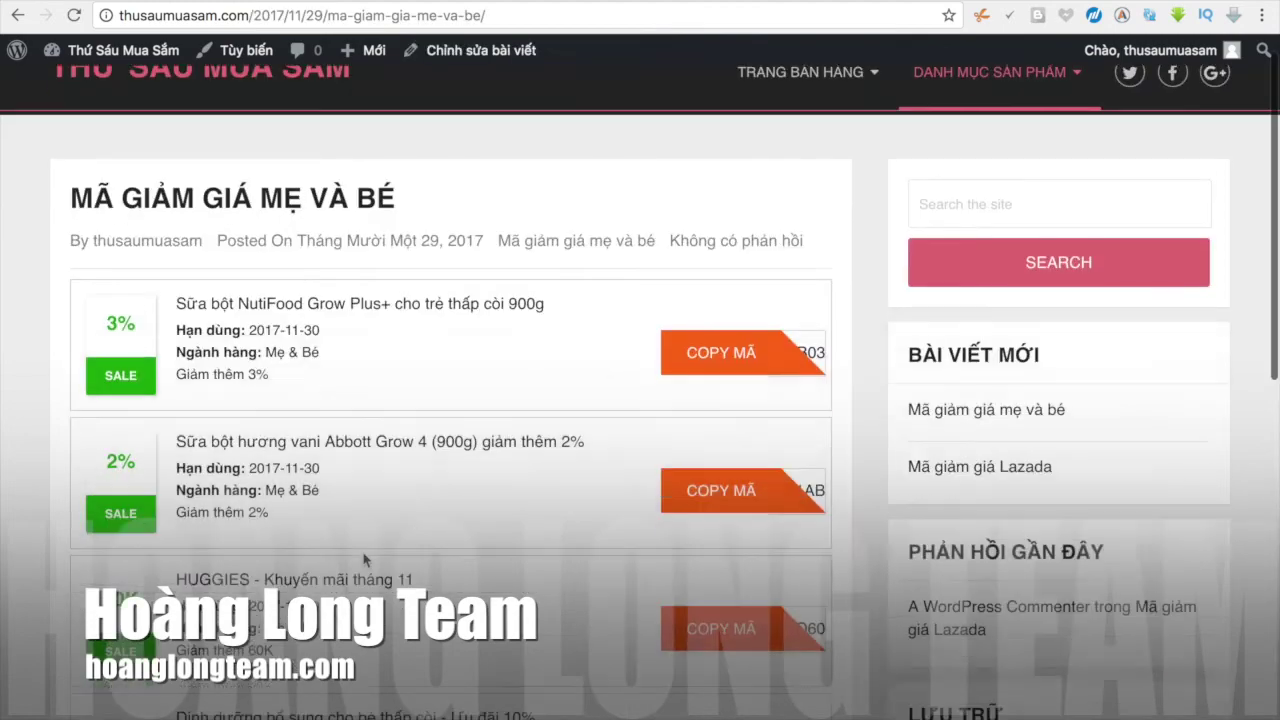
scroll(364, 560, down, 8)
scroll(363, 551, up, 5)
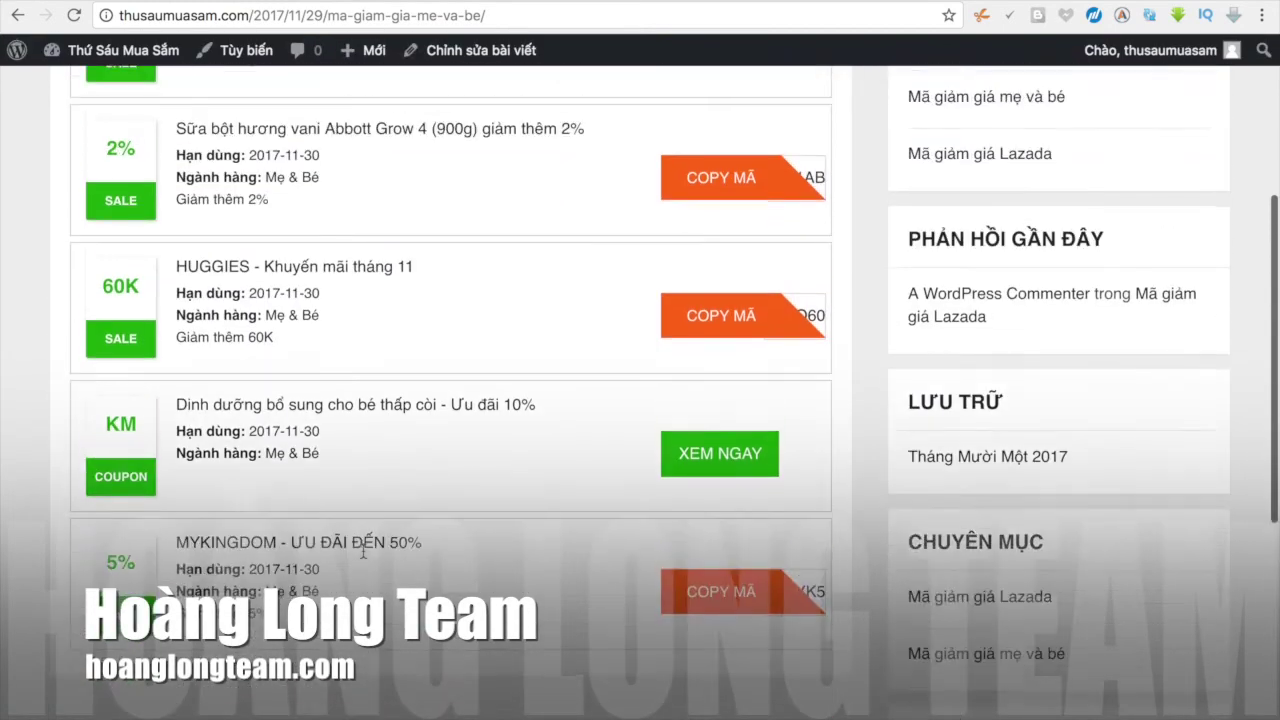
scroll(363, 551, up, 5)
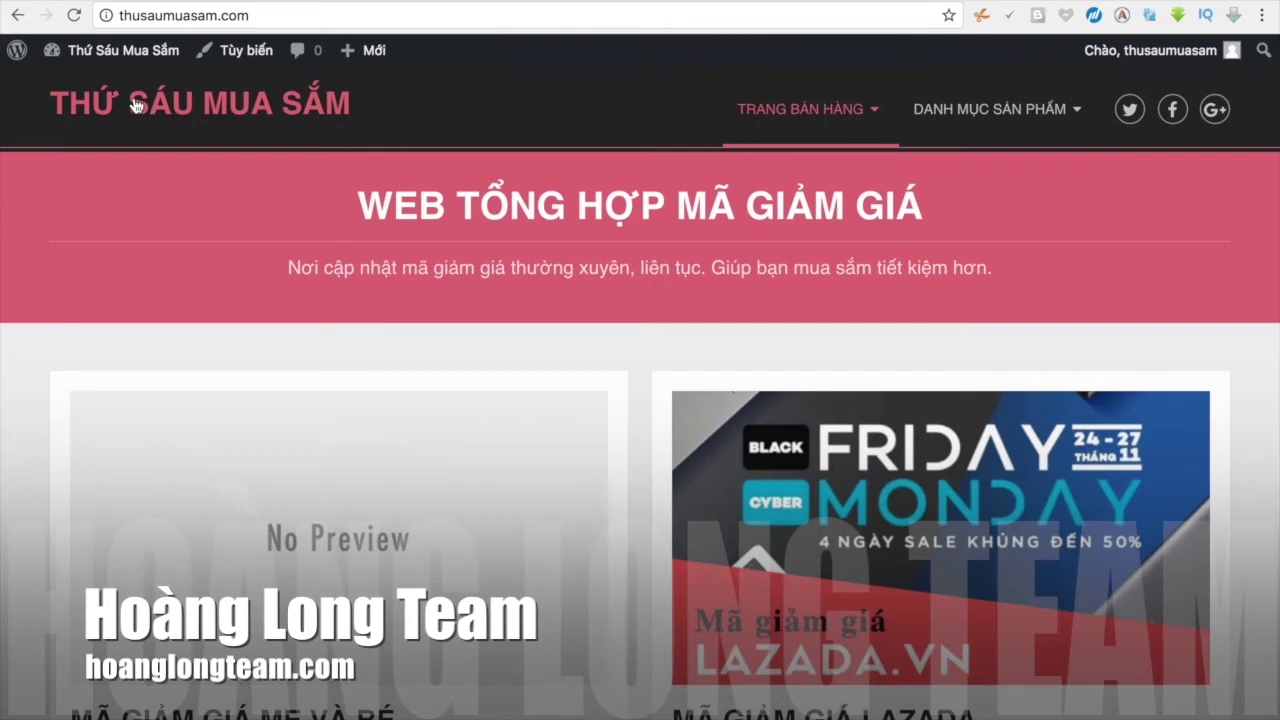
Step: Open the post "Mã giảm giá Lazada" from the home page, examine its coupons and sidebar blocks, and return to the menu admin page
scroll(495, 442, down, 3)
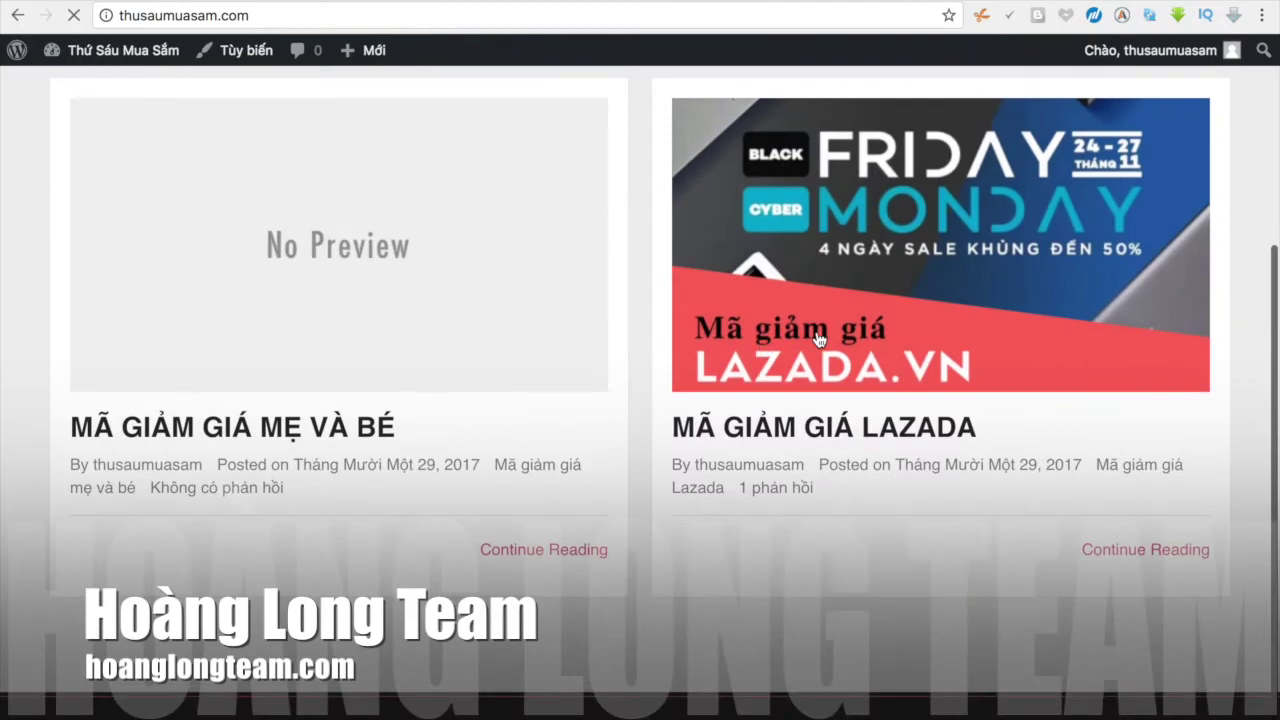
click(765, 345)
scroll(880, 615, down, 5)
scroll(880, 615, up, 5)
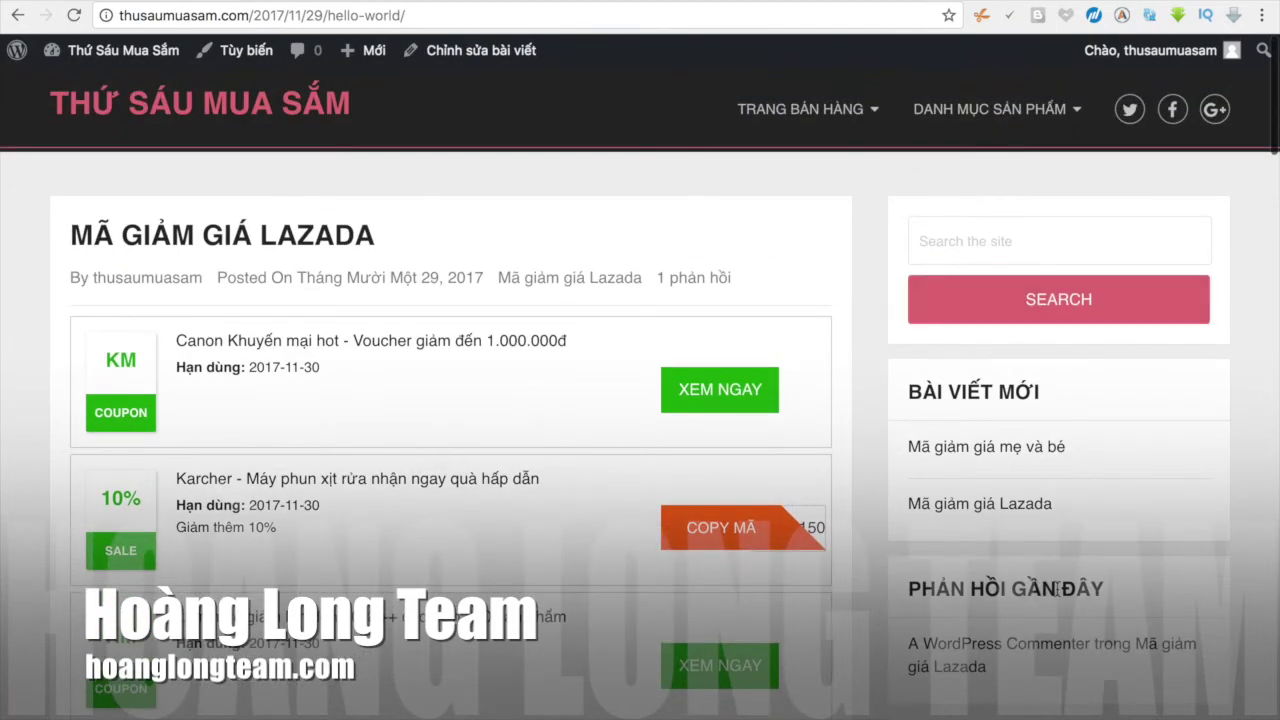
scroll(1058, 590, down, 3)
scroll(980, 575, down, 8)
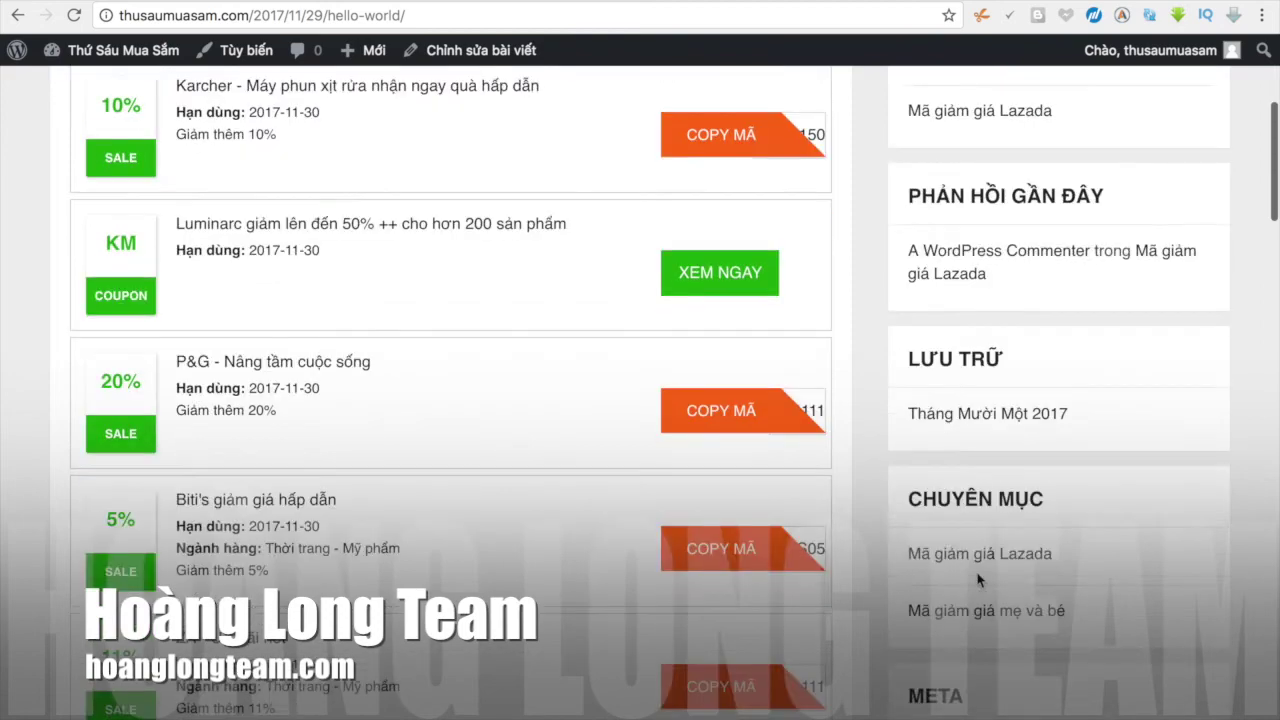
scroll(978, 580, up, 15)
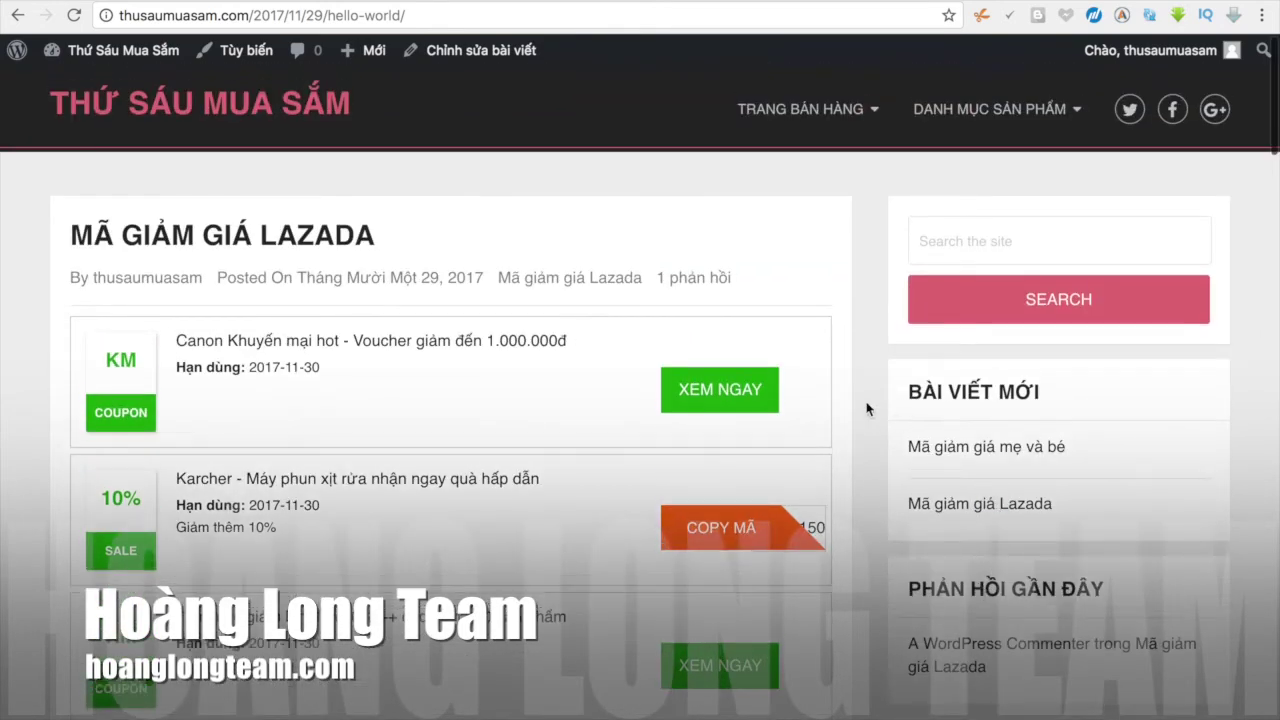
key(ctrl+w)
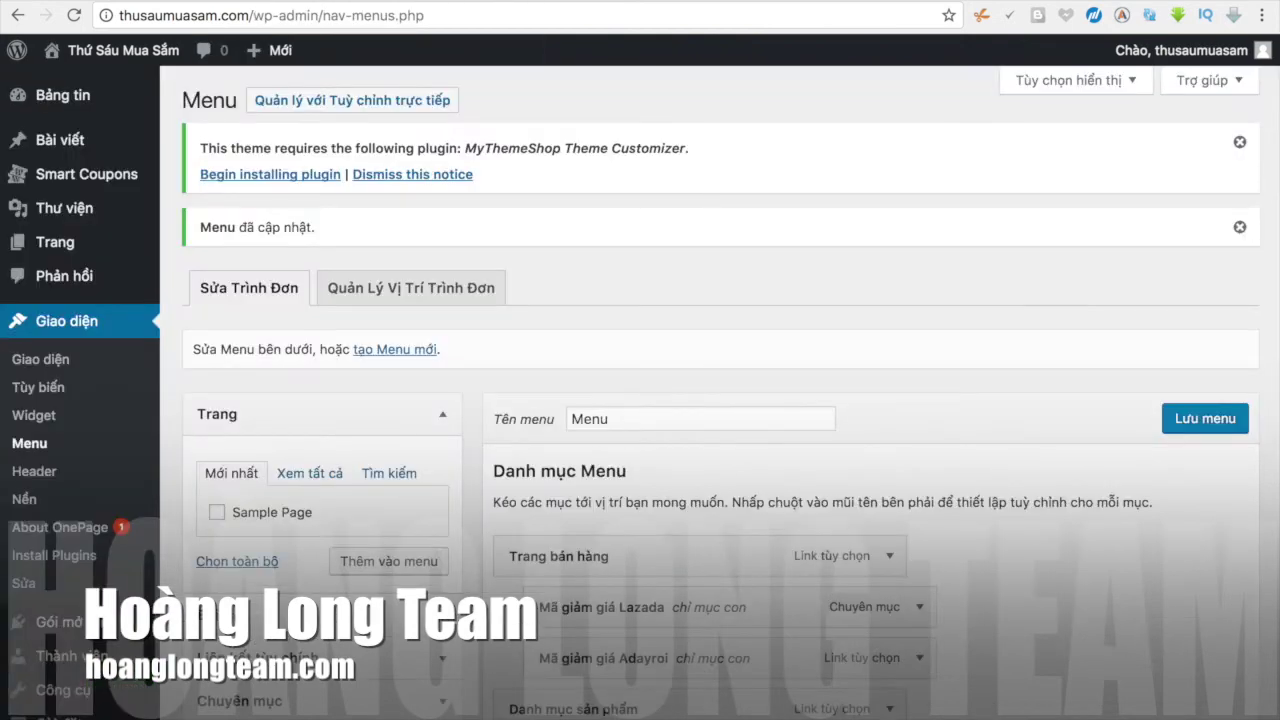
Step: Open the widget settings and delete the "Meta" and "Chuyên mục" widgets from the Sidebar area
click(35, 417)
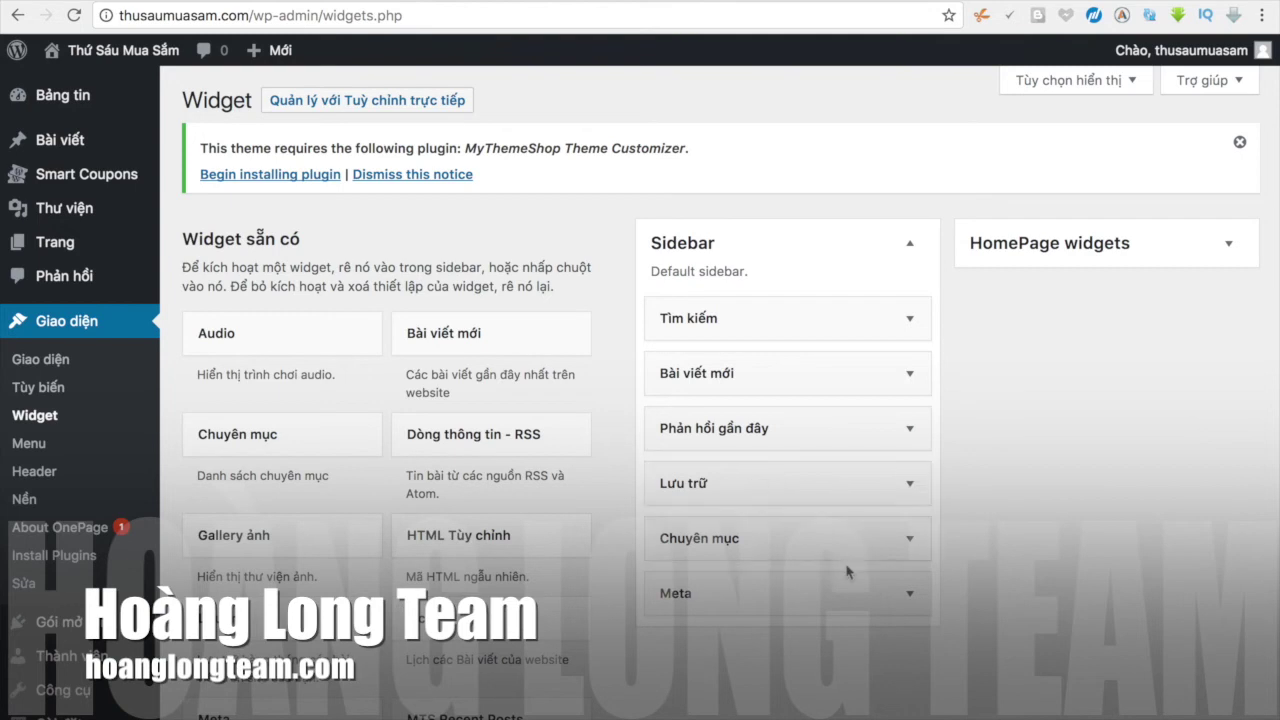
click(911, 597)
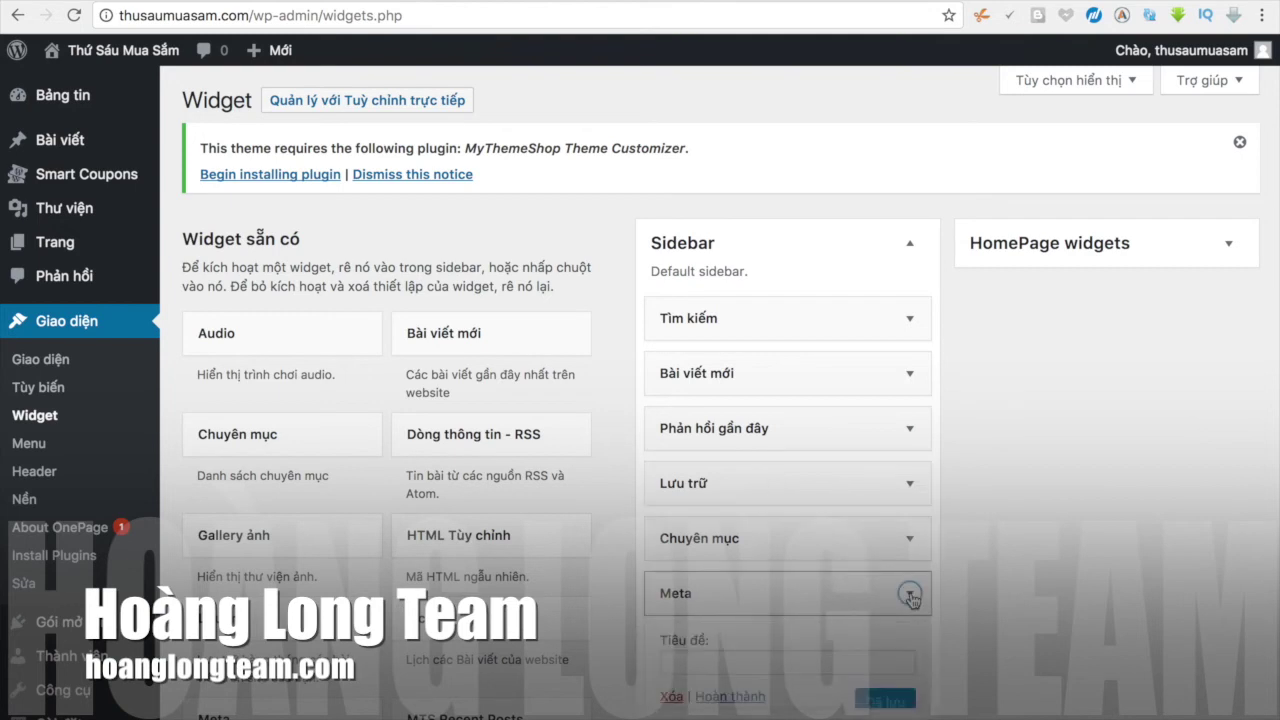
scroll(748, 627, down, 1)
click(668, 619)
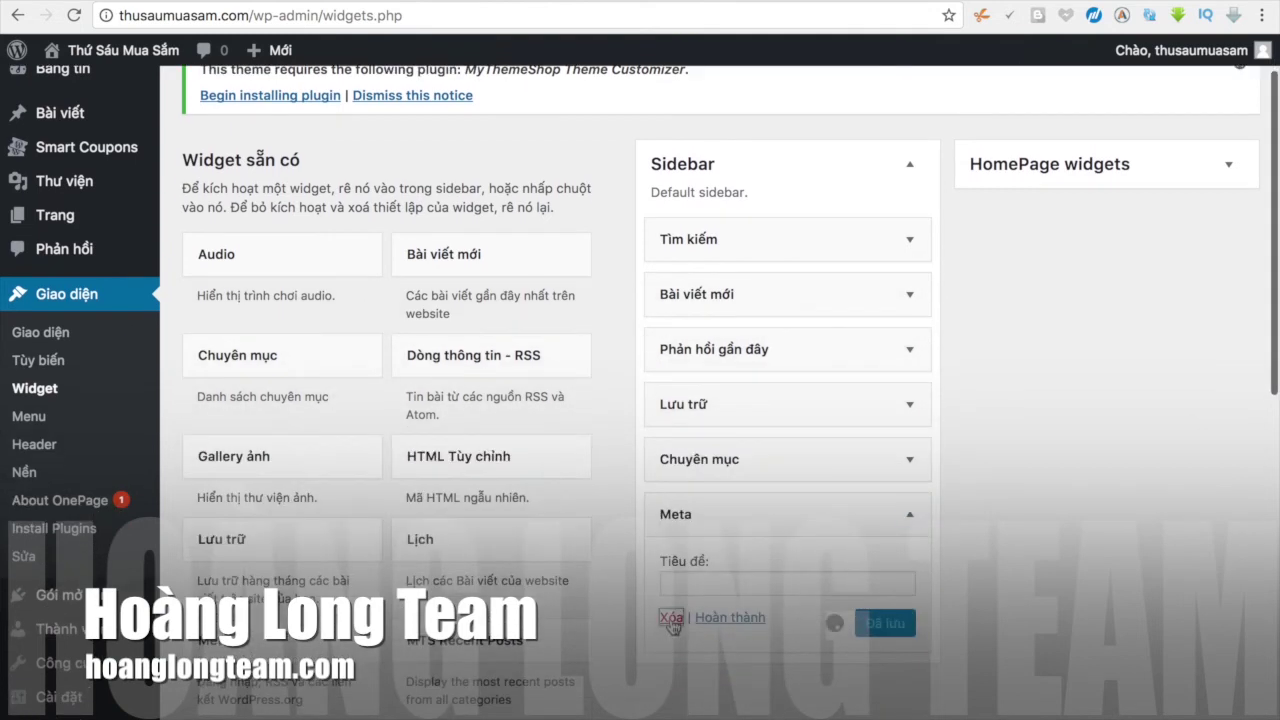
click(910, 462)
click(672, 637)
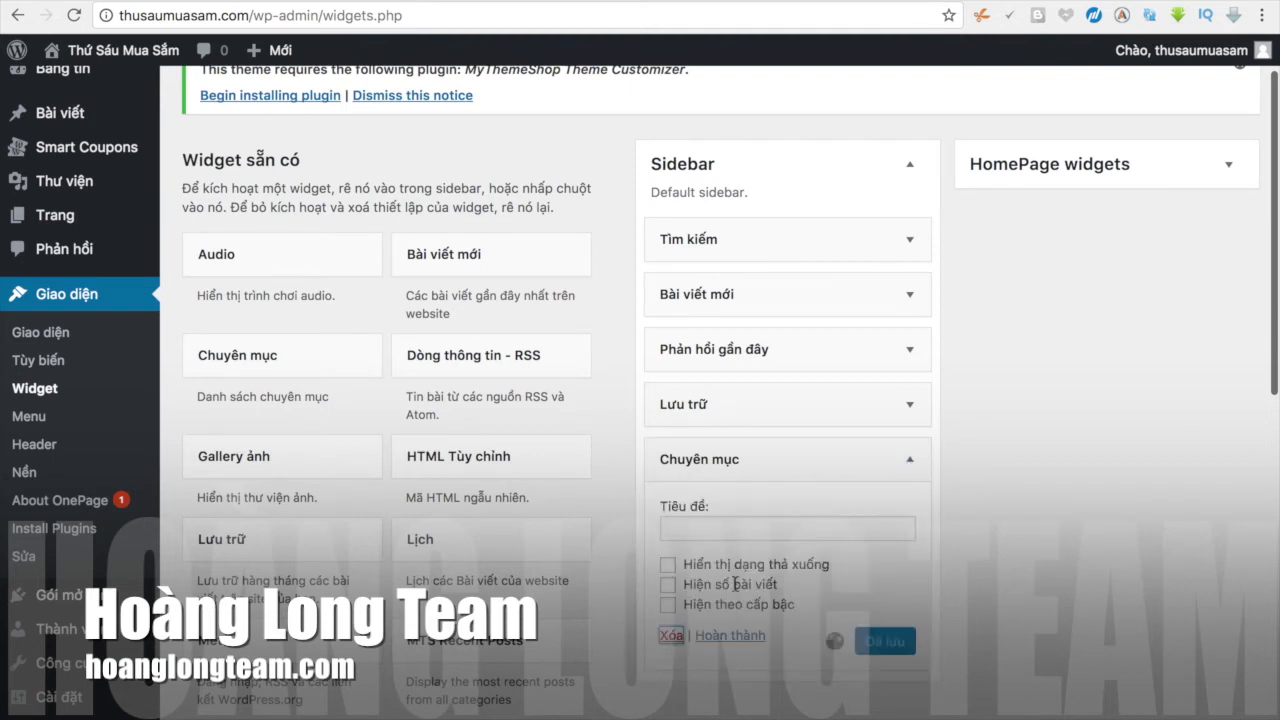
Step: Delete the "Lưu trữ" and "Phản hồi gần đây" widgets from the Sidebar area
click(909, 405)
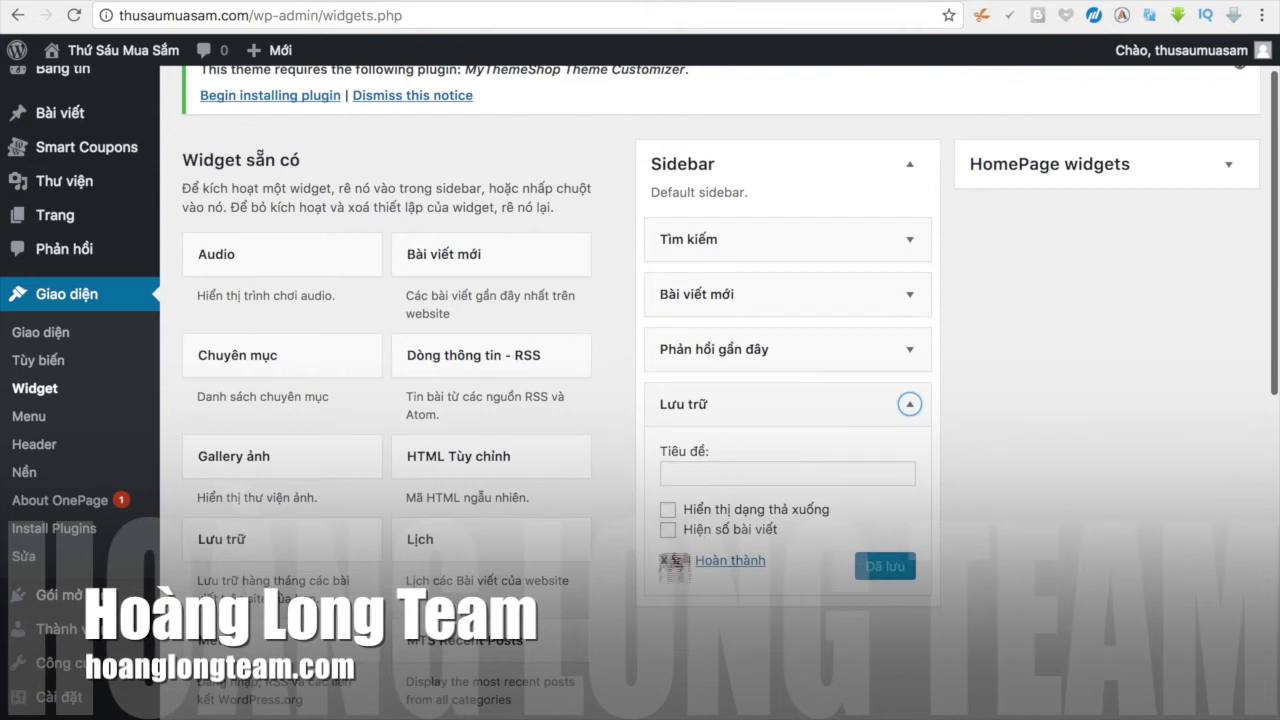
click(672, 562)
click(909, 349)
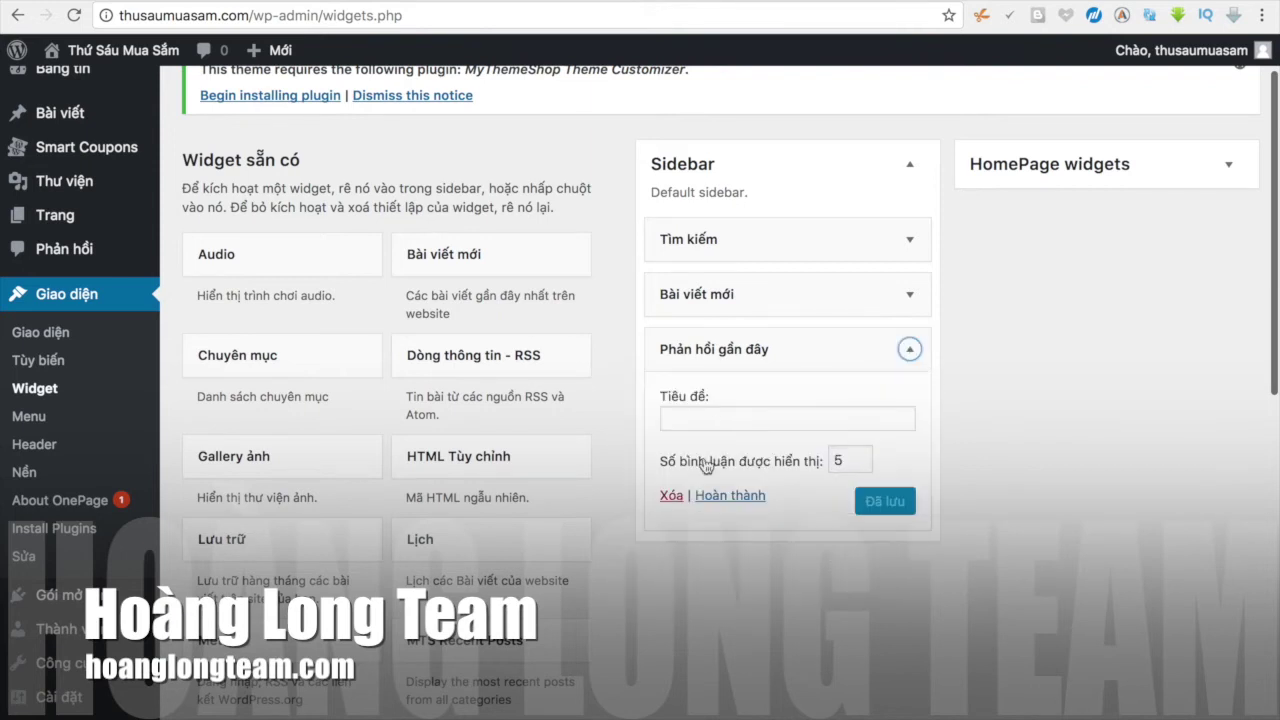
click(671, 496)
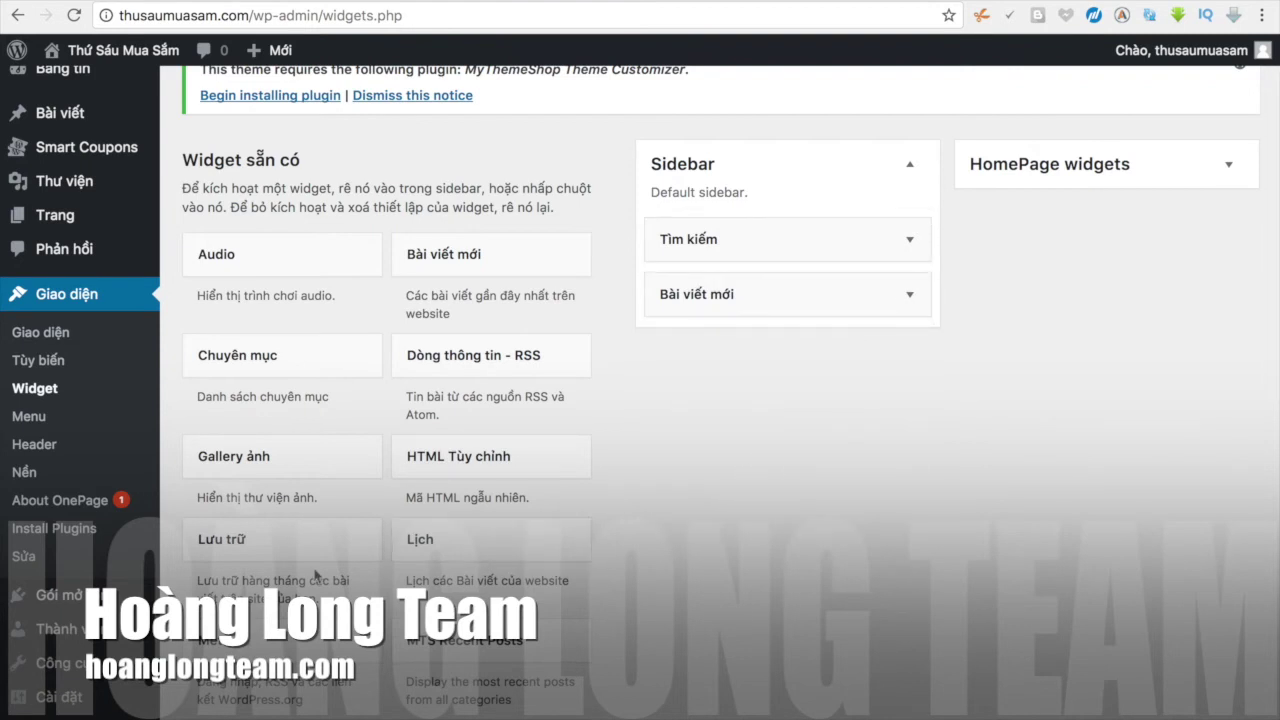
Step: Add an image widget ("Ảnh") to the Sidebar area from the available widgets
scroll(315, 575, down, 2)
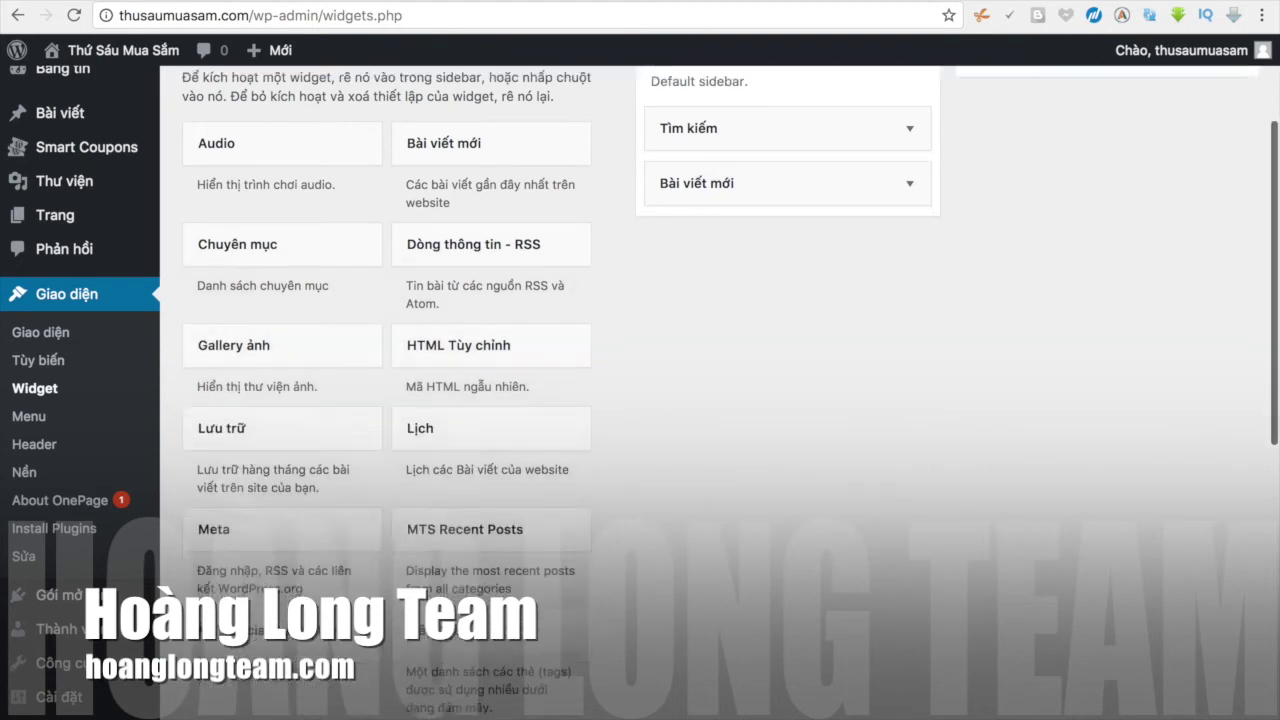
scroll(640, 400, down, 1)
scroll(640, 400, down, 3)
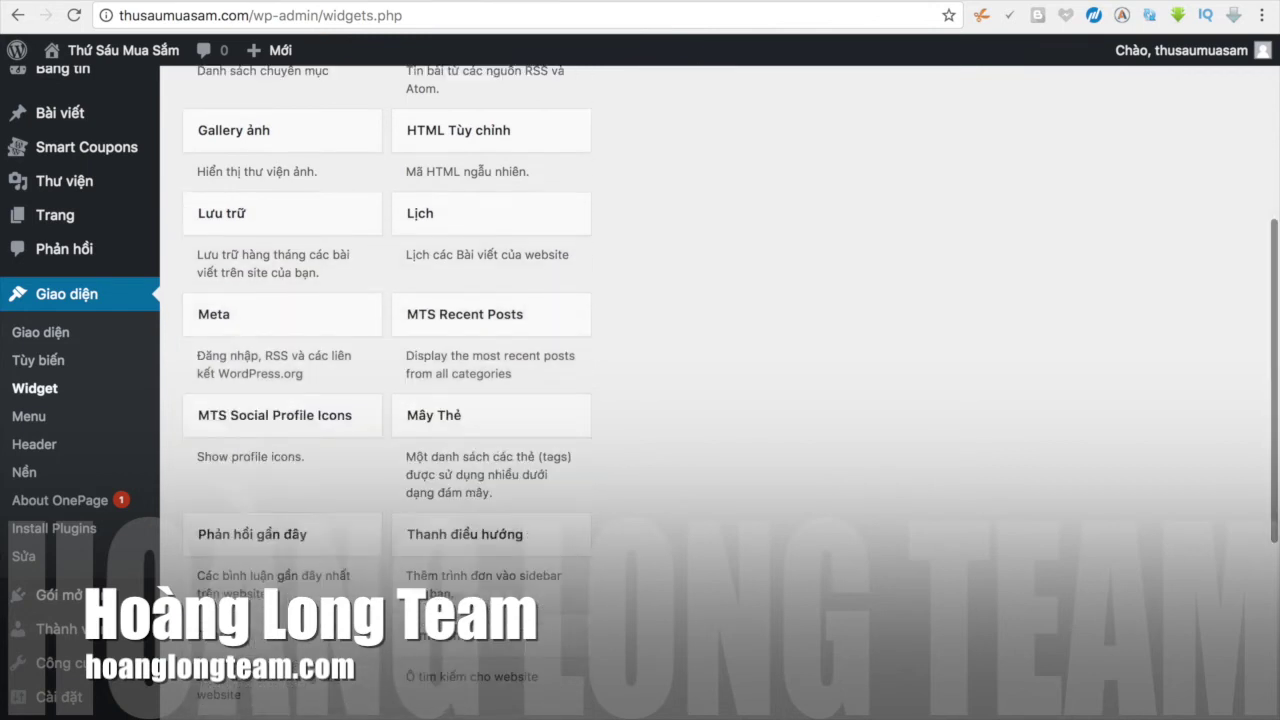
scroll(640, 400, down, 3)
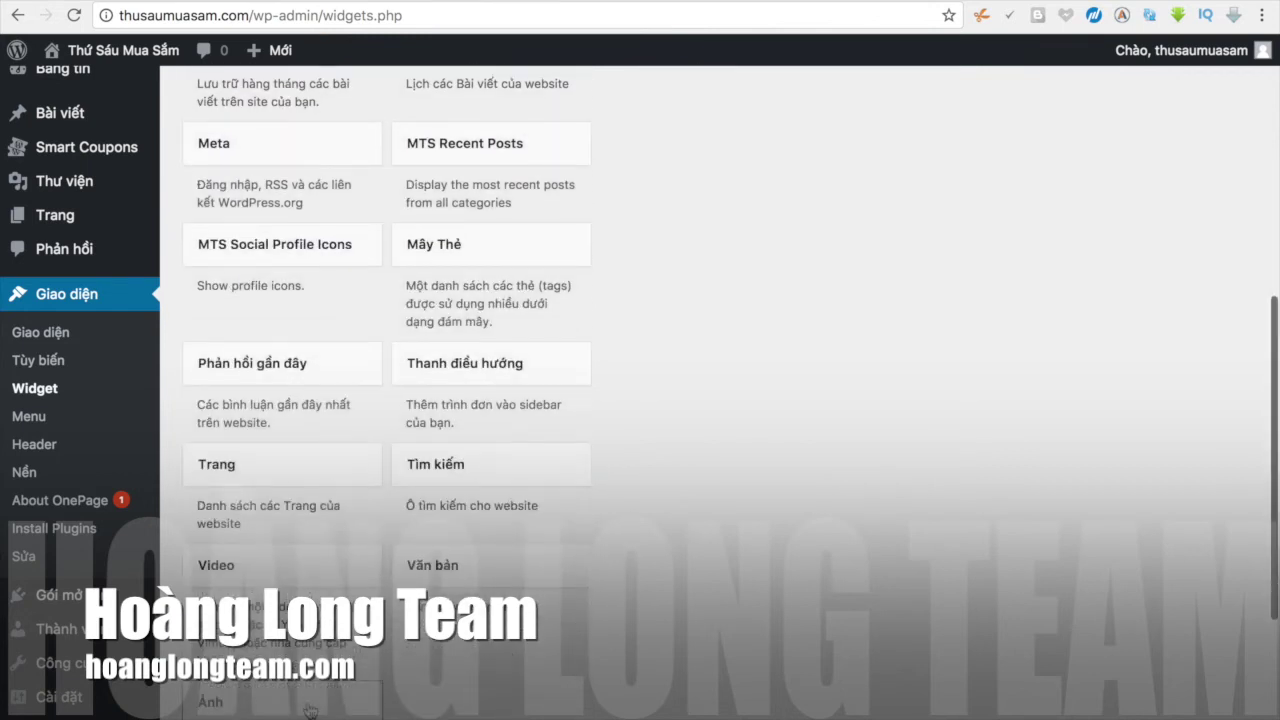
scroll(310, 710, down, 1)
click(335, 650)
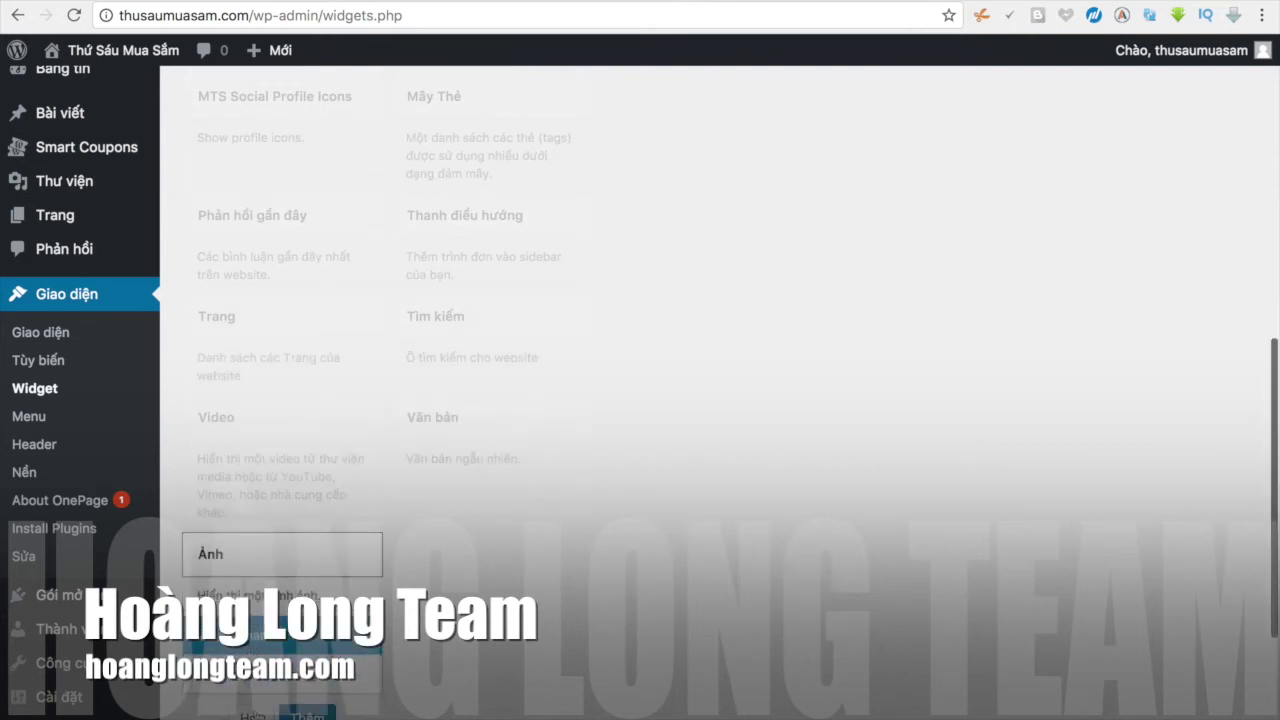
click(307, 716)
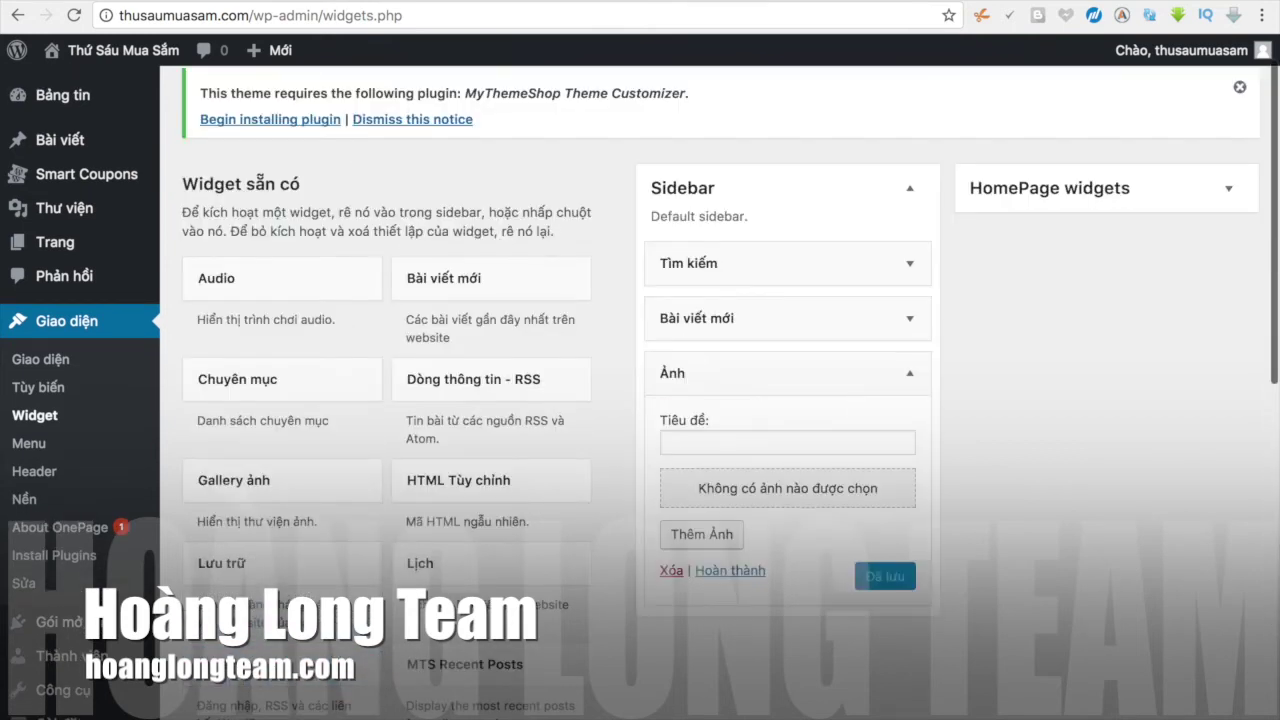
Step: Upload "Voucher_Big_MO (1).jpg" from the Downloads folder and insert it into the sidebar image widget
click(690, 538)
click(303, 146)
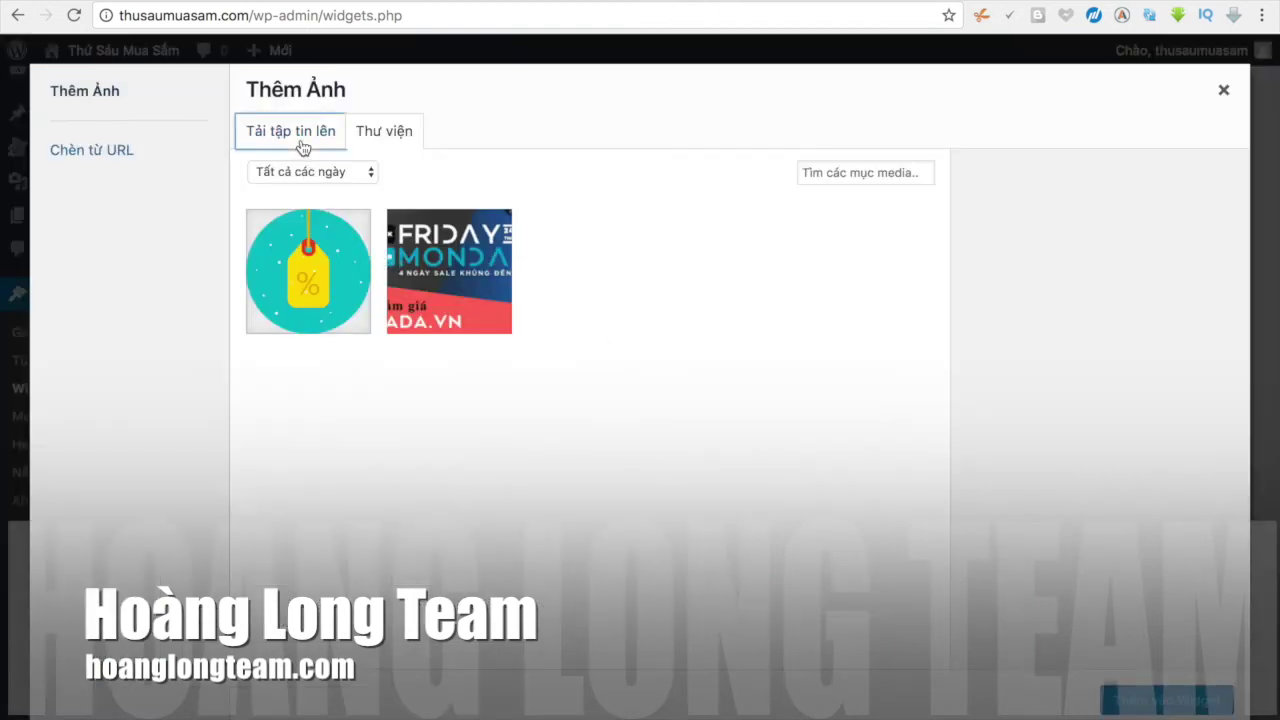
click(740, 421)
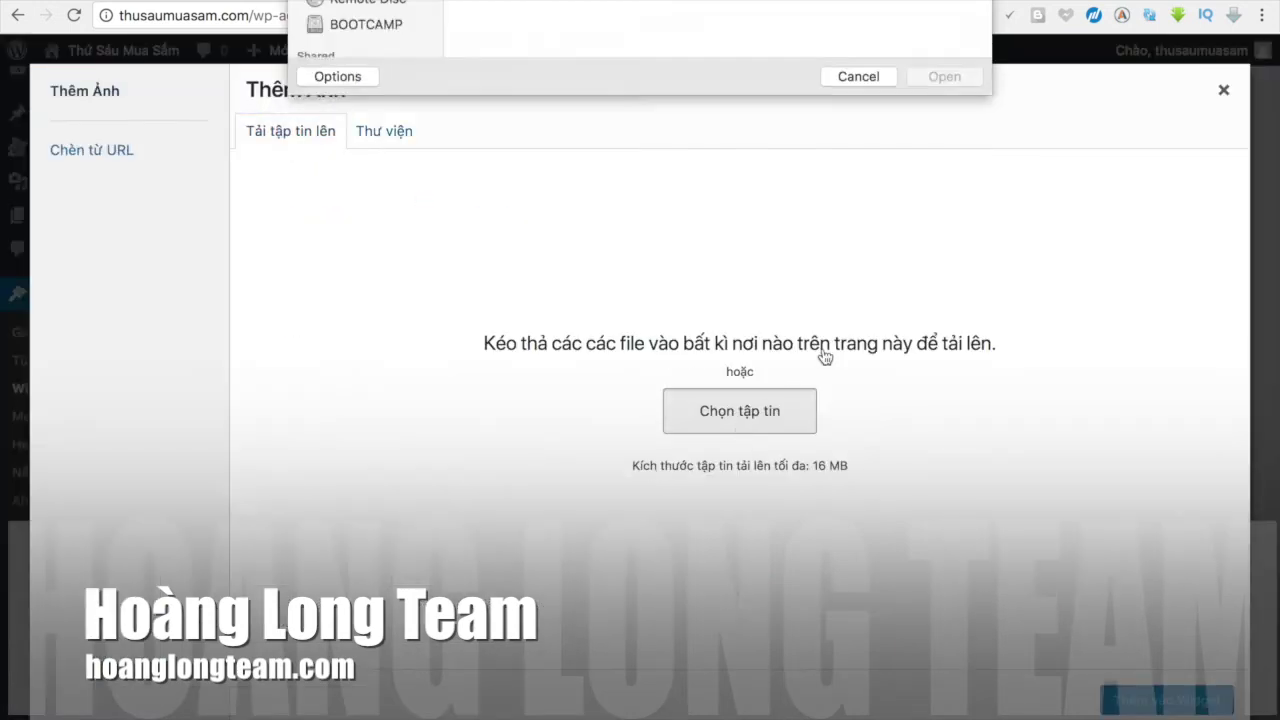
scroll(766, 272, down, 5)
scroll(766, 270, down, 5)
scroll(766, 268, down, 2)
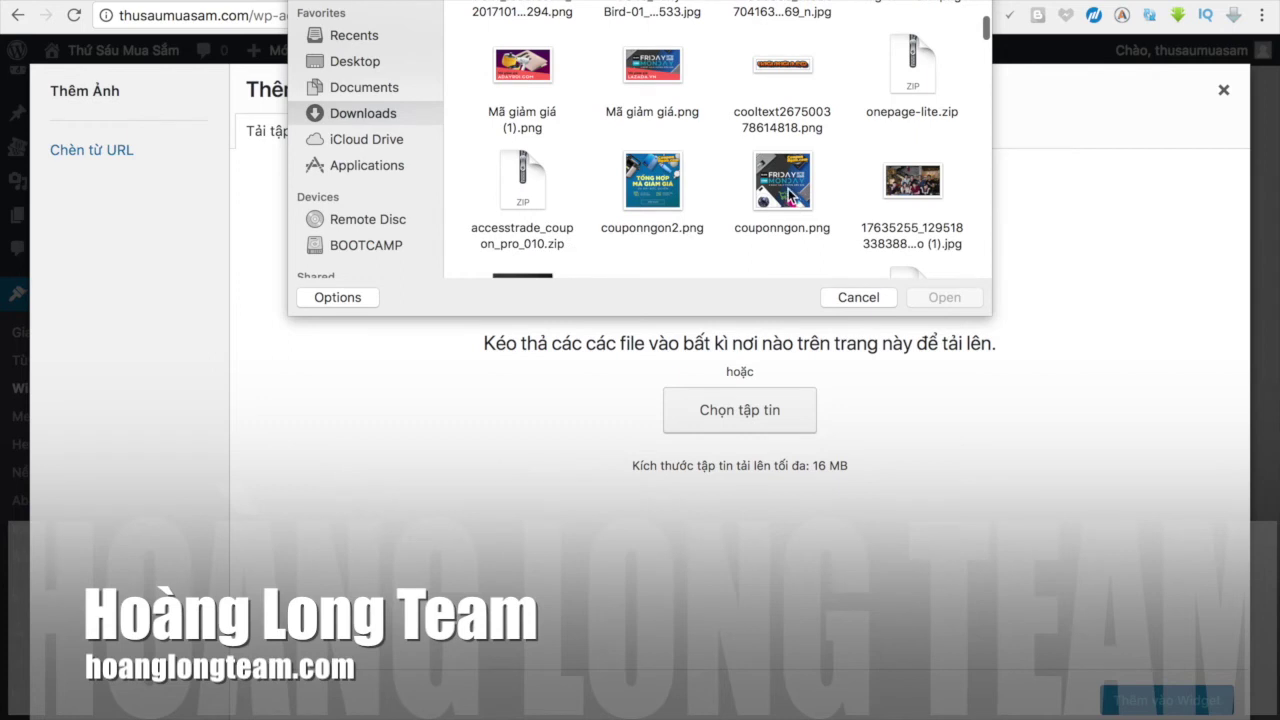
scroll(627, 198, down, 5)
scroll(627, 199, down, 5)
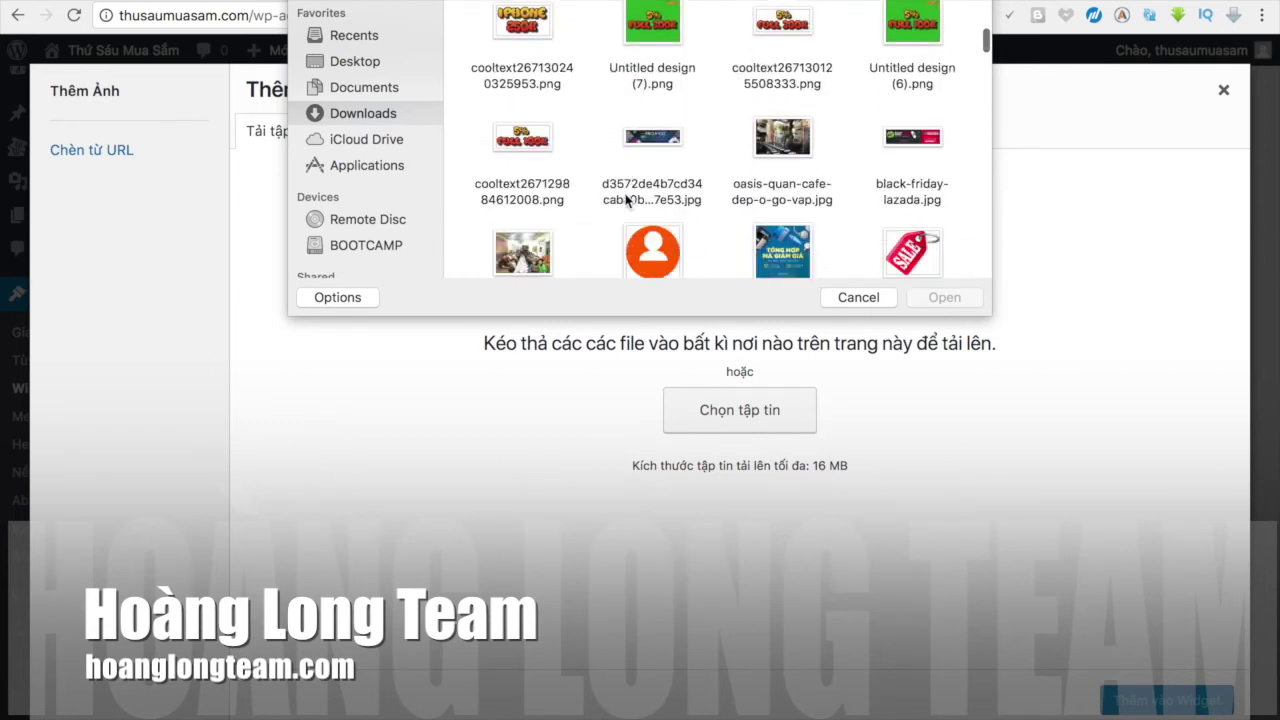
scroll(627, 199, down, 2)
click(790, 197)
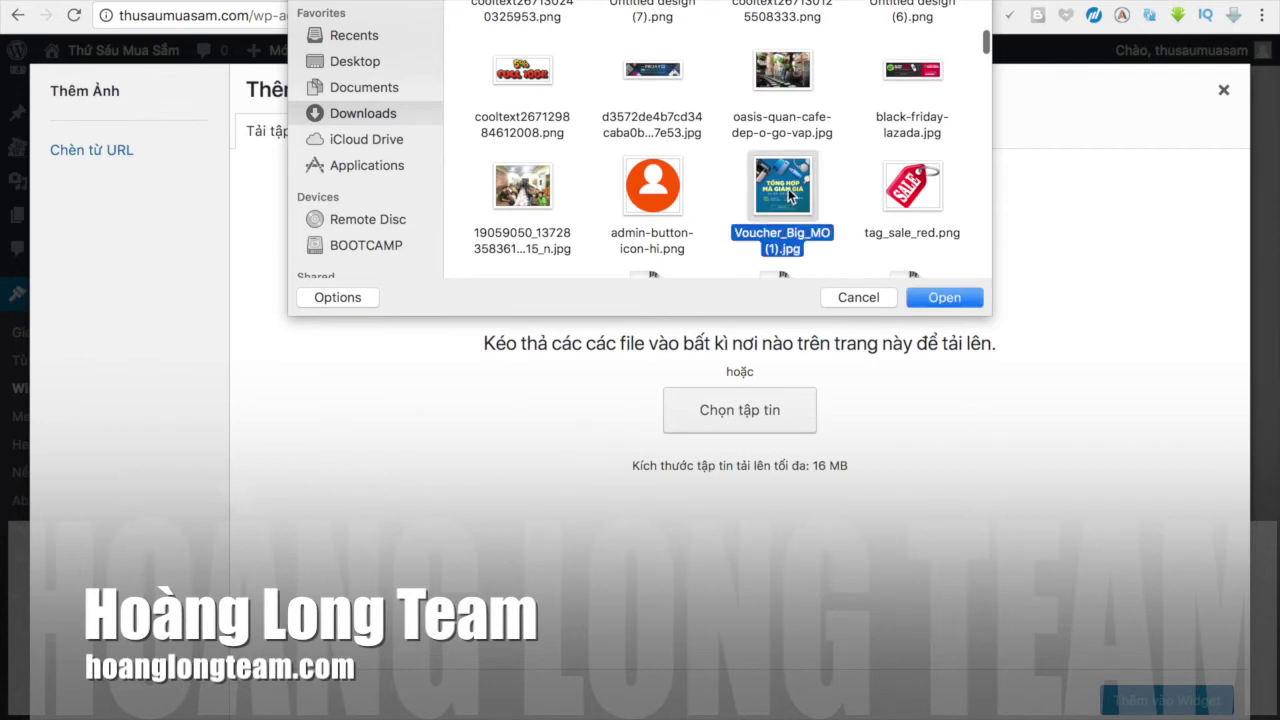
click(944, 298)
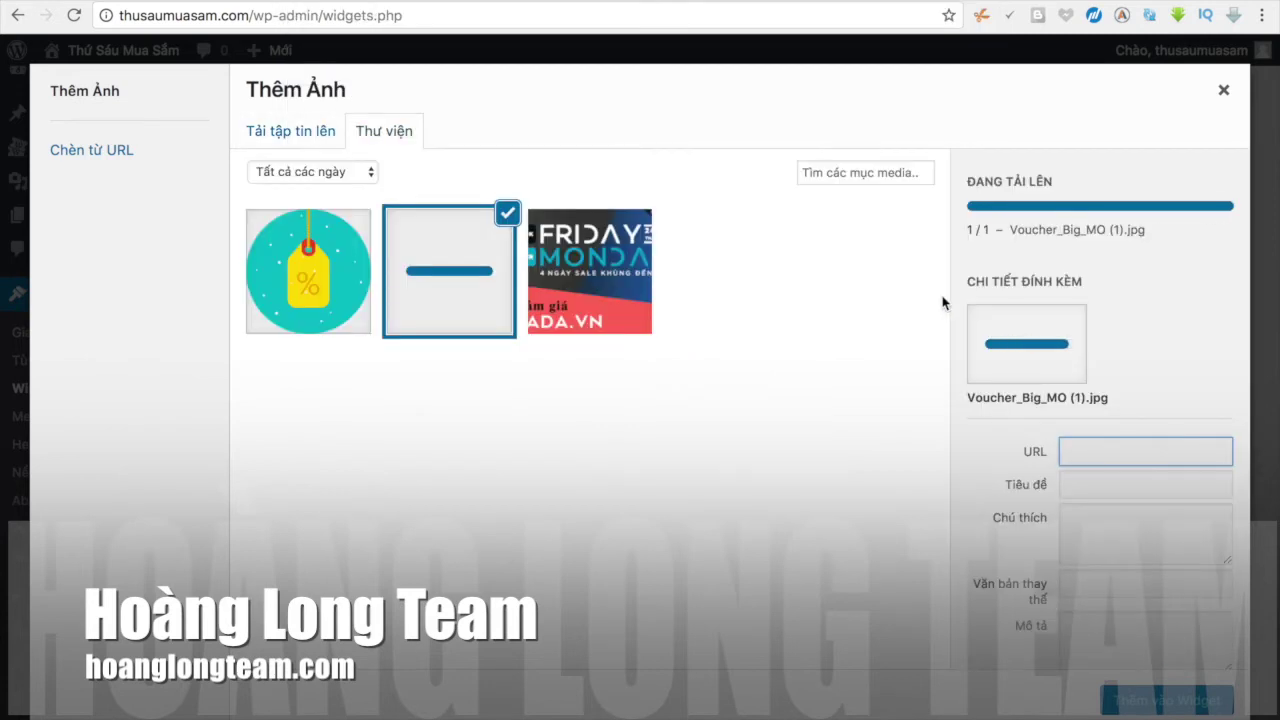
click(1155, 701)
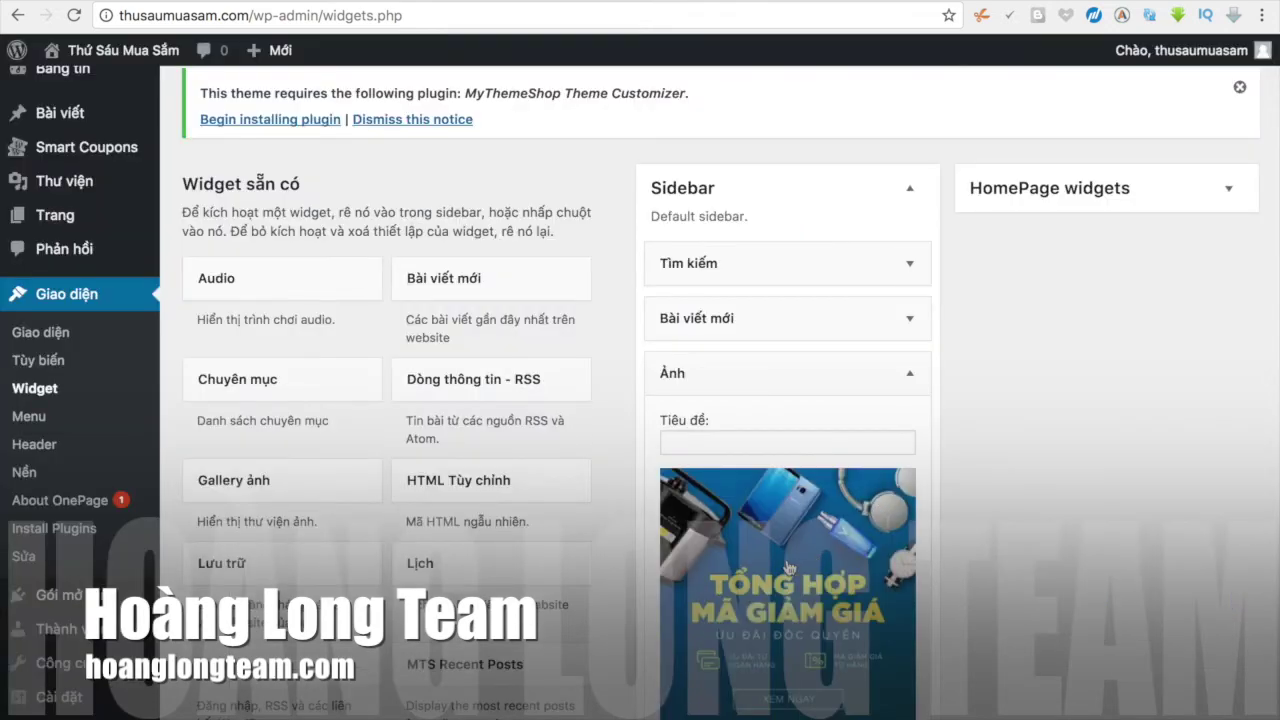
Step: Open the sidebar image's details and set its link type to a custom URL ("URL tùy chỉnh")
scroll(881, 503, down, 3)
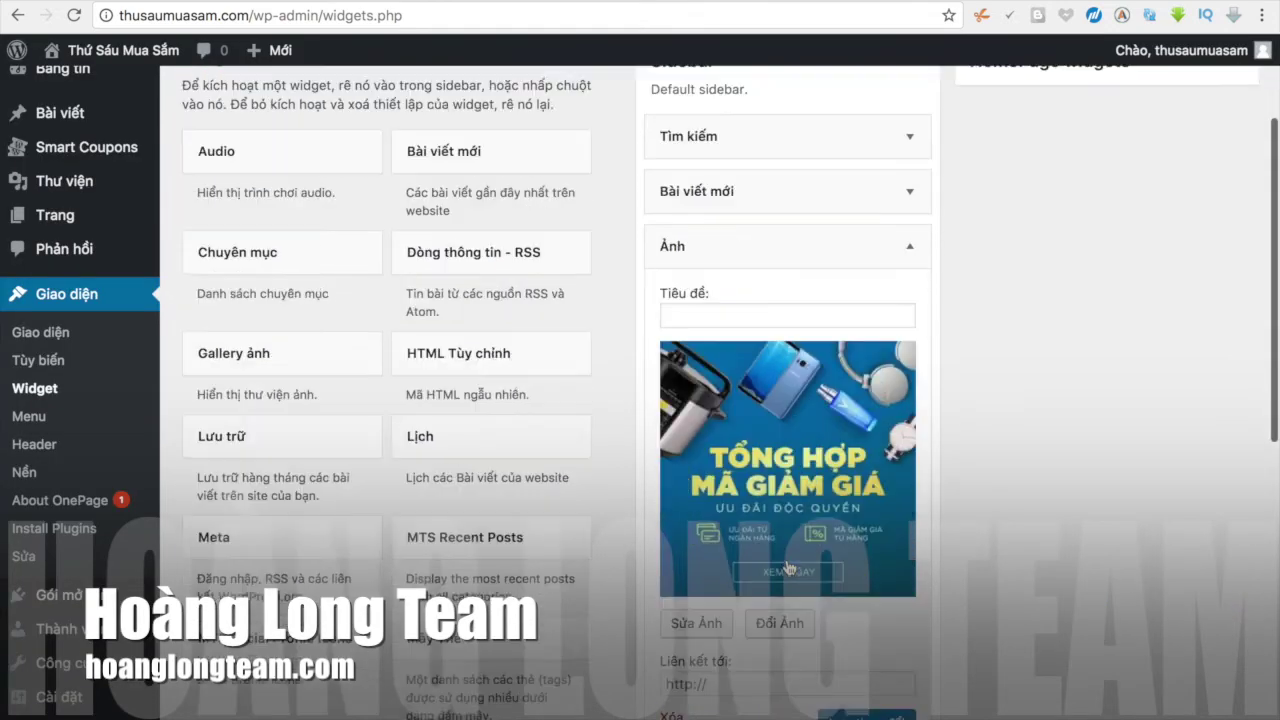
click(697, 623)
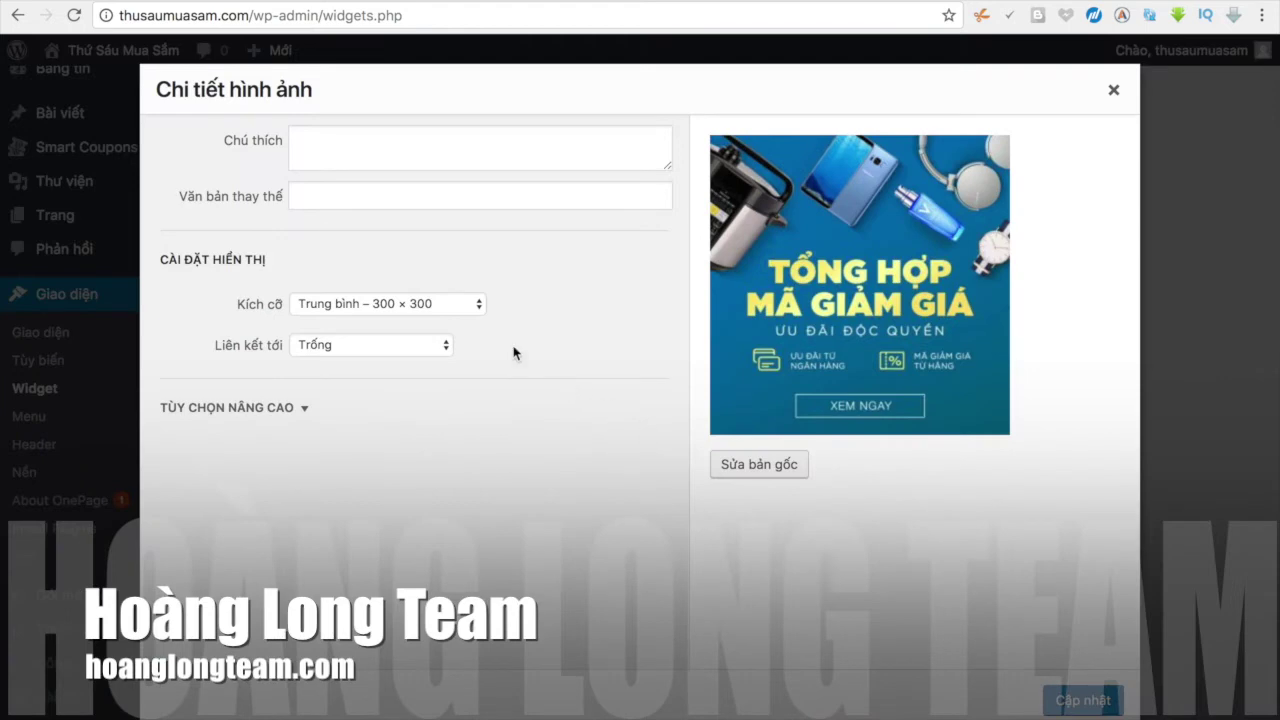
click(376, 345)
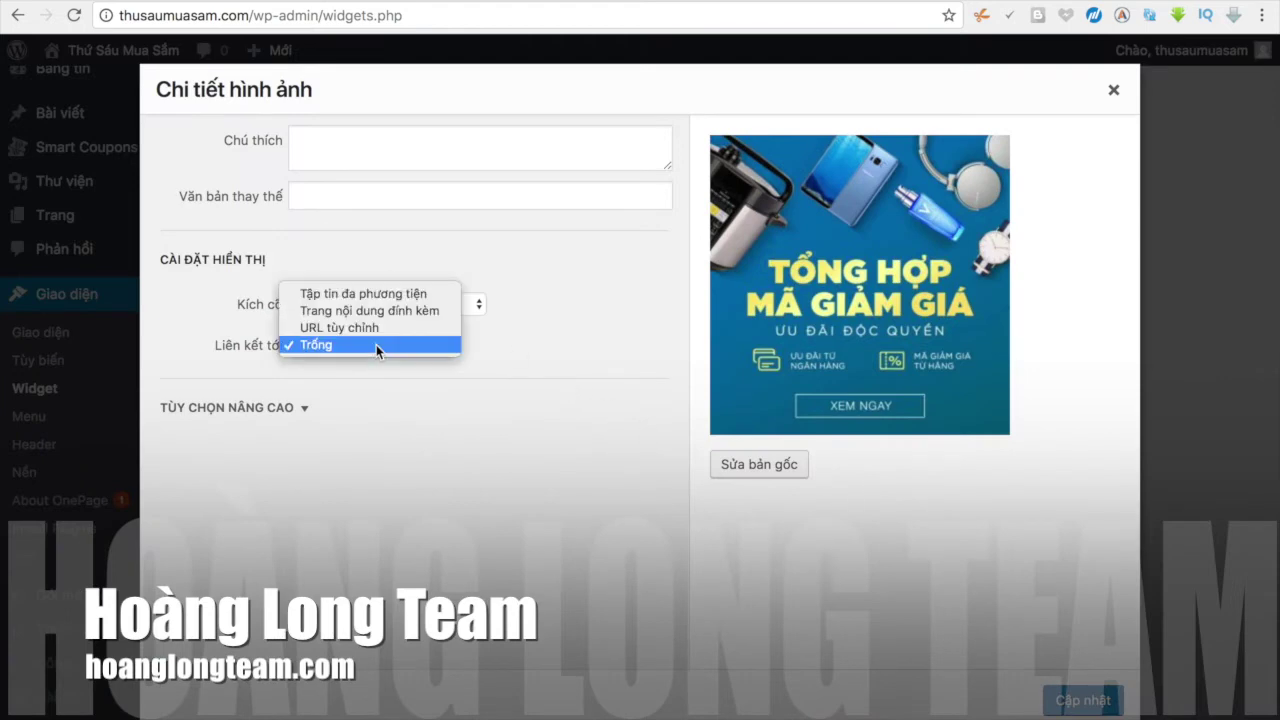
click(420, 330)
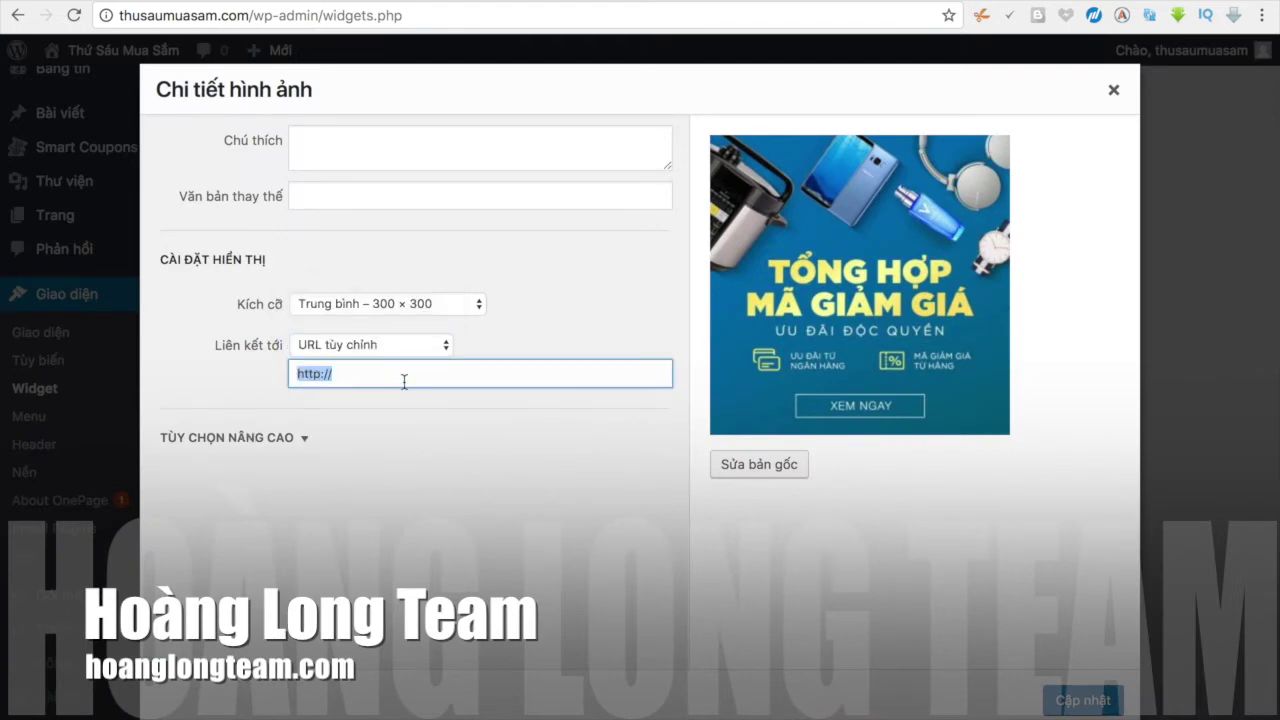
Step: Open lazada.vn in a new browser tab and go to its "Mã giảm giá" page
key(super+t)
text(la)
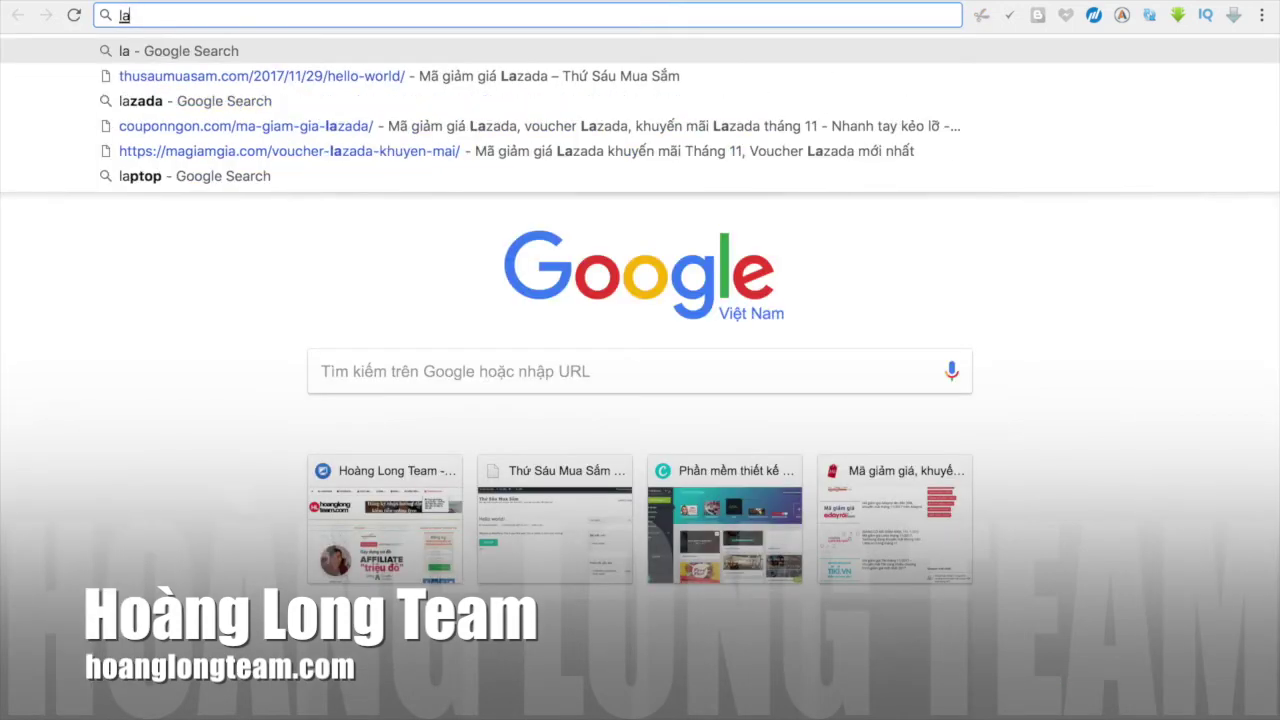
key(Down)
key(Down)
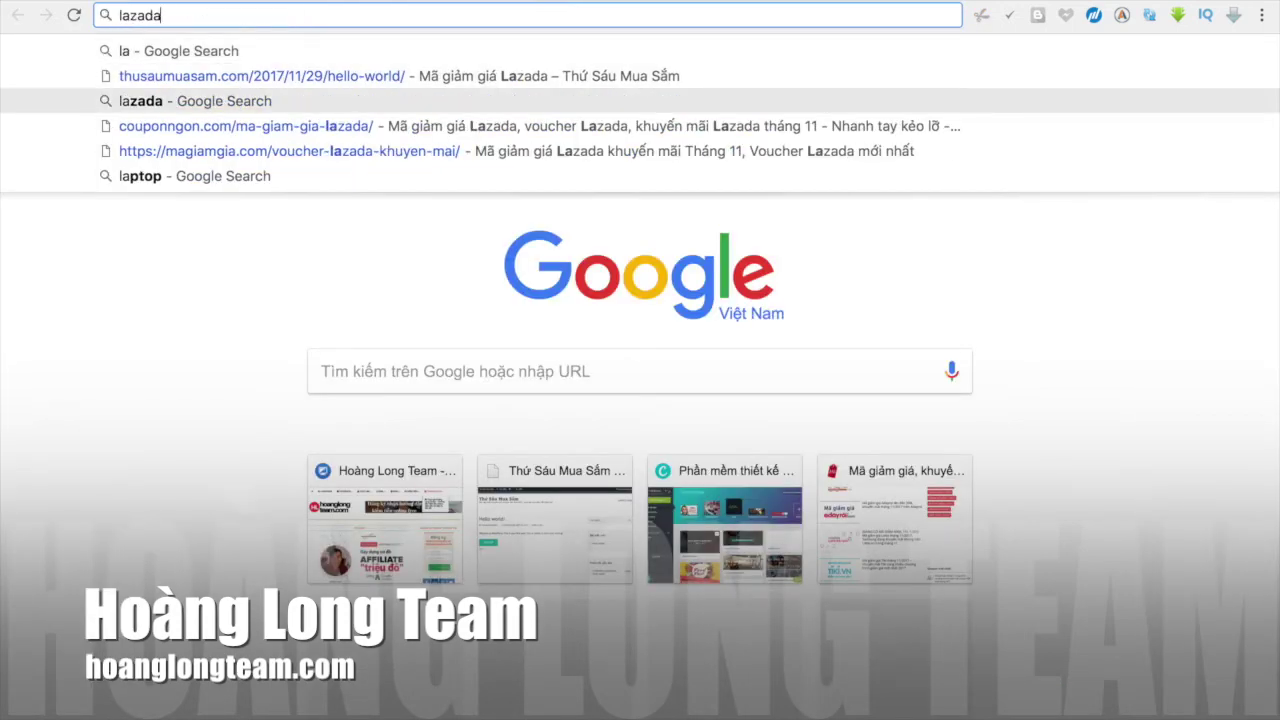
text(.vn)
key(Return)
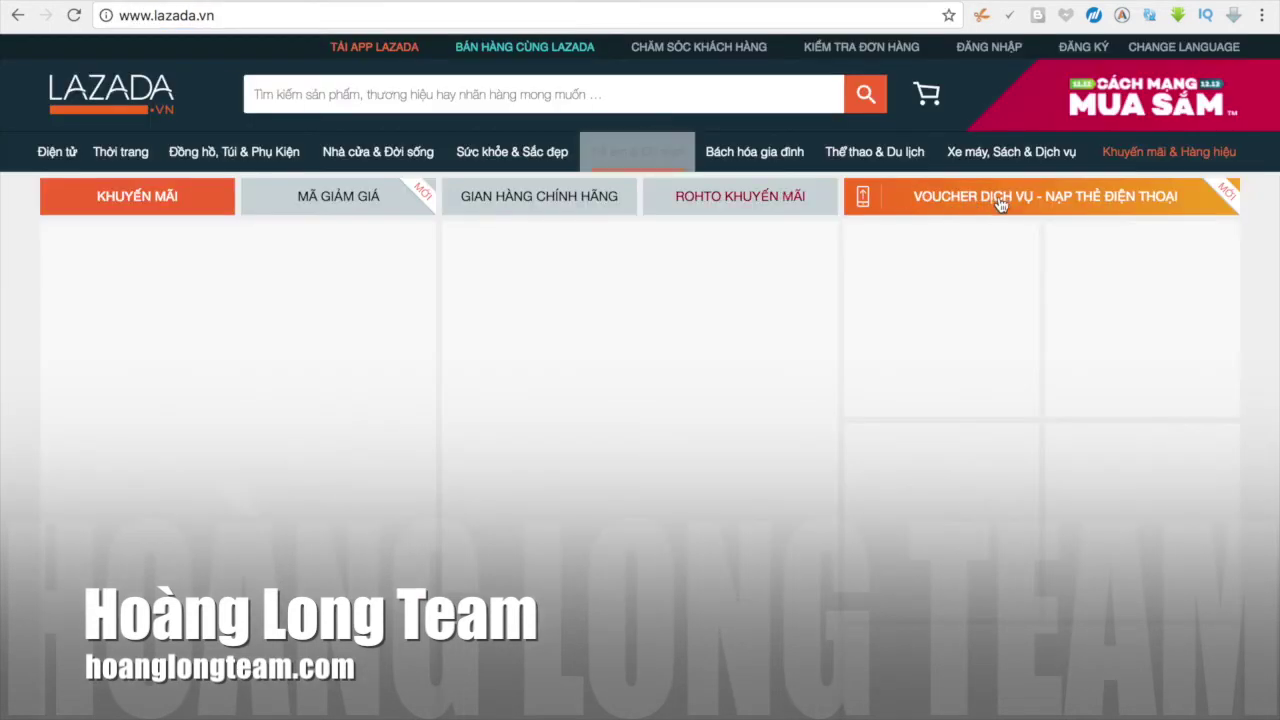
click(350, 200)
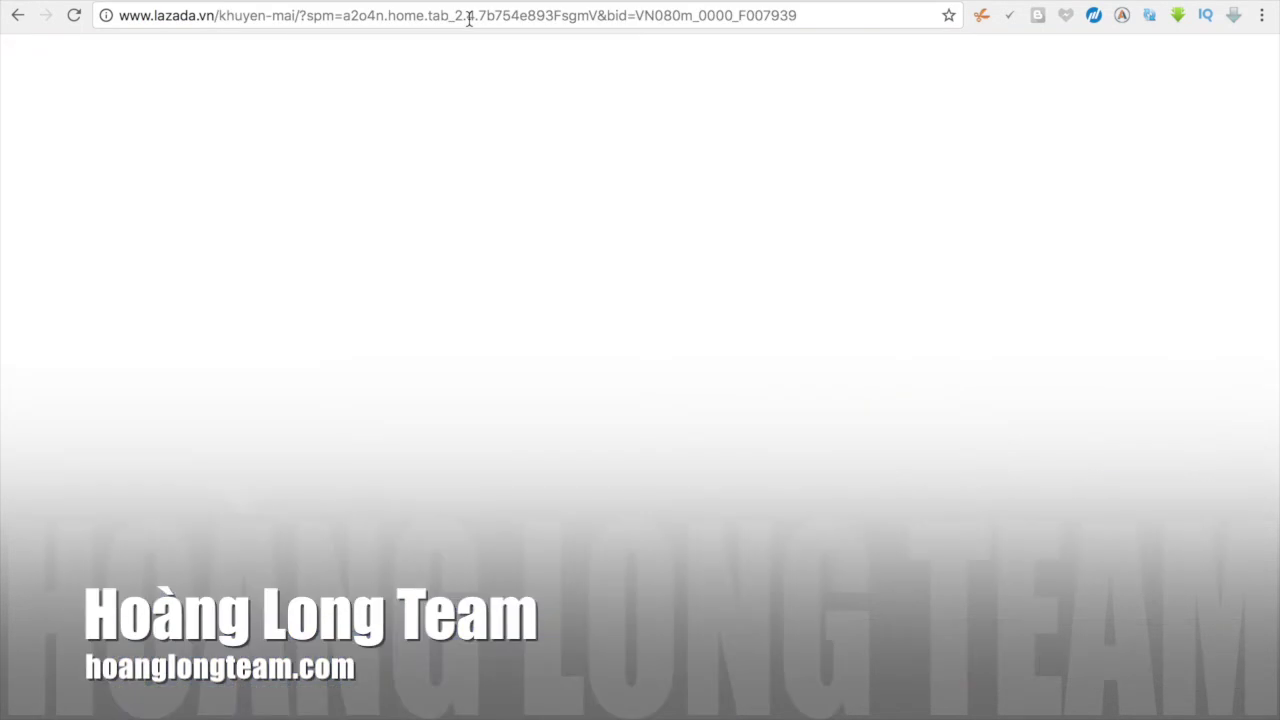
click(432, 16)
click(300, 15)
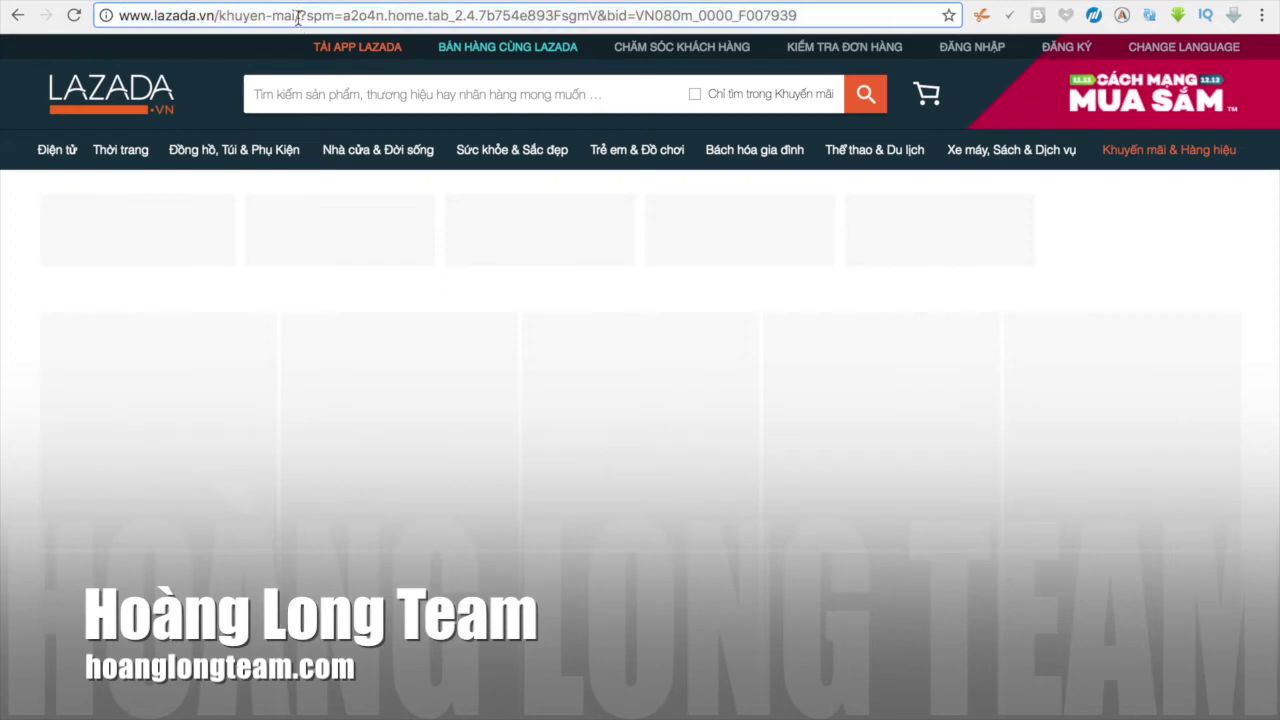
drag(298, 16, 106, 18)
key(super+c)
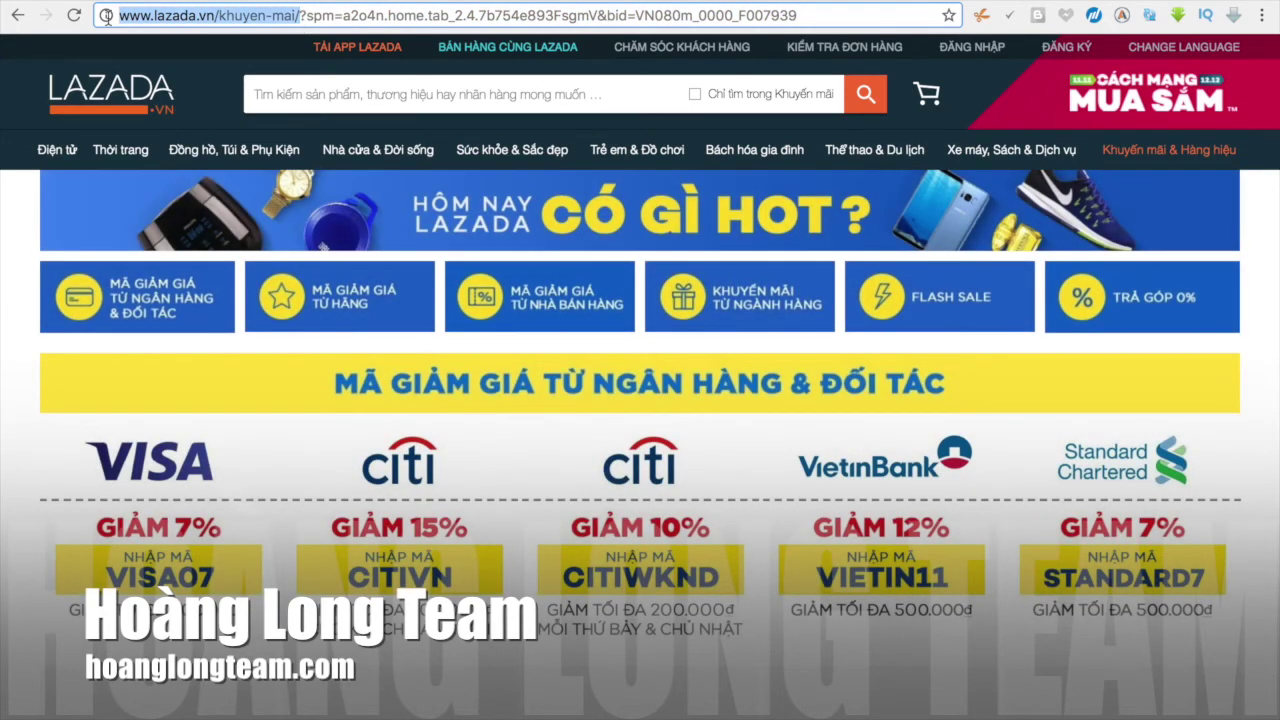
click(299, 16)
drag(300, 17, 116, 20)
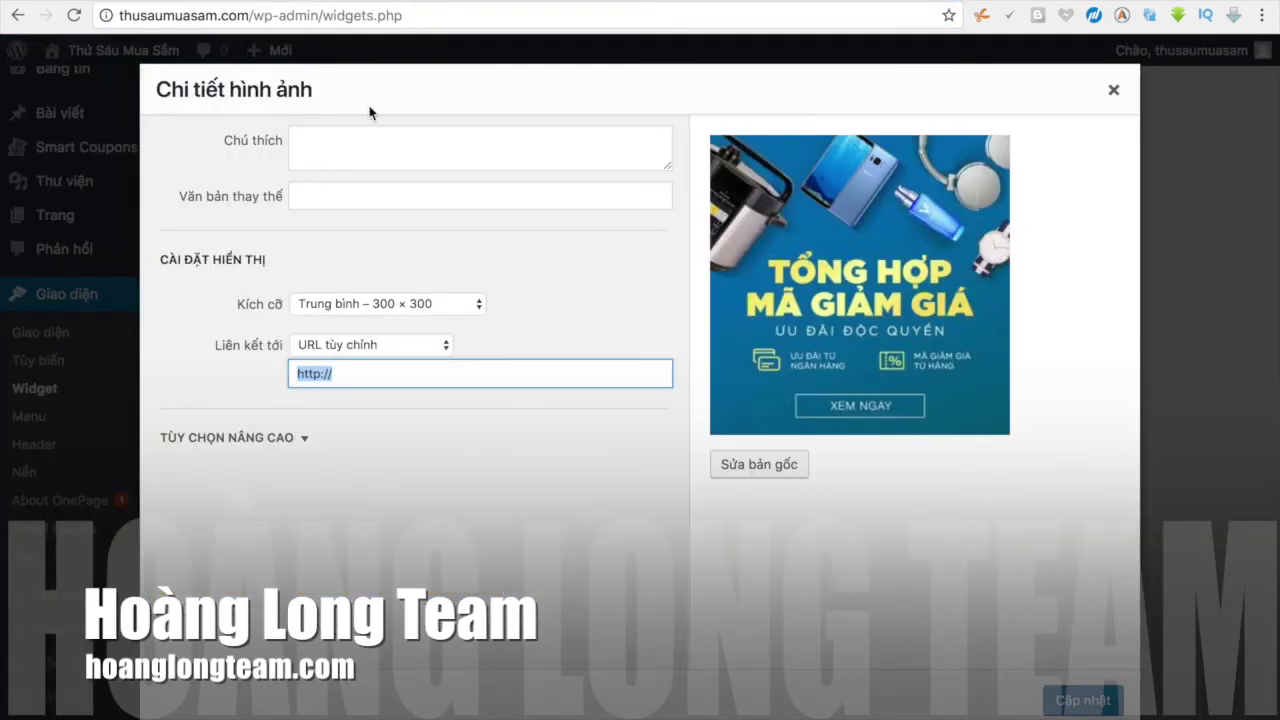
key(super+v)
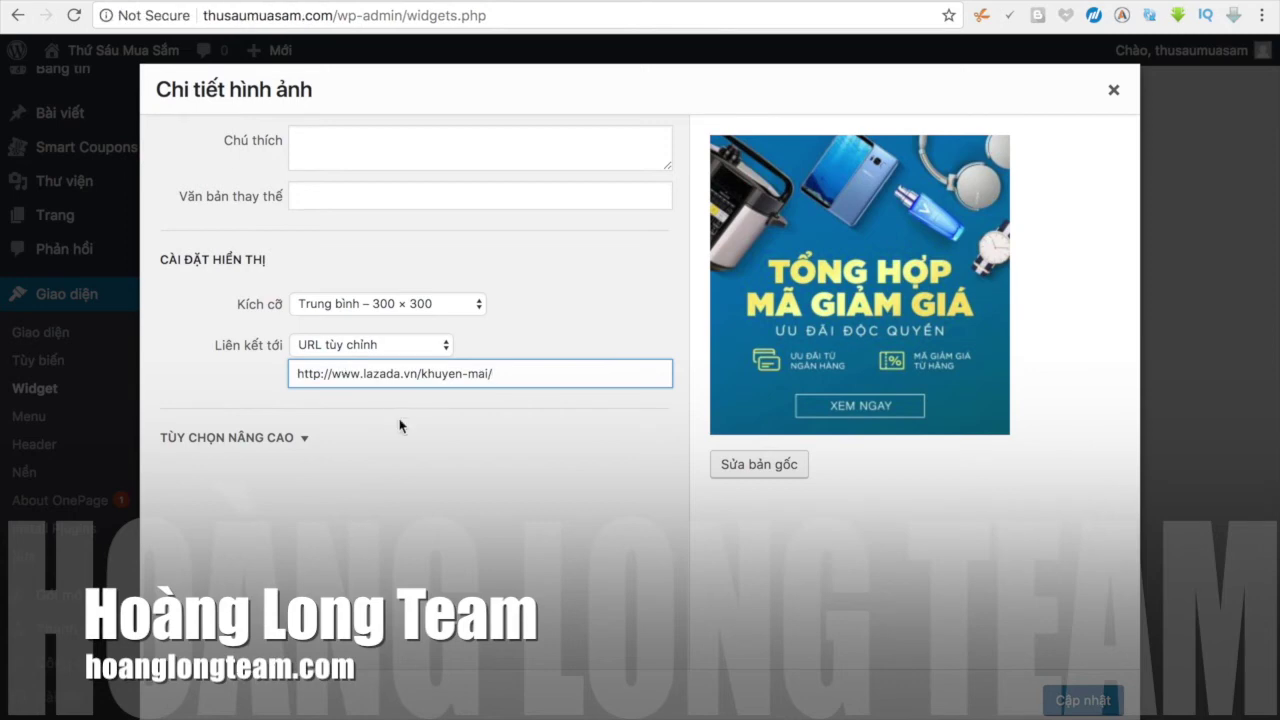
click(307, 440)
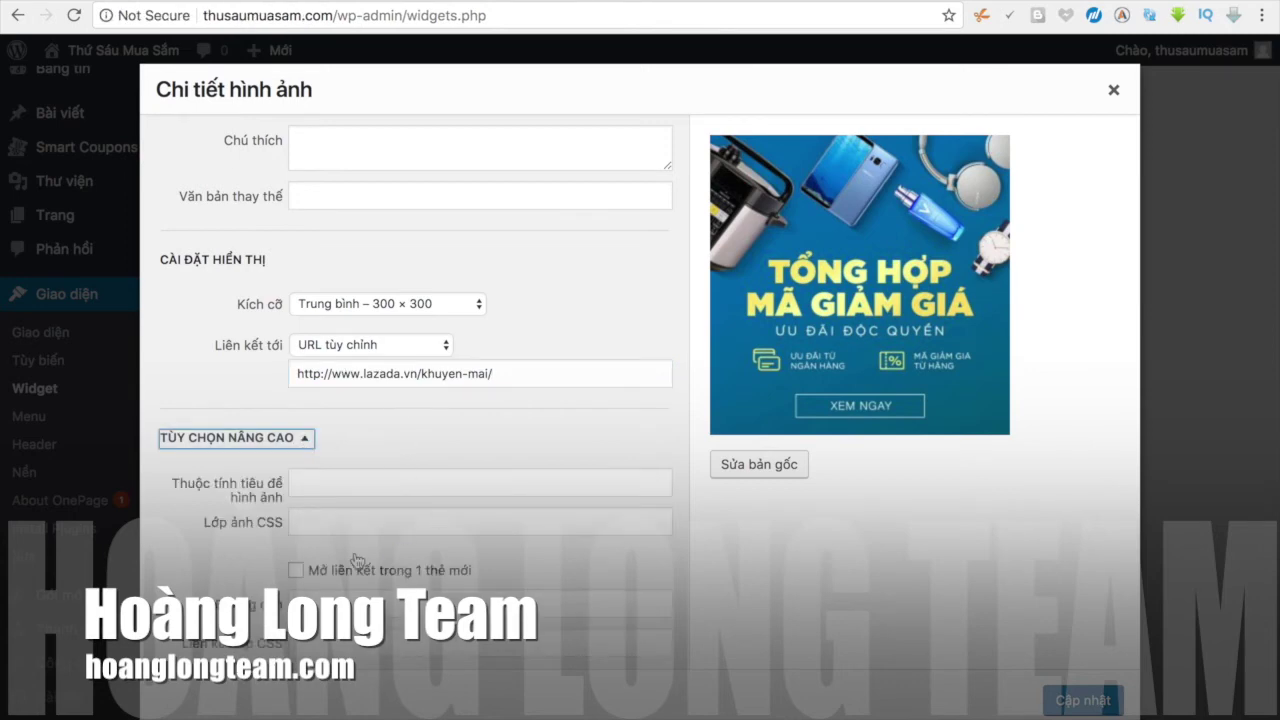
click(297, 571)
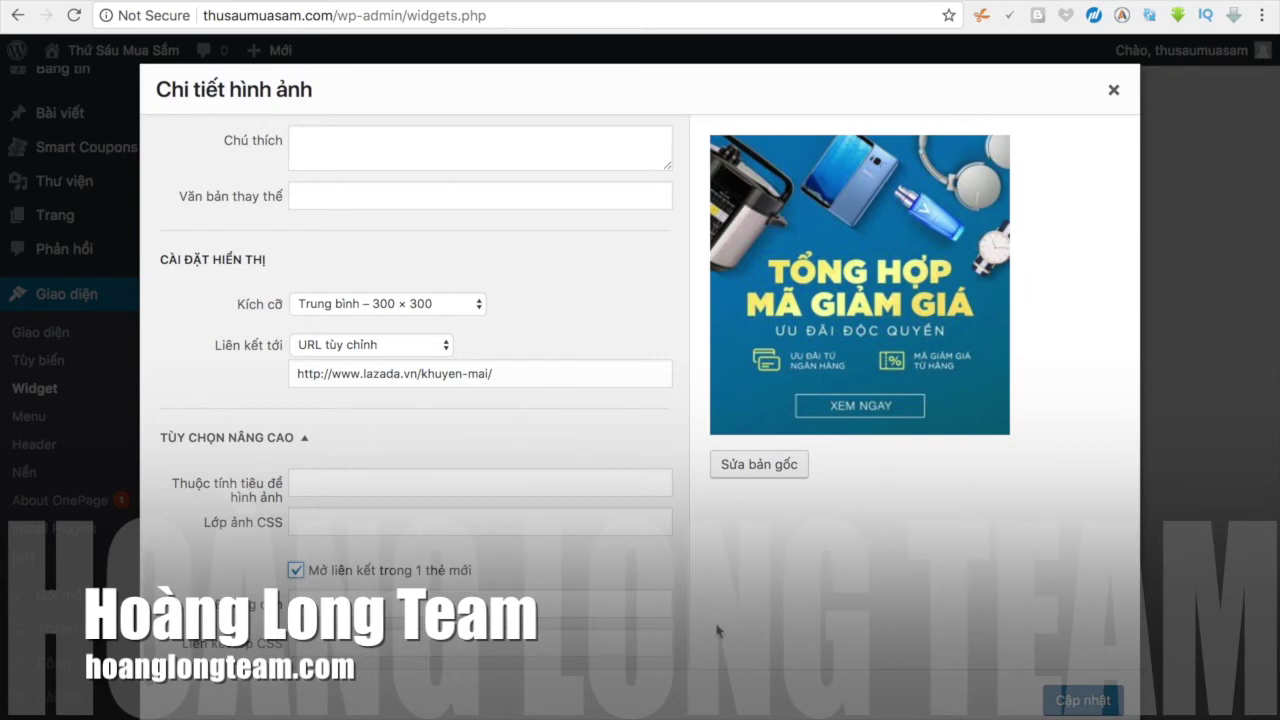
click(1084, 700)
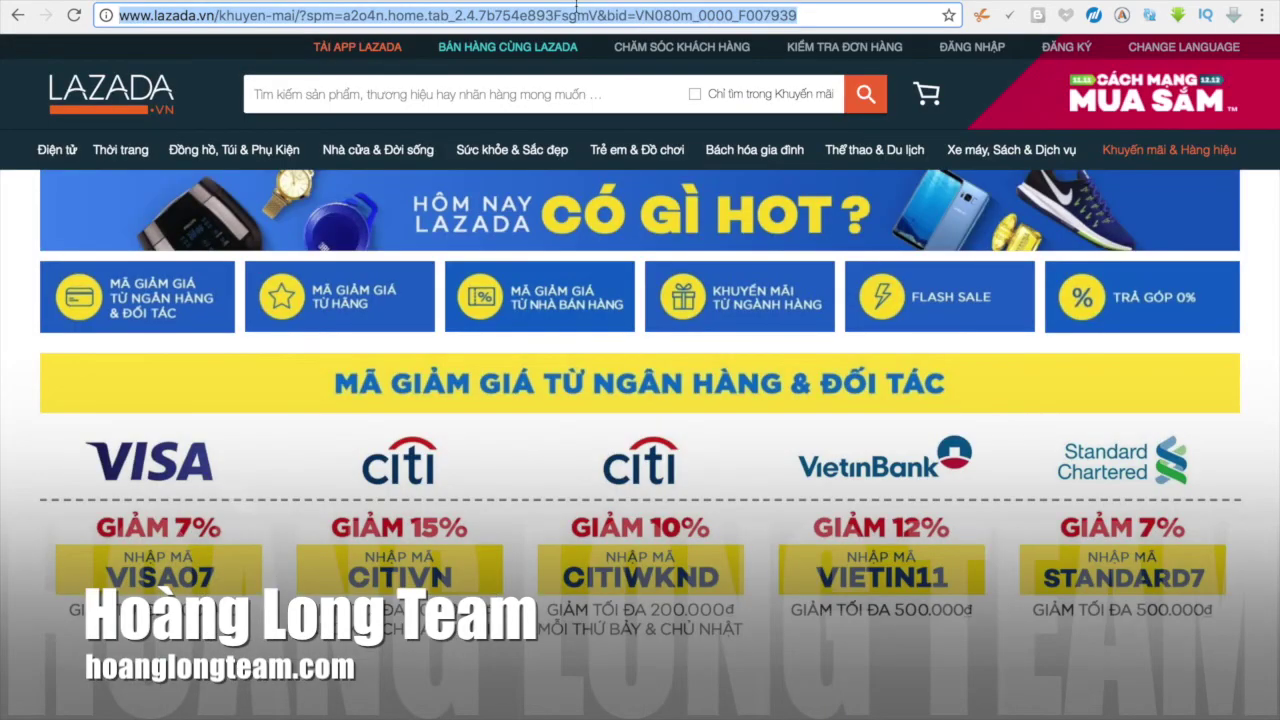
Step: Open thusaumuasam.com and check the promotional image in the sidebar of the Lazada coupon post
text(th)
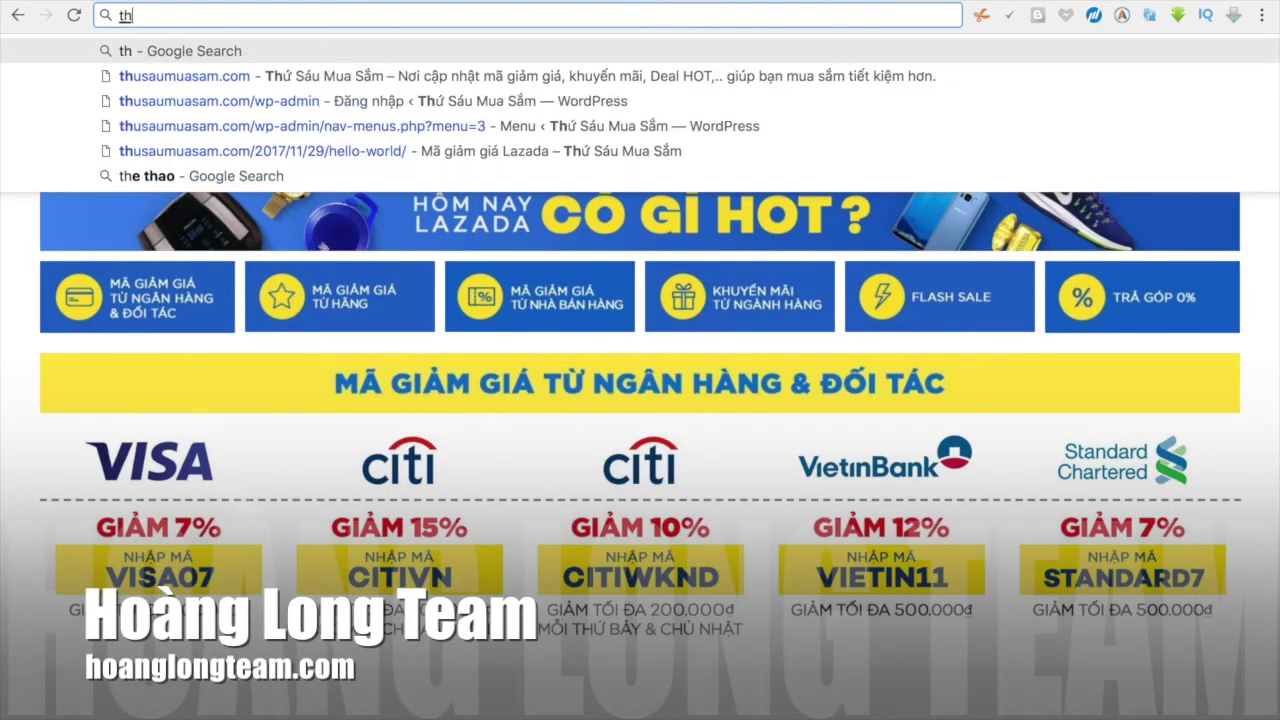
key(Down)
key(Return)
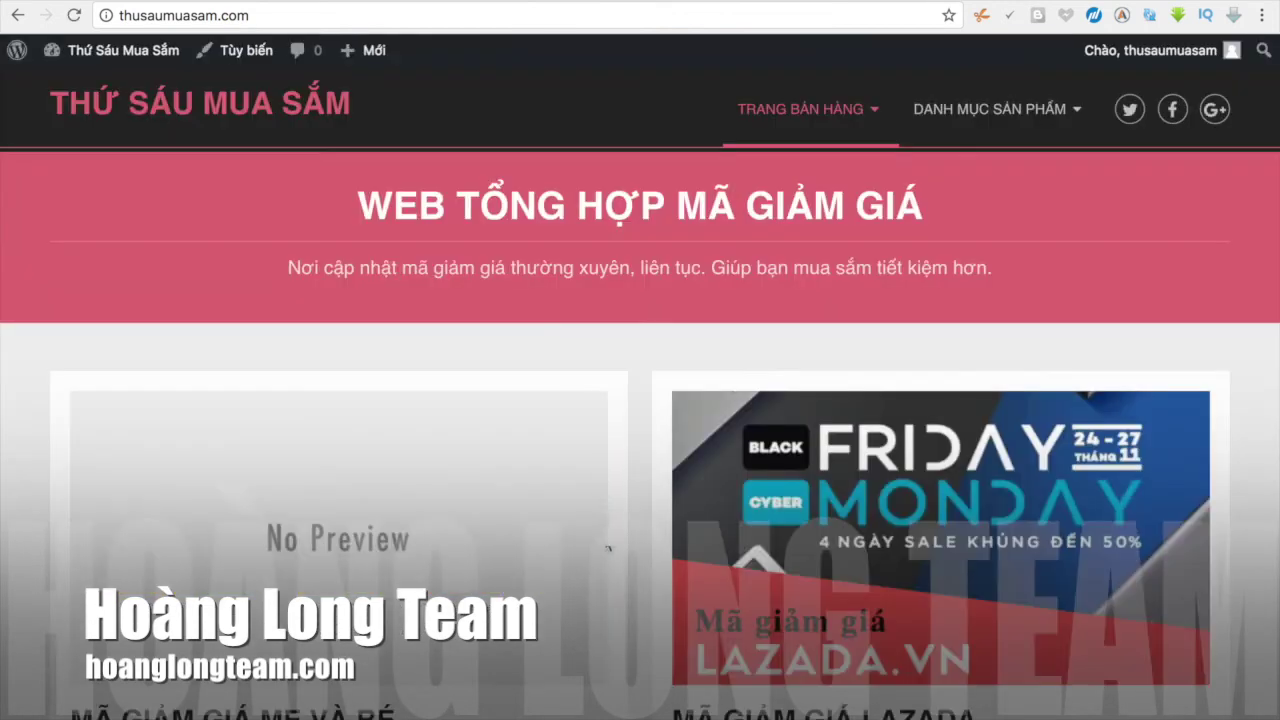
scroll(790, 578, down, 3)
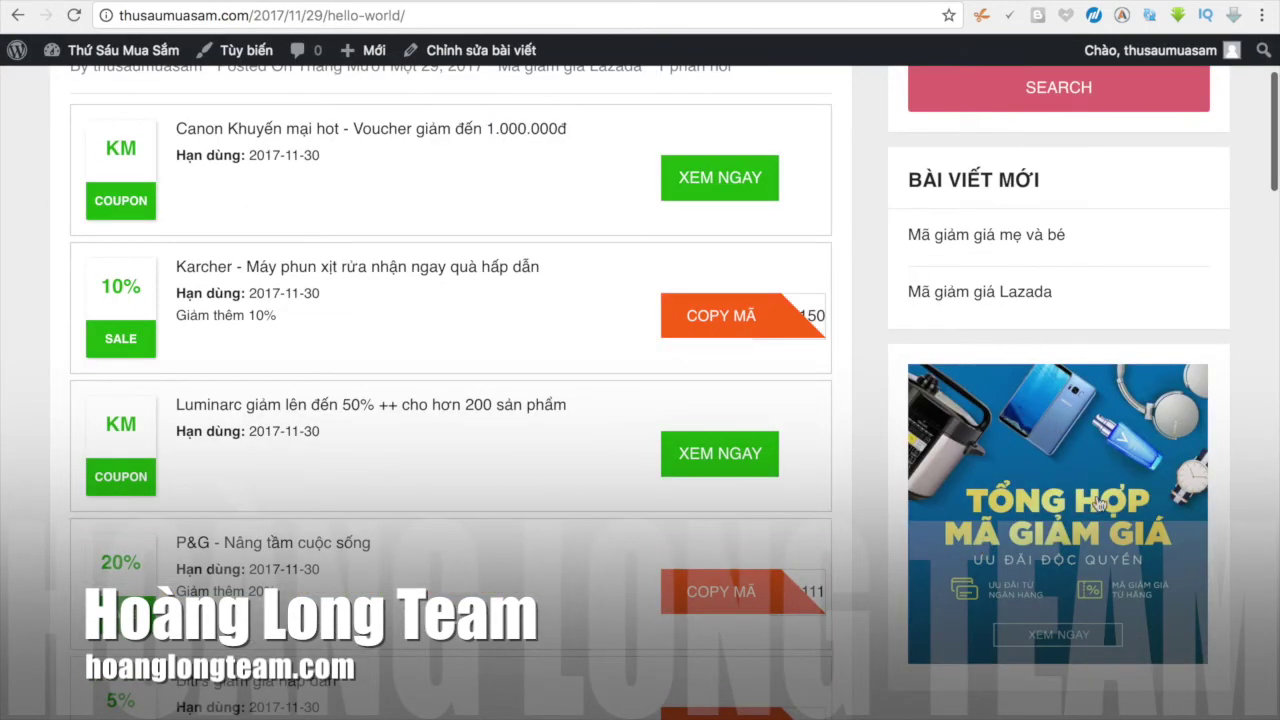
scroll(1100, 505, down, 3)
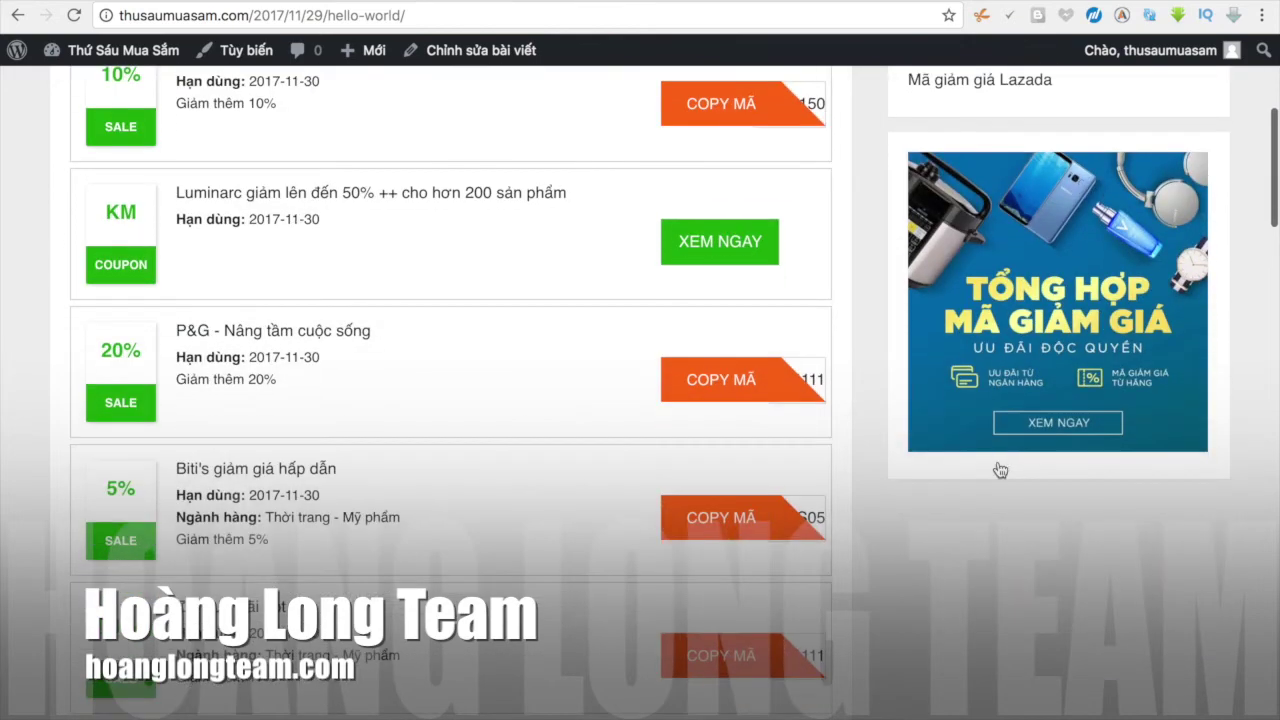
scroll(988, 376, up, 3)
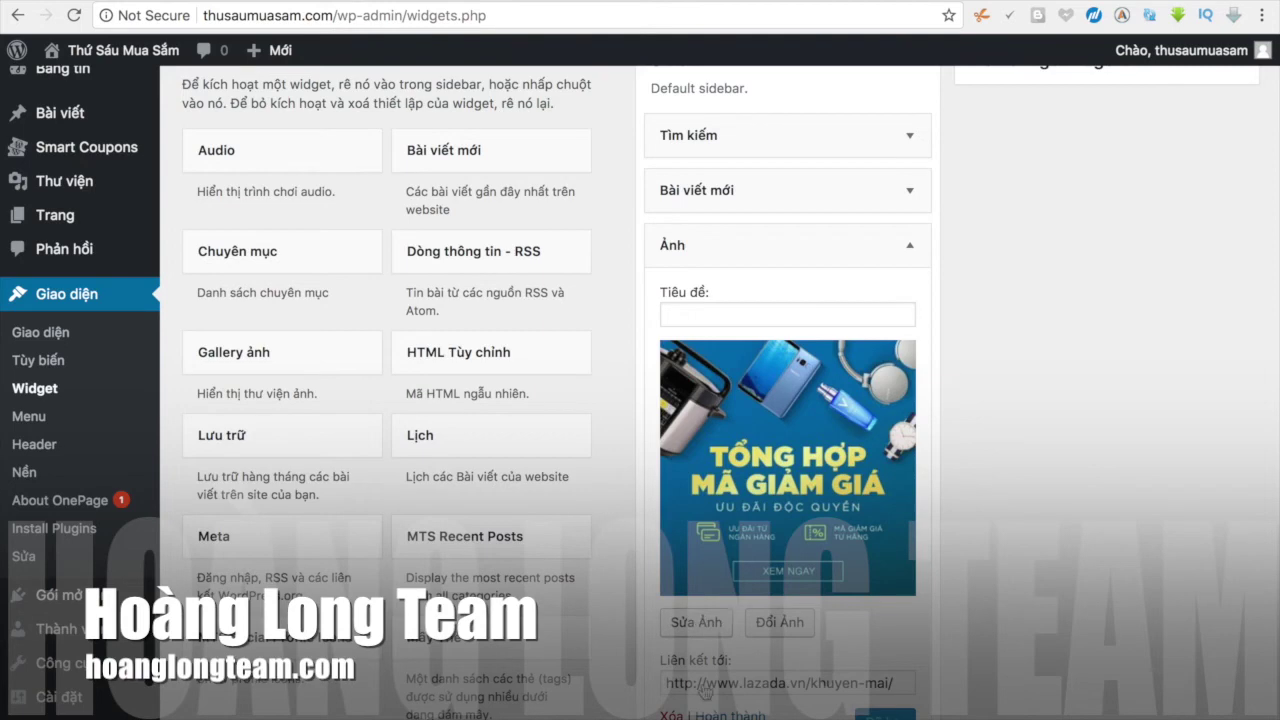
Step: Collapse the existing image widget and add a second image widget ("Ảnh") to the Sidebar area
click(909, 245)
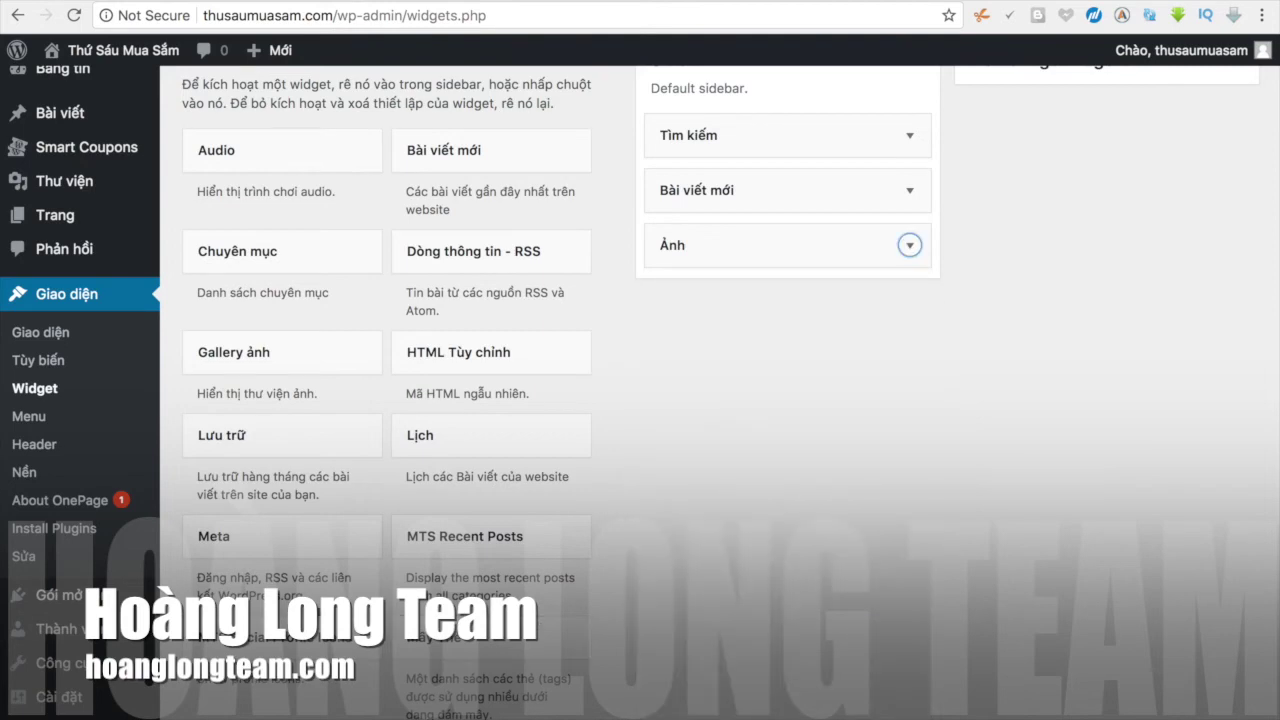
scroll(909, 245, down, 3)
scroll(328, 695, down, 2)
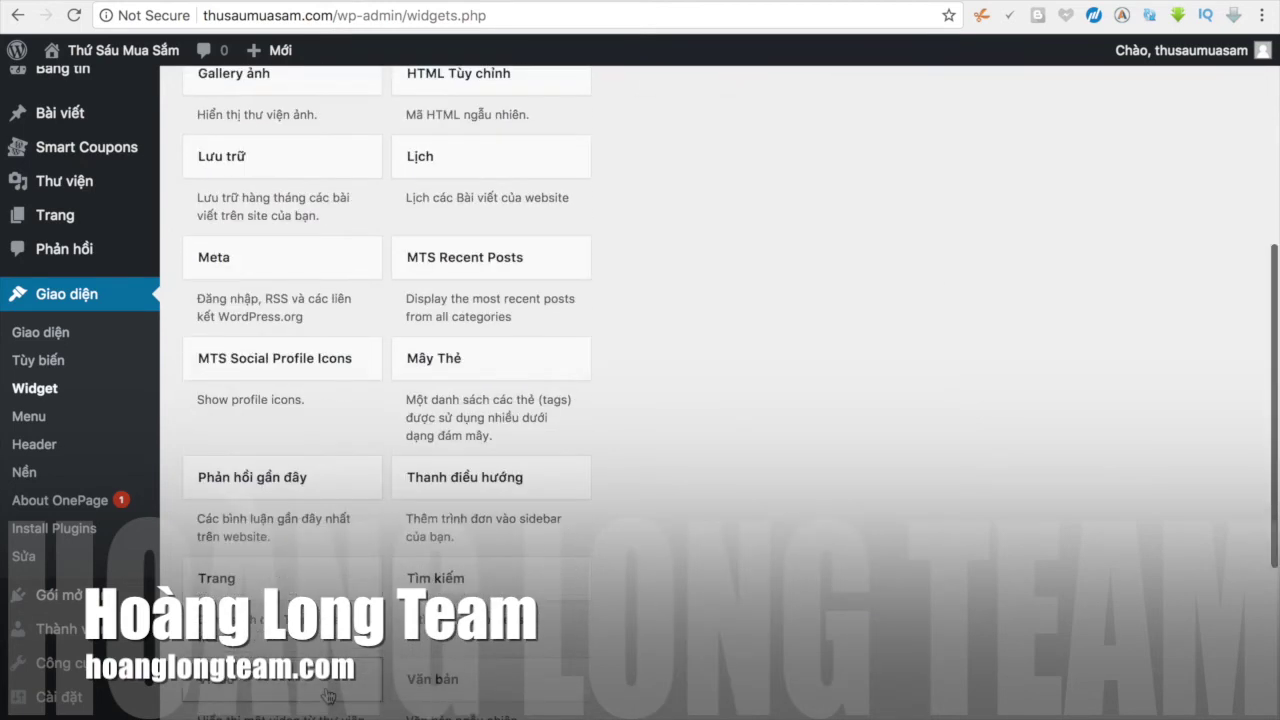
scroll(330, 695, down, 4)
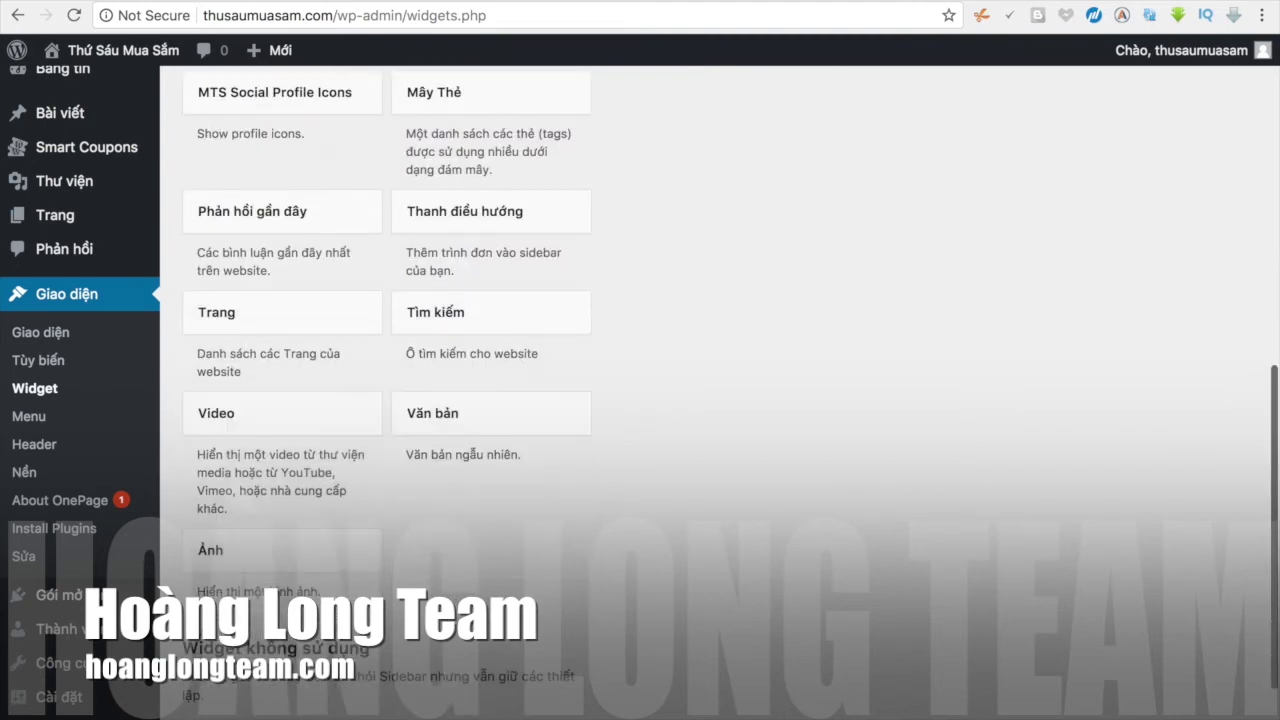
click(342, 570)
click(307, 714)
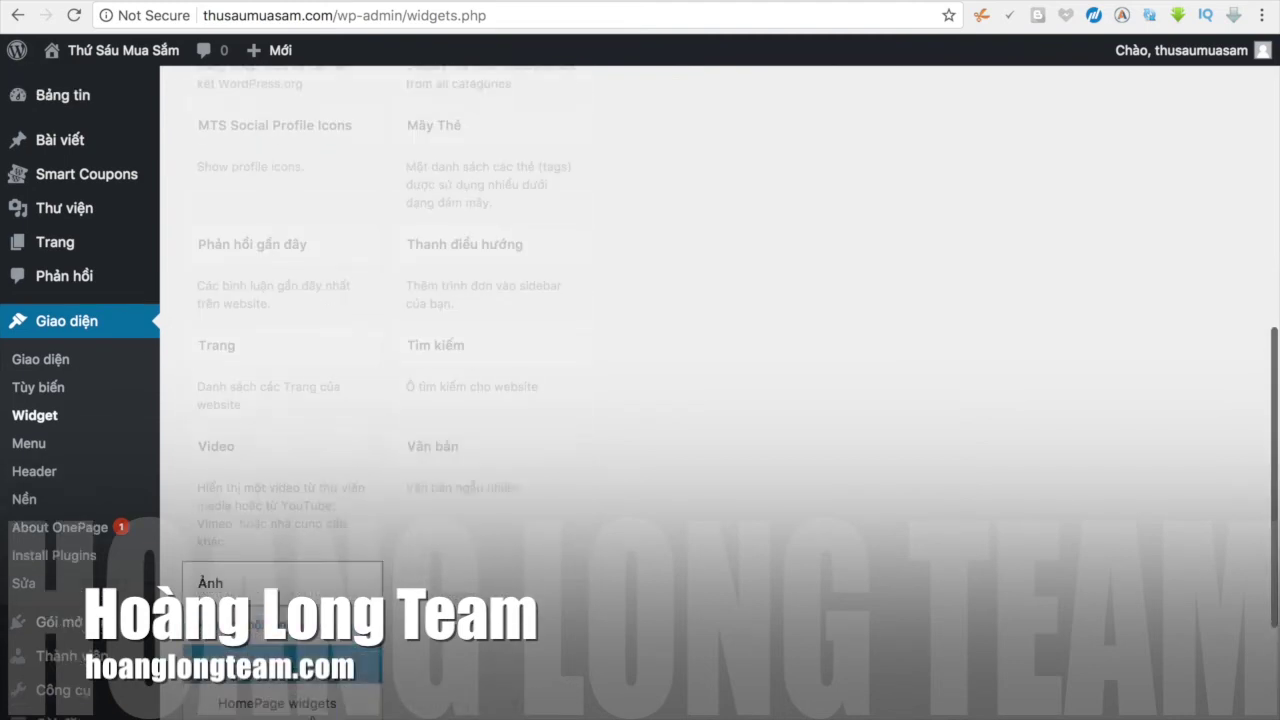
Step: Upload couponngon.png from the Downloads folder and add it to the new sidebar image widget
click(702, 590)
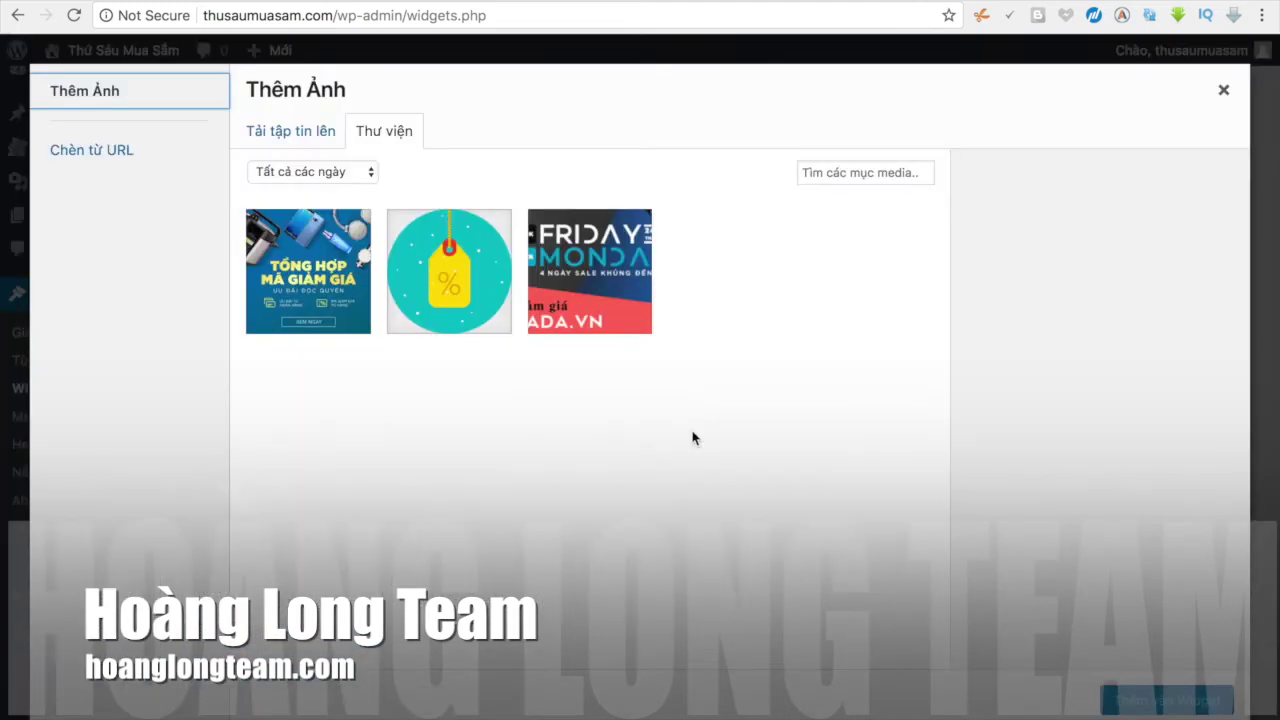
click(307, 140)
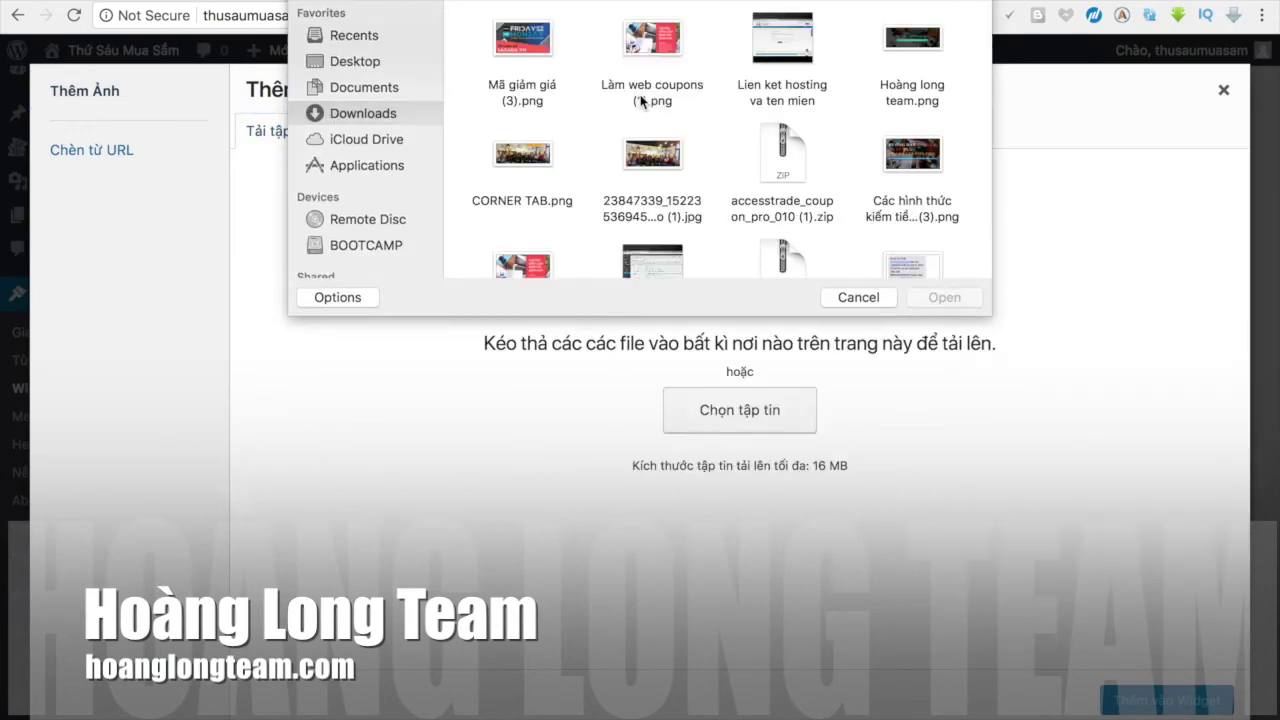
scroll(645, 220, down, 10)
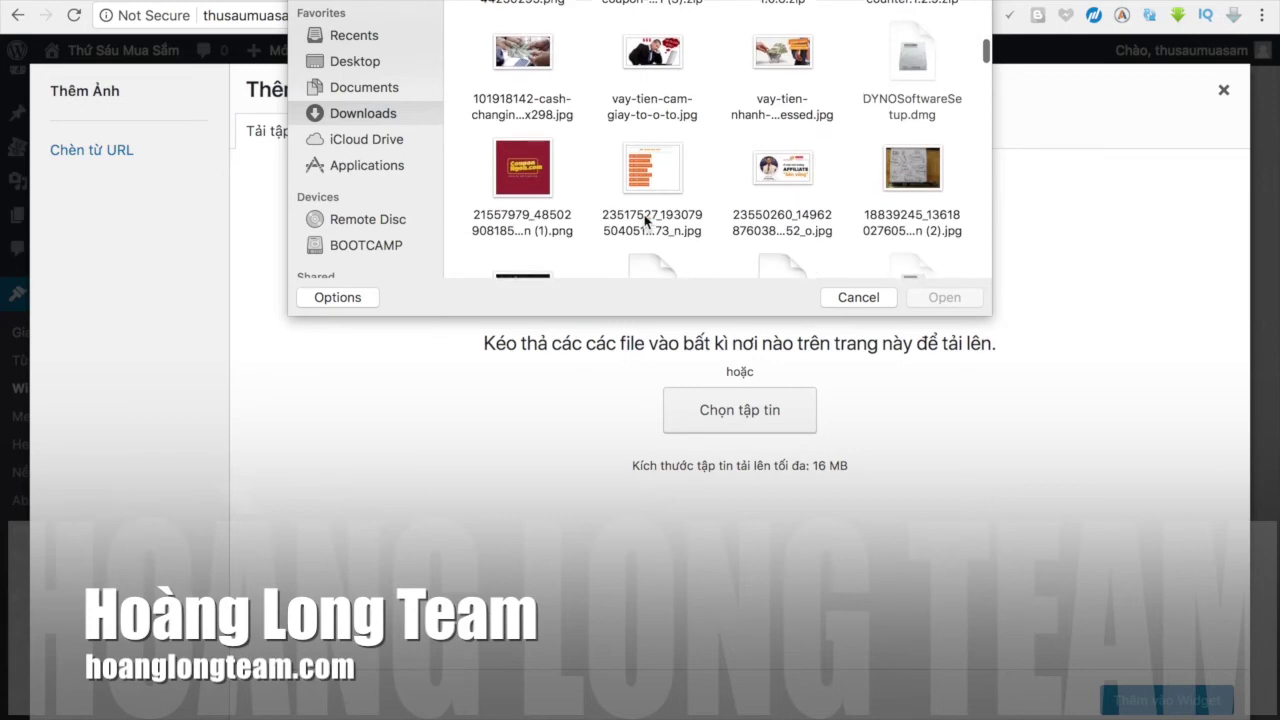
scroll(645, 220, down, 10)
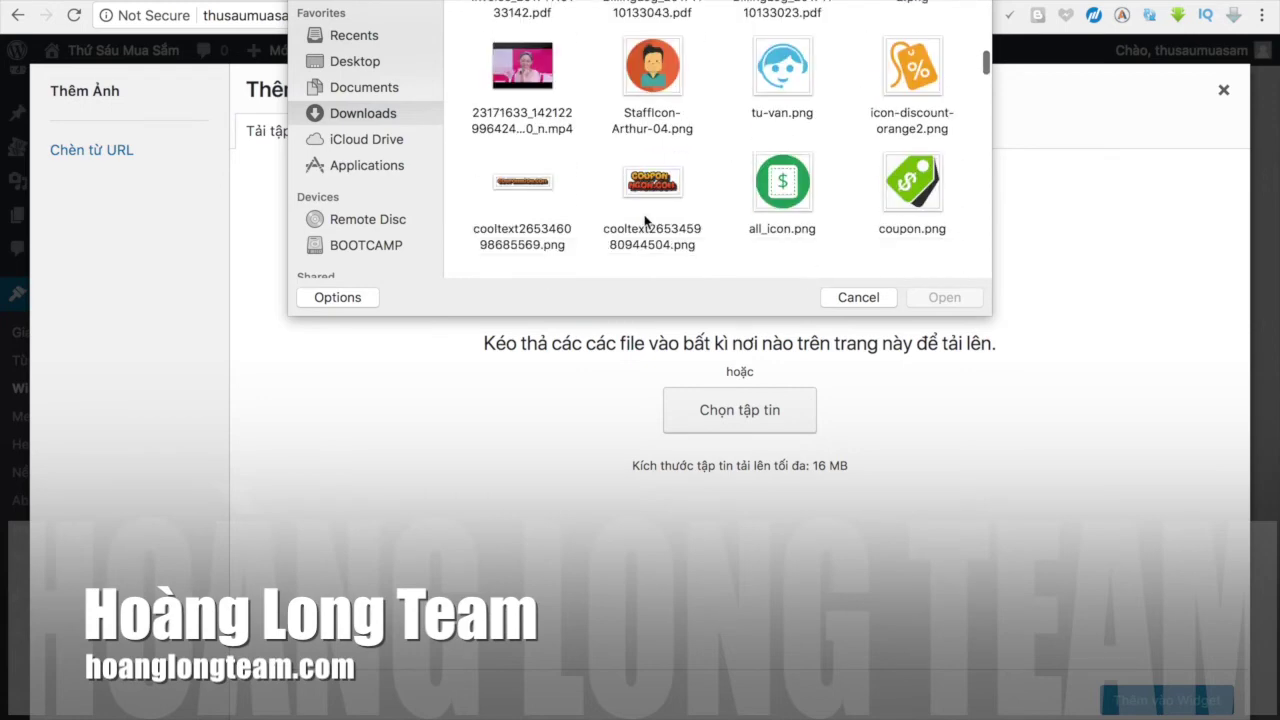
scroll(645, 221, down, 10)
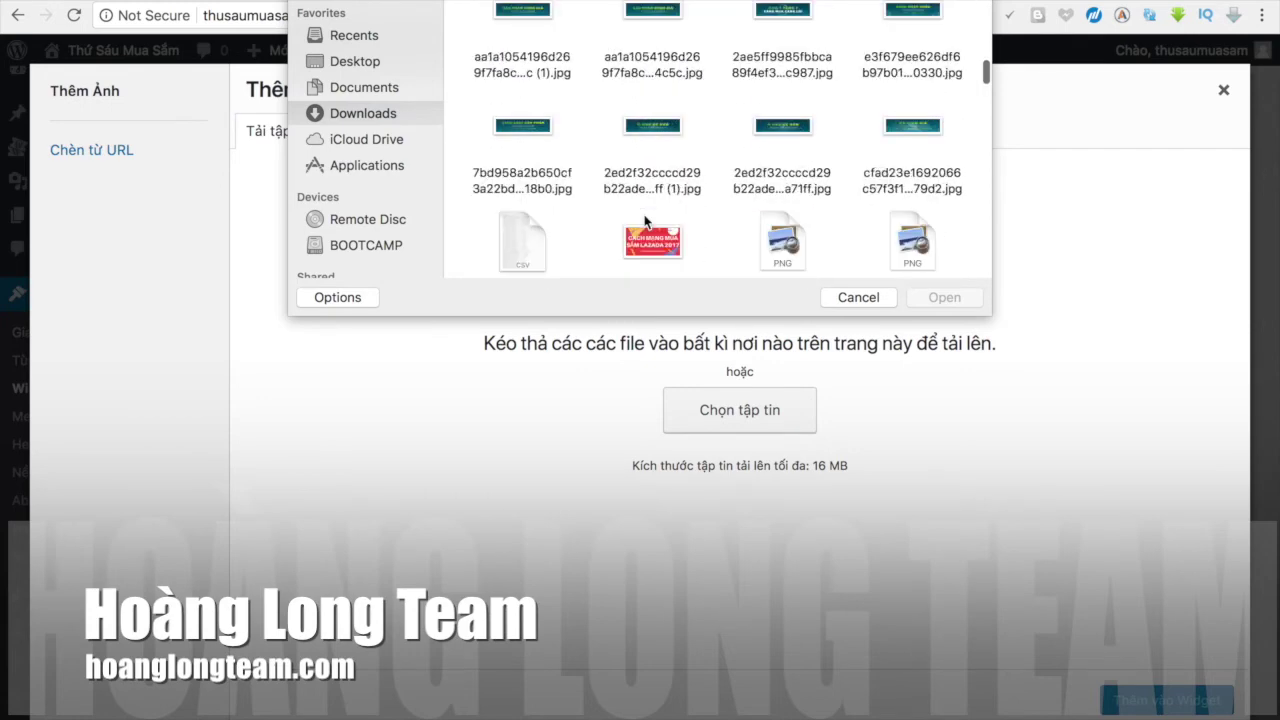
scroll(645, 221, down, 5)
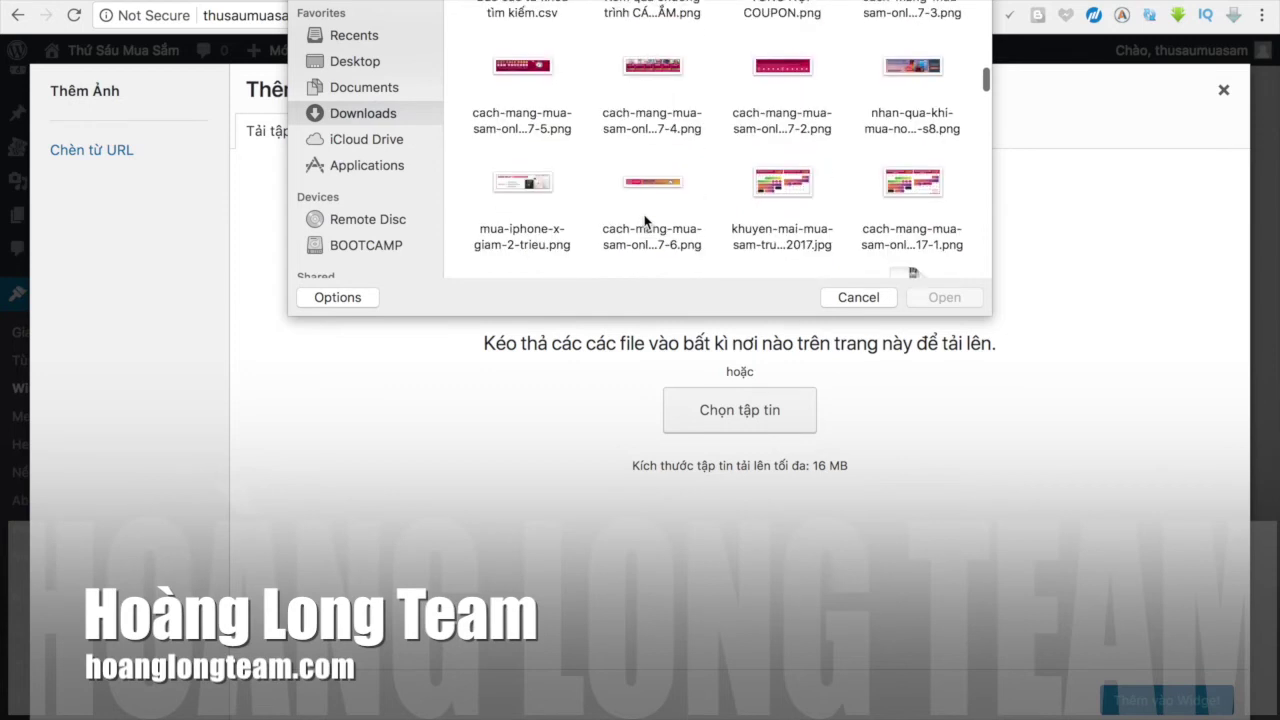
scroll(645, 221, down, 3)
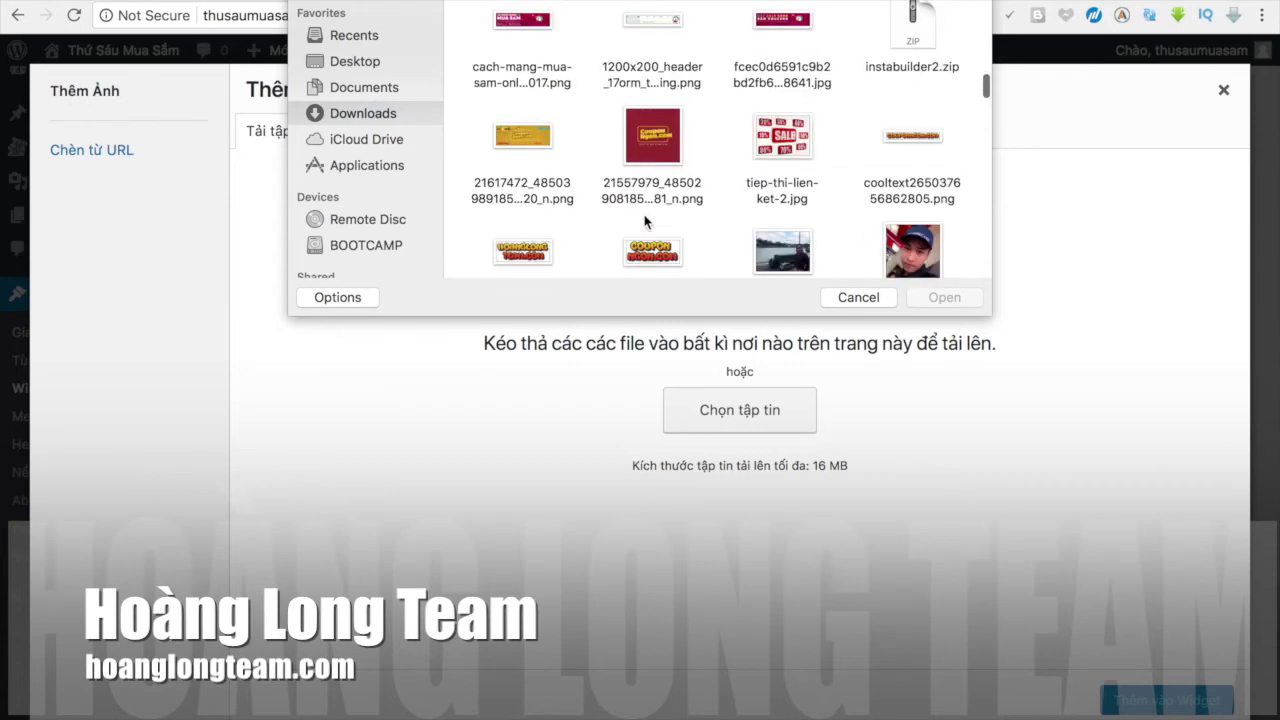
scroll(645, 221, down, 3)
scroll(645, 221, up, 5)
scroll(645, 221, up, 8)
scroll(645, 221, up, 5)
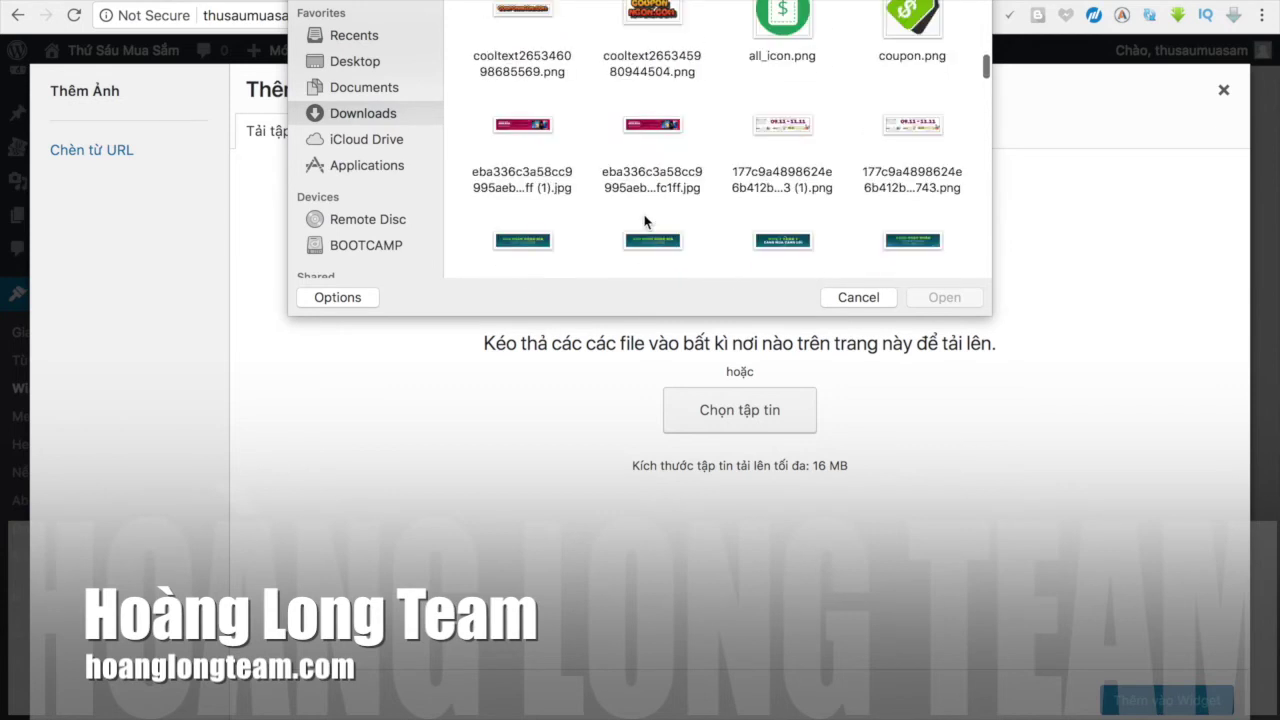
scroll(645, 221, up, 8)
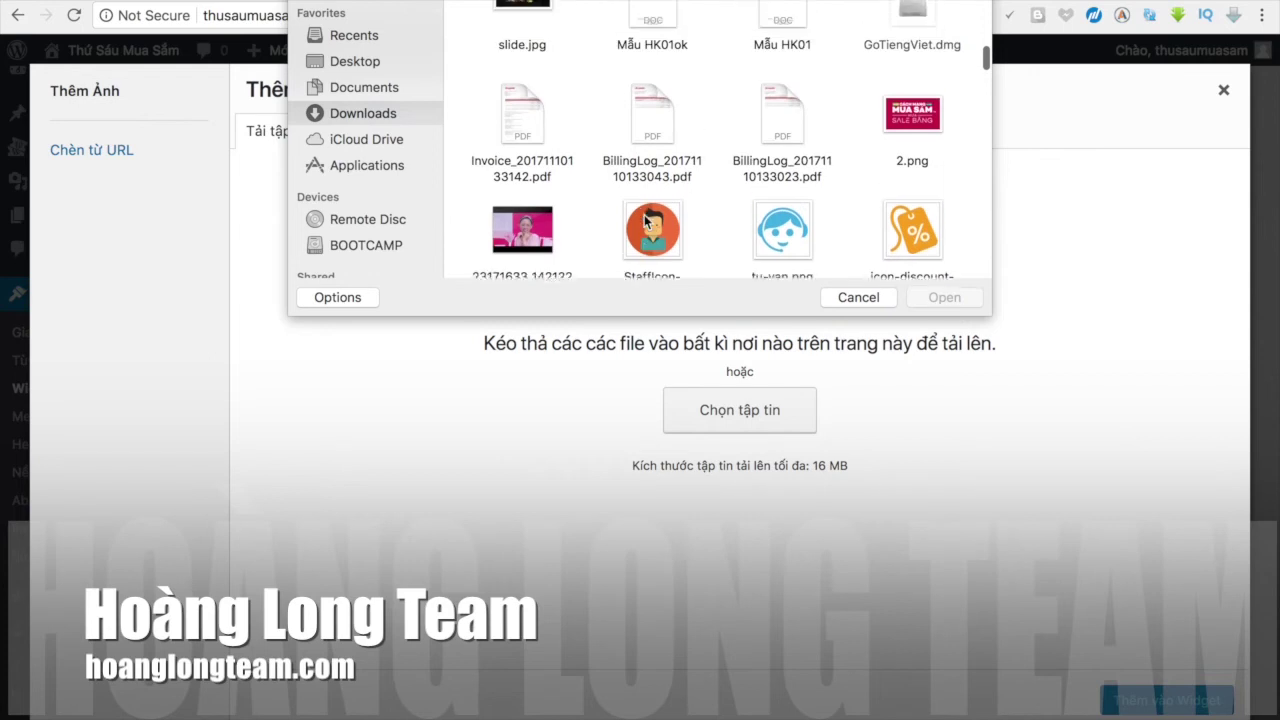
scroll(645, 218, up, 5)
scroll(645, 221, up, 5)
scroll(645, 221, up, 5)
scroll(645, 221, up, 5)
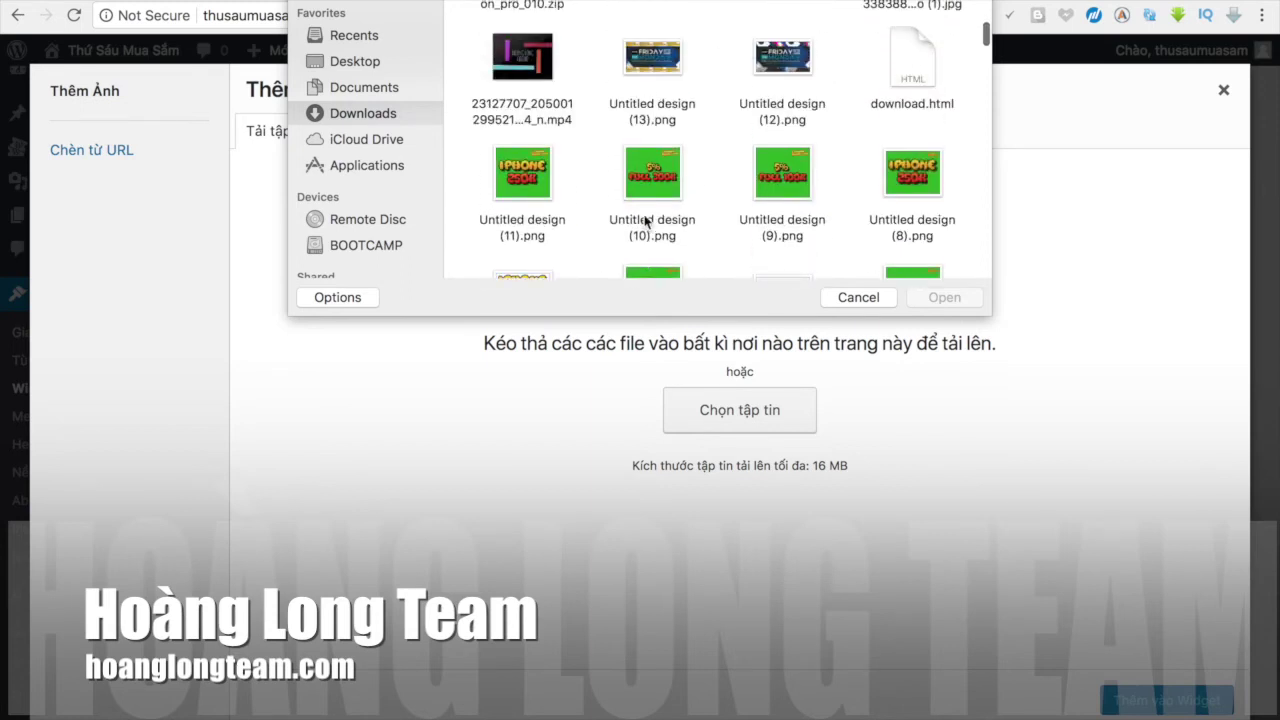
scroll(693, 166, up, 3)
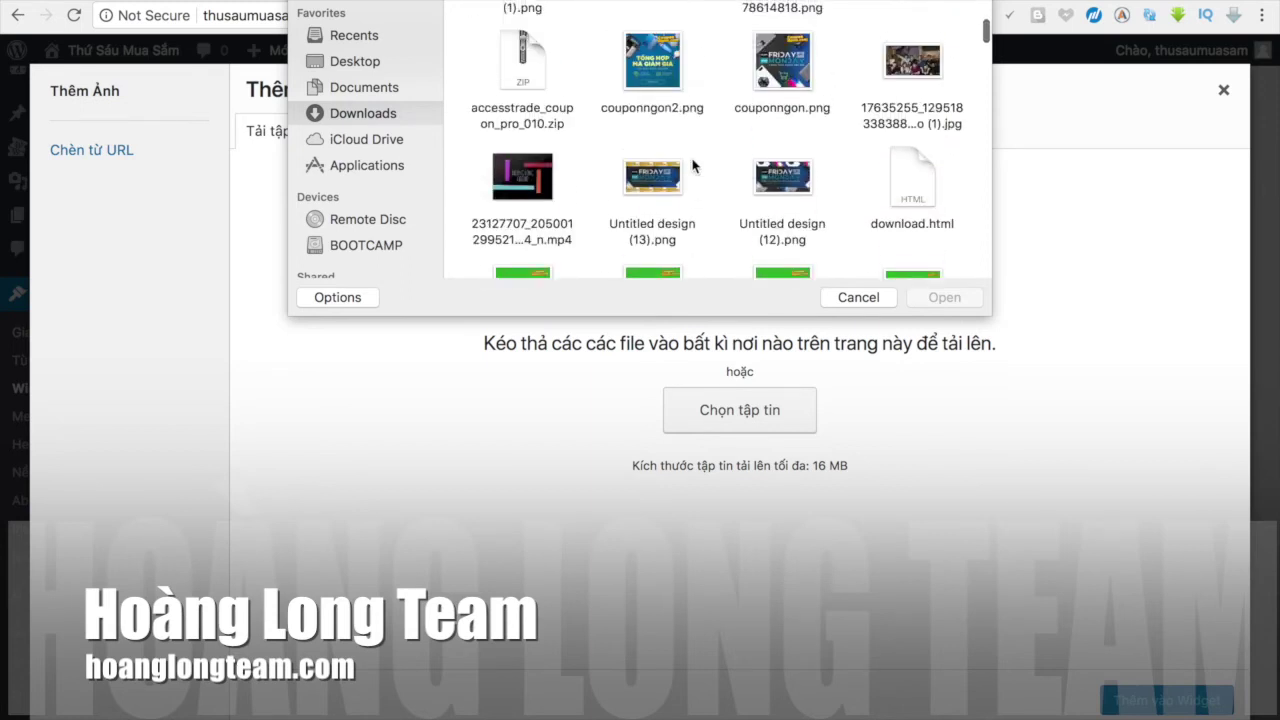
scroll(693, 166, up, 4)
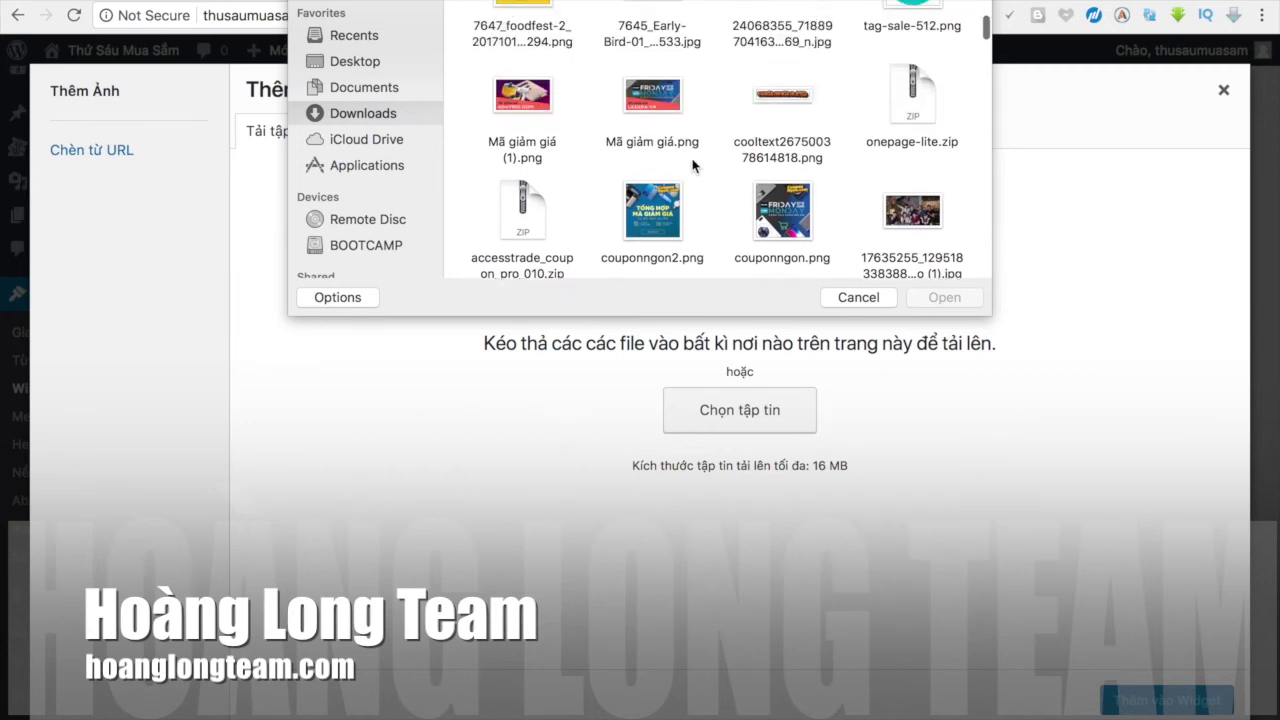
scroll(693, 166, up, 4)
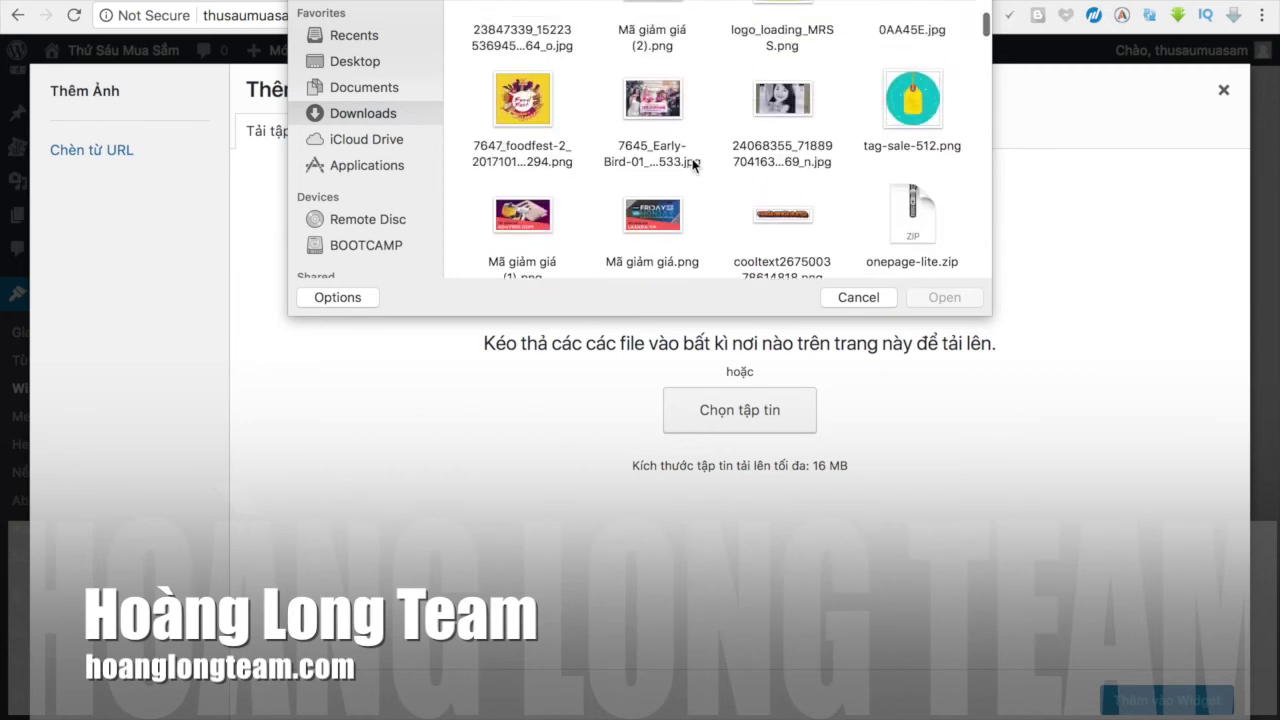
scroll(693, 166, down, 6)
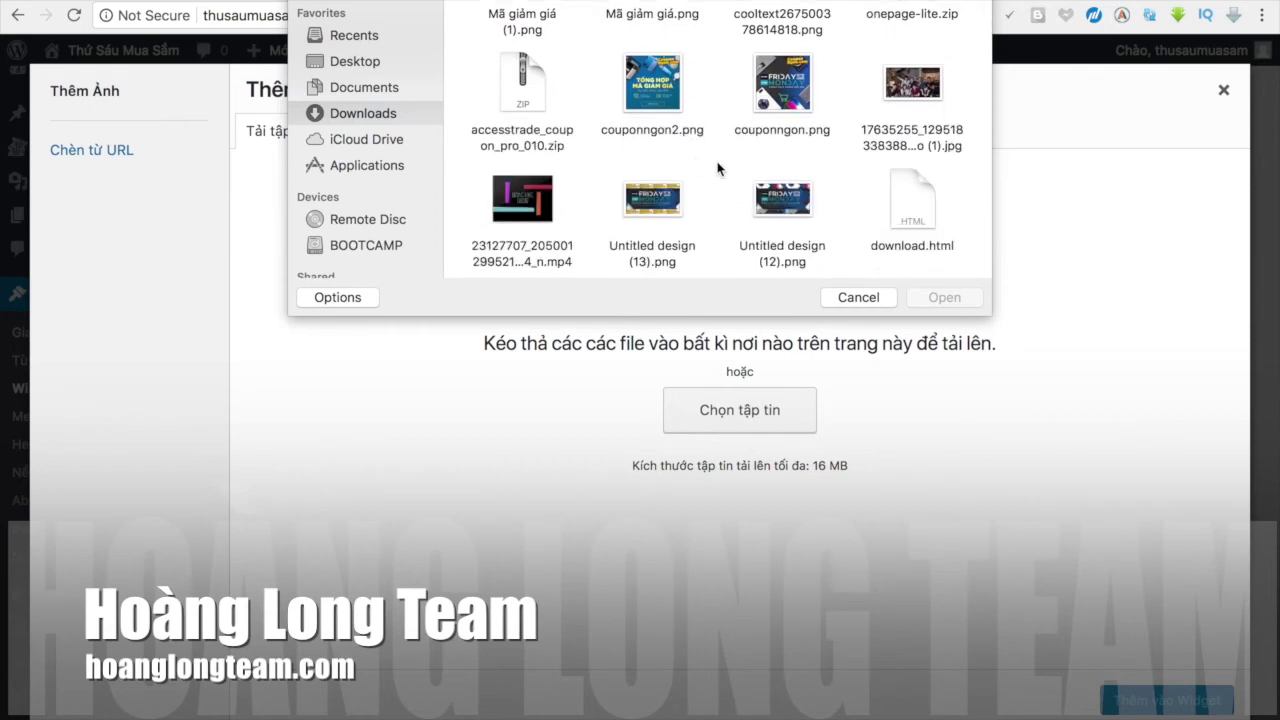
scroll(753, 206, down, 5)
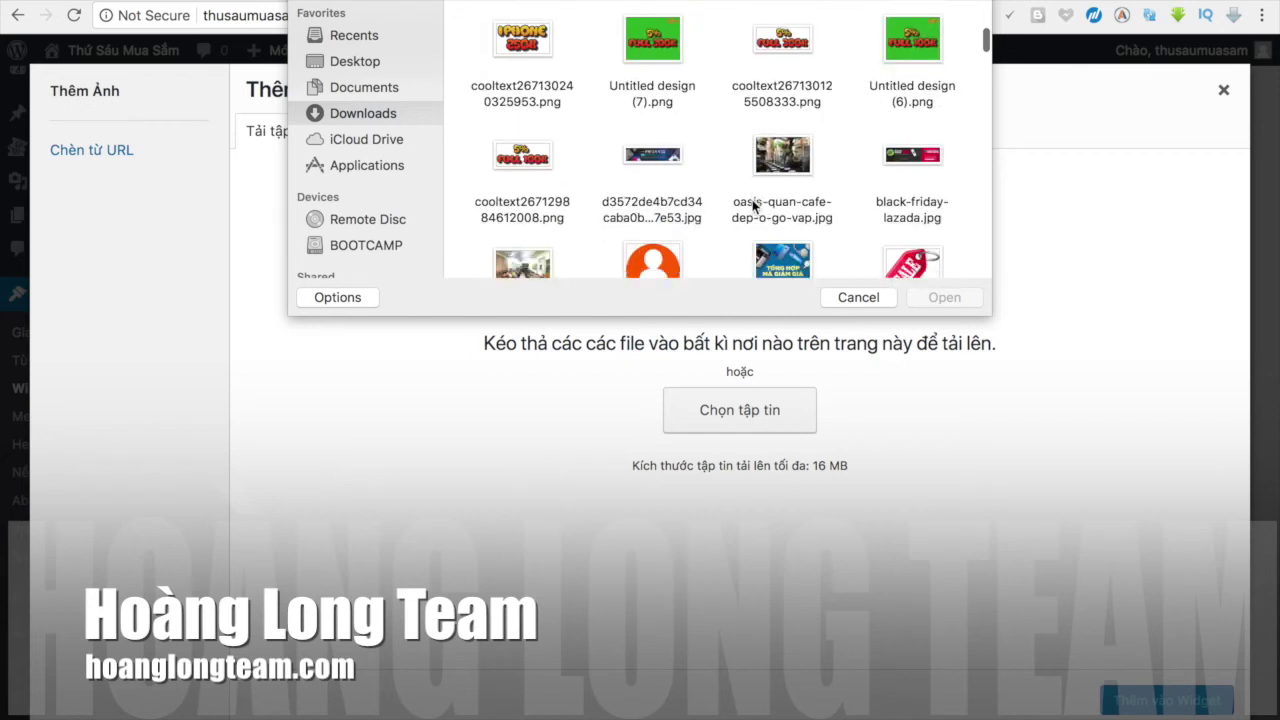
scroll(753, 206, up, 4)
scroll(753, 206, up, 8)
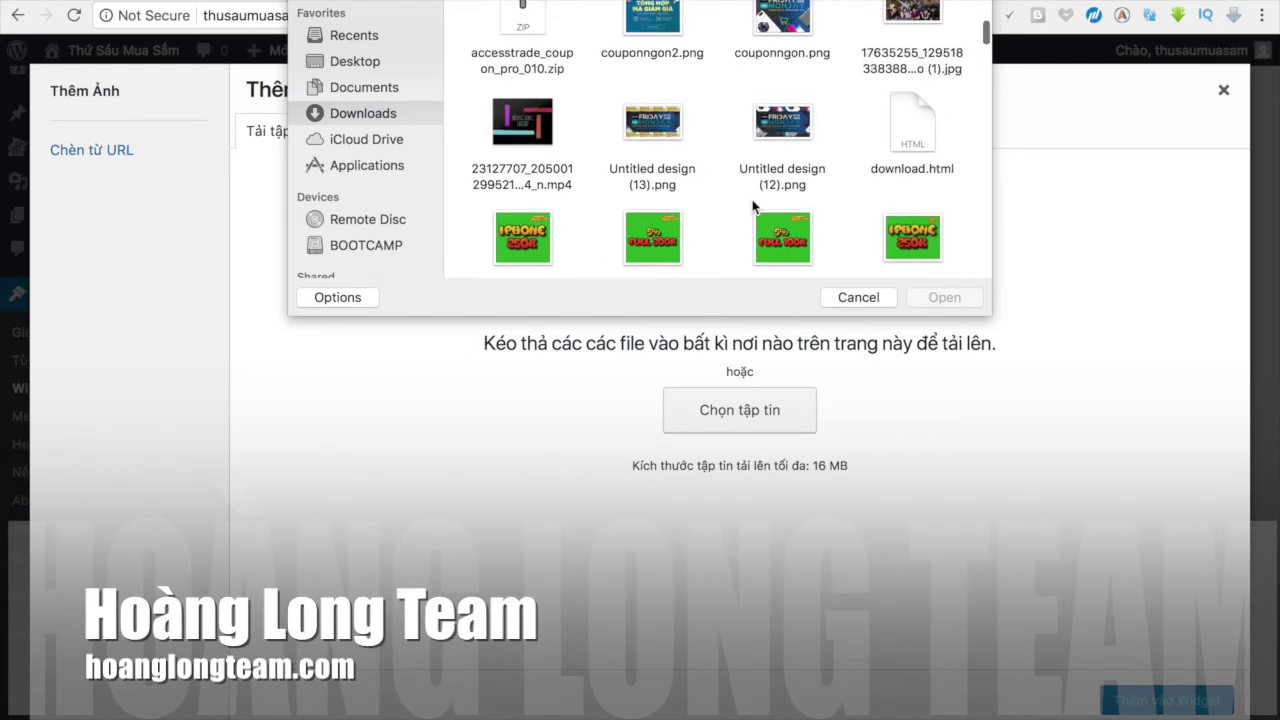
scroll(753, 206, up, 3)
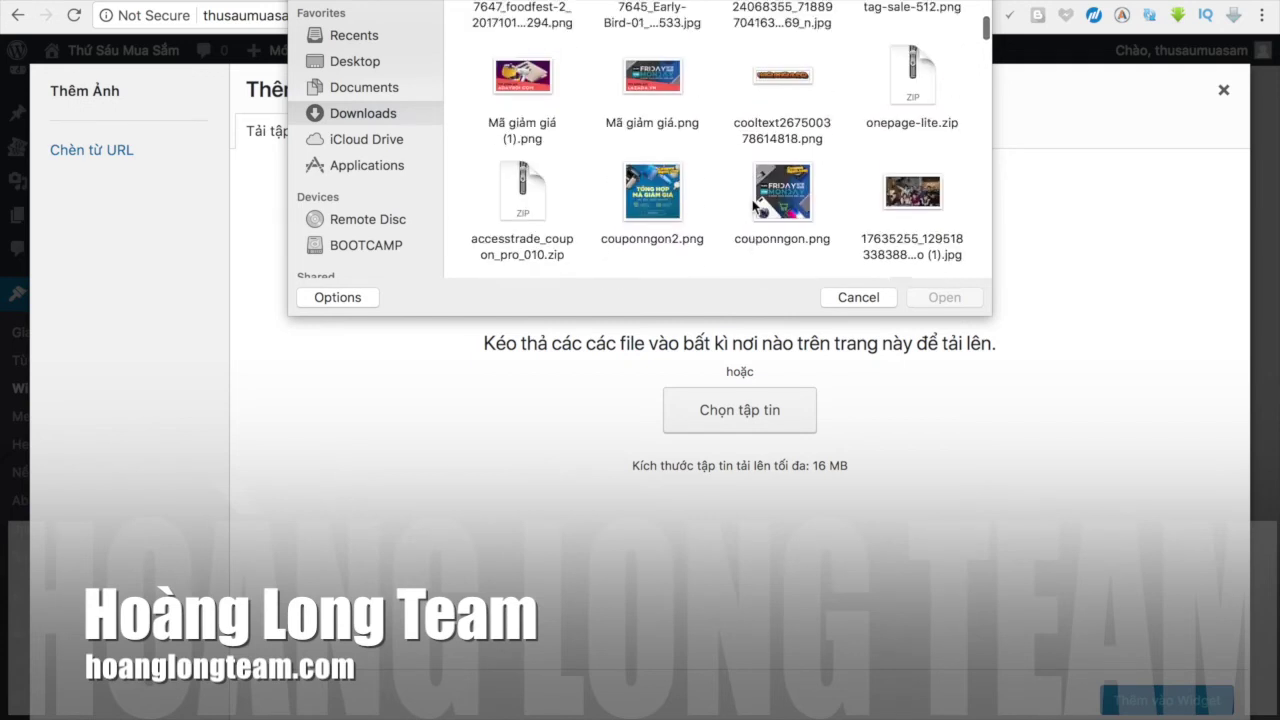
scroll(753, 206, up, 6)
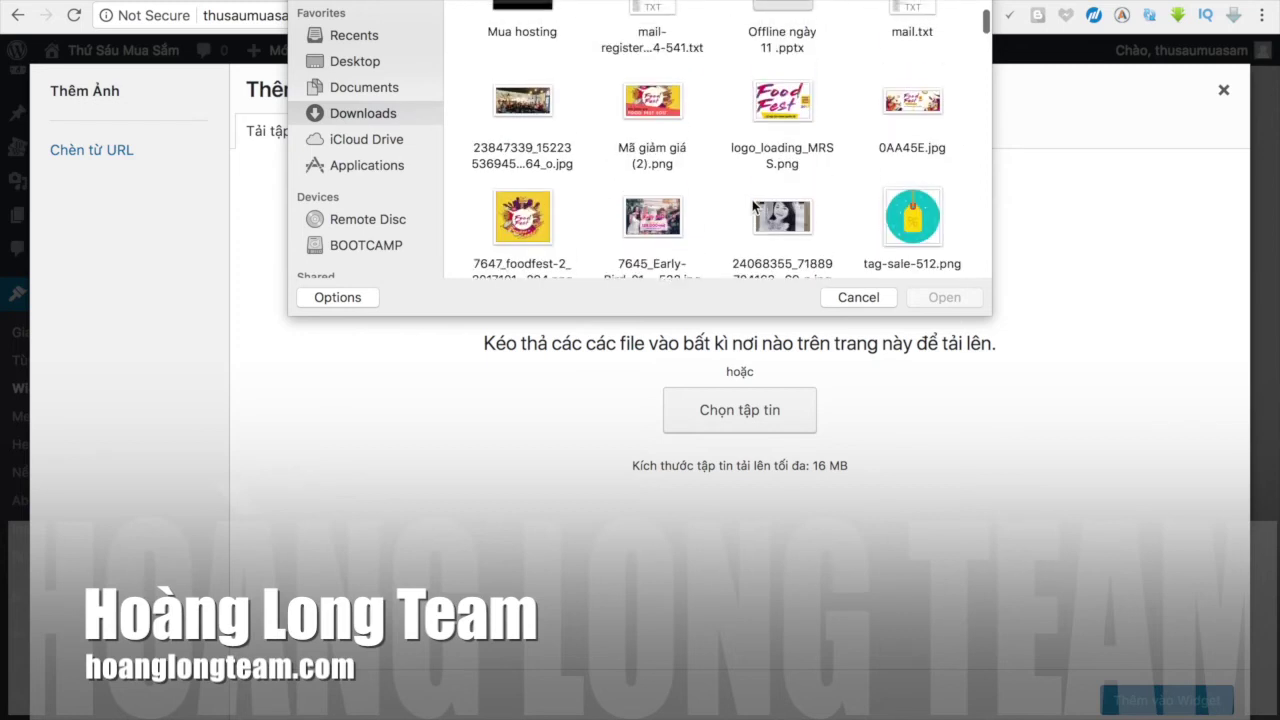
scroll(753, 206, down, 5)
scroll(753, 206, down, 5)
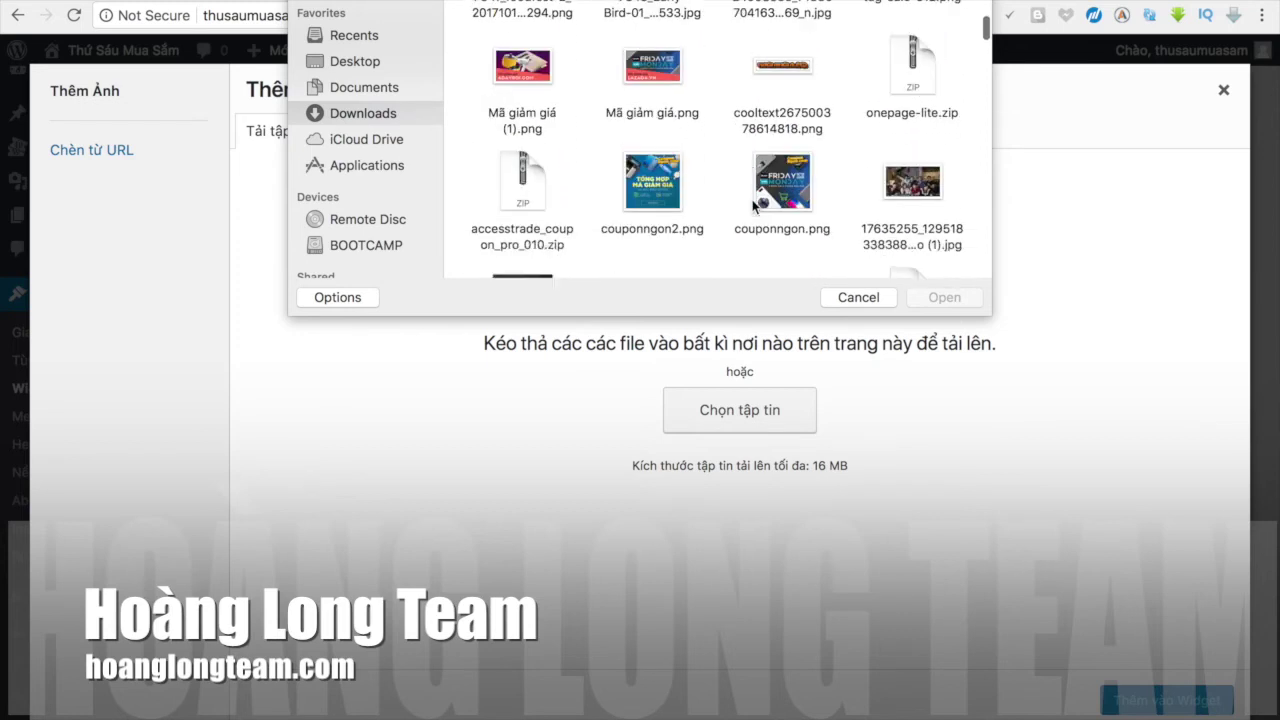
scroll(753, 208, down, 2)
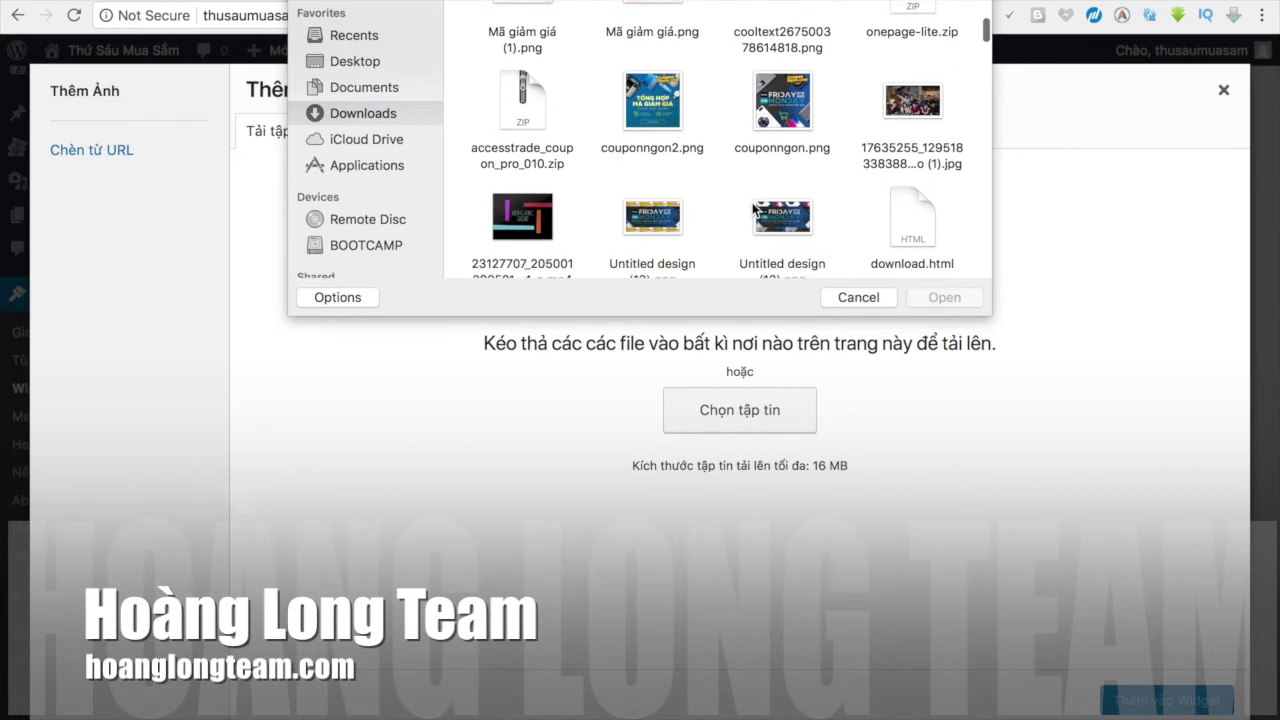
click(783, 205)
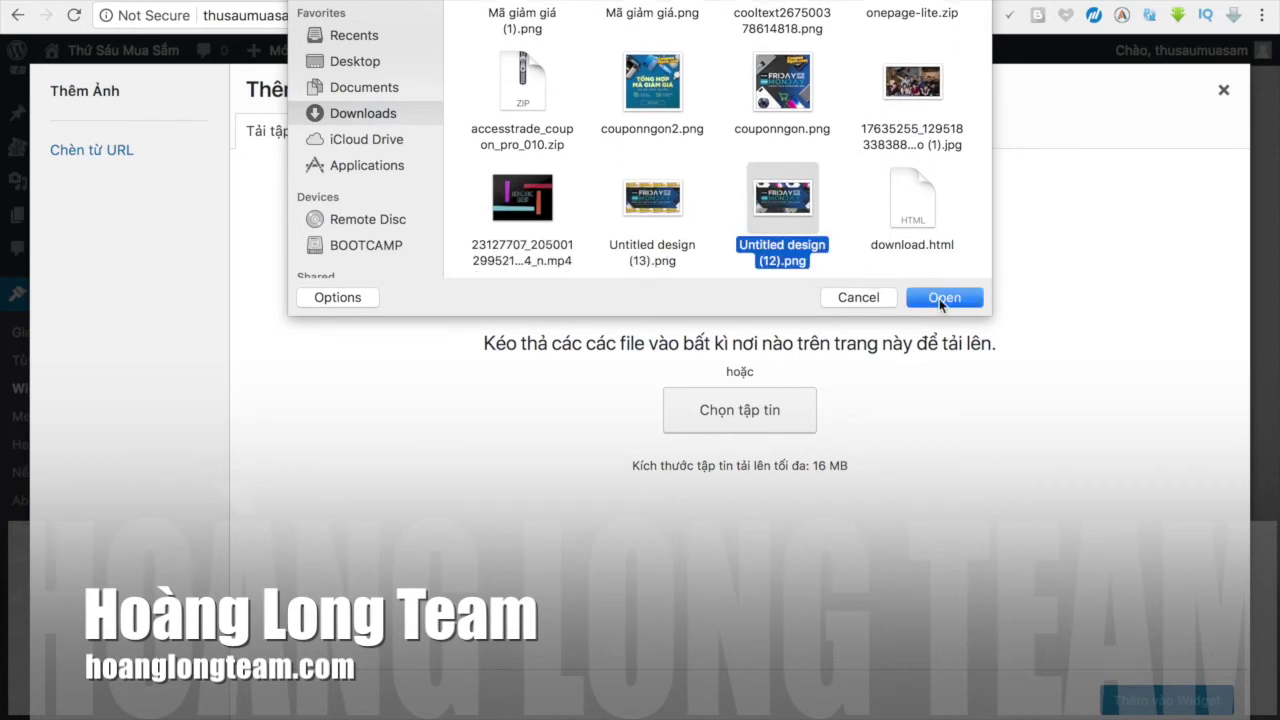
click(786, 96)
click(944, 297)
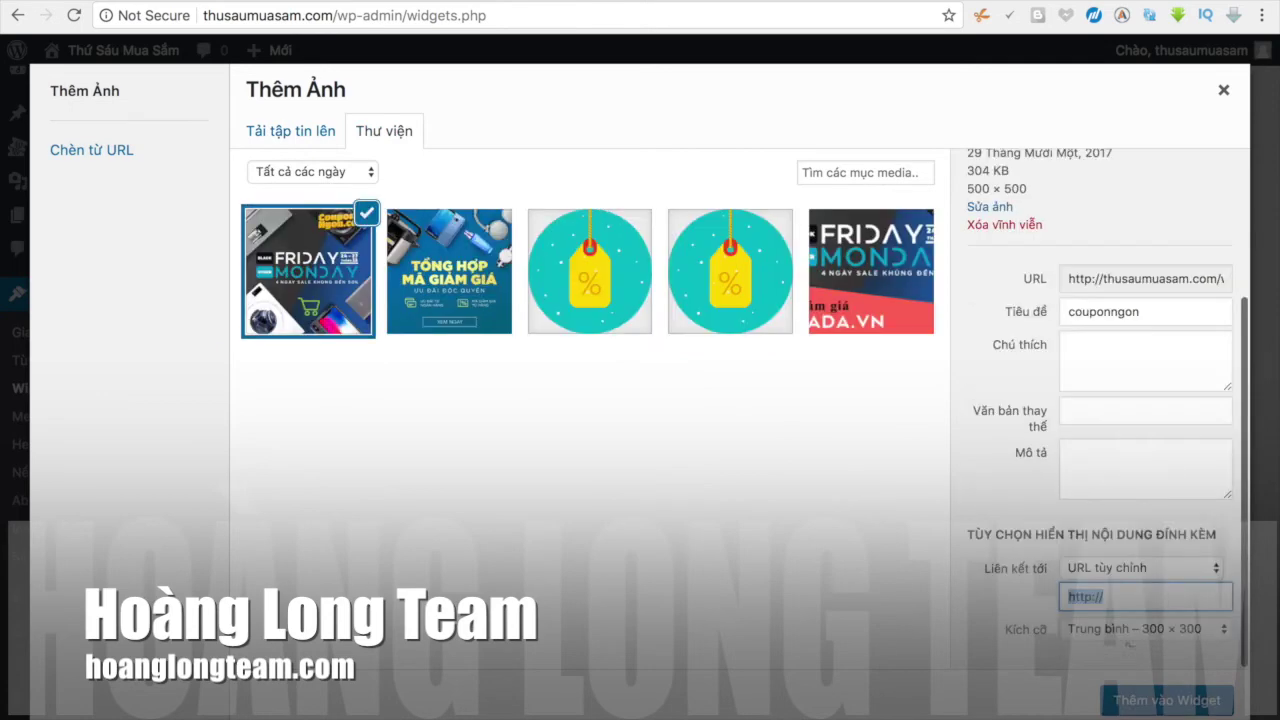
click(1141, 700)
scroll(910, 502, down, 5)
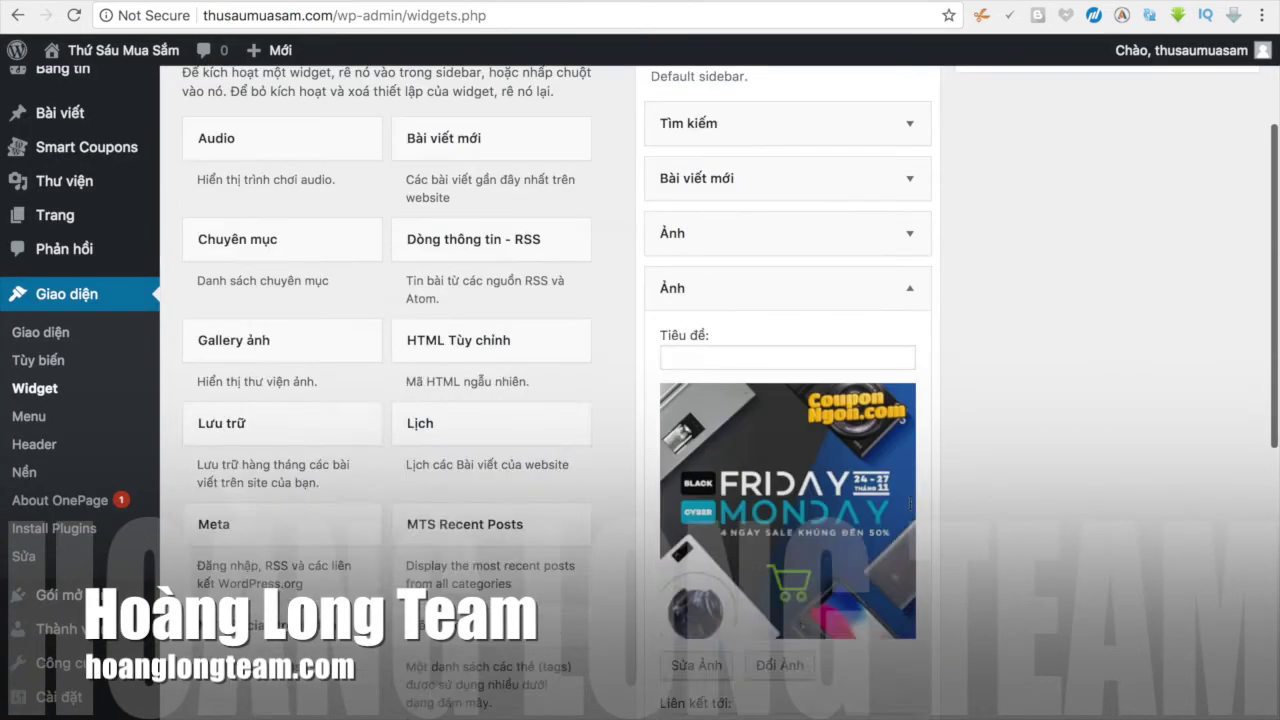
click(706, 508)
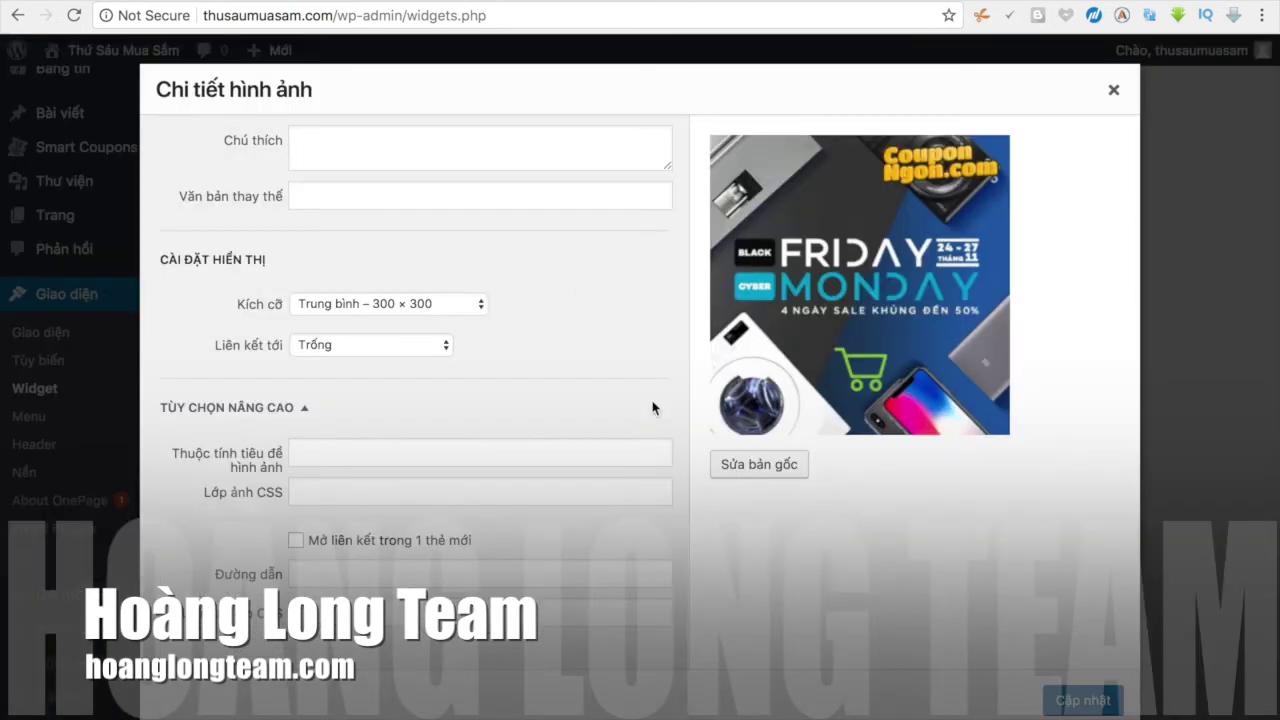
click(330, 347)
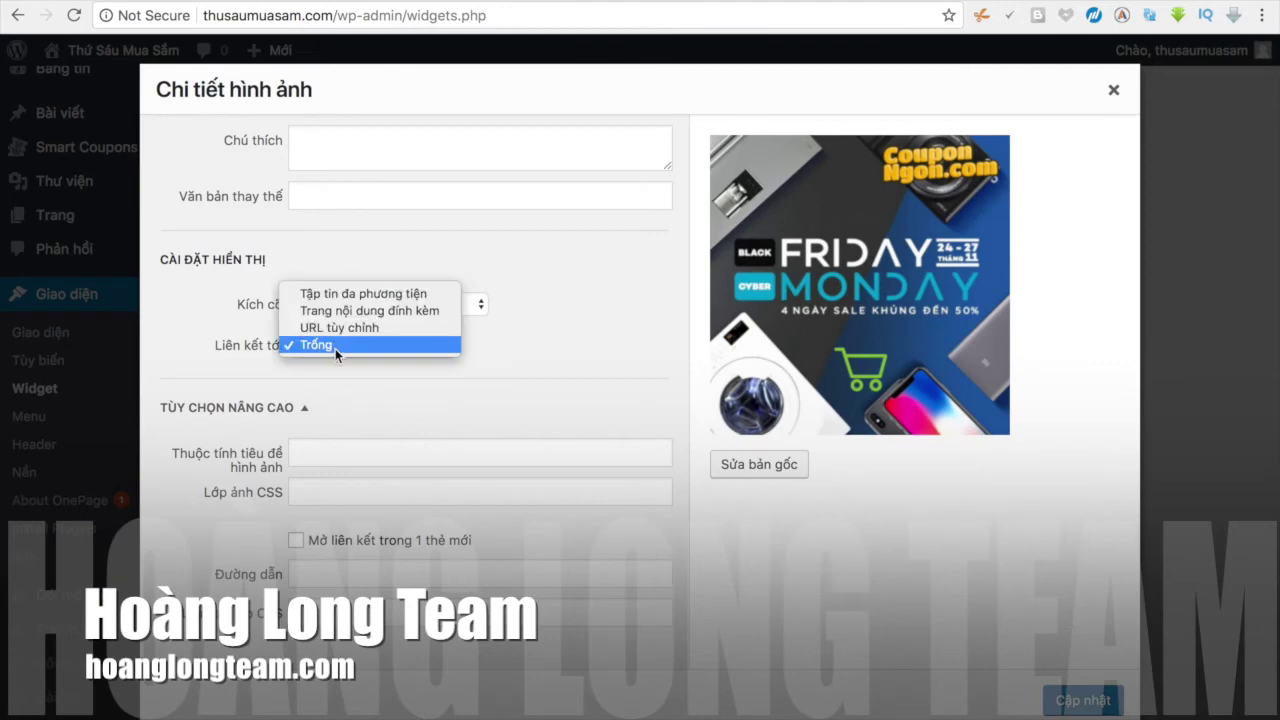
click(343, 328)
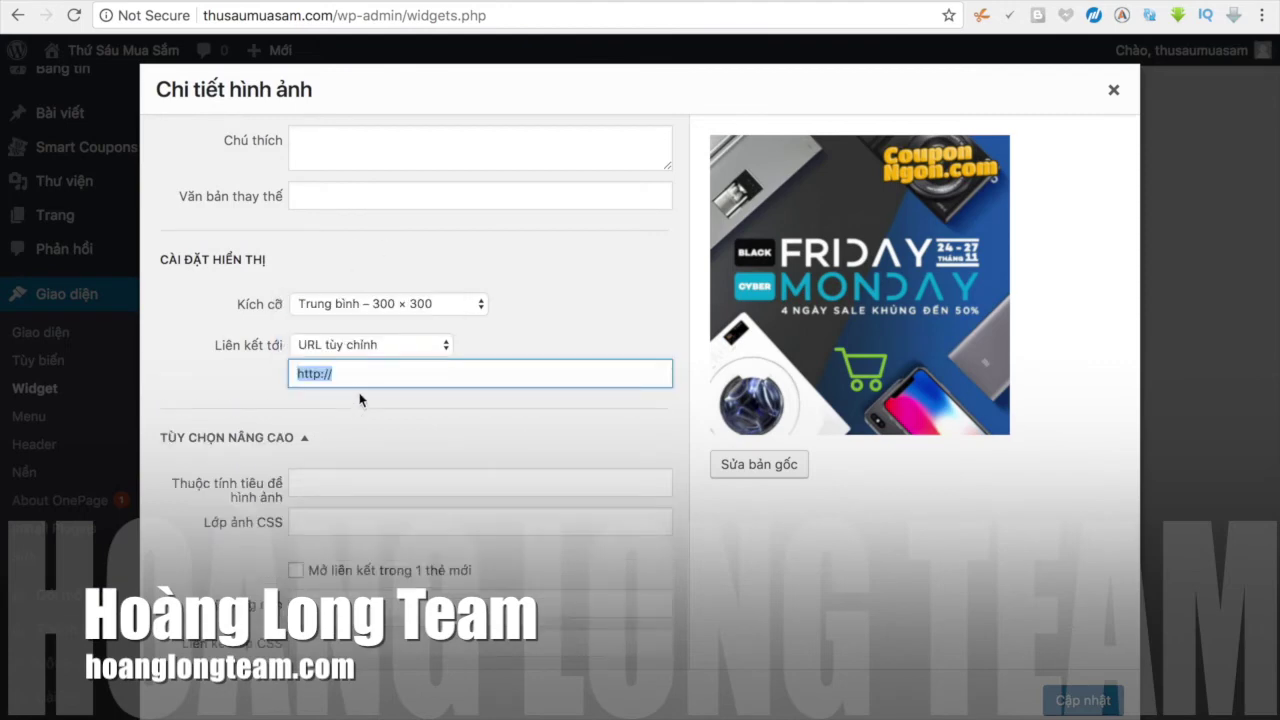
text(http://www.lazada.vn/khuyen-mai/)
click(297, 571)
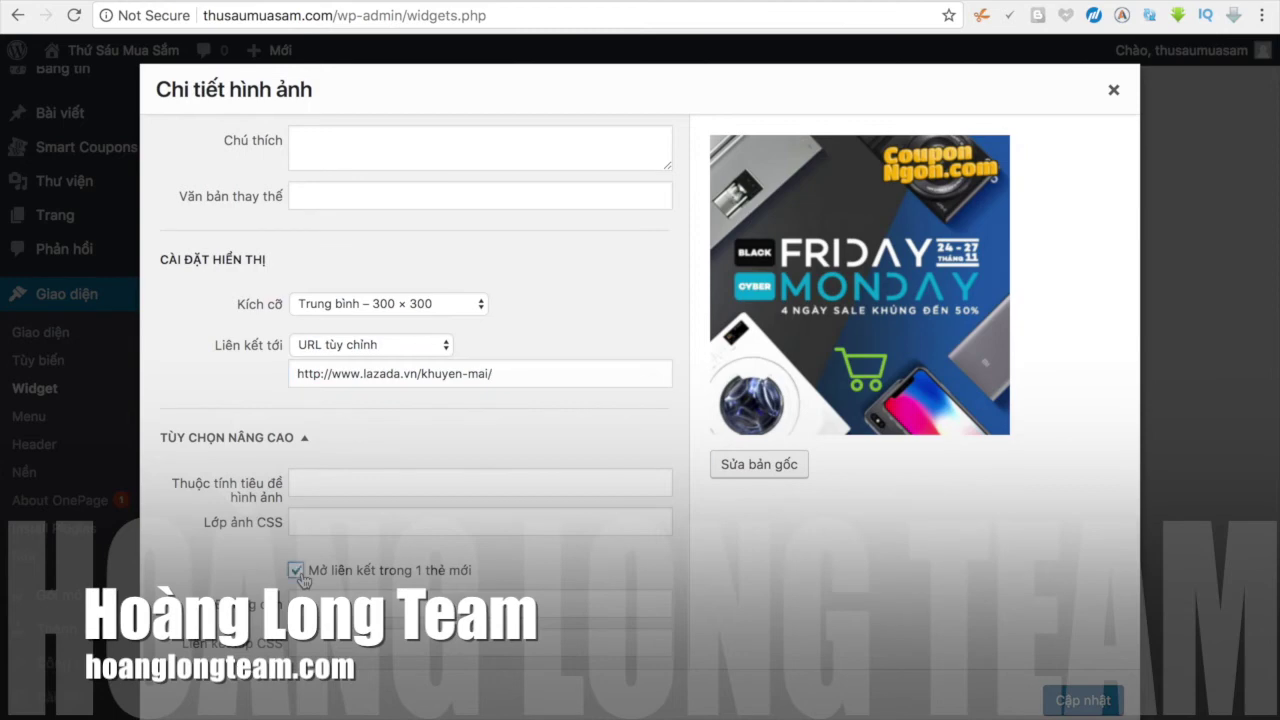
click(1094, 702)
click(848, 614)
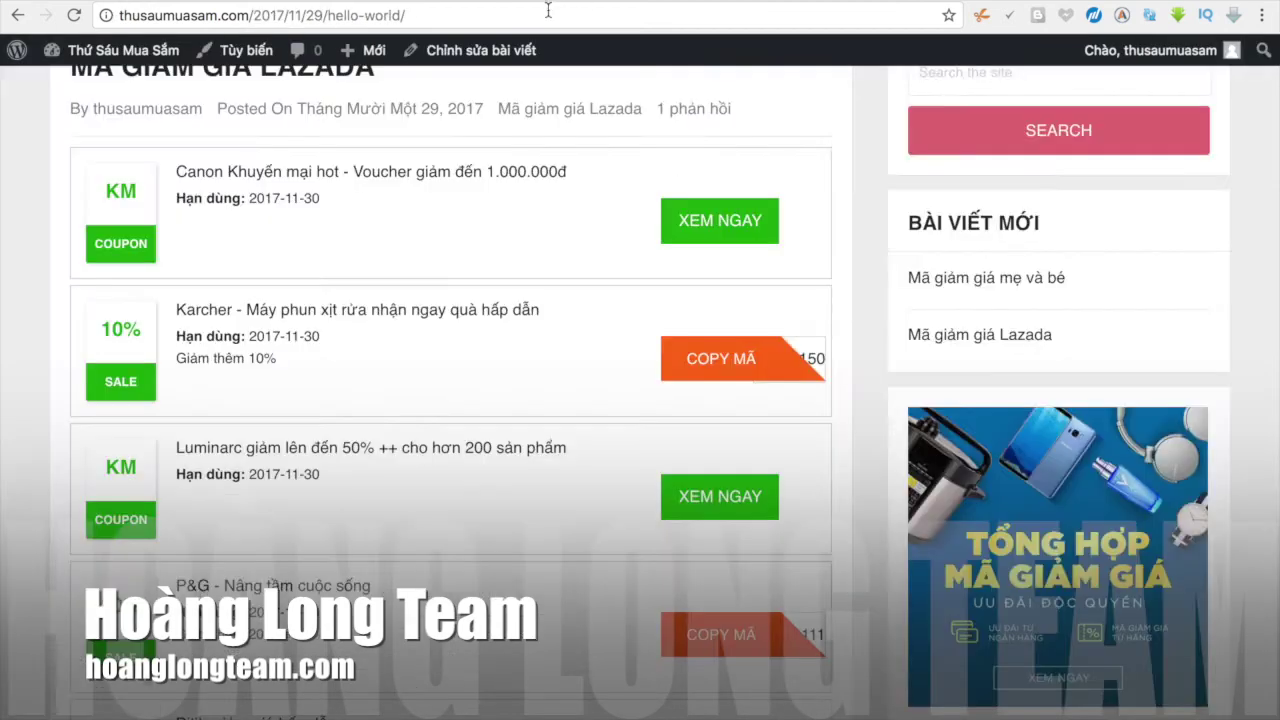
Step: Reload the Lazada coupon post on thusaumuasam.com and check both promotional images in its sidebar
click(530, 15)
key(Return)
scroll(732, 290, down, 1)
scroll(732, 290, down, 5)
scroll(886, 397, down, 3)
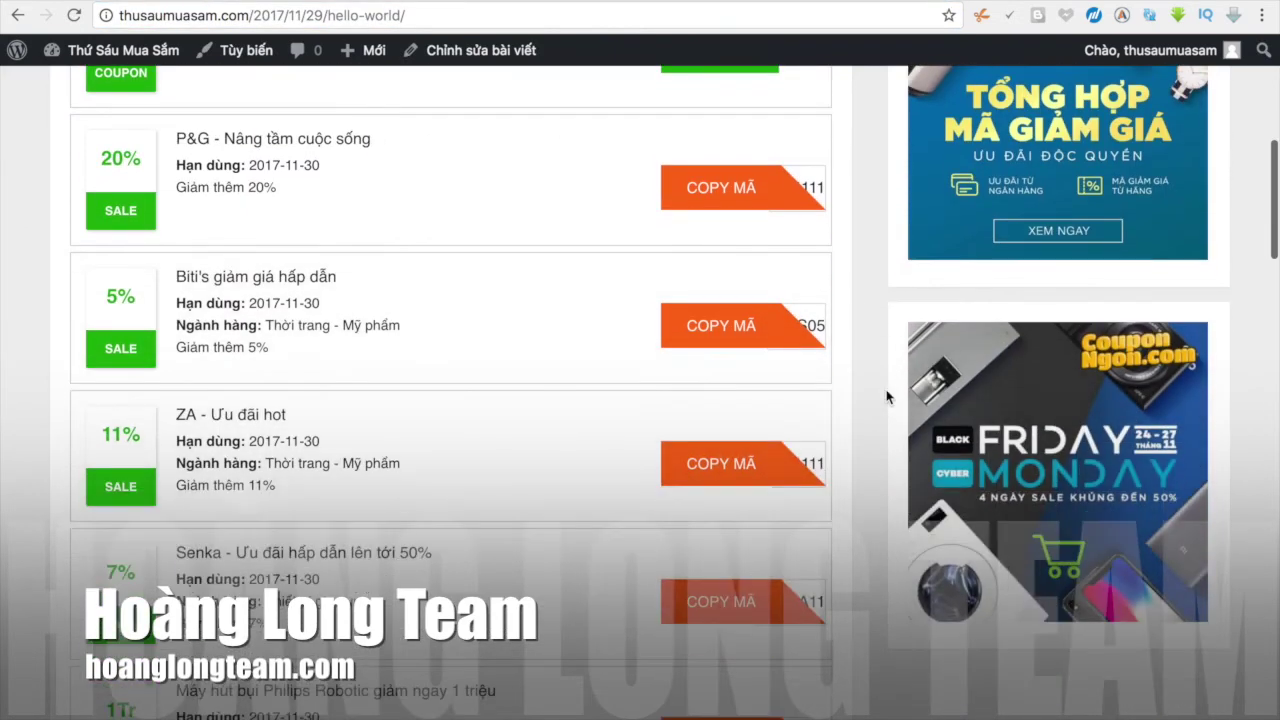
scroll(987, 537, up, 5)
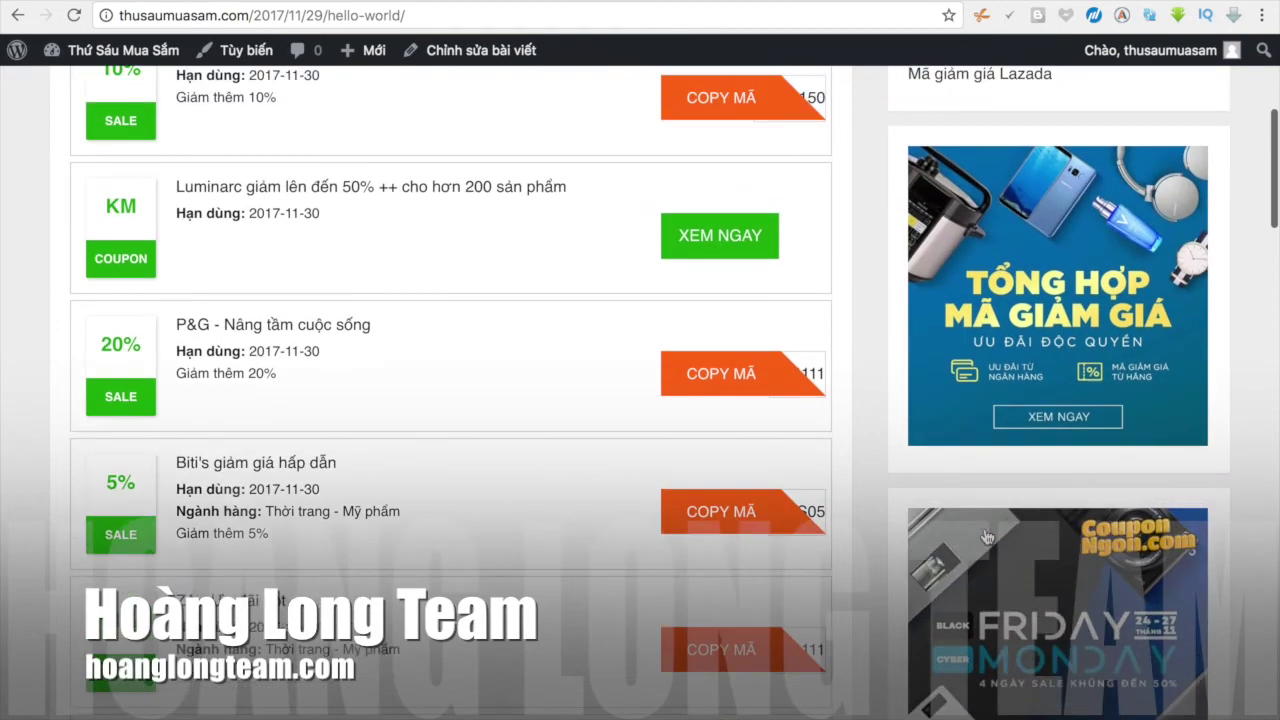
scroll(622, 389, up, 5)
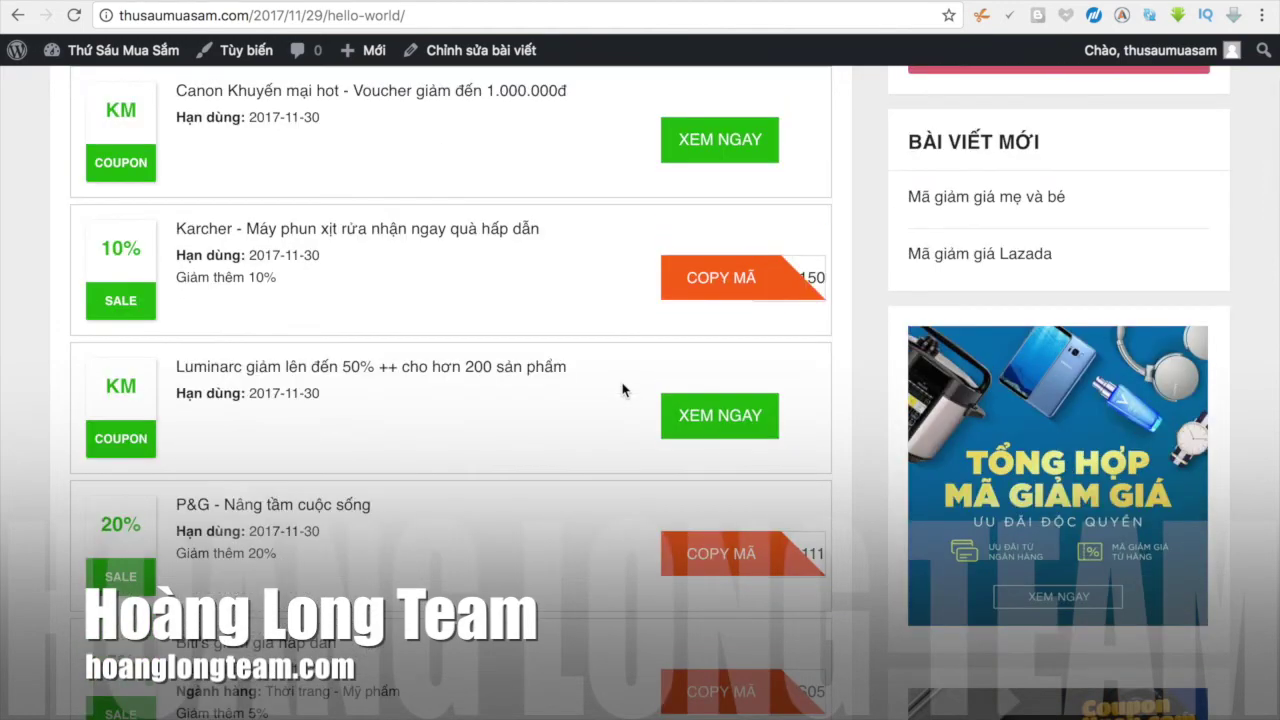
scroll(622, 389, up, 1)
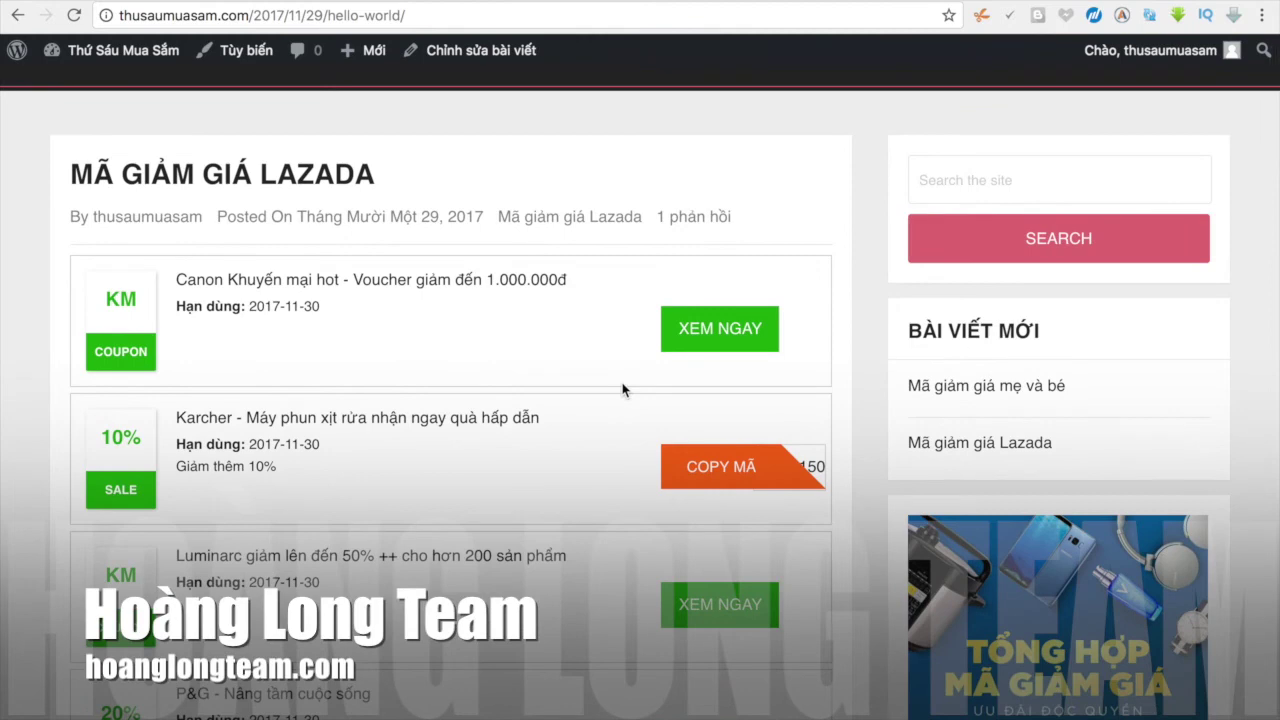
Step: Test the link of the sidebar's "Tổng hợp mã giảm giá" image on the Lazada coupon post
scroll(357, 411, down, 3)
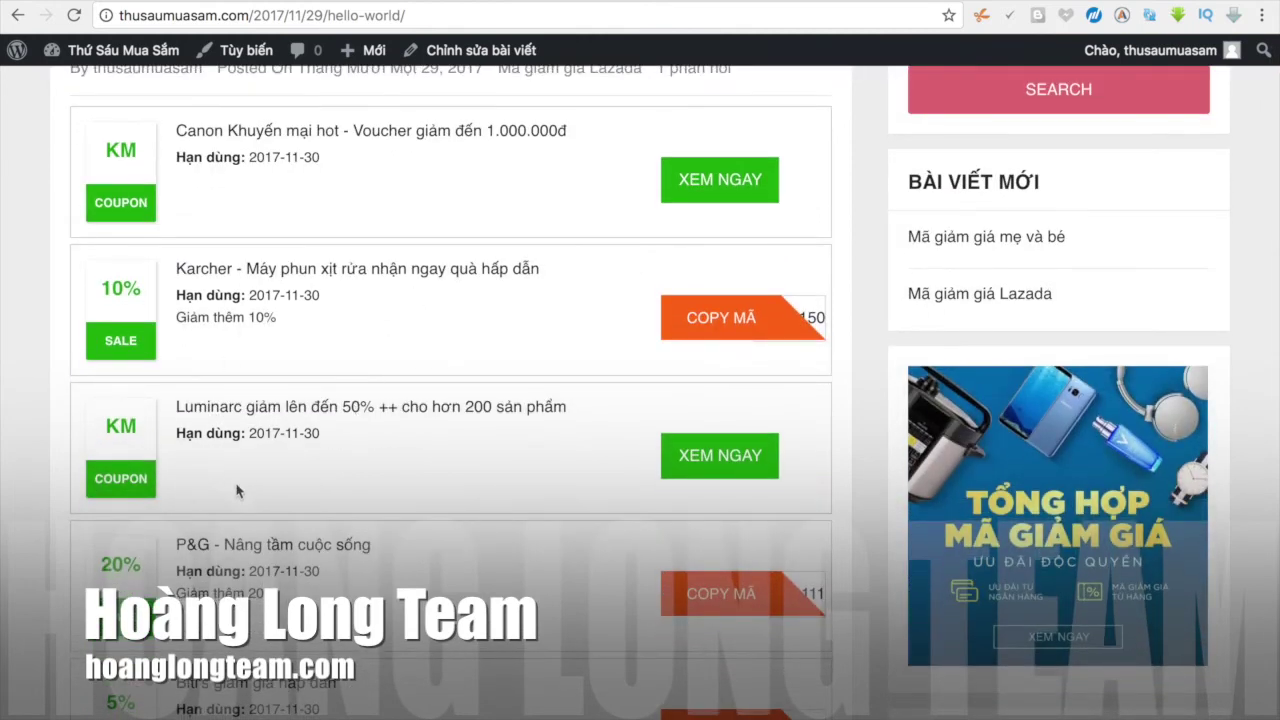
scroll(238, 490, up, 3)
scroll(324, 500, down, 4)
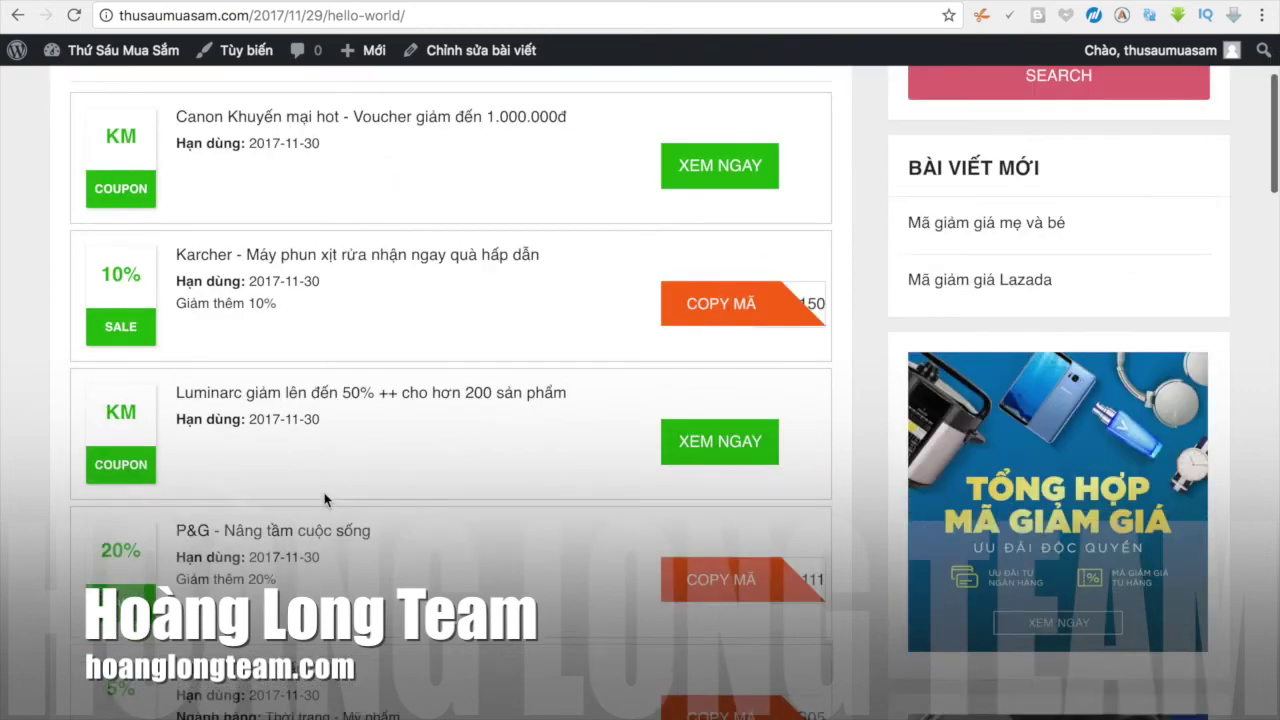
click(1040, 474)
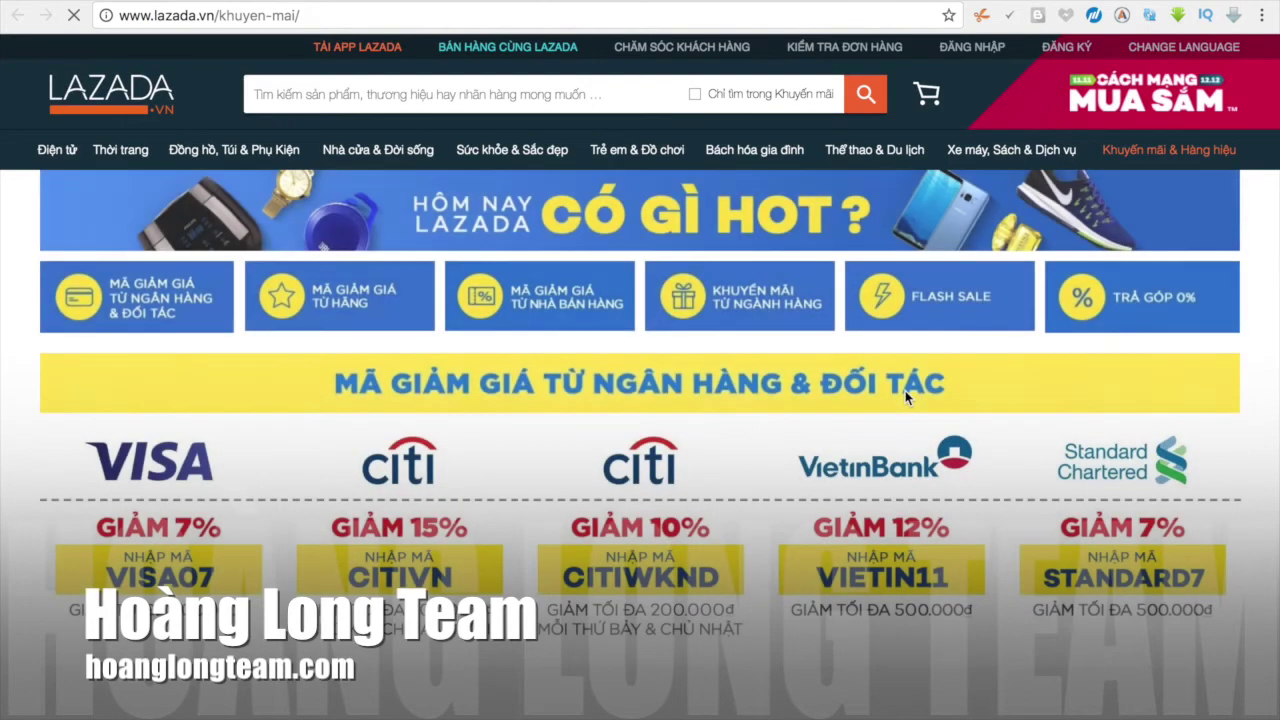
Step: Look through the bank and partner discount codes on Lazada's khuyen-mai page
scroll(905, 395, down, 2)
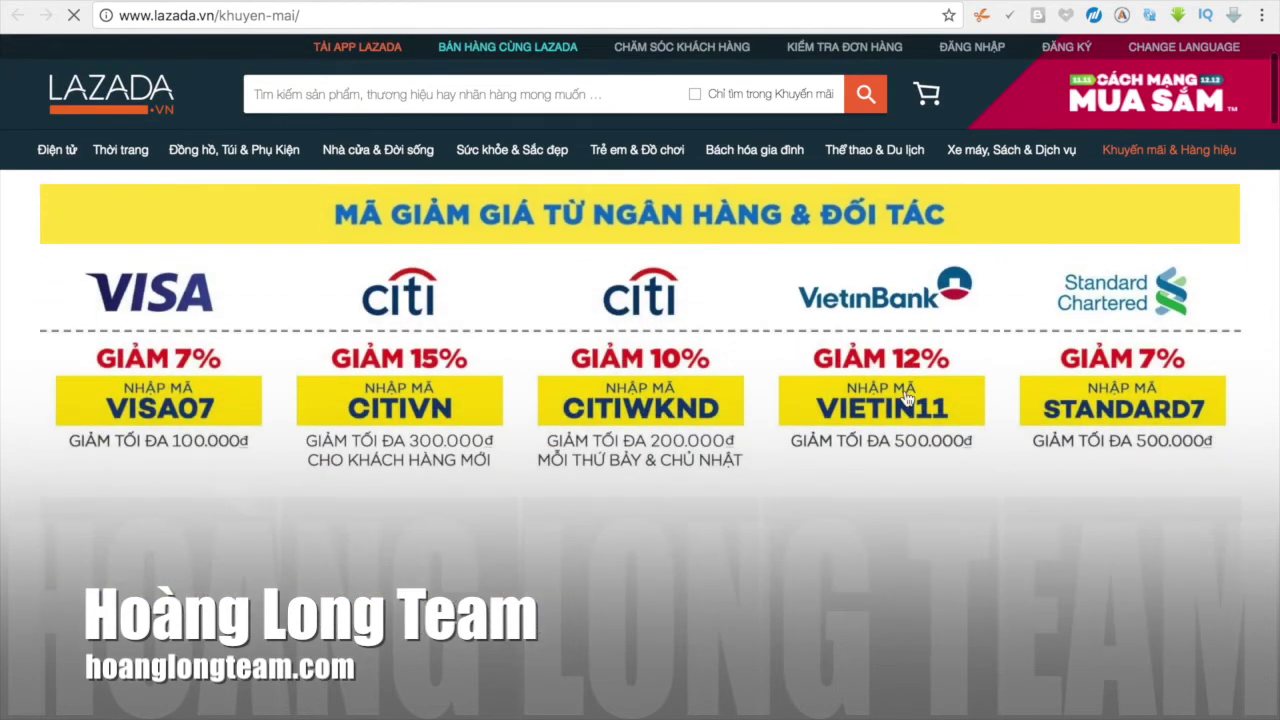
scroll(905, 398, down, 2)
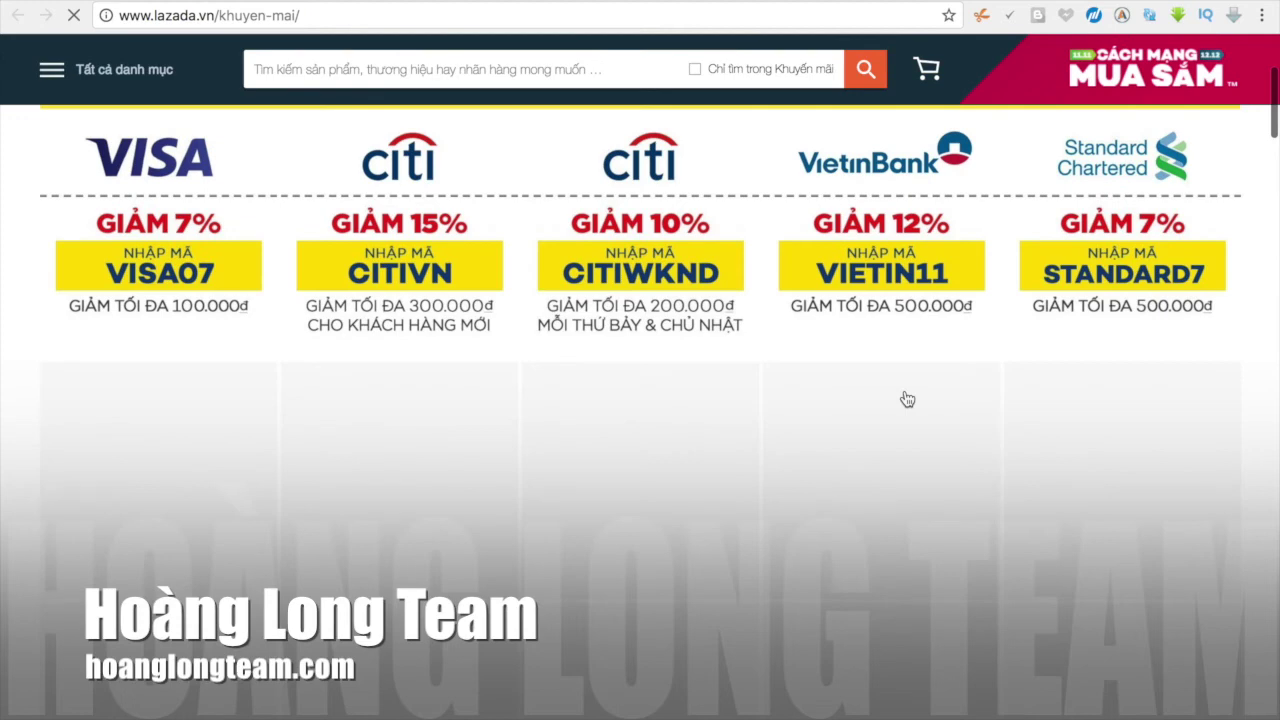
scroll(907, 399, down, 2)
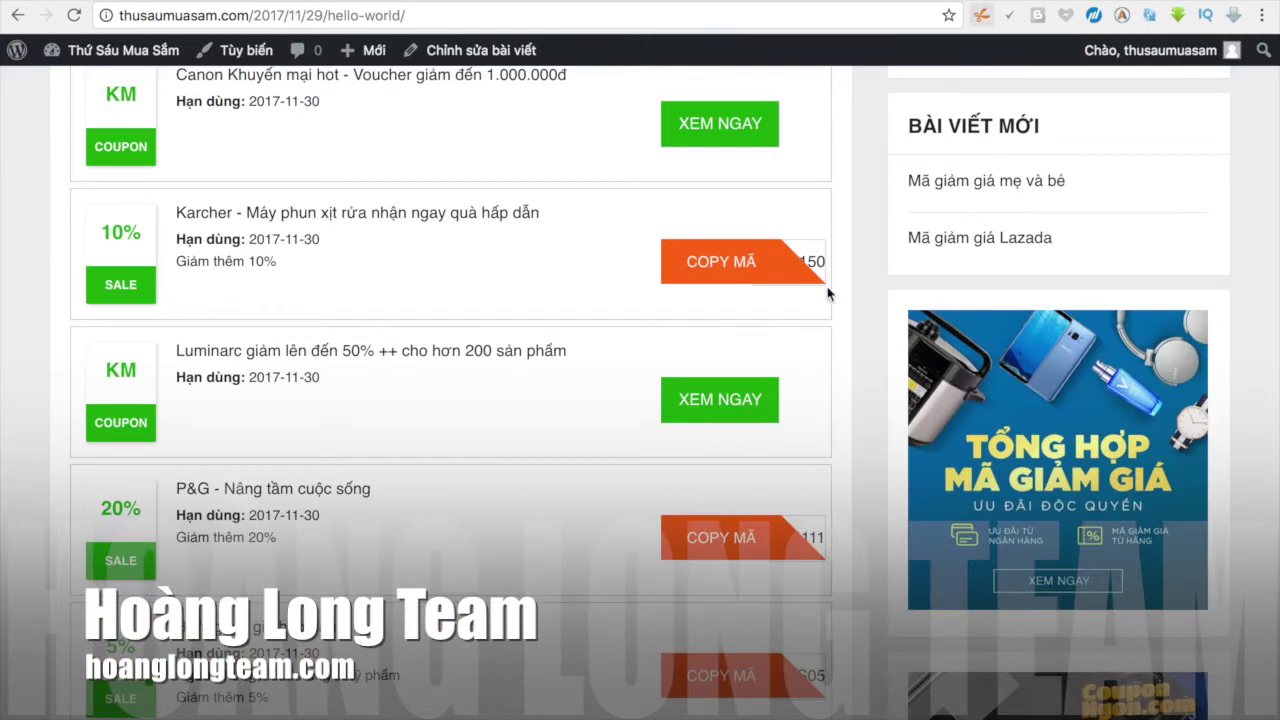
Step: Test the link of the Friday Monday sidebar image and review the coupon list on the Lazada coupon post
scroll(731, 503, down, 3)
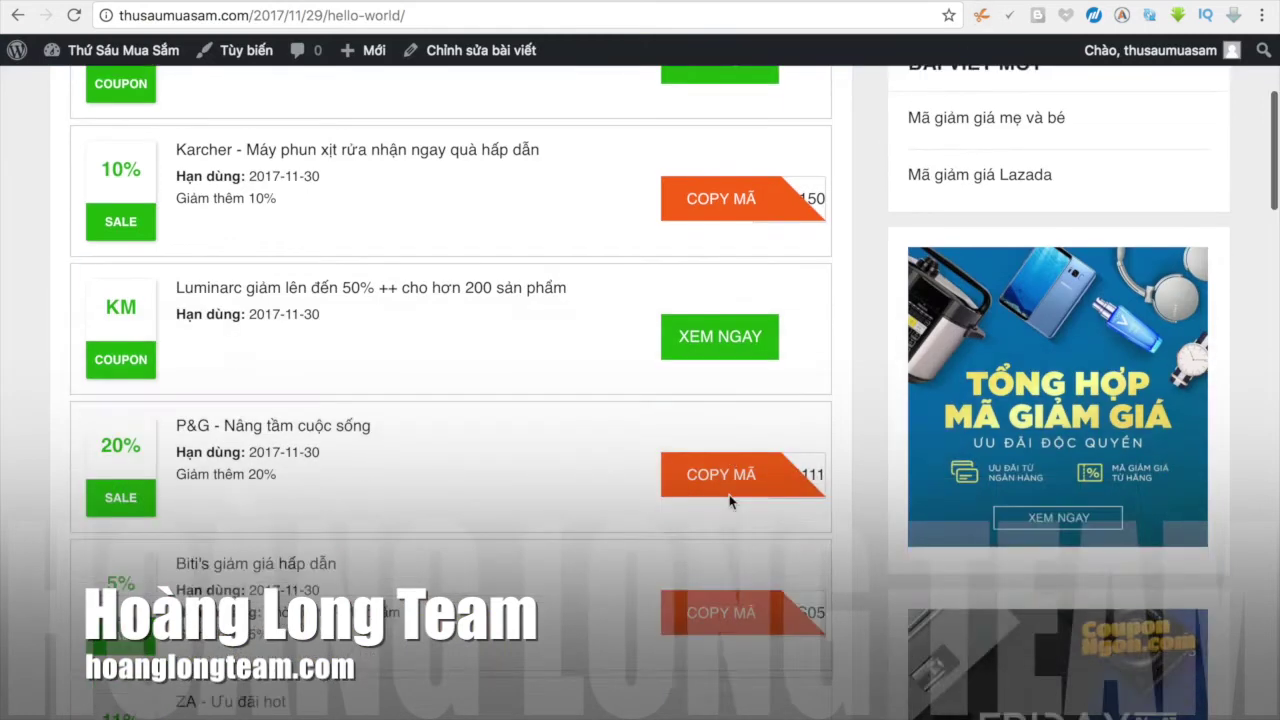
click(1035, 566)
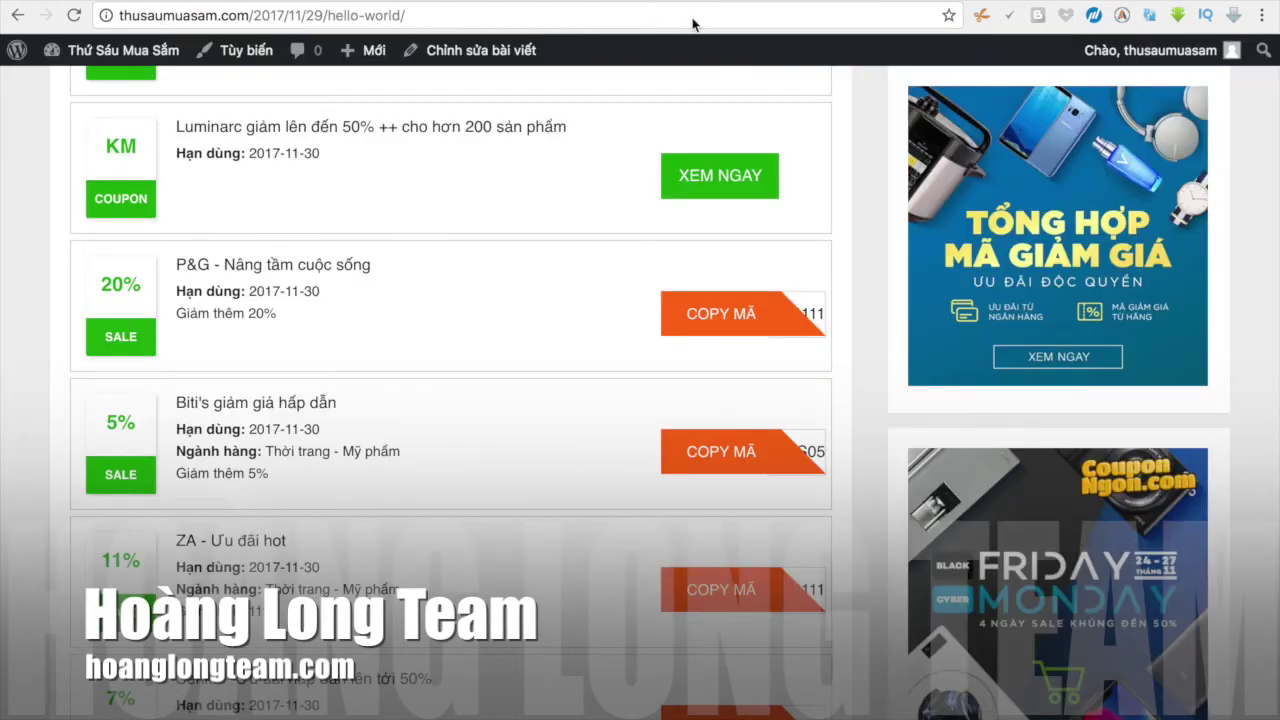
scroll(485, 550, up, 5)
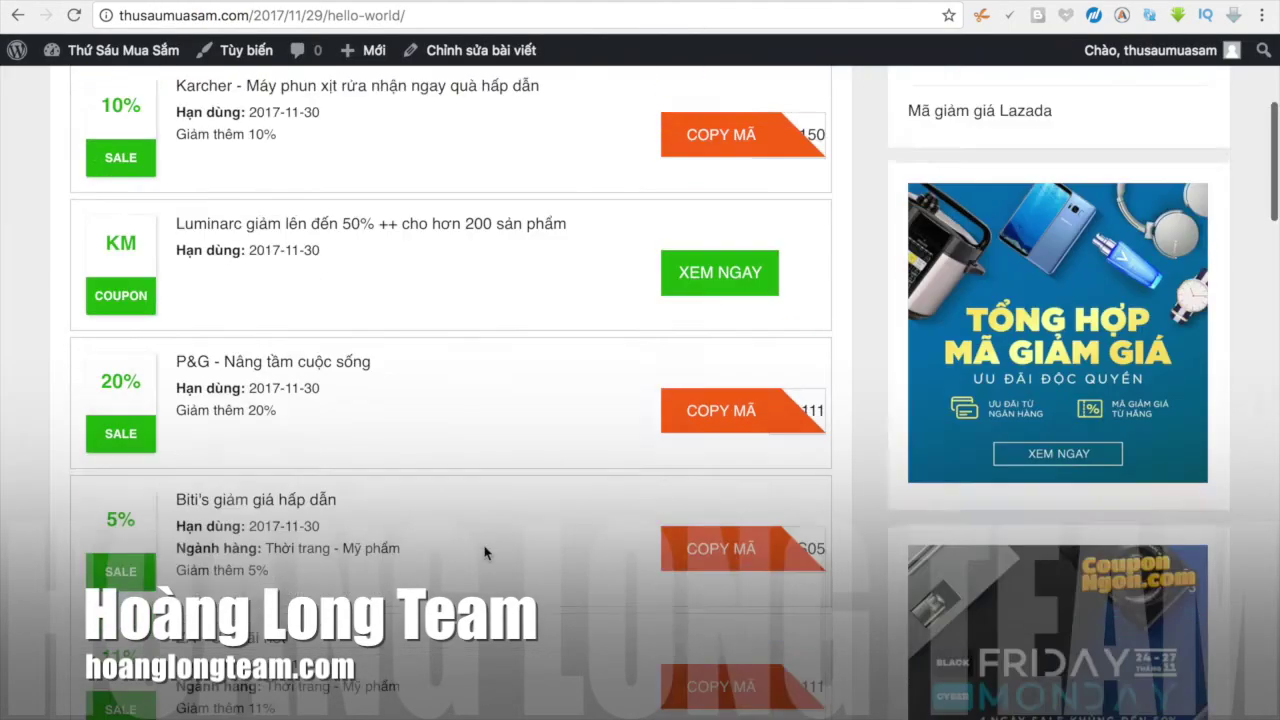
scroll(485, 552, down, 10)
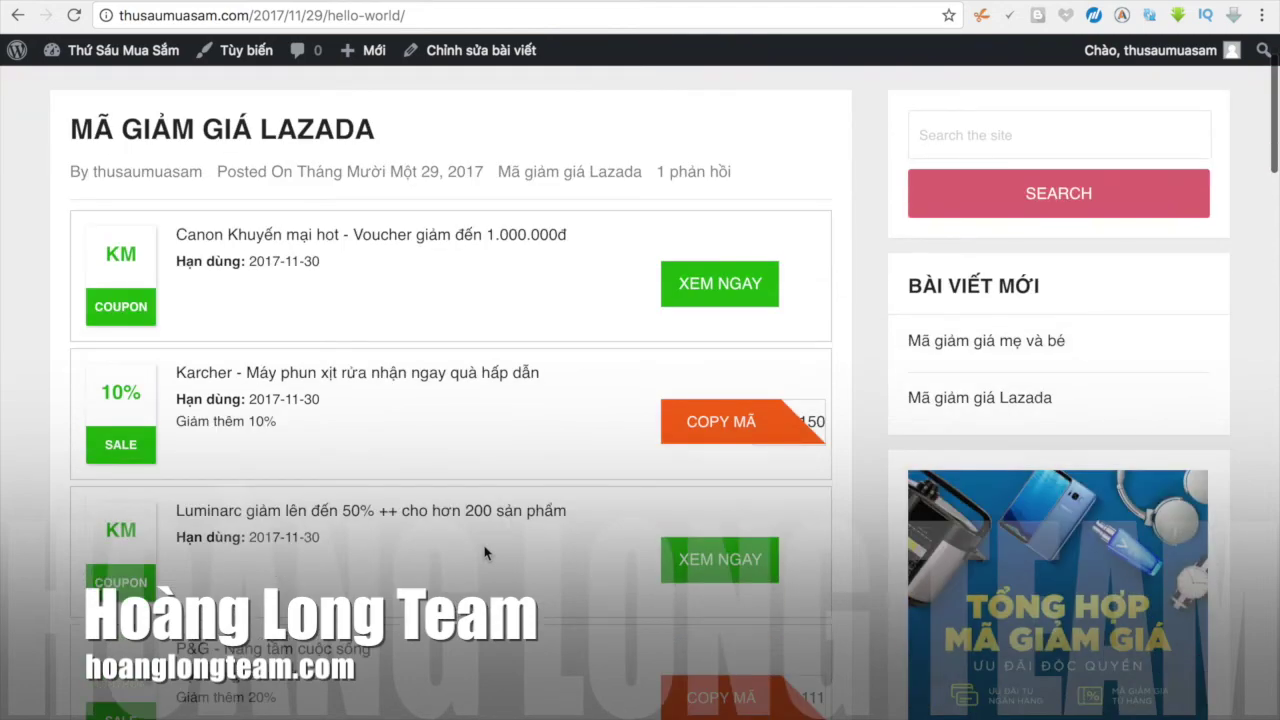
scroll(485, 552, down, 4)
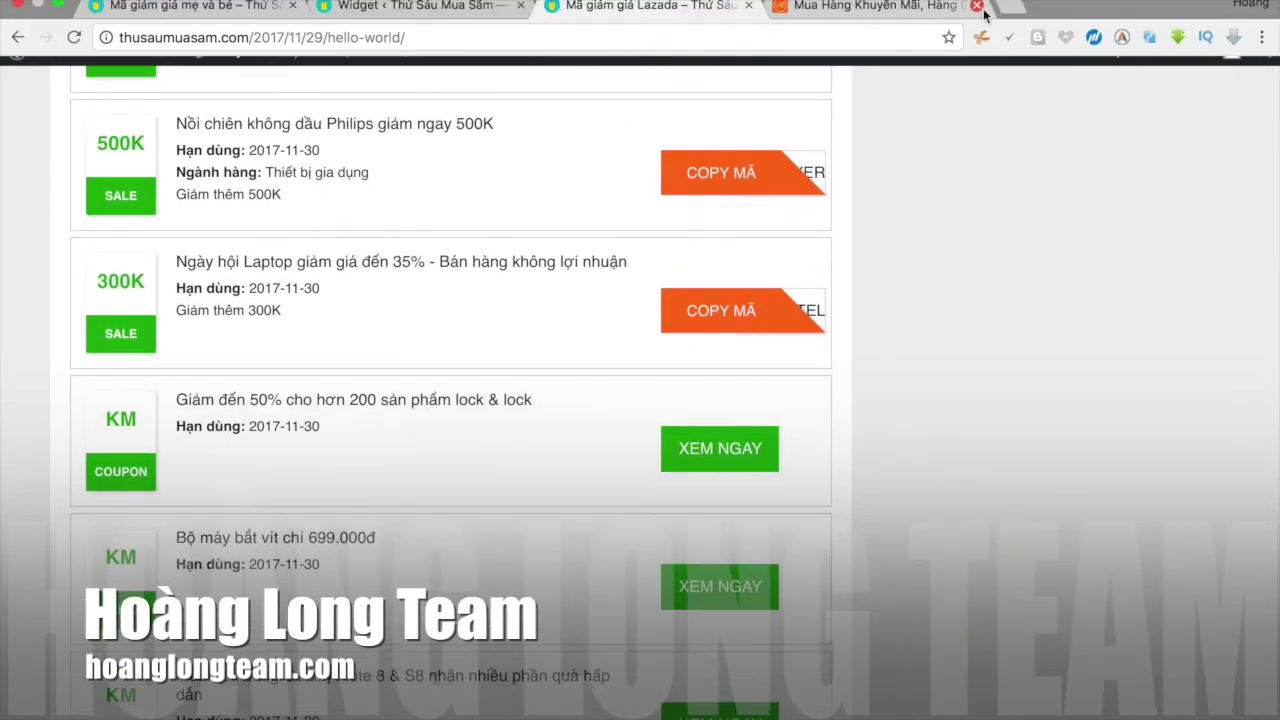
scroll(719, 124, up, 4)
scroll(719, 124, up, 8)
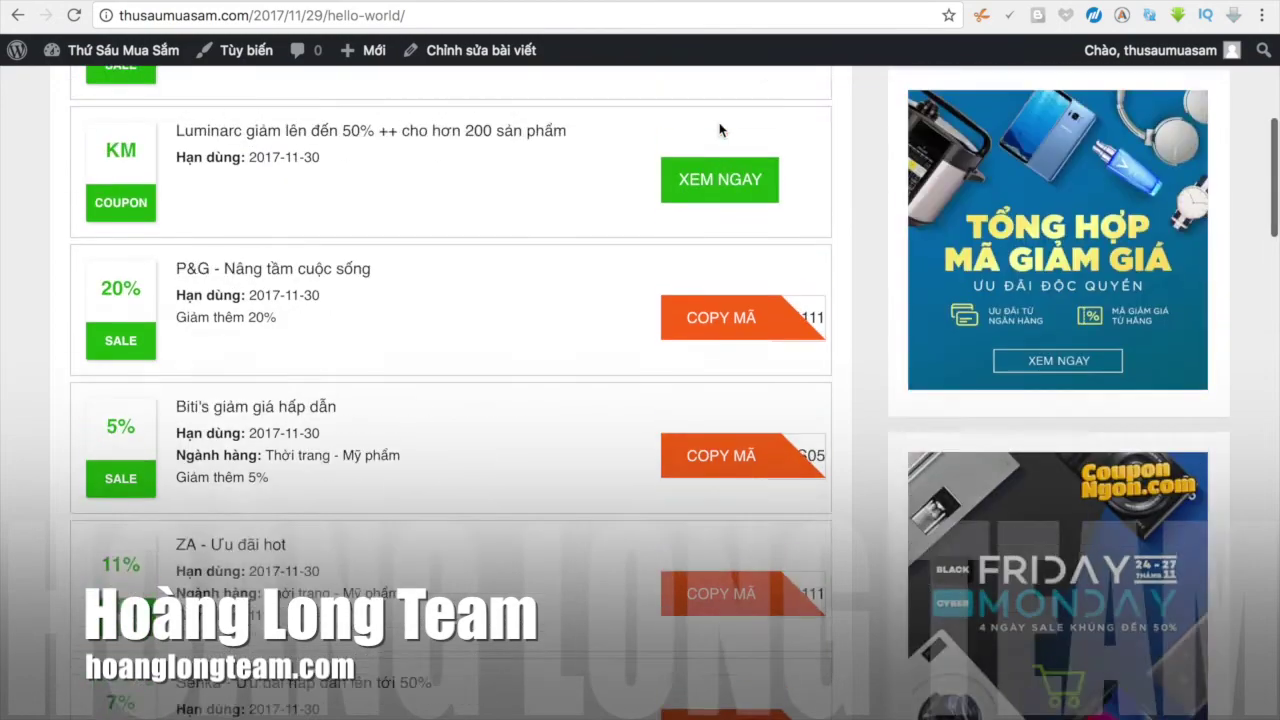
scroll(719, 130, up, 1)
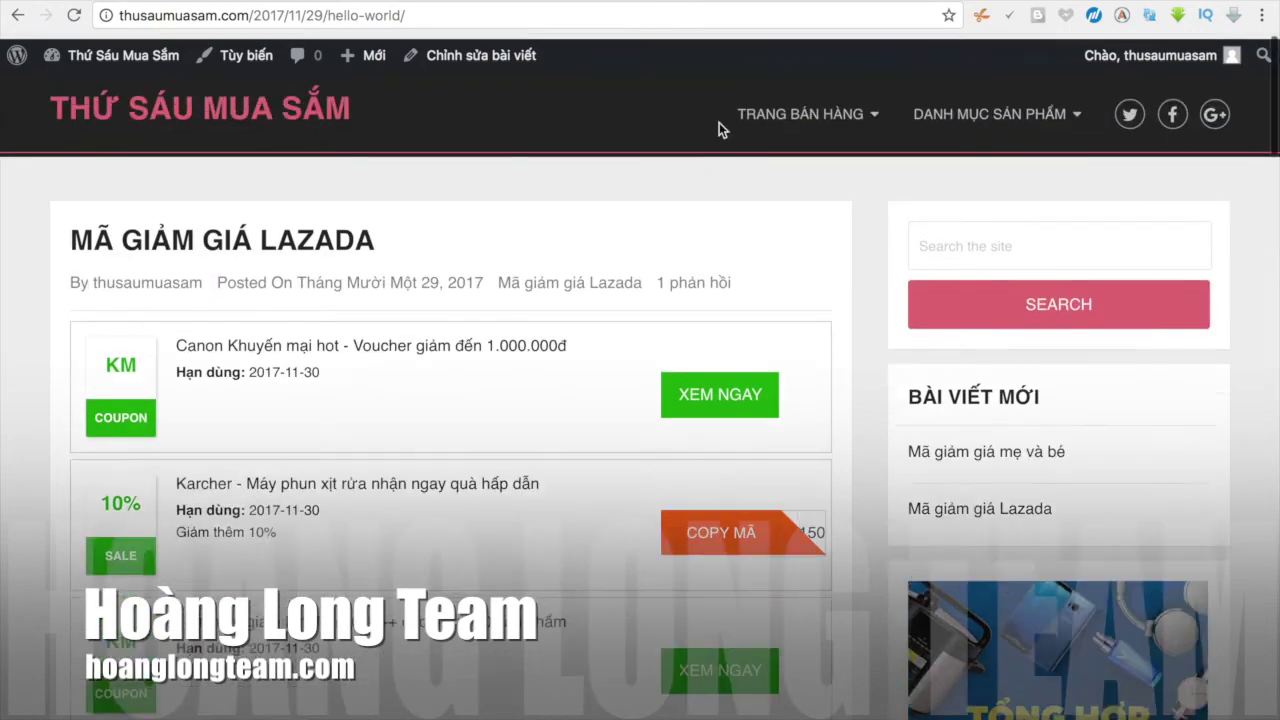
Step: Open the home page of thusaumuasam.com and check its coupon post cards down to the footer
click(233, 117)
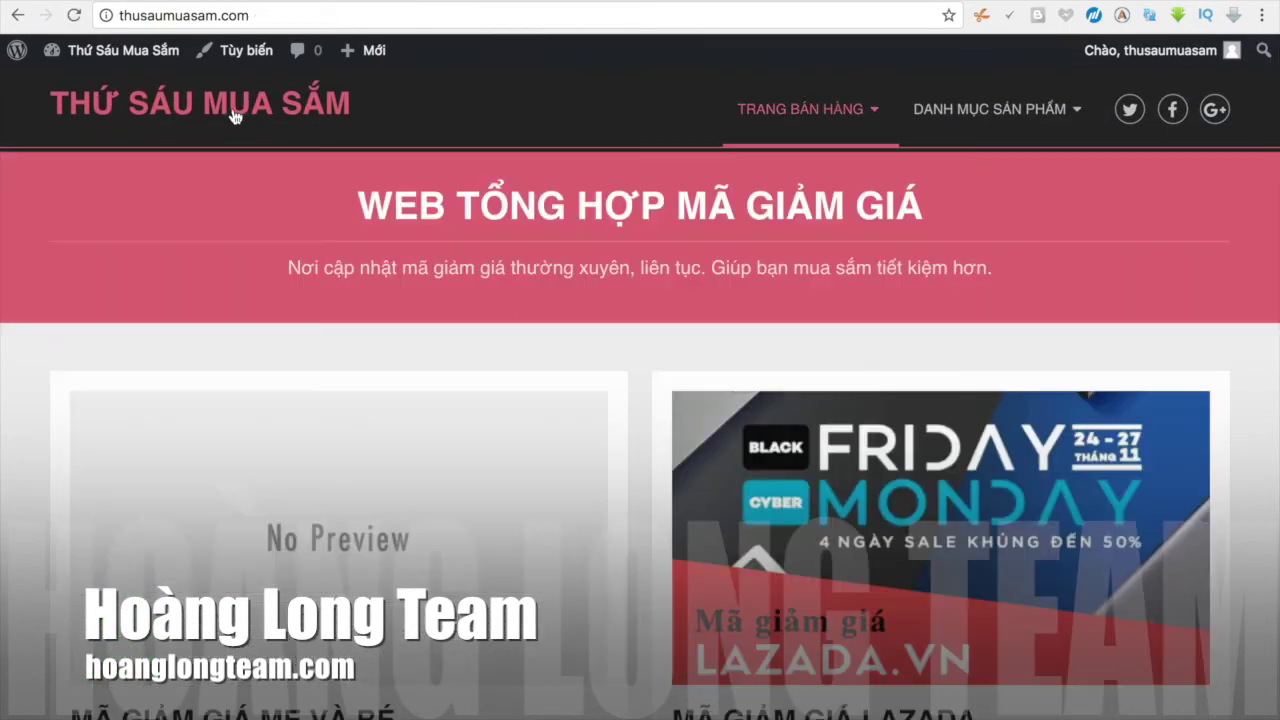
scroll(398, 570, down, 3)
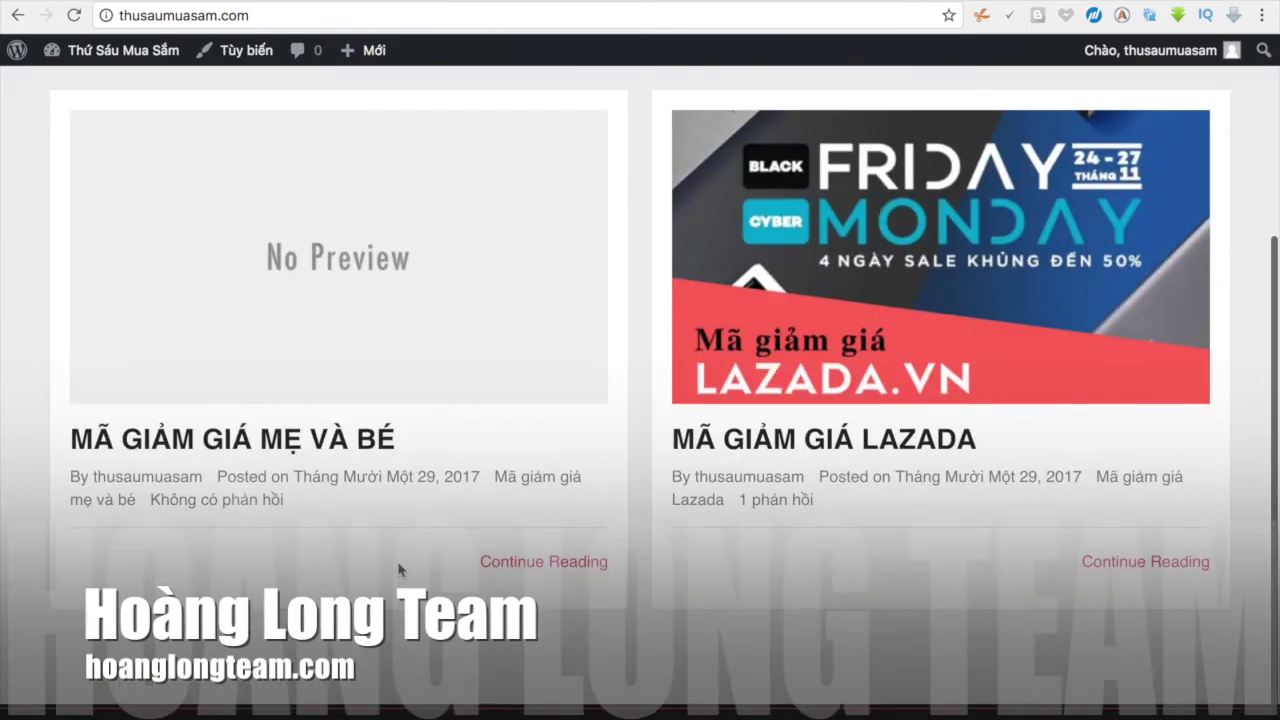
scroll(398, 570, up, 1)
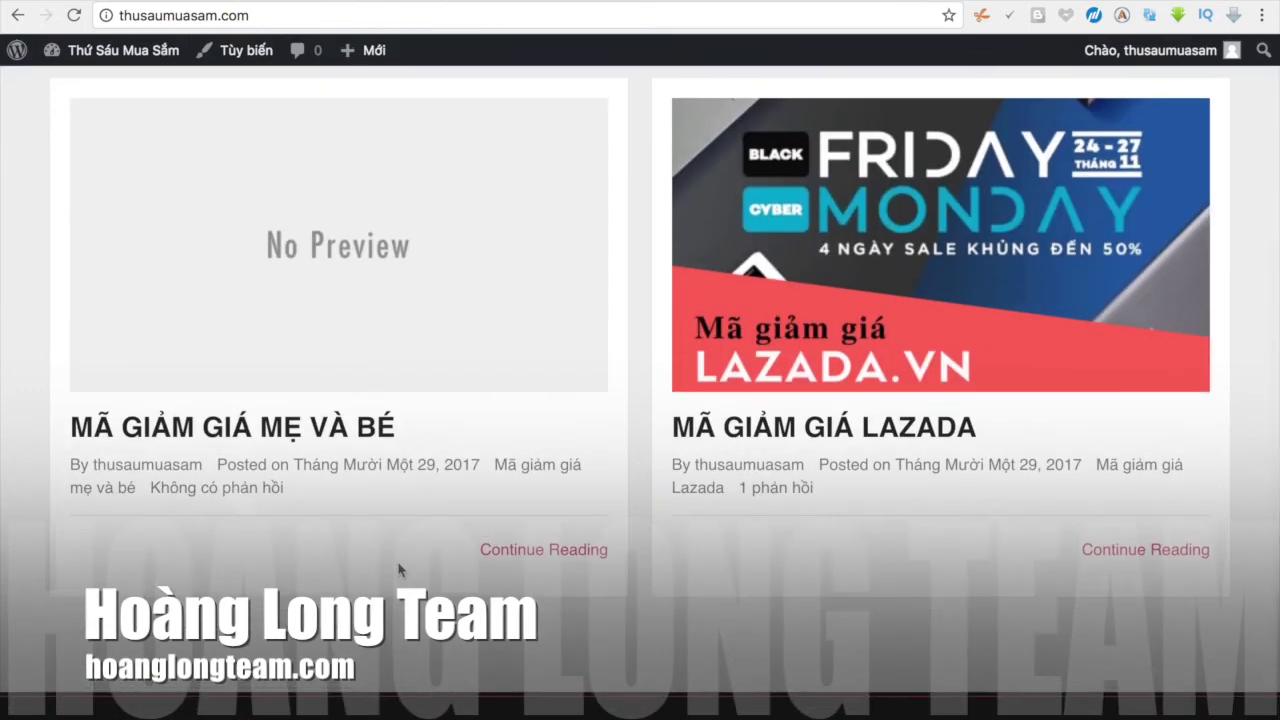
scroll(398, 570, down, 1)
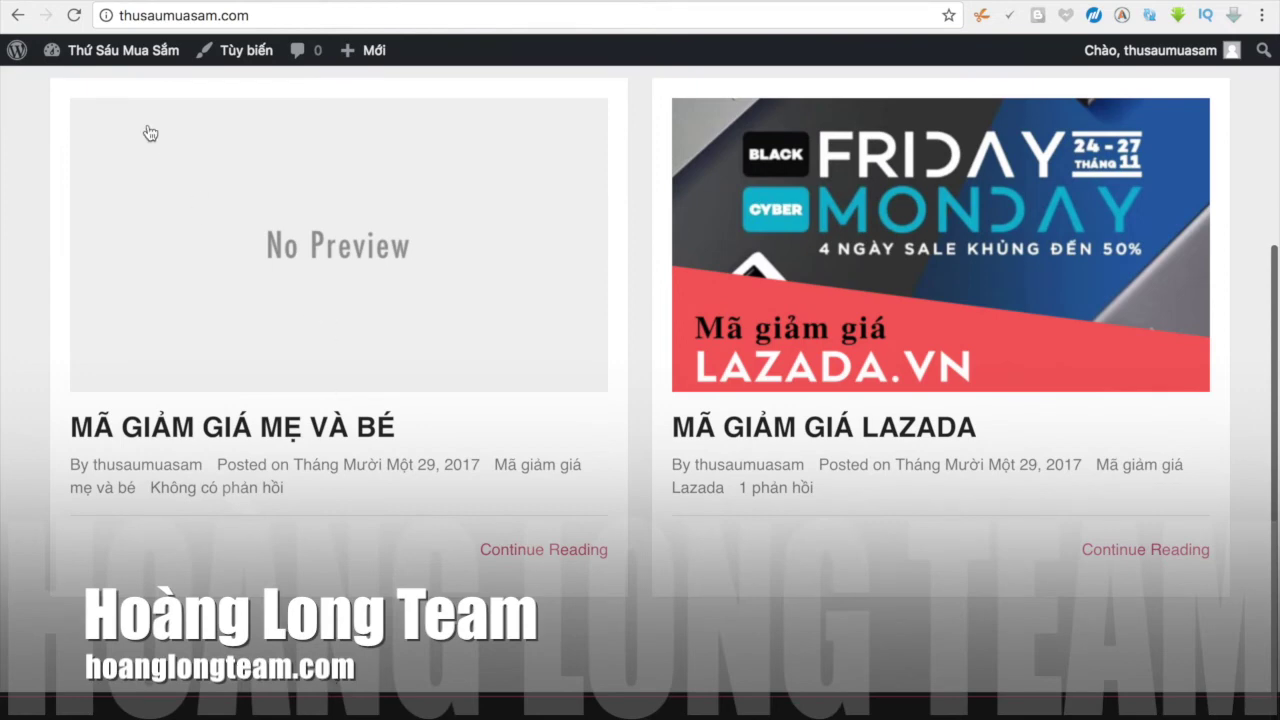
Step: Open the Footer Settings of the Theme Options in the WordPress theme customizer
mouse_move(115, 57)
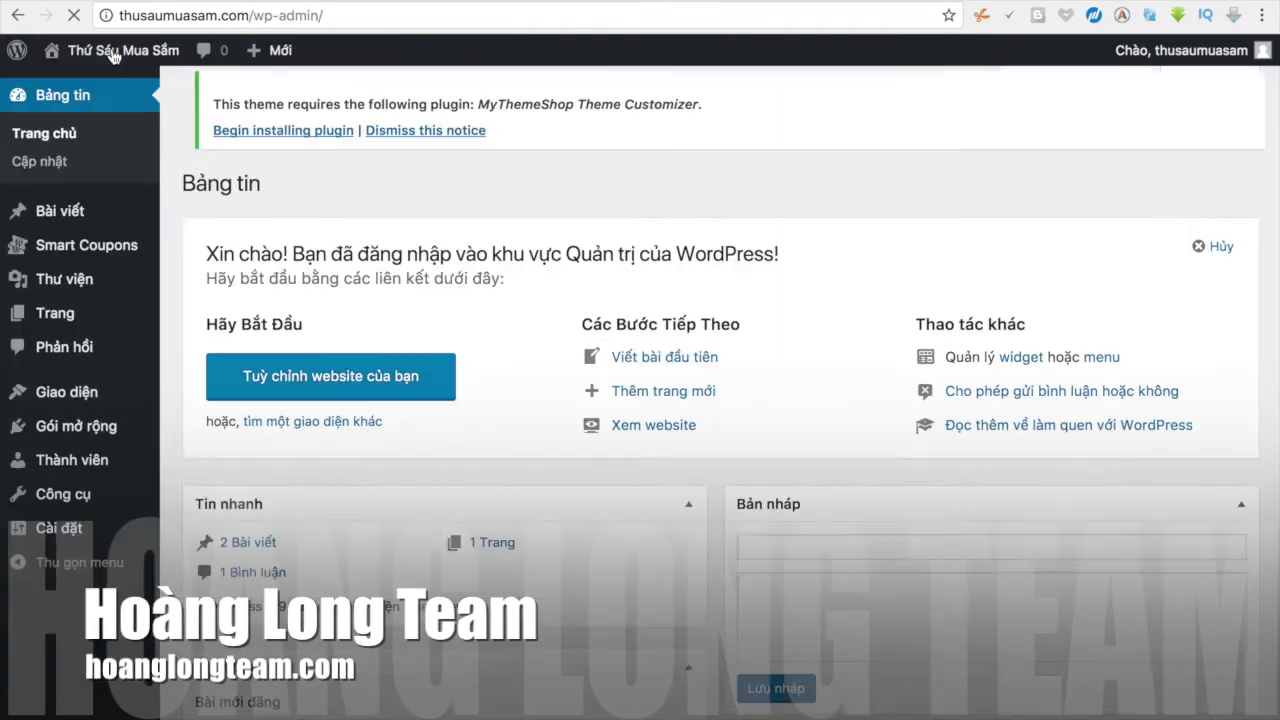
mouse_move(62, 338)
mouse_move(78, 405)
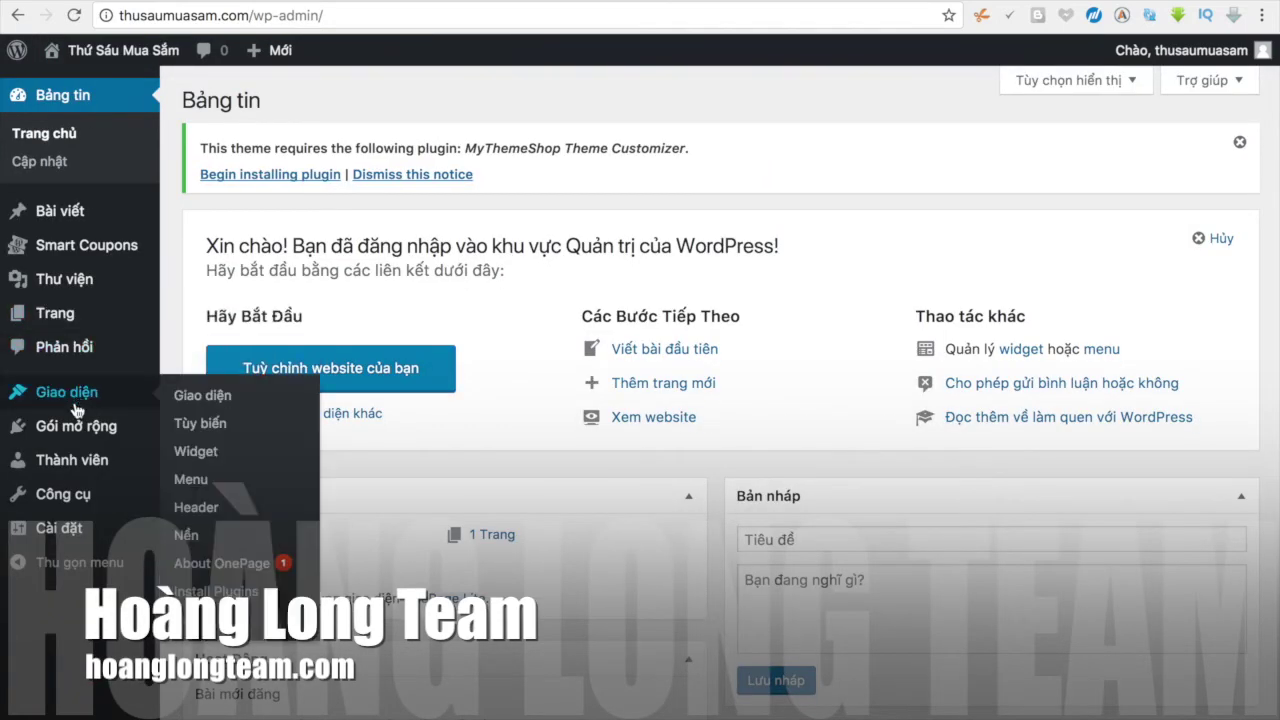
click(205, 426)
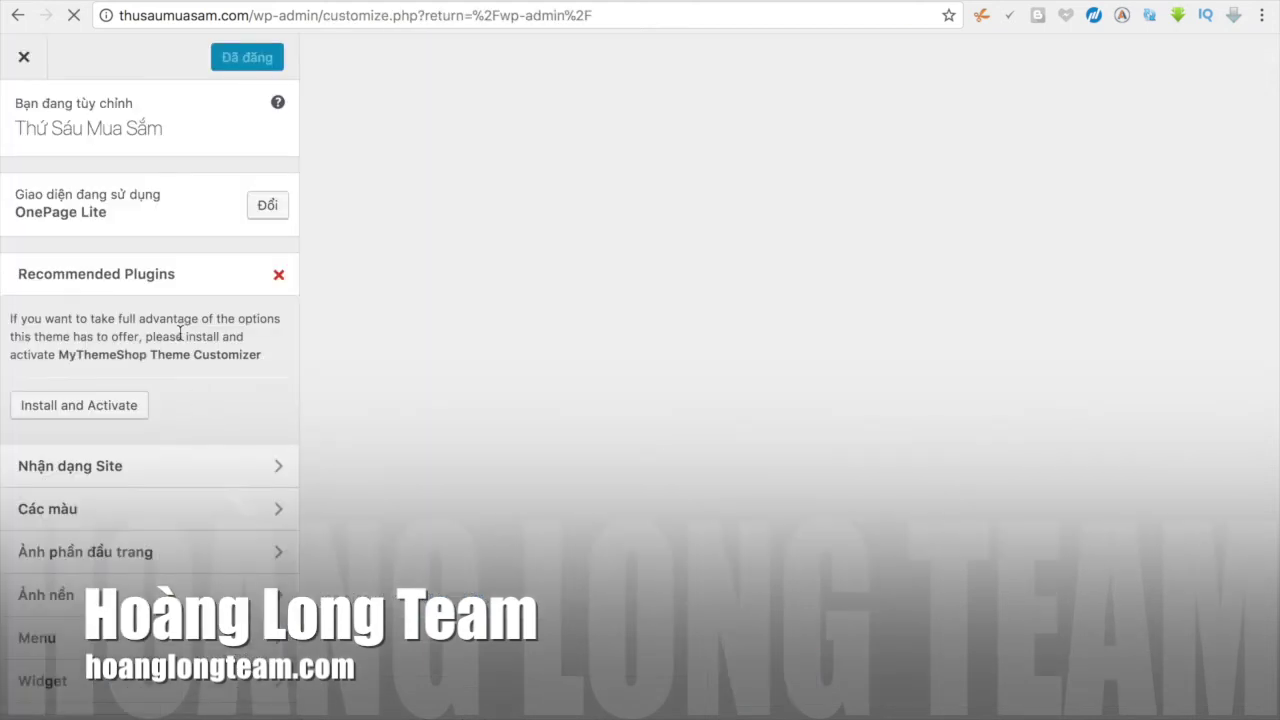
scroll(158, 420, down, 2)
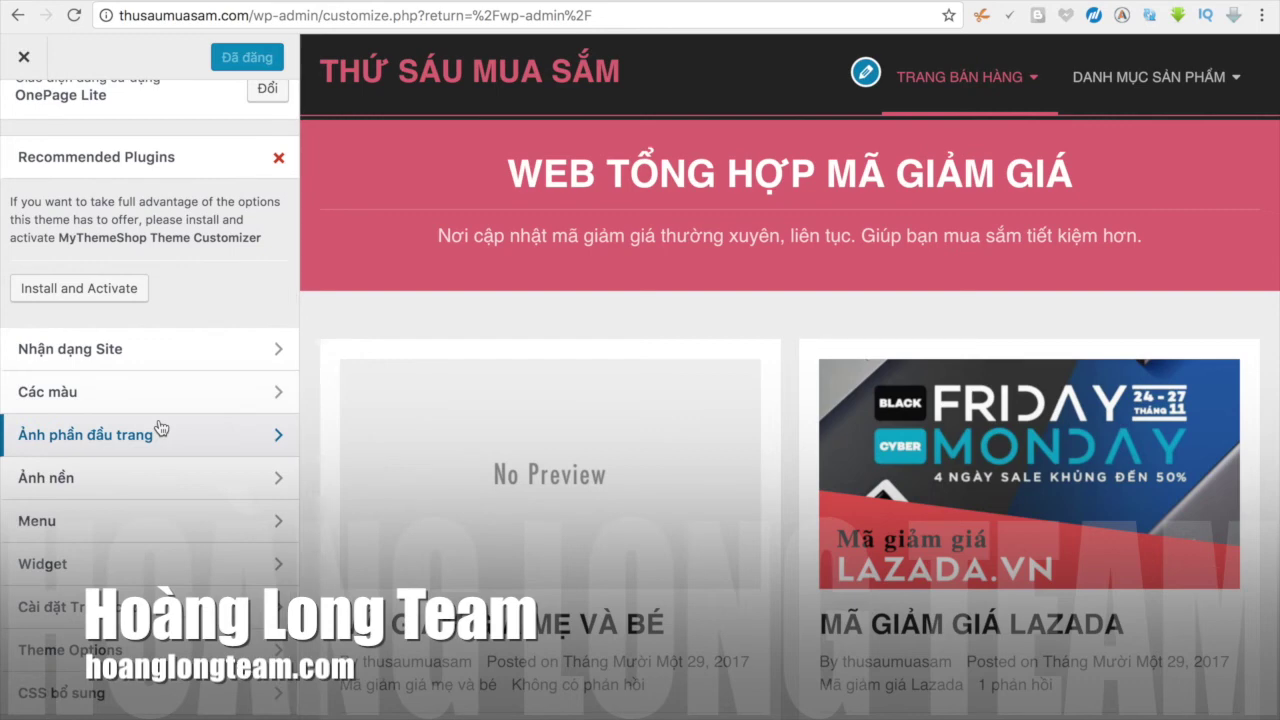
click(70, 650)
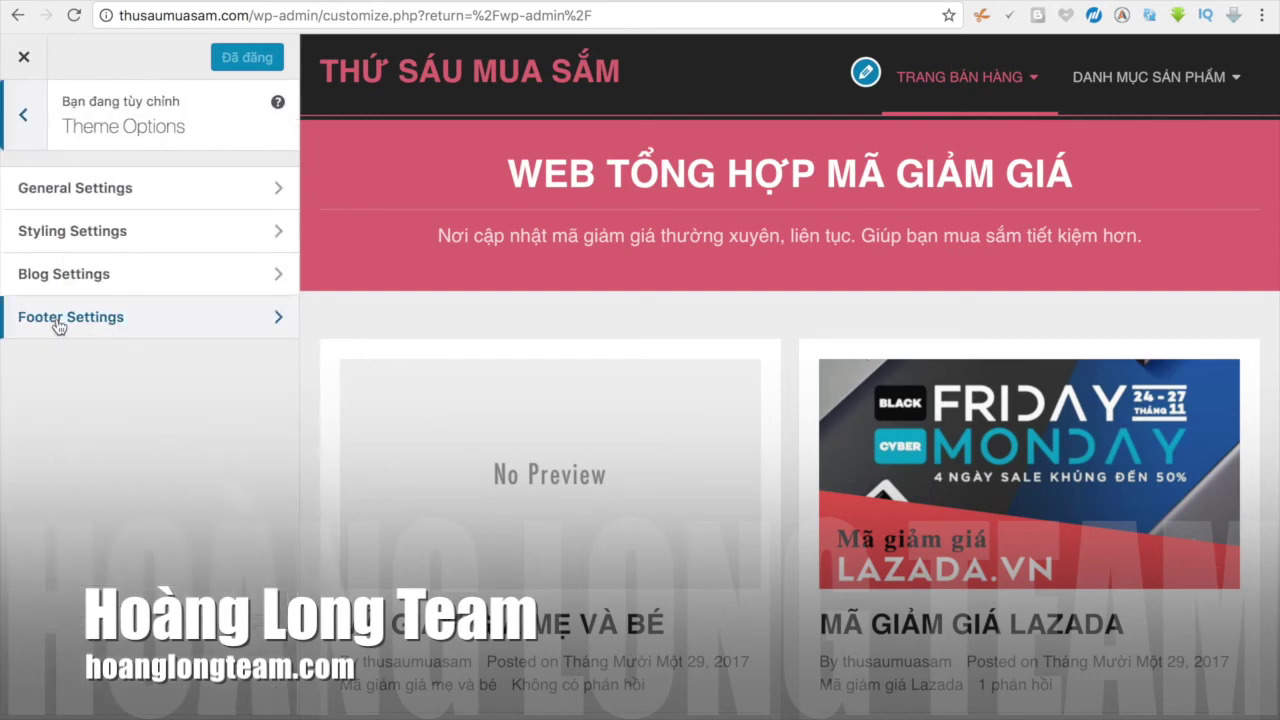
click(118, 320)
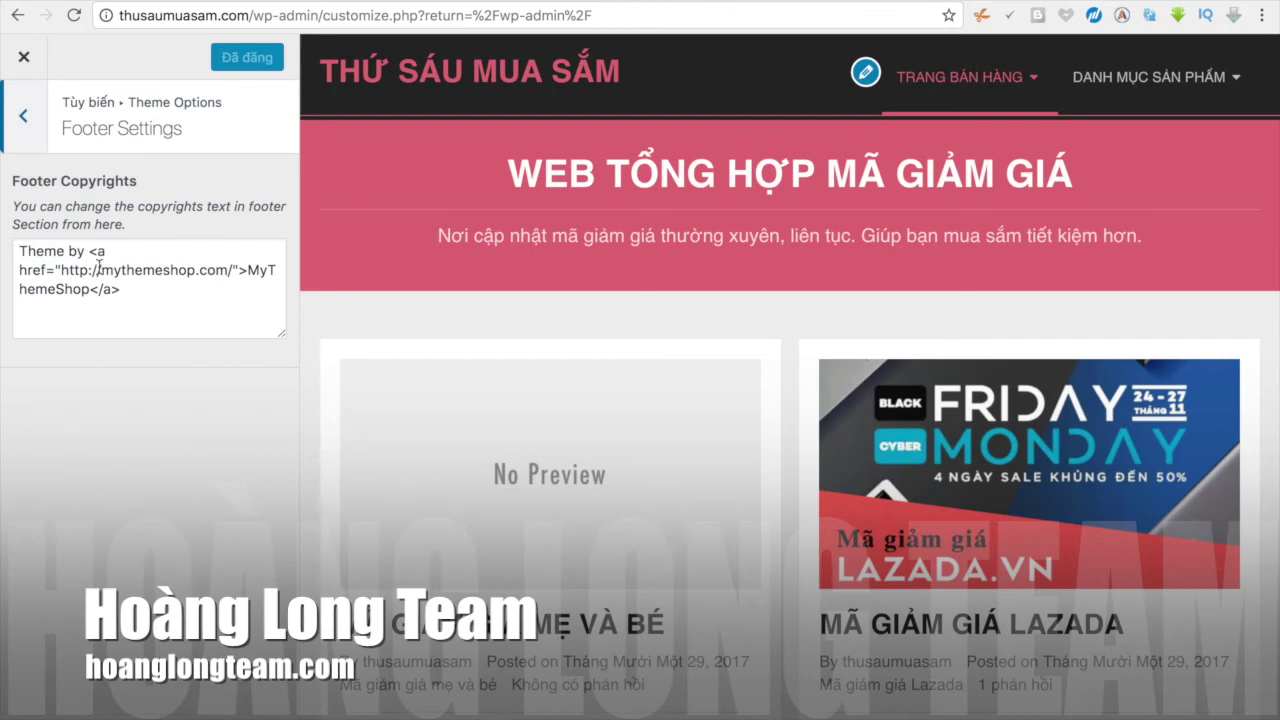
Step: Replace "Theme by" in the footer copyright text with "Sản phẩm của"
drag(83, 253, 17, 253)
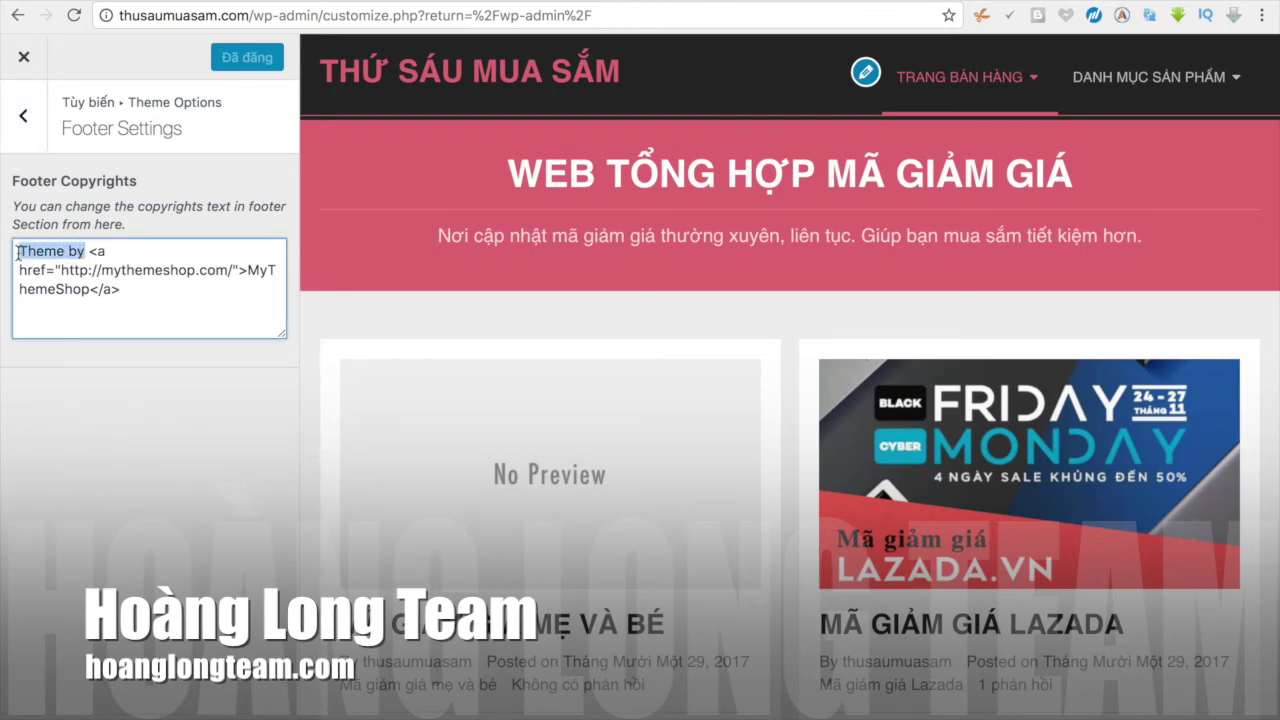
text(Sẩn)
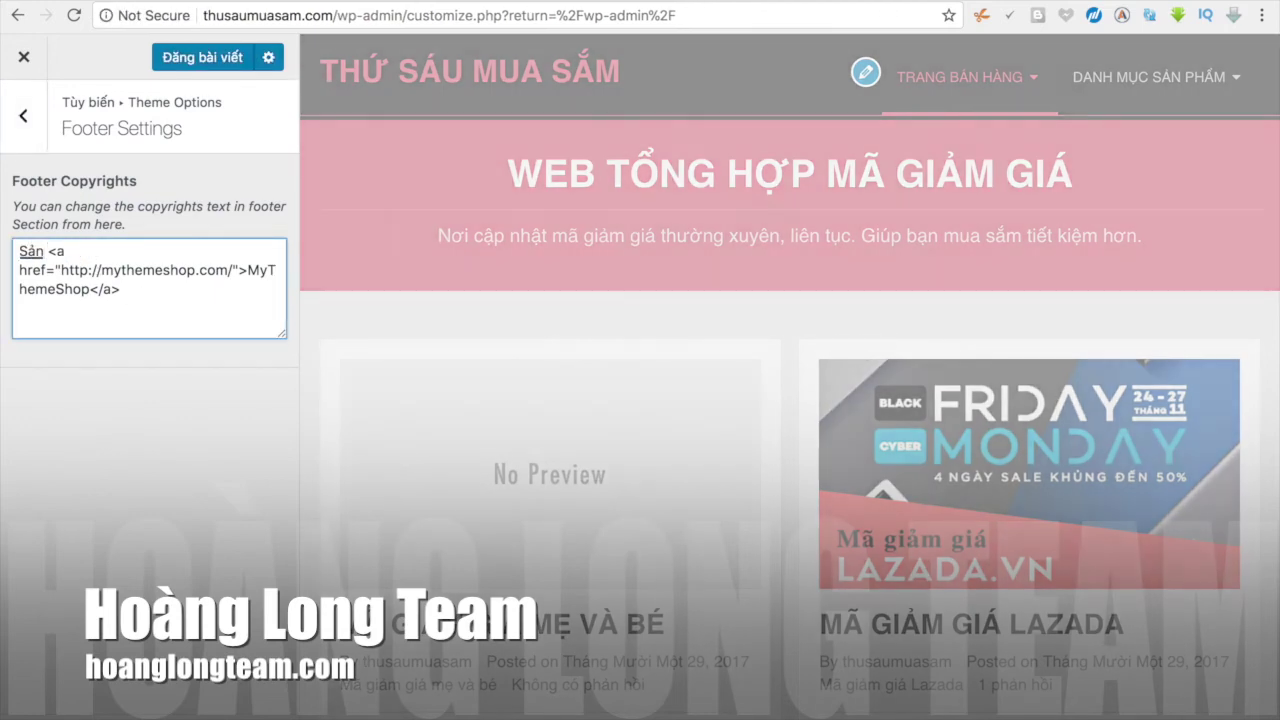
text( sa)
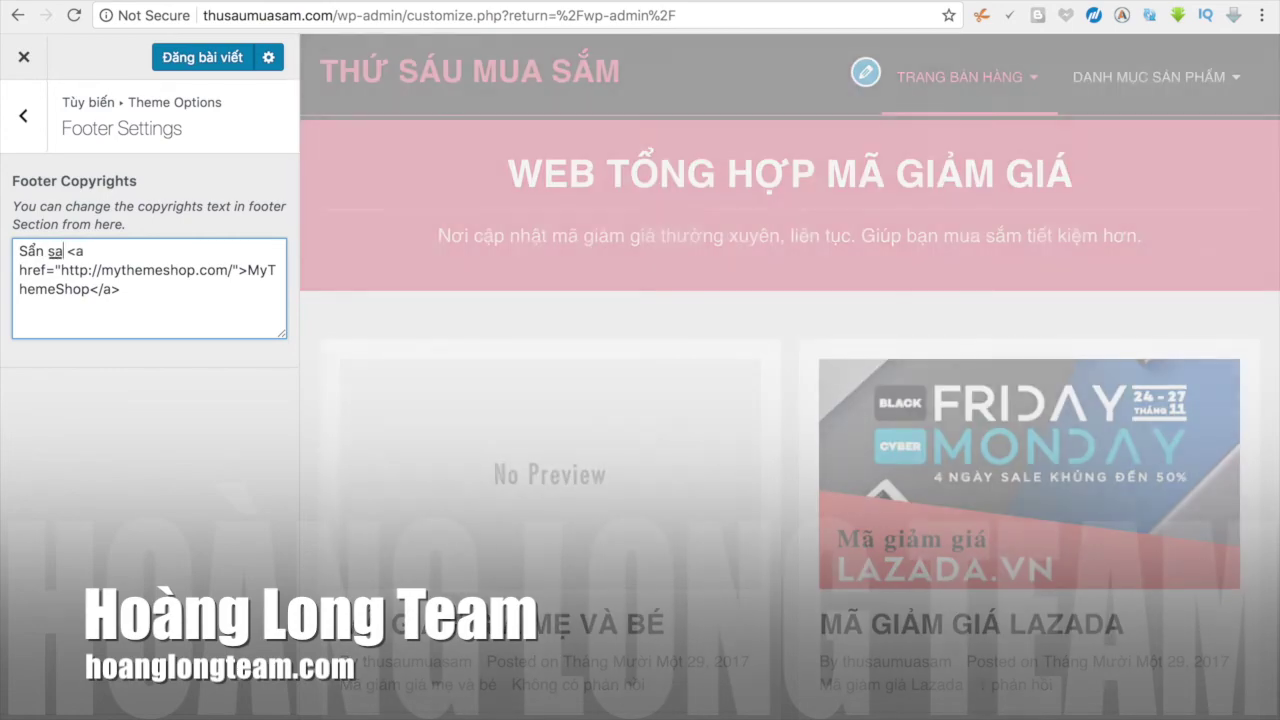
key(BackSpace)
key(BackSpace)
key(BackSpace)
key(BackSpace)
key(BackSpace)
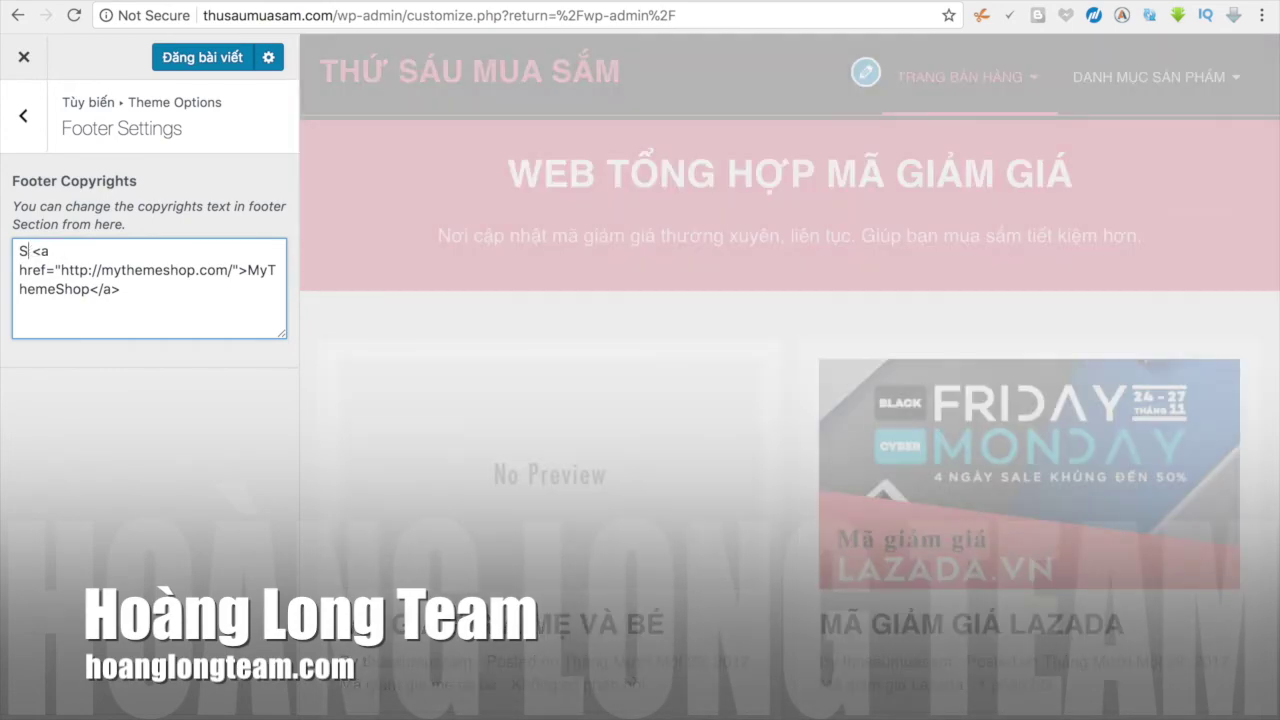
text(ản phẩm ca)
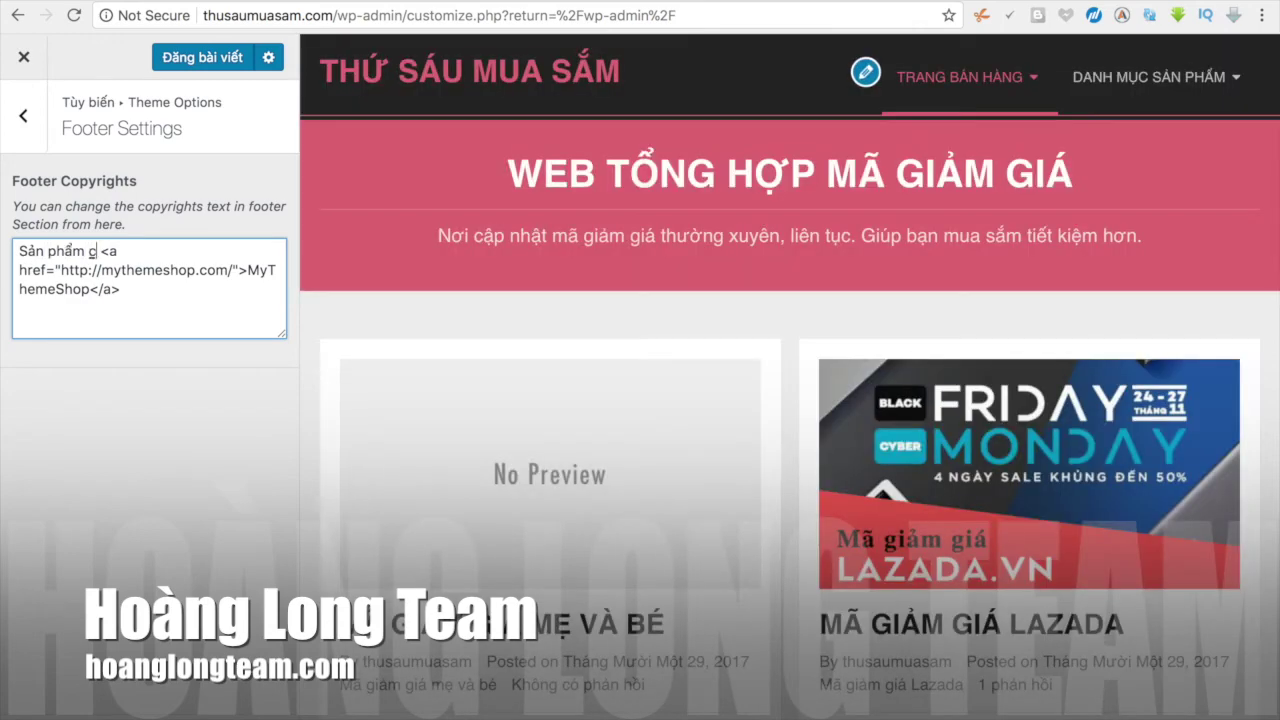
text(ủa)
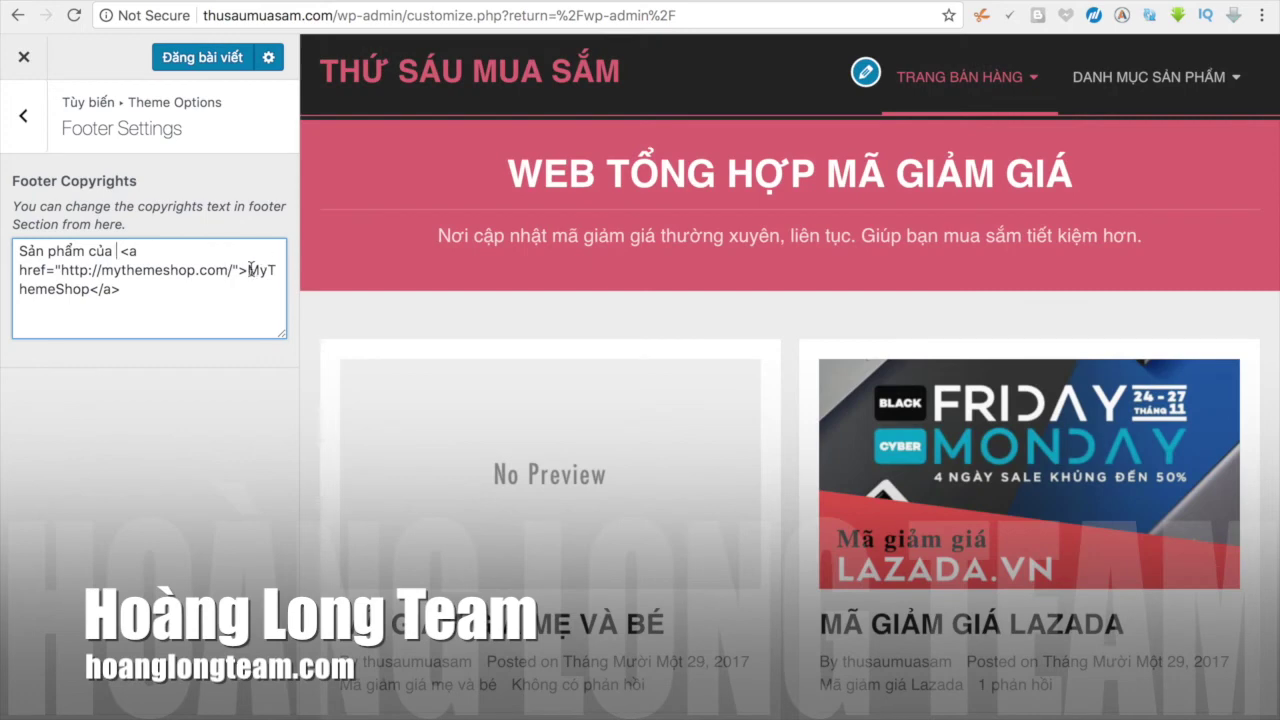
Step: Change the footer copyright's link text to "Hoàng Long Group"
drag(250, 270, 87, 296)
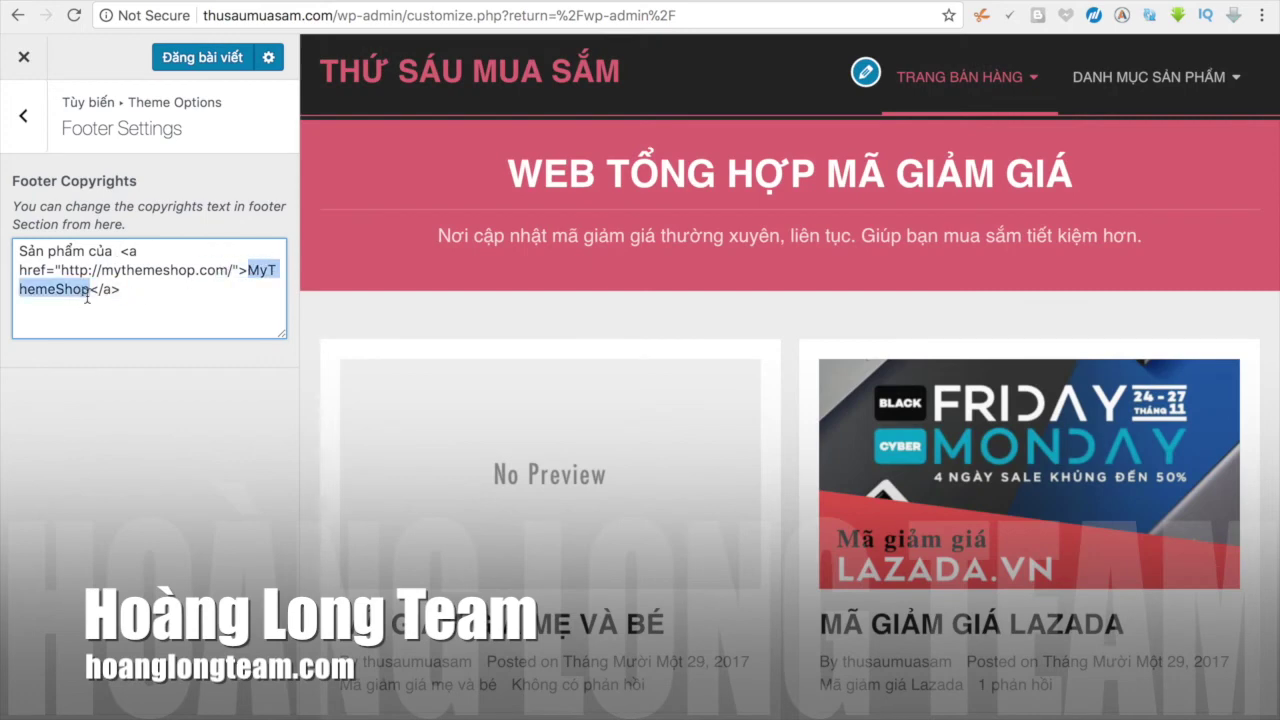
text(Hoàng )
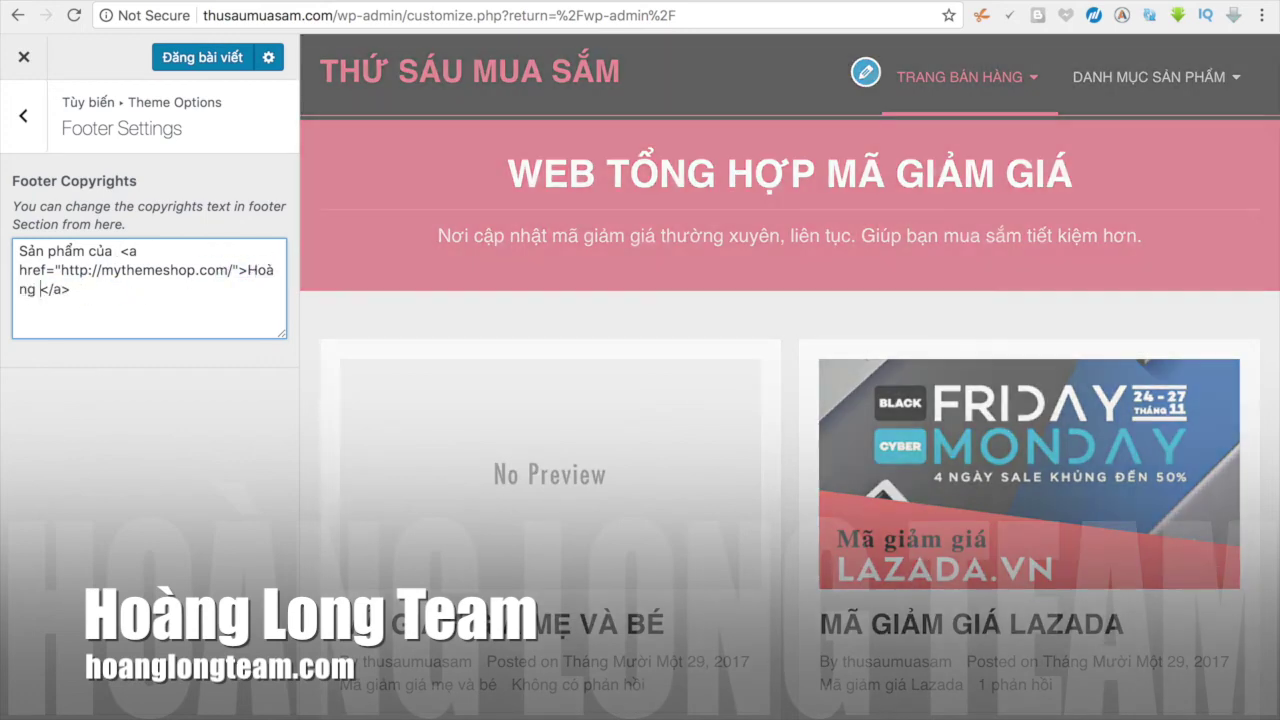
text(Long )
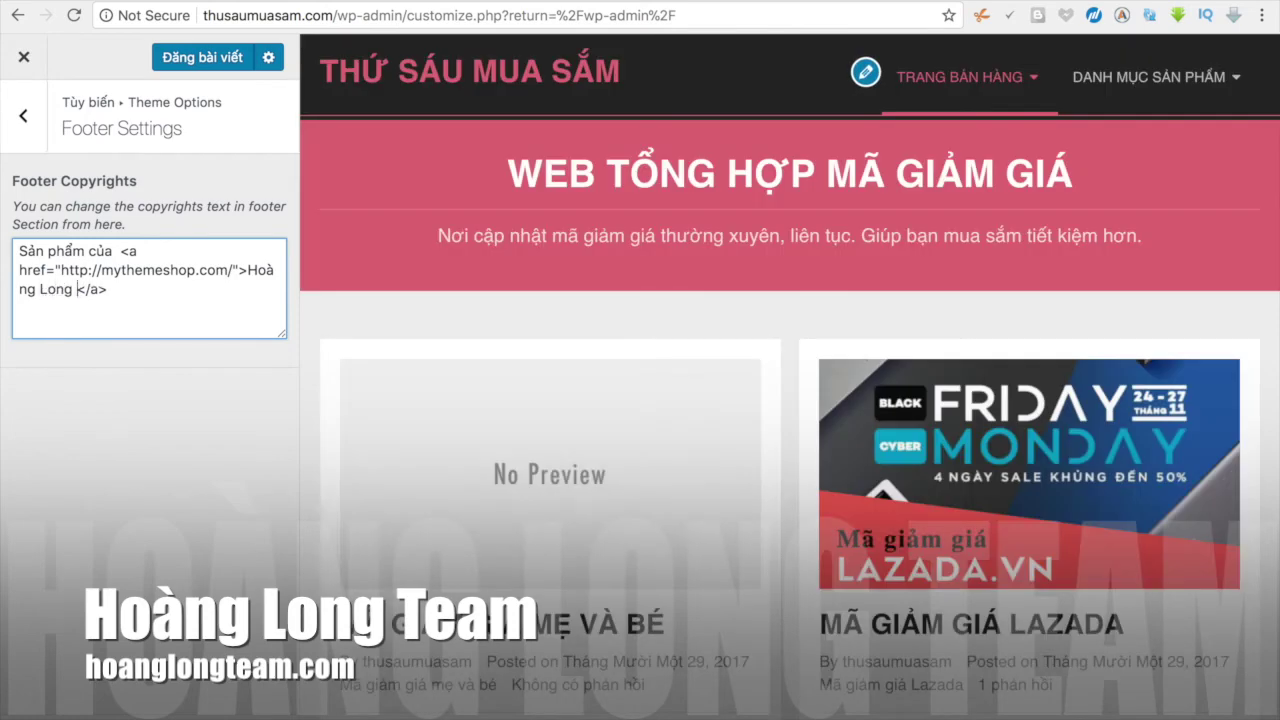
text(Group)
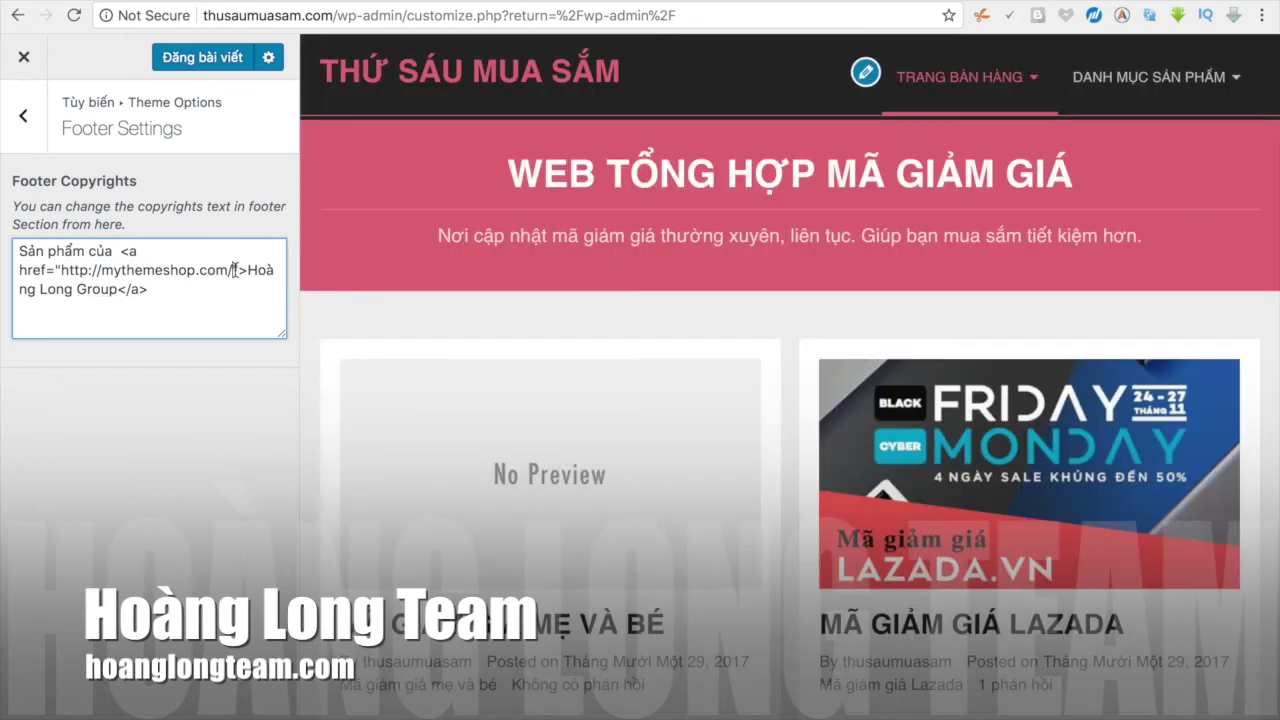
drag(233, 270, 62, 270)
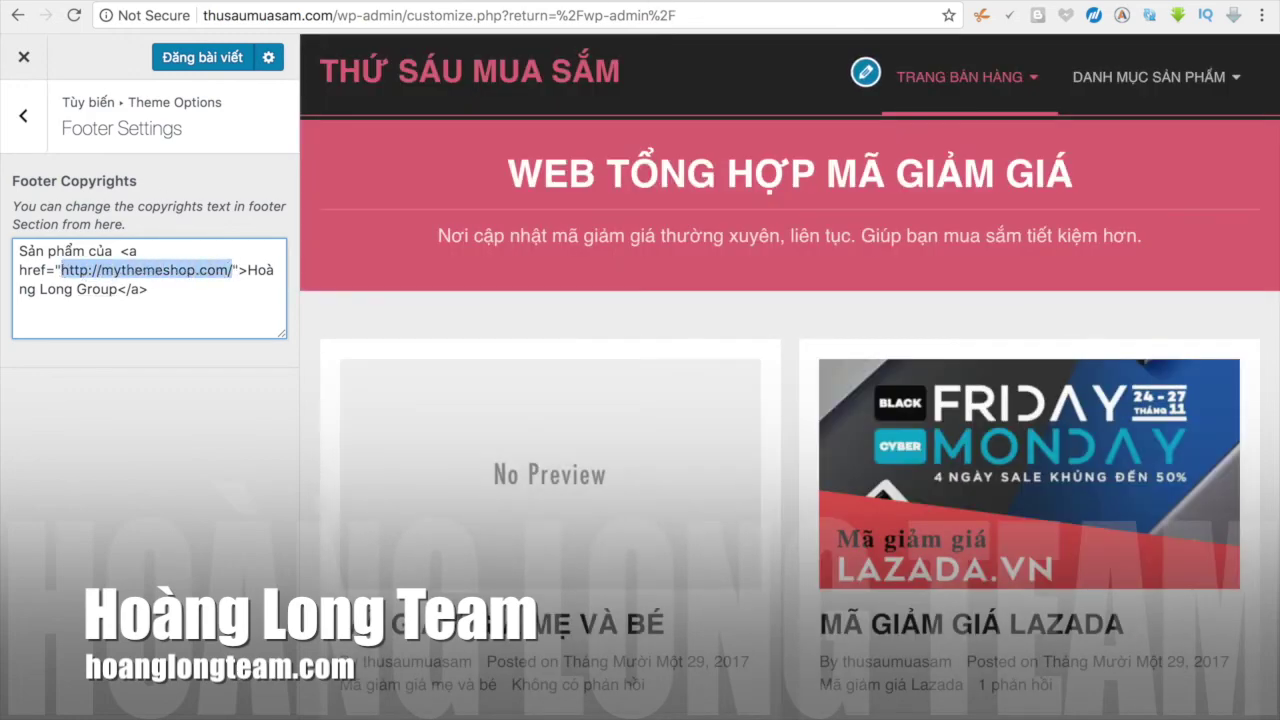
key(ctrl+t)
text(h)
key(Down)
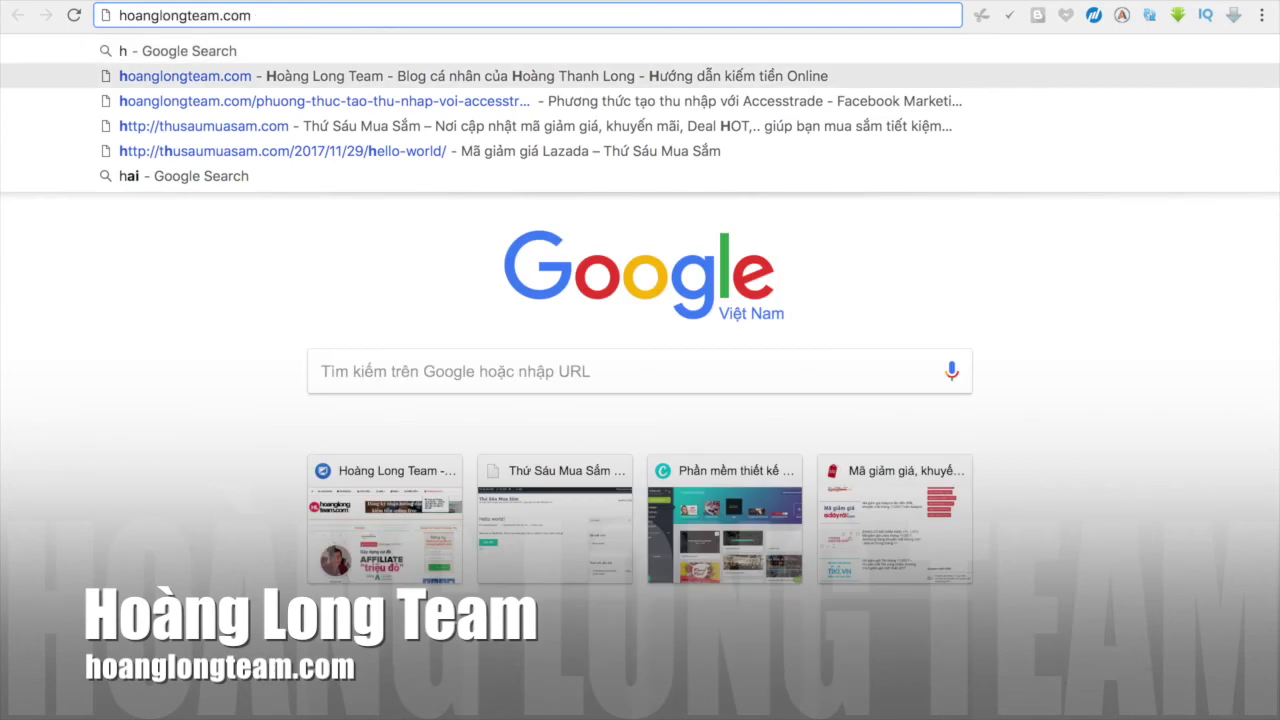
key(Return)
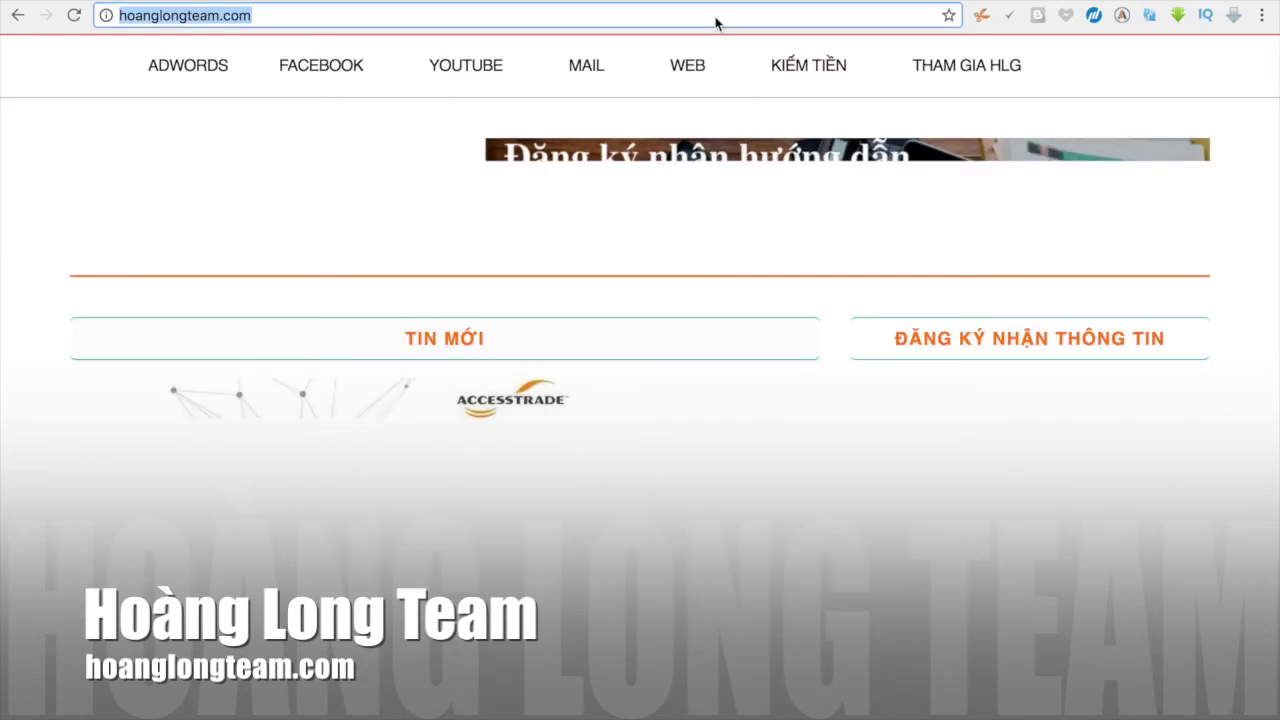
click(716, 20)
key(ctrl+c)
key(ctrl+Tab)
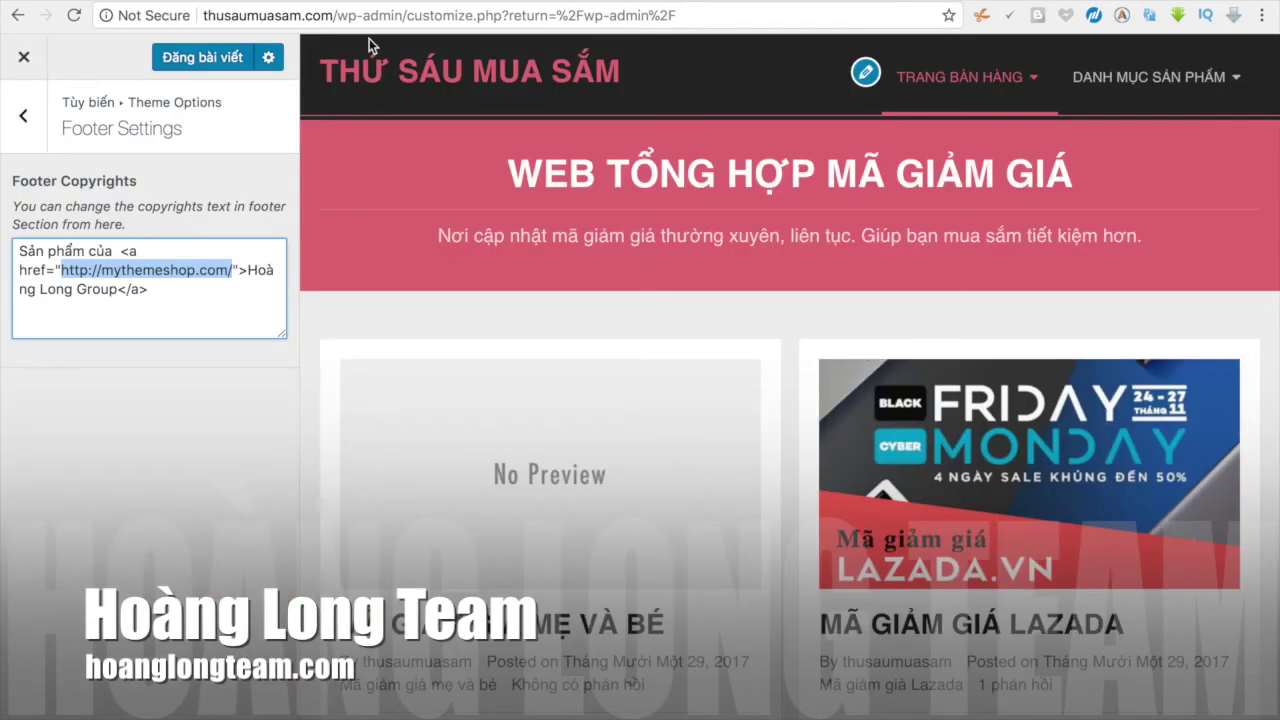
key(ctrl+v)
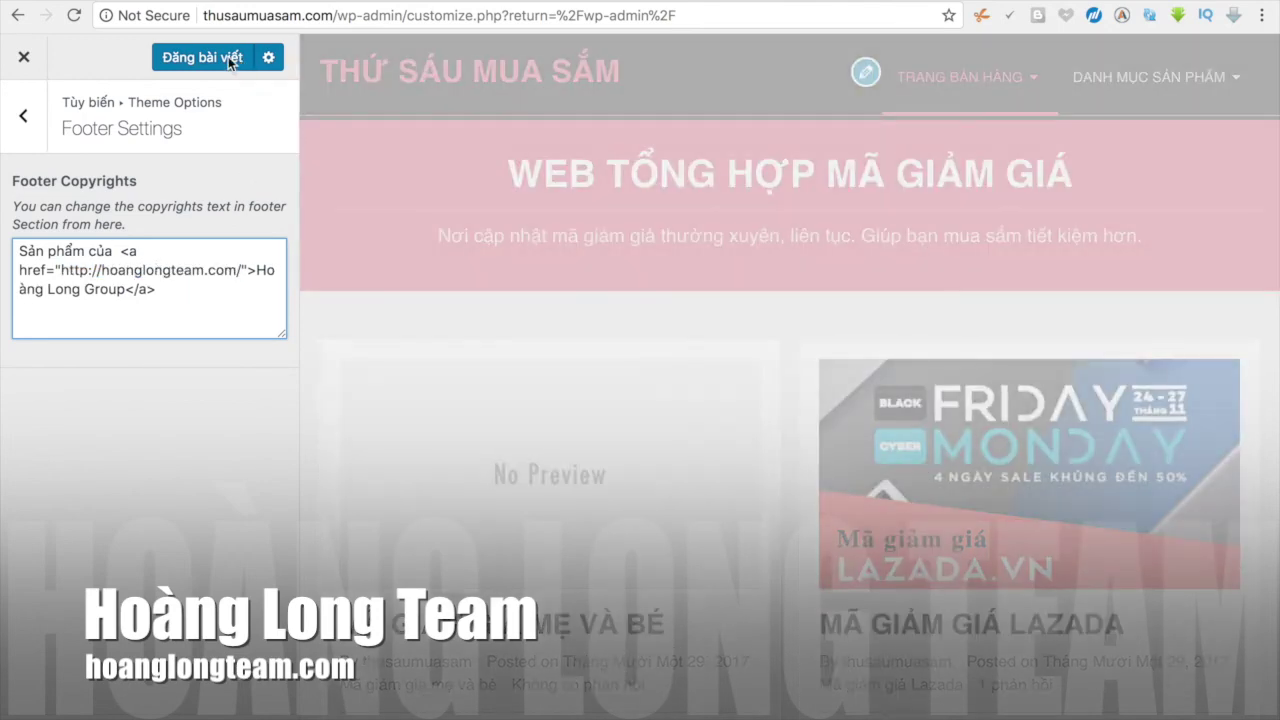
Step: Publish the footer copyright changes and close the theme customizer
click(230, 56)
scroll(483, 398, down, 4)
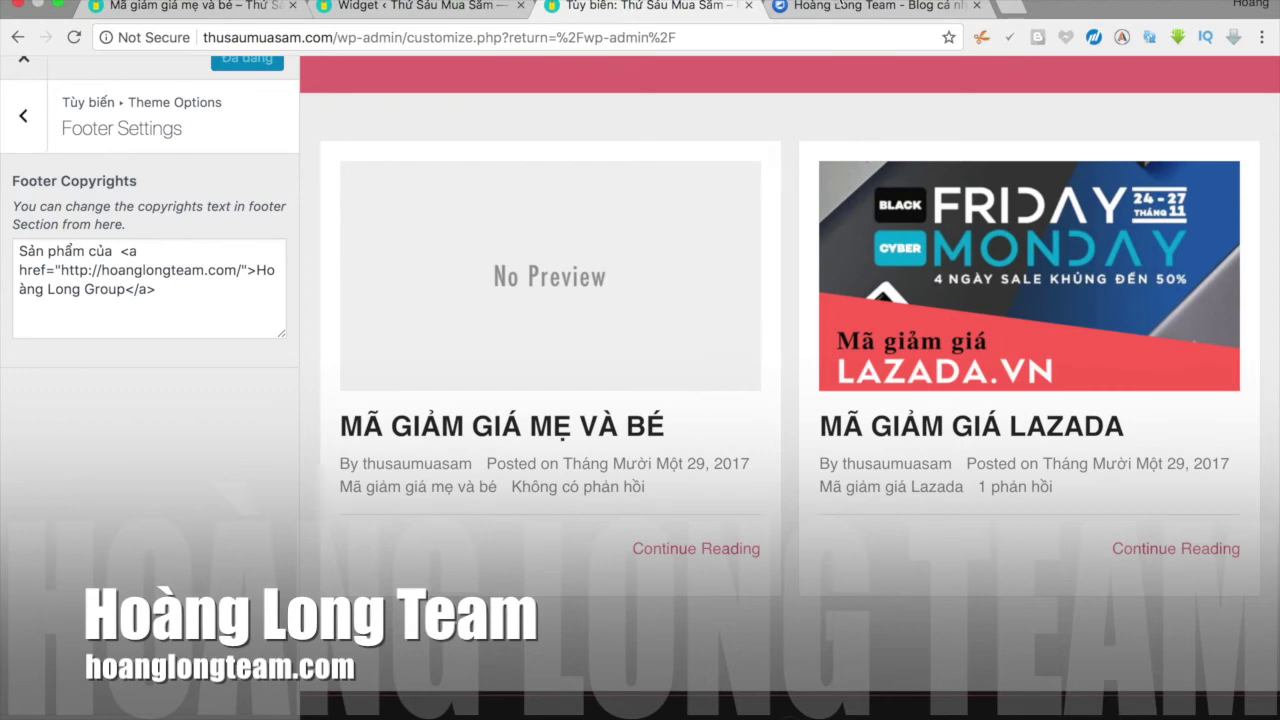
key(ctrl+Tab)
key(ctrl+shift+Tab)
key(ctrl+shift+Tab)
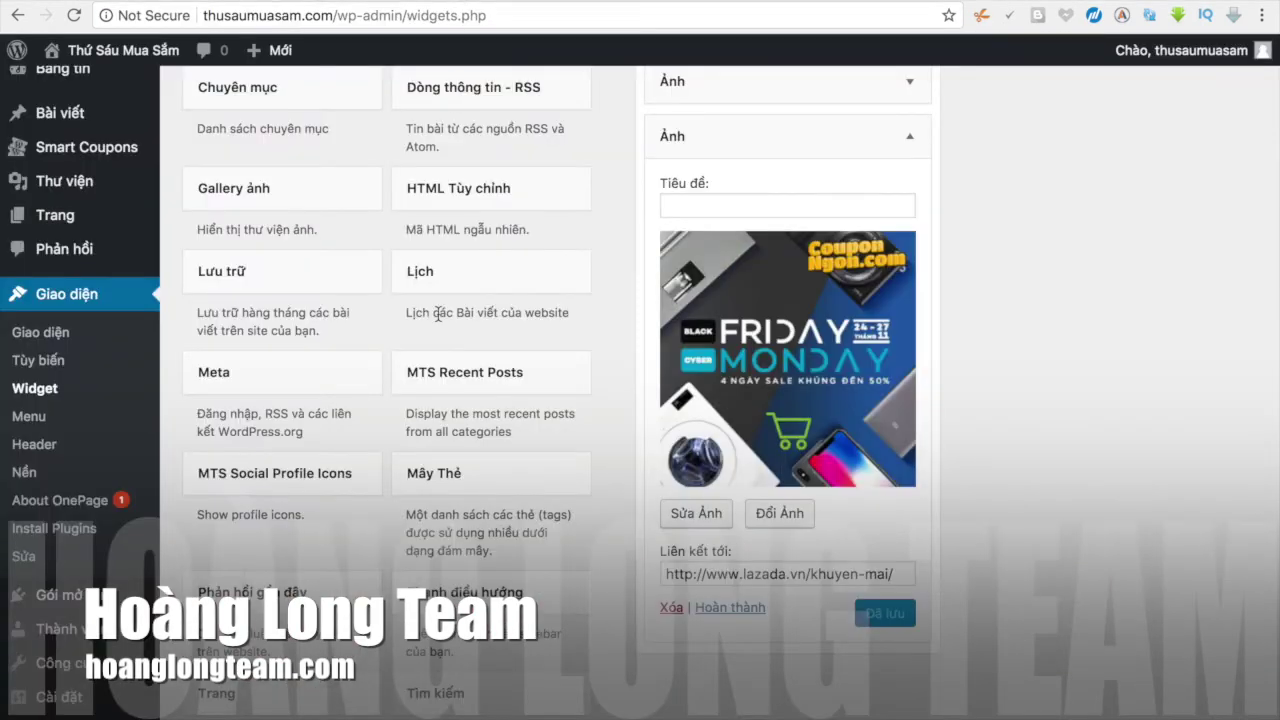
key(ctrl+Tab)
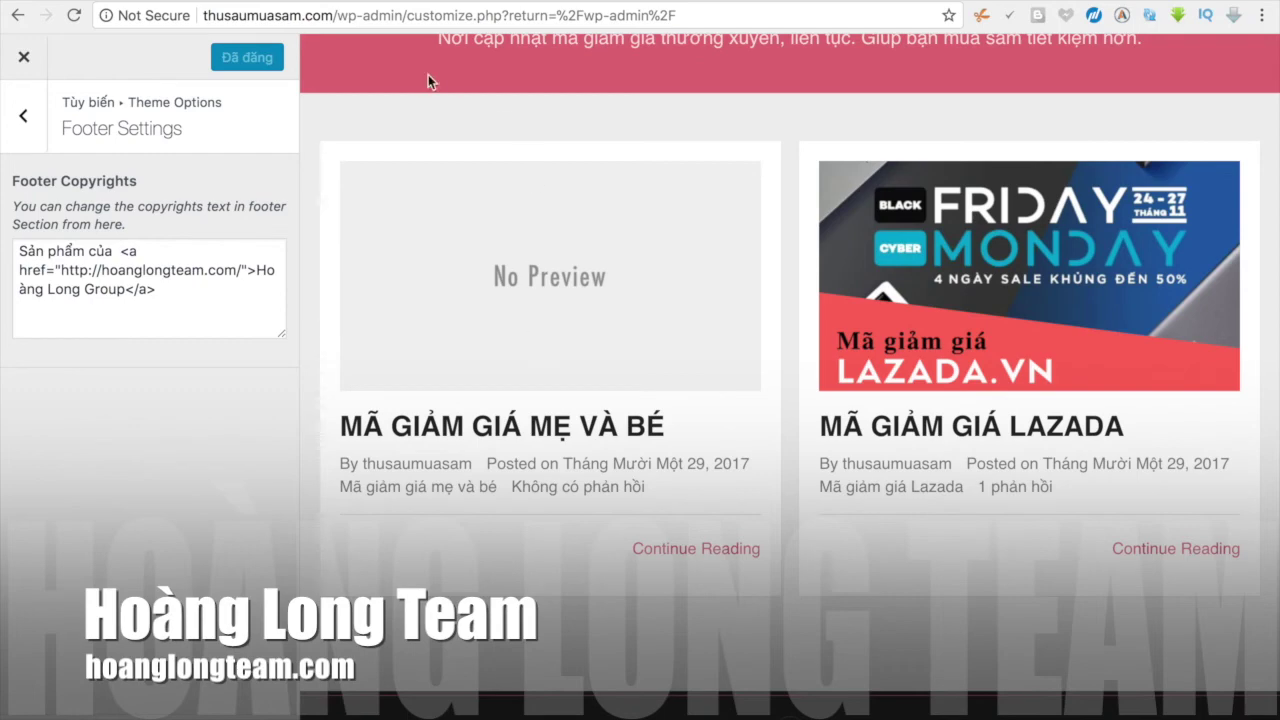
click(24, 57)
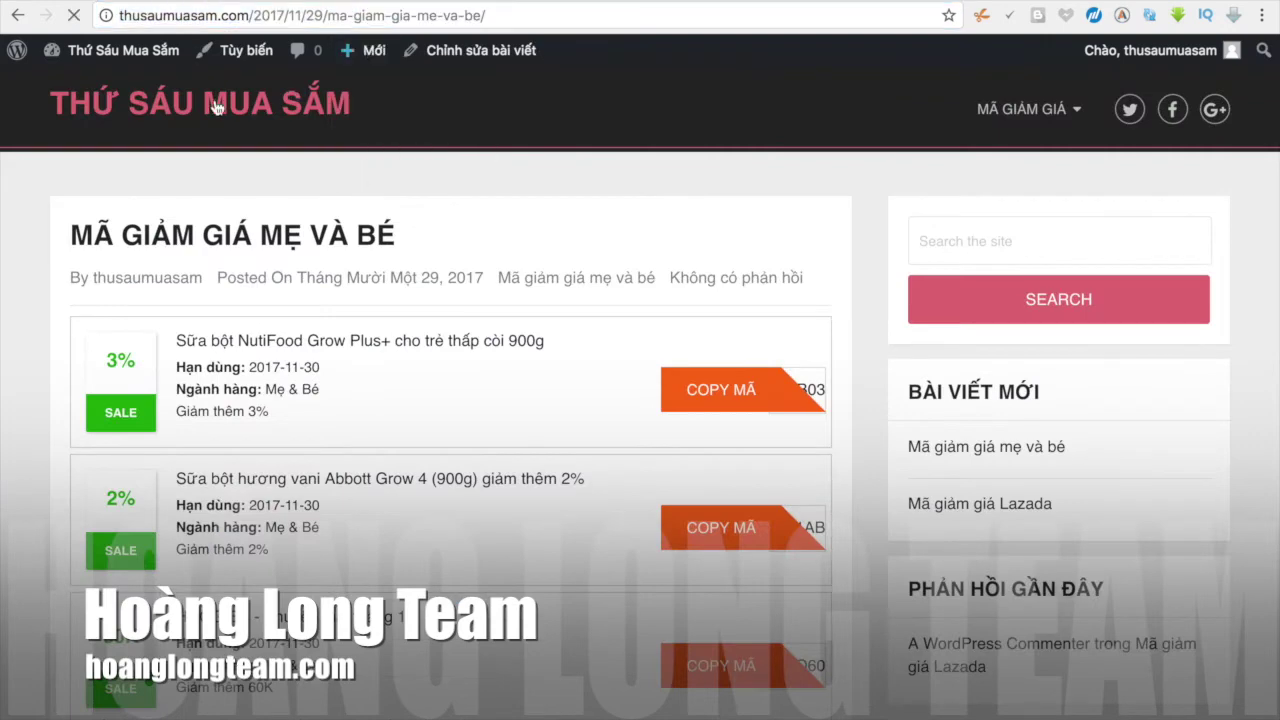
Step: Open the site's home page and the "Mã giảm giá mẹ và bé" post to check their layout, menu and sidebar images
click(216, 99)
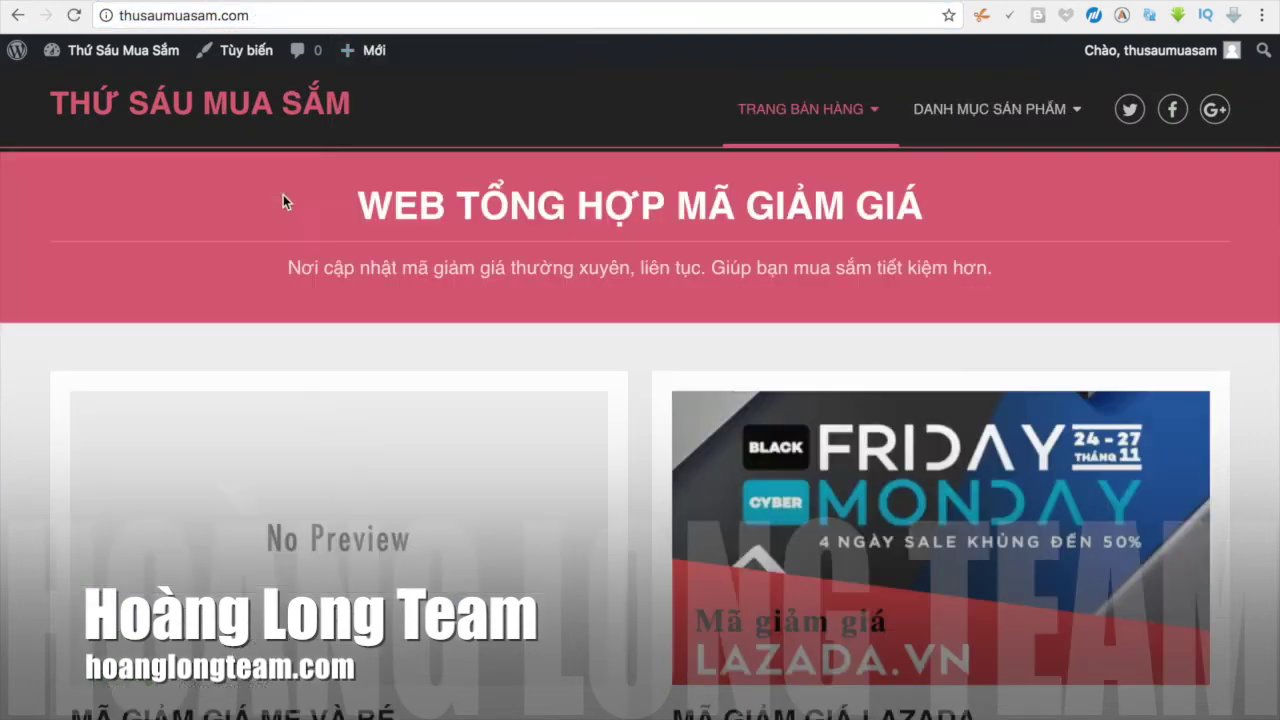
scroll(377, 429, down, 3)
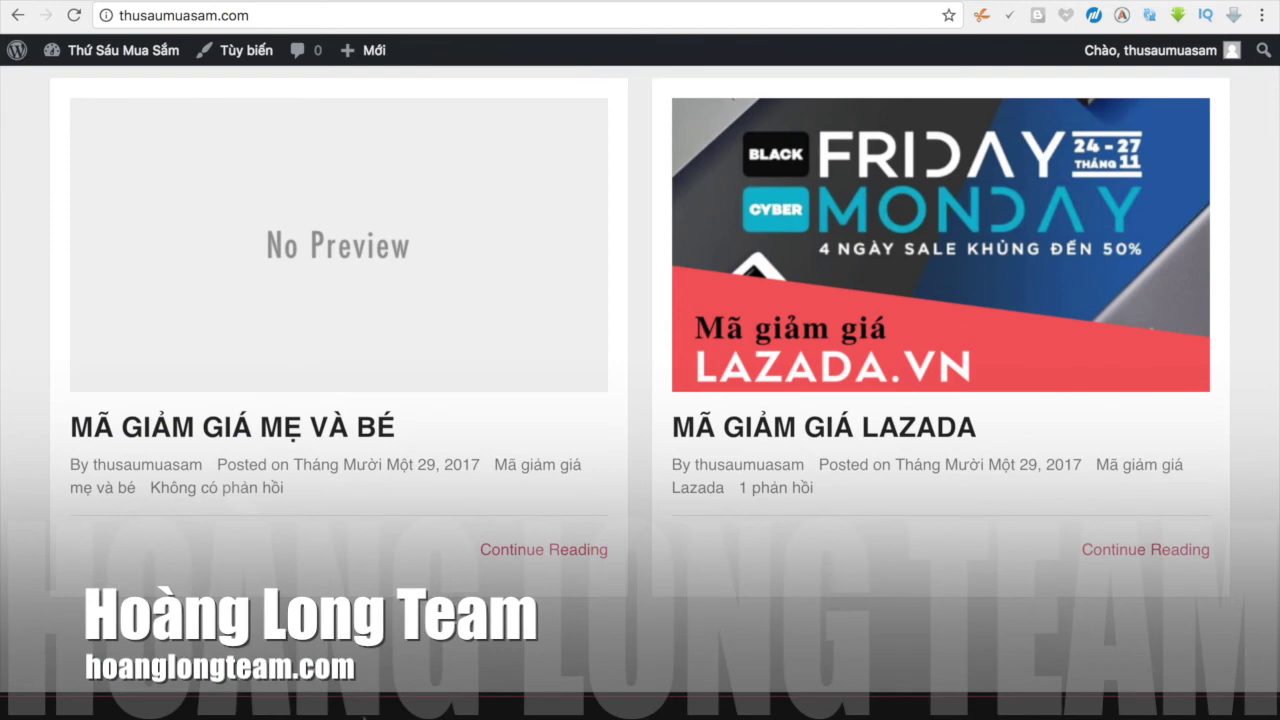
scroll(640, 400, up, 3)
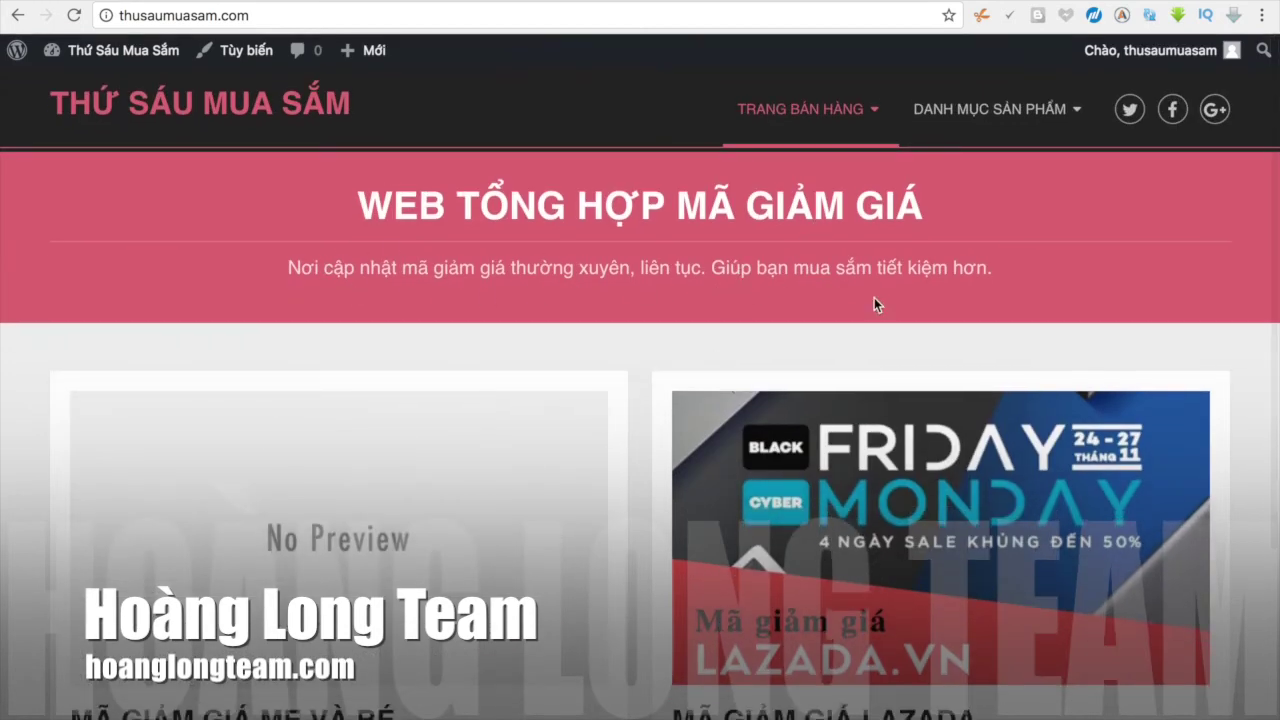
click(400, 551)
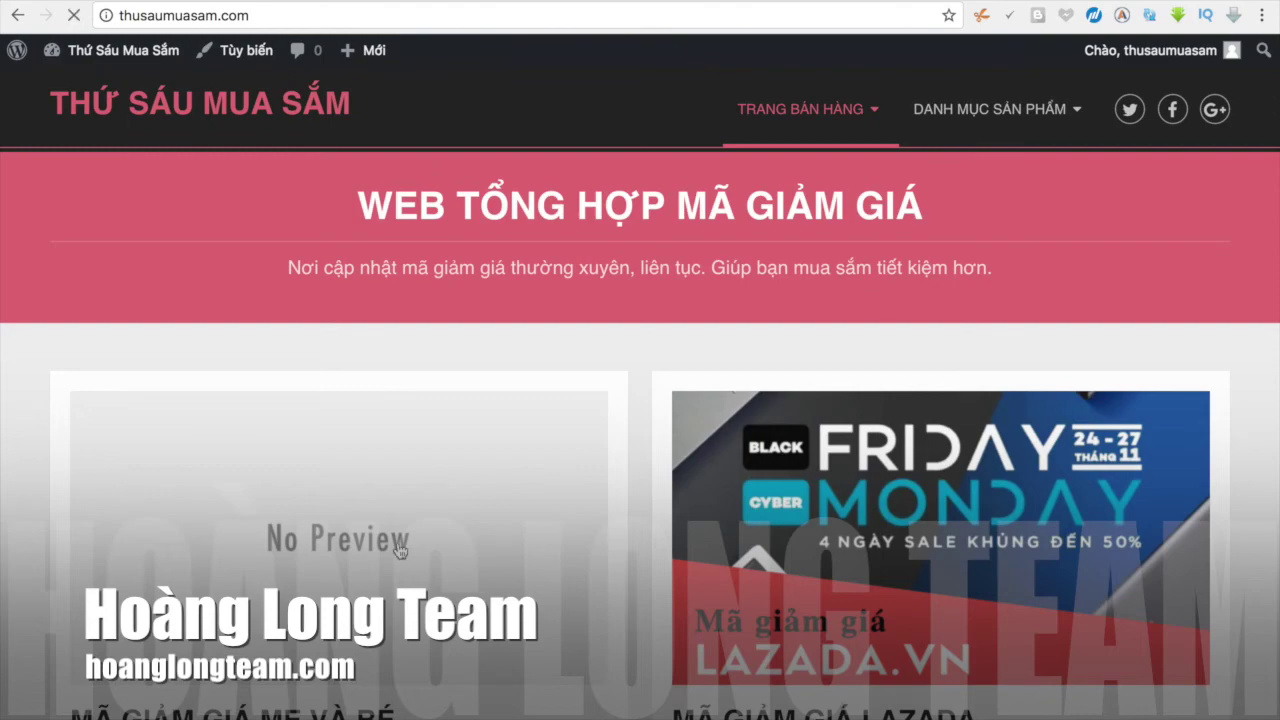
scroll(400, 551, down, 10)
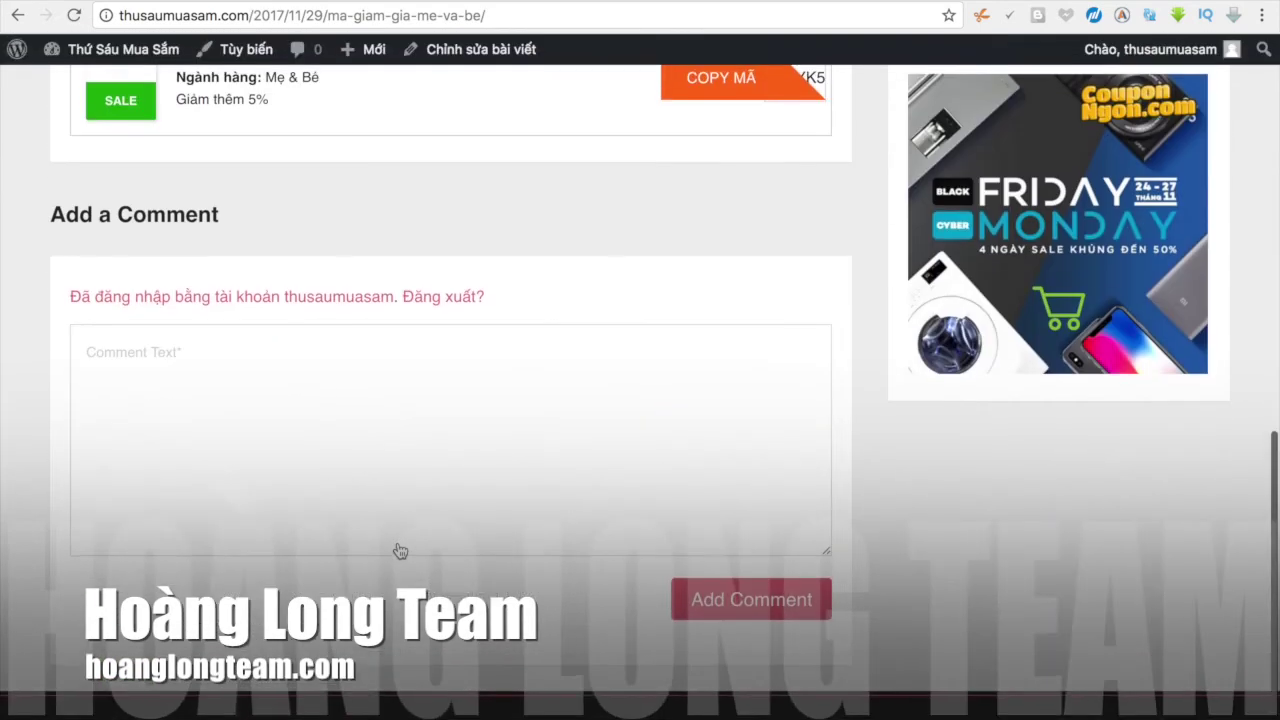
scroll(398, 551, up, 10)
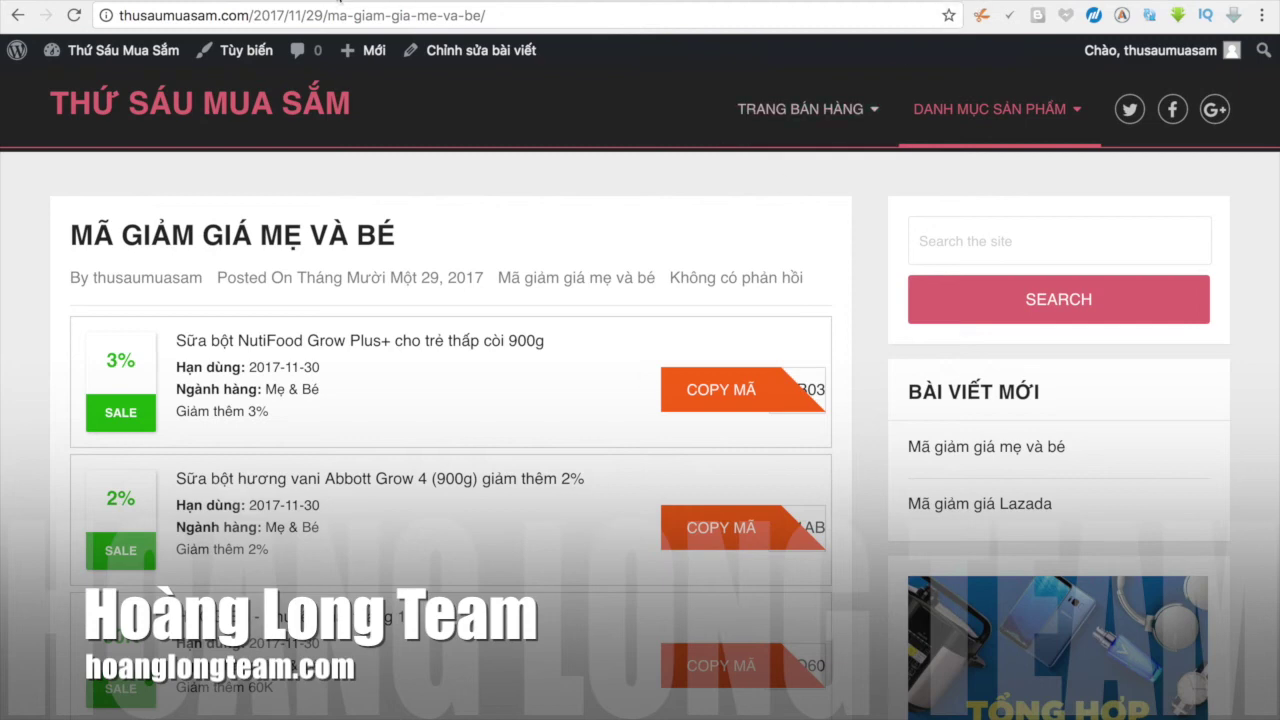
Step: Open facebook.com in a new browser tab
key(super+t)
text(facebook-marketing/)
key(Down)
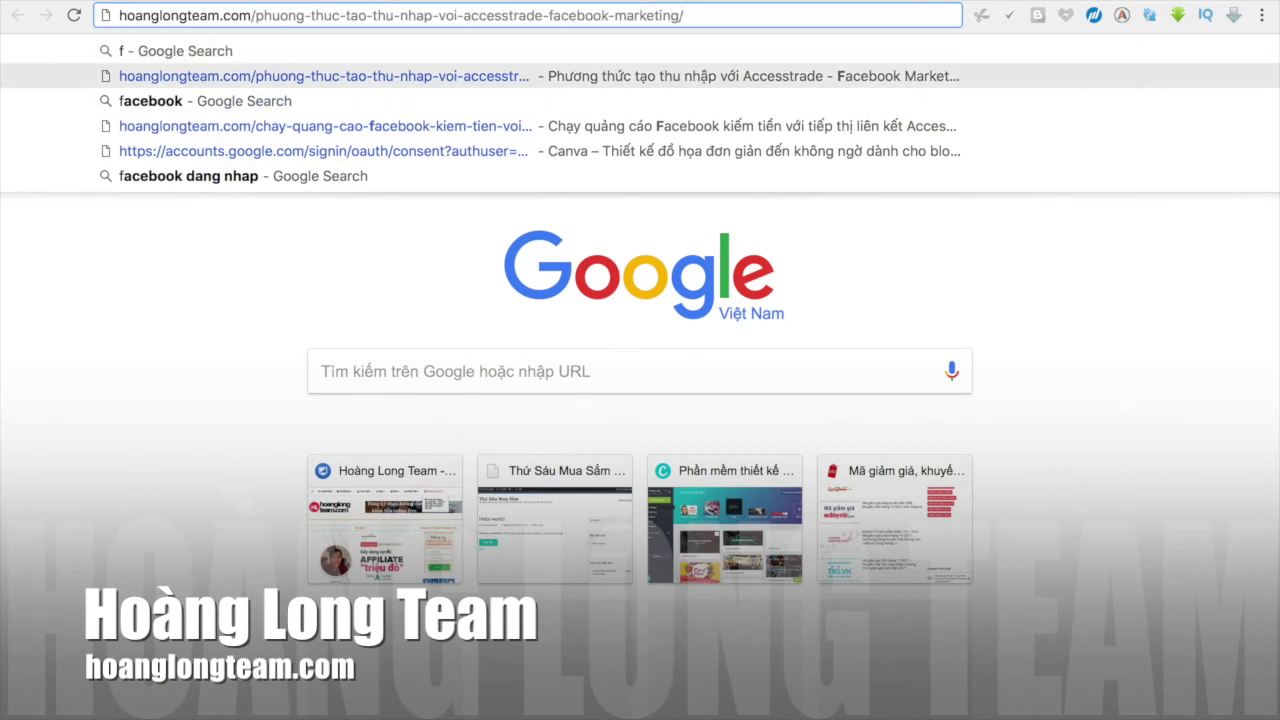
key(Down)
key(Down)
key(Escape)
key(Down)
key(Down)
text(.co)
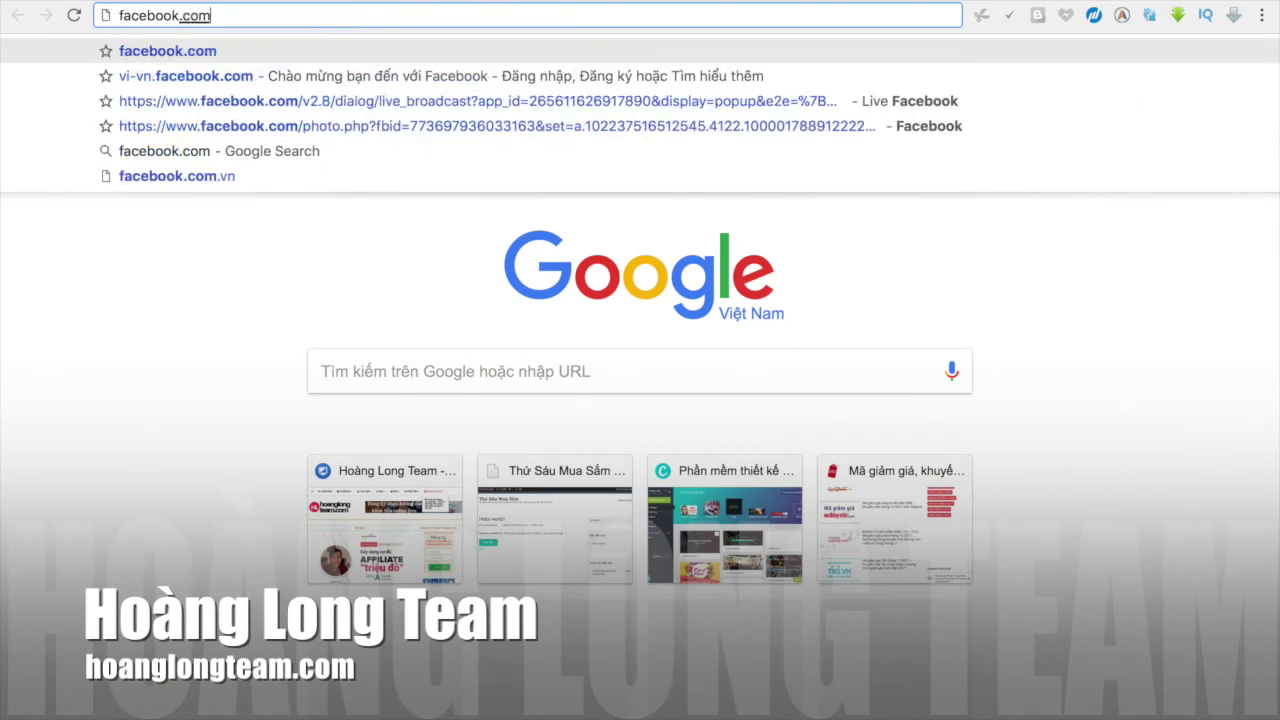
key(Return)
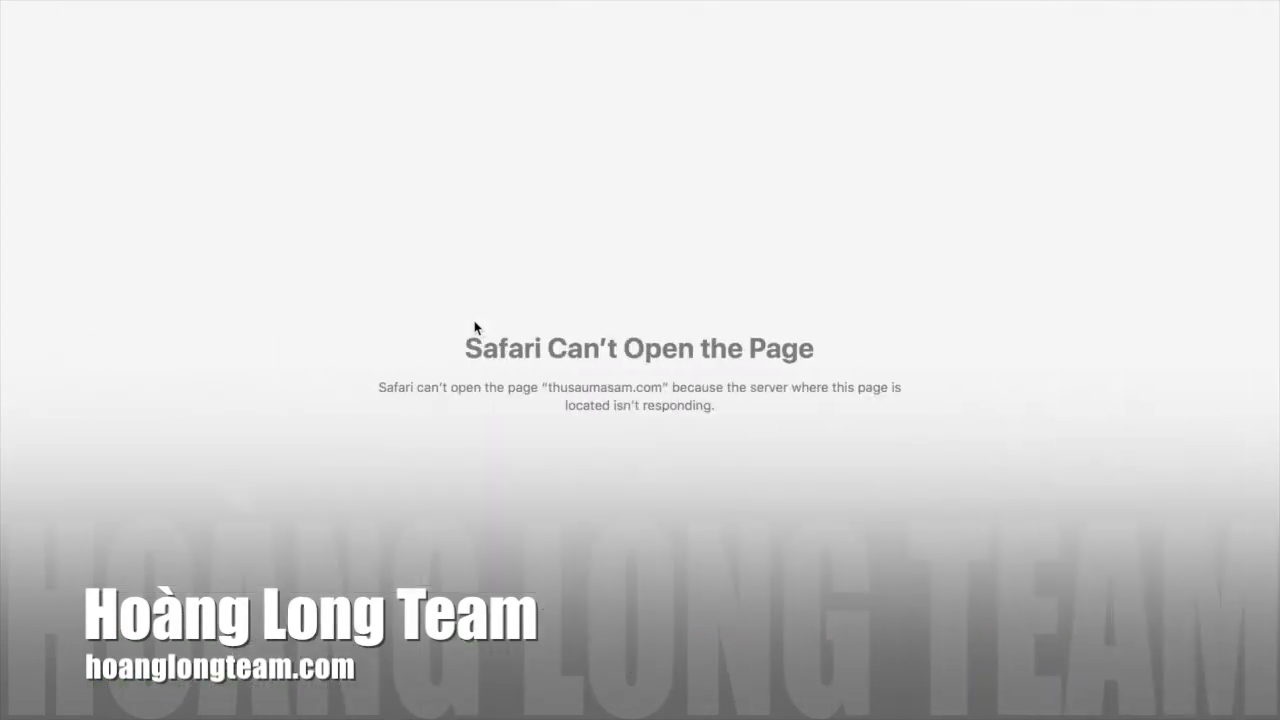
Step: Close the Safari window and open the Downloads folder in Finder
mouse_move(640, 2)
click(20, 3)
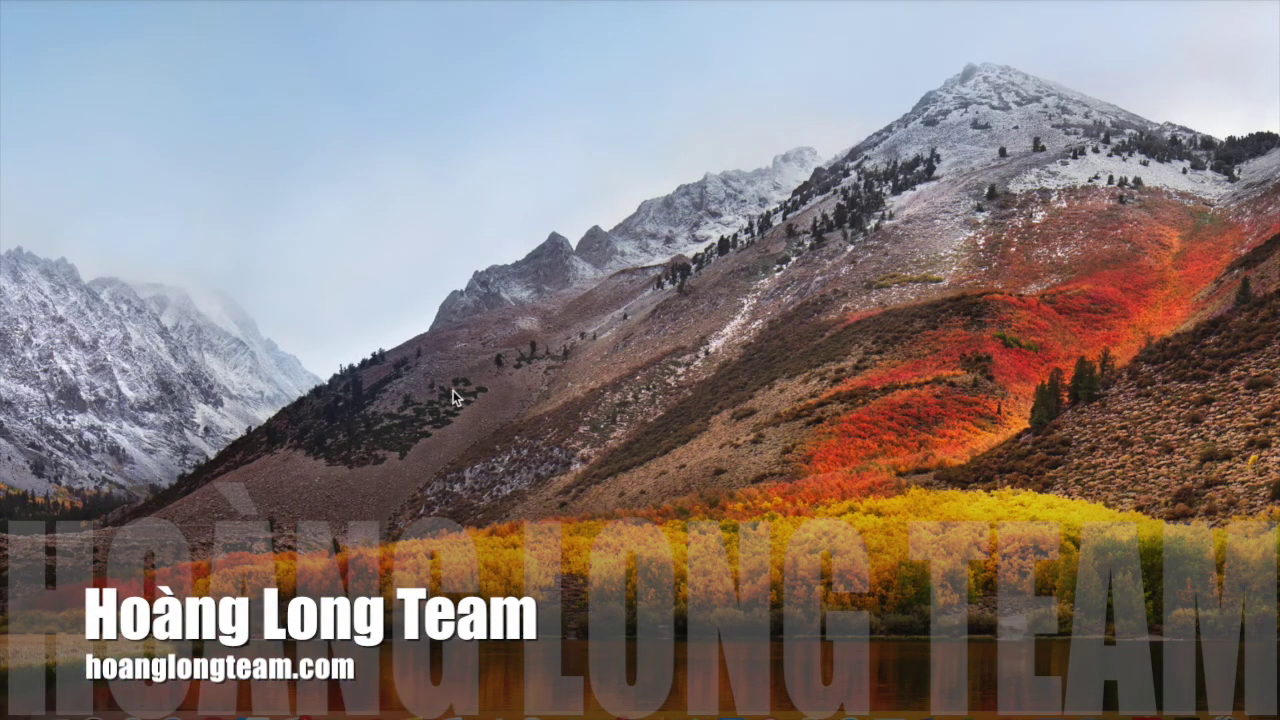
click(1130, 705)
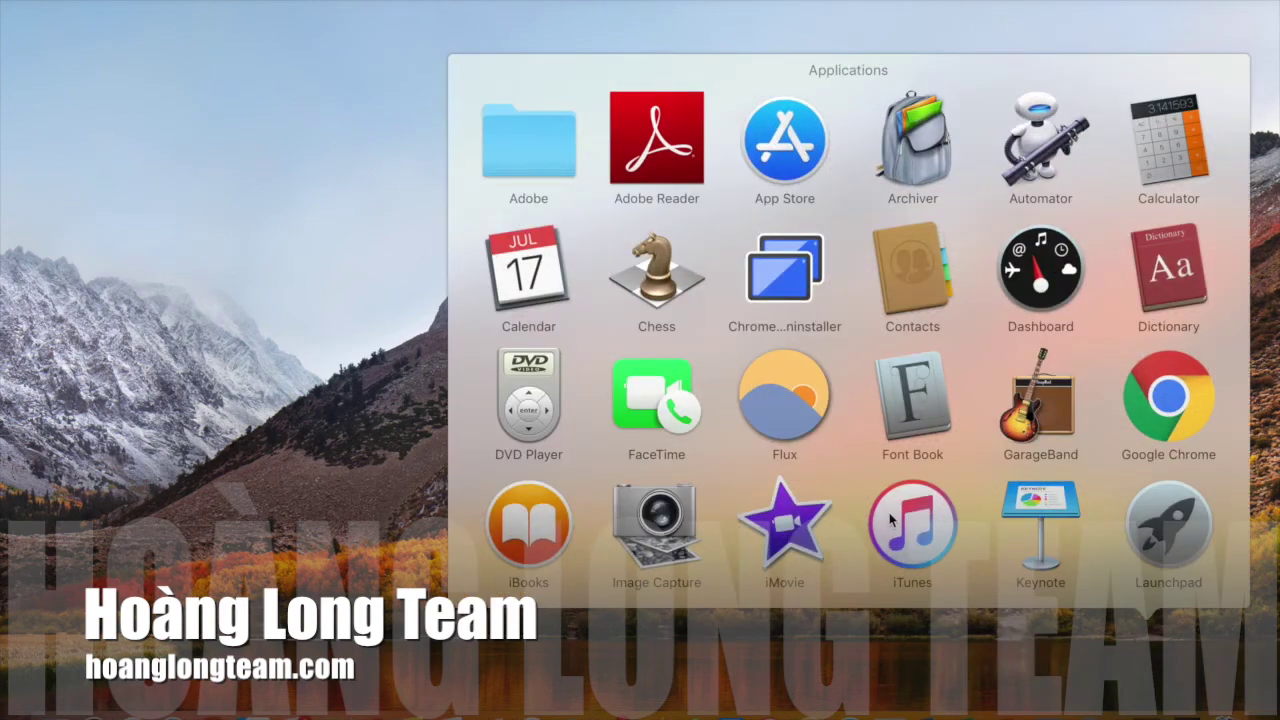
scroll(889, 520, down, 10)
click(727, 413)
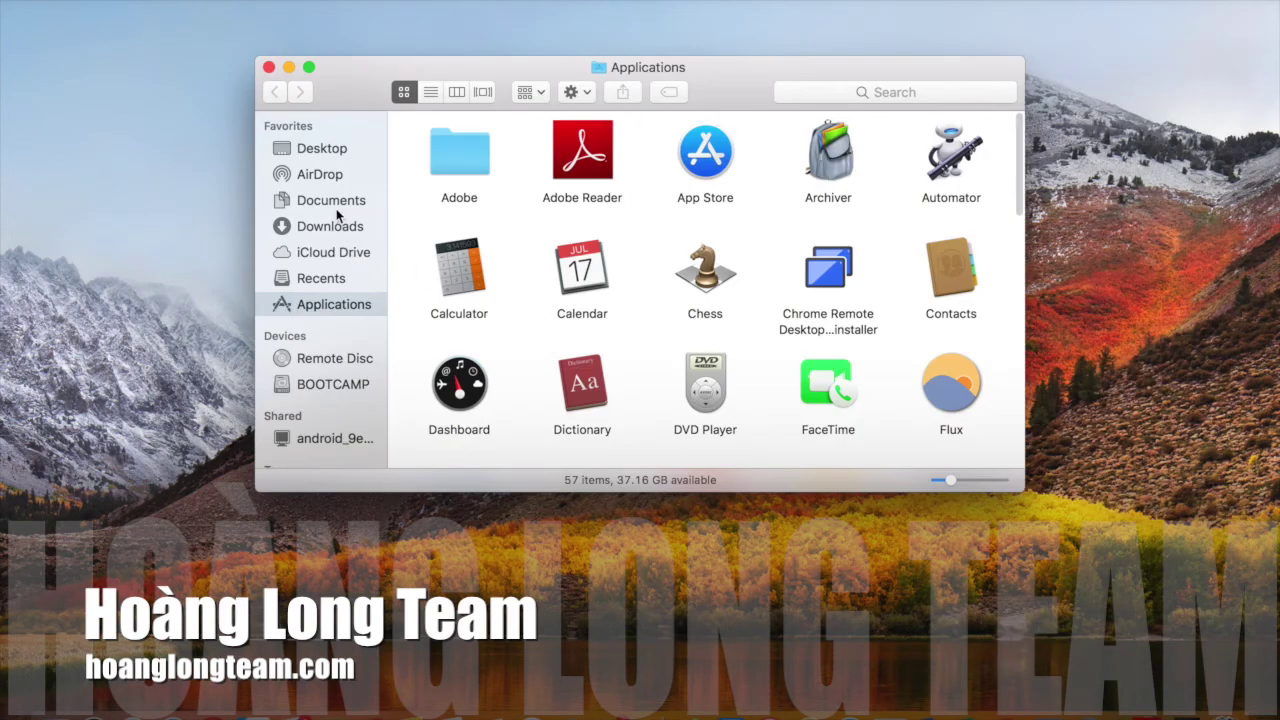
click(336, 205)
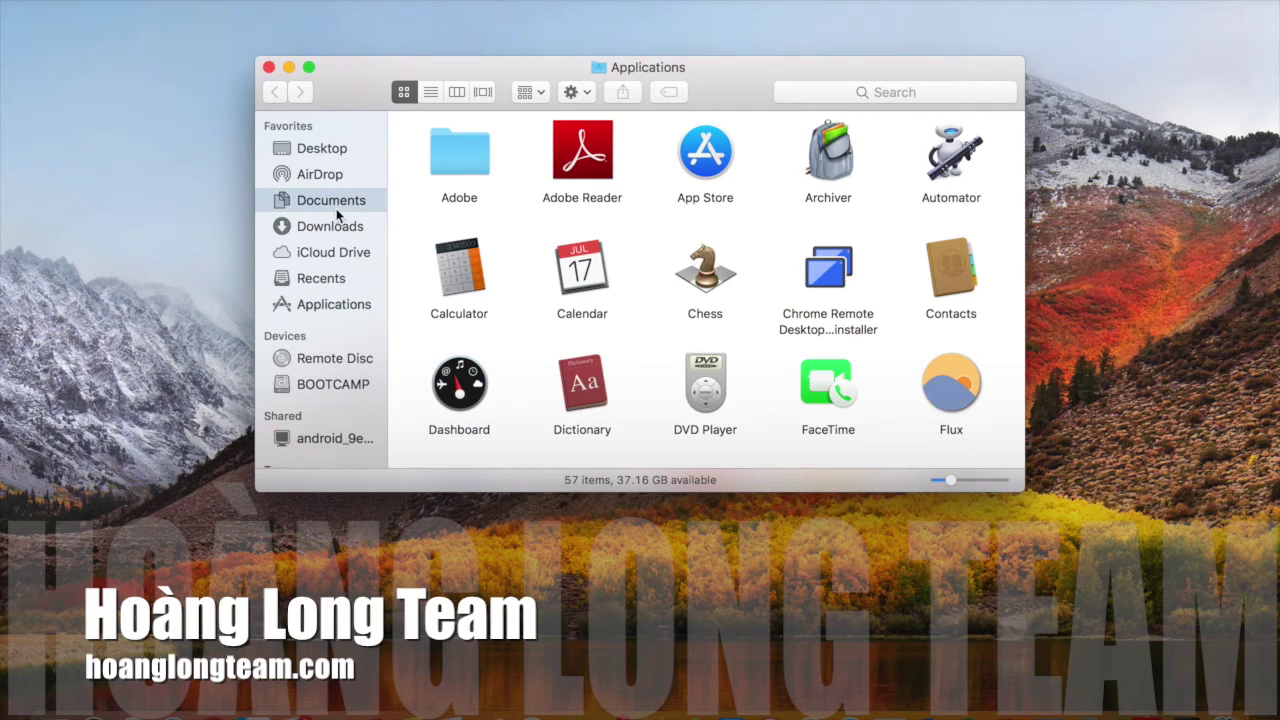
click(326, 236)
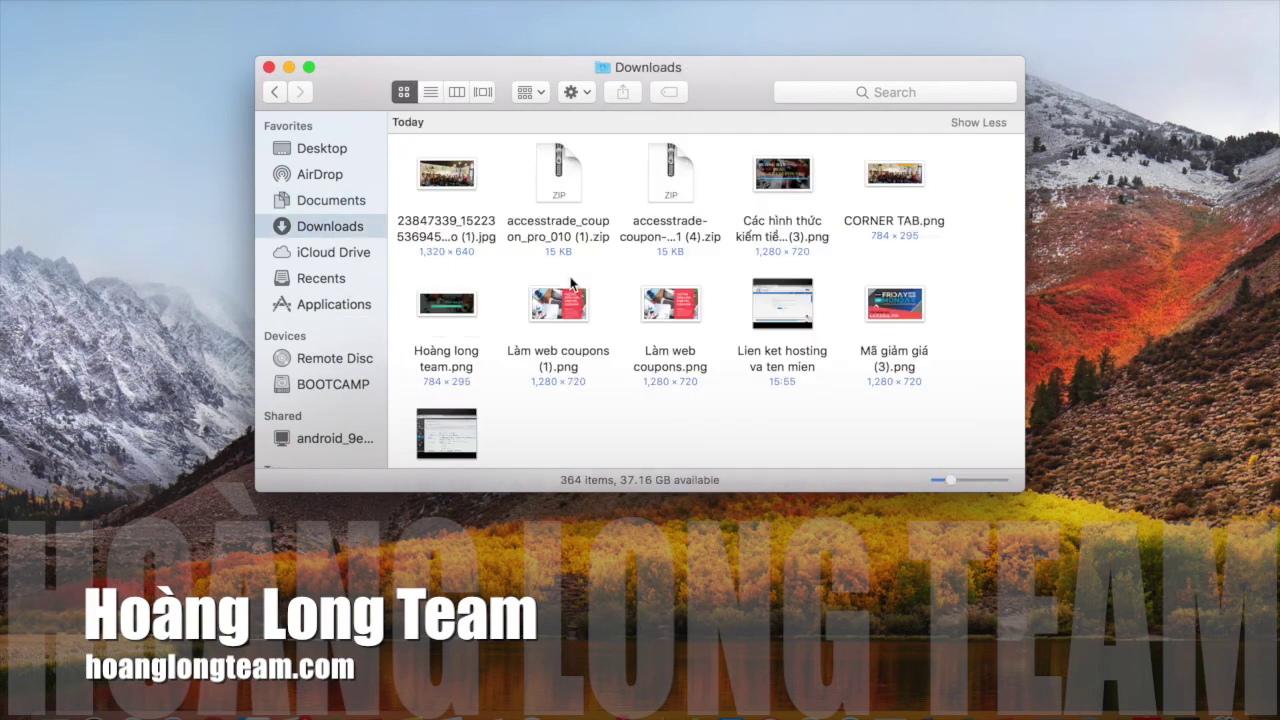
Step: Examine the files in the Downloads folder in a full-screen window, from today's downloads back to the oldest ones
scroll(571, 284, down, 1)
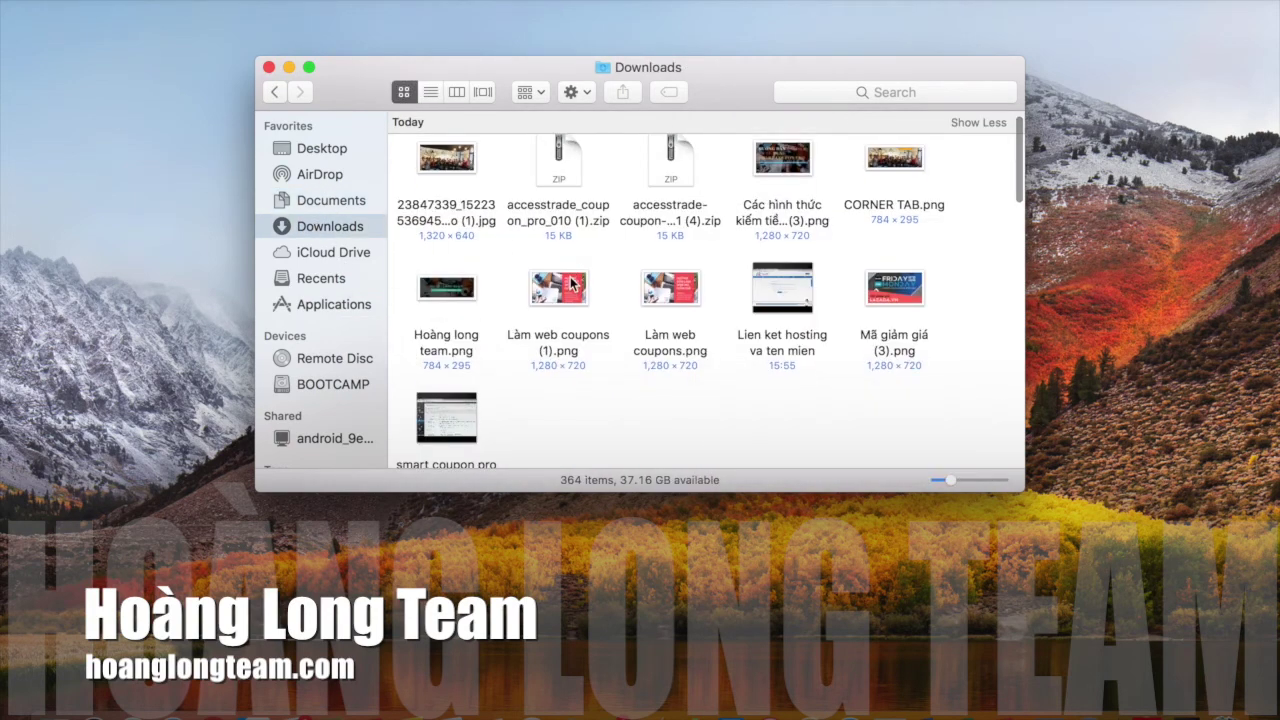
scroll(571, 284, up, 1)
scroll(571, 284, down, 10)
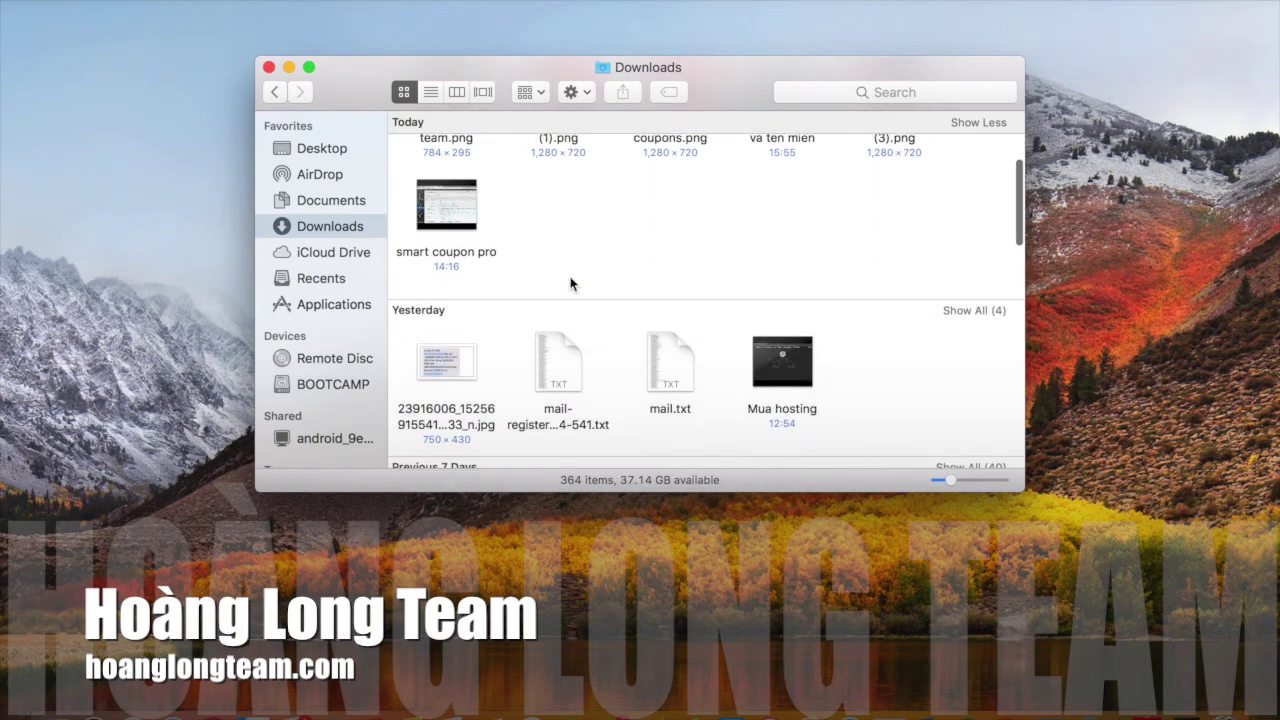
scroll(571, 284, down, 8)
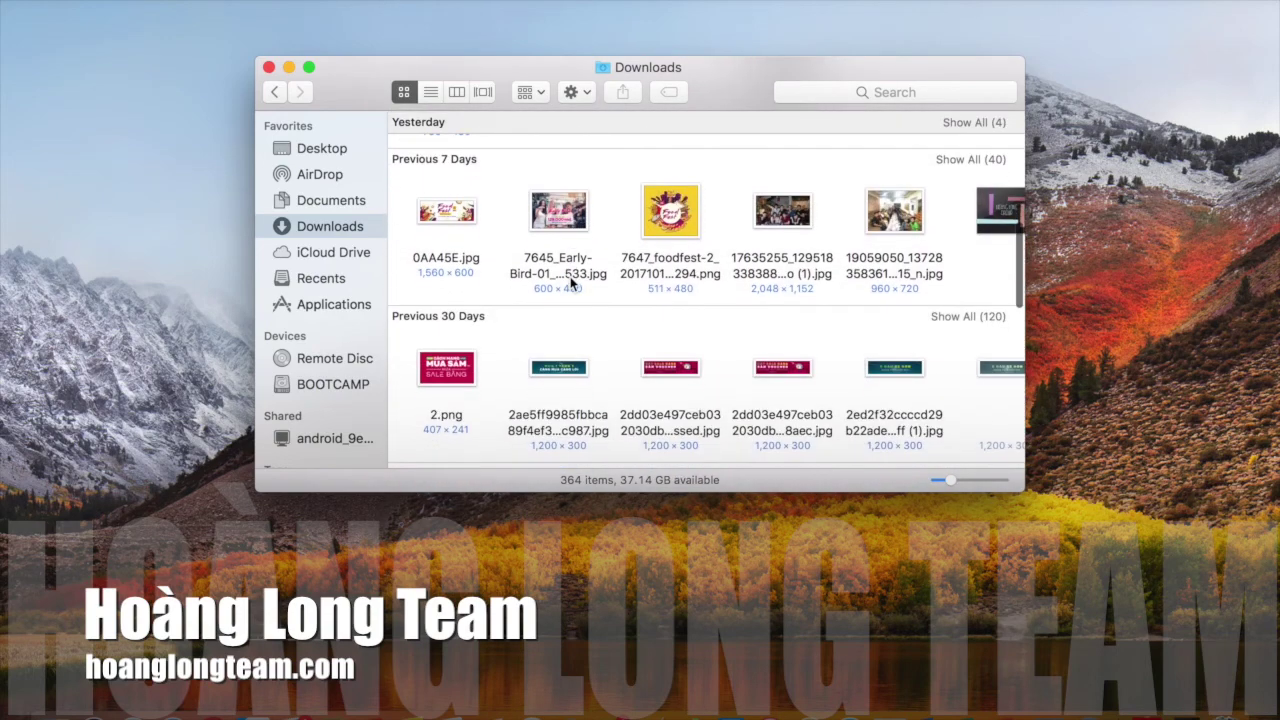
scroll(571, 284, down, 4)
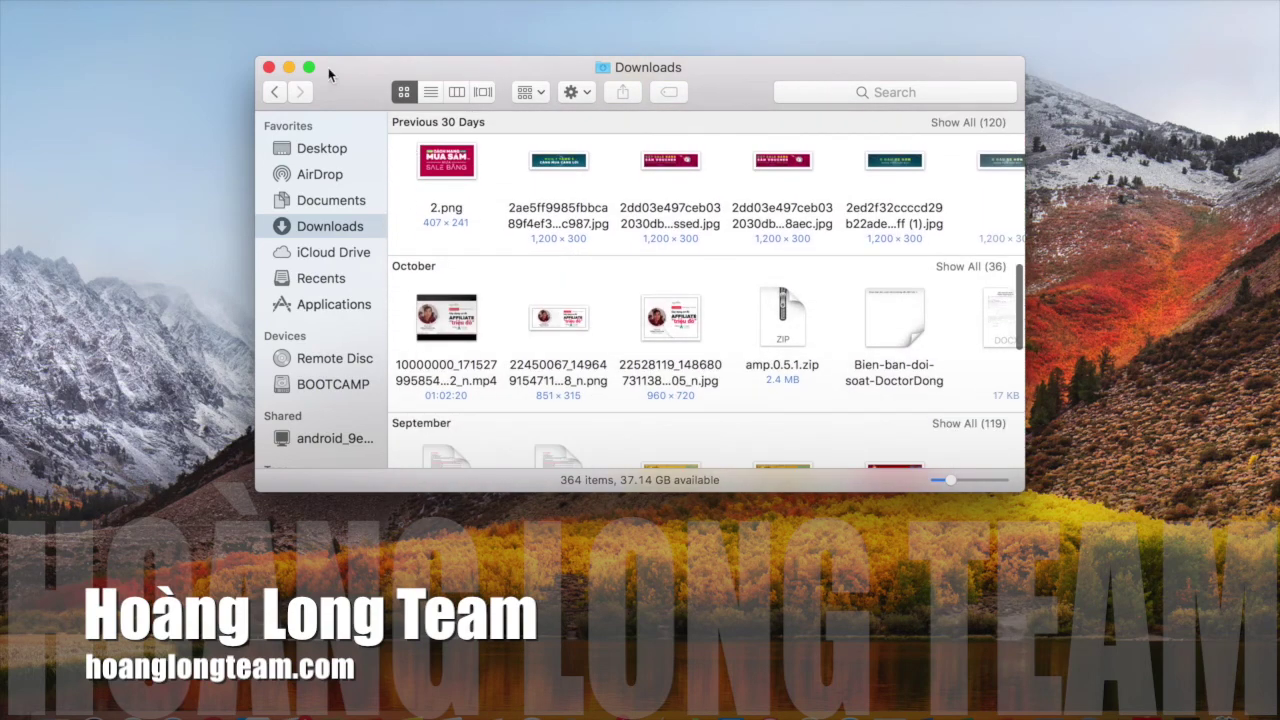
key(ctrl+super+f)
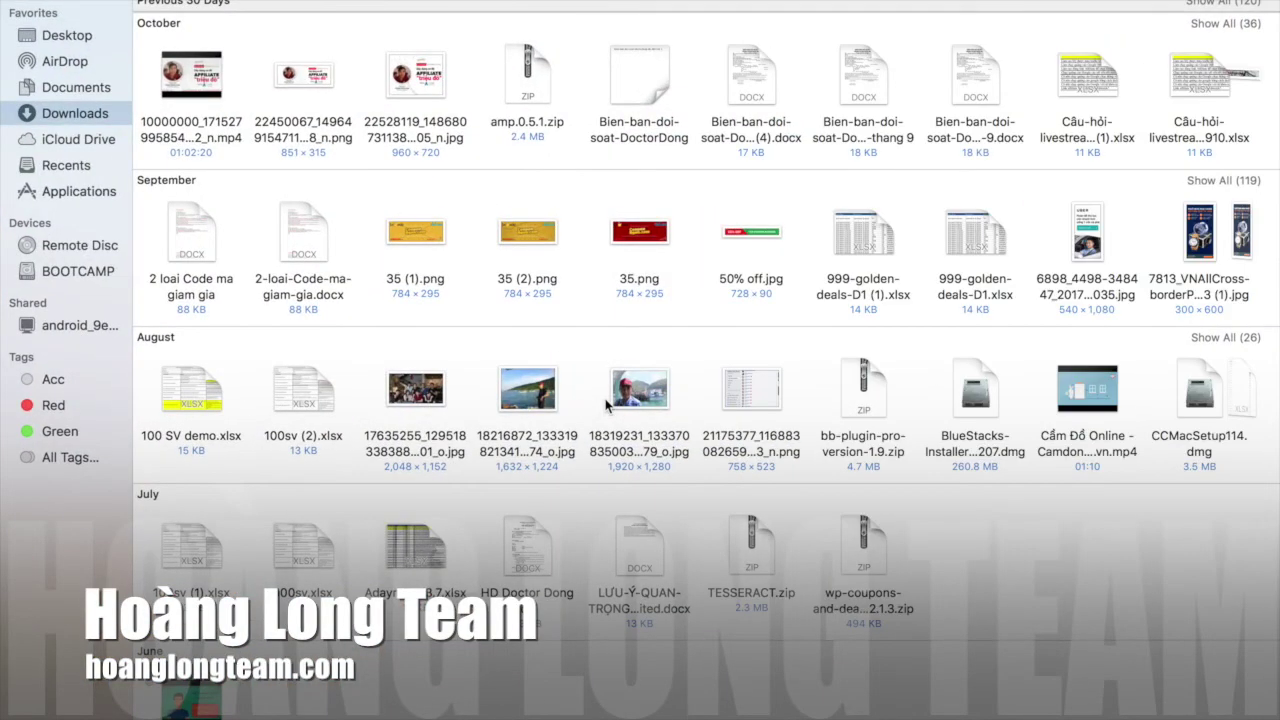
scroll(706, 313, down, 2)
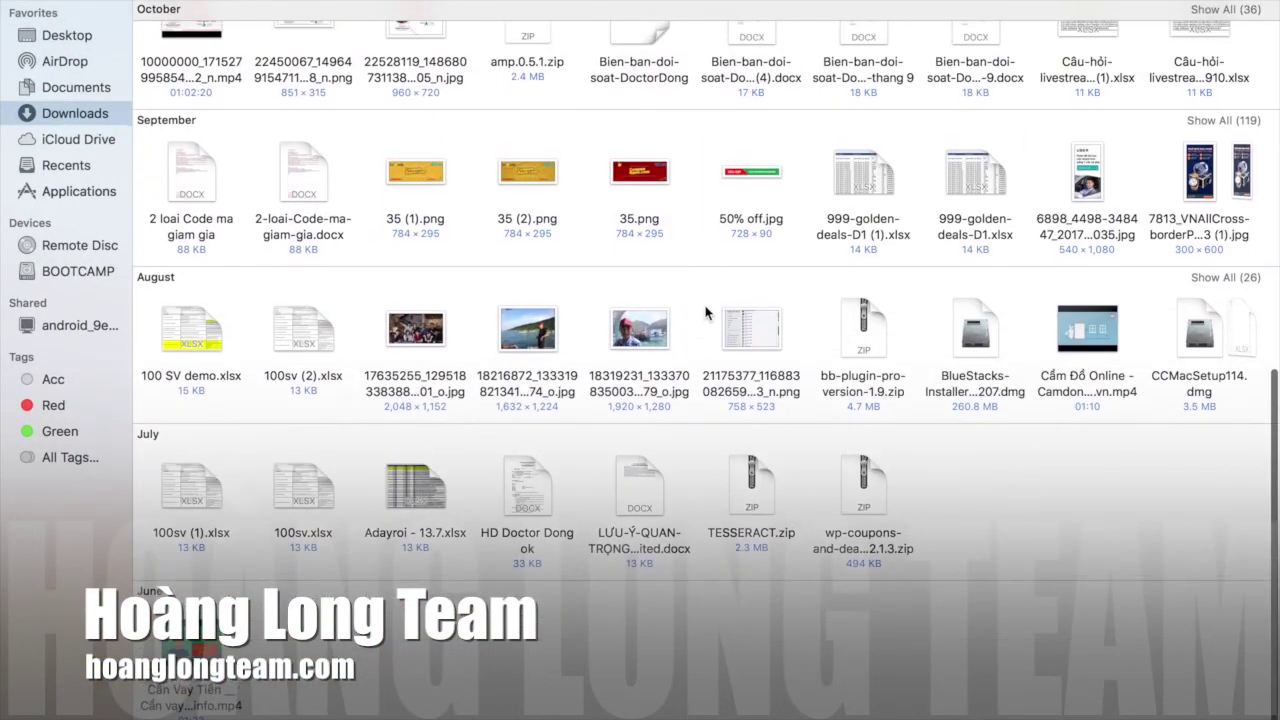
scroll(706, 313, up, 4)
scroll(706, 313, up, 10)
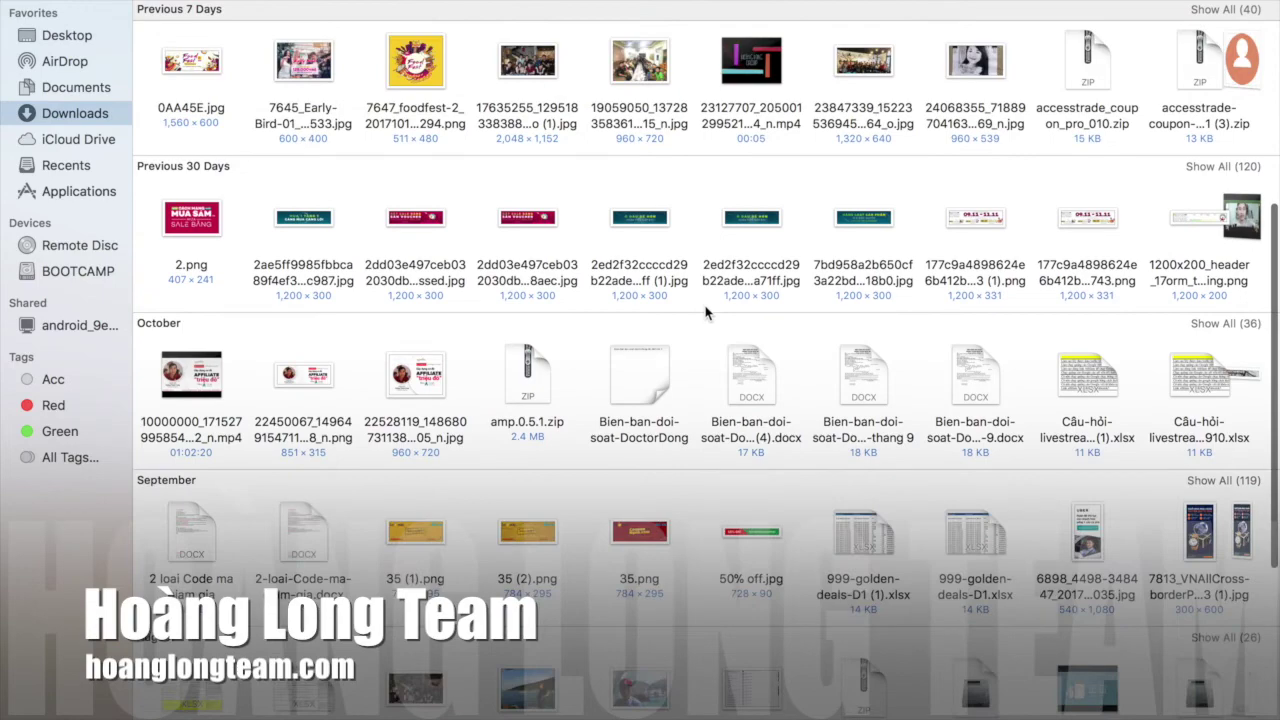
scroll(706, 313, up, 5)
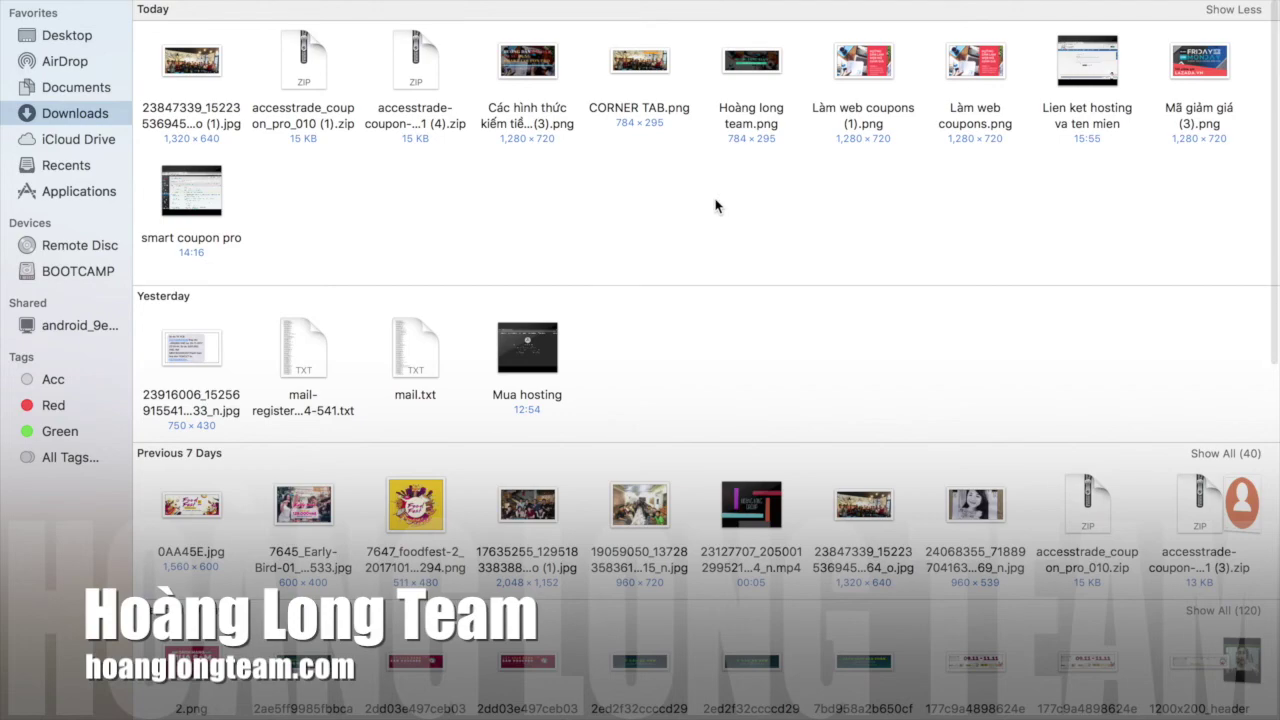
scroll(741, 368, down, 1)
scroll(741, 368, down, 8)
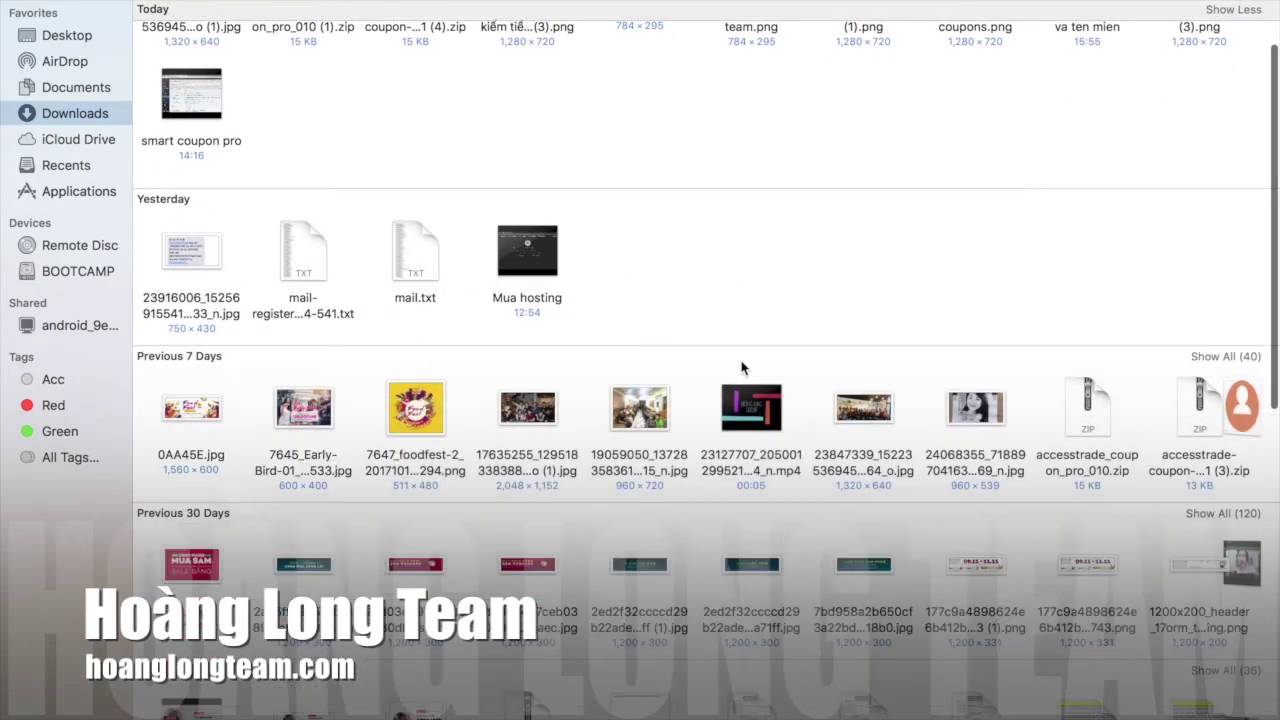
scroll(741, 368, down, 8)
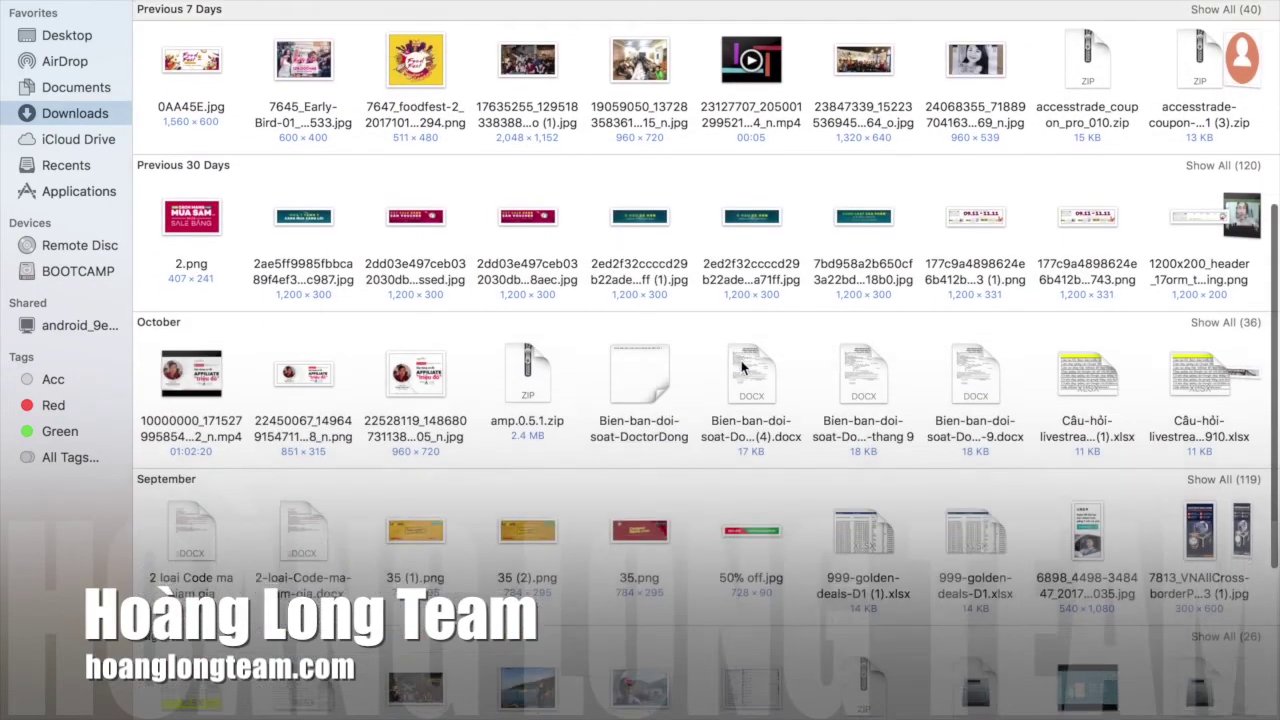
scroll(741, 368, down, 2)
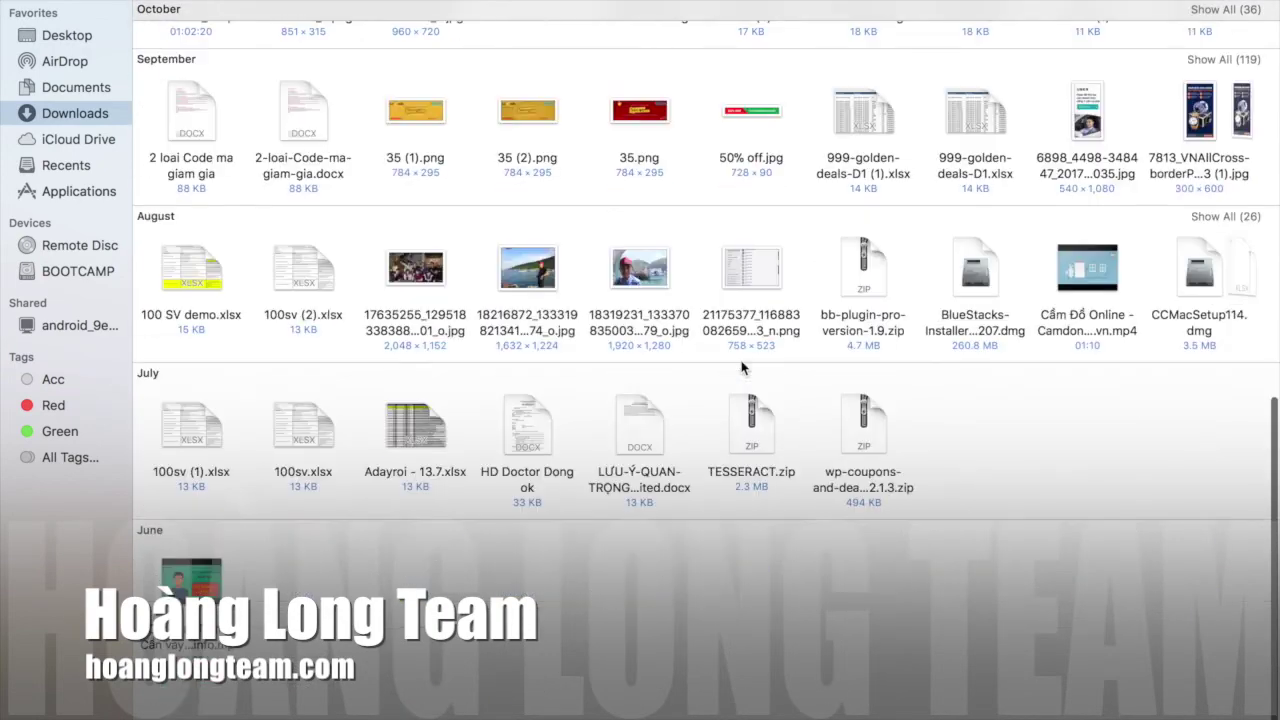
scroll(741, 368, up, 8)
scroll(741, 368, up, 8)
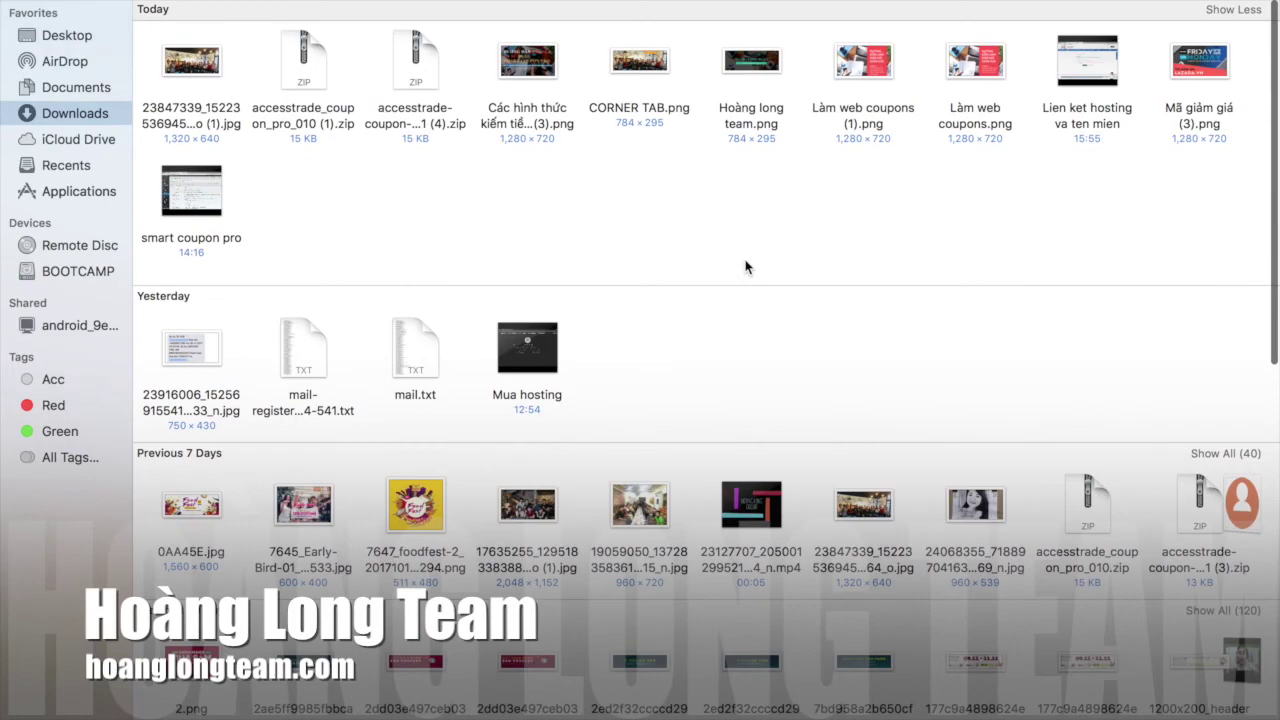
Step: Switch back to the "Mã giảm giá mẹ và bé" post in Chrome and review its coupon list and sidebar banners
key(ctrl+Right)
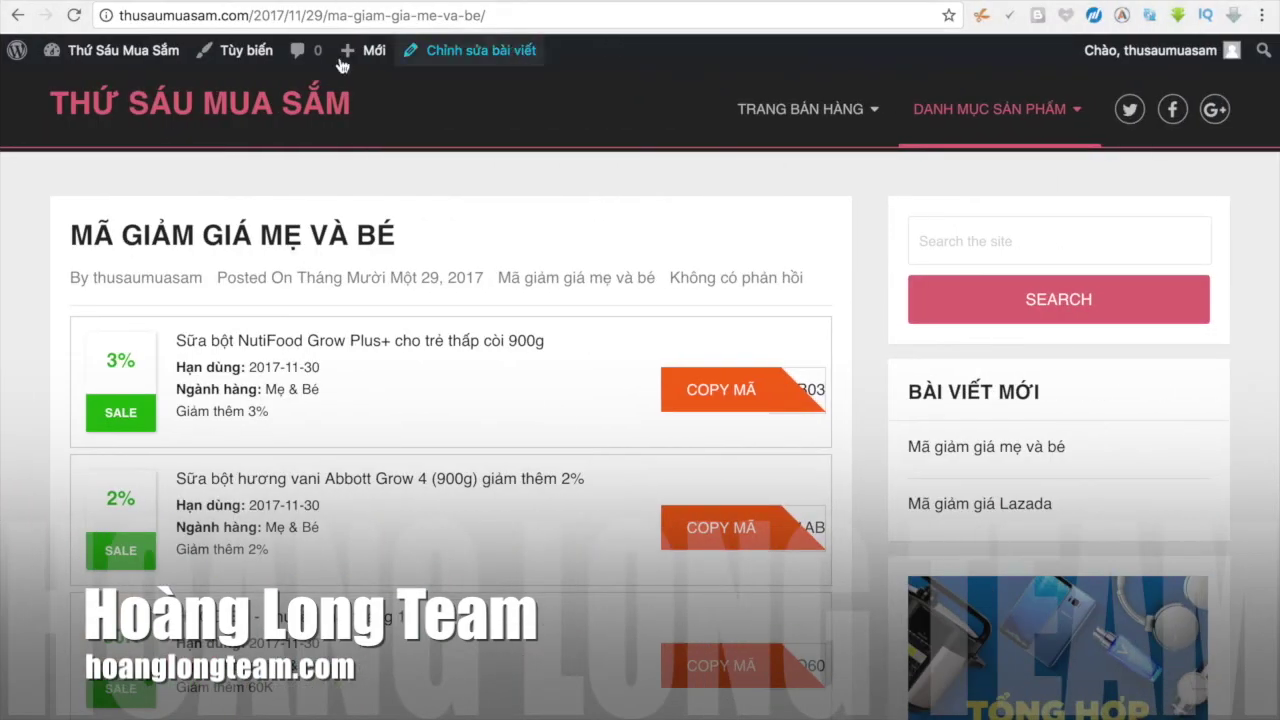
key(ctrl+Left)
key(ctrl+Left)
key(ctrl+Right)
key(ctrl+Right)
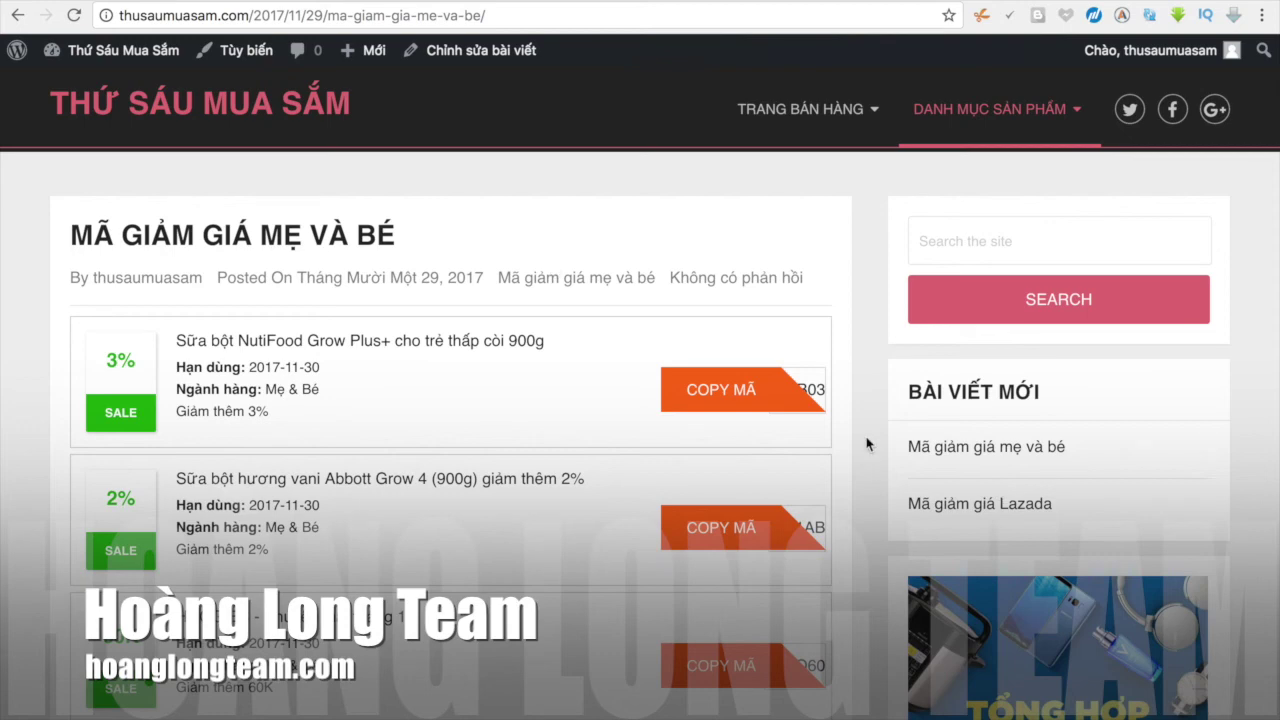
scroll(868, 444, down, 3)
scroll(868, 444, down, 1)
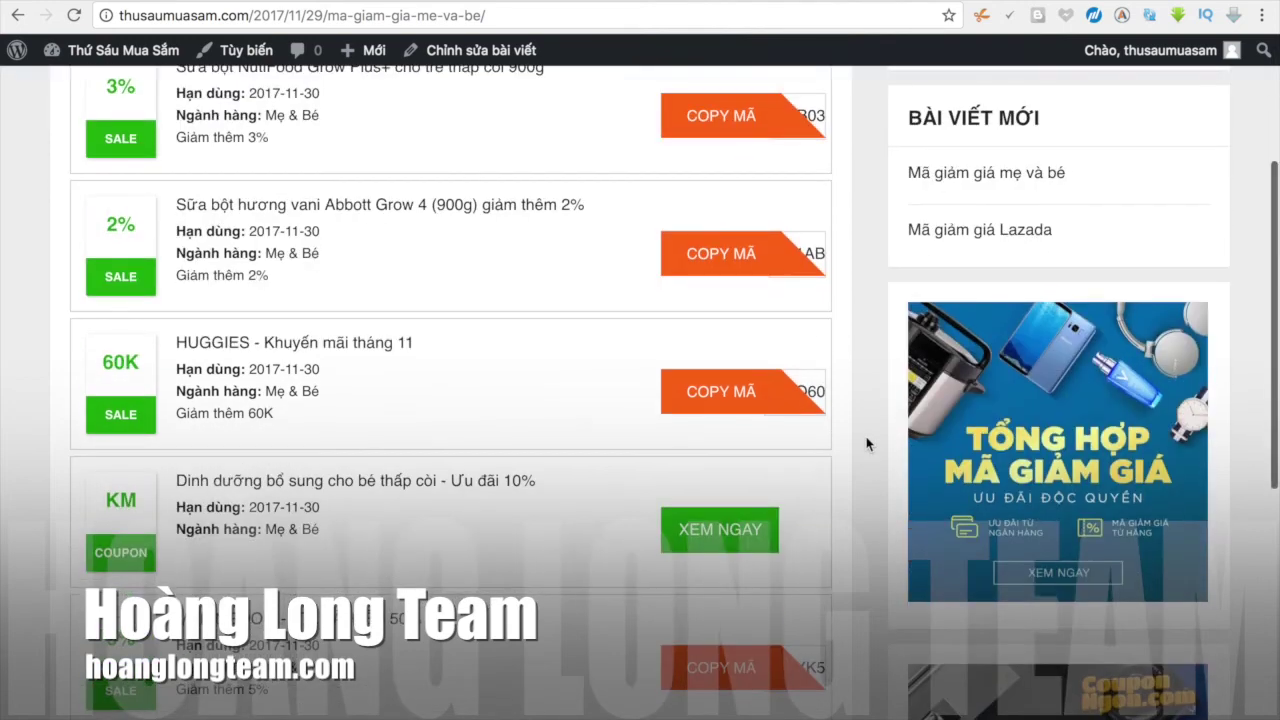
scroll(868, 444, up, 4)
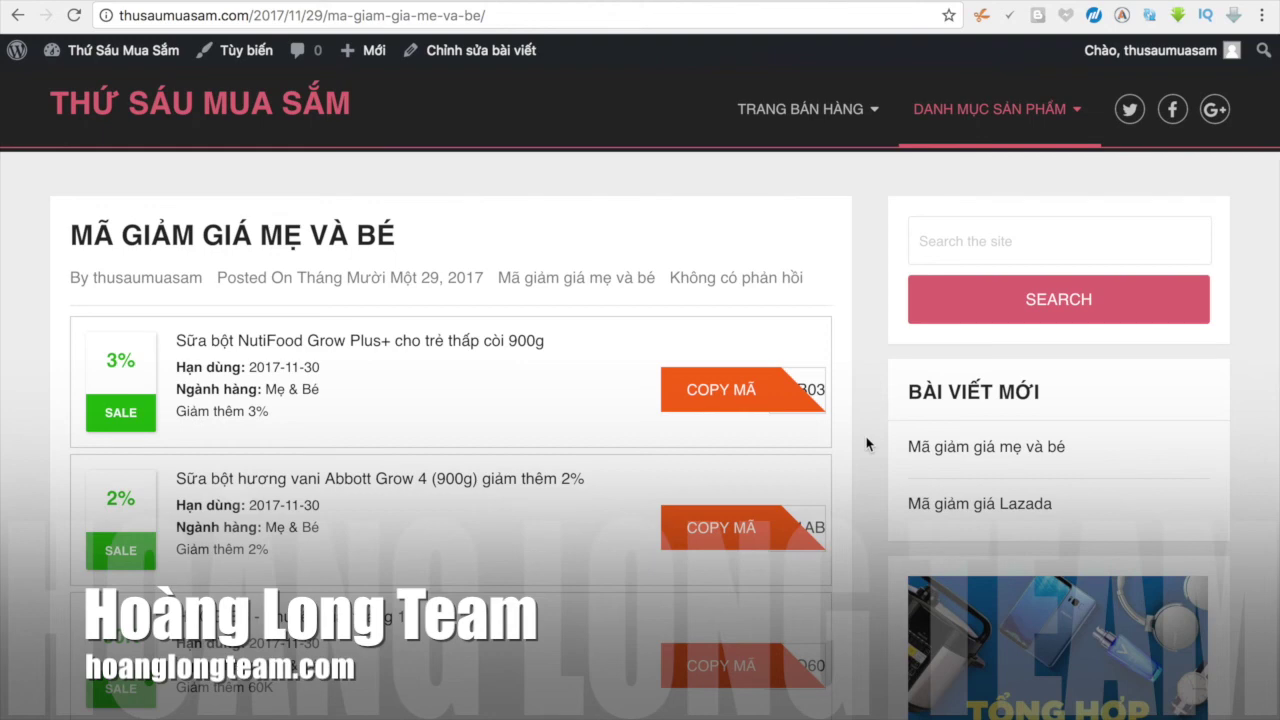
scroll(866, 444, down, 15)
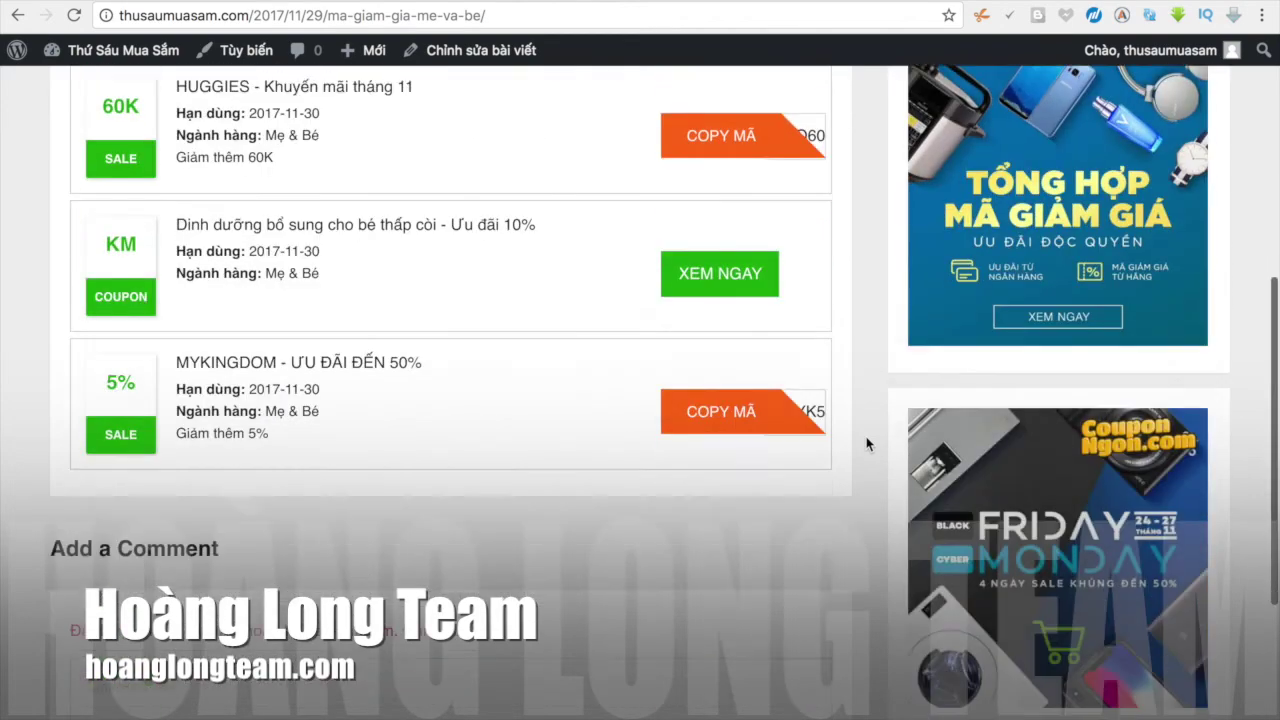
Step: Open hoanglongteam.com in a new browser tab
scroll(866, 444, up, 15)
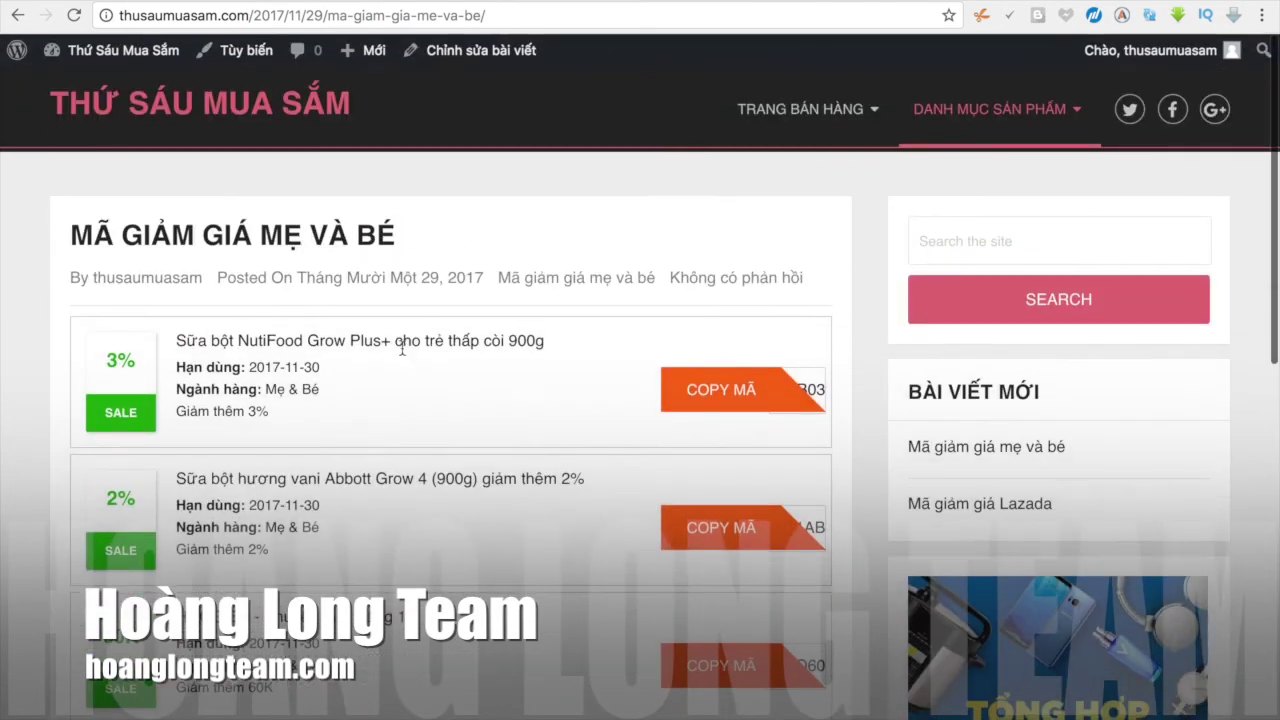
scroll(30, 637, down, 5)
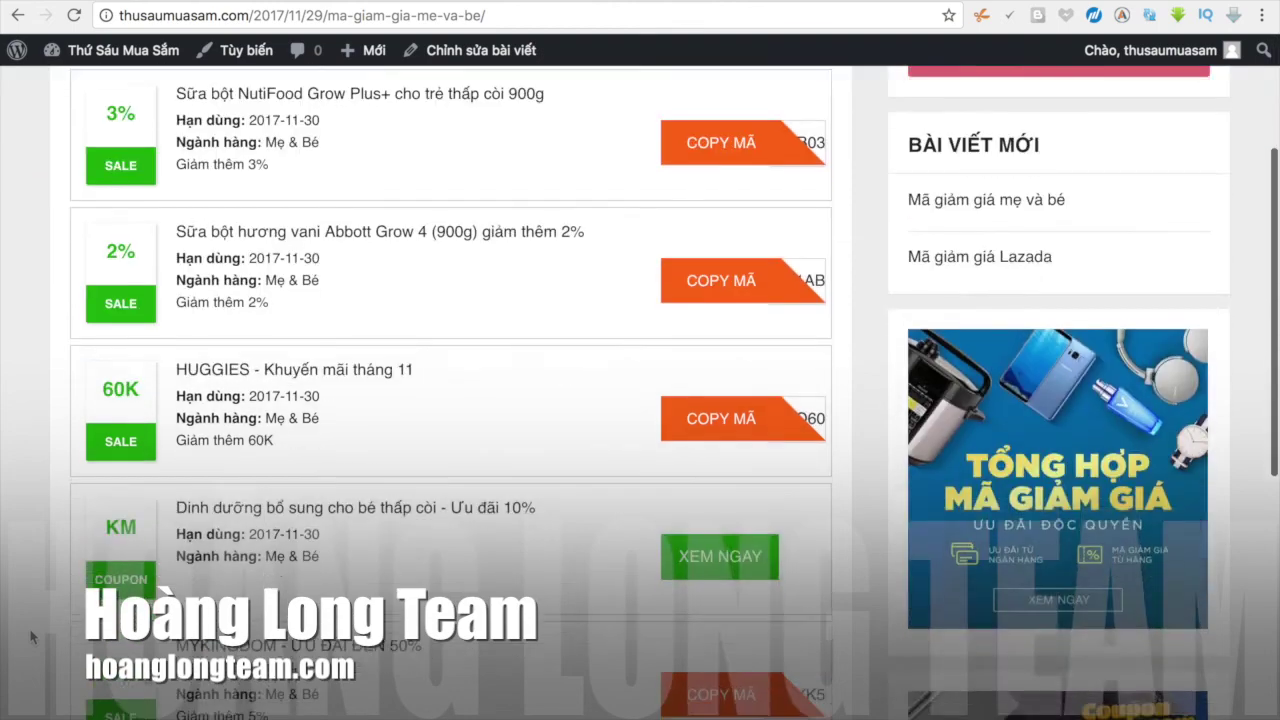
scroll(30, 637, up, 5)
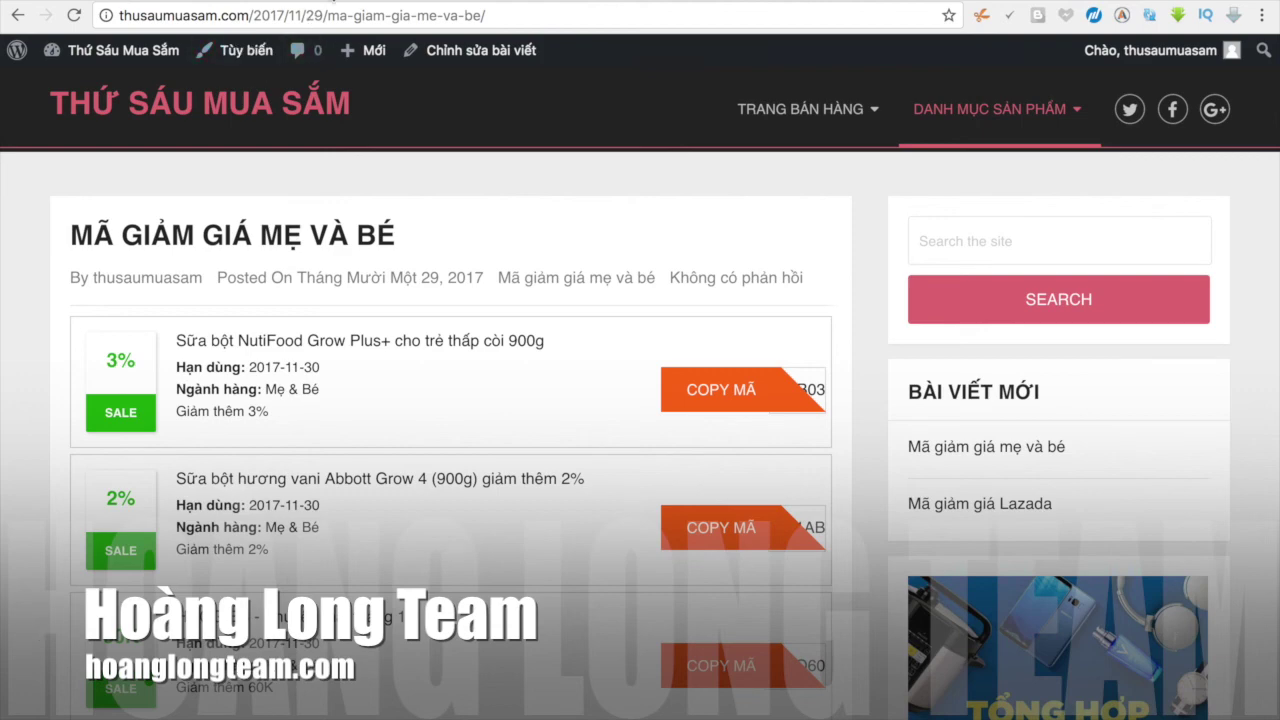
key(super+t)
text(hoanglongteam.com)
key(Down)
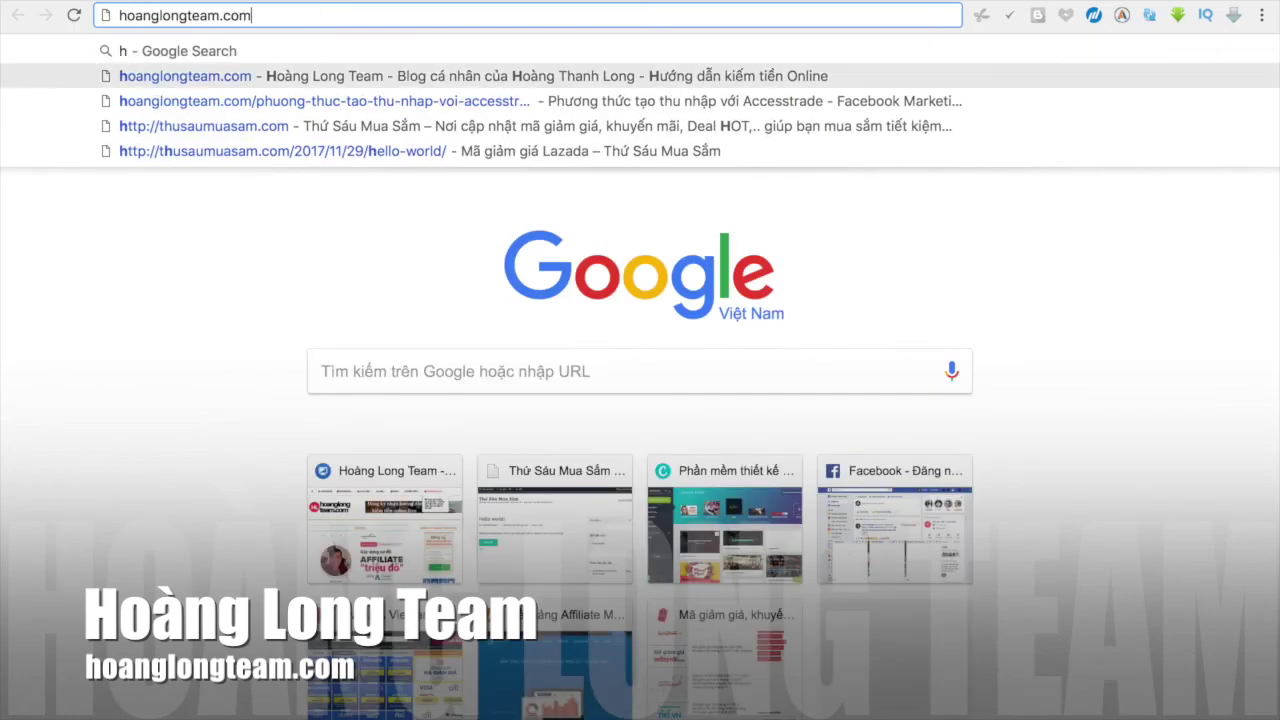
key(Return)
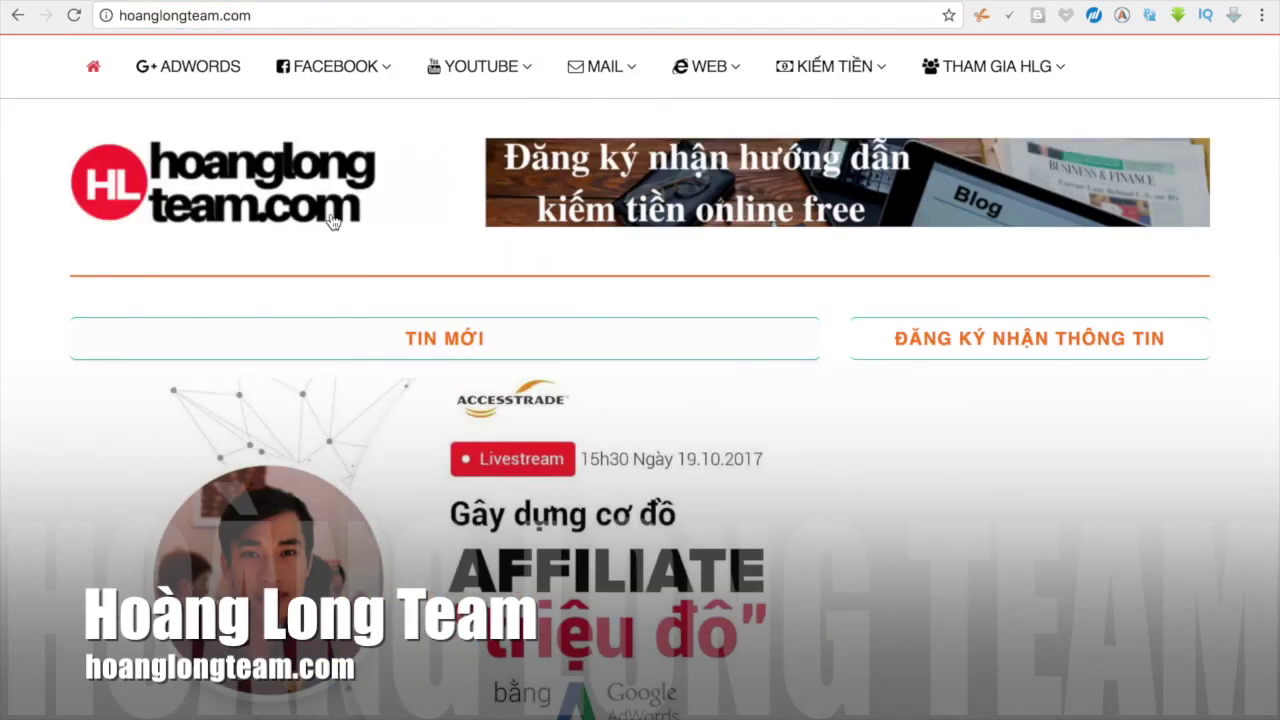
Step: Open the featured article about affiliate marketing experience with Adwords ads and read through it down to the reactions section
click(388, 538)
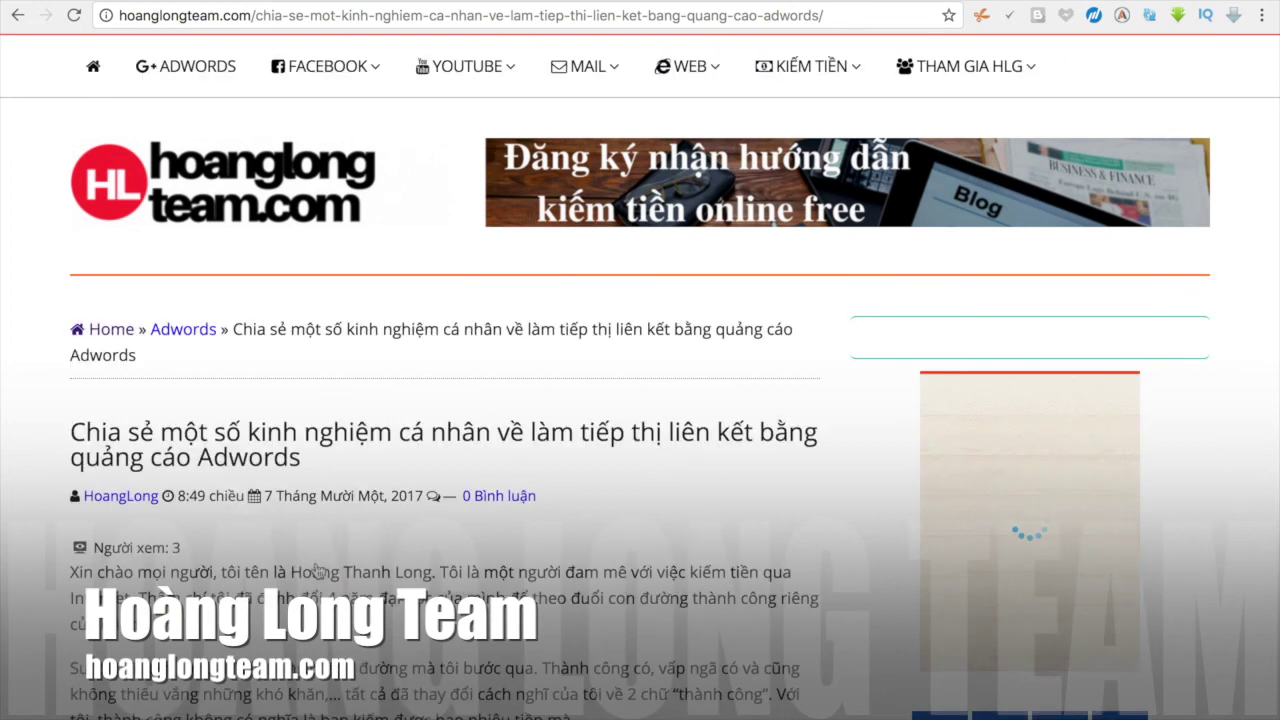
drag(190, 548, 70, 322)
scroll(293, 535, down, 2)
click(293, 535)
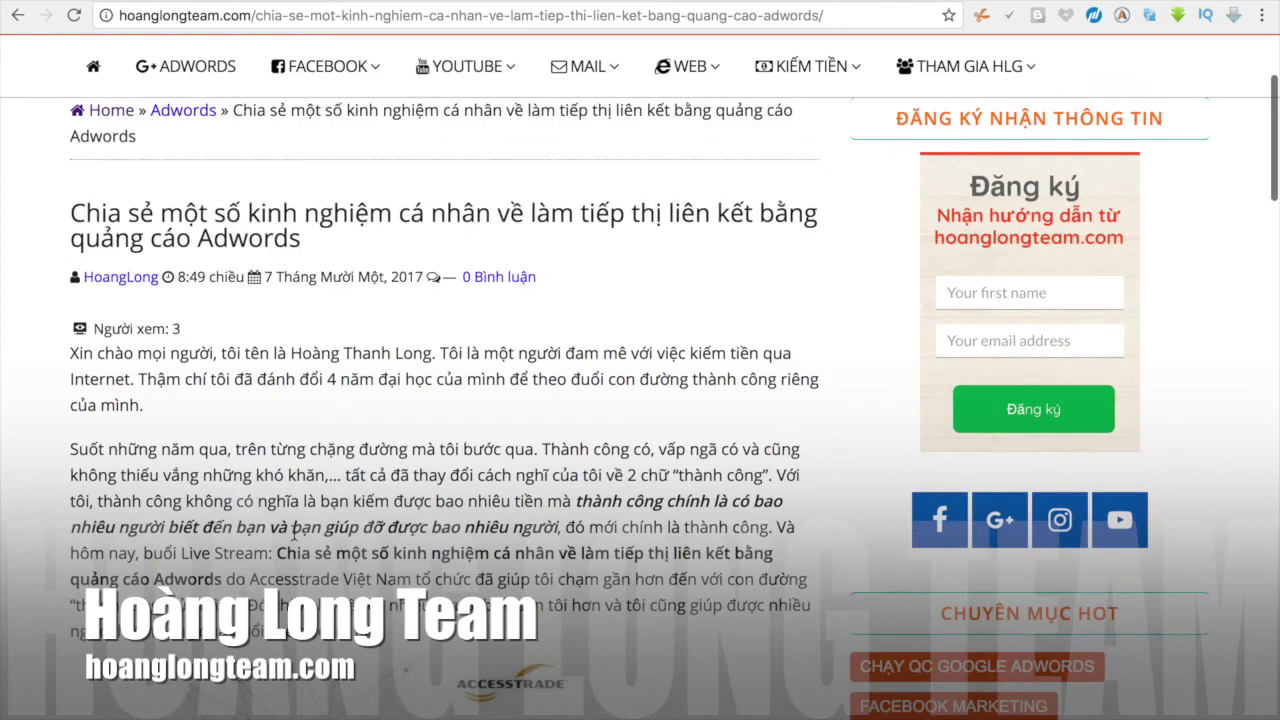
scroll(293, 535, down, 12)
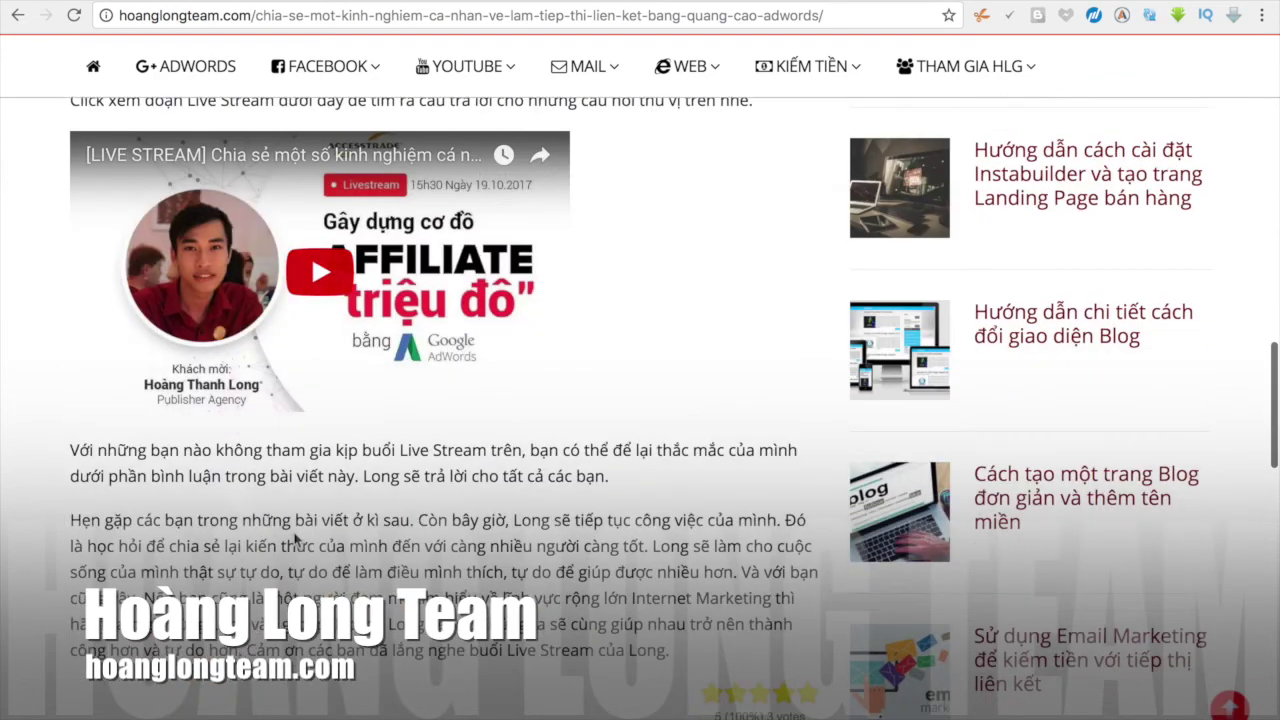
scroll(293, 537, down, 4)
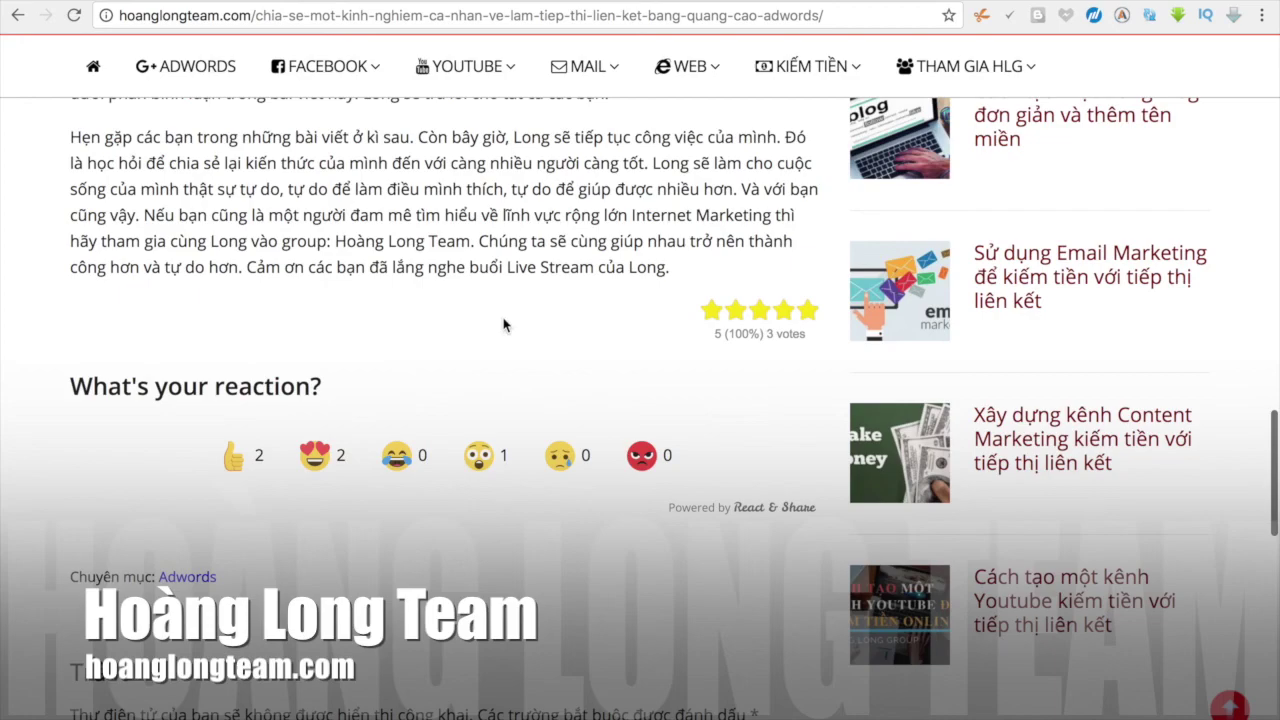
scroll(503, 324, up, 20)
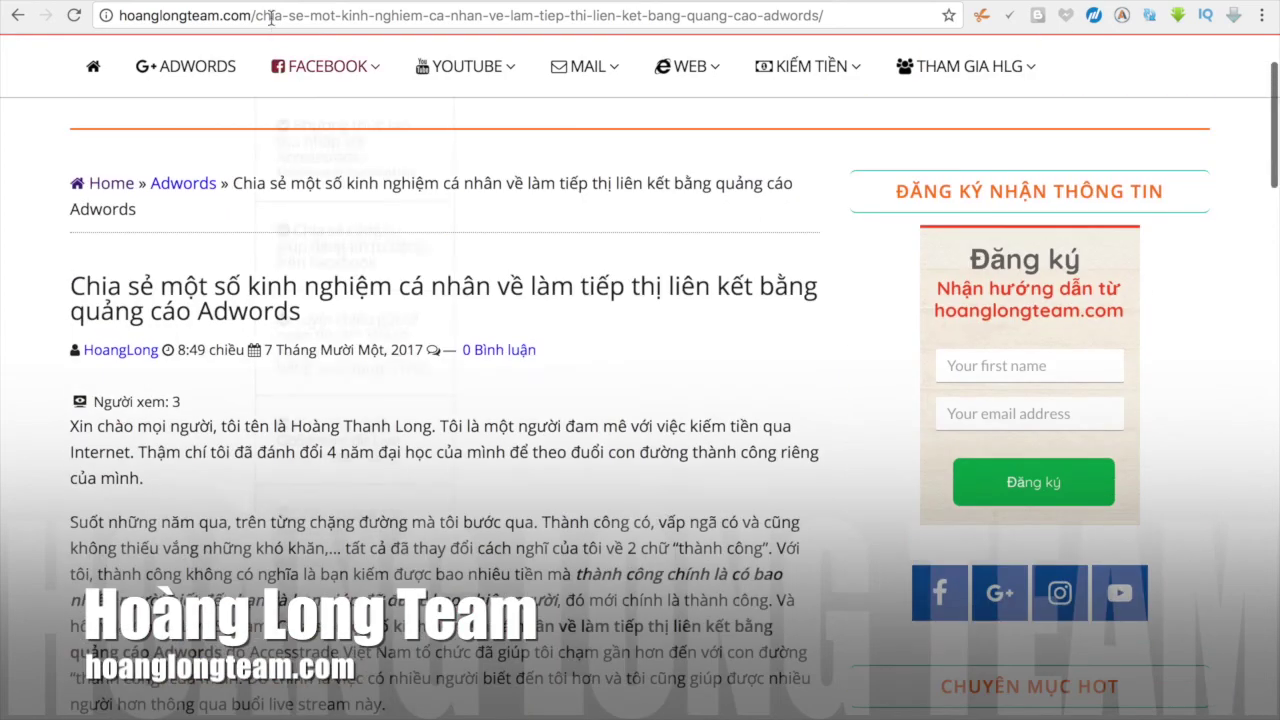
scroll(435, 412, up, 2)
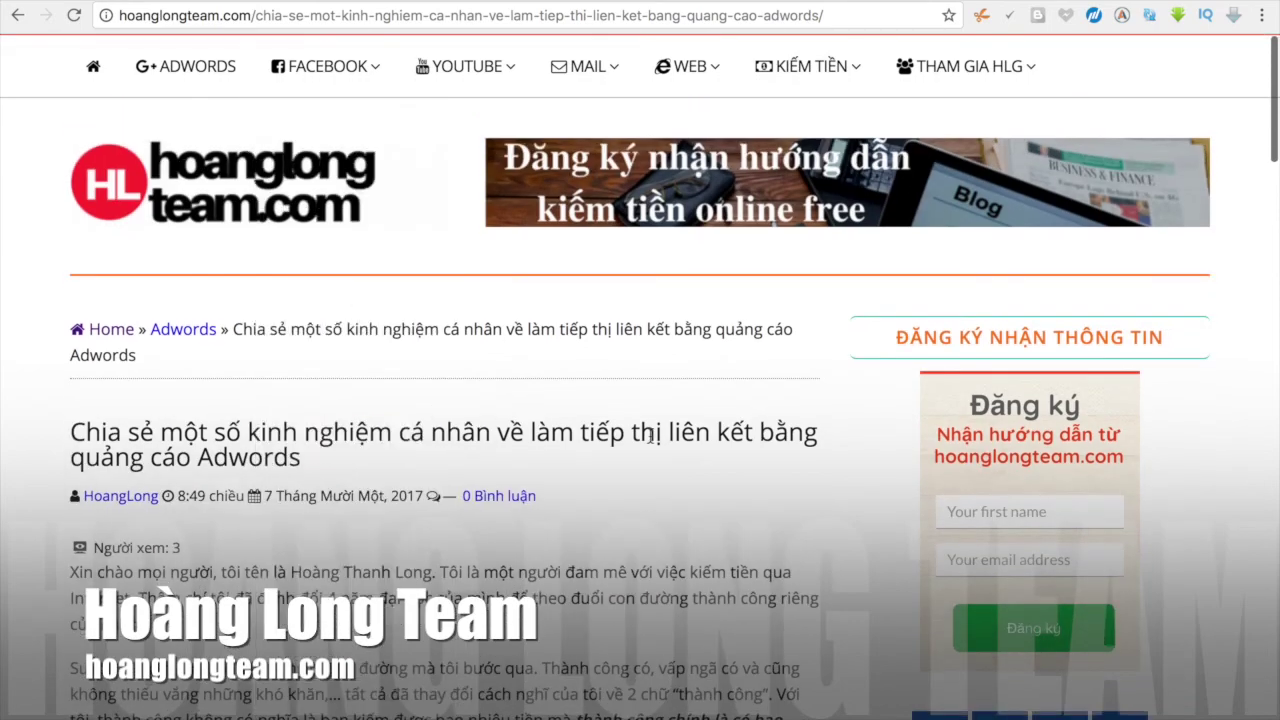
scroll(650, 440, down, 10)
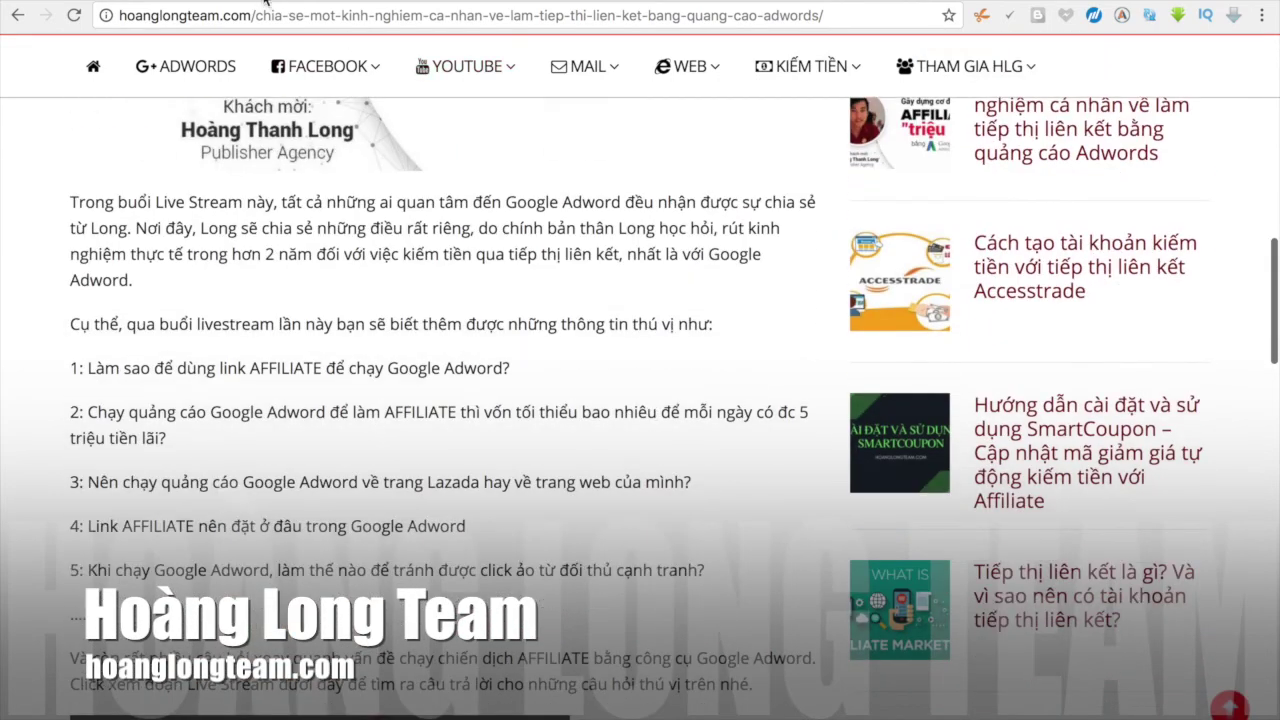
Step: Activate the Akismet Anti-Spam and Chào Dolly plugins in the WordPress admin of thusaumuasam.com
click(267, 1)
click(132, 54)
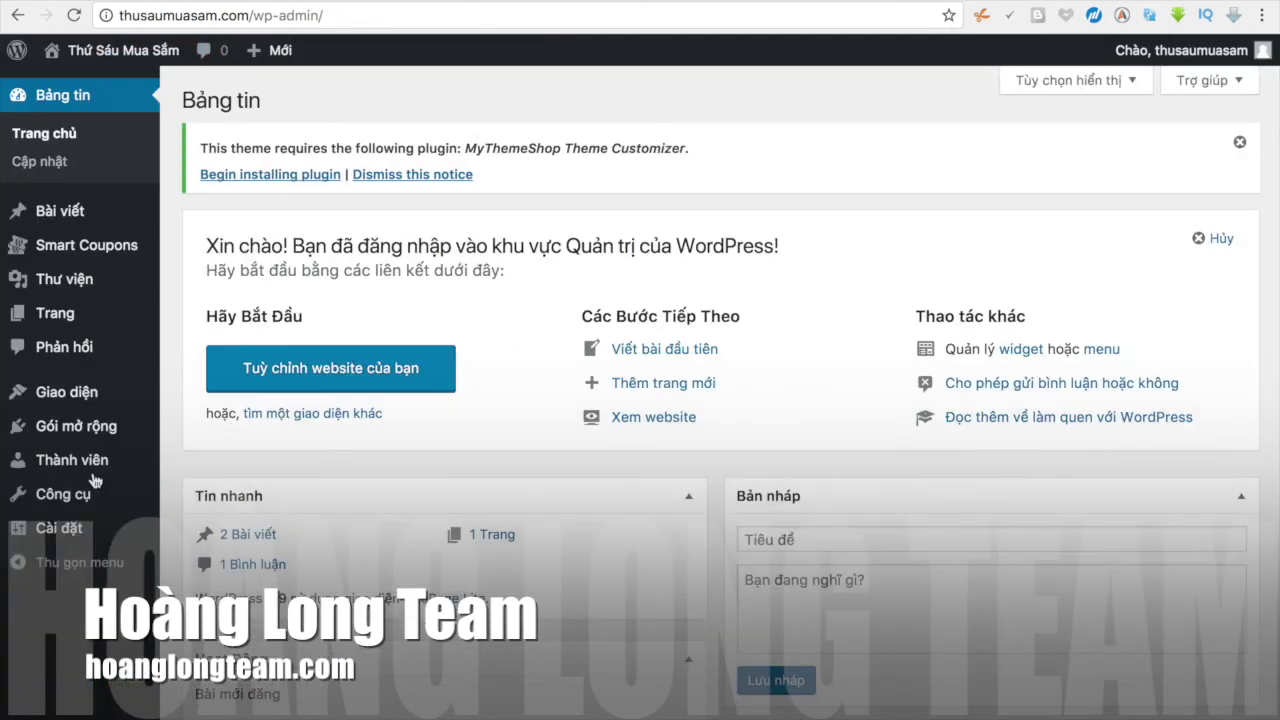
mouse_move(98, 405)
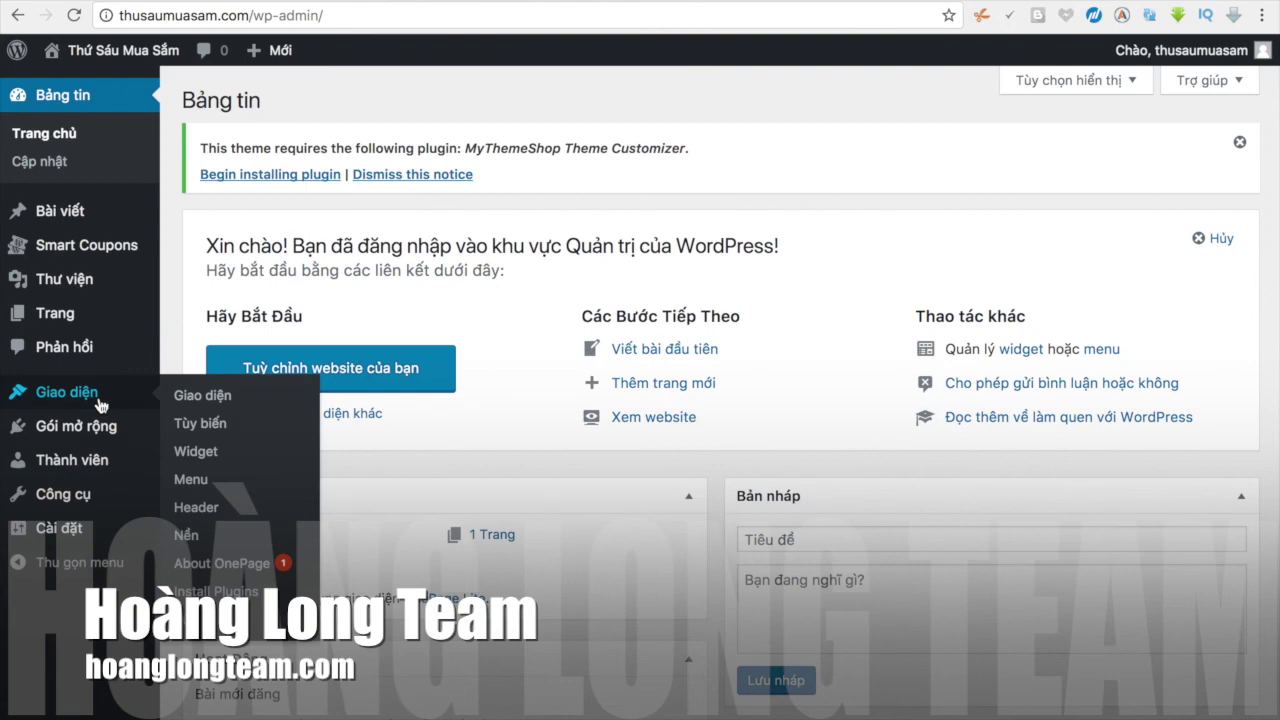
click(90, 428)
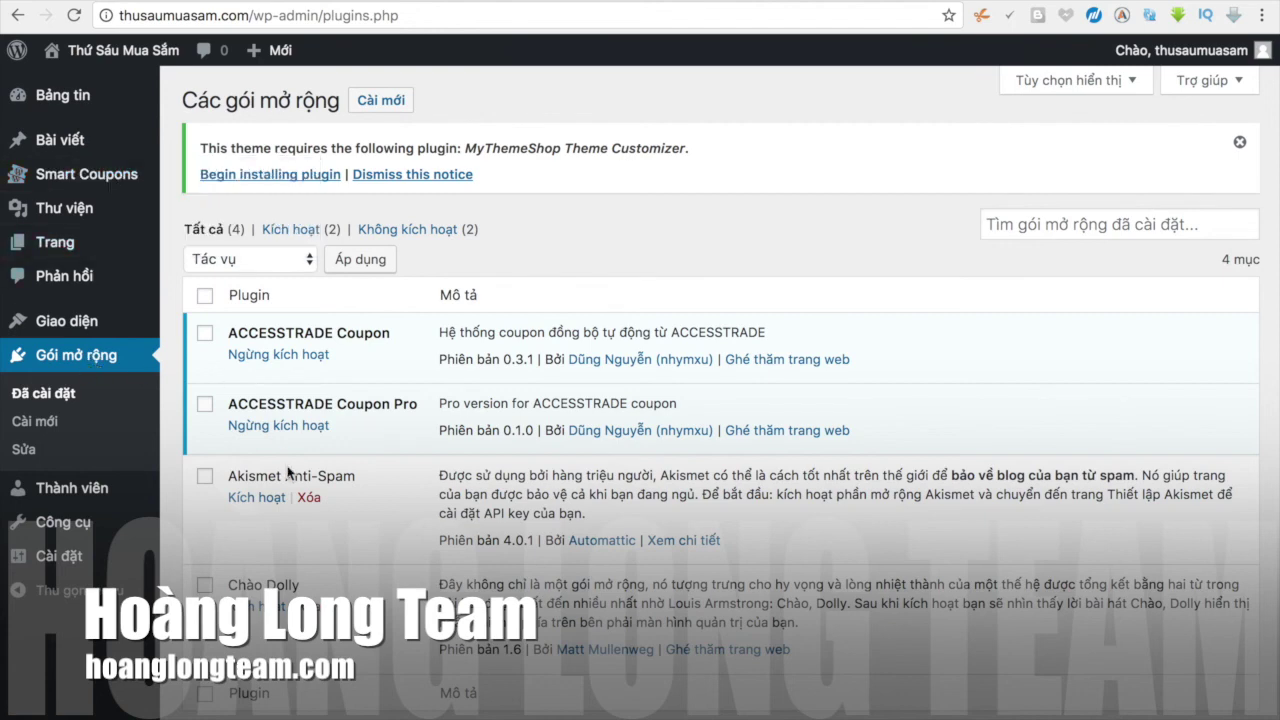
click(256, 497)
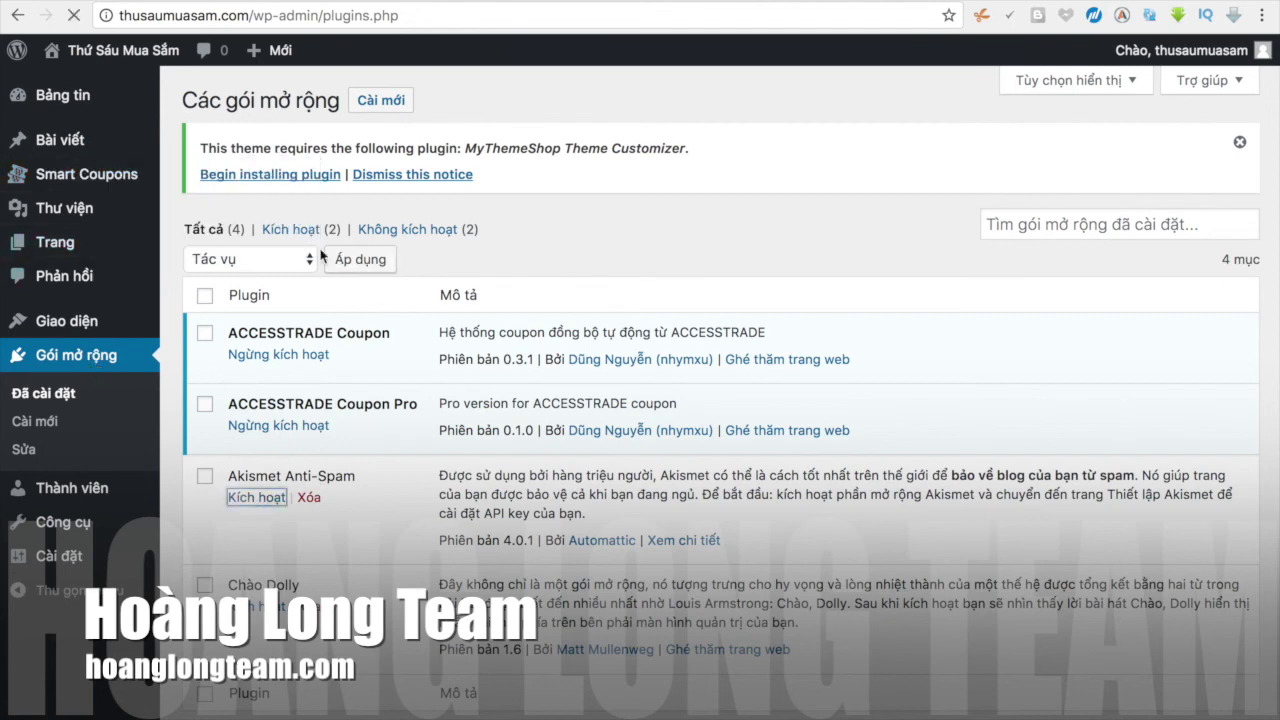
scroll(232, 552, down, 3)
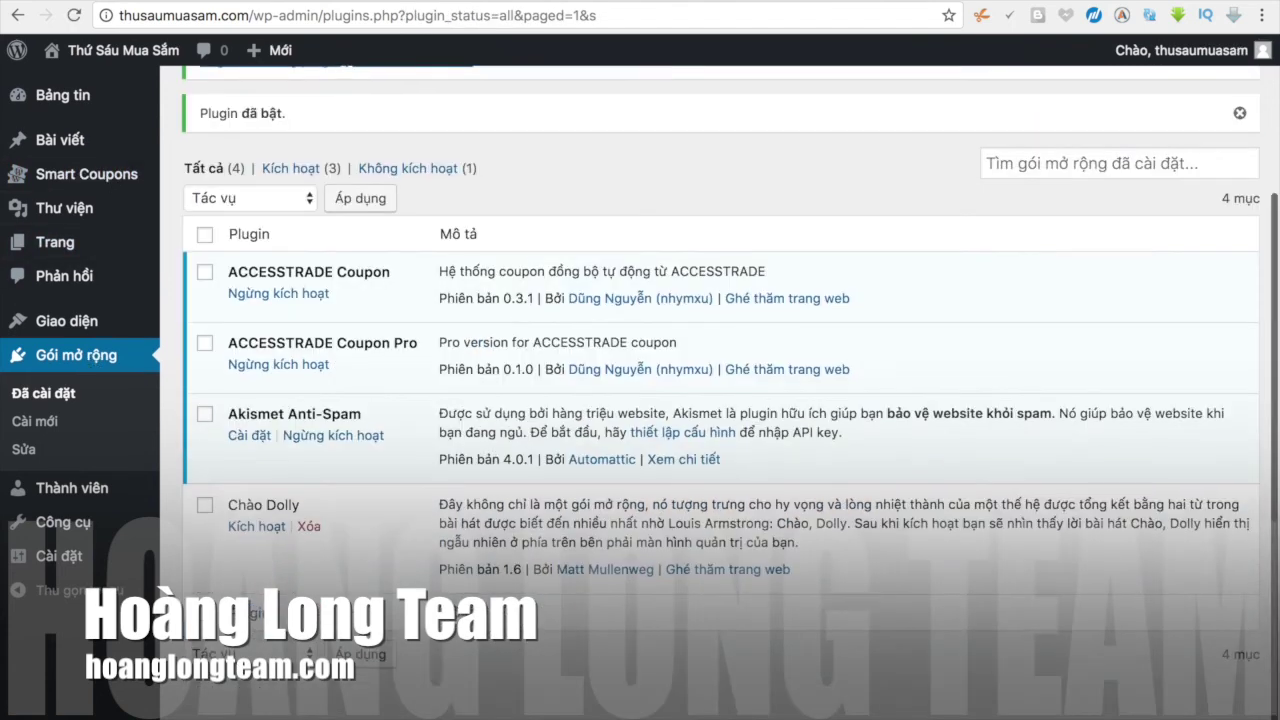
click(258, 528)
scroll(268, 492, down, 3)
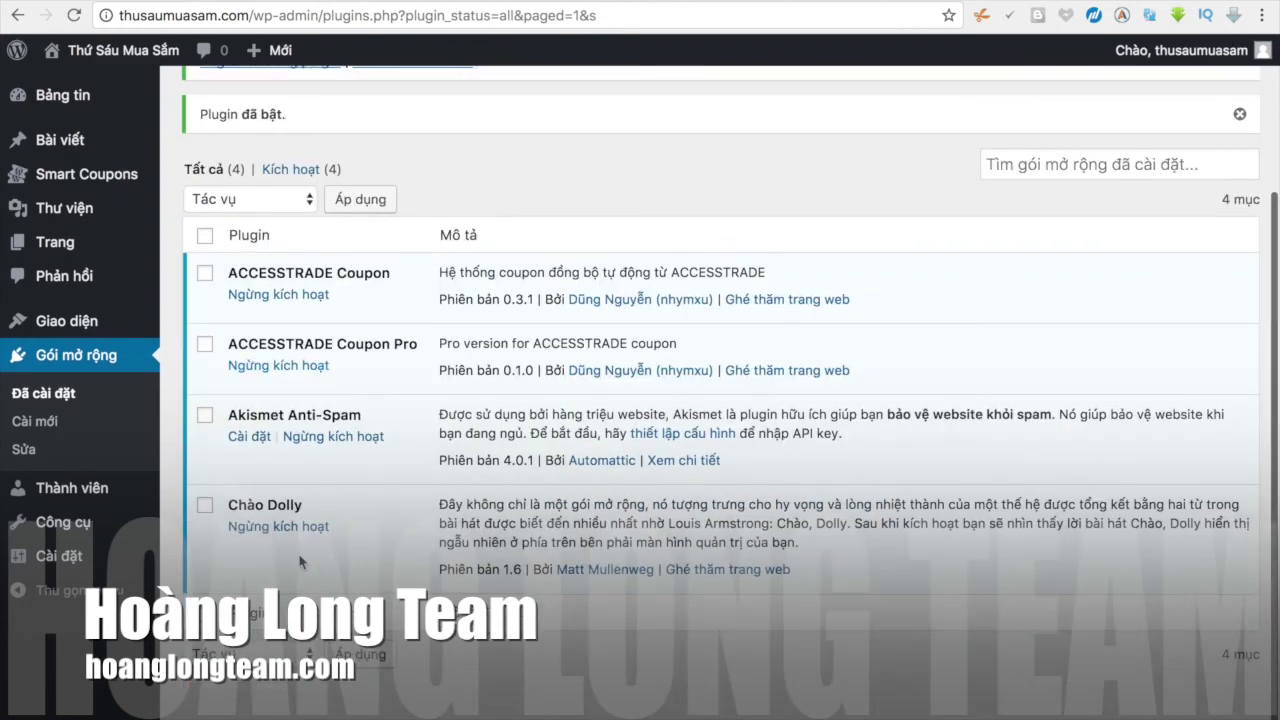
Step: Load the thusaumuasam.com home page in the hoanglongteam.com tab and review its banner and two post previews
click(30, 138)
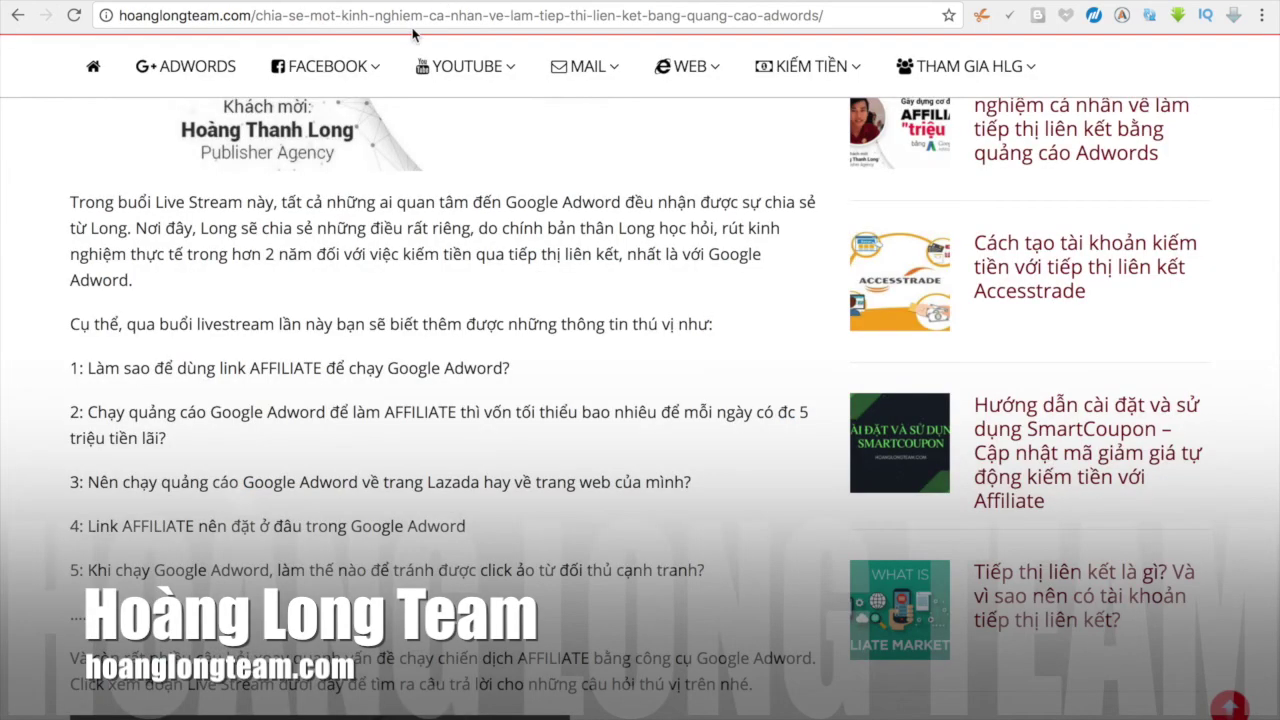
key(super+l)
text(t)
key(Down)
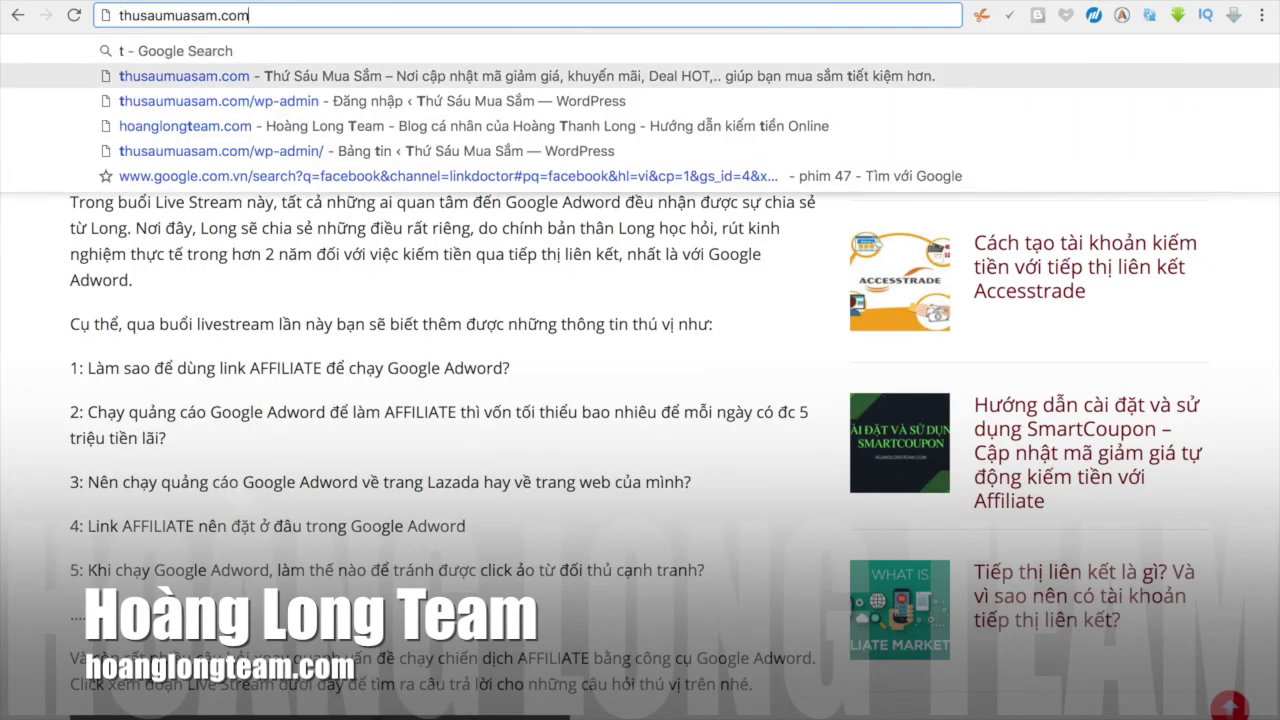
key(Return)
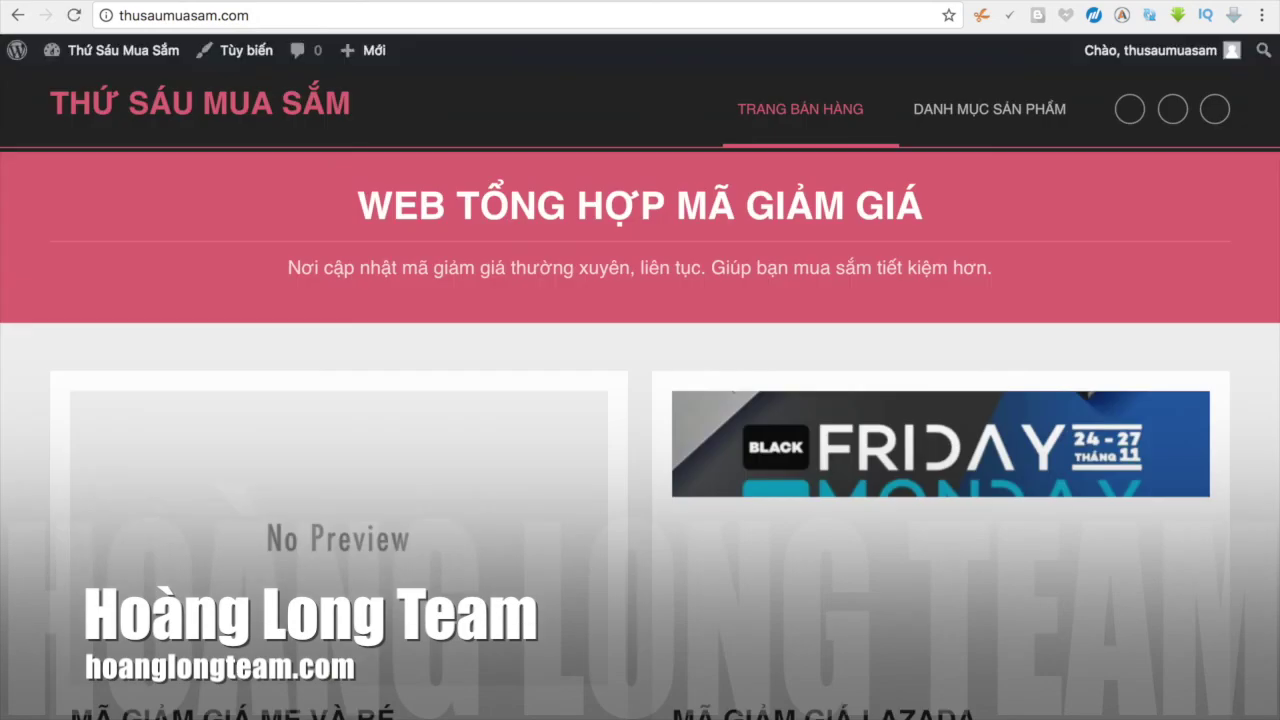
scroll(500, 534, down, 3)
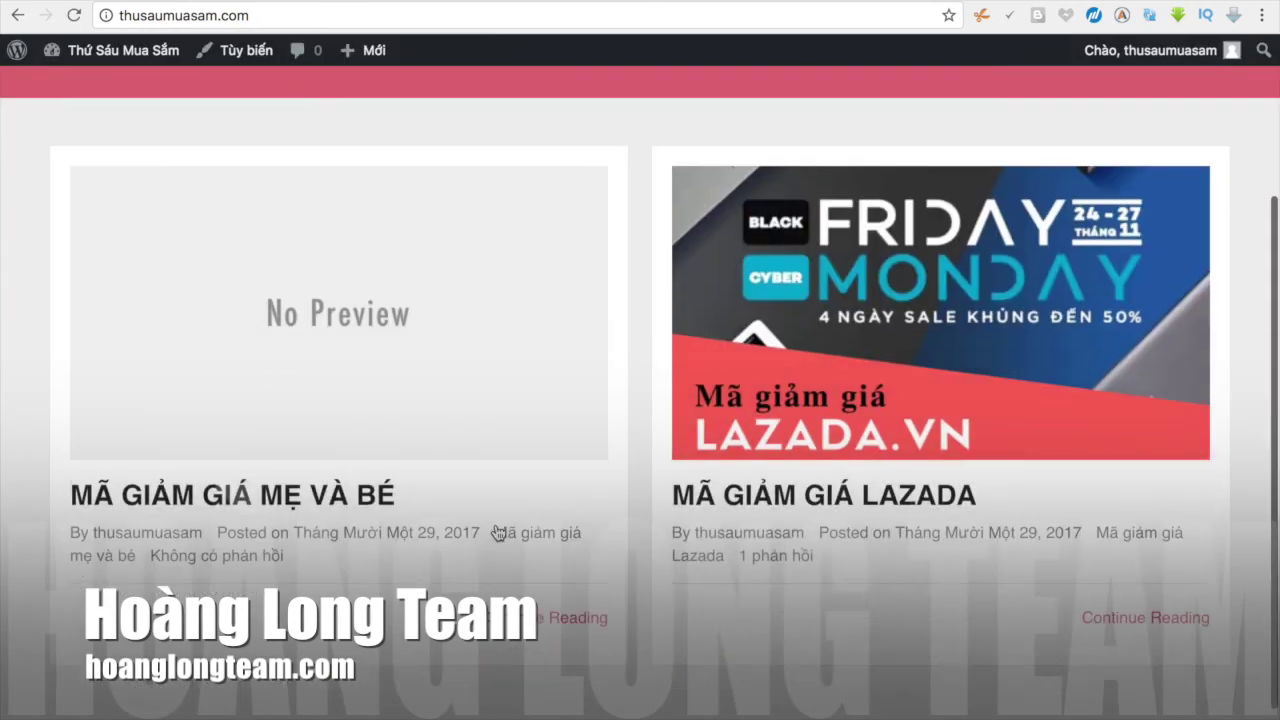
scroll(497, 531, up, 3)
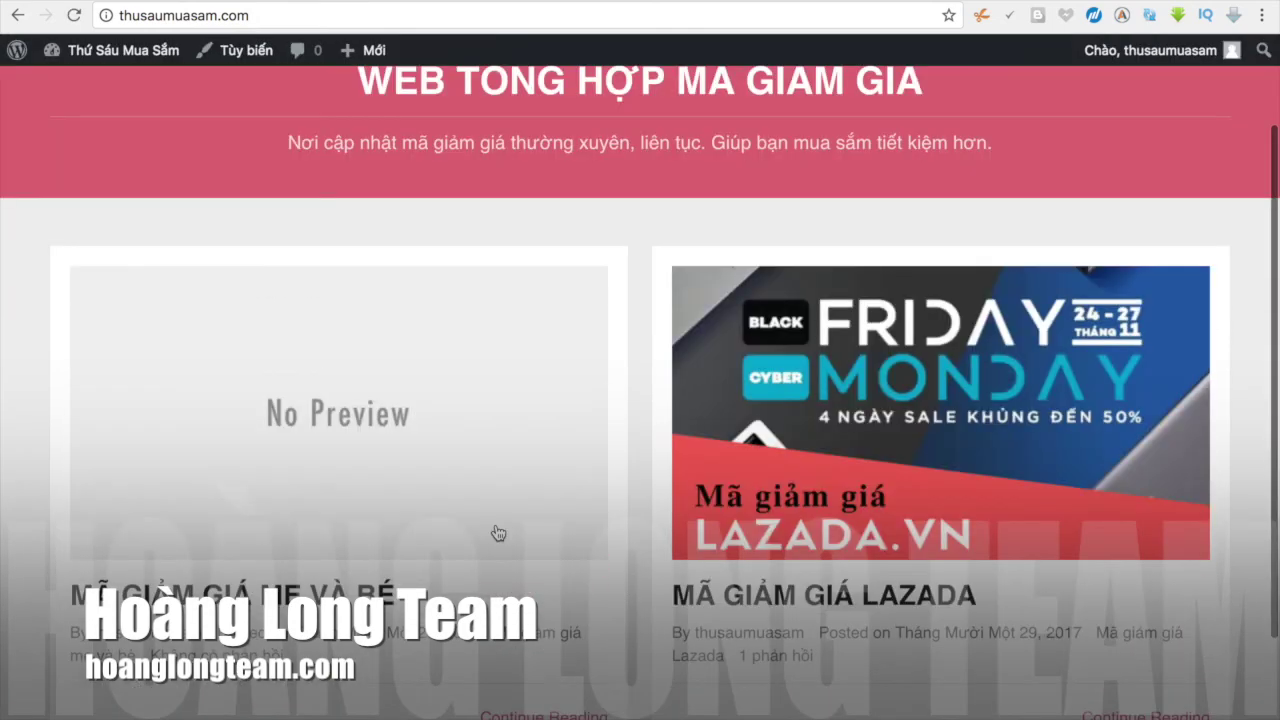
scroll(498, 532, down, 3)
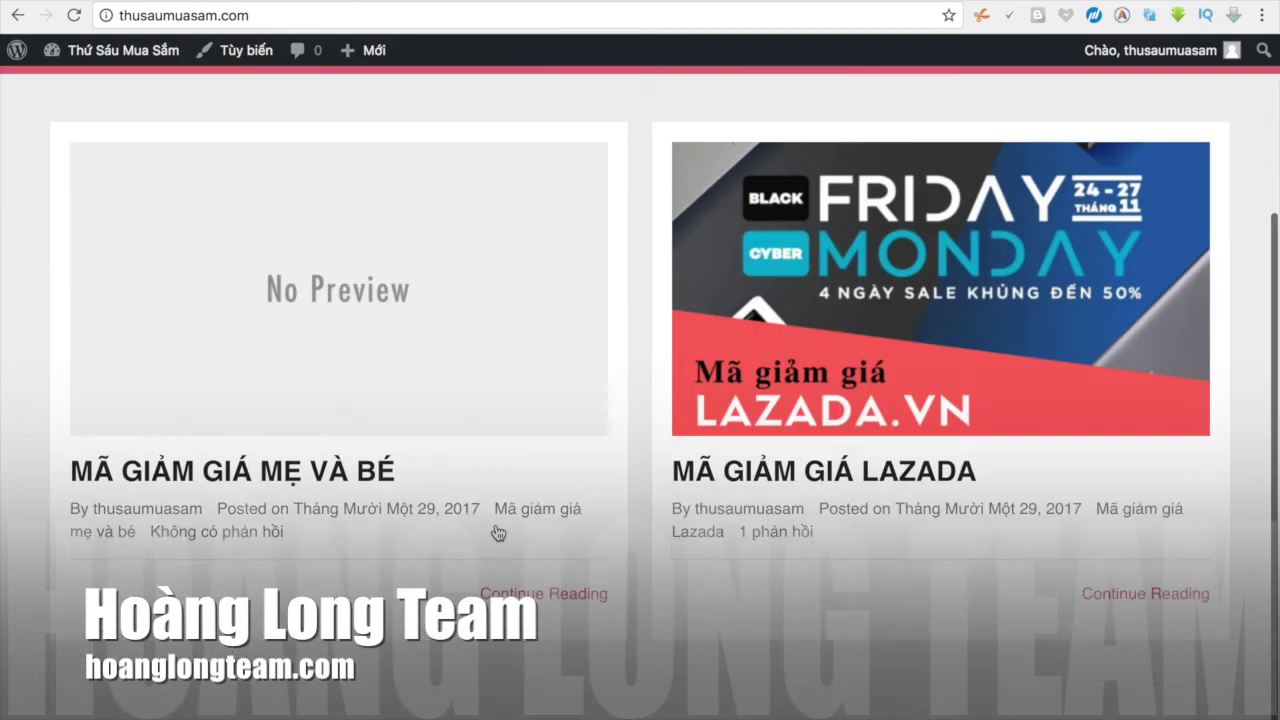
Step: Open the "Mã giảm giá Lazada" post from the home page and look through its coupon list
click(848, 330)
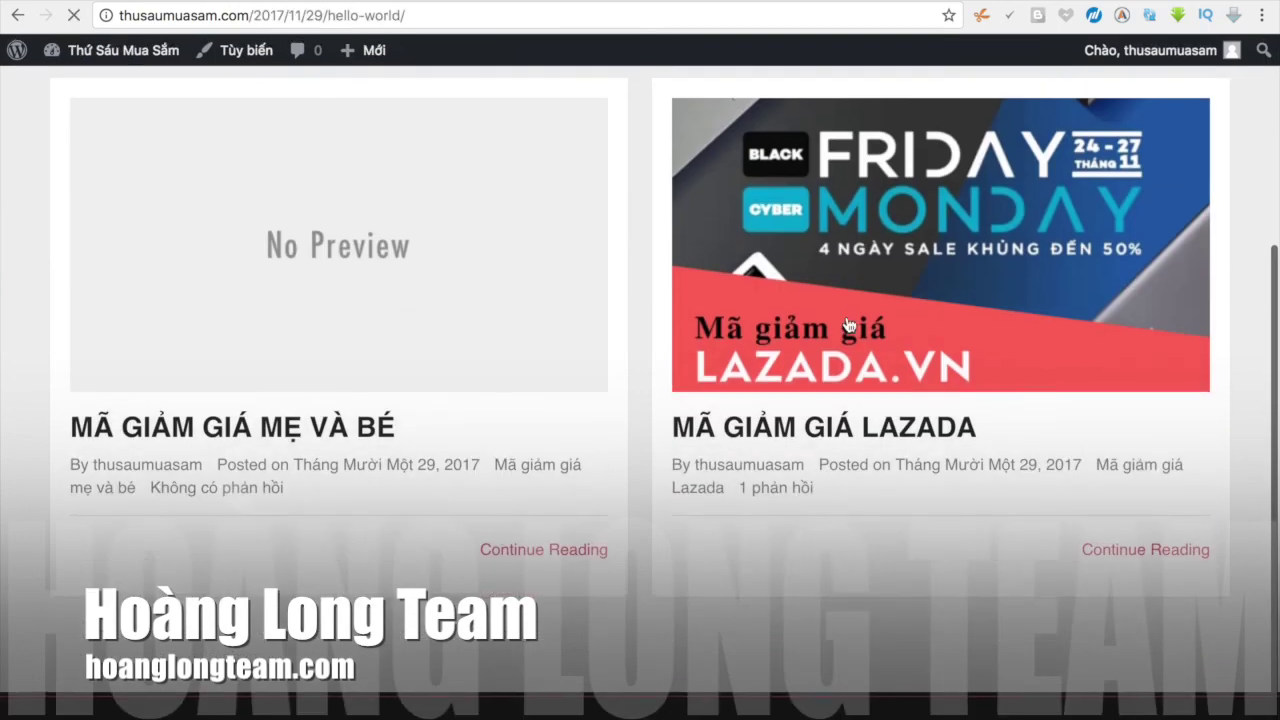
scroll(451, 458, down, 10)
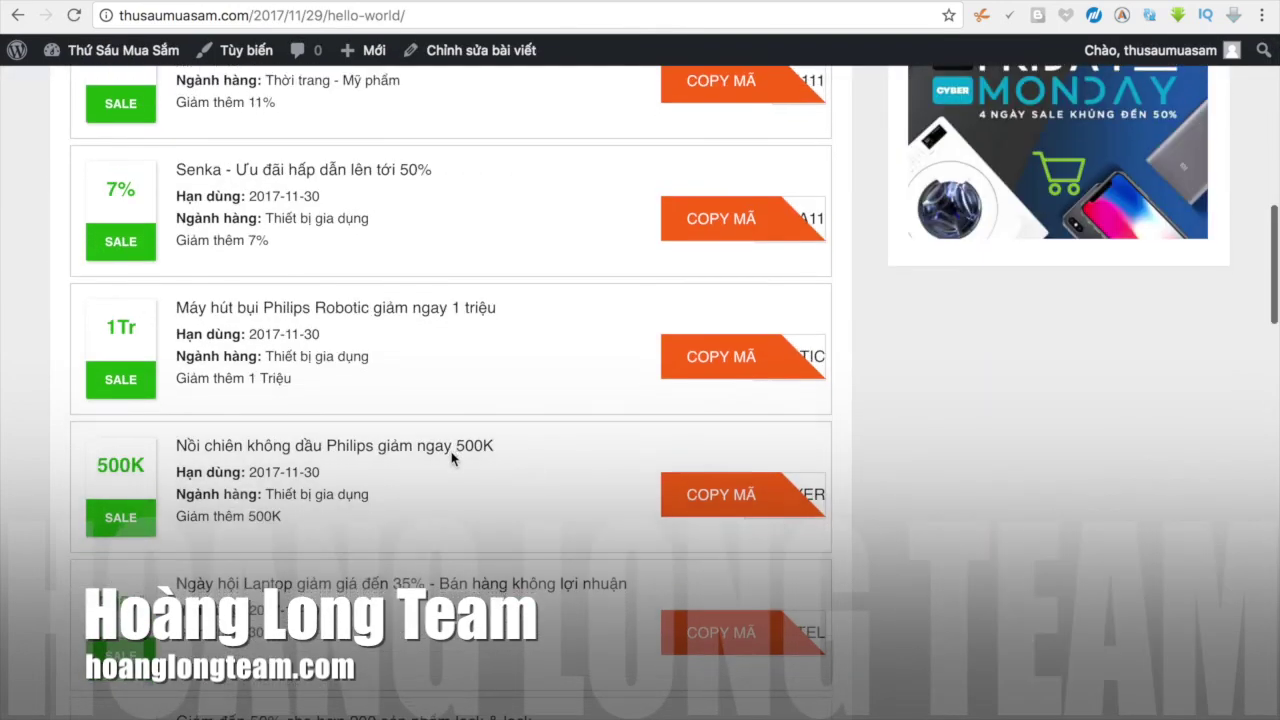
scroll(451, 458, down, 3)
scroll(451, 458, up, 10)
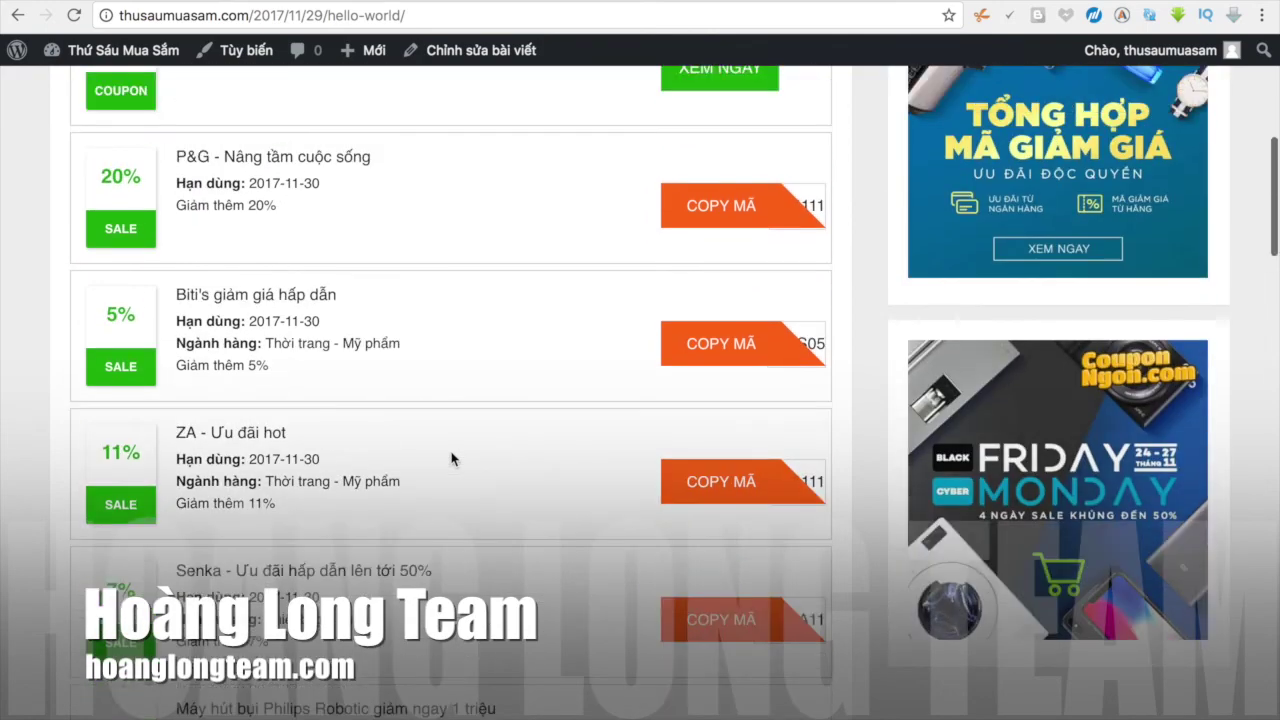
scroll(451, 458, up, 5)
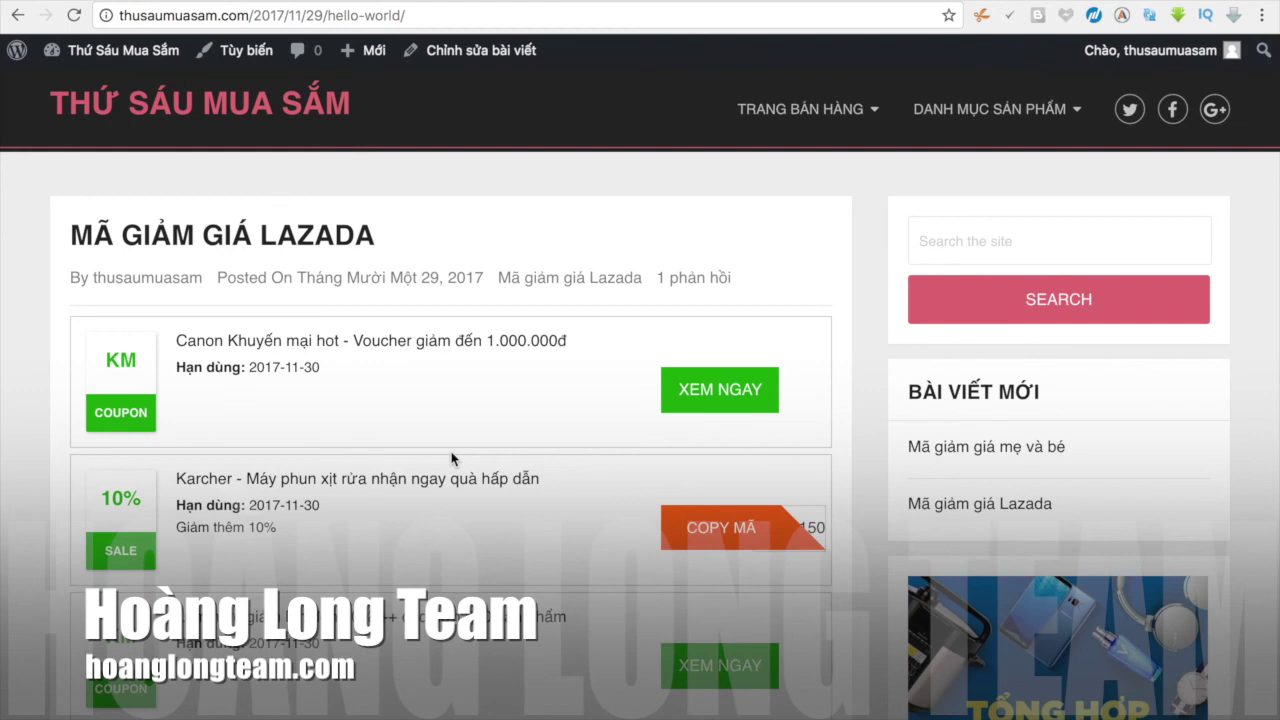
Step: Examine the Lazada post's recent-posts list and sidebar banners next to the first coupon entries
scroll(372, 447, down, 1)
scroll(374, 446, up, 1)
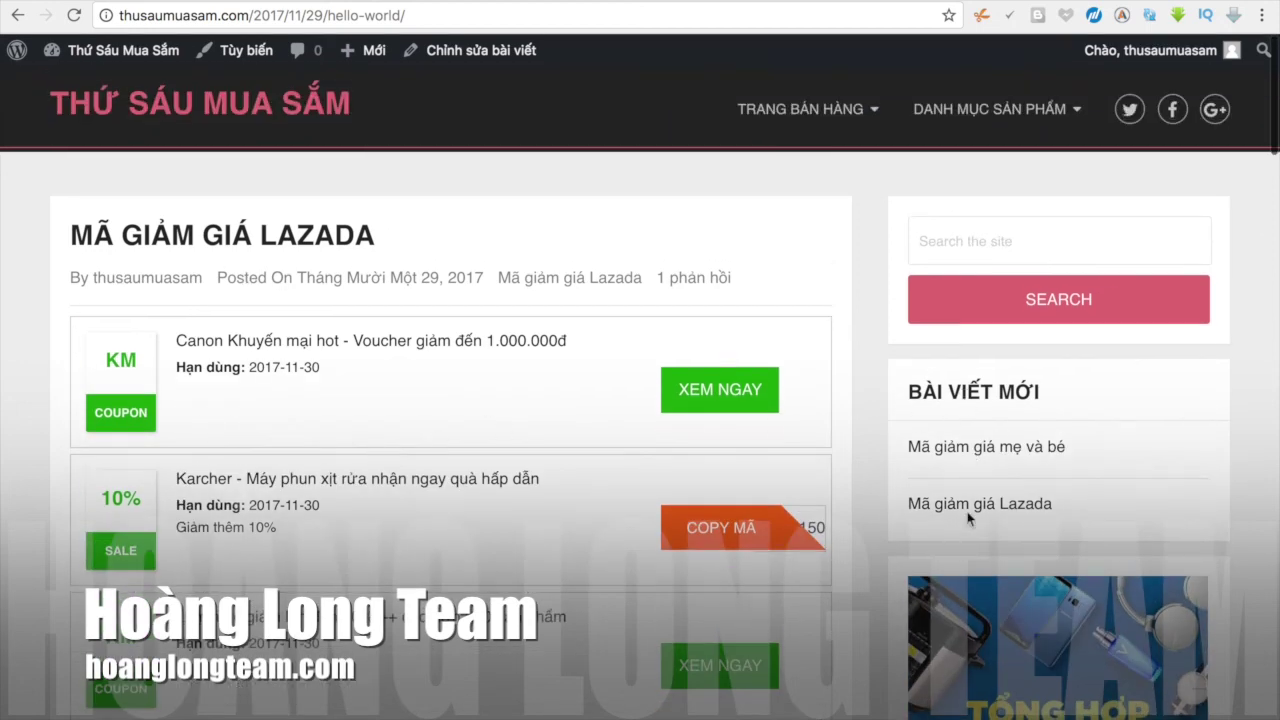
scroll(960, 536, down, 1)
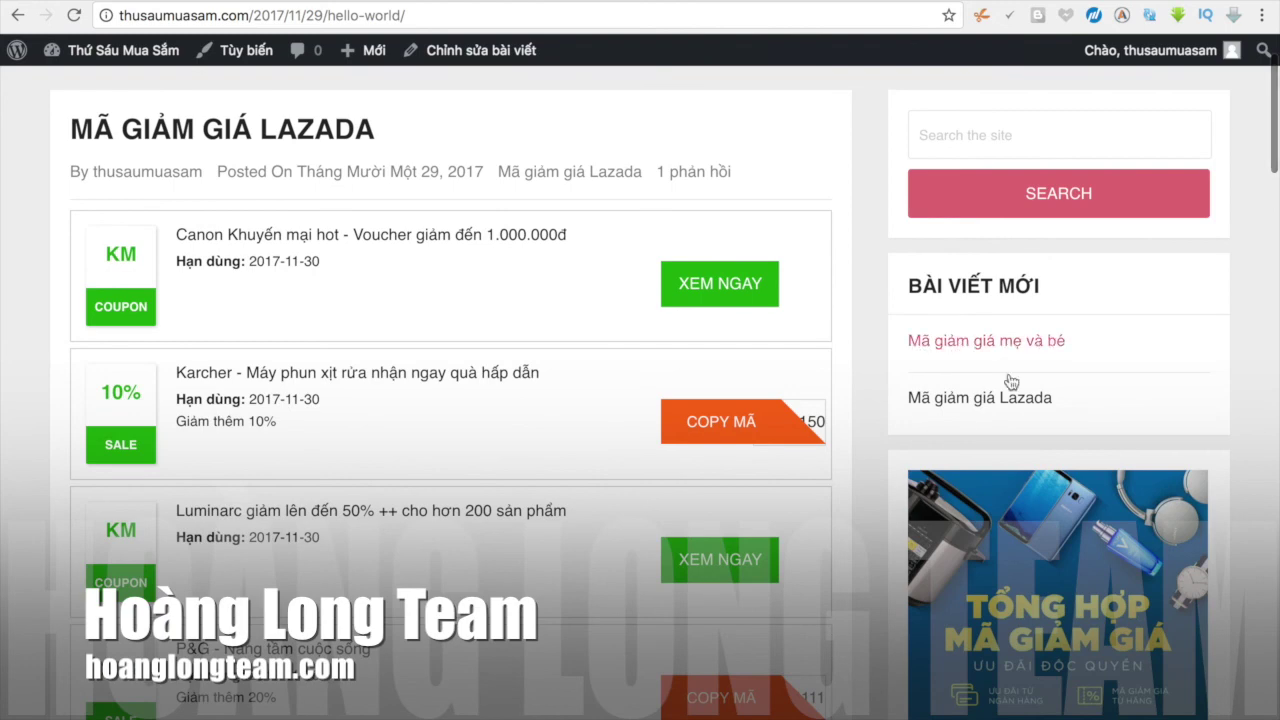
scroll(995, 435, down, 2)
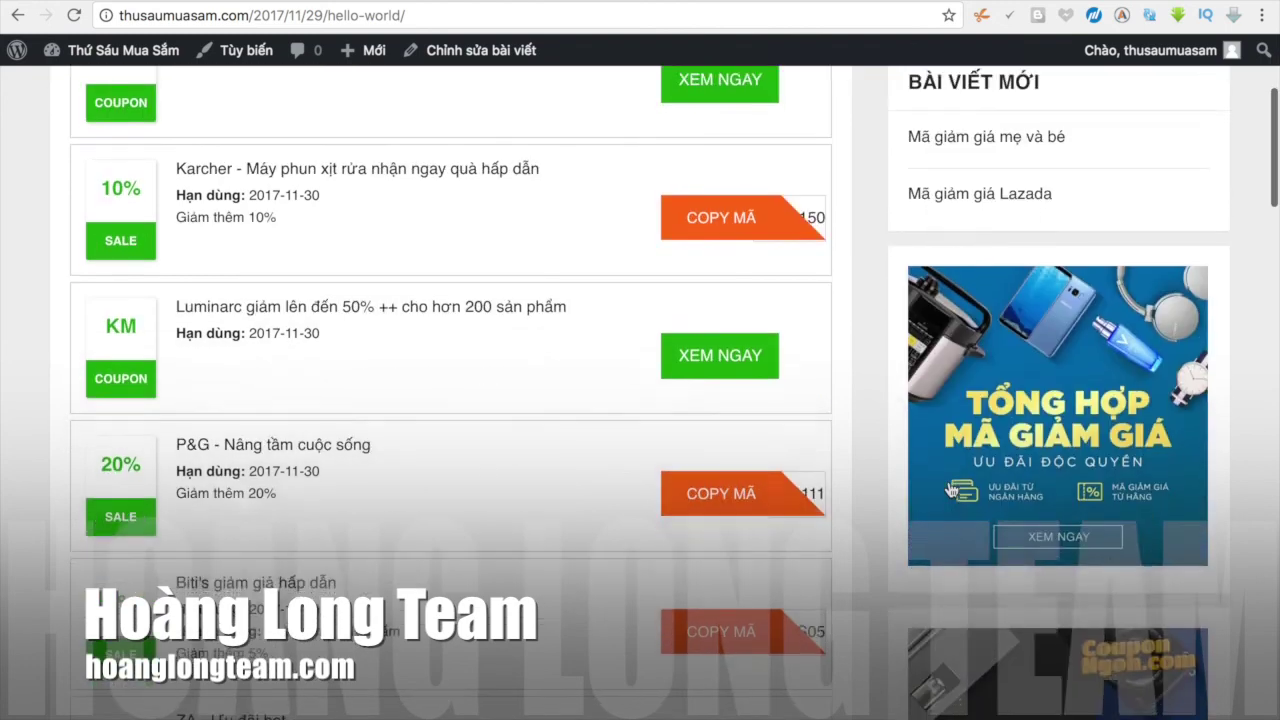
scroll(951, 490, down, 2)
scroll(360, 340, up, 1)
scroll(342, 336, up, 5)
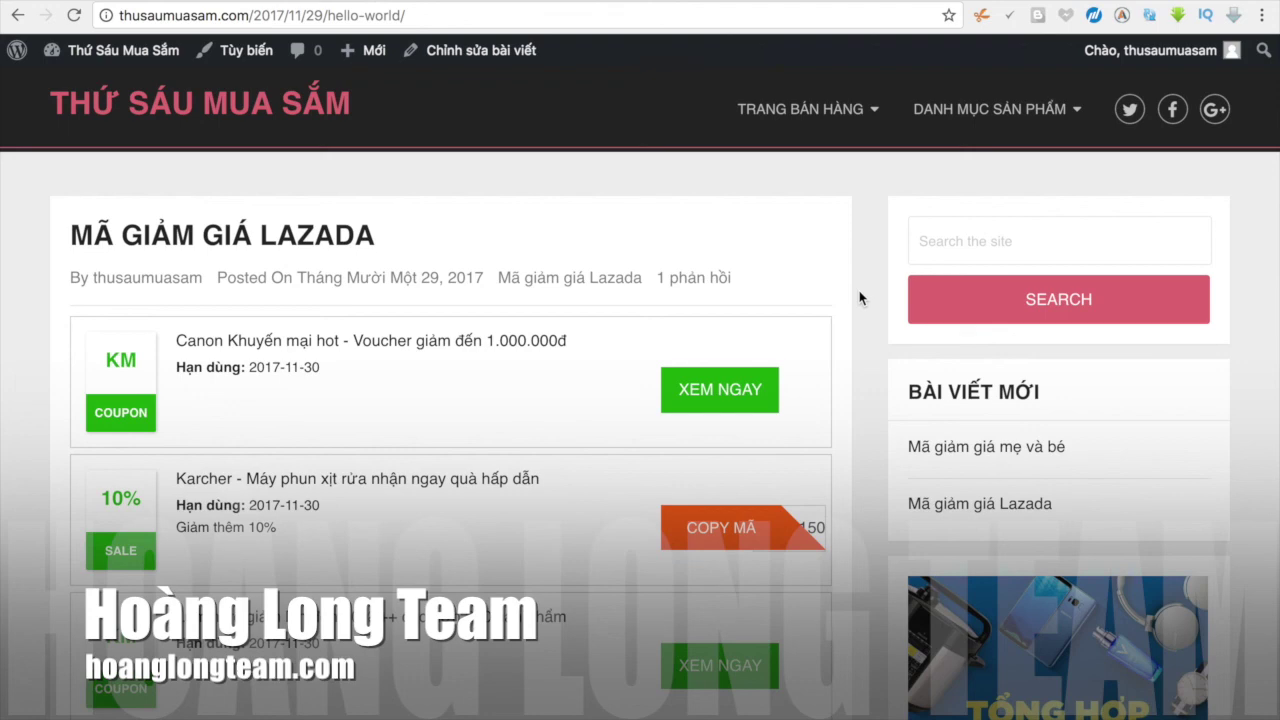
scroll(859, 298, down, 5)
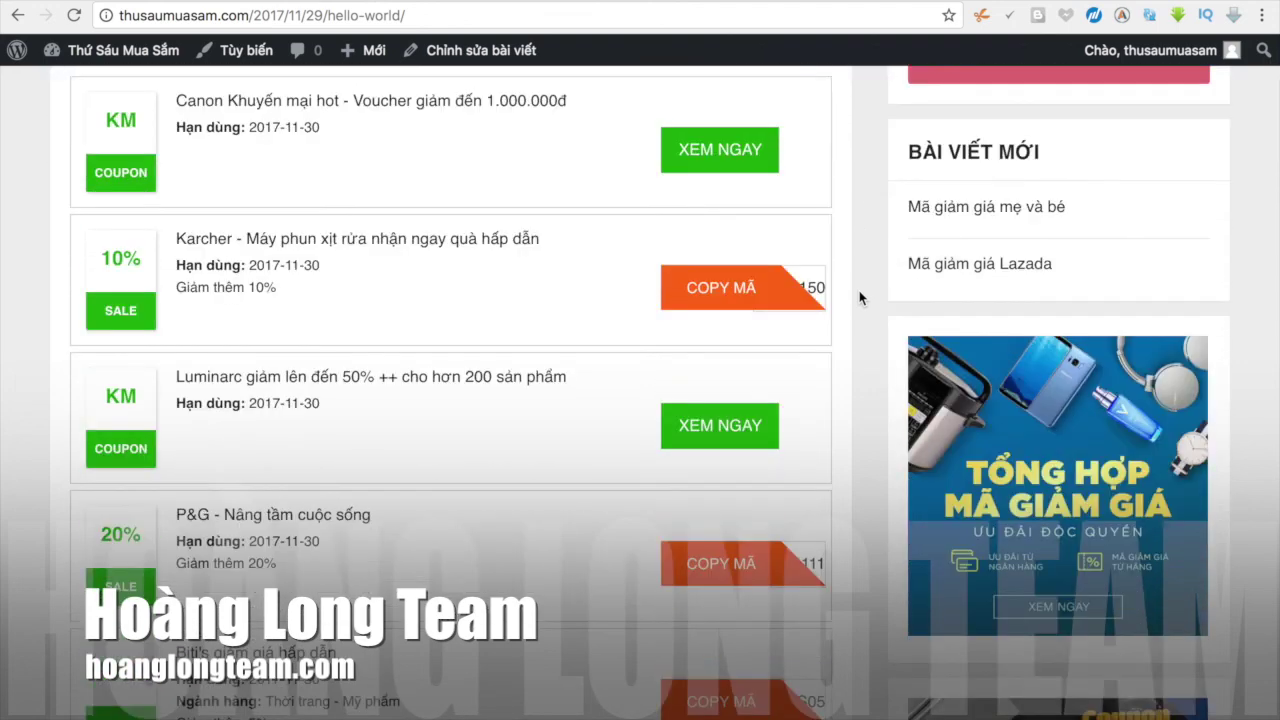
scroll(859, 298, up, 5)
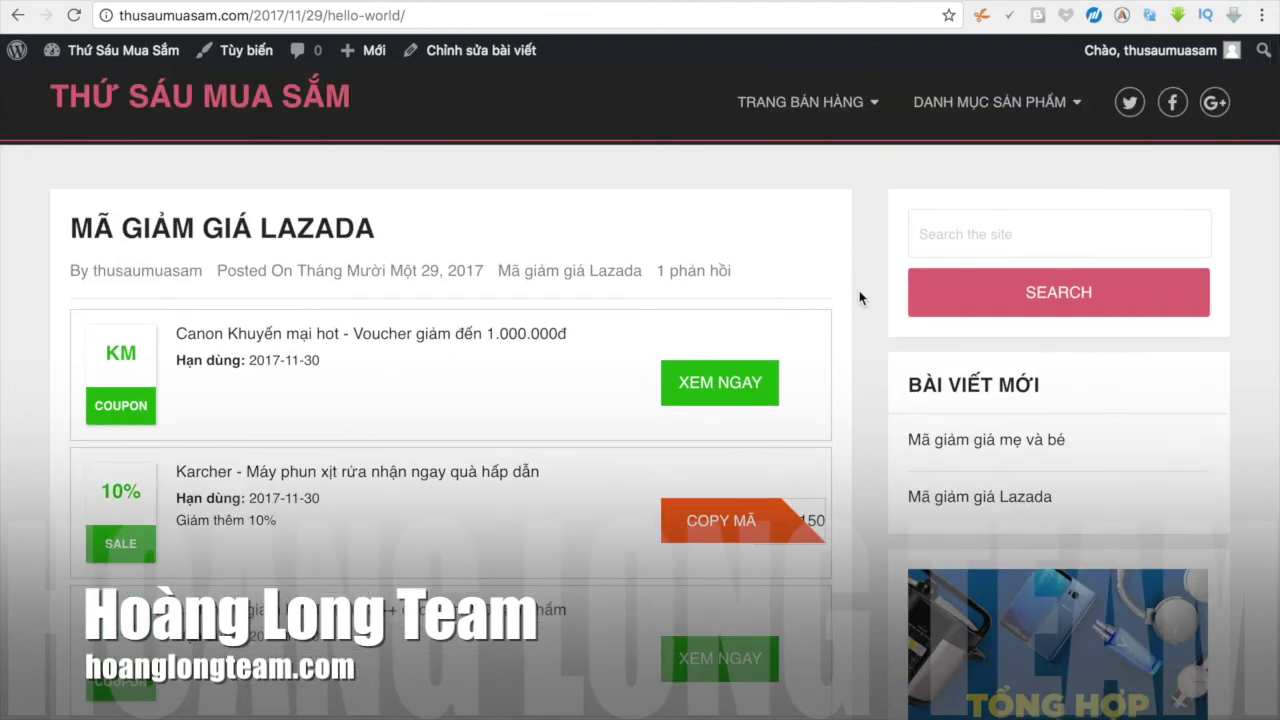
scroll(859, 298, up, 1)
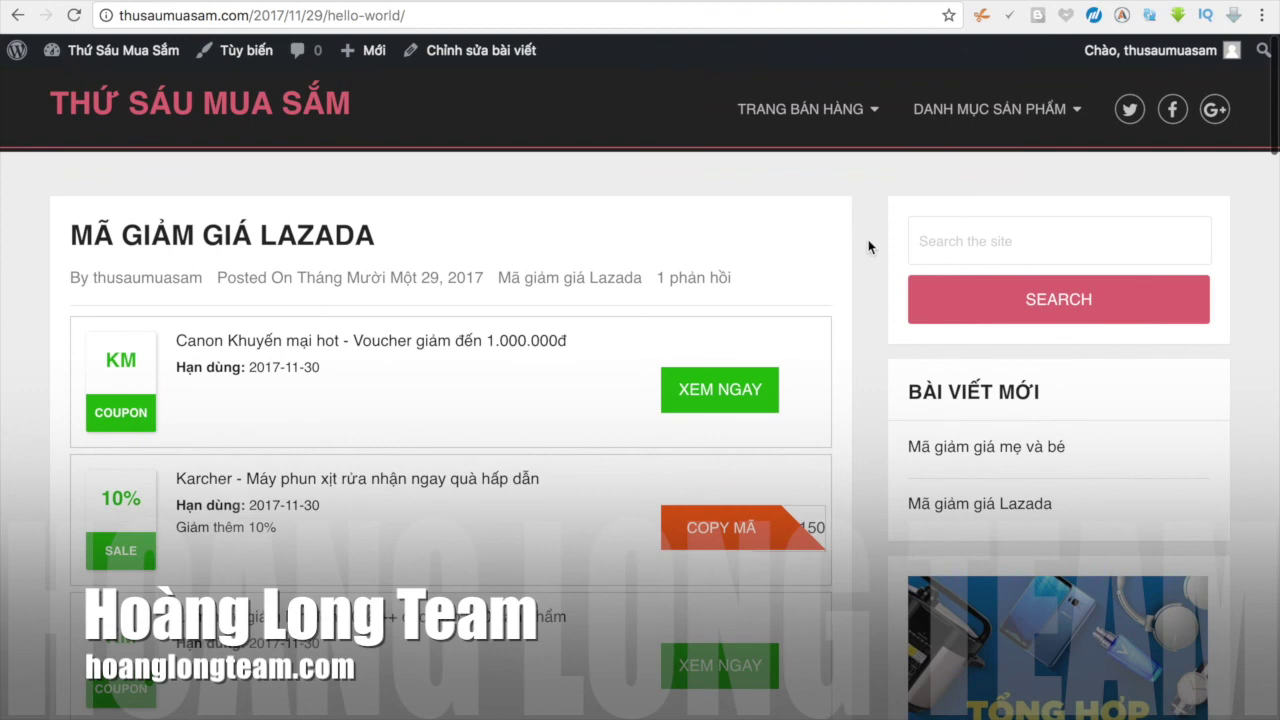